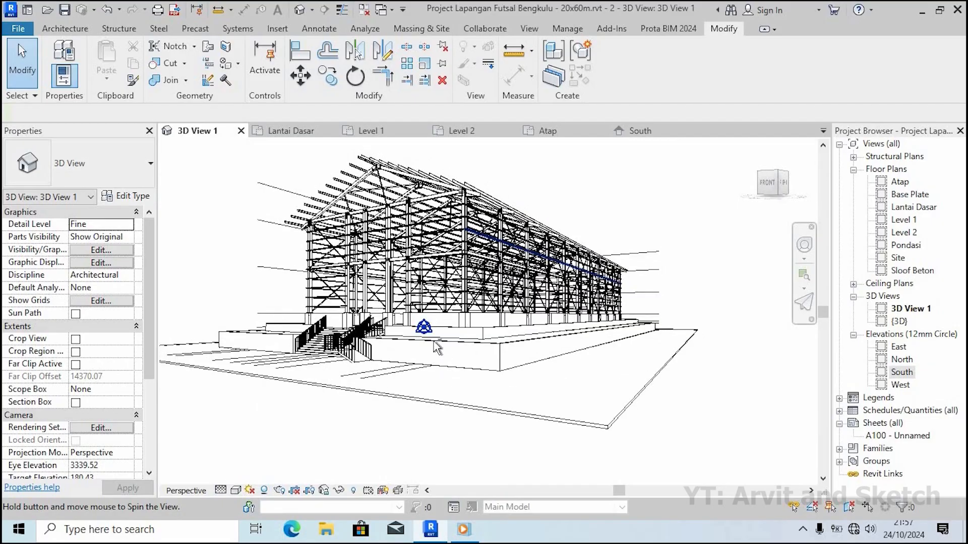
# Change the visual style of the finished hall's perspective 3D view
pyautogui.scroll(6, 413, 230)
pyautogui.moveTo(412, 230)
pyautogui.keyDown('shift'); pyautogui.mouseDown(button='middle')
pyautogui.moveTo(432, 266)
pyautogui.moveTo(413, 262)
pyautogui.mouseUp(button='middle'); pyautogui.keyUp('shift')
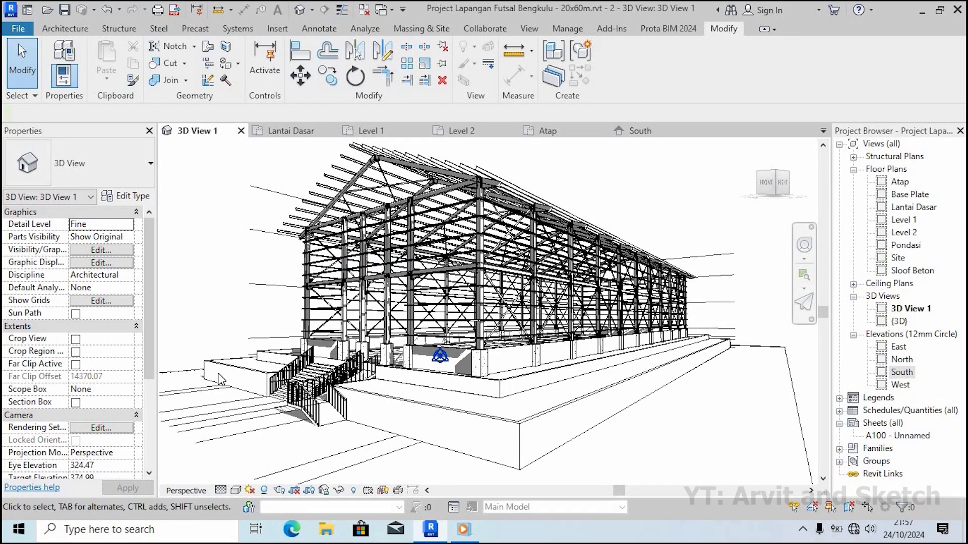
pyautogui.click(235, 492)
pyautogui.click(282, 476)
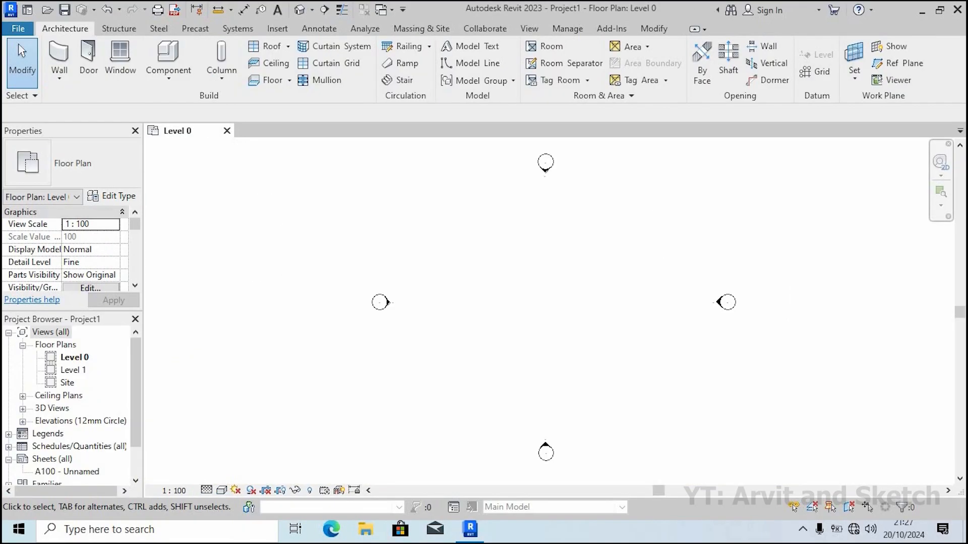
# Set the project's length unit to centimeters in Project Units
pyautogui.click(565, 30)
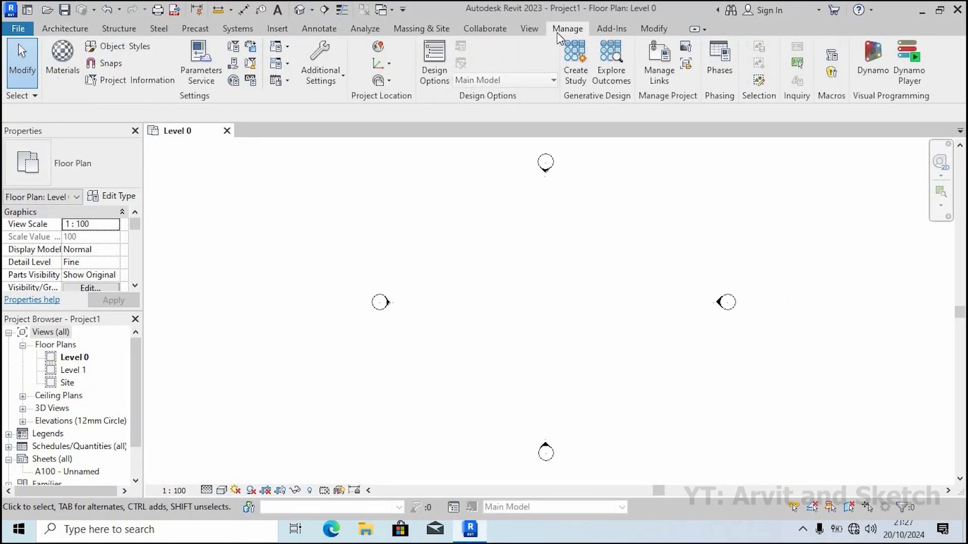
pyautogui.click(251, 81)
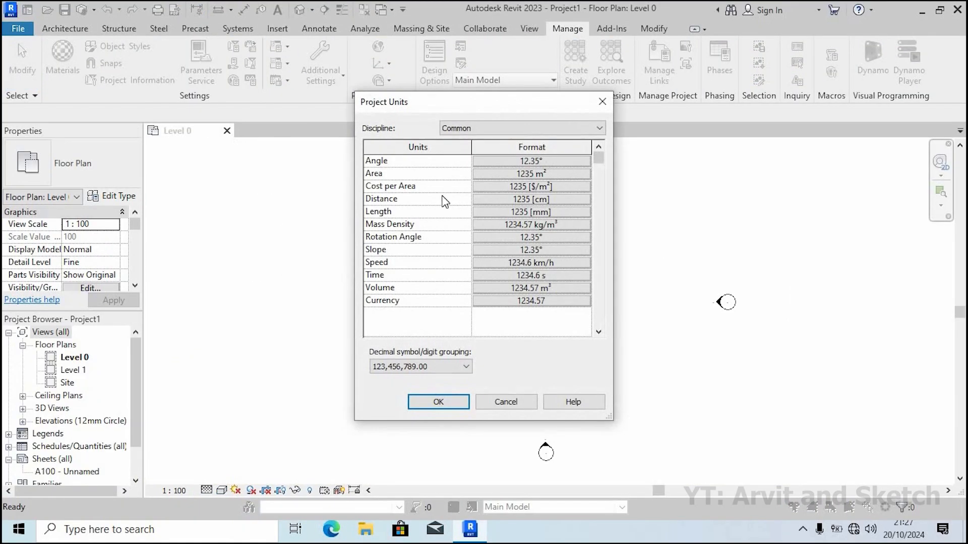
pyautogui.click(496, 213)
pyautogui.click(492, 192)
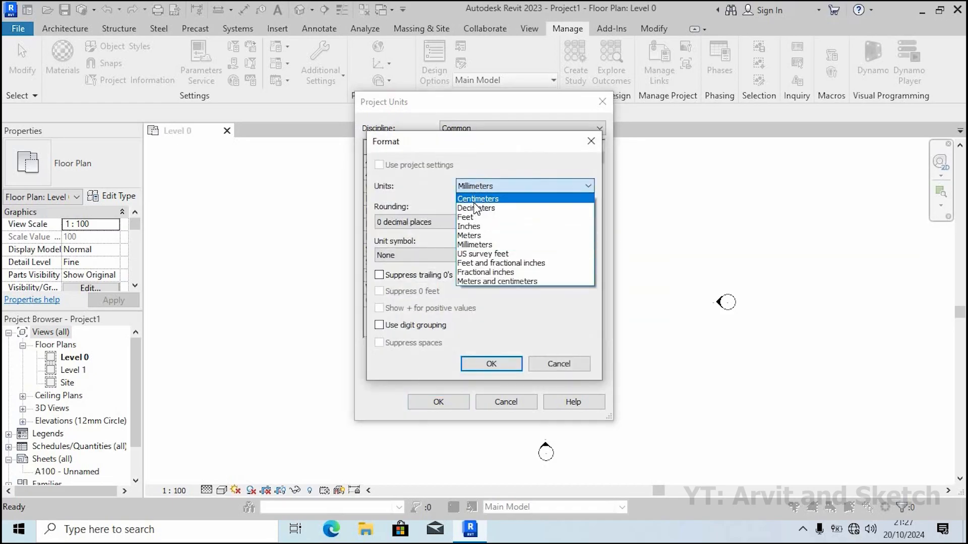
pyautogui.click(478, 199)
pyautogui.click(505, 365)
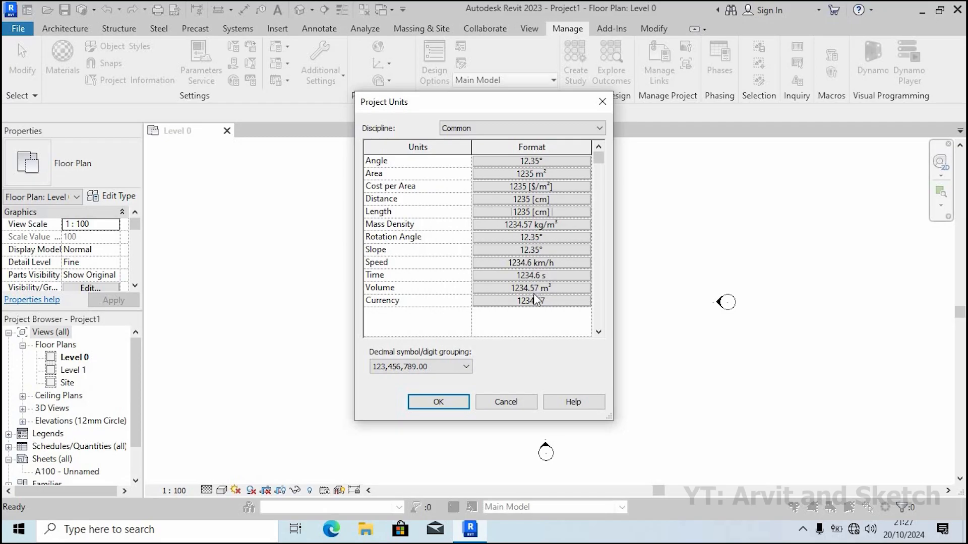
pyautogui.click(438, 403)
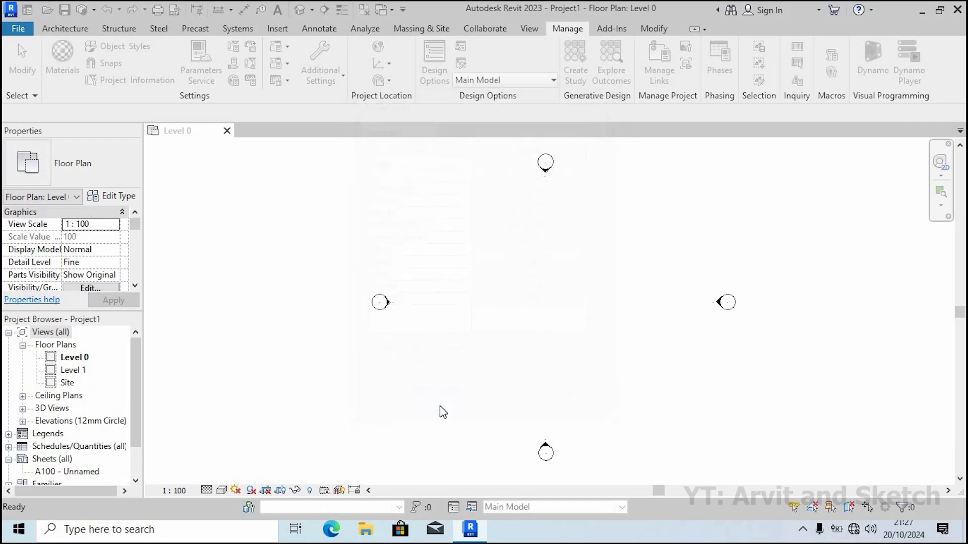
# Dock the Project Browser across the drawing area from the Properties palette and fit the Level 0 plan to the view
pyautogui.click(65, 29)
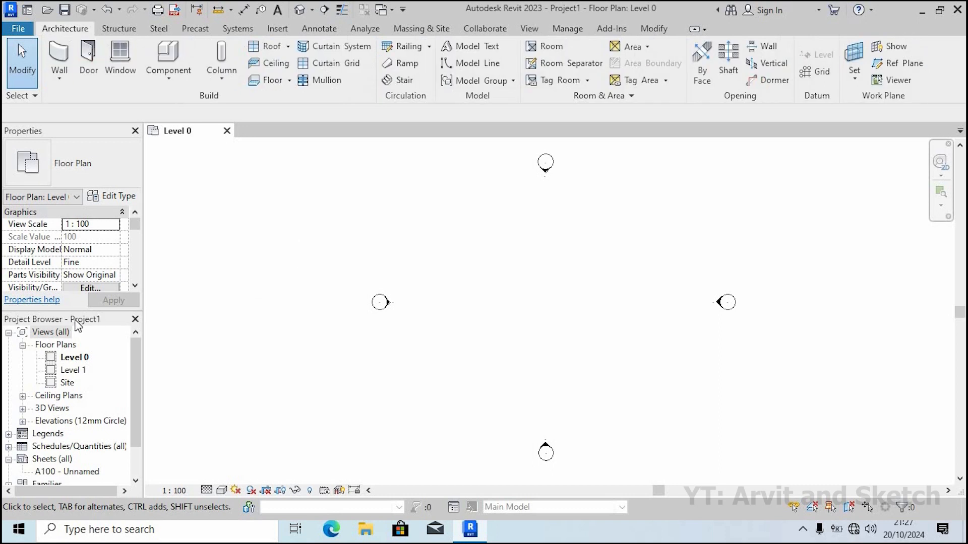
pyautogui.moveTo(99, 323); pyautogui.dragTo(822, 178)
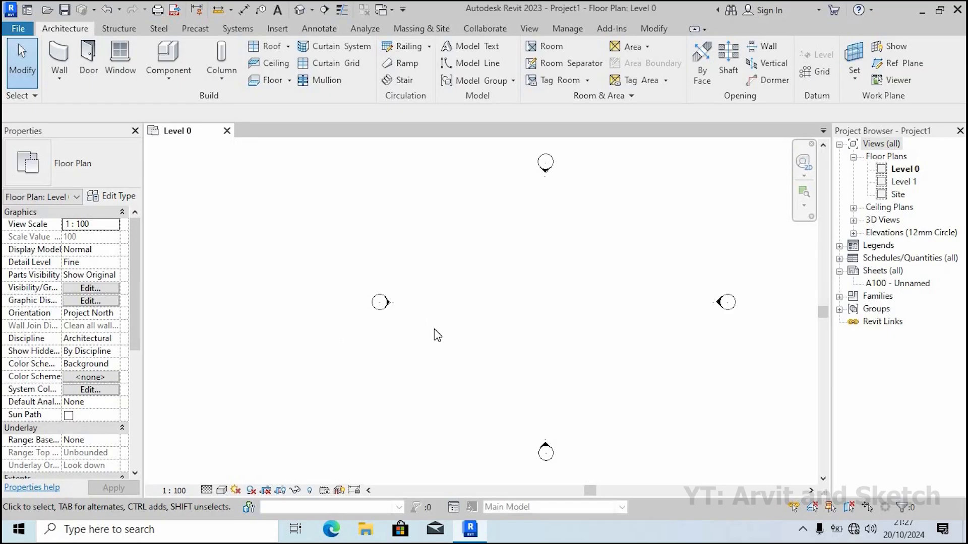
pyautogui.scroll(-2, 434, 333)
pyautogui.scroll(1, 546, 333)
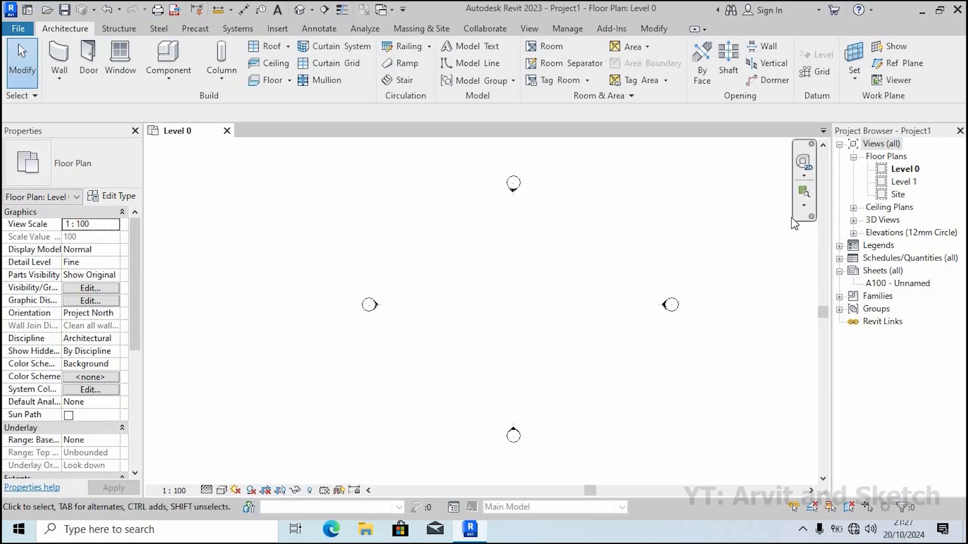
pyautogui.click(803, 206)
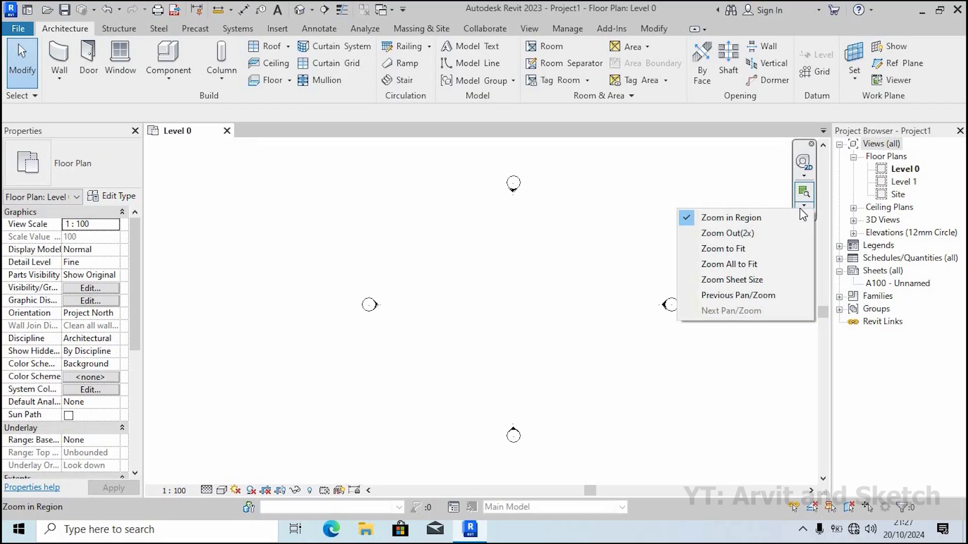
pyautogui.click(722, 249)
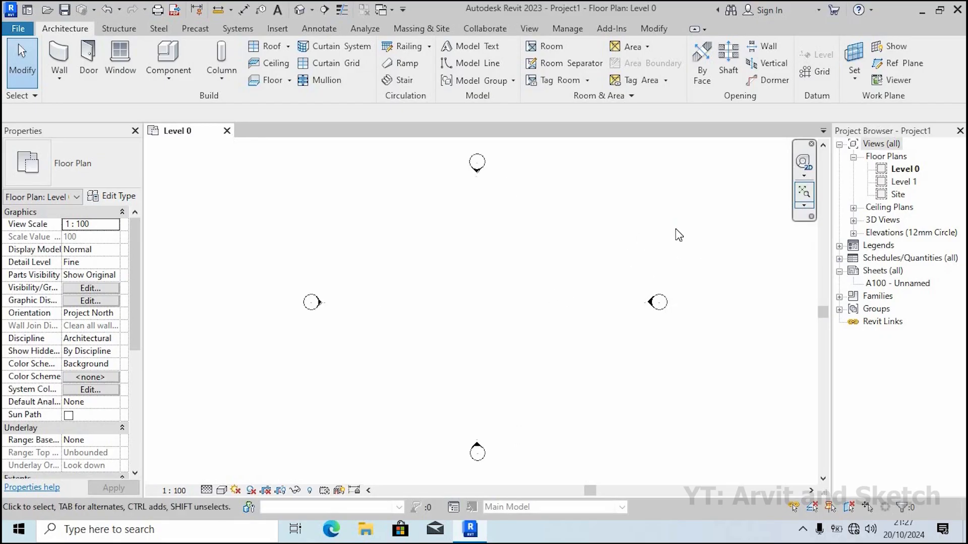
# Draw a horizontal grid line on Level 0 just above the south elevation marker
pyautogui.click(814, 71)
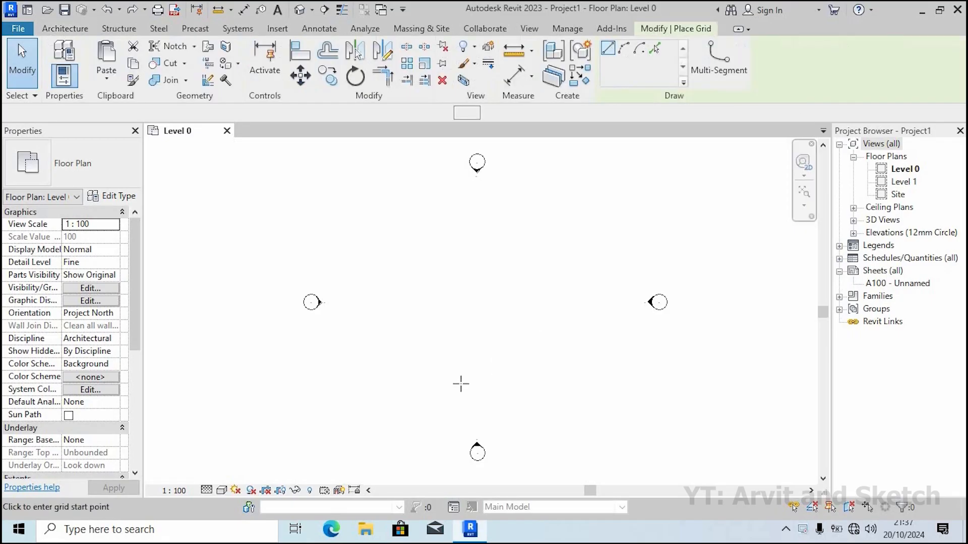
pyautogui.click(354, 395)
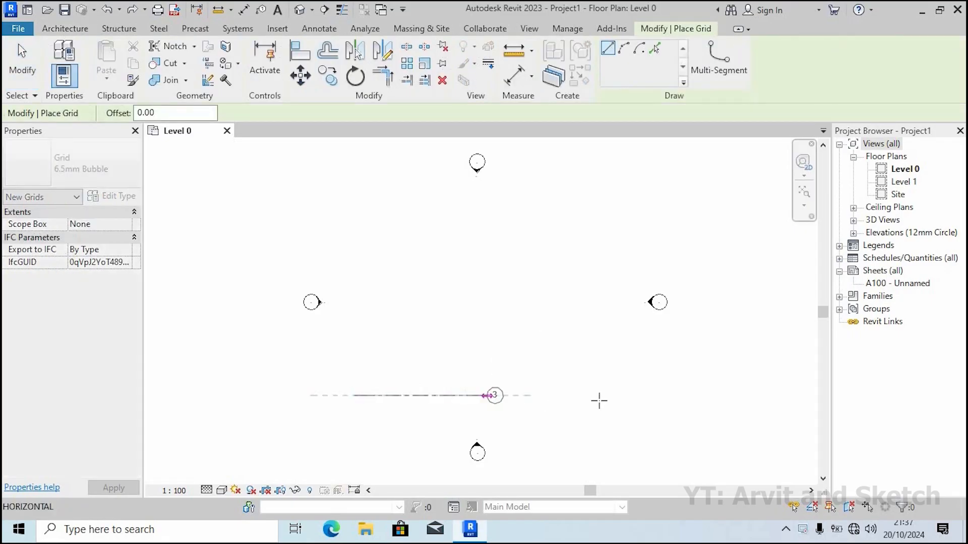
pyautogui.click(614, 395)
# Add a second horizontal grid line of equal length 6000 cm above the first one
pyautogui.scroll(-2, 446, 403)
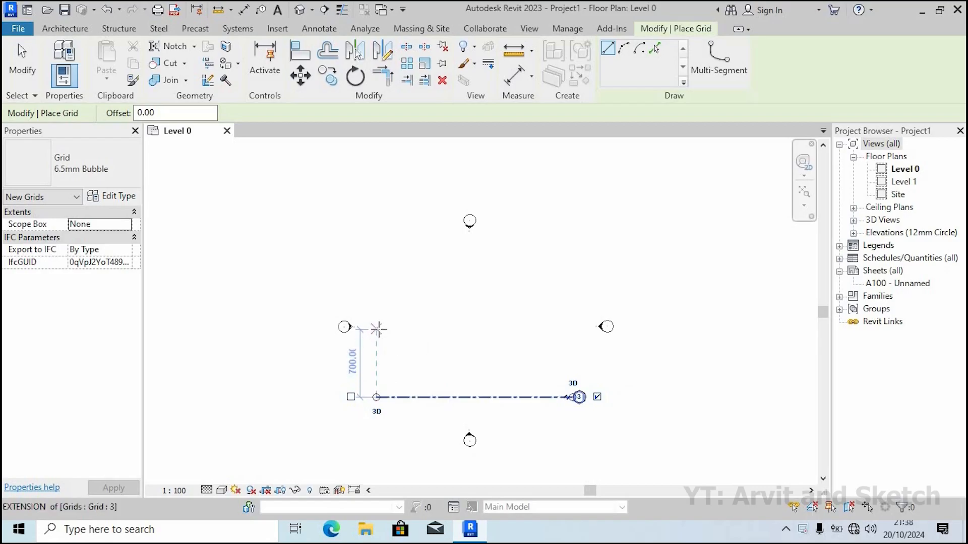
pyautogui.write('6')
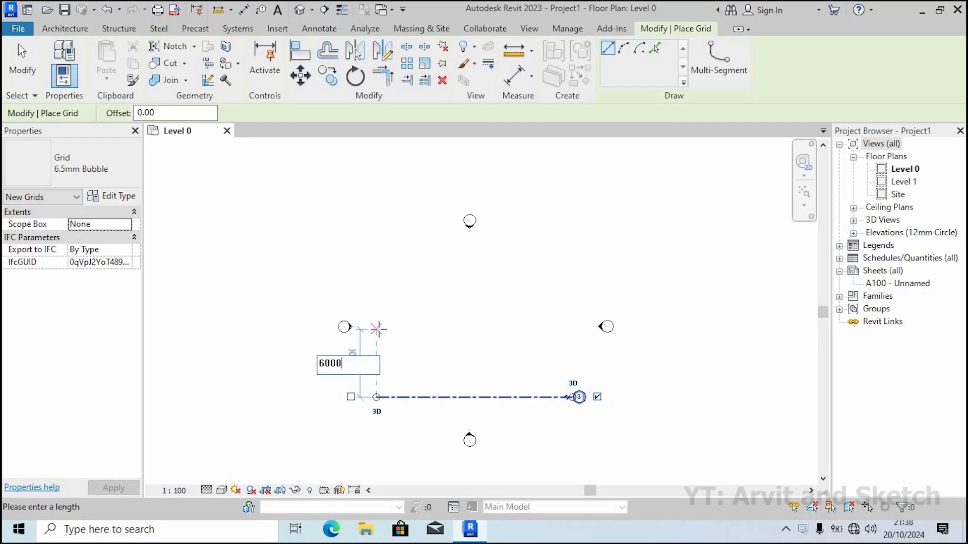
pyautogui.write('000')
pyautogui.press('Return')
pyautogui.scroll(-4, 434, 403)
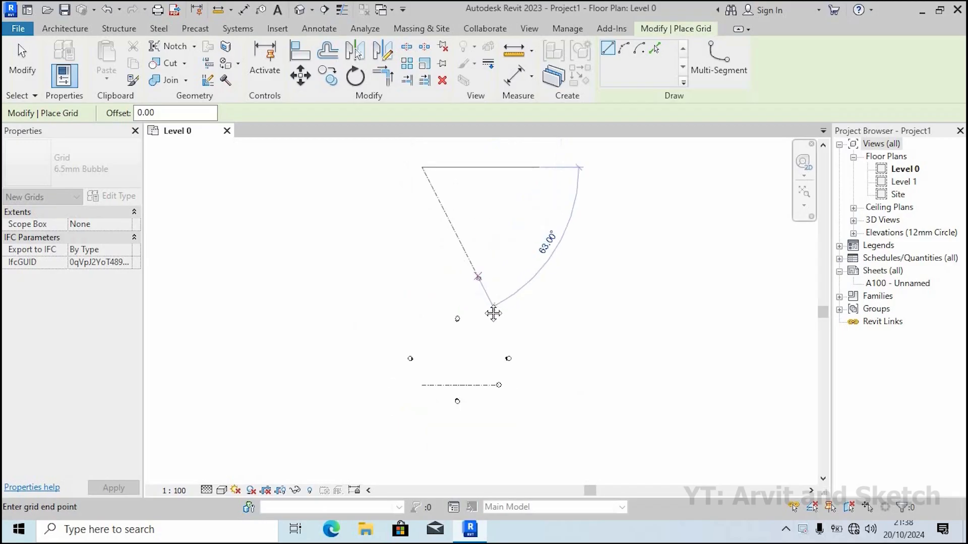
pyautogui.moveTo(493, 313); pyautogui.dragTo(499, 339, button='middle')
pyautogui.click(502, 193)
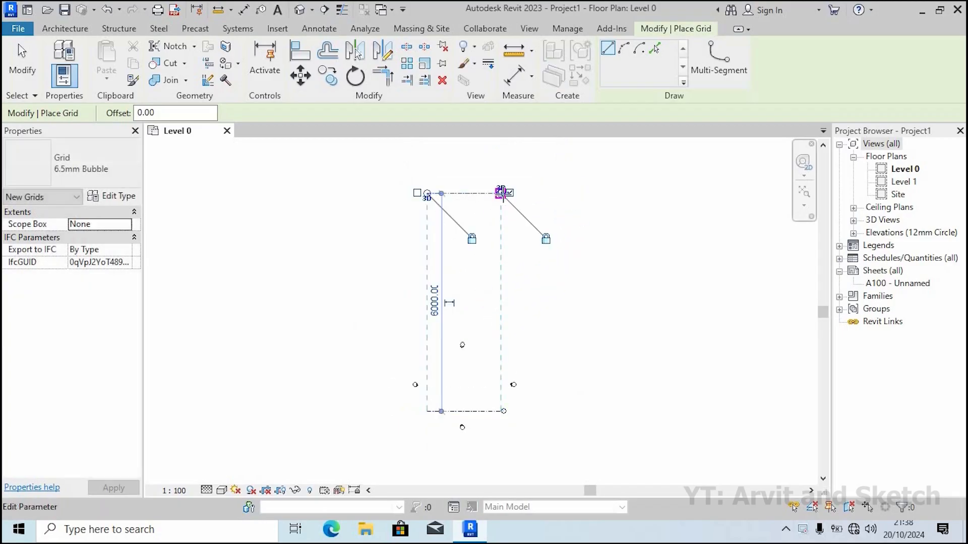
pyautogui.scroll(1, 483, 346)
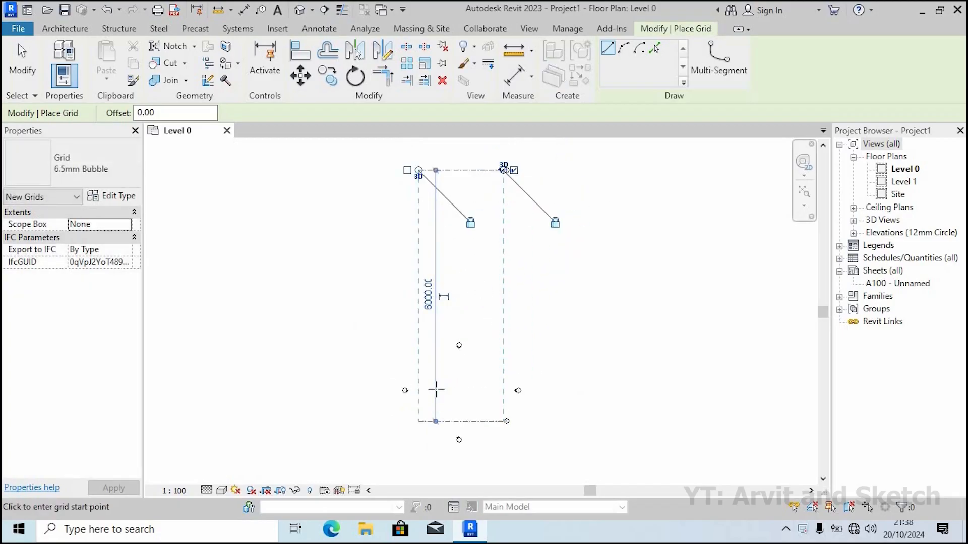
pyautogui.press('Escape')
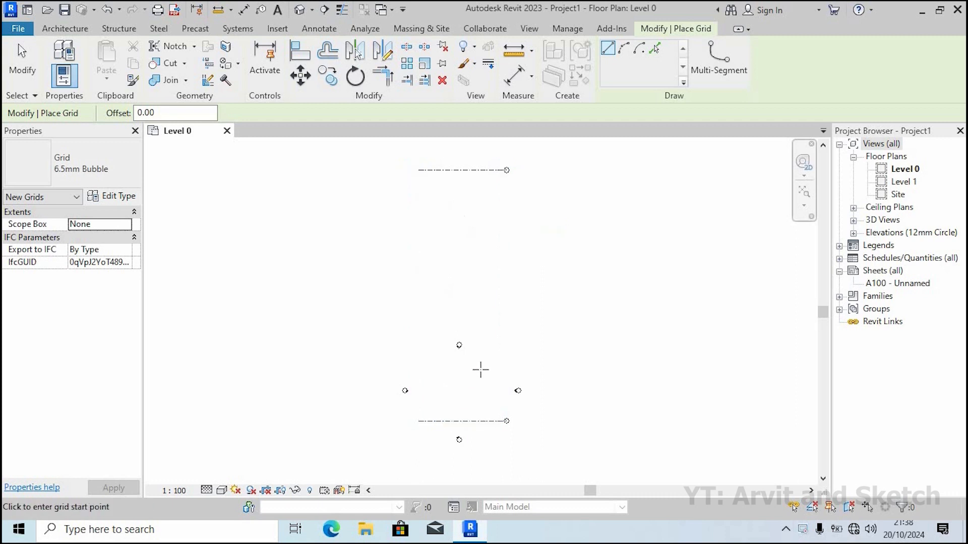
pyautogui.press('Escape')
# Move the north elevation marker above the upper grid line and the west and east markers to about mid-height outside the grid
pyautogui.moveTo(436, 324)
pyautogui.mouseDown()
pyautogui.moveTo(460, 348)
pyautogui.moveTo(458, 146)
pyautogui.moveTo(457, 156)
pyautogui.mouseUp()
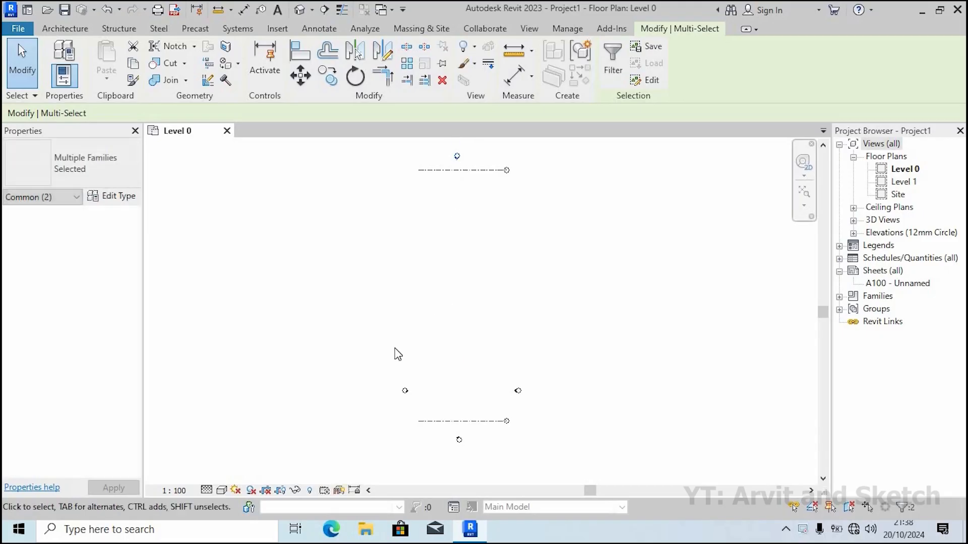
pyautogui.moveTo(387, 361)
pyautogui.mouseDown()
pyautogui.moveTo(428, 402)
pyautogui.moveTo(378, 301)
pyautogui.mouseUp()
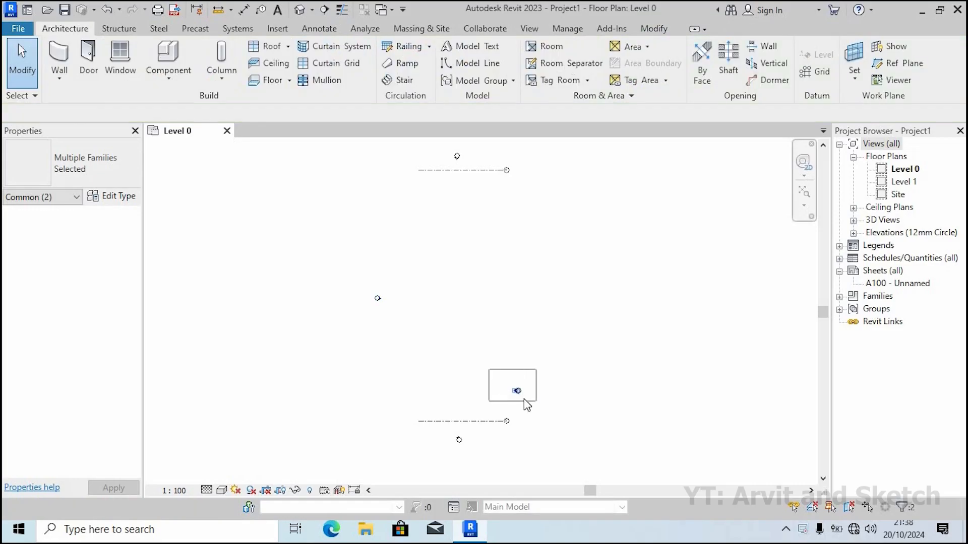
pyautogui.moveTo(518, 392); pyautogui.dragTo(535, 301)
# Add a horizontal grid line 600 cm above the lowest one, matching its length
pyautogui.click(471, 421)
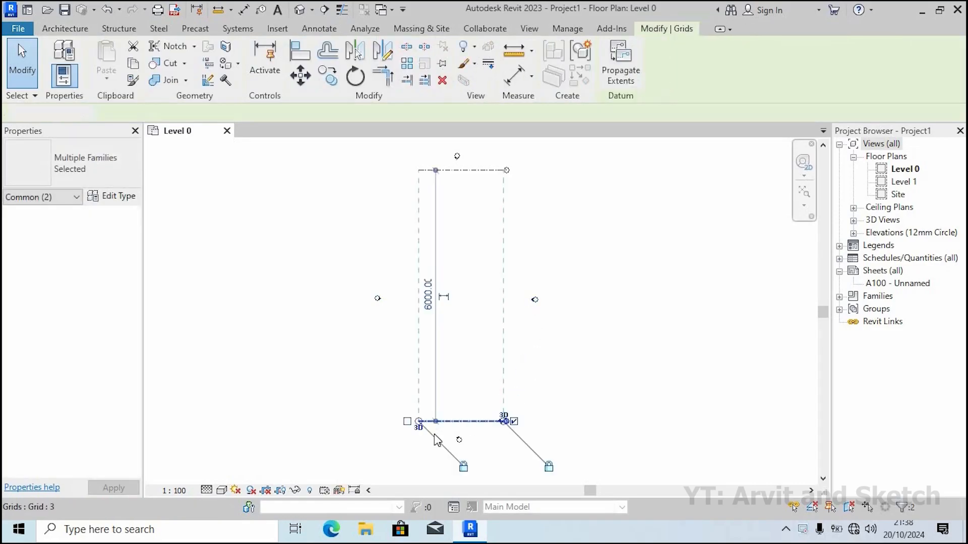
pyautogui.scroll(2, 434, 433)
pyautogui.scroll(-1, 372, 347)
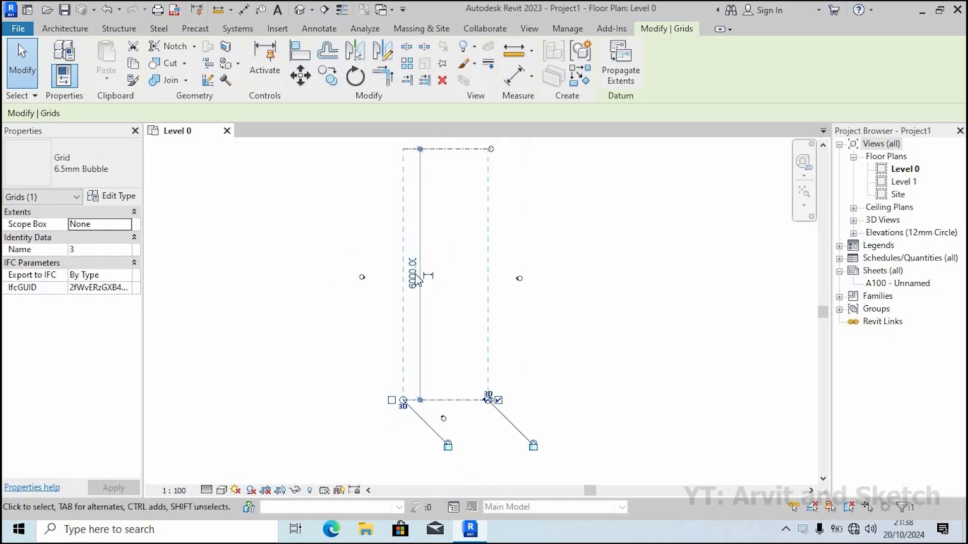
pyautogui.click(389, 316)
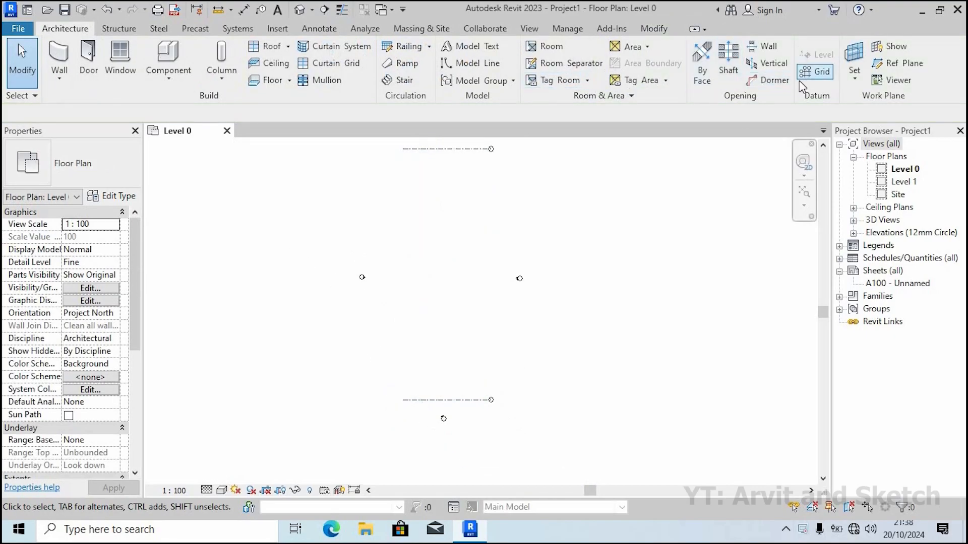
pyautogui.click(819, 73)
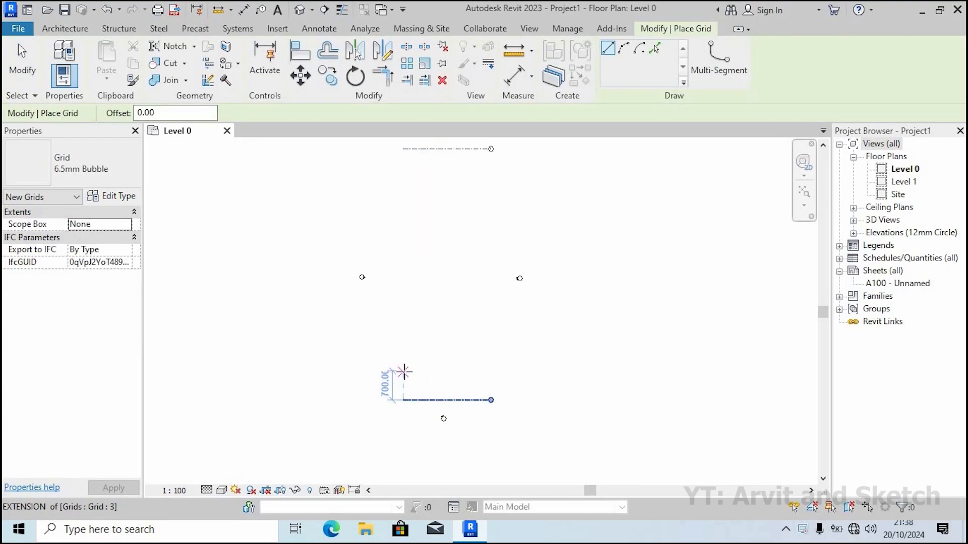
pyautogui.write('600')
pyautogui.press('Return')
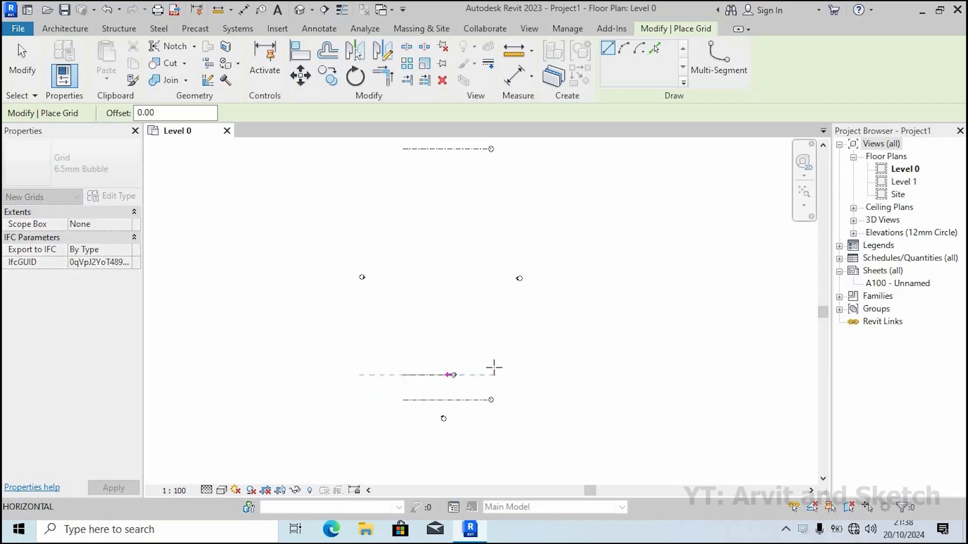
pyautogui.click(474, 375)
pyautogui.scroll(1, 422, 362)
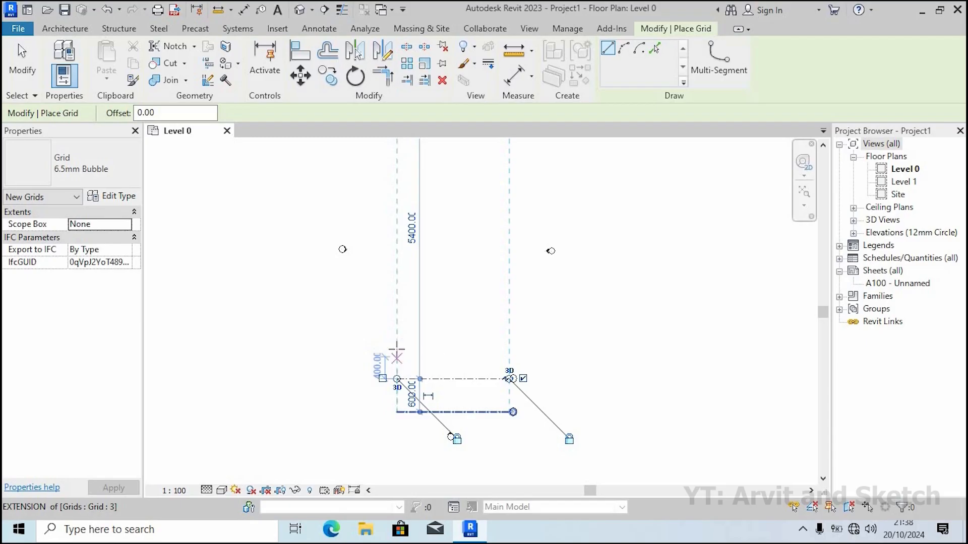
pyautogui.press('Escape')
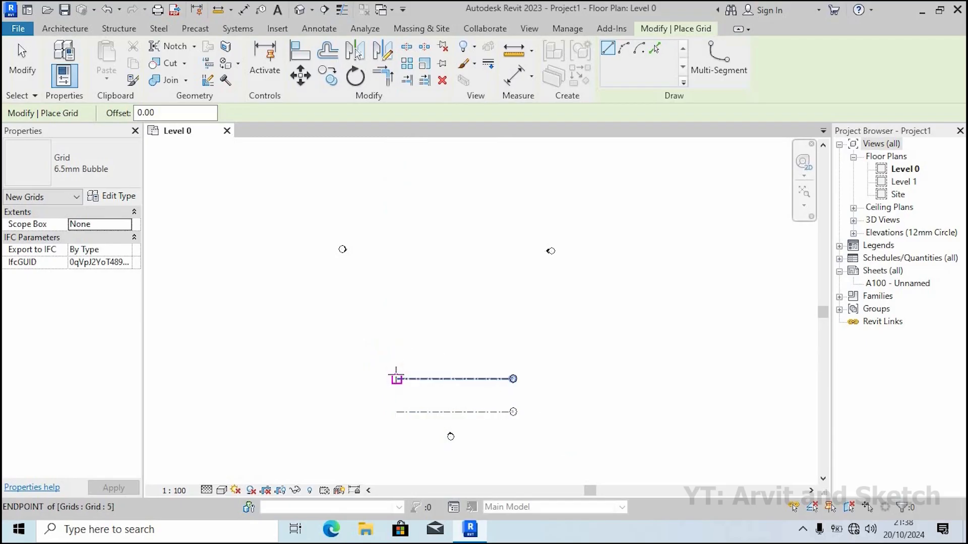
# Add three more horizontal grid lines going upward, each 600 cm above the previous one and equally long
pyautogui.write('600')
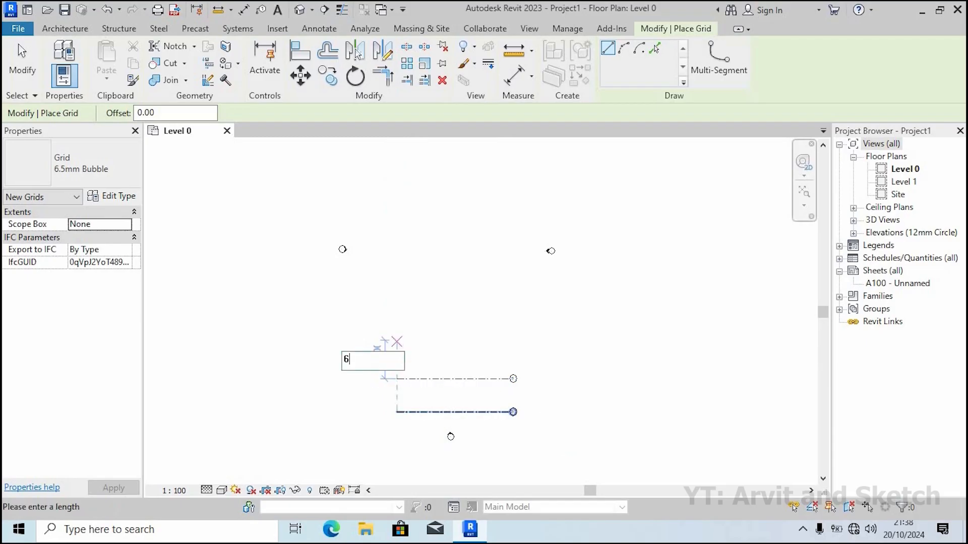
pyautogui.press('Return')
pyautogui.click(505, 347)
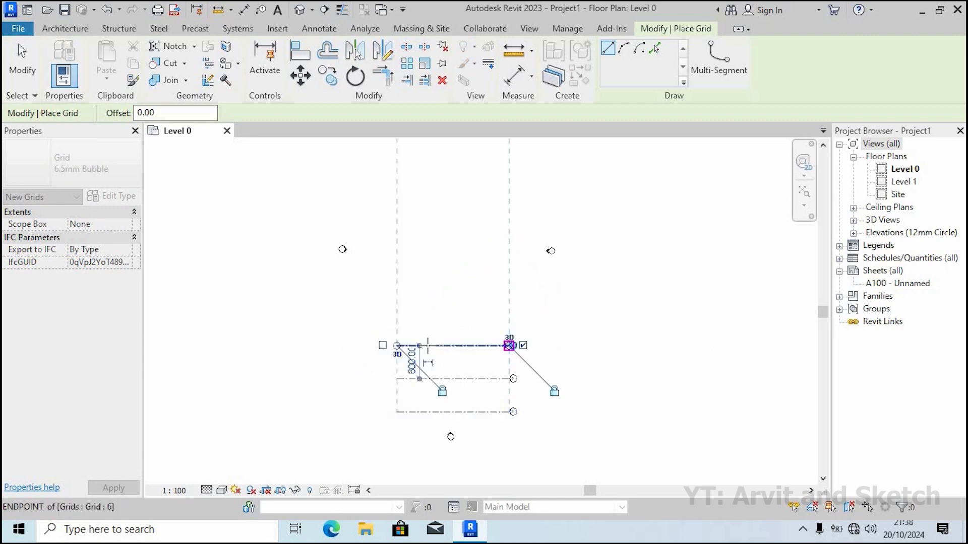
pyautogui.write('600')
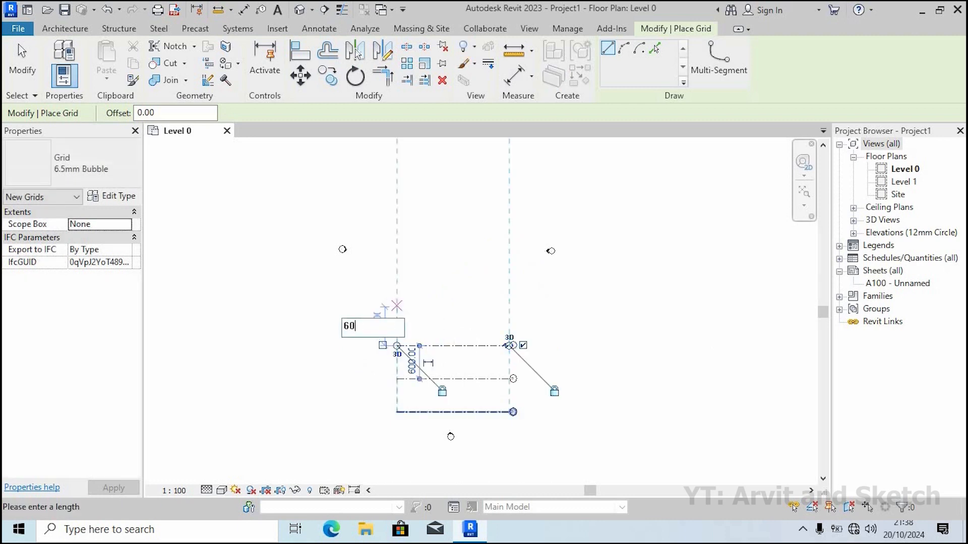
pyautogui.press('Return')
pyautogui.click(505, 313)
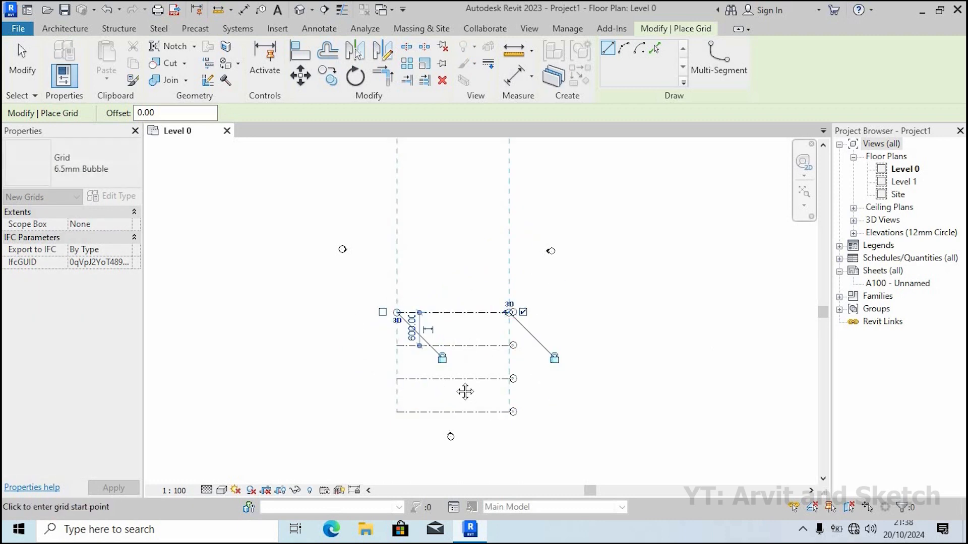
pyautogui.moveTo(399, 270); pyautogui.dragTo(408, 368, button='middle')
pyautogui.write('600')
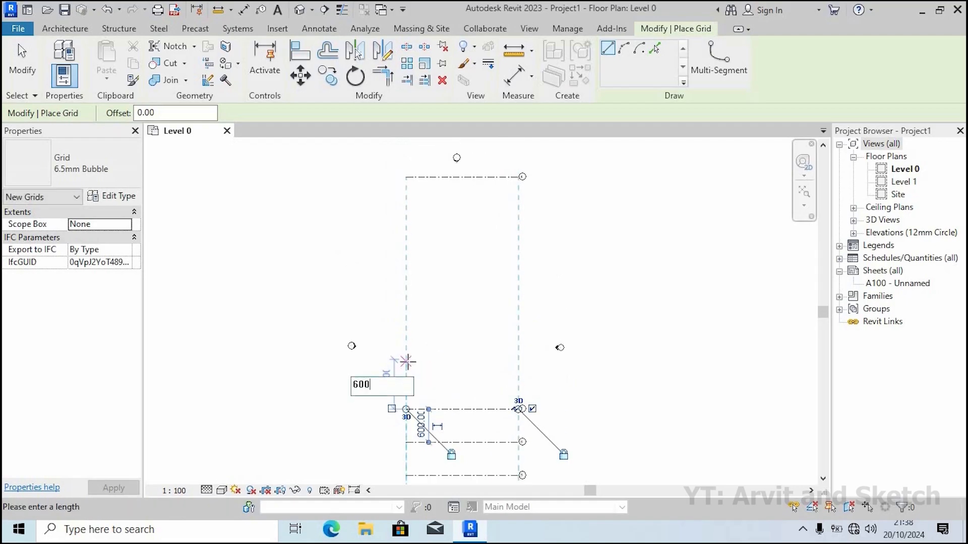
pyautogui.press('Return')
pyautogui.click(517, 374)
pyautogui.moveTo(404, 352); pyautogui.dragTo(432, 384, button='middle')
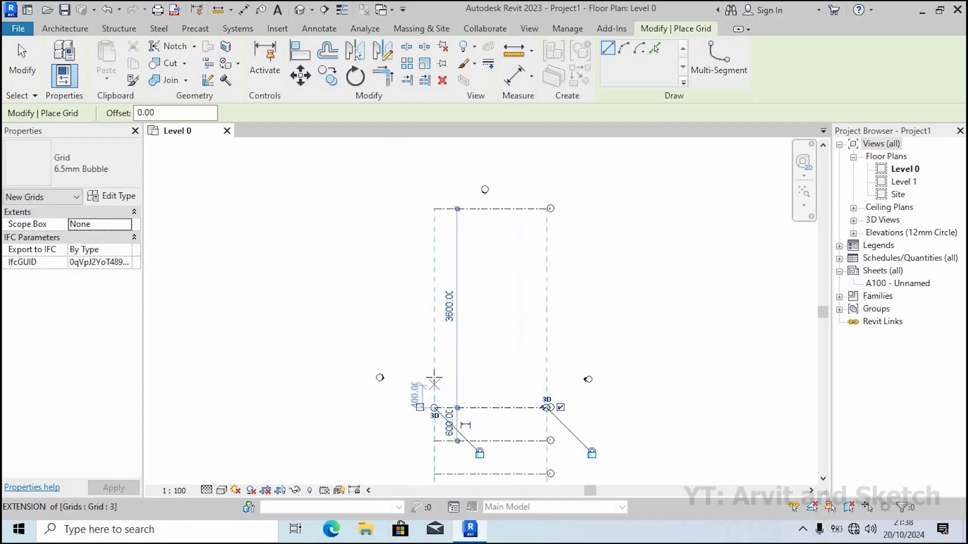
# Continue the horizontal grid upward with three lines of matching length, spaced 600 cm apart
pyautogui.write('600')
pyautogui.press('Return')
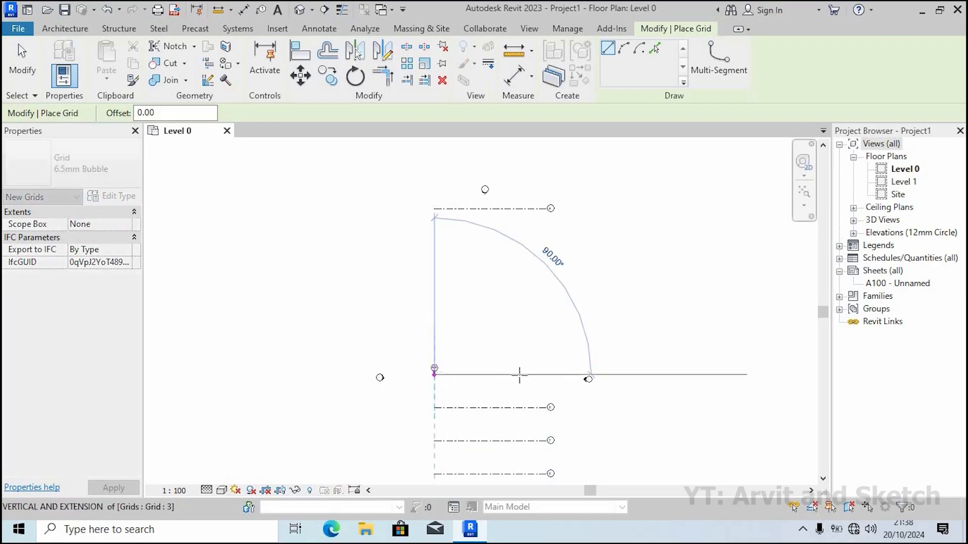
pyautogui.click(535, 374)
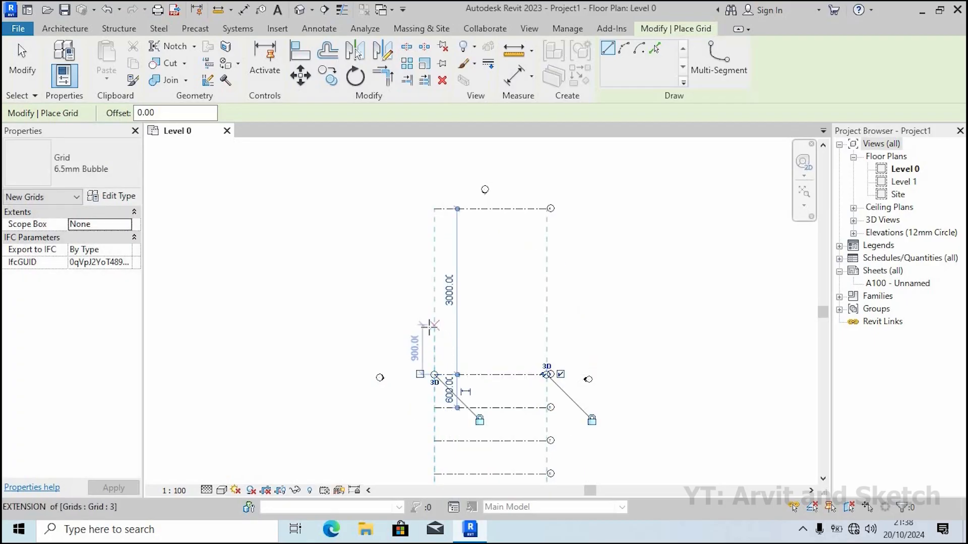
pyautogui.write('600')
pyautogui.press('Return')
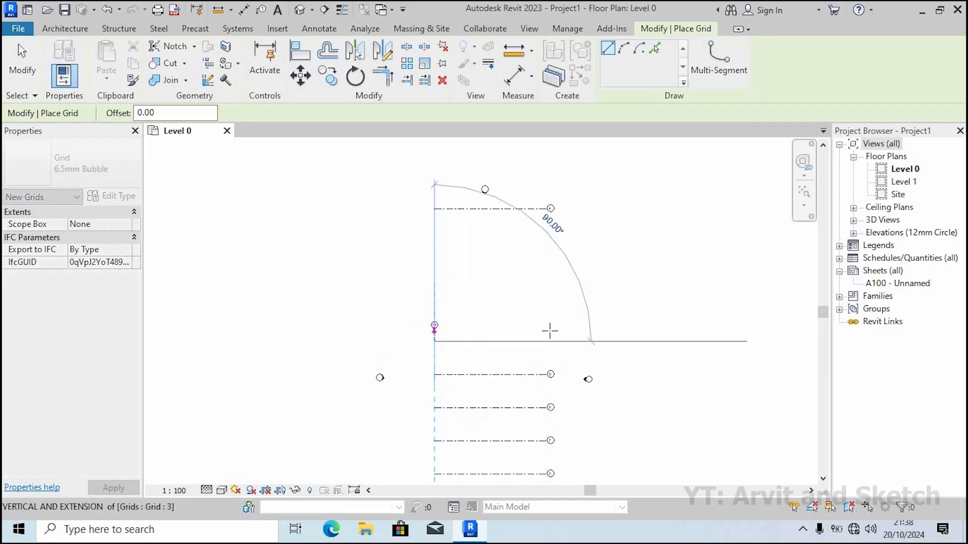
pyautogui.click(549, 341)
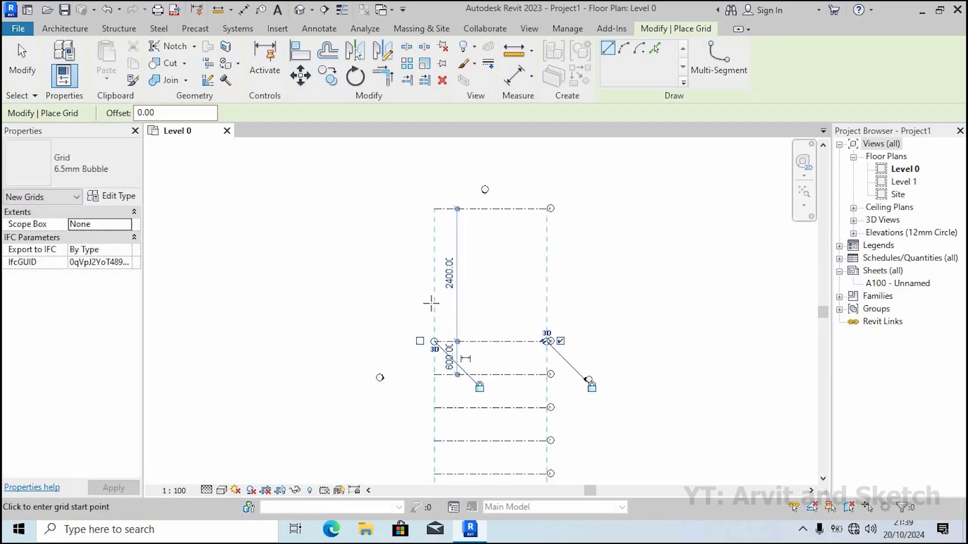
pyautogui.write('600')
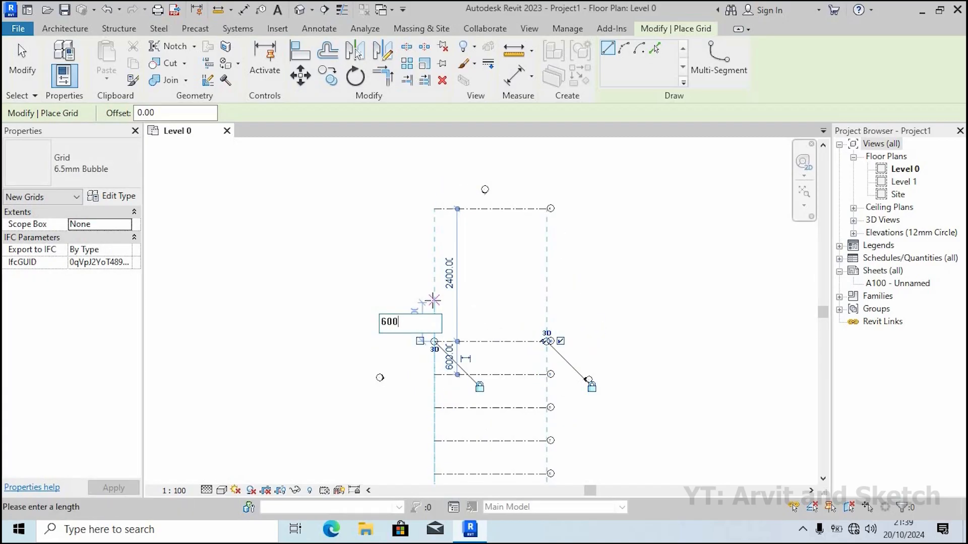
pyautogui.press('Return')
pyautogui.click(548, 308)
# Add the last two horizontal grid lines at 600 cm spacing below the topmost line, matching the others' length
pyautogui.moveTo(513, 379); pyautogui.dragTo(523, 457, button='middle')
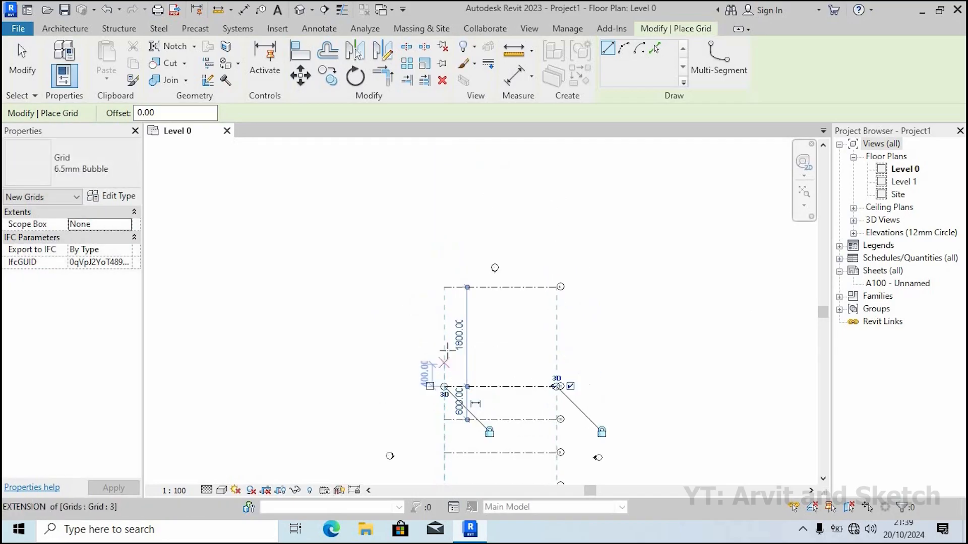
pyautogui.write('600')
pyautogui.press('Return')
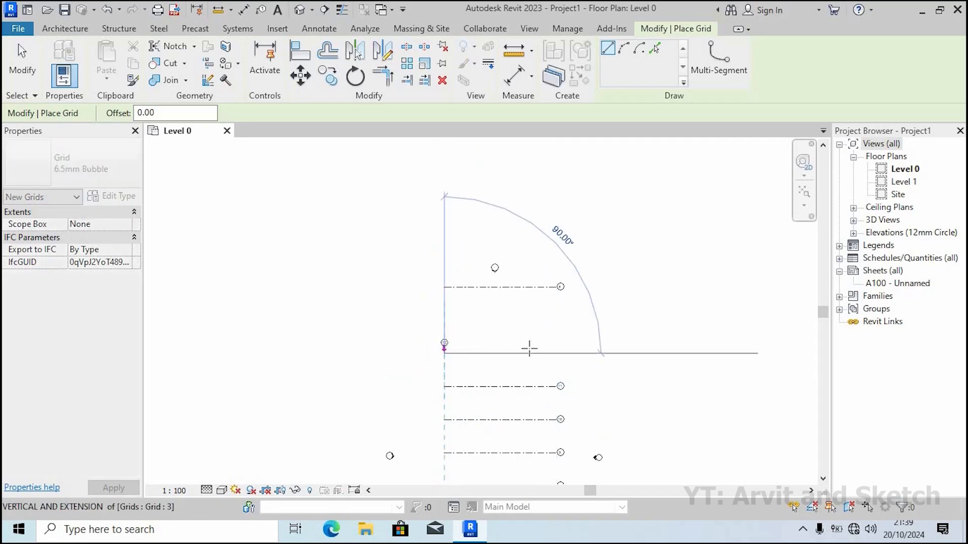
pyautogui.click(553, 353)
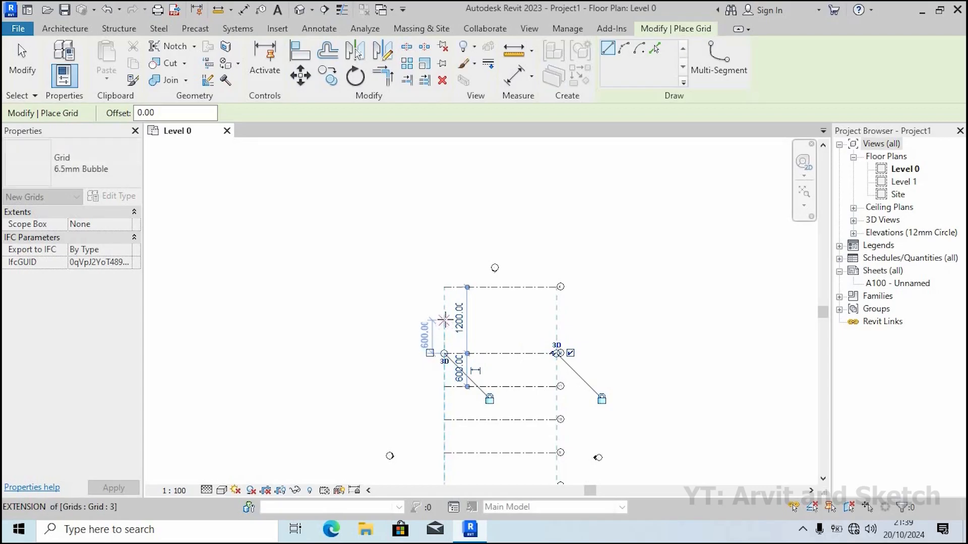
pyautogui.write('600')
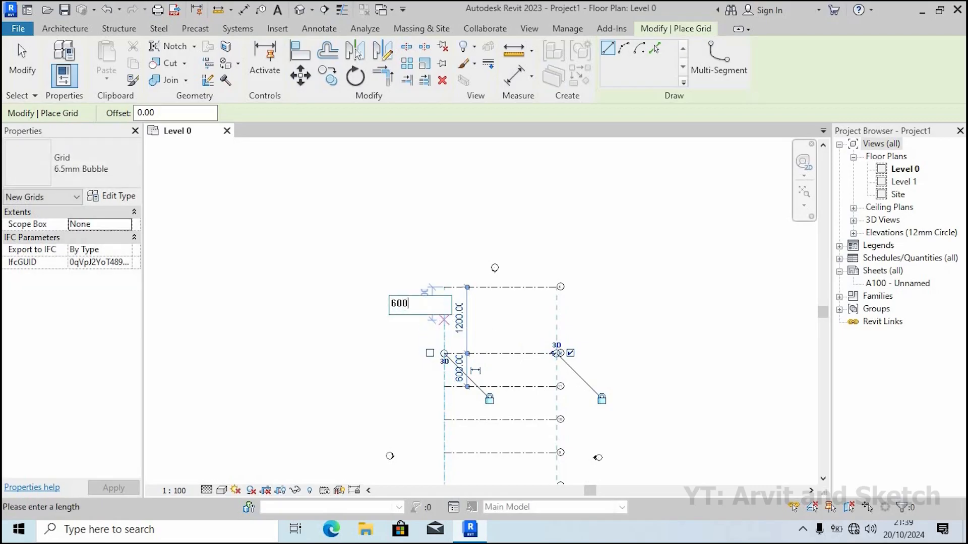
pyautogui.press('Return')
pyautogui.click(557, 320)
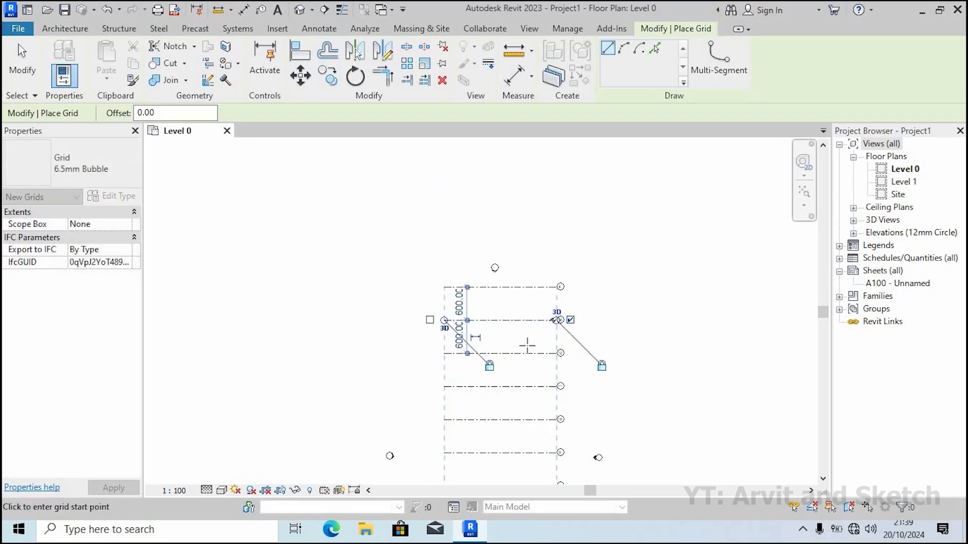
pyautogui.scroll(-2, 483, 330)
pyautogui.moveTo(489, 425); pyautogui.dragTo(445, 335, button='middle')
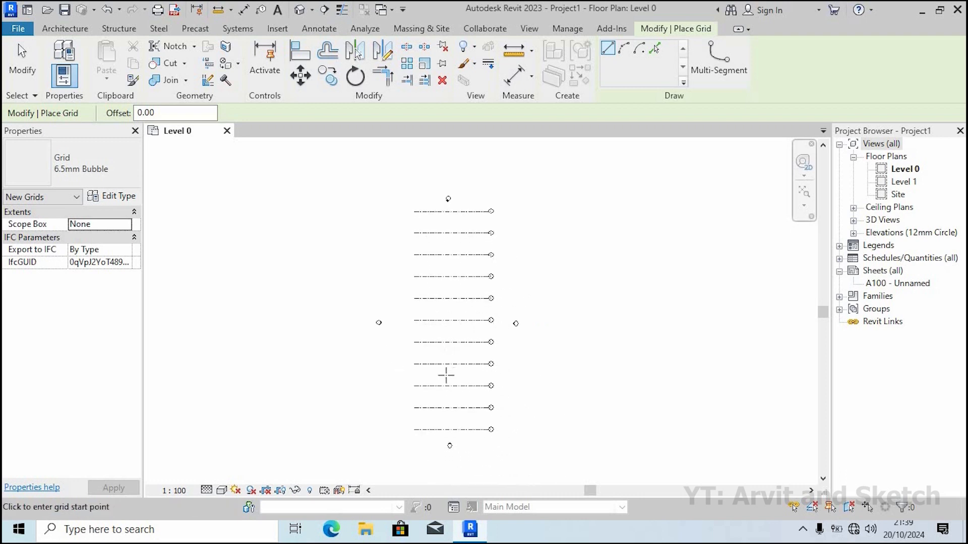
pyautogui.click(805, 194)
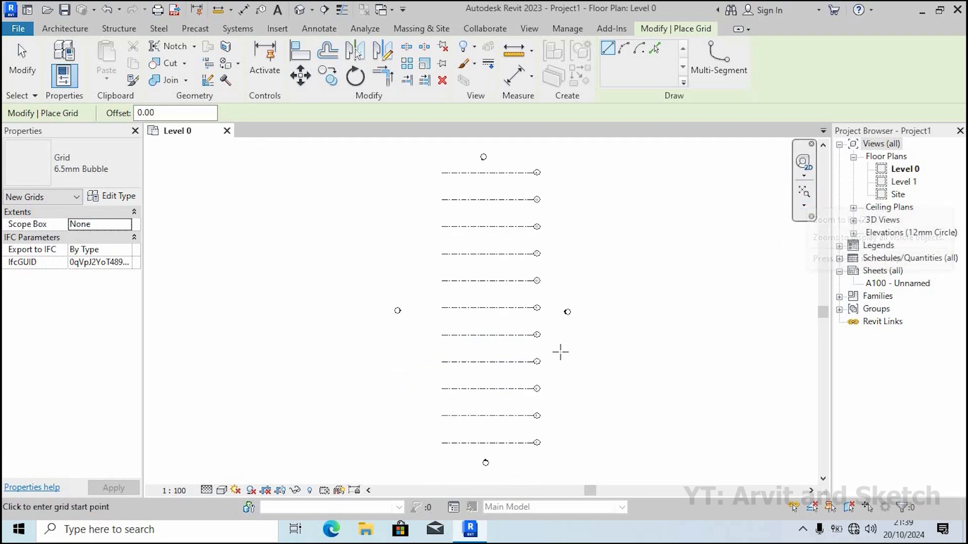
# Draw a vertical grid line from the left end of the lowest horizontal grid line to above the topmost one
pyautogui.press('d')
pyautogui.press('i')
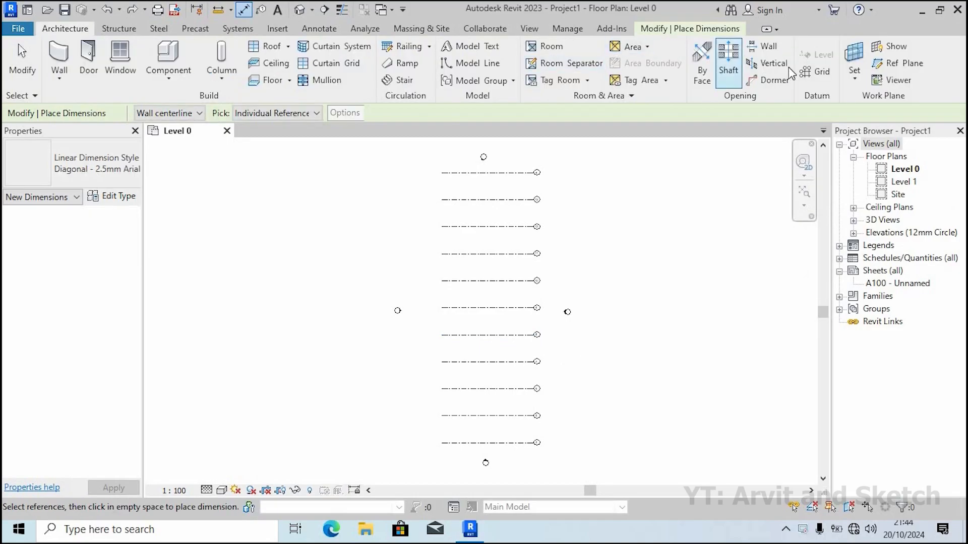
pyautogui.click(815, 71)
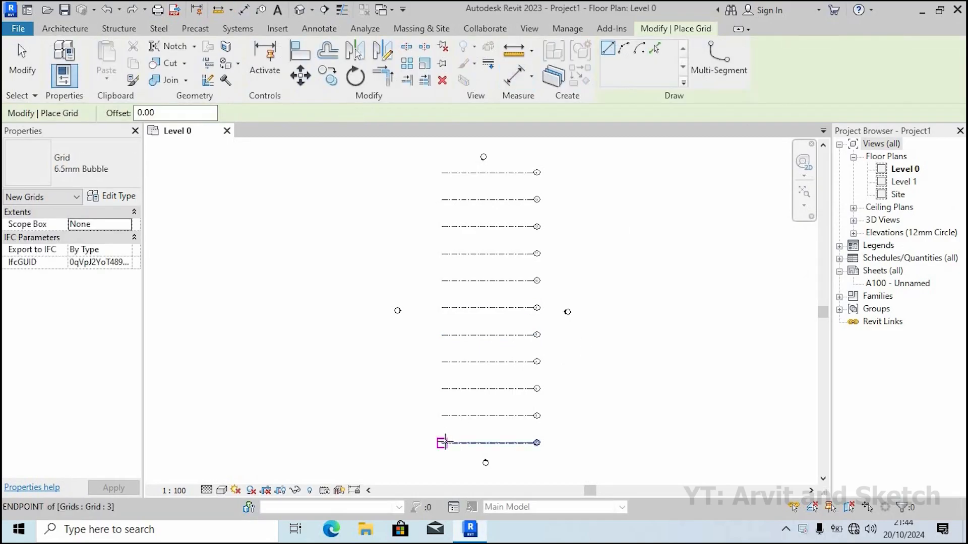
pyautogui.click(442, 442)
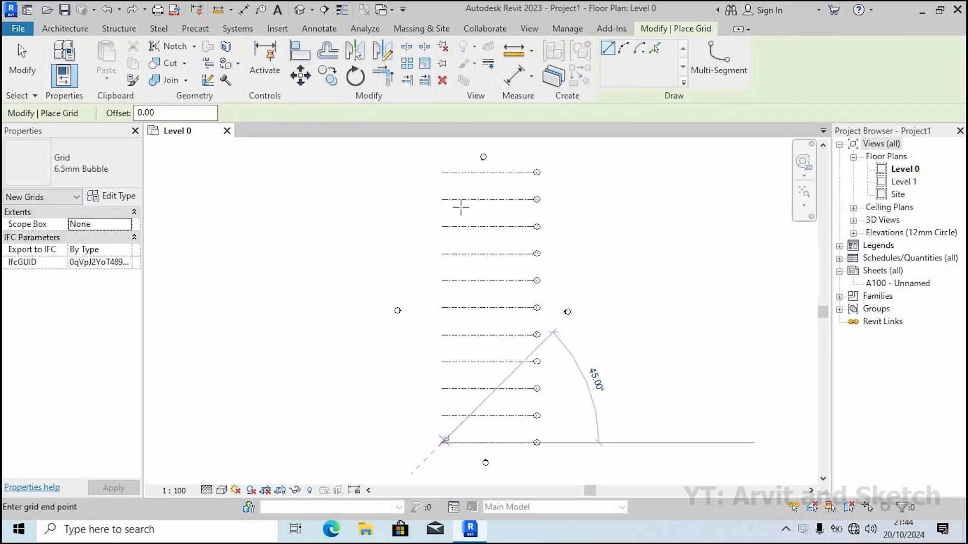
pyautogui.moveTo(443, 156); pyautogui.dragTo(443, 184, button='middle')
pyautogui.click(442, 161)
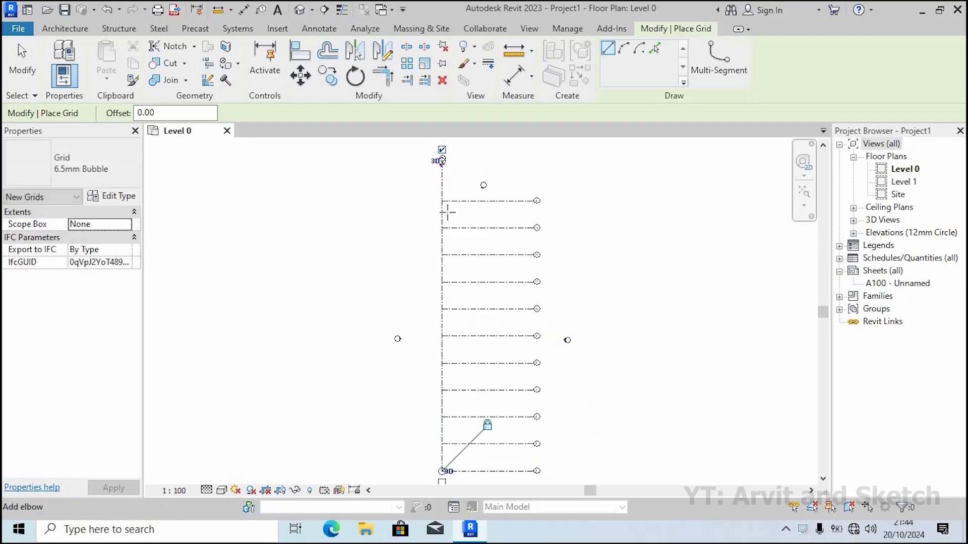
# Add a second vertical grid line 500 cm to the right of the first, extending above the topmost horizontal line
pyautogui.scroll(-2, 447, 176)
pyautogui.scroll(3, 478, 408)
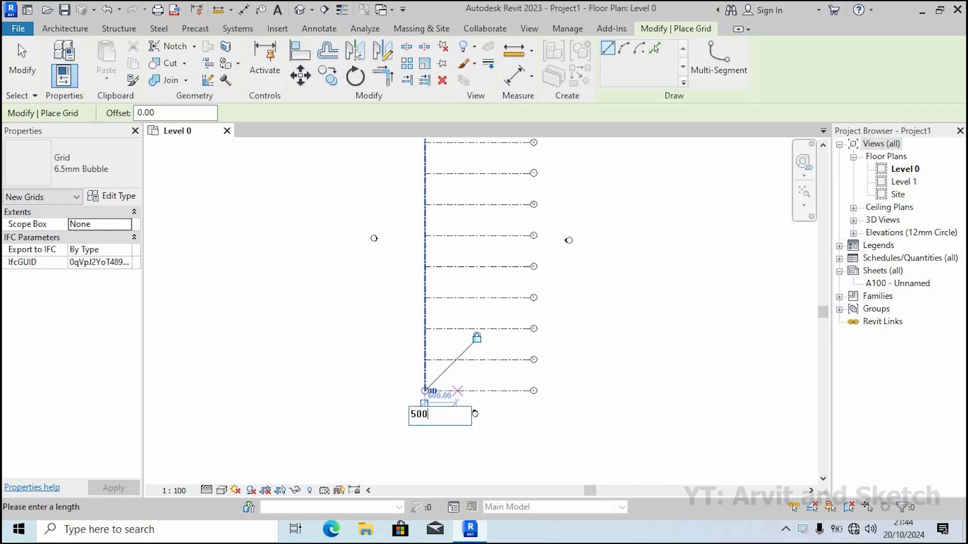
pyautogui.press('Return')
pyautogui.scroll(-2, 461, 255)
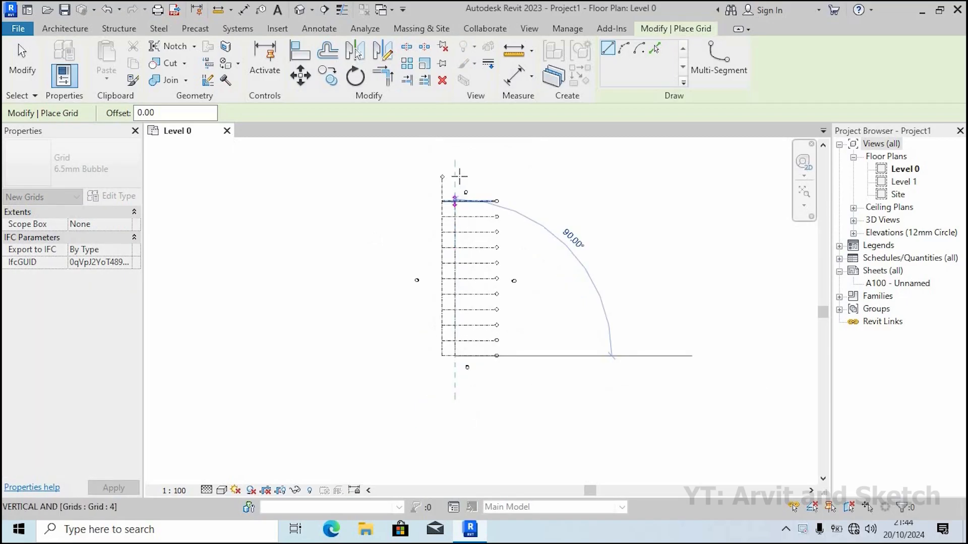
pyautogui.click(459, 173)
# Add a third vertical grid line 500 cm to the right of the second, with its top end aligned to the first
pyautogui.scroll(3, 470, 362)
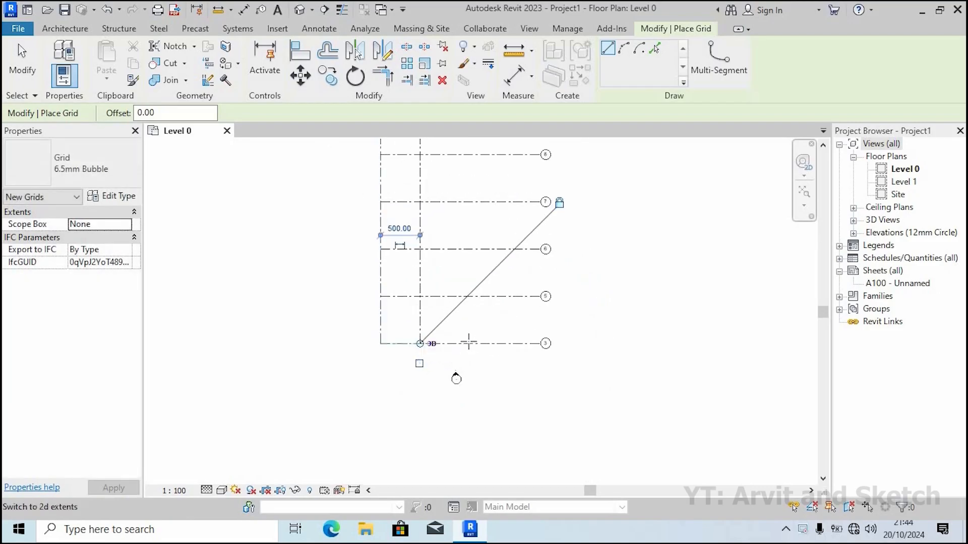
pyautogui.write('500')
pyautogui.press('Return')
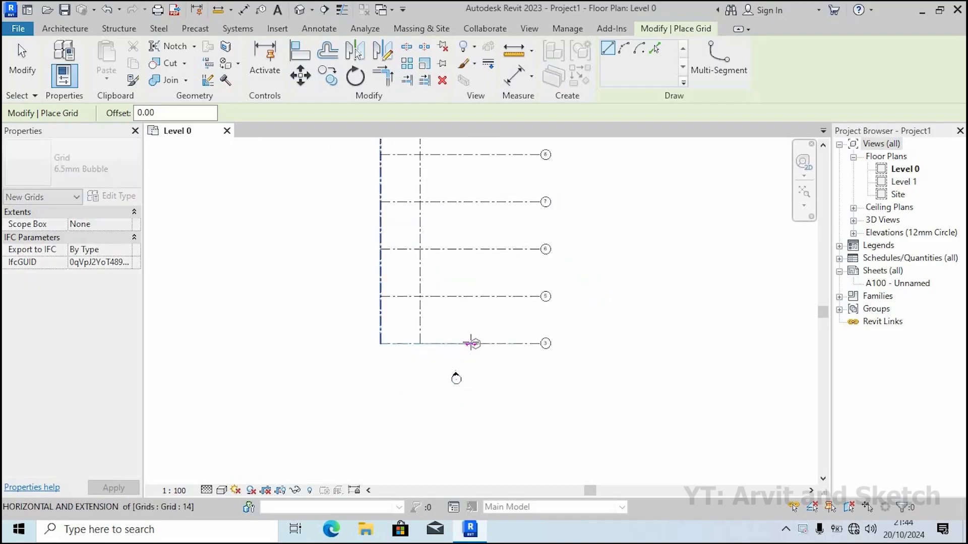
pyautogui.scroll(-3, 464, 372)
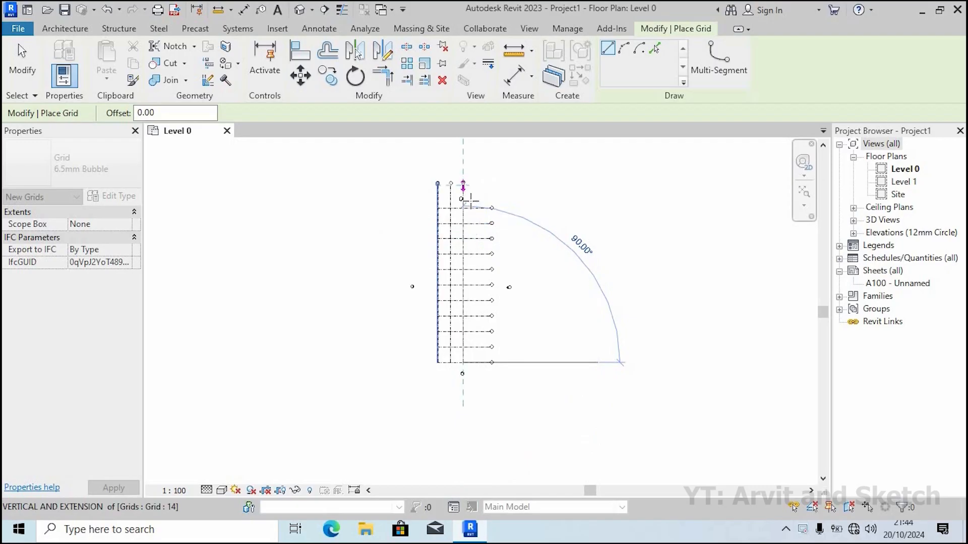
pyautogui.click(463, 185)
# Add a fourth vertical grid line 500 cm to the right of the third, running from the lowest horizontal line to above the topmost
pyautogui.scroll(4, 475, 365)
pyautogui.scroll(2, 474, 362)
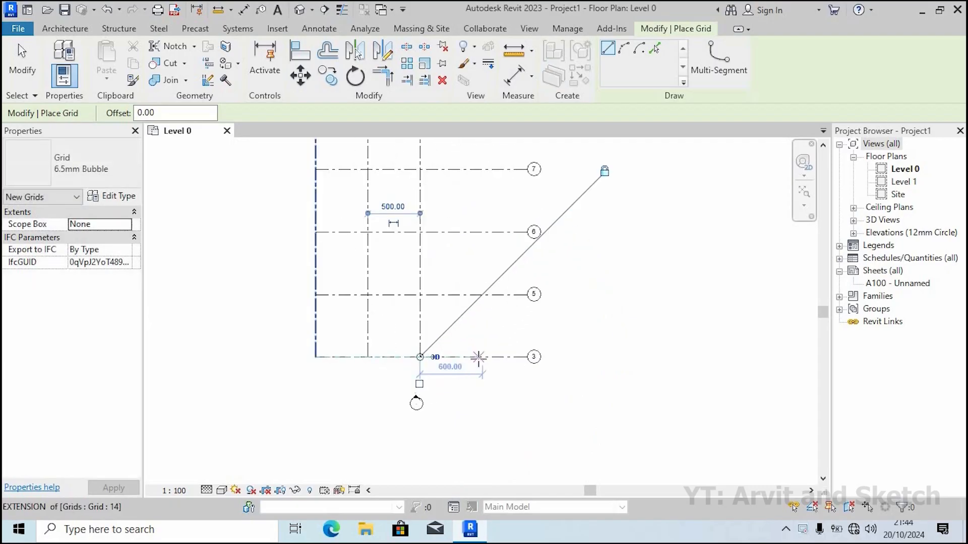
pyautogui.write('500')
pyautogui.press('Return')
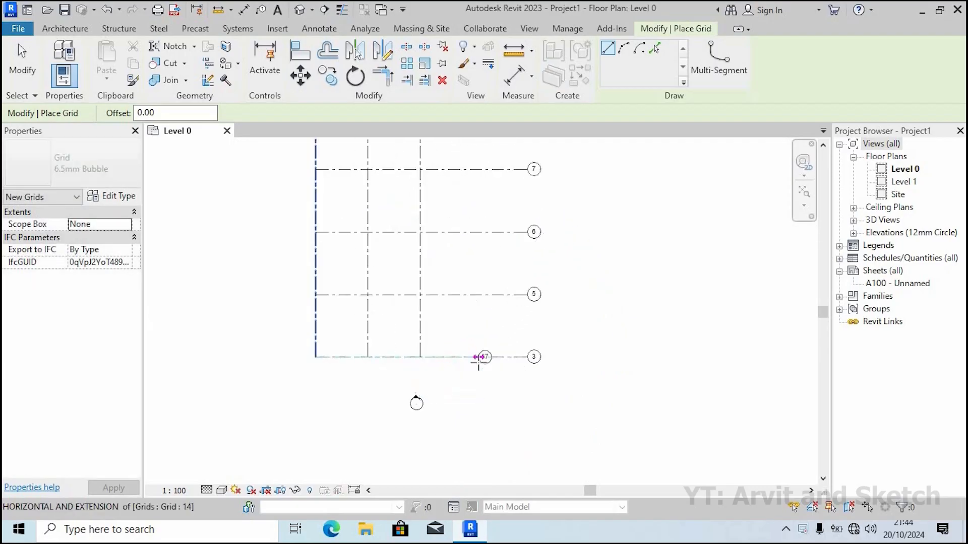
pyautogui.scroll(-3, 474, 363)
pyautogui.scroll(-2, 469, 385)
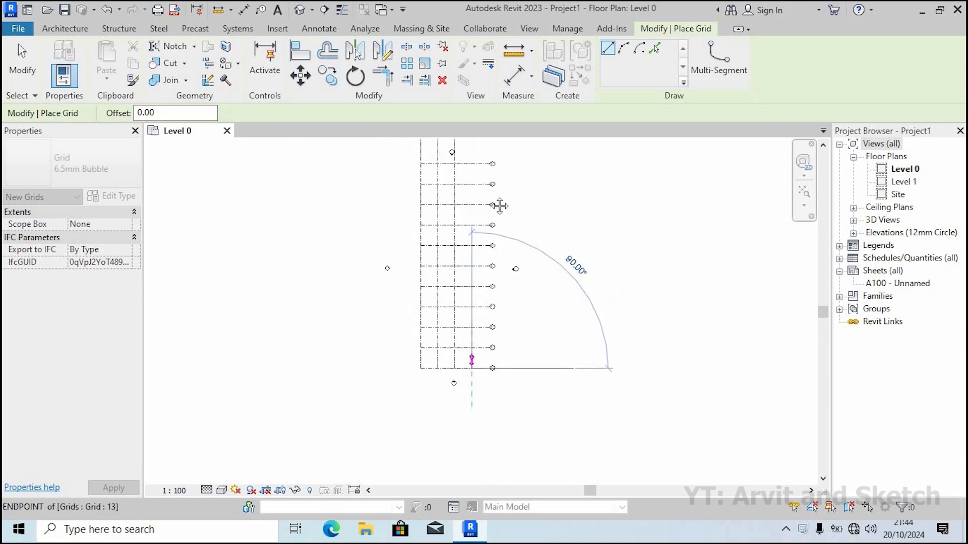
pyautogui.scroll(-1, 499, 201)
pyautogui.click(481, 196)
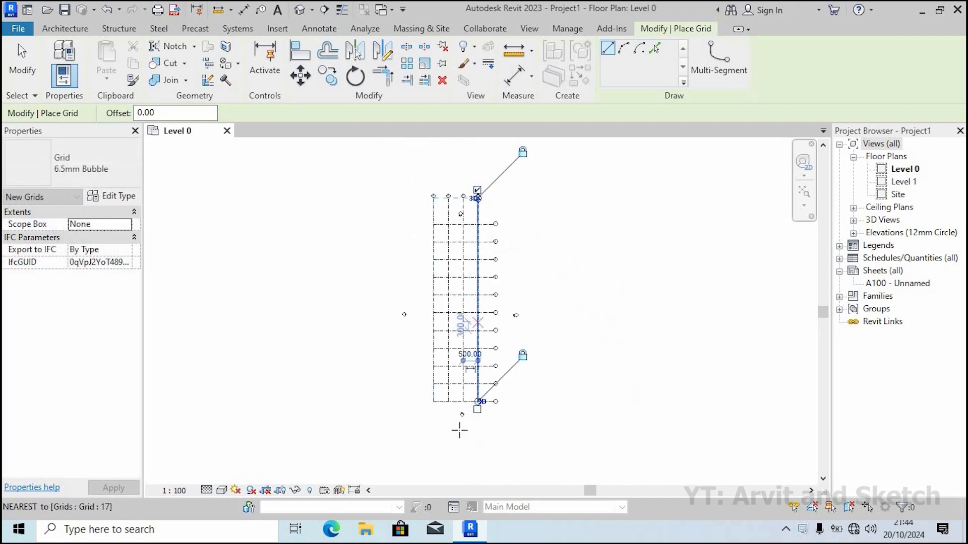
# Check the overall distance between the first and fourth vertical grid lines with an aligned dimension, without placing it
pyautogui.scroll(5, 458, 427)
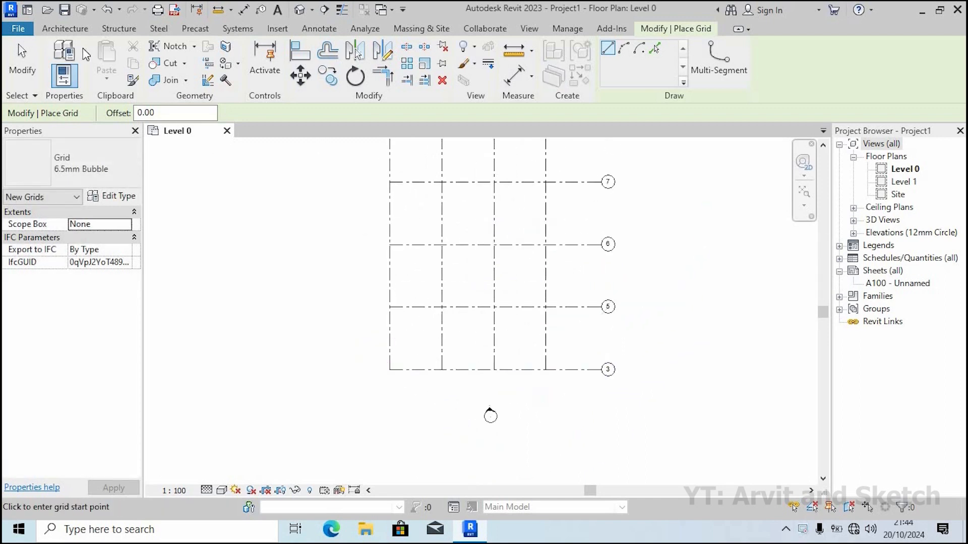
pyautogui.click(331, 31)
pyautogui.click(63, 63)
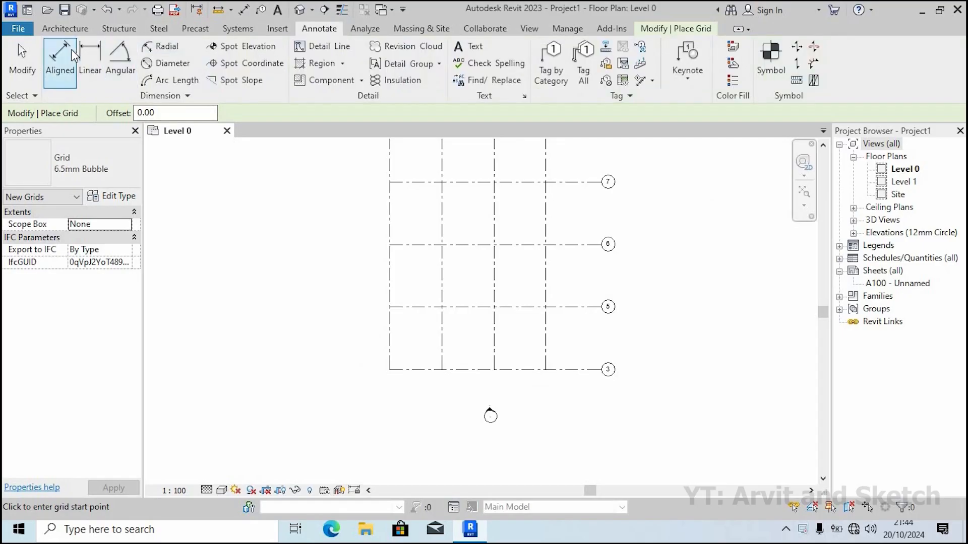
pyautogui.click(392, 375)
pyautogui.click(548, 376)
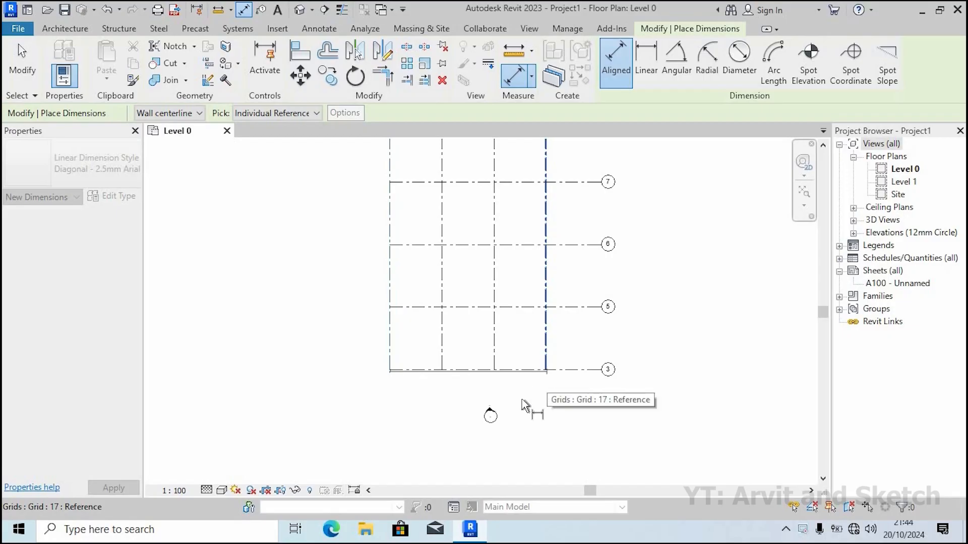
pyautogui.scroll(5, 474, 409)
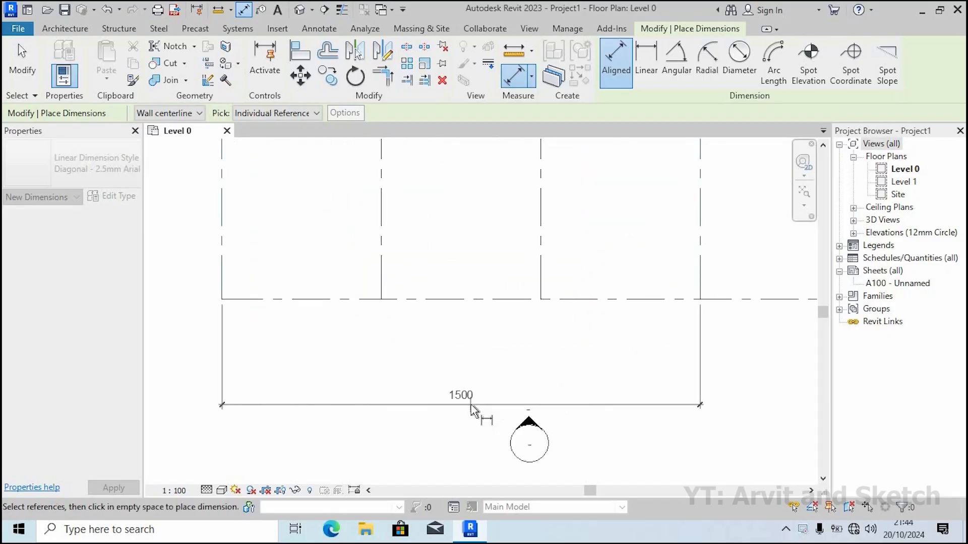
pyautogui.scroll(-3, 471, 407)
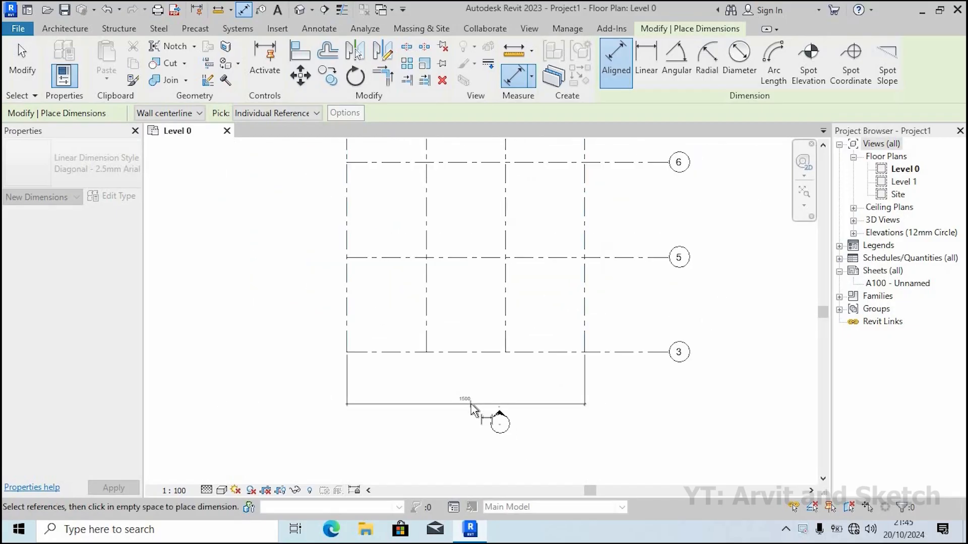
pyautogui.press('Escape')
pyautogui.scroll(-3, 551, 392)
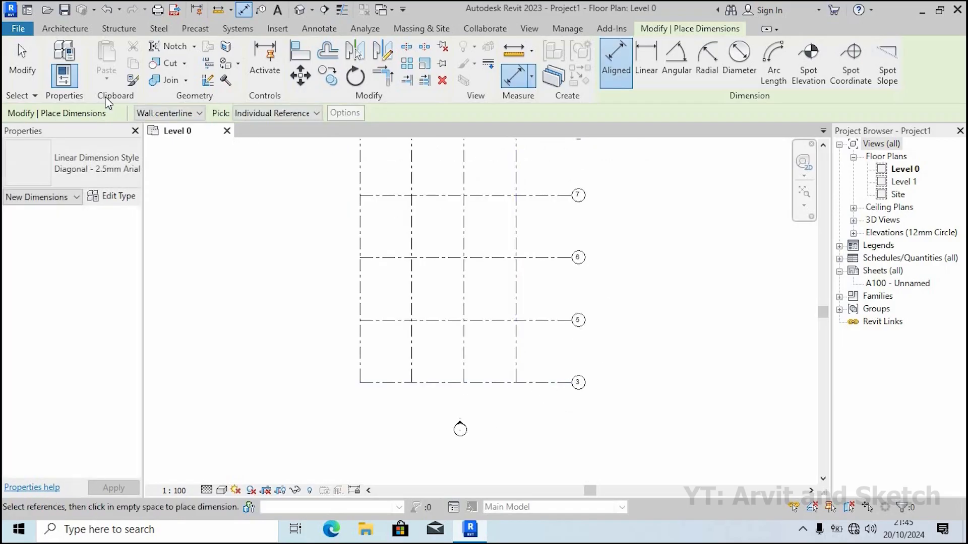
# Add a fifth vertical grid line 500 cm to the right of the fourth, extending above the topmost horizontal line
pyautogui.click(63, 26)
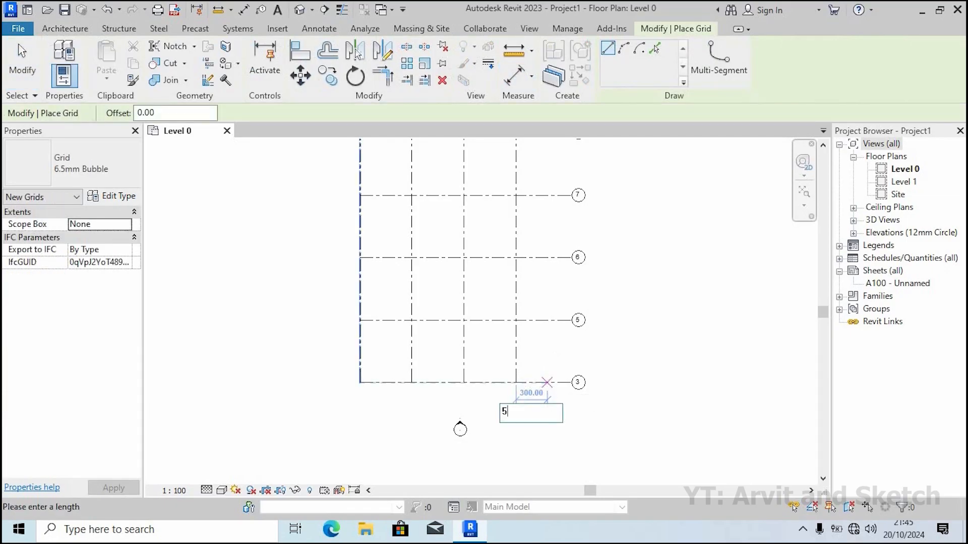
pyautogui.click(547, 383)
pyautogui.scroll(-5, 526, 378)
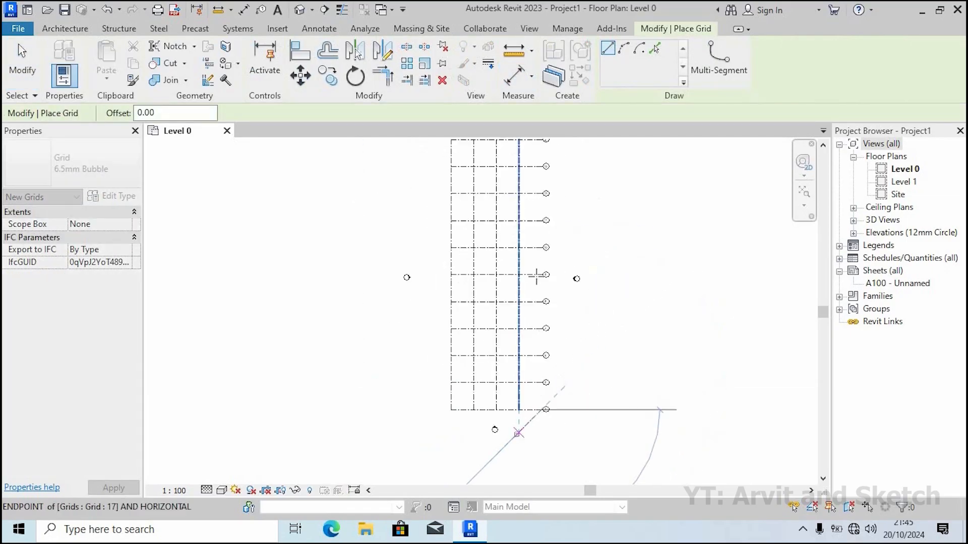
pyautogui.click(538, 173)
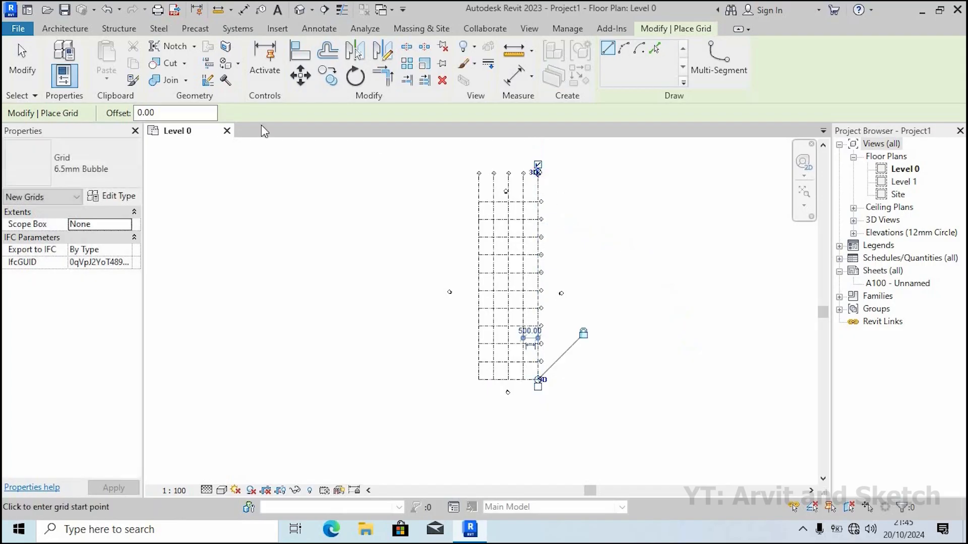
pyautogui.click(65, 29)
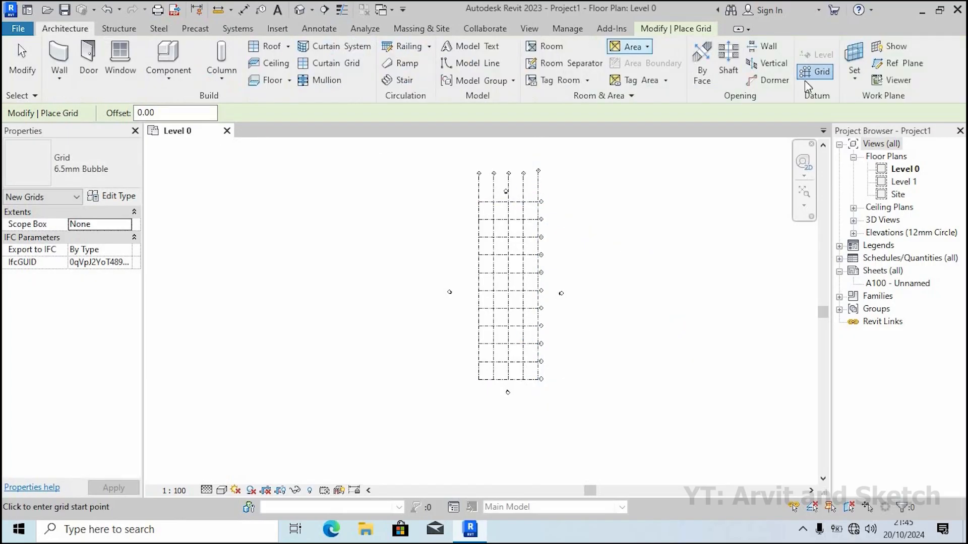
# Check the overall distance between the first and fifth vertical grid lines with an aligned dimension, without placing it
pyautogui.click(319, 28)
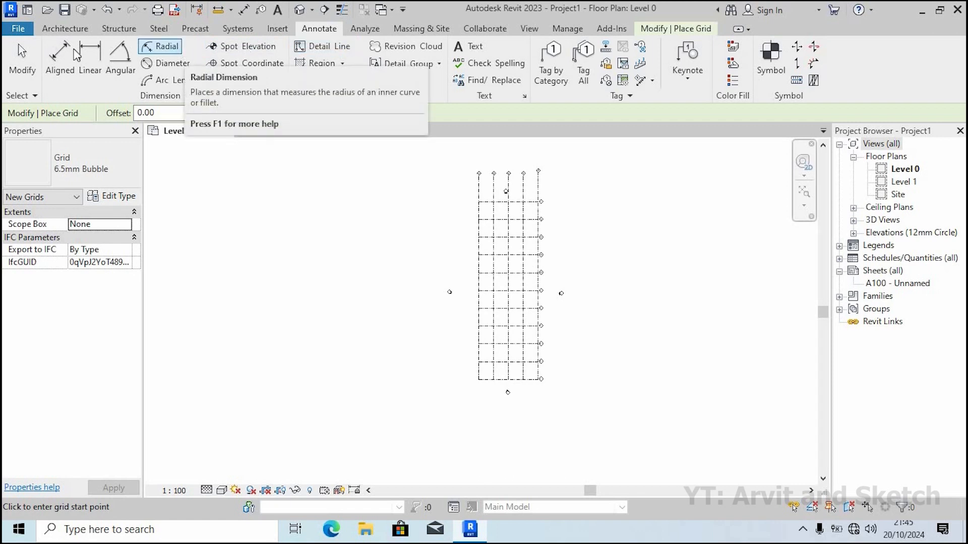
pyautogui.click(60, 59)
pyautogui.scroll(5, 496, 396)
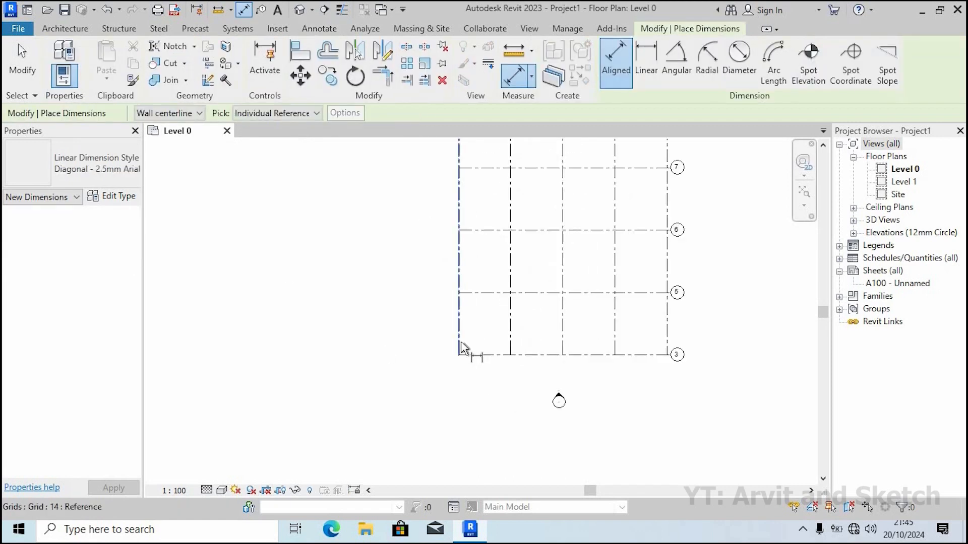
pyautogui.click(667, 337)
pyautogui.scroll(3, 557, 383)
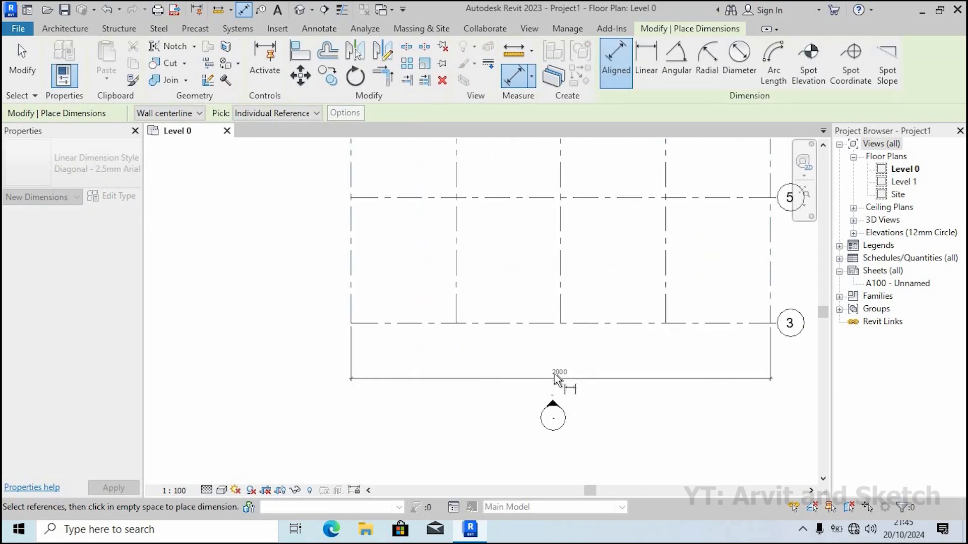
pyautogui.scroll(-1, 526, 377)
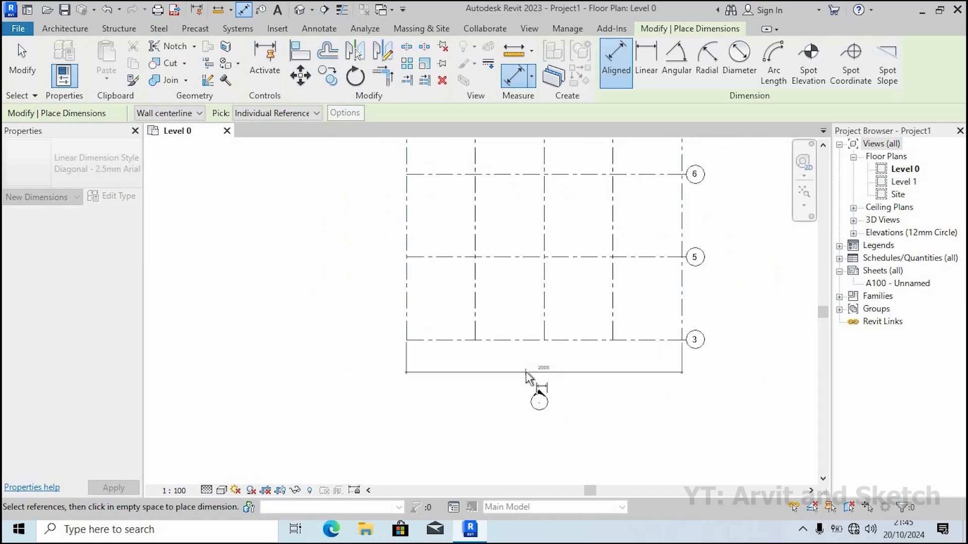
pyautogui.press('Escape')
pyautogui.scroll(-2, 623, 400)
pyautogui.scroll(5, 667, 364)
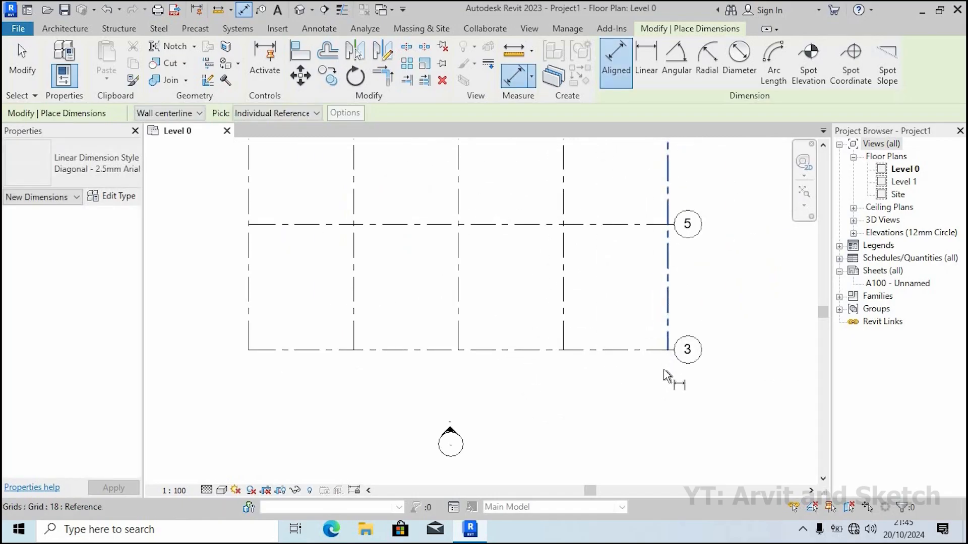
pyautogui.scroll(-1, 567, 427)
pyautogui.scroll(-4, 561, 432)
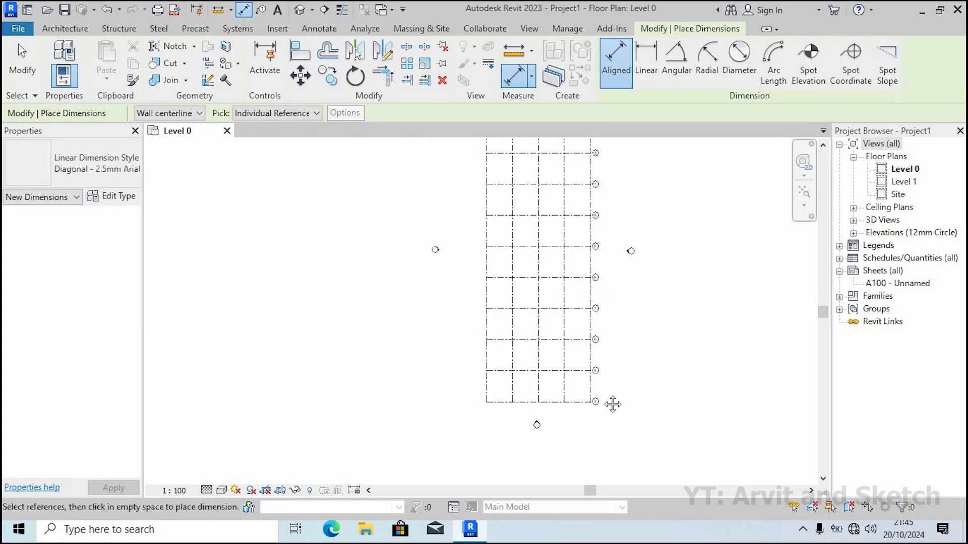
pyautogui.moveTo(611, 403); pyautogui.dragTo(541, 461, button='middle')
pyautogui.scroll(-2, 549, 372)
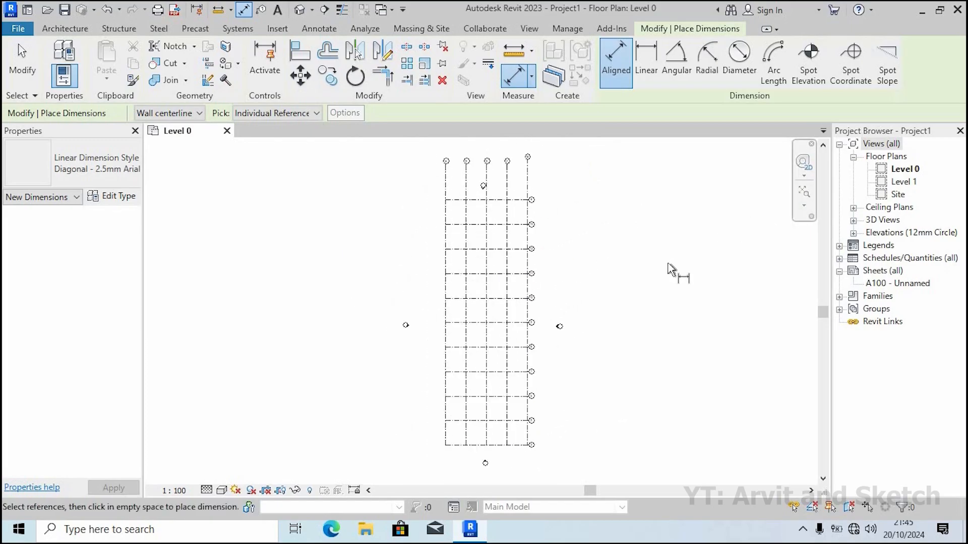
pyautogui.press('Escape')
pyautogui.press('Escape')
# Move the second vertical grid line 100 cm to the right, toward the middle line
pyautogui.scroll(3, 485, 461)
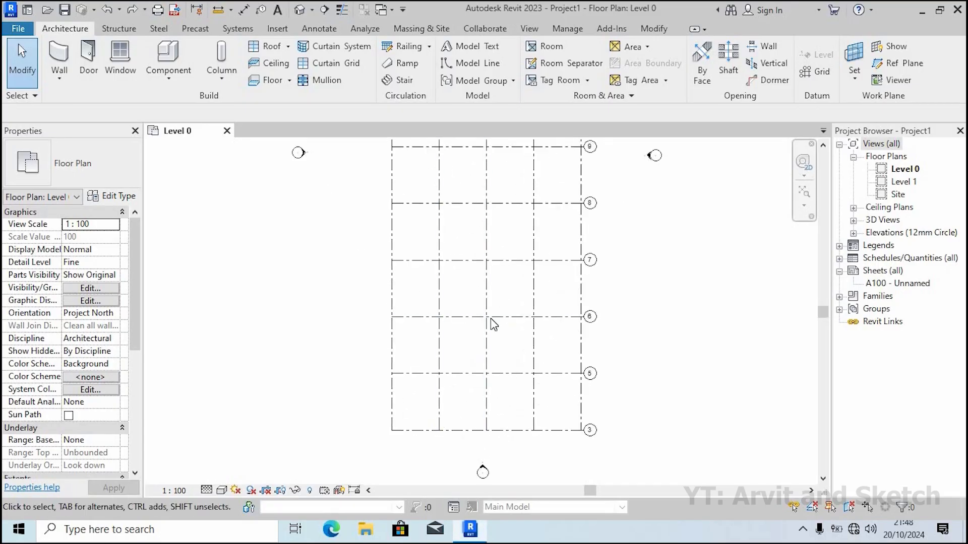
pyautogui.click(440, 422)
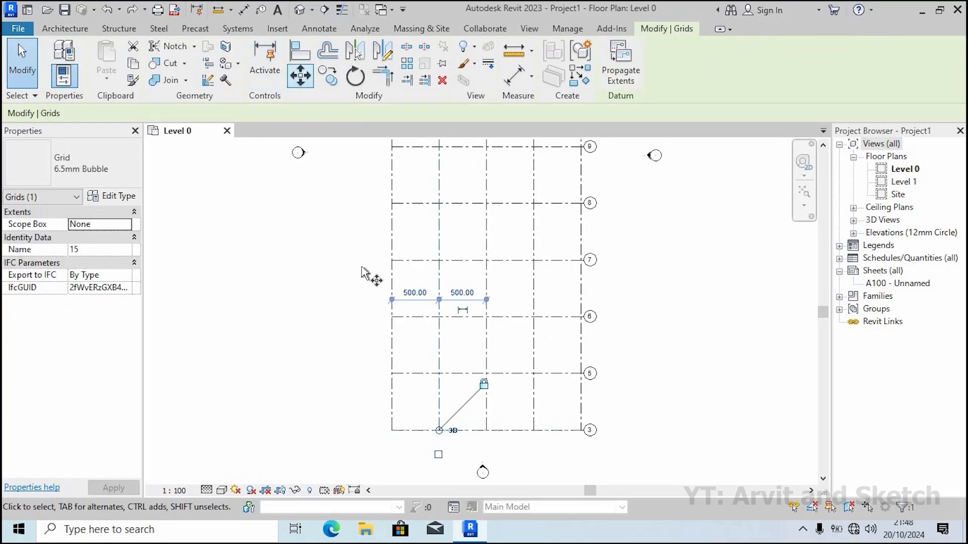
pyautogui.press('m')
pyautogui.press('v')
pyautogui.click(441, 430)
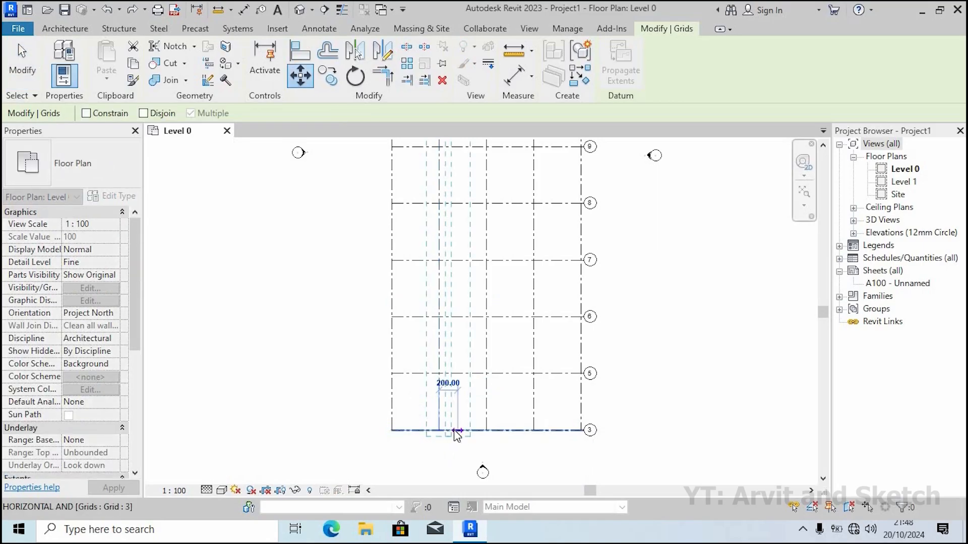
pyautogui.write('100')
pyautogui.press('Return')
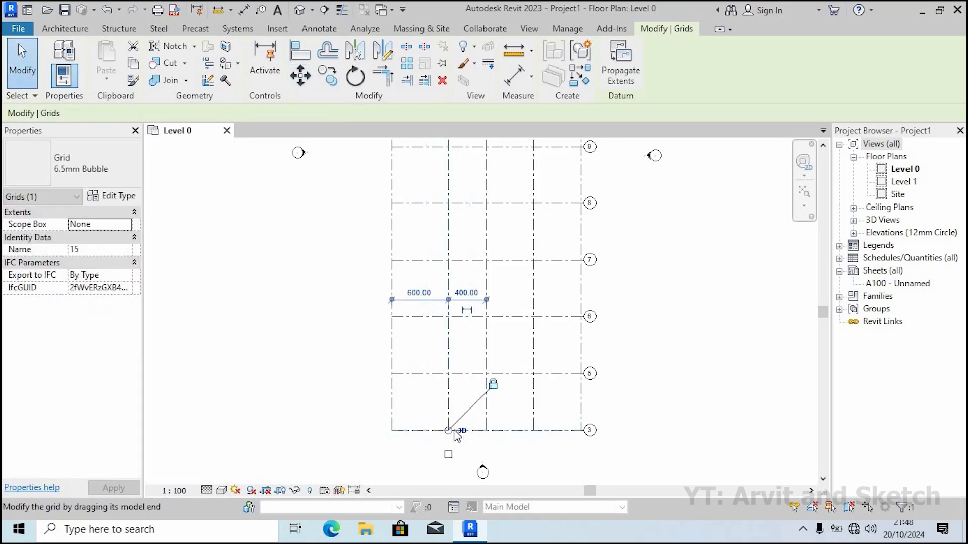
# Move the fourth vertical grid line 100 cm to the left, toward the middle line
pyautogui.click(537, 418)
pyautogui.press('m')
pyautogui.press('v')
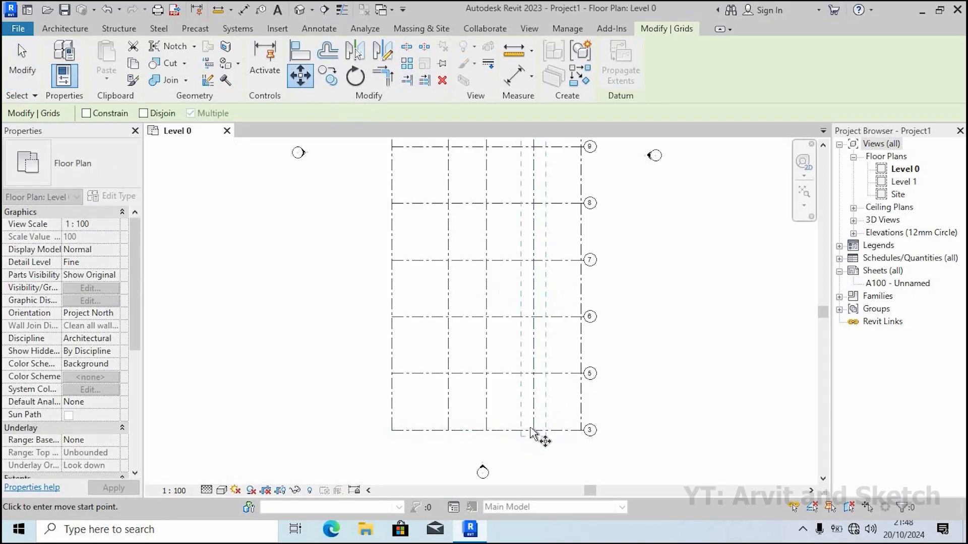
pyautogui.click(533, 431)
pyautogui.write('100')
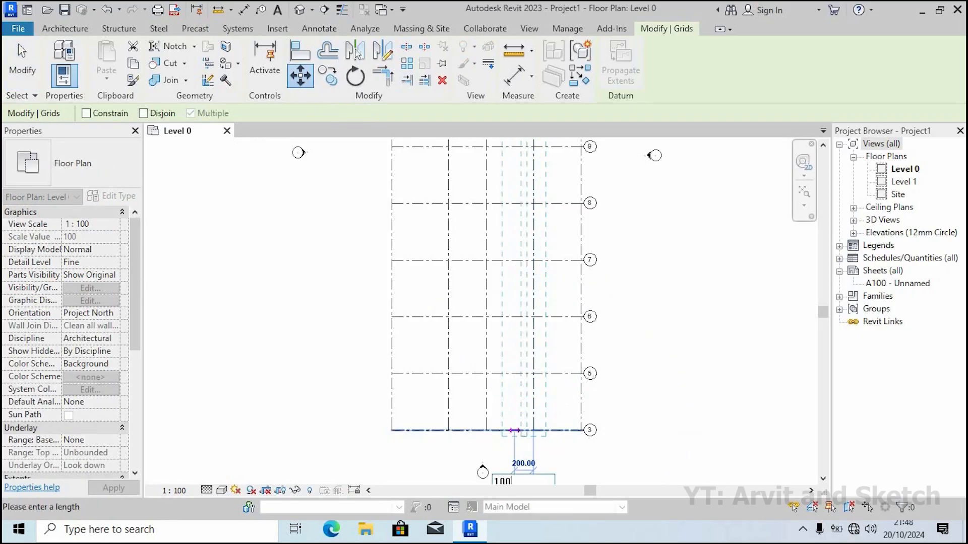
pyautogui.press('Return')
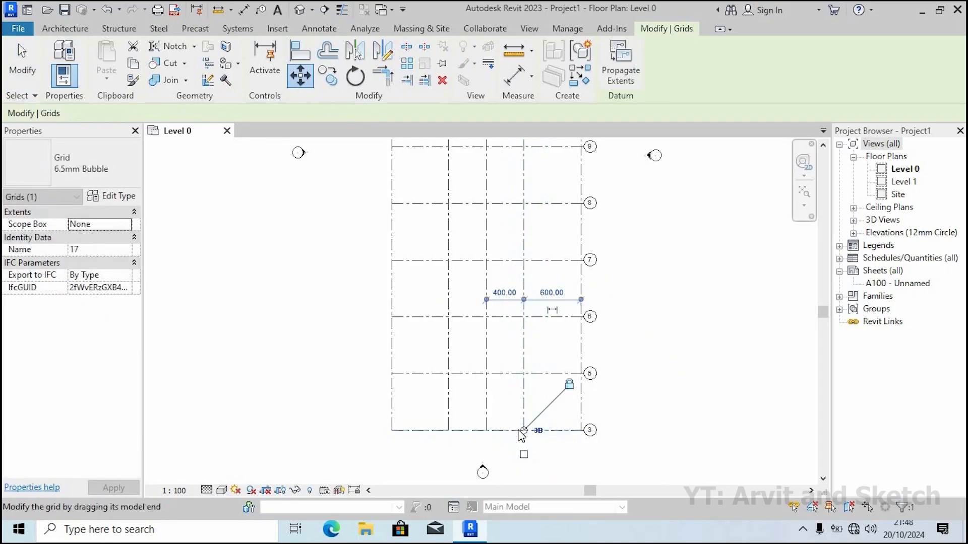
pyautogui.scroll(3, 499, 454)
pyautogui.press('Escape')
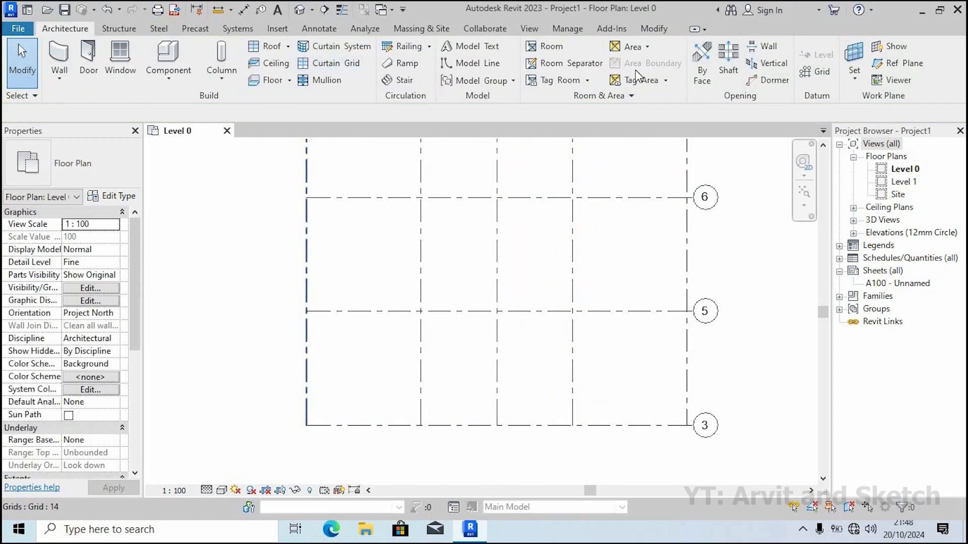
# Check the distance between the second and fourth vertical grid lines with an aligned dimension, without placing it
pyautogui.click(319, 29)
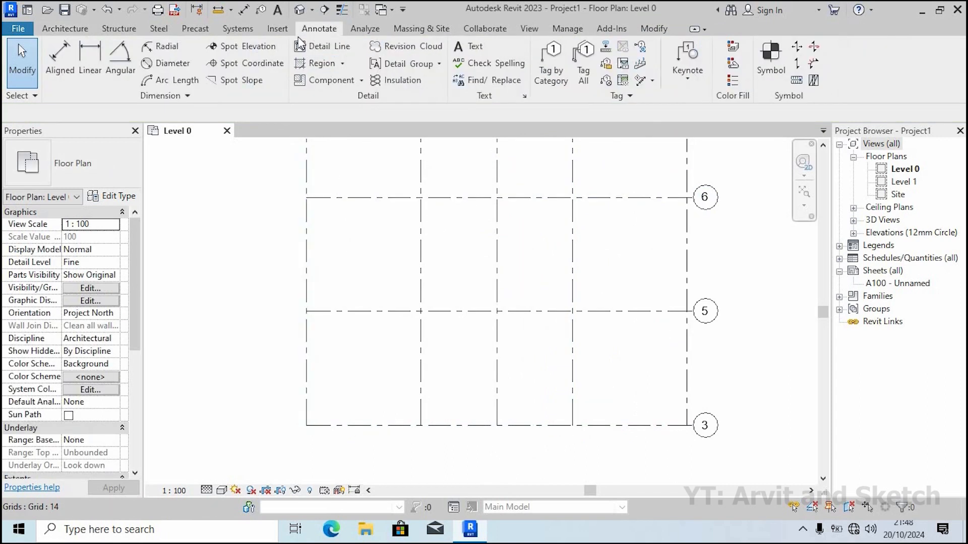
pyautogui.click(65, 57)
pyautogui.click(422, 419)
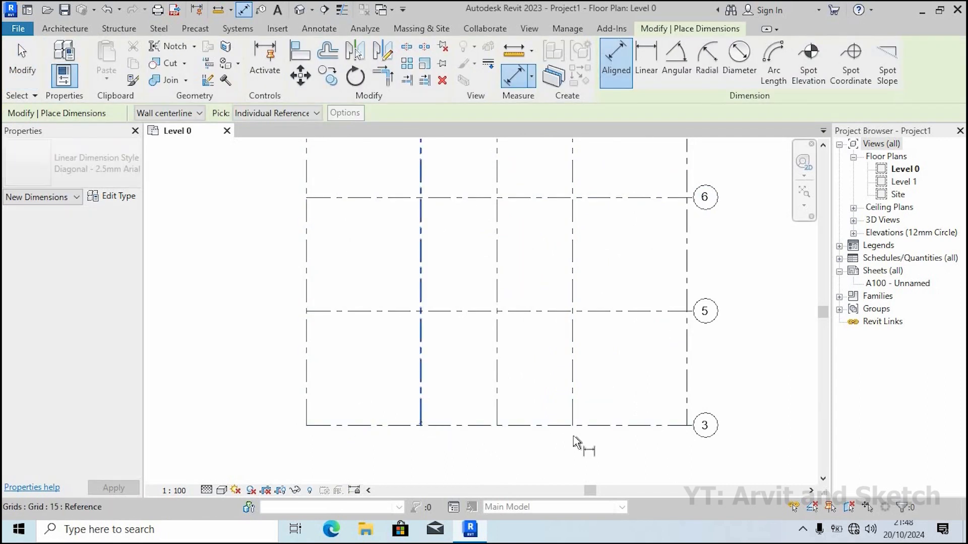
pyautogui.click(574, 431)
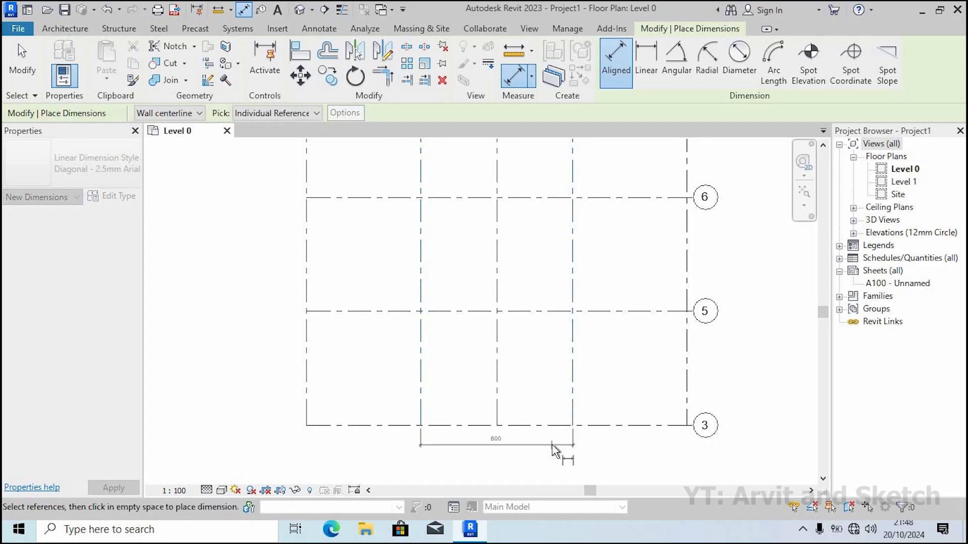
pyautogui.press('Escape')
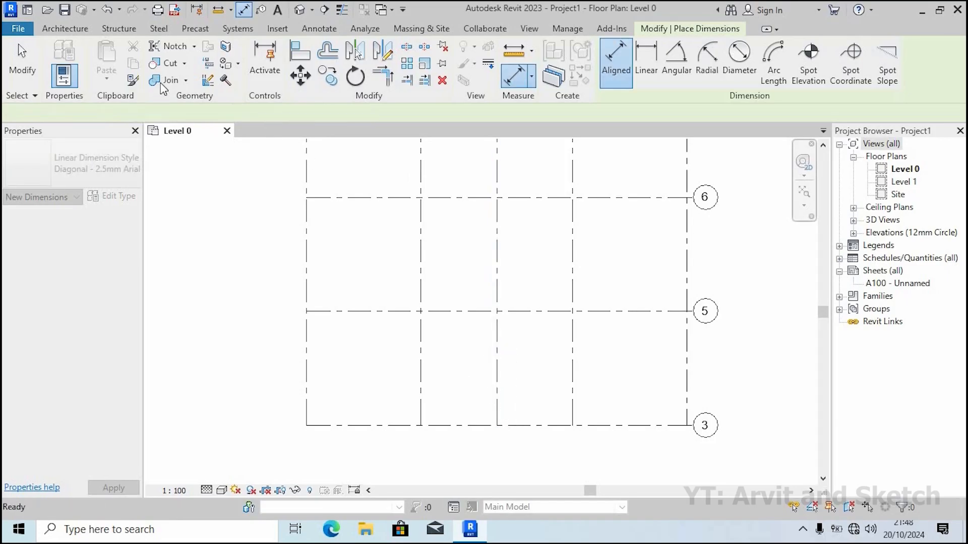
pyautogui.click(65, 30)
pyautogui.press('Escape')
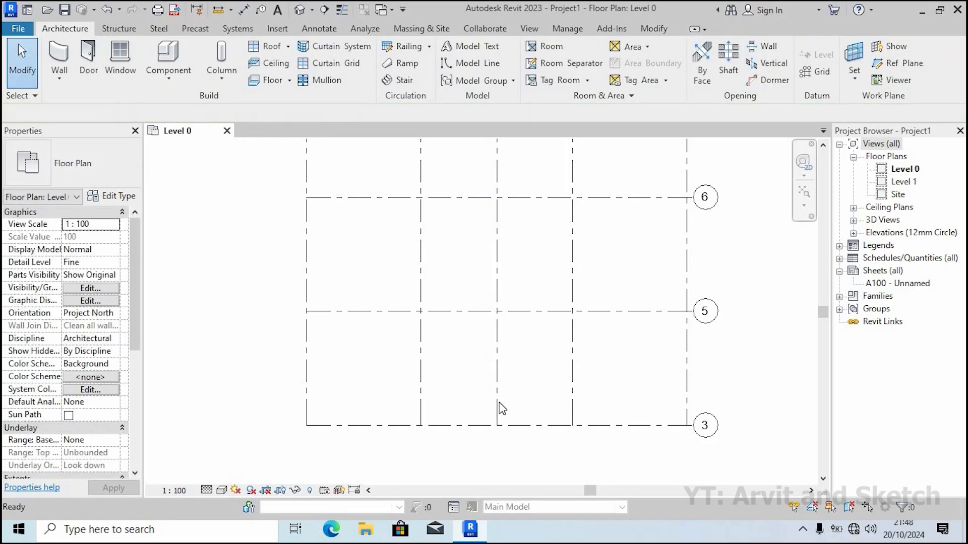
# Copy the middle vertical grid line 150 cm to the left
pyautogui.click(497, 403)
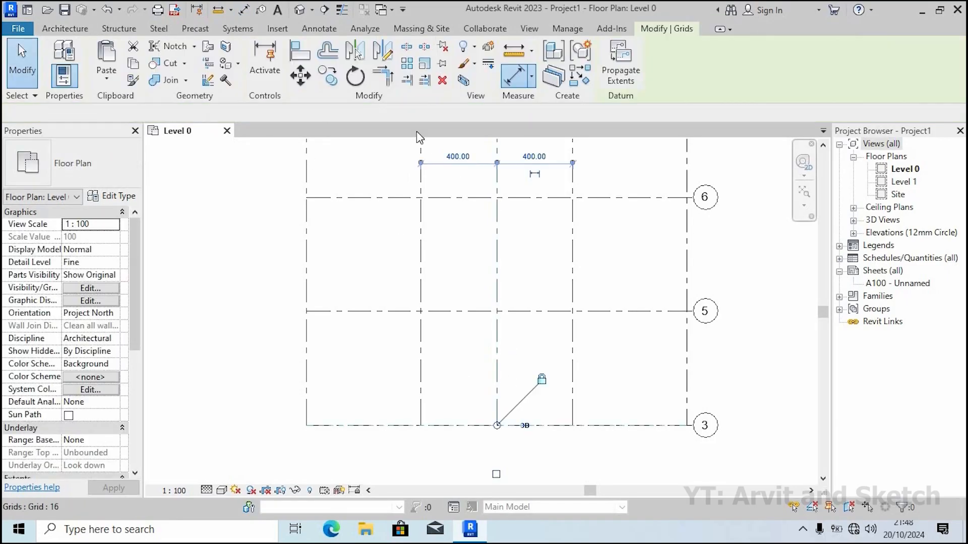
pyautogui.click(325, 80)
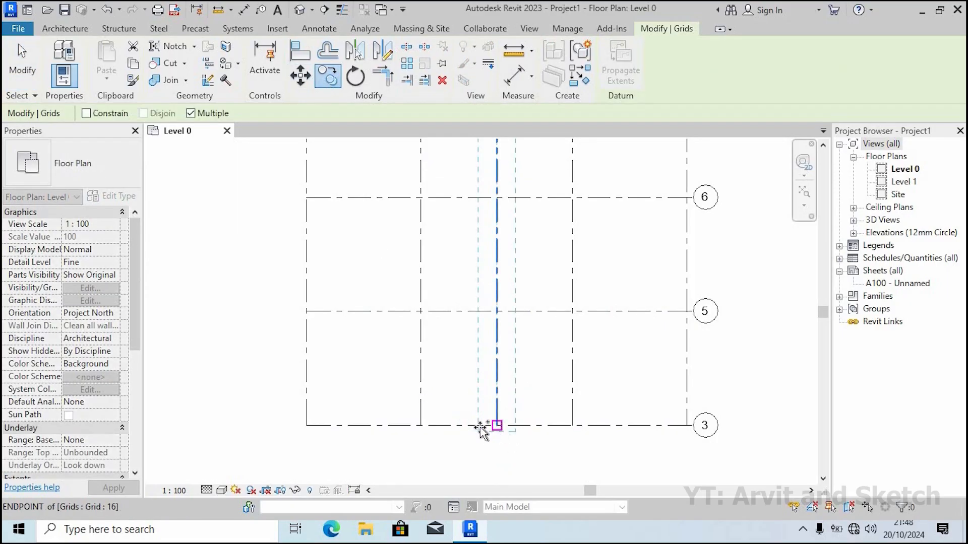
pyautogui.click(495, 427)
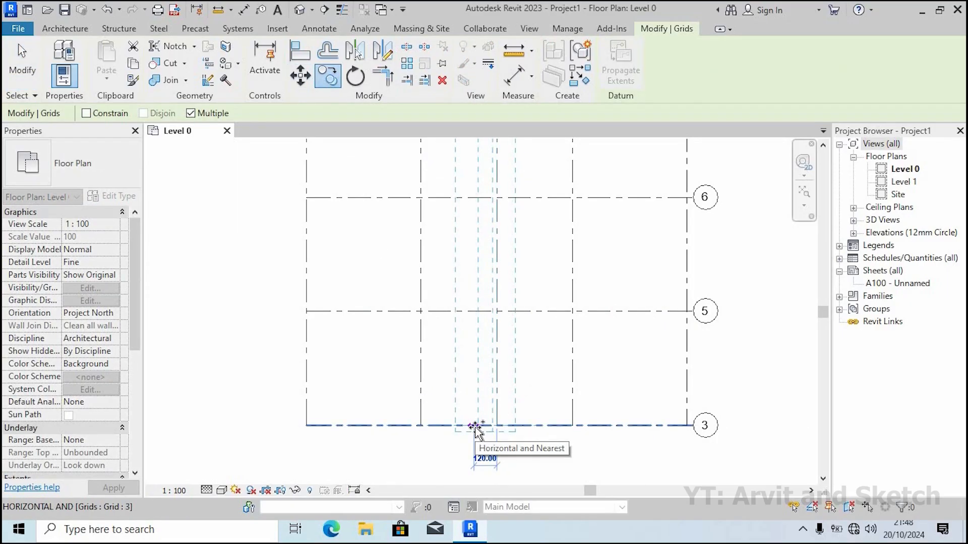
pyautogui.write('150')
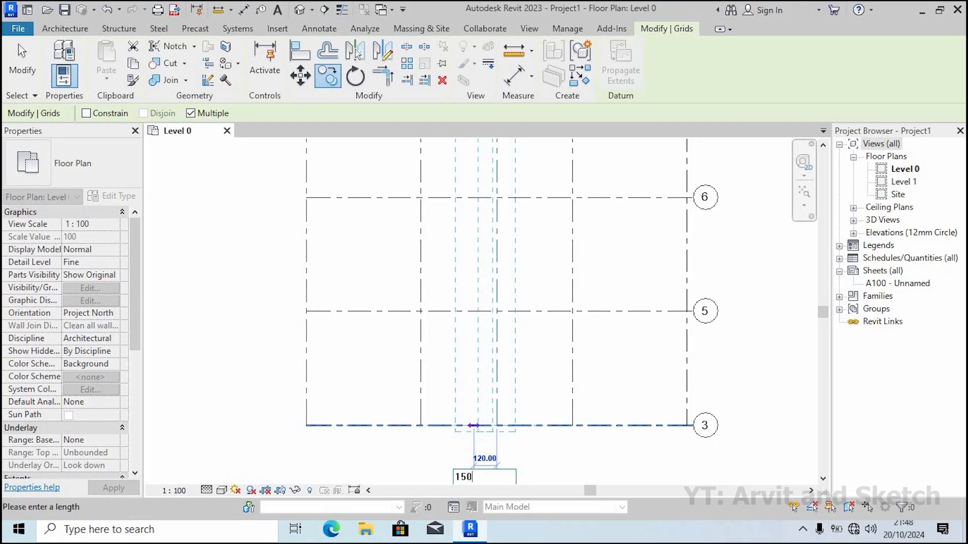
pyautogui.press('Return')
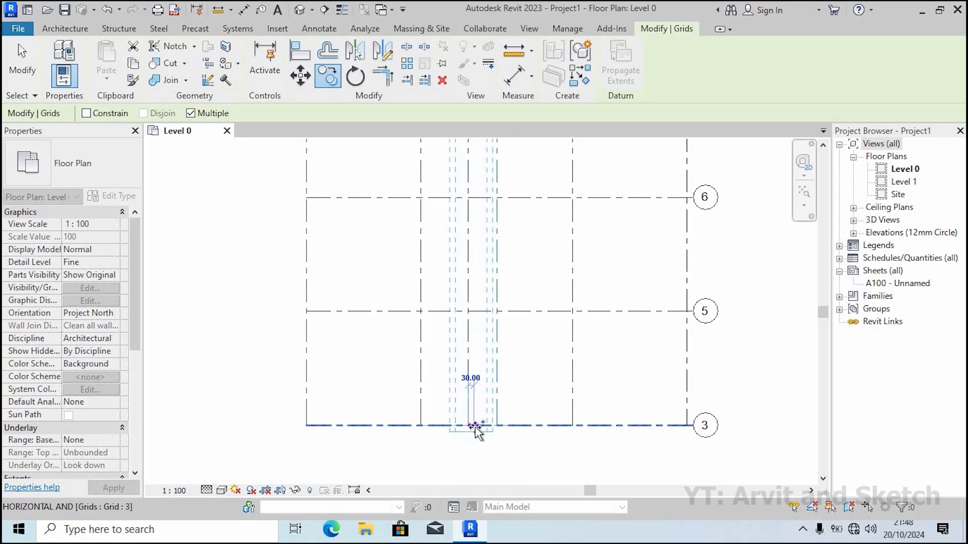
pyautogui.press('Escape')
# Copy the middle vertical grid line 150 cm to the right and clear the selection
pyautogui.click(492, 314)
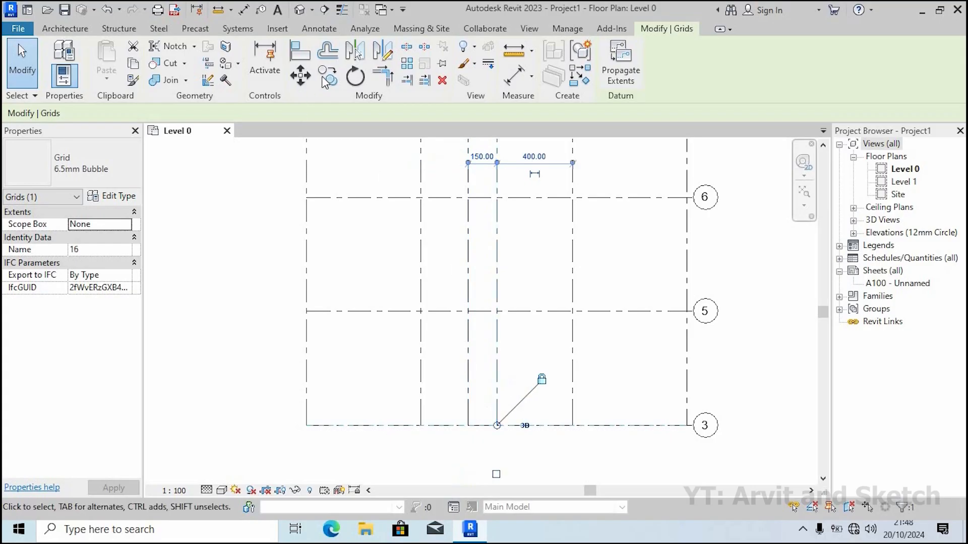
pyautogui.press('c')
pyautogui.press('o')
pyautogui.click(497, 426)
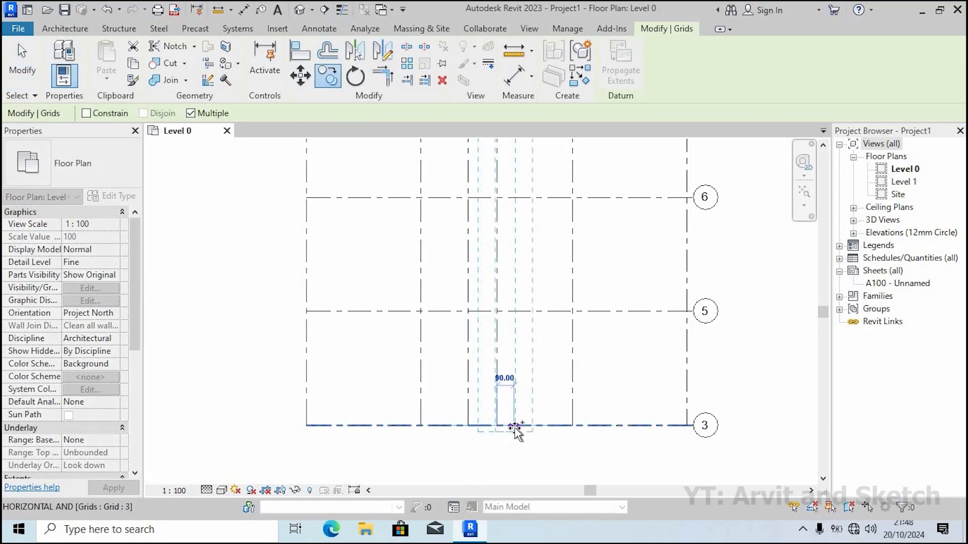
pyautogui.write('150')
pyautogui.press('Return')
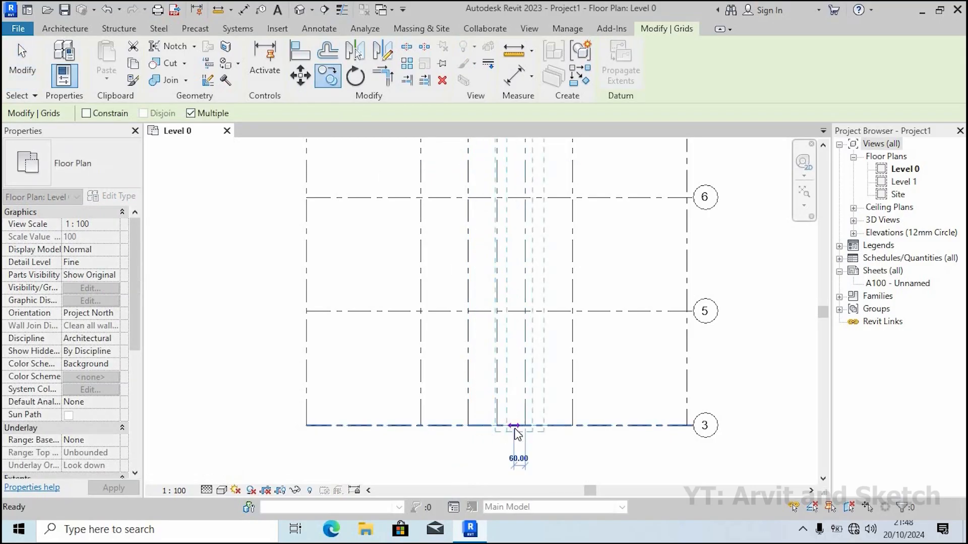
pyautogui.press('Escape')
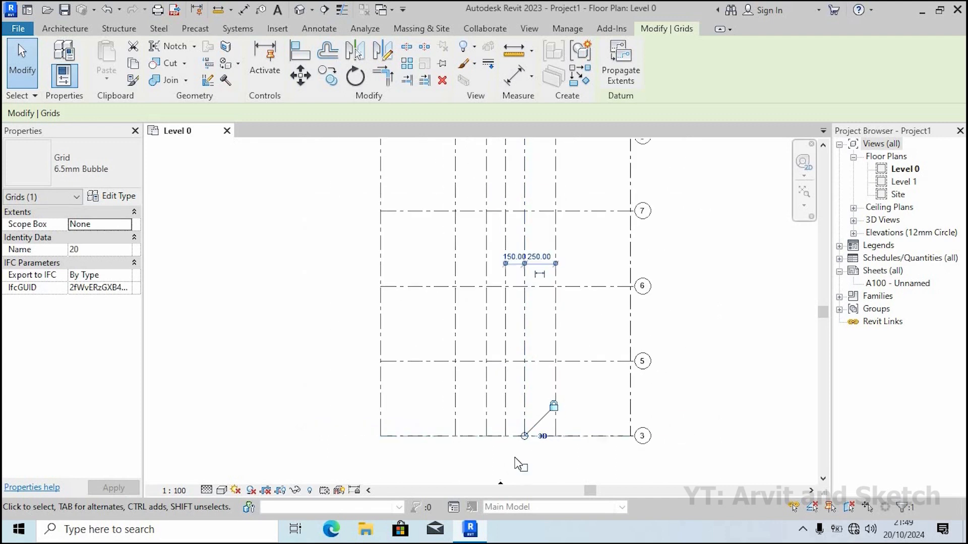
pyautogui.click(513, 459)
# Check the distance between the second and third vertical grid lines with an aligned dimension, without placing it
pyautogui.scroll(-1, 513, 458)
pyautogui.scroll(2, 513, 459)
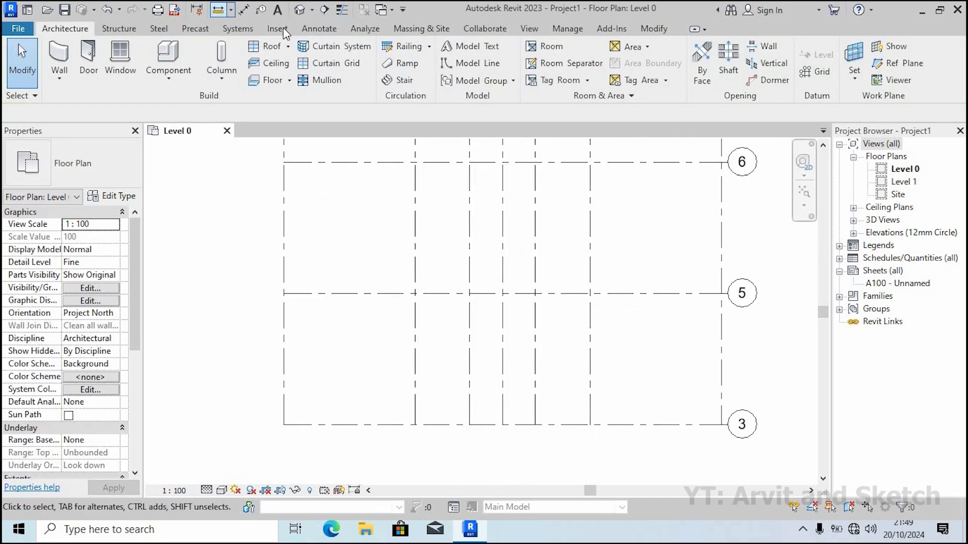
pyautogui.click(316, 31)
pyautogui.click(61, 56)
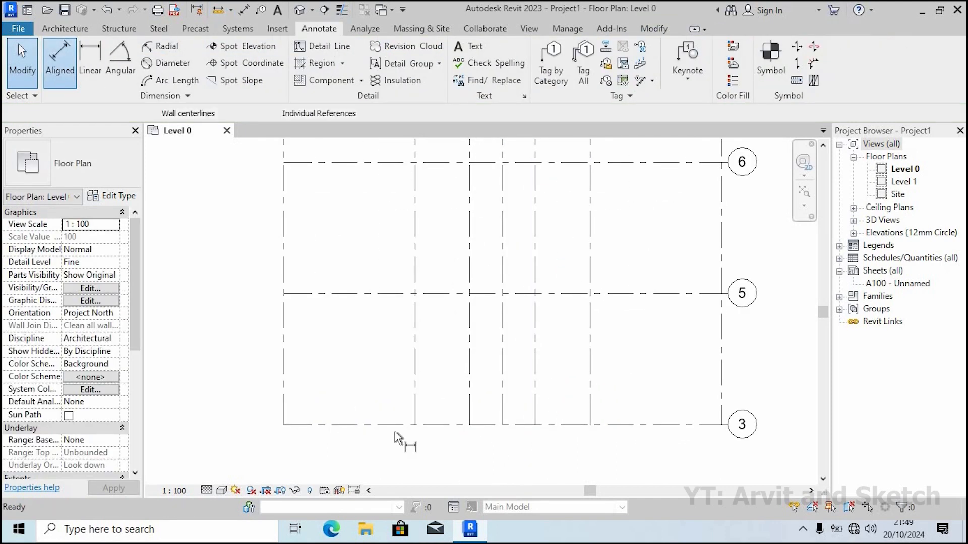
pyautogui.click(415, 425)
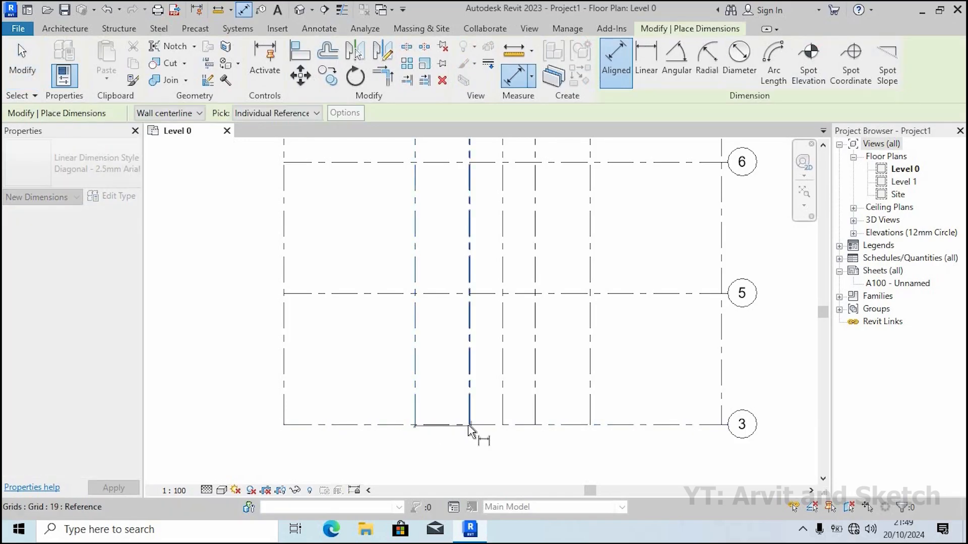
pyautogui.click(468, 429)
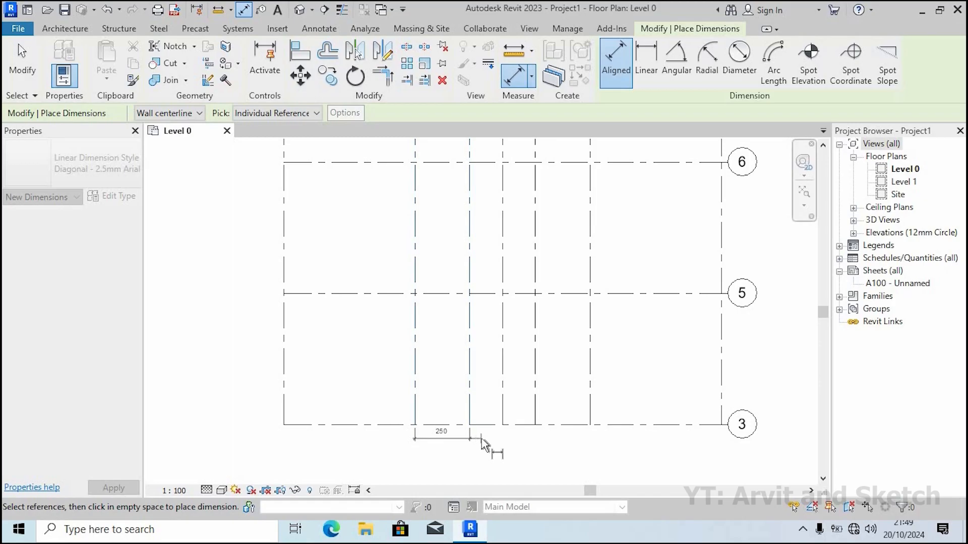
pyautogui.click(484, 443)
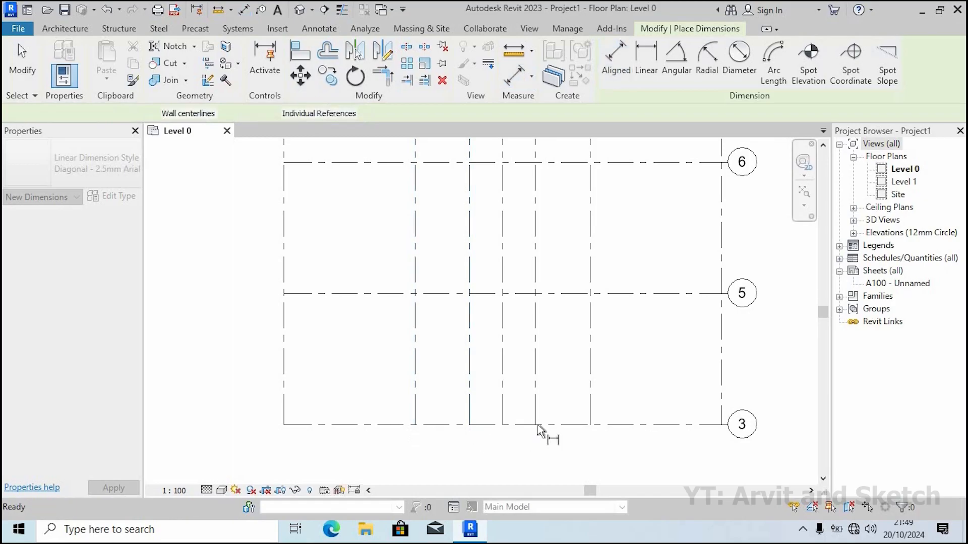
# Check the distance between the fifth and sixth vertical grid lines with an aligned dimension, without placing it, and leave the command
pyautogui.click(535, 428)
pyautogui.click(590, 429)
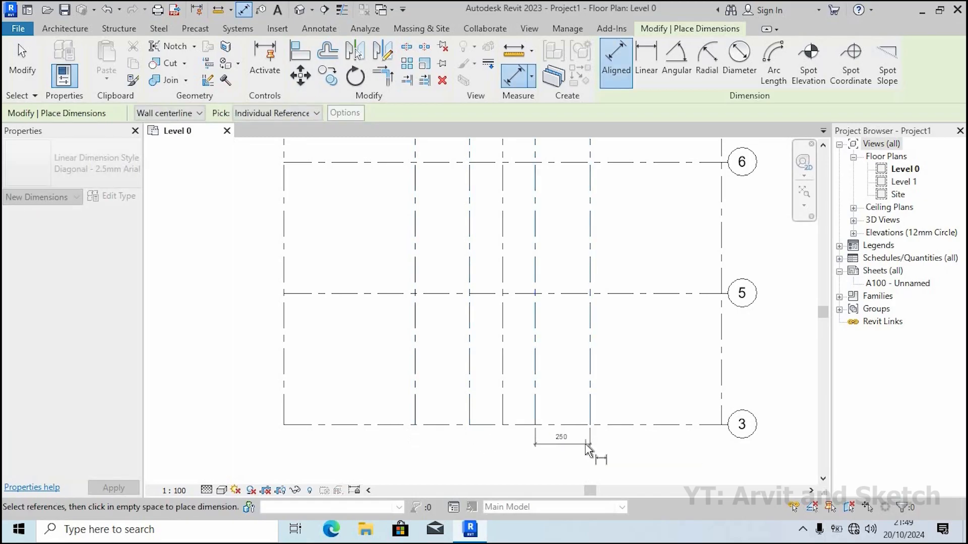
pyautogui.scroll(2, 556, 449)
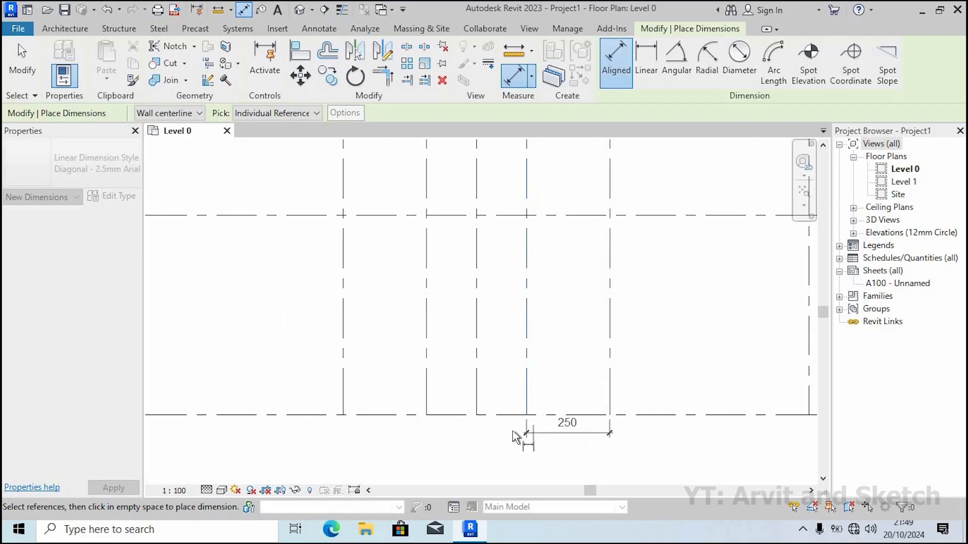
pyautogui.press('Escape')
pyautogui.scroll(-3, 499, 425)
pyautogui.scroll(-2, 477, 433)
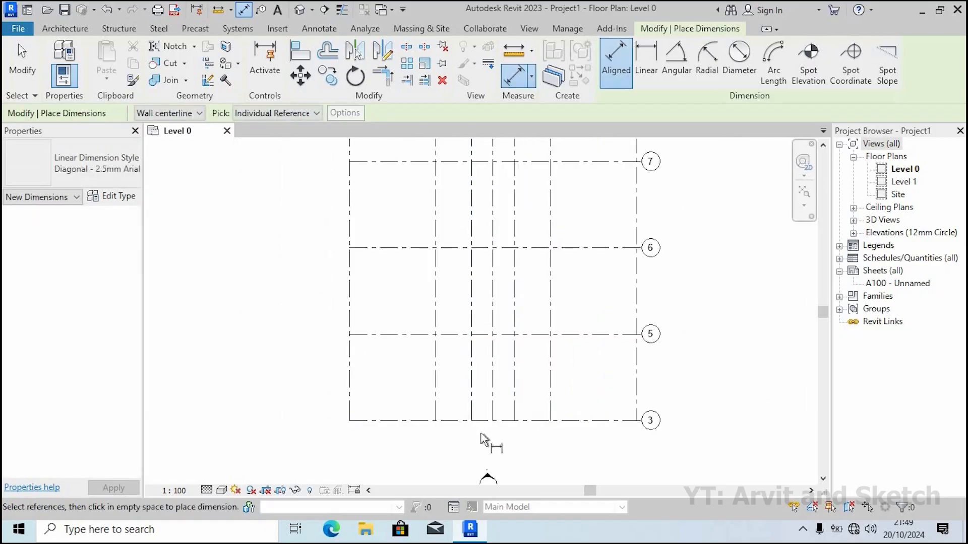
pyautogui.scroll(-1, 481, 438)
pyautogui.scroll(1, 493, 443)
pyautogui.scroll(-4, 501, 432)
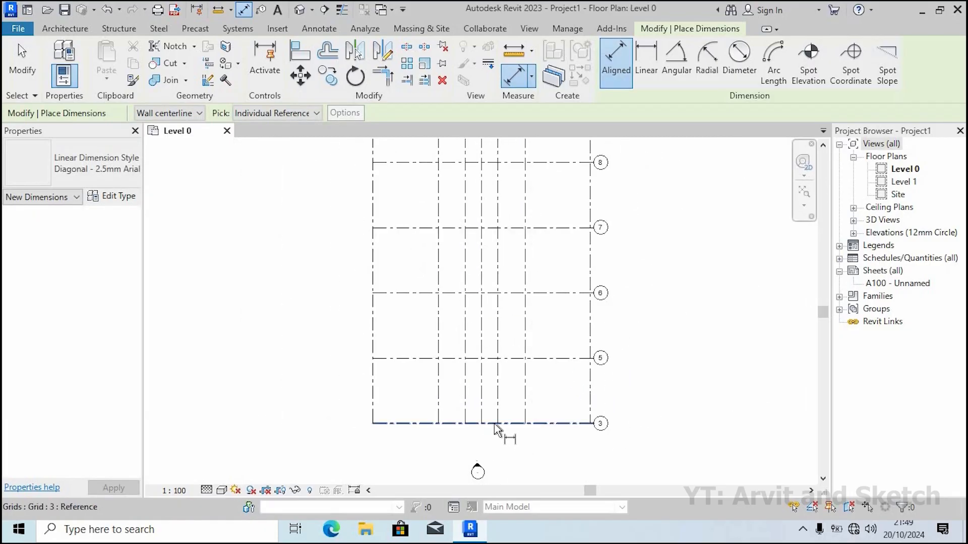
pyautogui.click(803, 192)
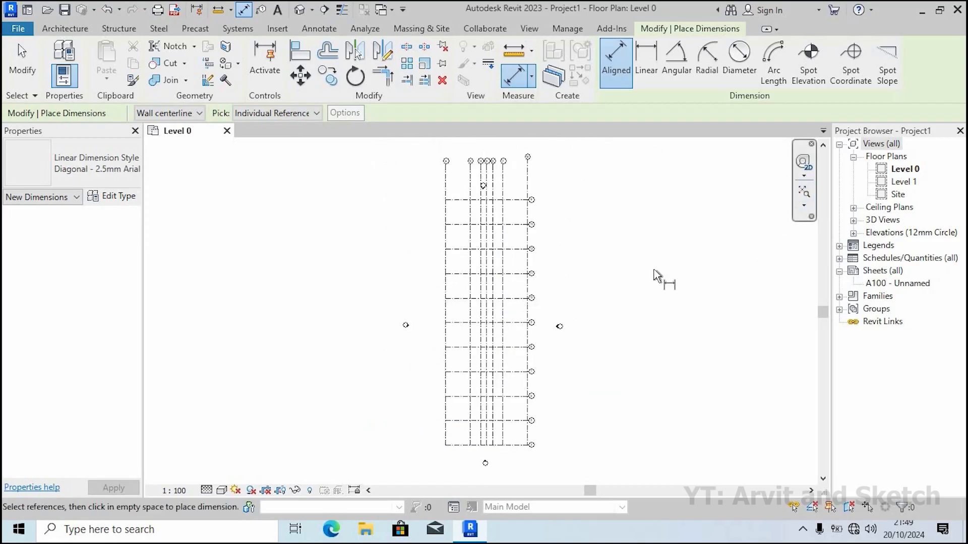
pyautogui.press('Escape')
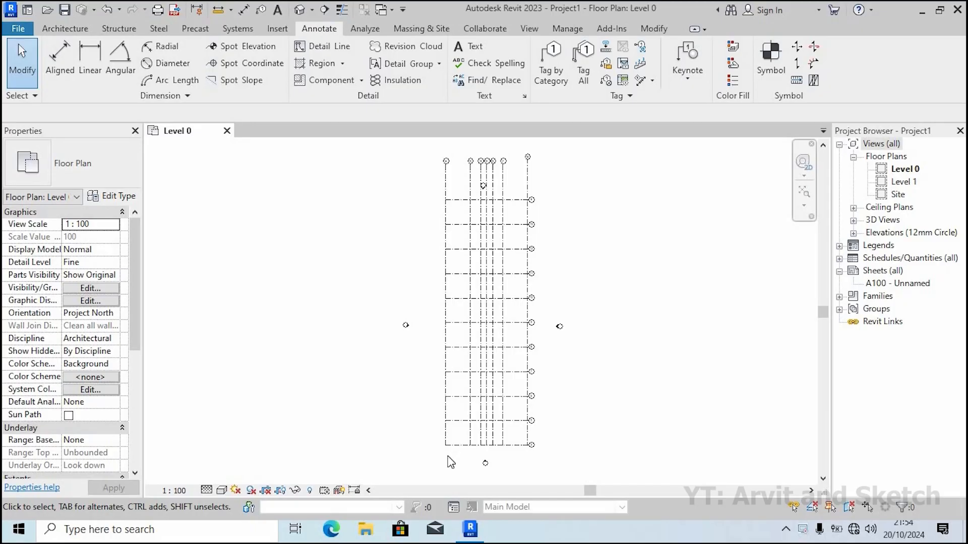
# Rename the lowest horizontal grid line as A
pyautogui.scroll(2, 444, 456)
pyautogui.scroll(1, 444, 456)
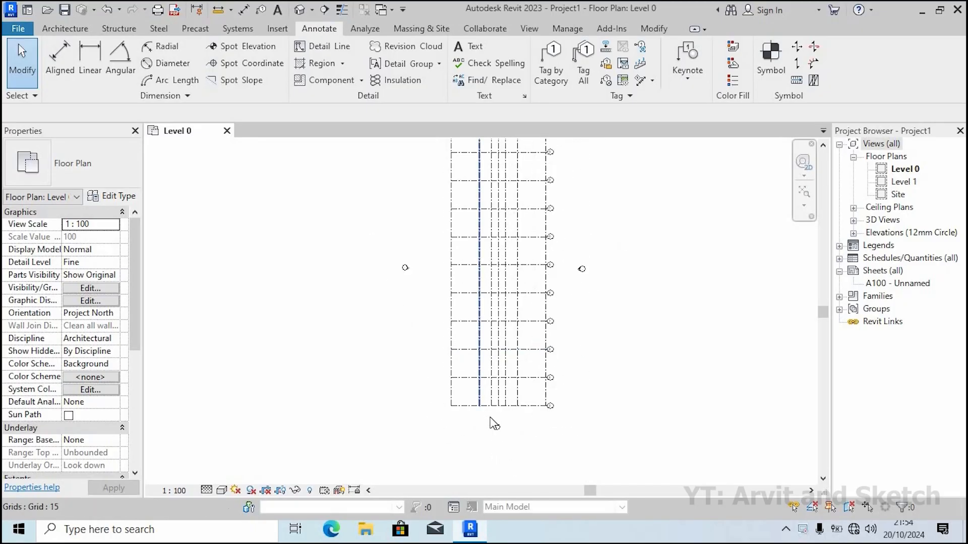
pyautogui.scroll(2, 464, 351)
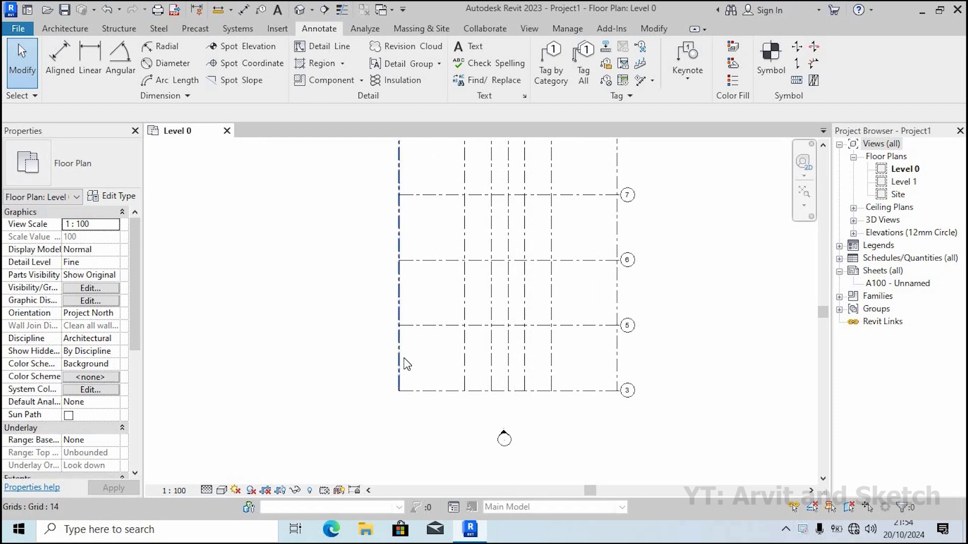
pyautogui.click(589, 392)
pyautogui.scroll(1, 615, 396)
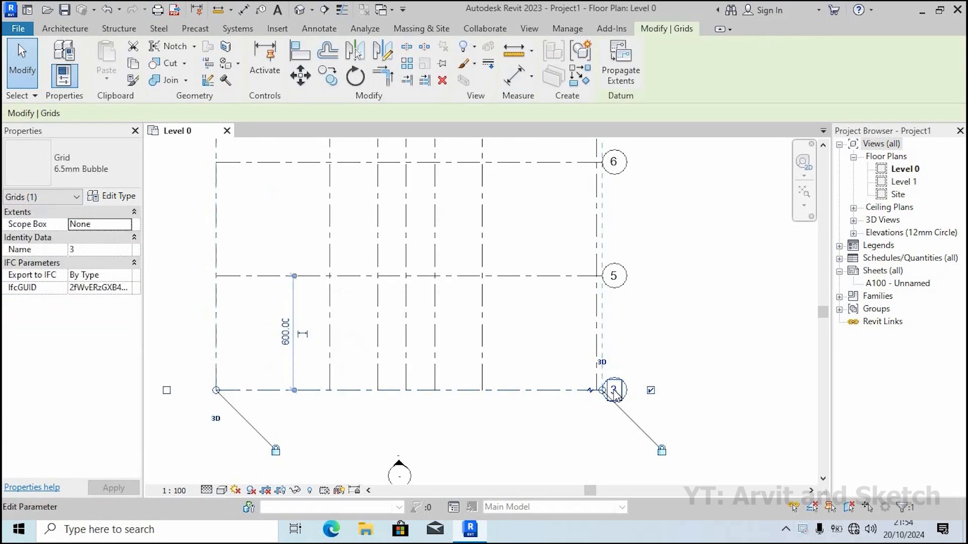
pyautogui.click(614, 390)
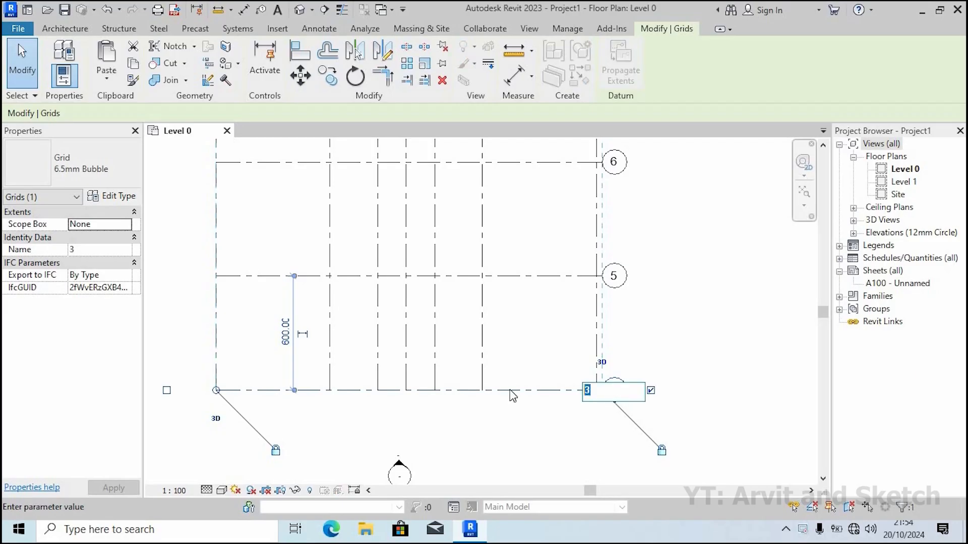
pyautogui.press('Return')
# Rename the horizontal grid line directly above grid A as B
pyautogui.scroll(-1, 674, 326)
pyautogui.moveTo(674, 326); pyautogui.dragTo(664, 414, button='middle')
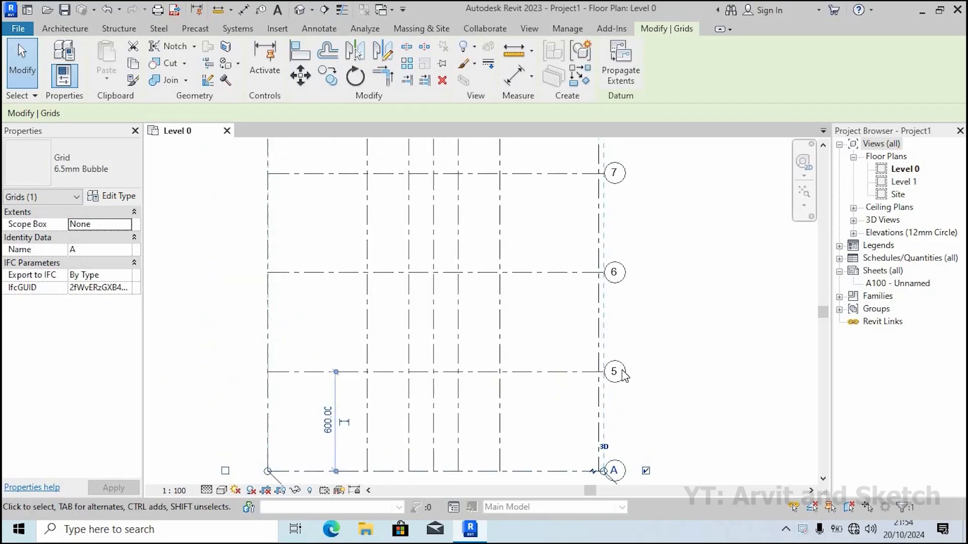
pyautogui.click(615, 373)
pyautogui.click(615, 372)
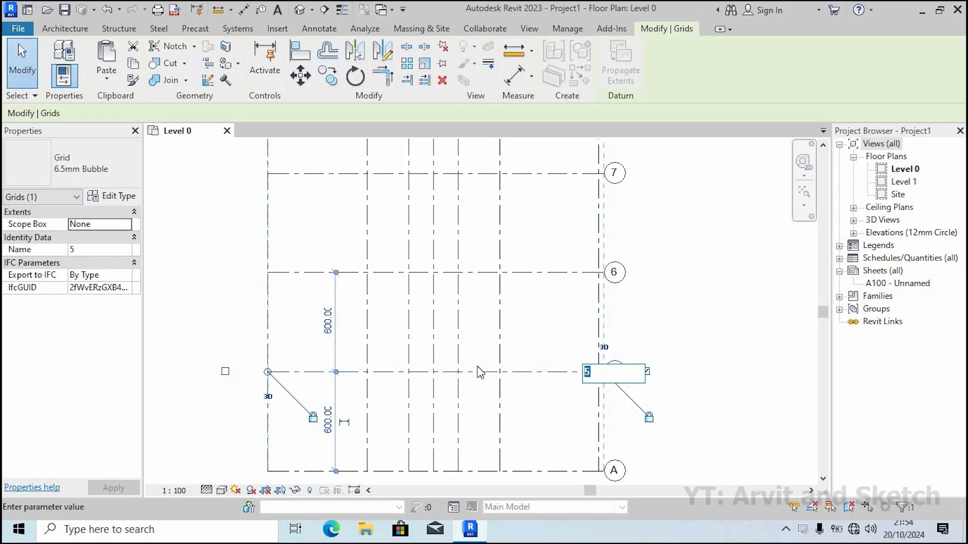
pyautogui.write('B')
pyautogui.press('Return')
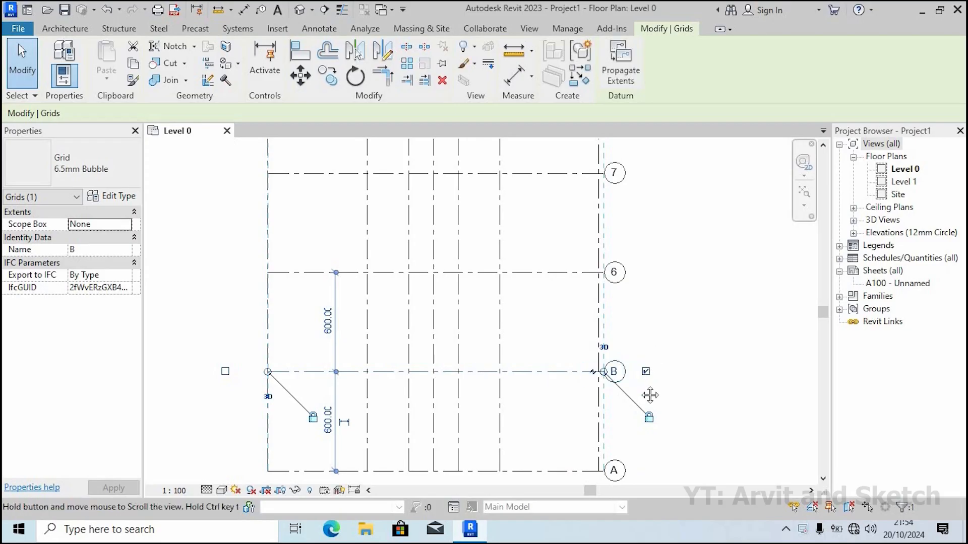
# Rename the horizontal grid line directly above grid B as C
pyautogui.moveTo(615, 272); pyautogui.dragTo(605, 356, button='middle')
pyautogui.click(604, 356)
pyautogui.click(604, 356)
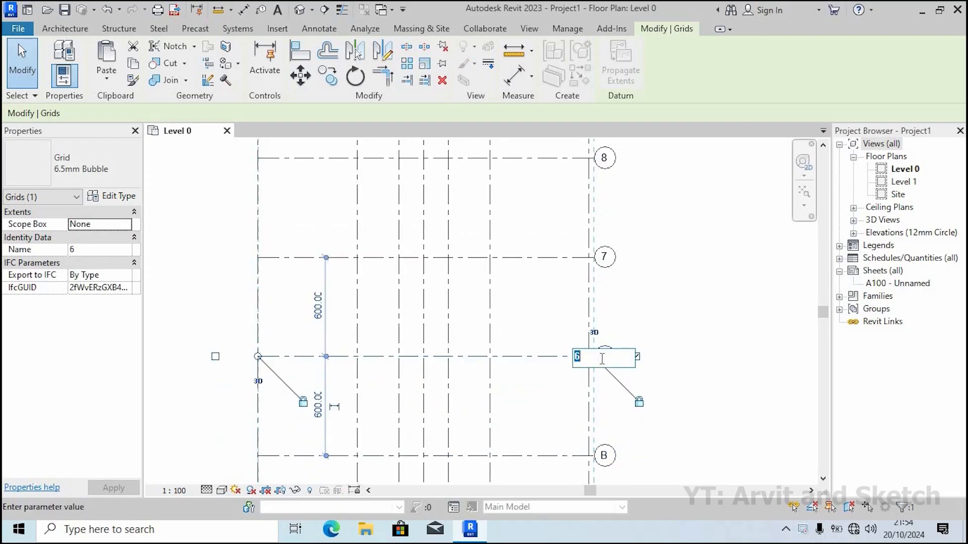
pyautogui.press('Return')
# Rename the horizontal grid line directly above grid C as D
pyautogui.moveTo(655, 318); pyautogui.dragTo(620, 410, button='middle')
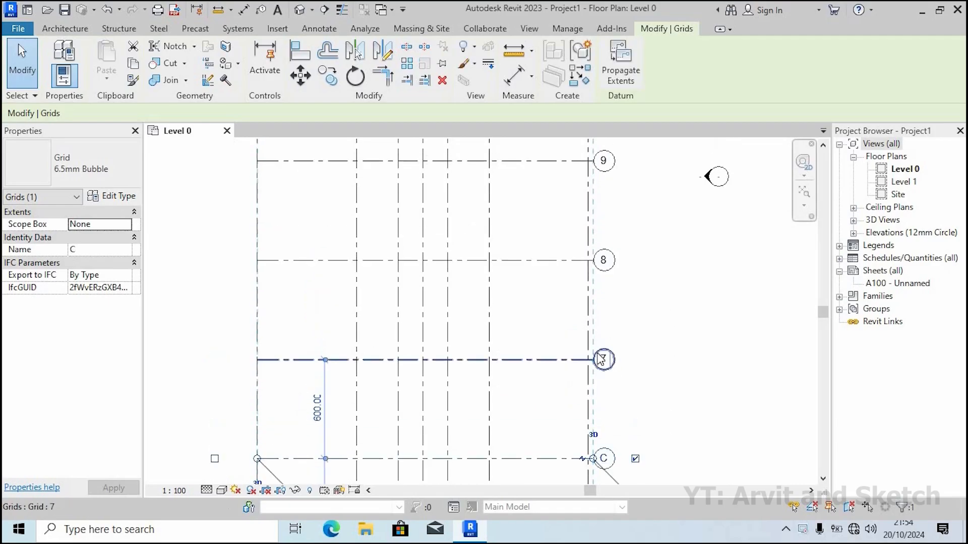
pyautogui.click(605, 359)
pyautogui.click(605, 359)
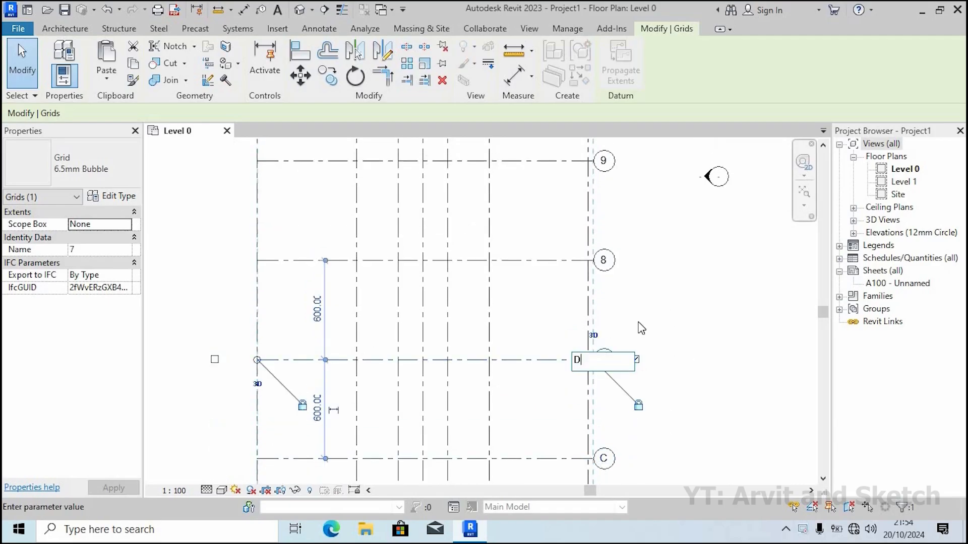
pyautogui.write('D')
pyautogui.press('Return')
# Rename the horizontal grid line directly above grid D as E
pyautogui.moveTo(620, 262); pyautogui.dragTo(607, 352, button='middle')
pyautogui.click(606, 351)
pyautogui.click(606, 351)
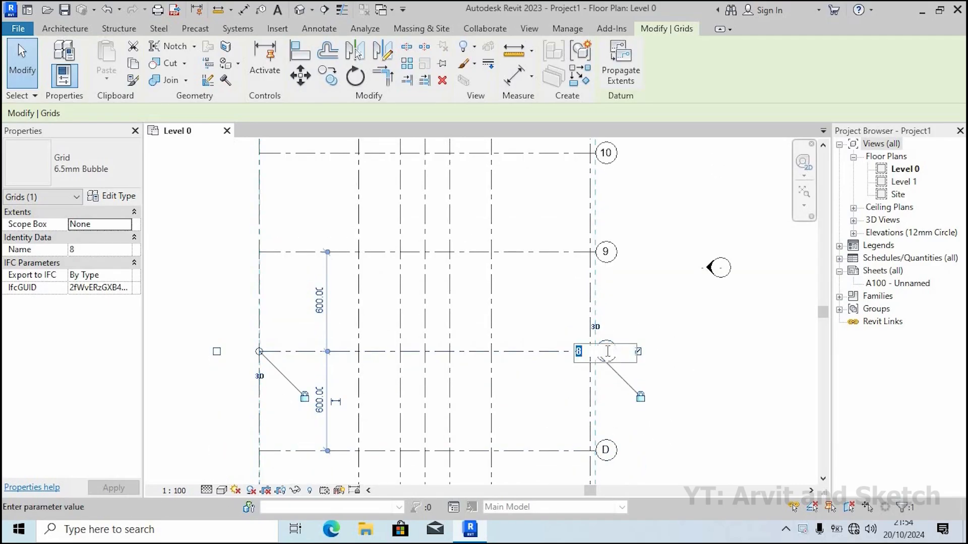
pyautogui.press('Return')
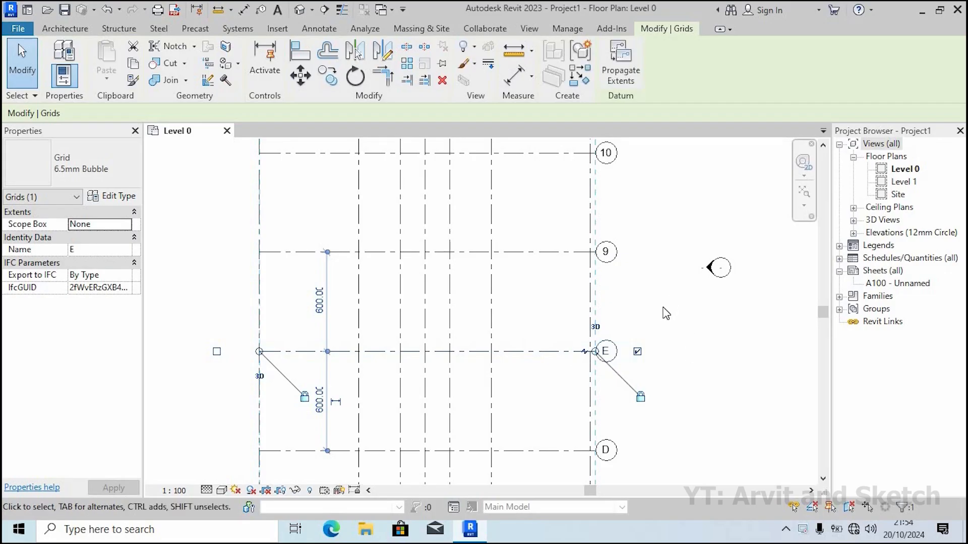
# Rename the horizontal grid line directly above grid E as F
pyautogui.moveTo(670, 417); pyautogui.dragTo(668, 509, button='middle')
pyautogui.click(605, 348)
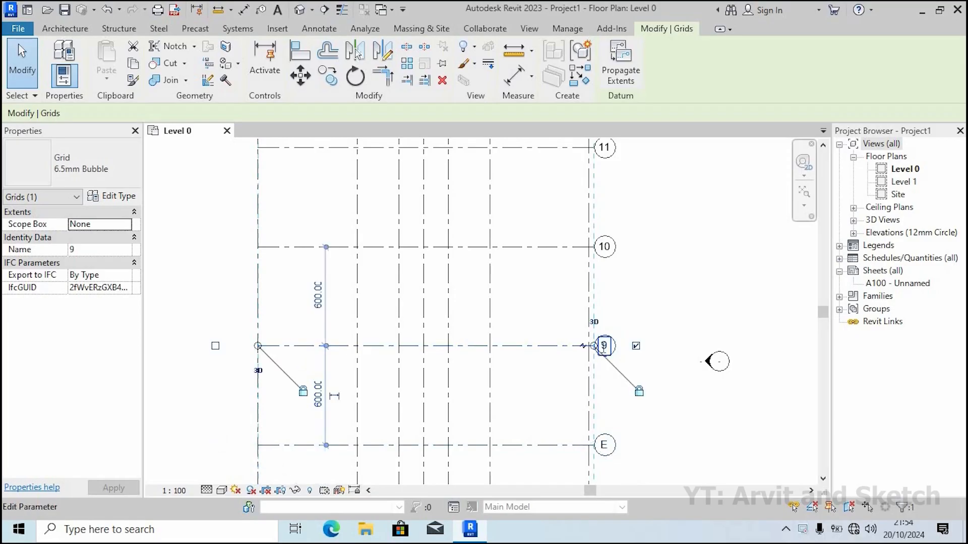
pyautogui.click(605, 346)
pyautogui.write('F')
pyautogui.press('Return')
# Rename the horizontal grid line directly above grid F as G
pyautogui.moveTo(643, 314); pyautogui.dragTo(651, 362, button='middle')
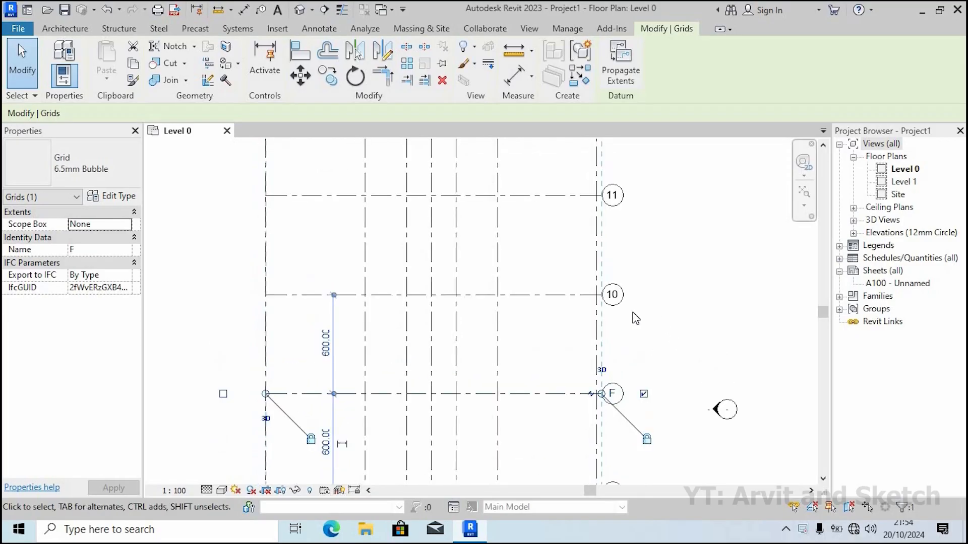
pyautogui.click(613, 297)
pyautogui.click(613, 297)
pyautogui.click(613, 295)
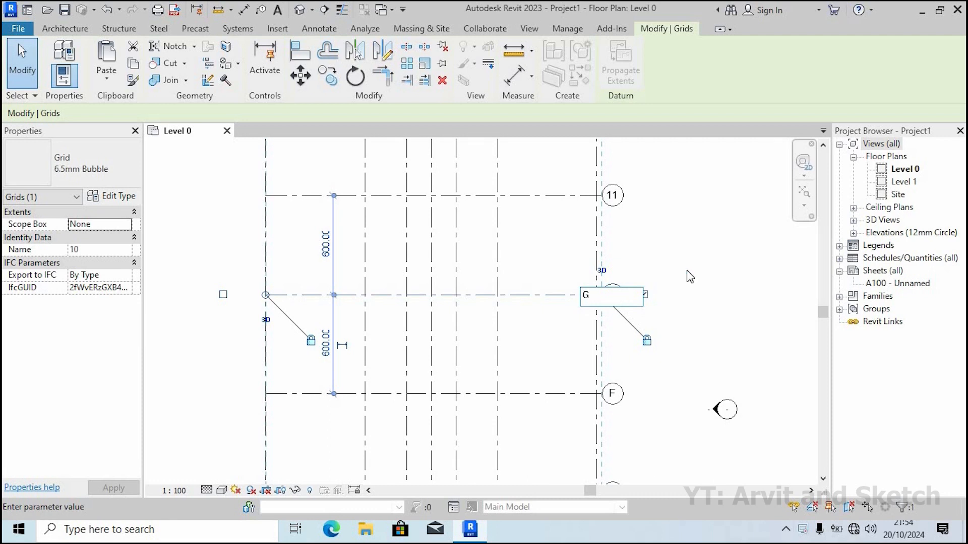
pyautogui.press('Return')
# Rename the horizontal grid line directly above grid G as H
pyautogui.moveTo(625, 233); pyautogui.dragTo(627, 313, button='middle')
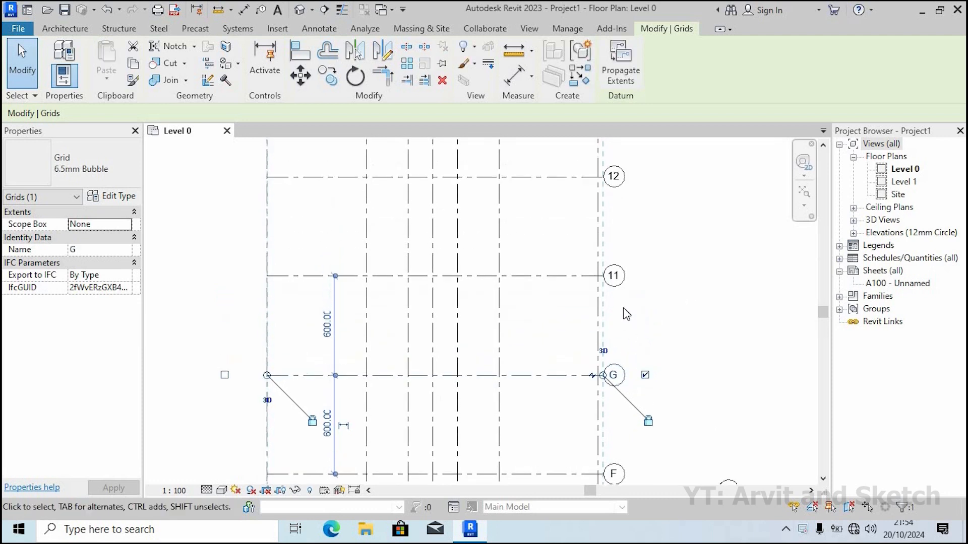
pyautogui.click(613, 277)
pyautogui.click(613, 277)
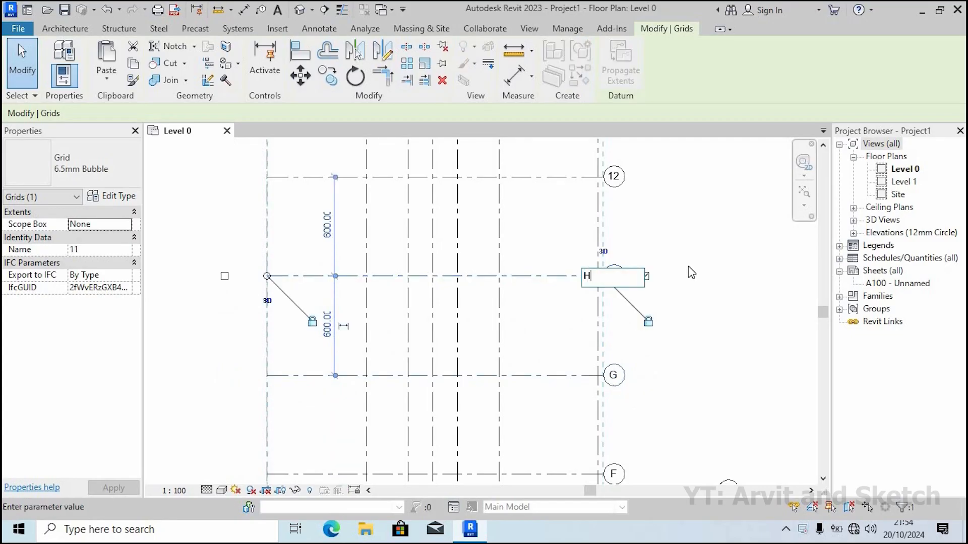
pyautogui.press('Return')
# Rename the horizontal grid line directly above grid H as I
pyautogui.moveTo(615, 247); pyautogui.dragTo(614, 344, button='middle')
pyautogui.click(613, 276)
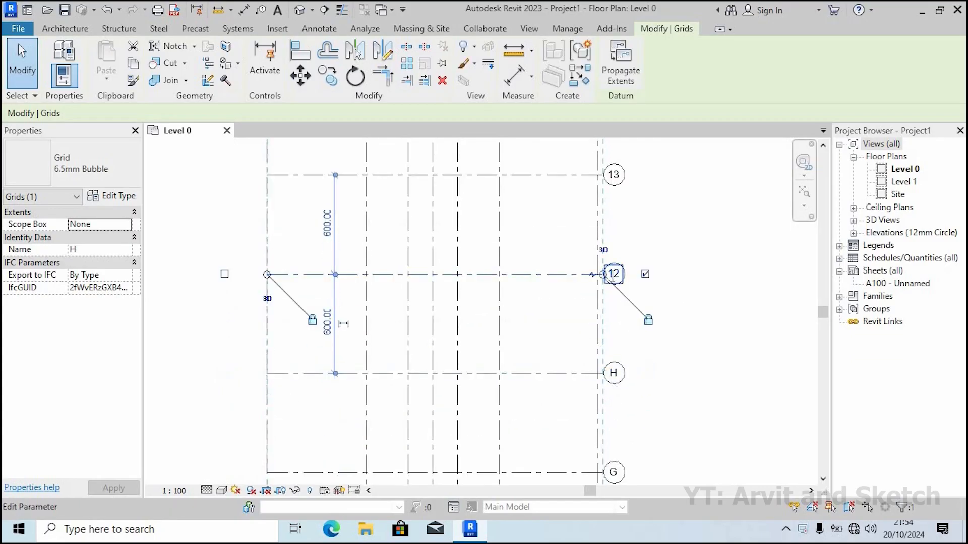
pyautogui.click(613, 275)
pyautogui.write('I')
pyautogui.press('Return')
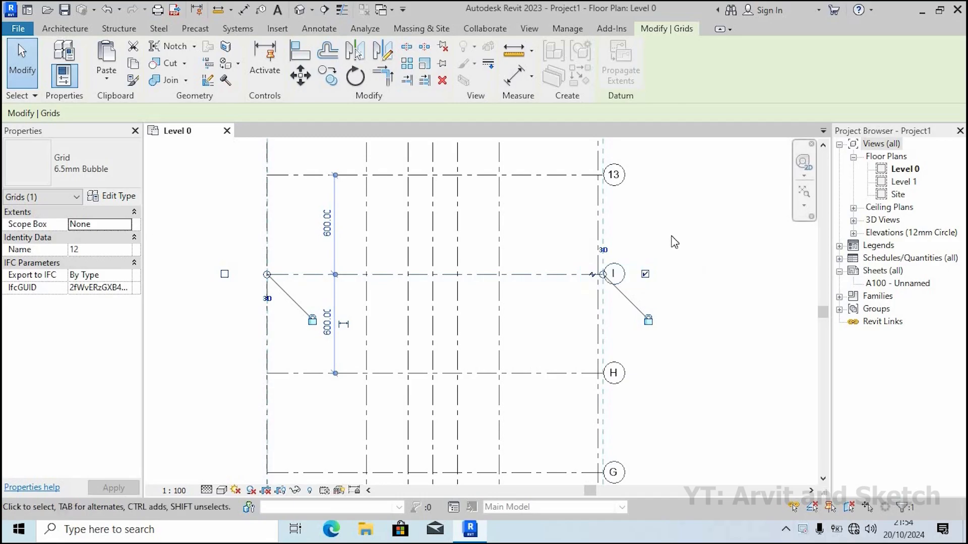
# Rename the horizontal grid line directly above grid I as J
pyautogui.moveTo(652, 319); pyautogui.dragTo(652, 419, button='middle')
pyautogui.click(614, 276)
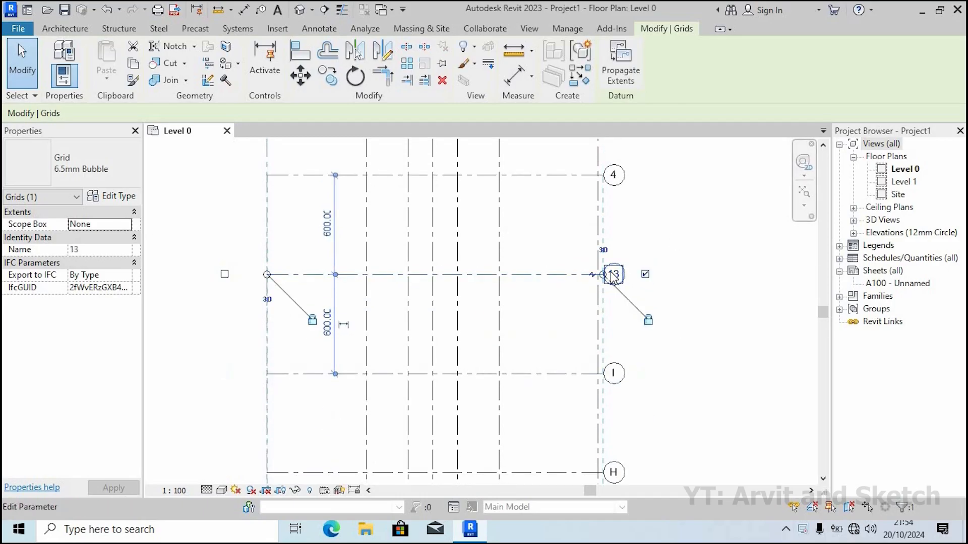
pyautogui.click(612, 276)
pyautogui.write('J')
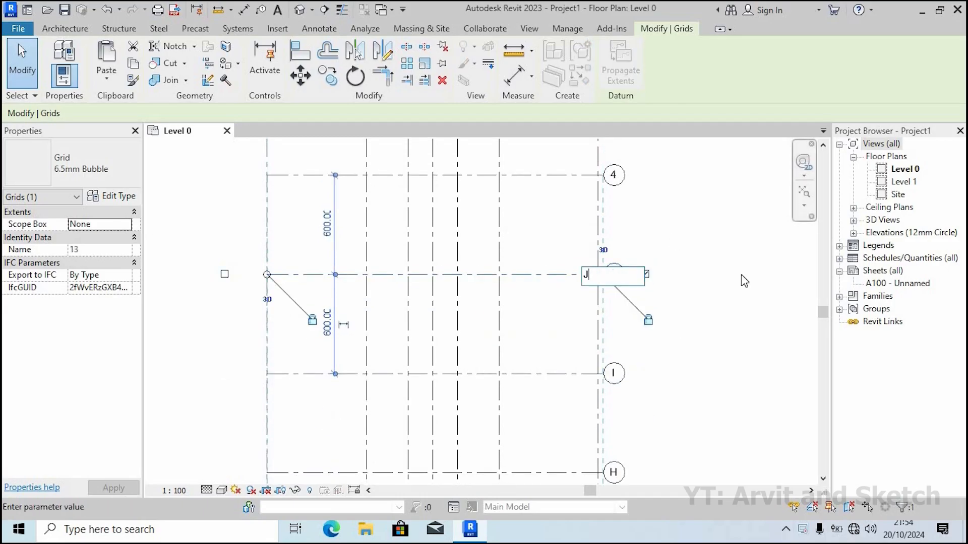
pyautogui.press('Return')
# Rename the uppermost horizontal grid line, directly above grid J, as K
pyautogui.moveTo(614, 176); pyautogui.dragTo(619, 284, button='middle')
pyautogui.click(619, 282)
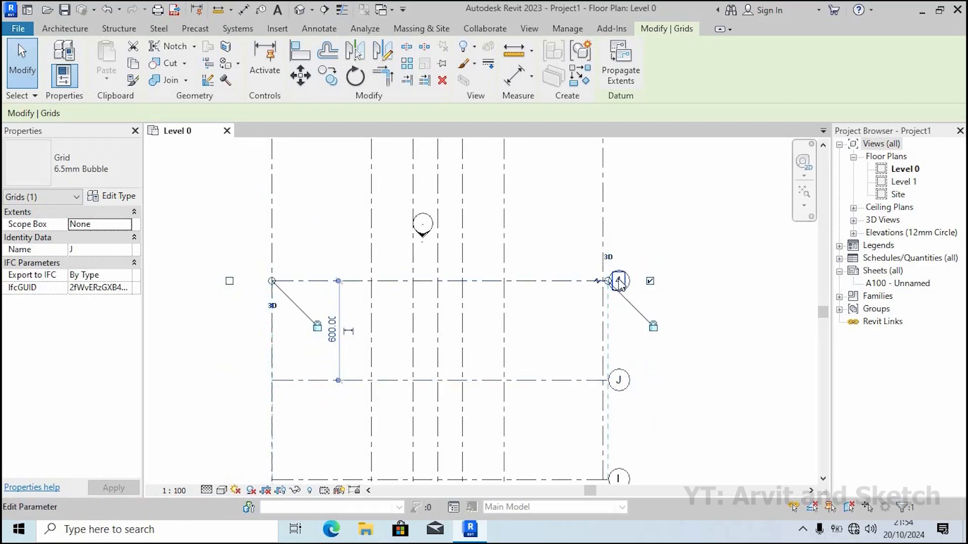
pyautogui.click(620, 280)
pyautogui.write('K')
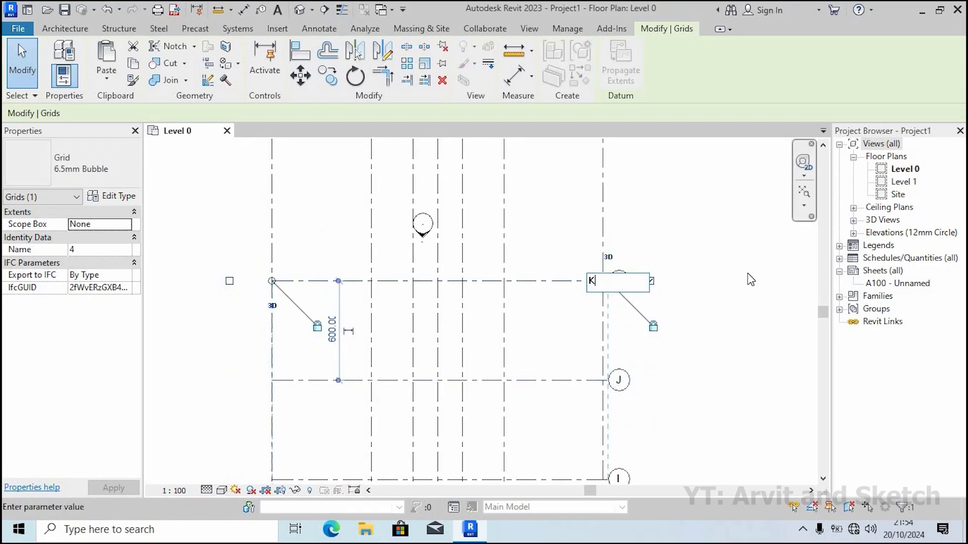
pyautogui.press('Return')
pyautogui.scroll(-3, 665, 297)
pyautogui.moveTo(659, 289); pyautogui.dragTo(661, 290, button='middle')
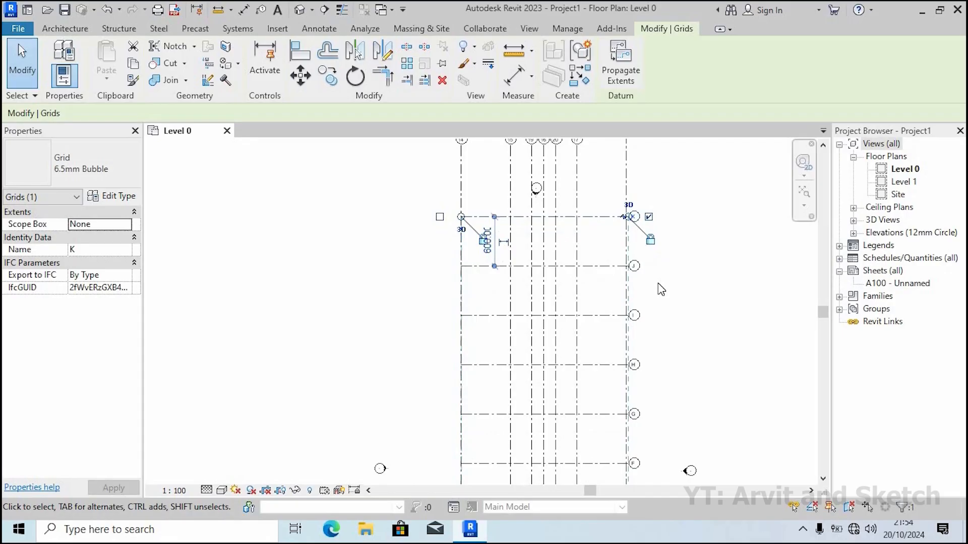
# Check the lettering of the horizontal grid lines from A up to K and clear the grid selection
pyautogui.scroll(-2, 655, 298)
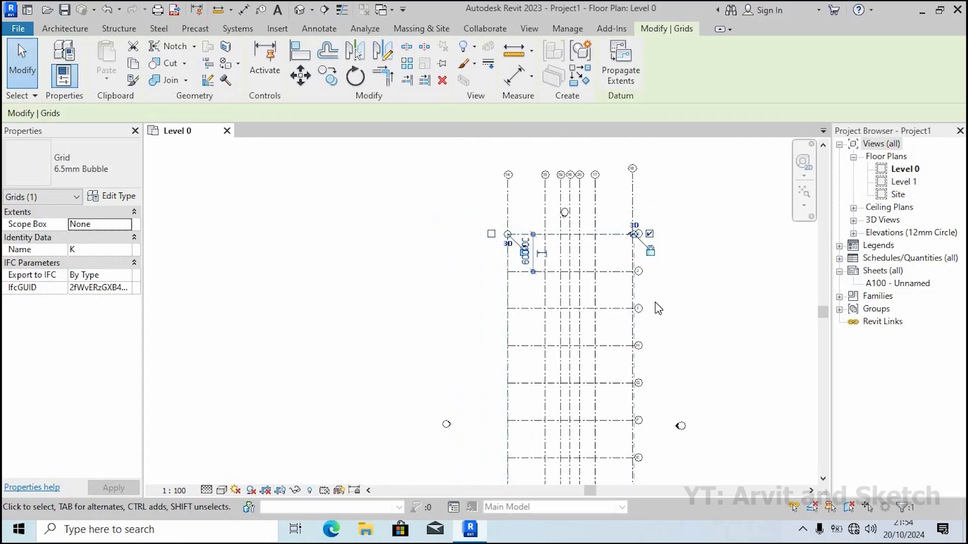
pyautogui.moveTo(635, 327); pyautogui.dragTo(625, 254, button='middle')
pyautogui.scroll(5, 660, 399)
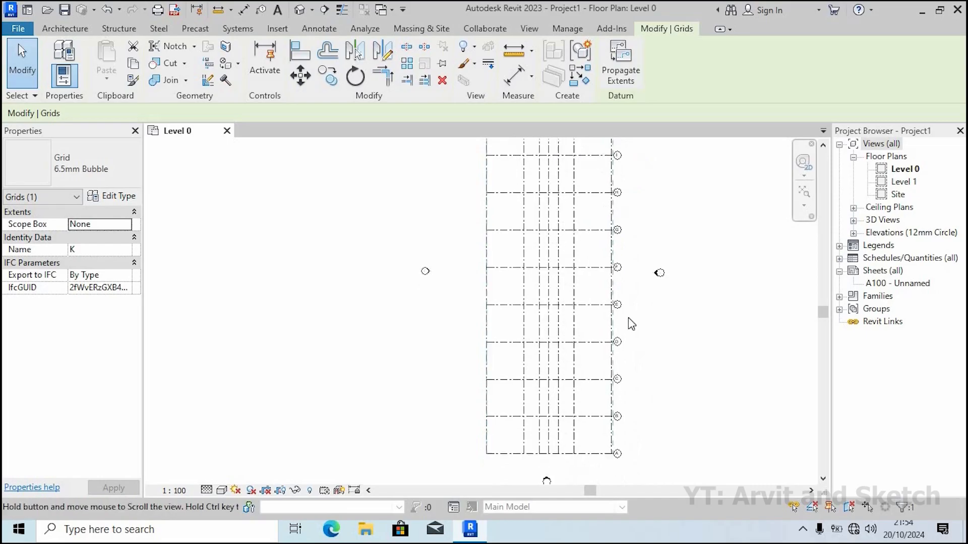
pyautogui.moveTo(658, 453); pyautogui.dragTo(658, 458, button='middle')
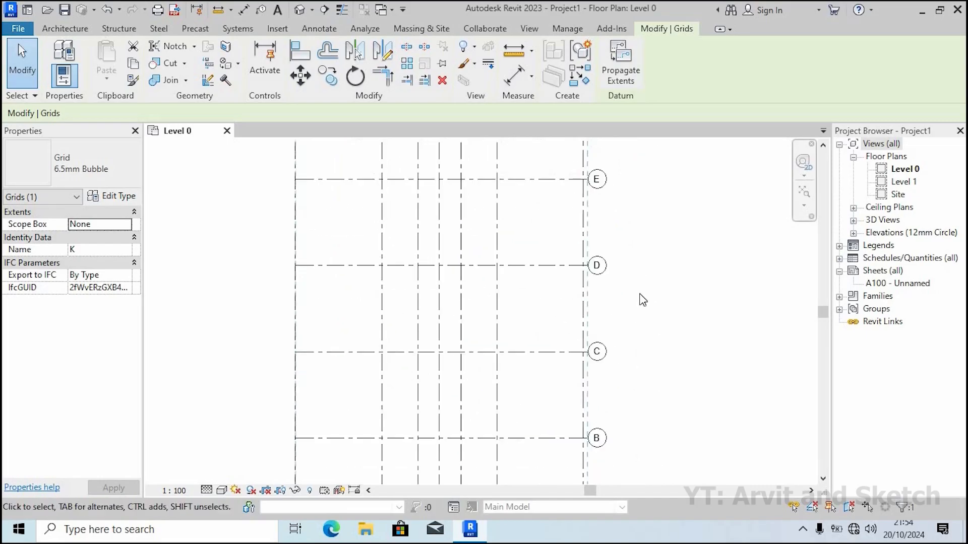
pyautogui.moveTo(648, 303); pyautogui.dragTo(655, 456, button='middle')
pyautogui.moveTo(654, 271); pyautogui.dragTo(635, 430, button='middle')
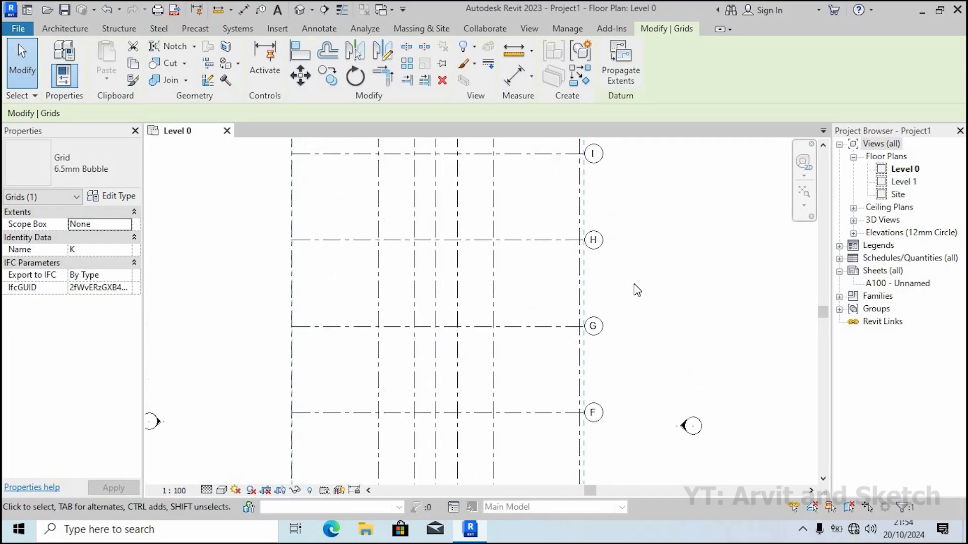
pyautogui.moveTo(633, 287); pyautogui.dragTo(650, 400, button='middle')
pyautogui.moveTo(655, 297); pyautogui.dragTo(666, 362, button='middle')
pyautogui.moveTo(653, 248); pyautogui.dragTo(655, 360, button='middle')
pyautogui.scroll(-3, 674, 244)
pyautogui.click(704, 259)
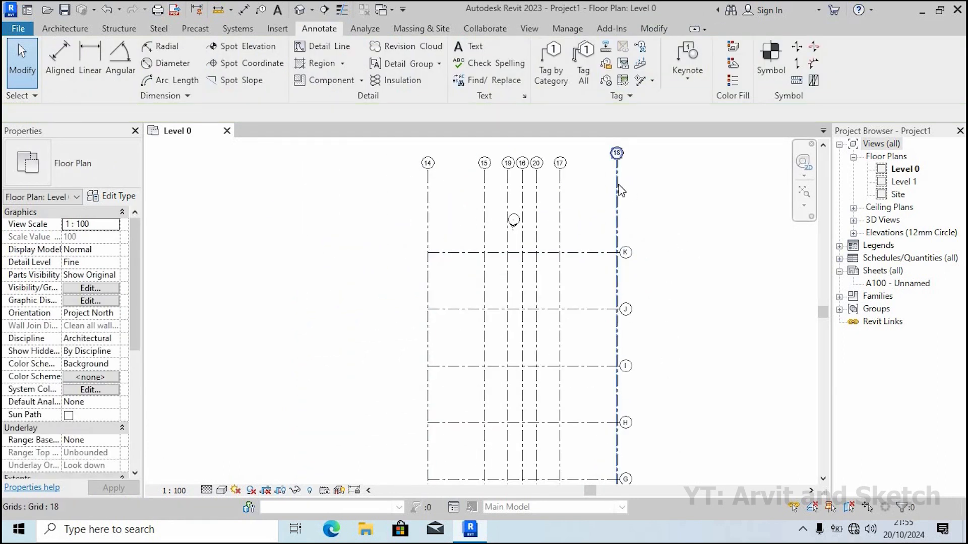
# Shorten the upper ends of all vertical grid lines to just above grid K, with grid 18 aligned to the others
pyautogui.click(617, 192)
pyautogui.click(427, 180)
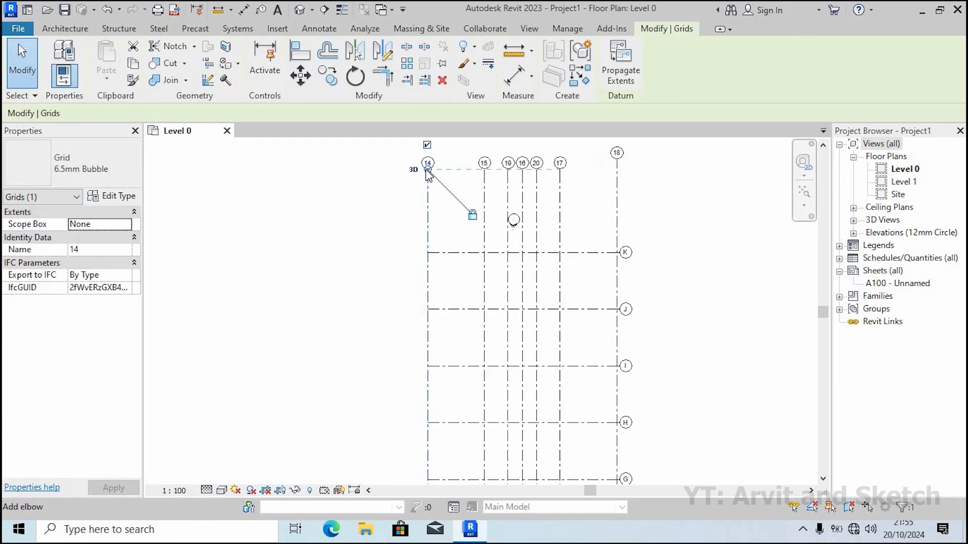
pyautogui.moveTo(427, 170); pyautogui.dragTo(427, 221)
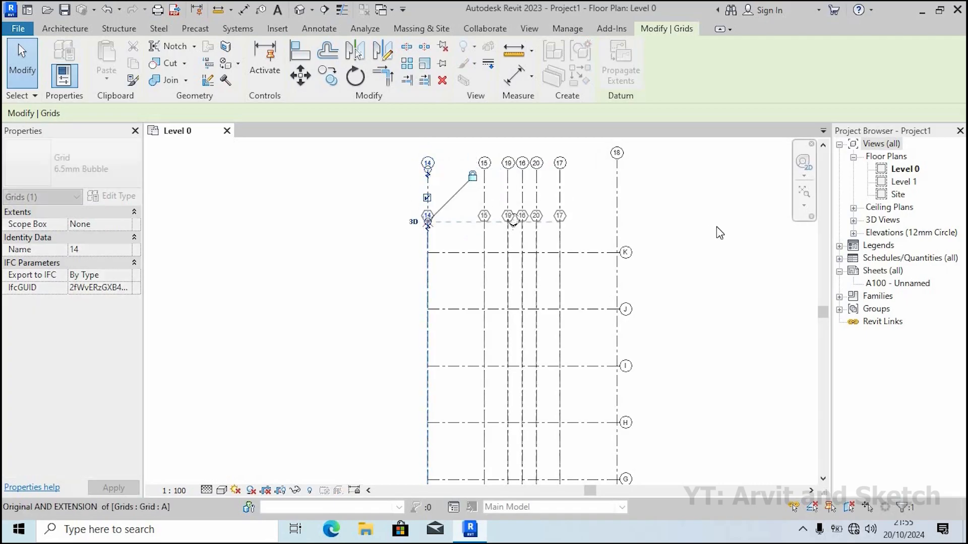
pyautogui.click(687, 222)
pyautogui.click(618, 167)
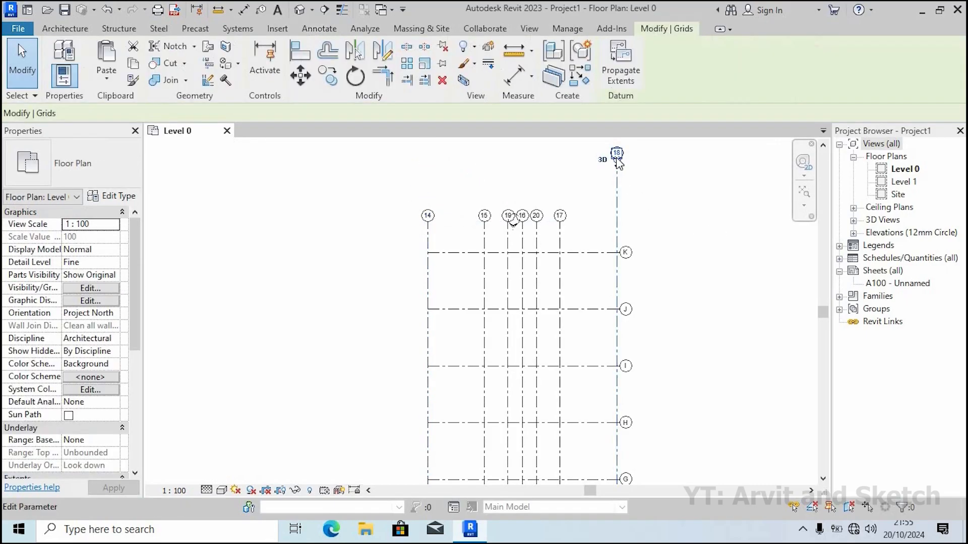
pyautogui.moveTo(617, 162); pyautogui.dragTo(617, 224)
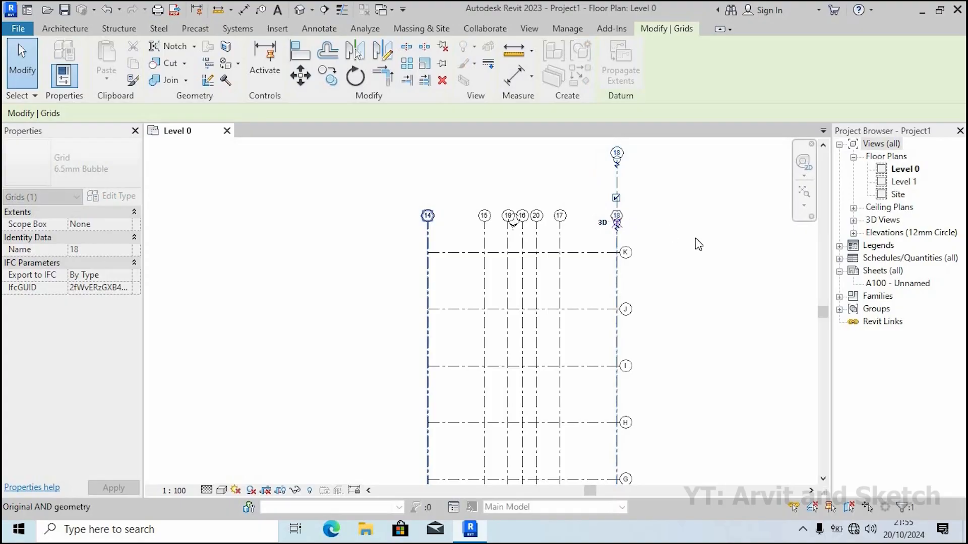
pyautogui.click(600, 225)
# Rename the leftmost vertical grid line as 1
pyautogui.scroll(-3, 600, 225)
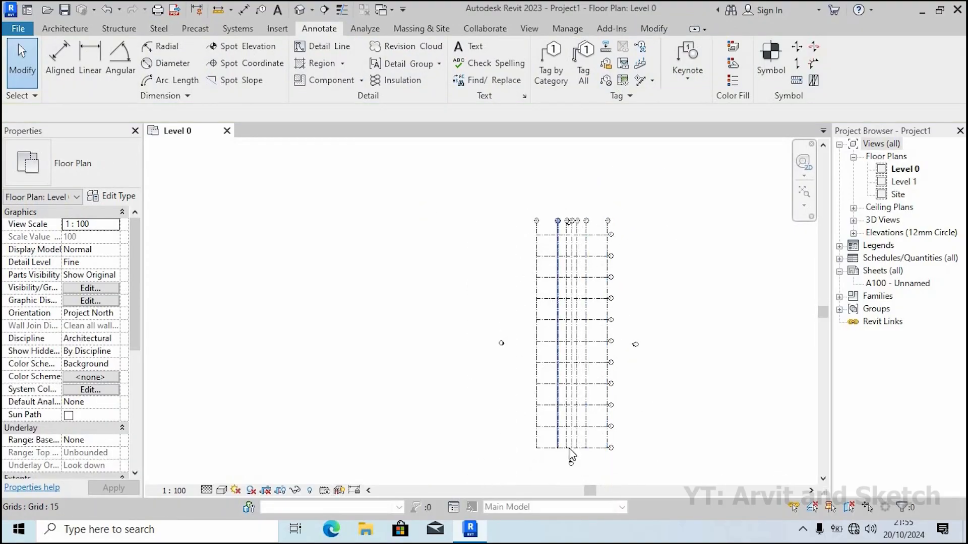
pyautogui.scroll(8, 569, 448)
pyautogui.scroll(-7, 539, 421)
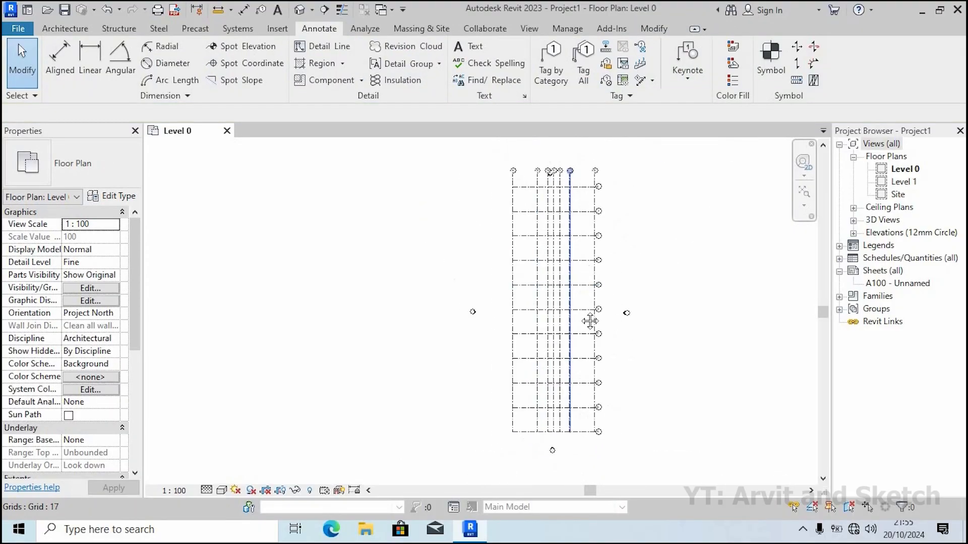
pyautogui.moveTo(589, 321); pyautogui.dragTo(596, 418, button='middle')
pyautogui.scroll(5, 520, 275)
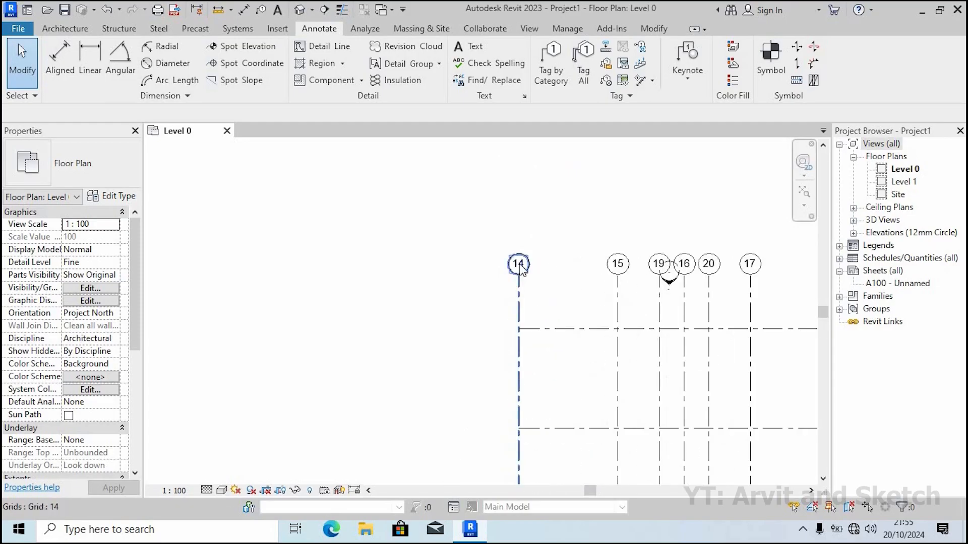
pyautogui.click(519, 265)
pyautogui.click(521, 264)
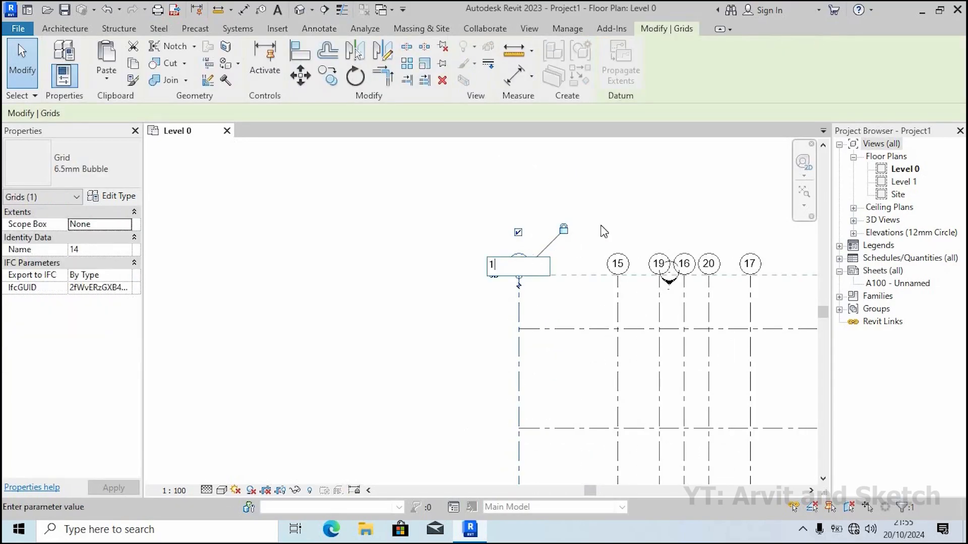
pyautogui.write('1')
pyautogui.press('Return')
# Rename the vertical grid line directly right of grid 1 as 2
pyautogui.click(615, 260)
pyautogui.click(614, 258)
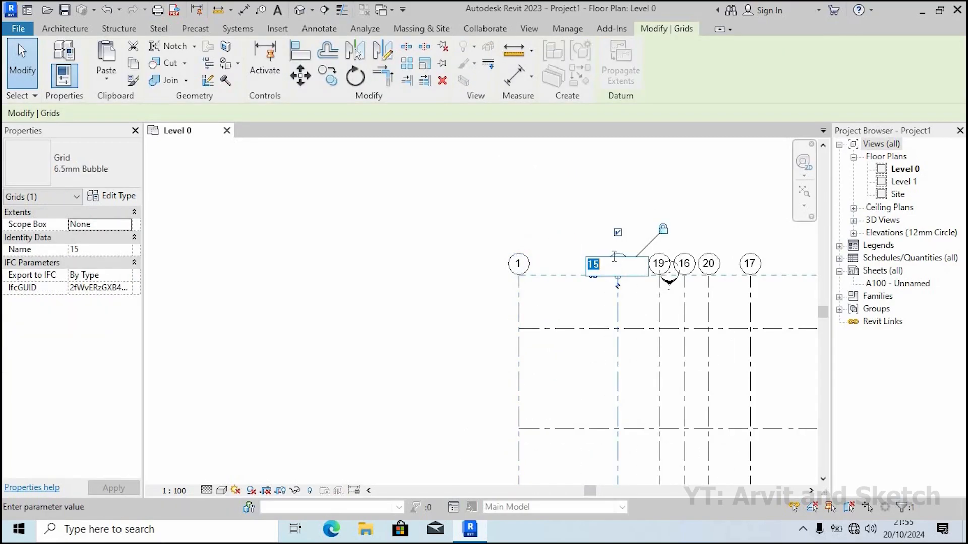
pyautogui.write('2')
pyautogui.press('Return')
# Move the upper elevation marker up so it sits clear above the vertical grid bubbles
pyautogui.click(668, 276)
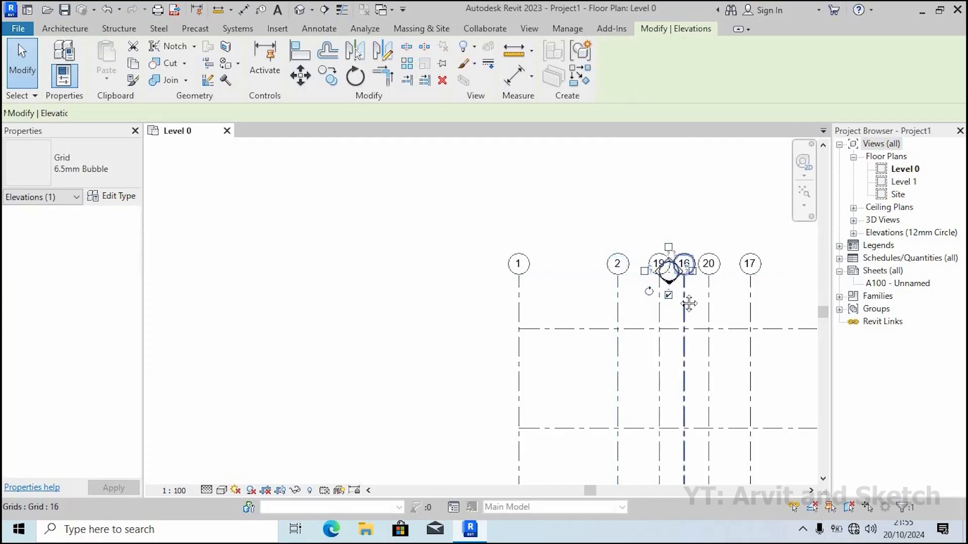
pyautogui.moveTo(690, 299); pyautogui.dragTo(600, 310, button='middle')
pyautogui.scroll(1, 594, 298)
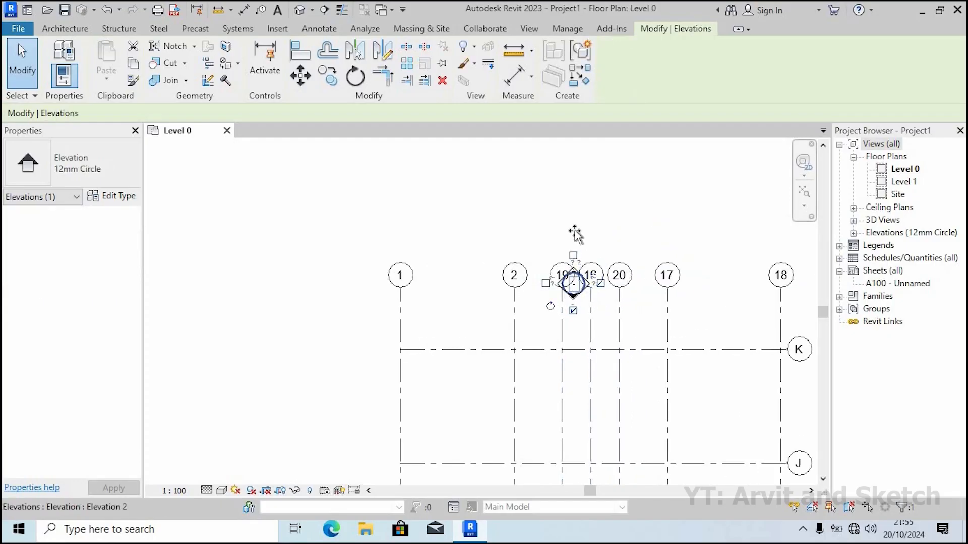
pyautogui.moveTo(574, 235); pyautogui.dragTo(578, 227)
pyautogui.press('Escape')
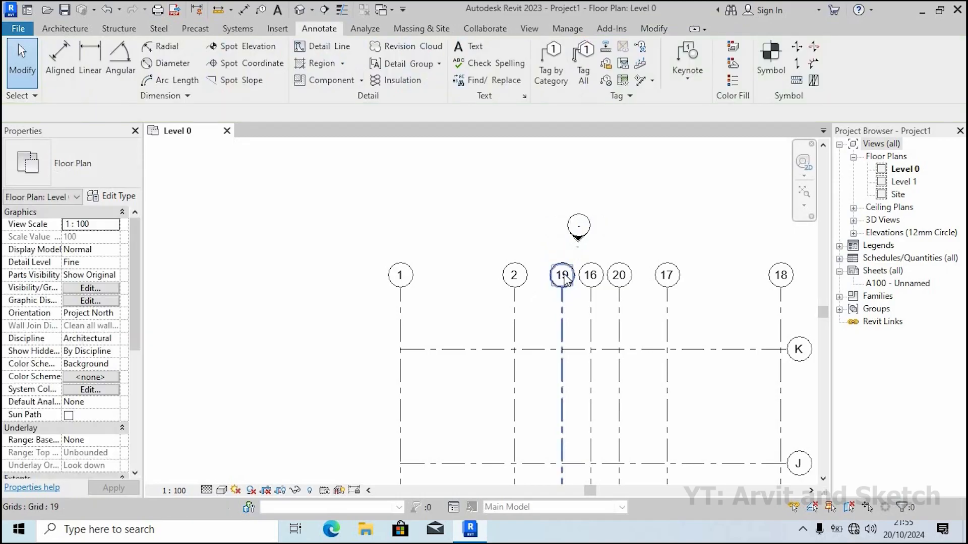
# Rename the next two vertical grid lines to the right of grid 2 as 3 and 4
pyautogui.click(564, 277)
pyautogui.click(564, 275)
pyautogui.press('Return')
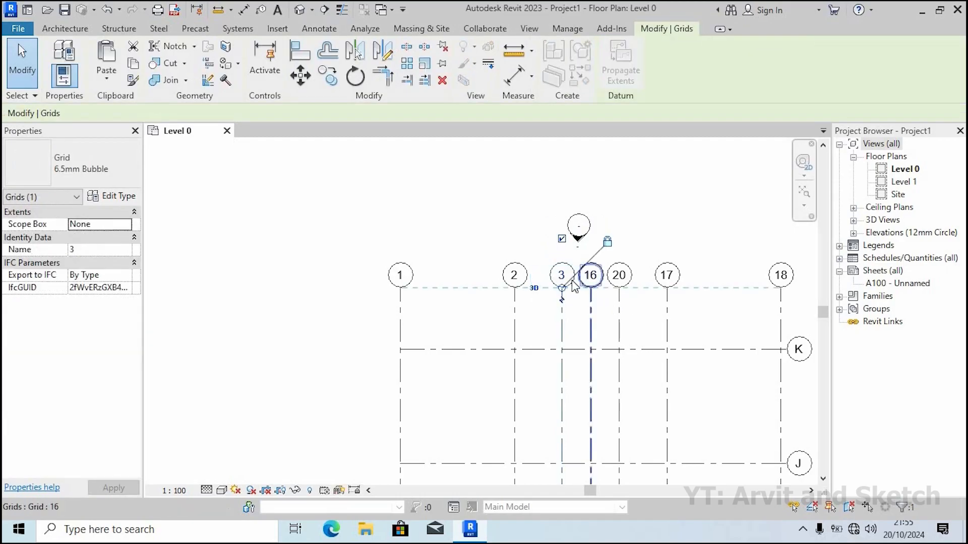
pyautogui.click(590, 277)
pyautogui.click(589, 276)
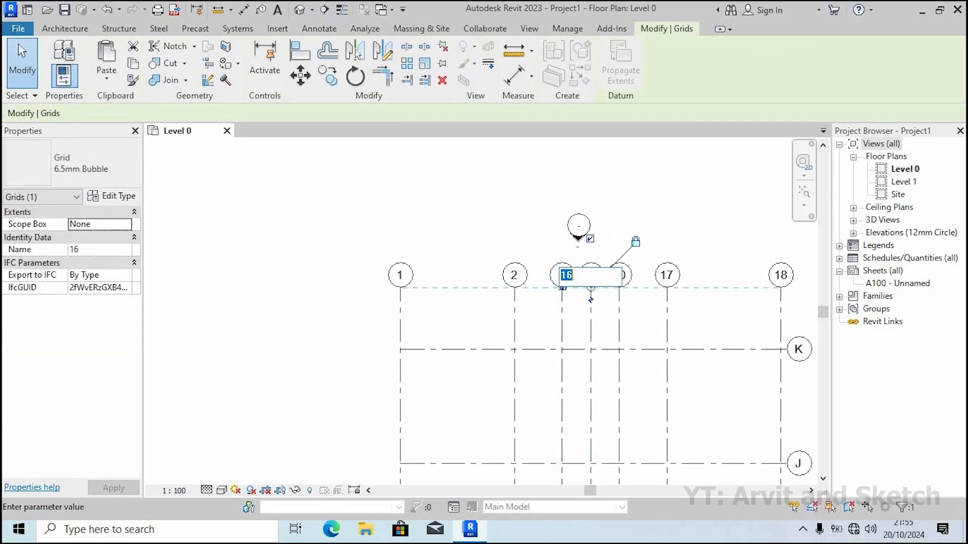
pyautogui.write('4')
pyautogui.press('Return')
# Rename the next two vertical grid lines to the right of grid 4 as 5 and 6
pyautogui.click(620, 277)
pyautogui.click(620, 276)
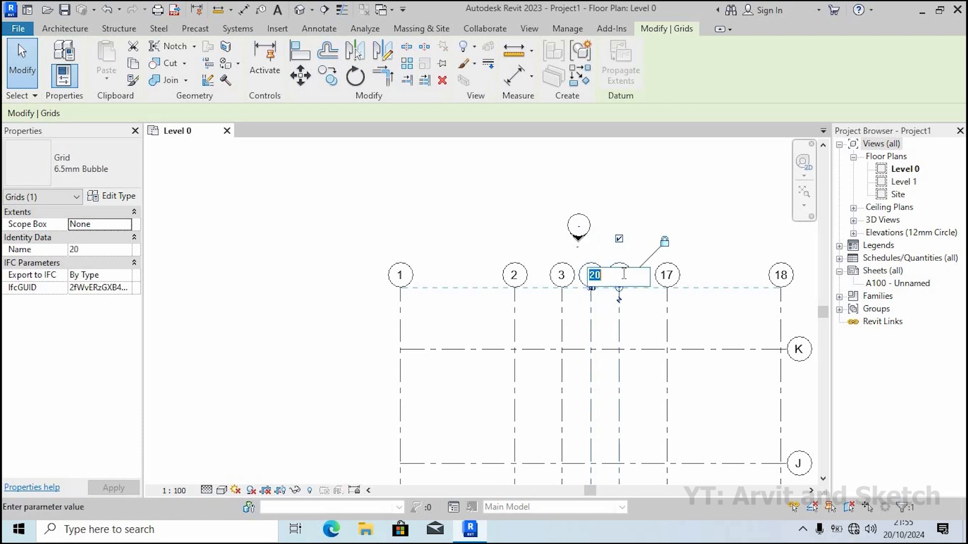
pyautogui.write('5')
pyautogui.press('Return')
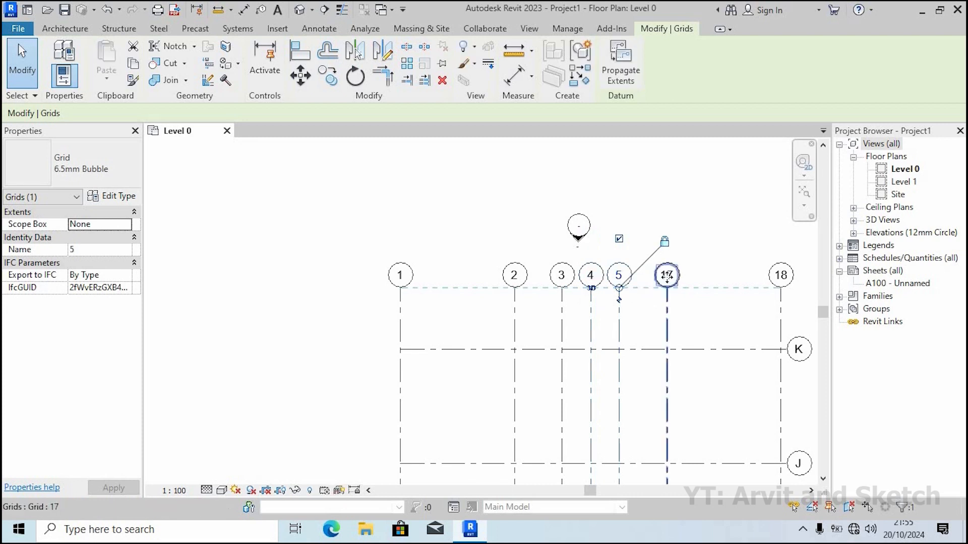
pyautogui.click(667, 276)
pyautogui.click(668, 275)
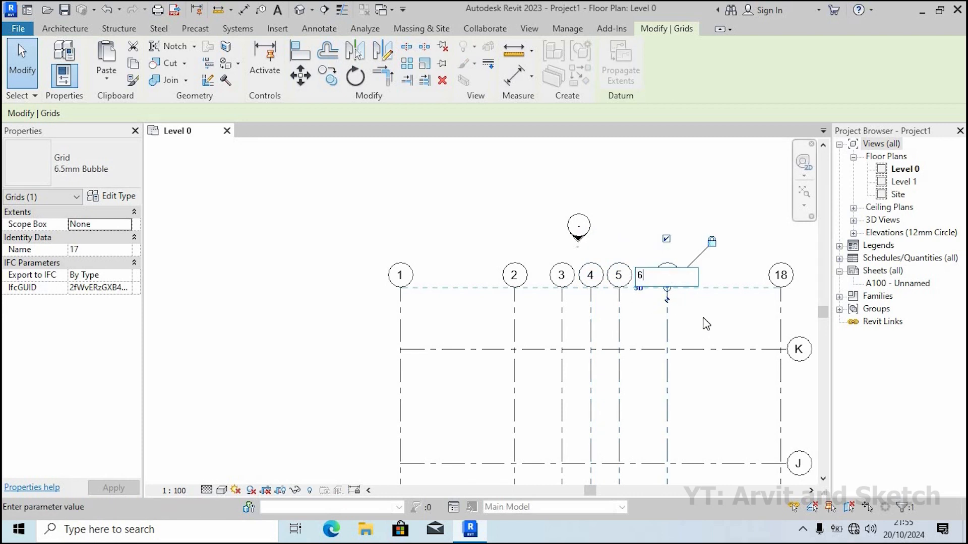
pyautogui.write('6')
pyautogui.press('Return')
# Rename the rightmost vertical grid line as 7 and clear the selection
pyautogui.click(781, 276)
pyautogui.click(781, 275)
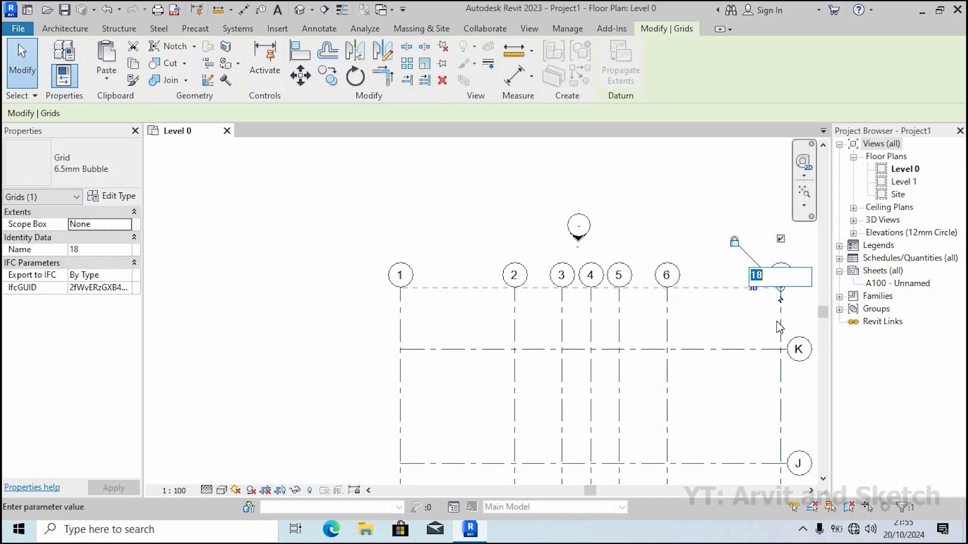
pyautogui.write('7')
pyautogui.press('Return')
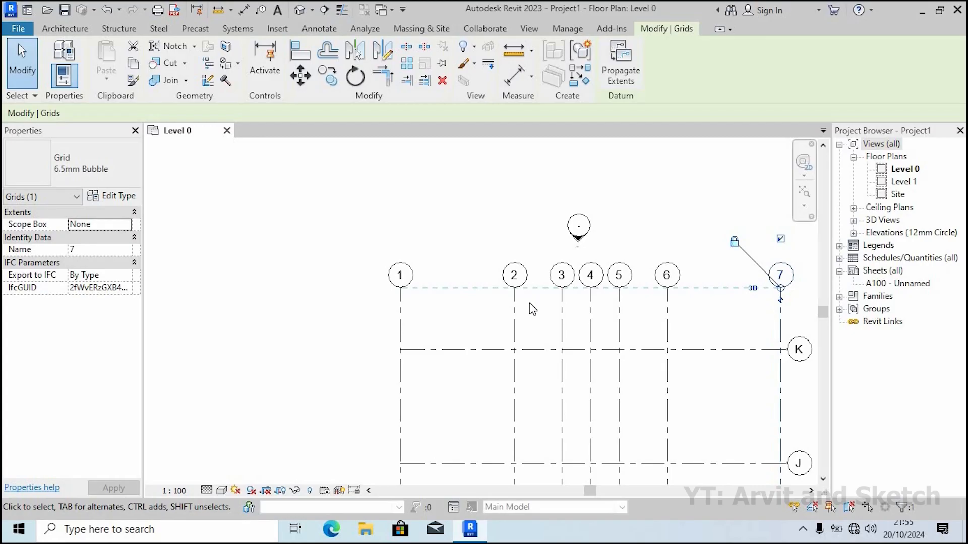
pyautogui.moveTo(529, 302); pyautogui.dragTo(446, 301, button='middle')
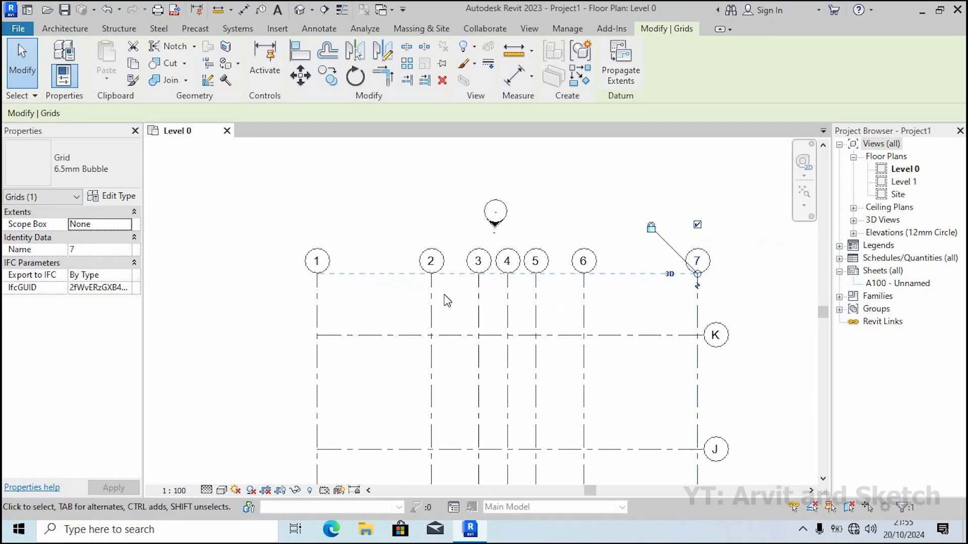
pyautogui.press('Escape')
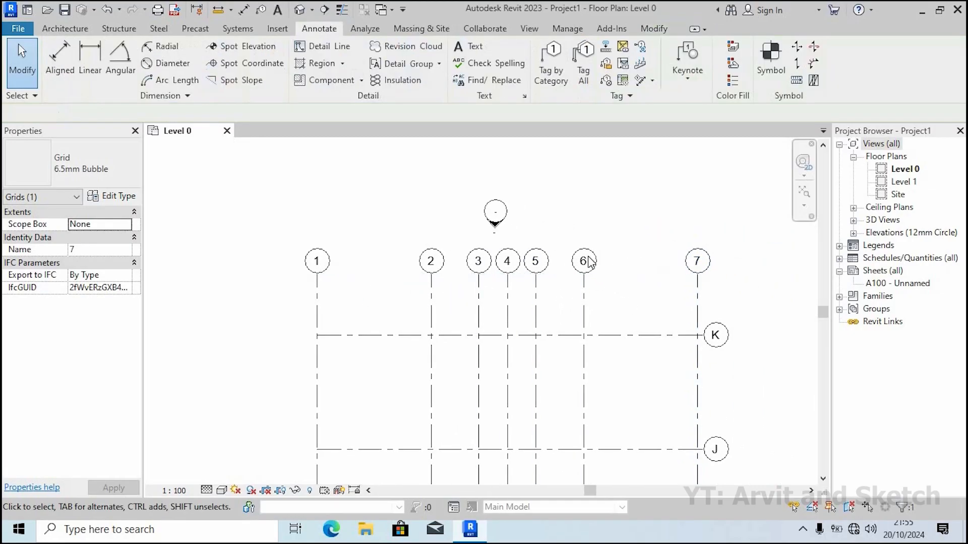
# Extend the lower ends of the vertical grid lines to below grid A and show grid 1's bubble at that end
pyautogui.scroll(-3, 579, 259)
pyautogui.scroll(-5, 568, 250)
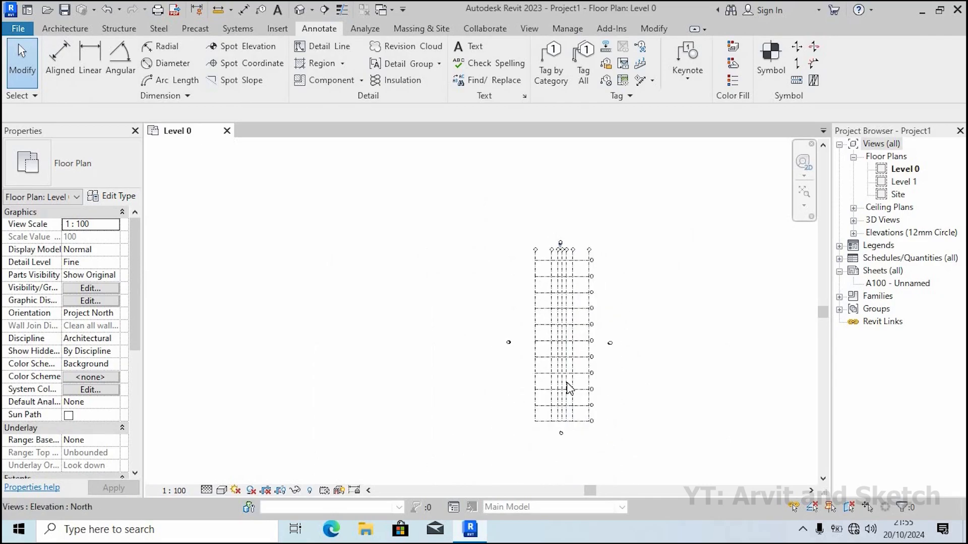
pyautogui.scroll(6, 556, 404)
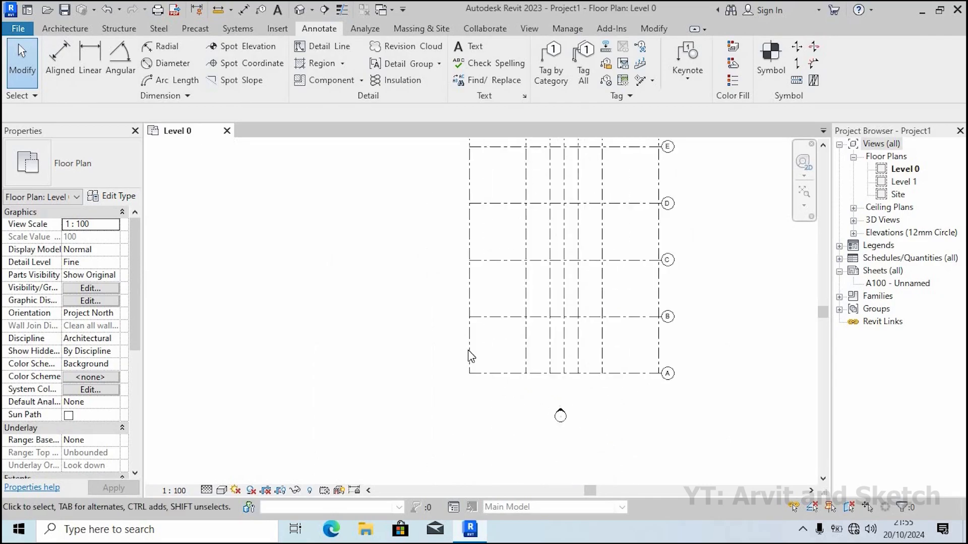
pyautogui.click(469, 356)
pyautogui.moveTo(468, 389); pyautogui.dragTo(449, 401)
pyautogui.click(469, 423)
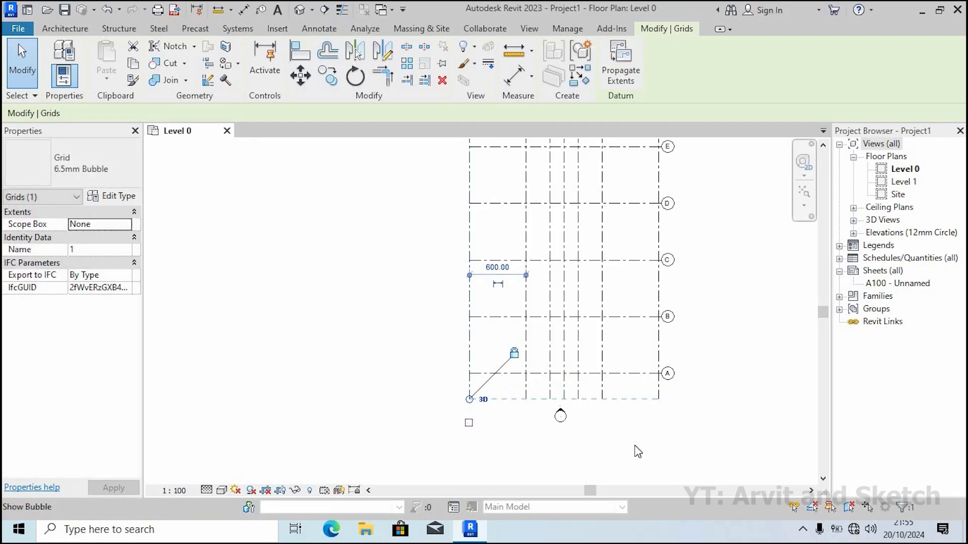
# Show the lower-end bubbles of vertical grid lines 2, 3, 4 and 5
pyautogui.scroll(3, 547, 437)
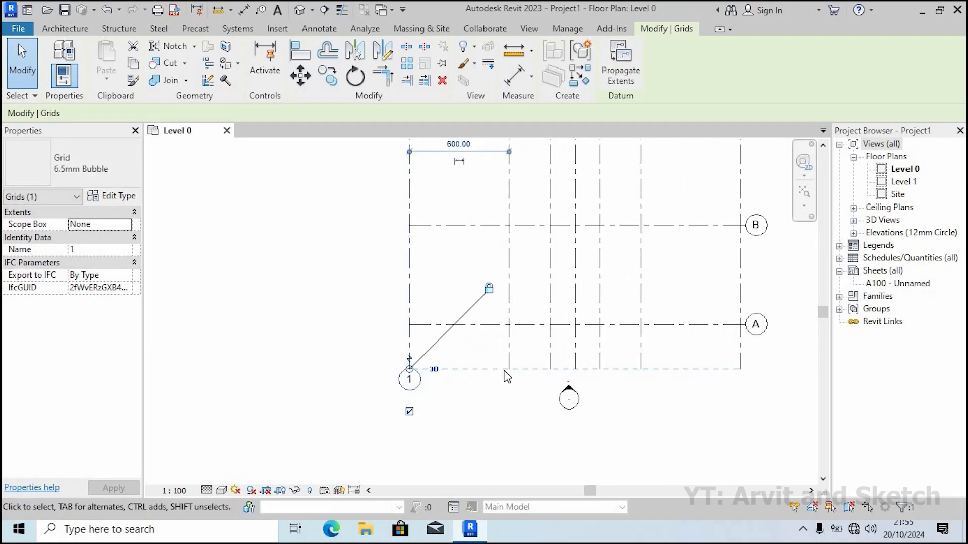
pyautogui.click(505, 371)
pyautogui.click(508, 412)
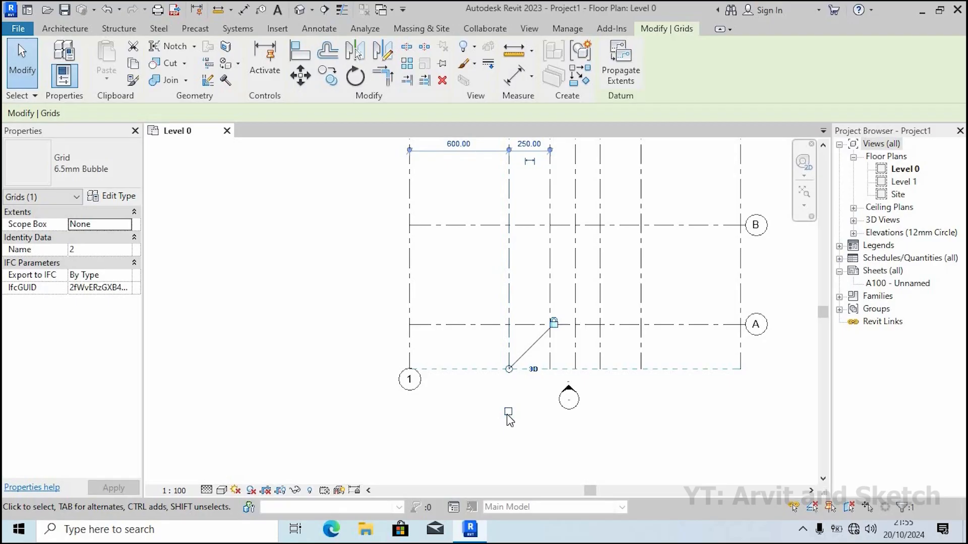
pyautogui.click(550, 367)
pyautogui.click(550, 412)
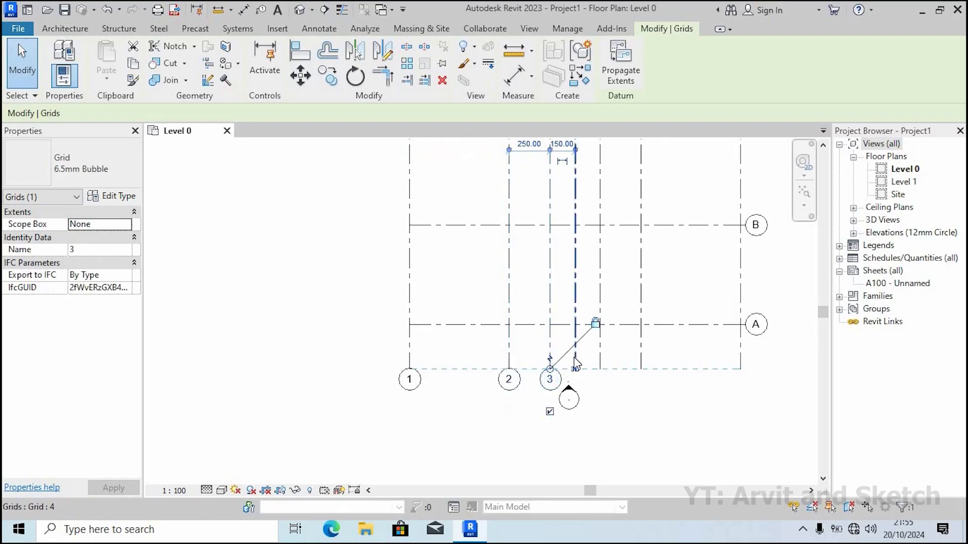
pyautogui.click(575, 362)
pyautogui.click(574, 411)
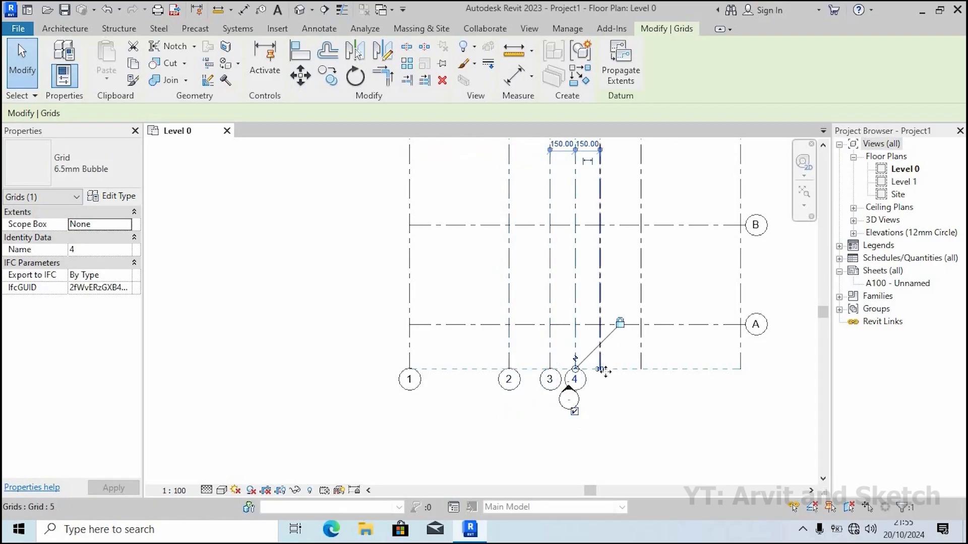
pyautogui.click(600, 363)
pyautogui.click(599, 411)
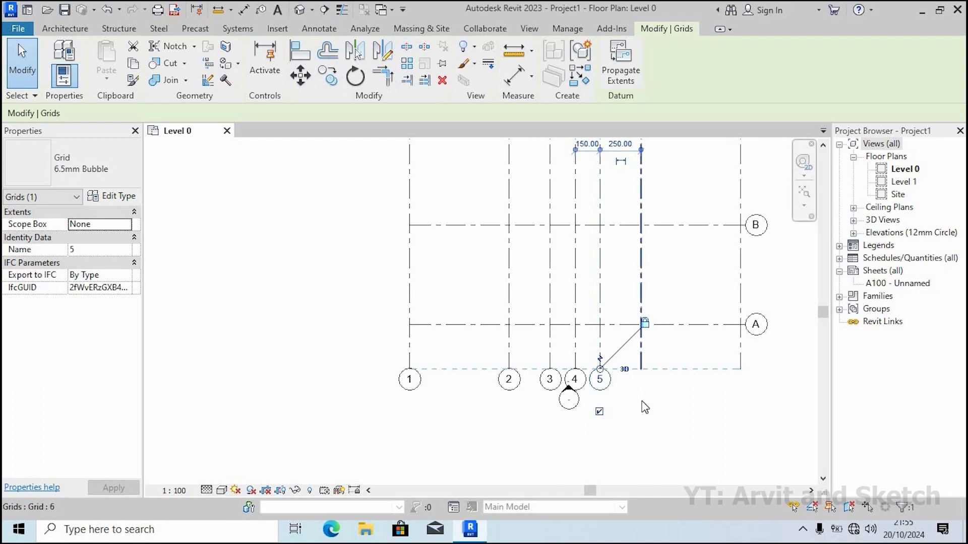
# Dismiss the save reminder without saving and show the lower-end bubbles of vertical grid lines 6 and 7
pyautogui.click(641, 364)
pyautogui.click(679, 408)
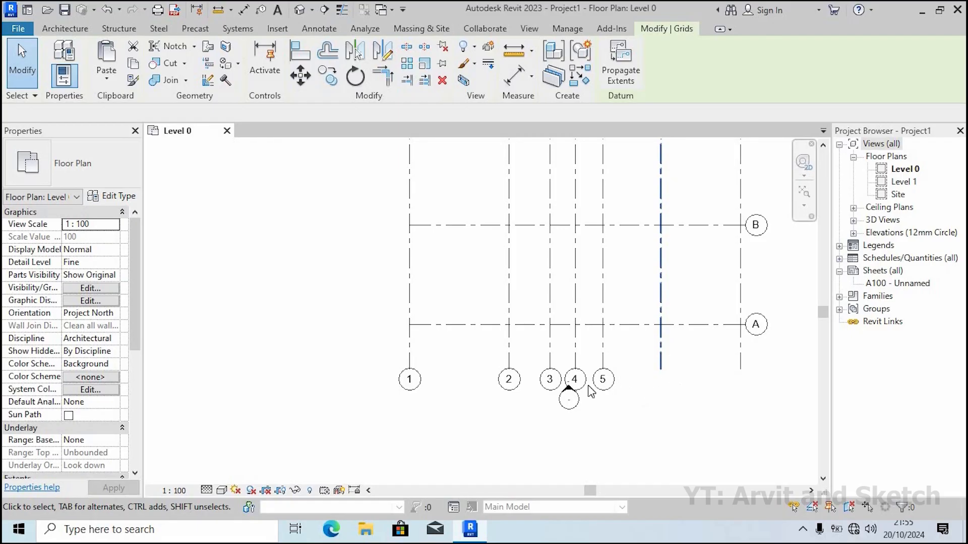
pyautogui.scroll(-3, 591, 391)
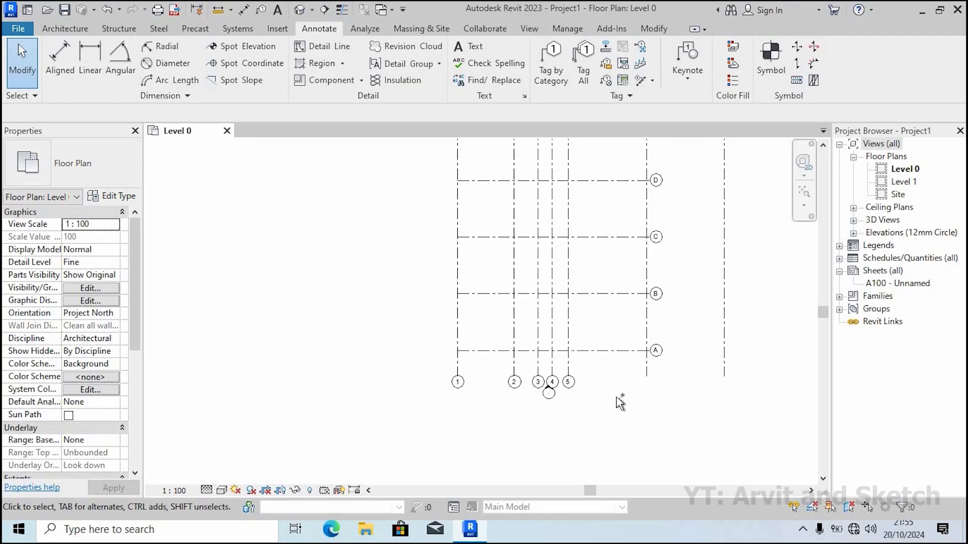
pyautogui.scroll(2, 620, 403)
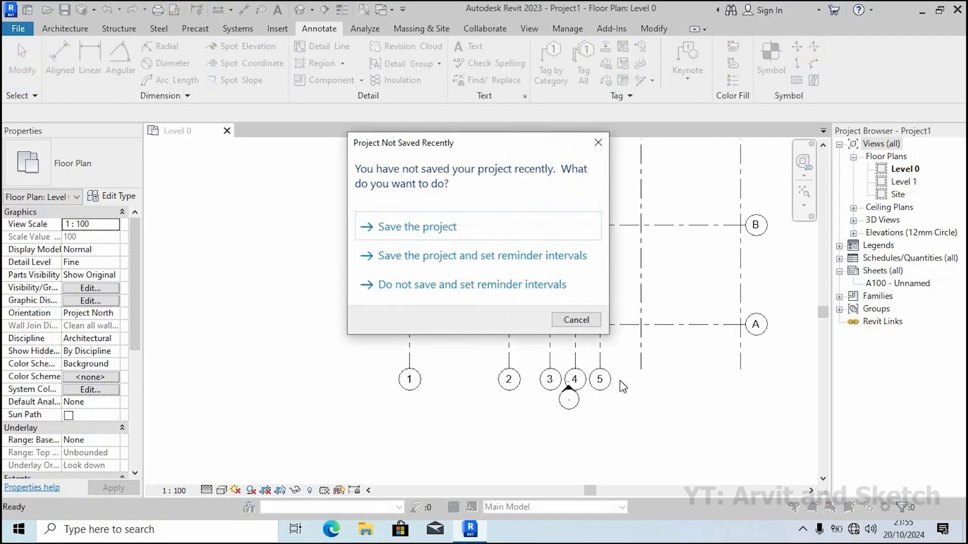
pyautogui.click(598, 143)
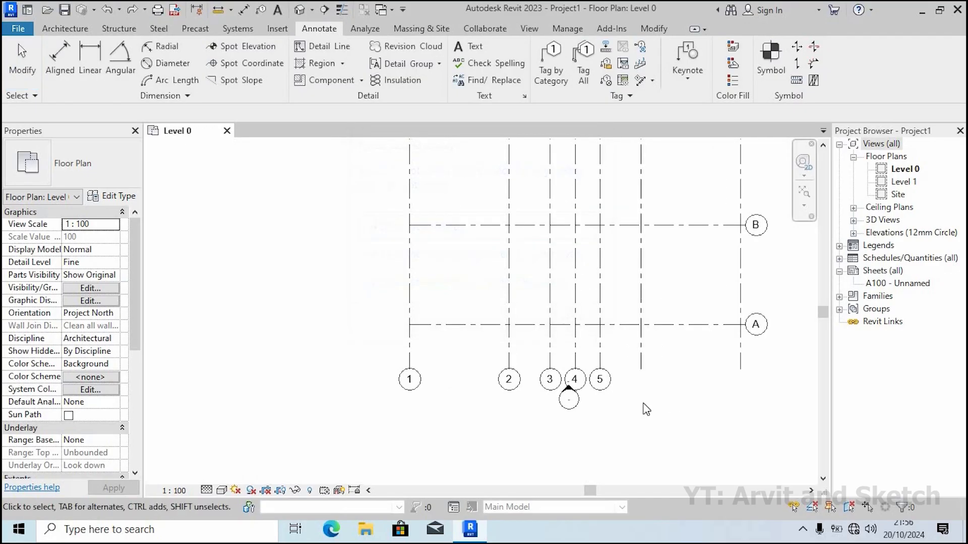
pyautogui.scroll(-3, 605, 411)
pyautogui.scroll(2, 615, 406)
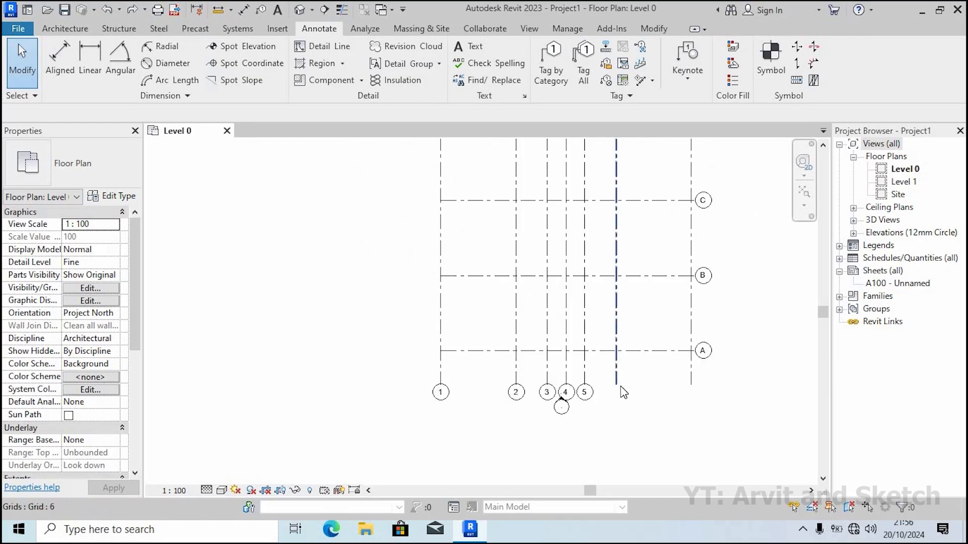
pyautogui.click(617, 378)
pyautogui.click(615, 417)
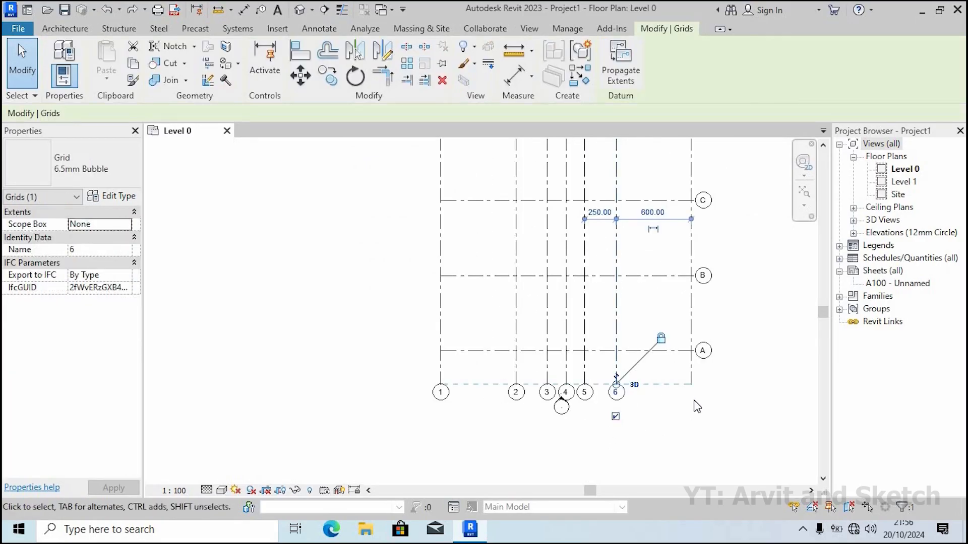
pyautogui.click(691, 365)
pyautogui.click(690, 417)
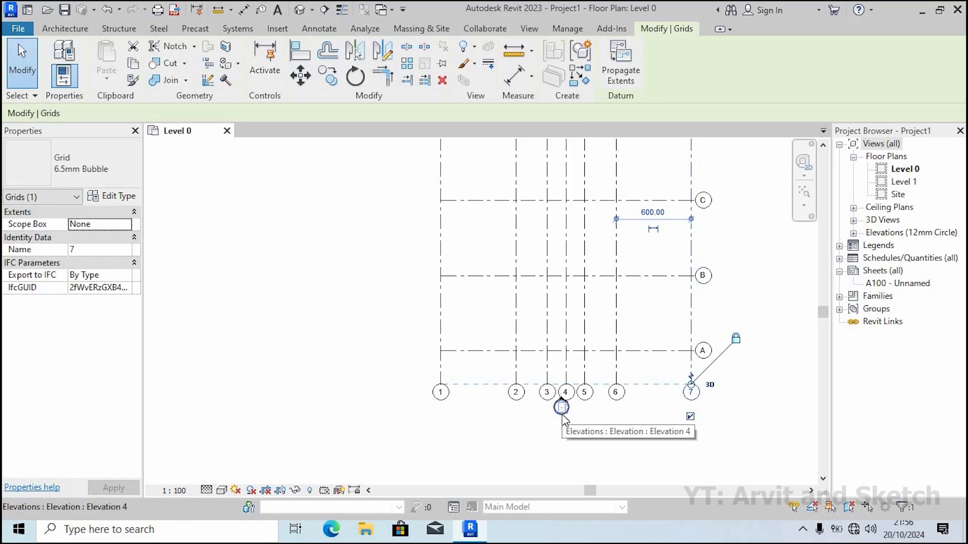
# Move the elevation marker that overlaps grid 4's lower bubble down clear of the grid bubbles and deselect it
pyautogui.scroll(3, 562, 413)
pyautogui.moveTo(560, 414); pyautogui.dragTo(558, 446)
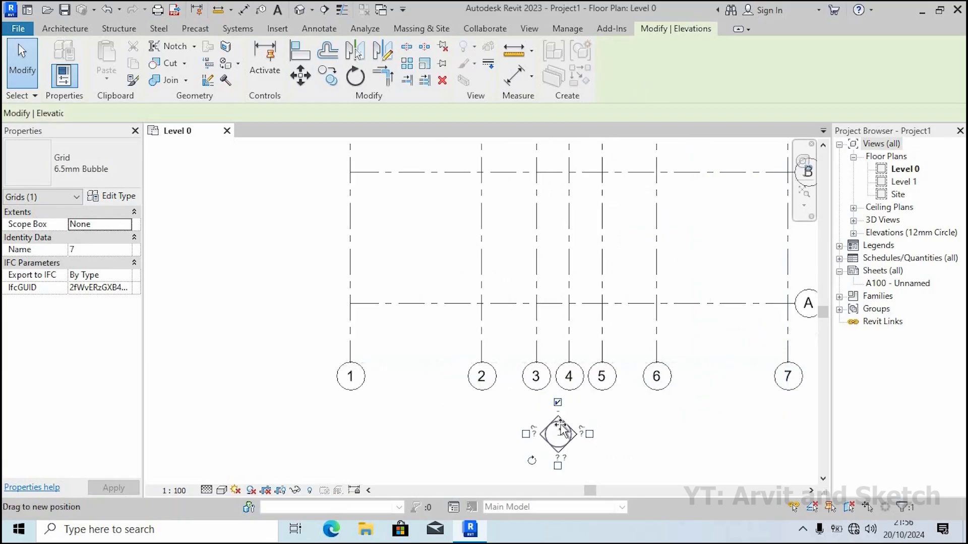
pyautogui.click(611, 434)
pyautogui.scroll(-5, 614, 440)
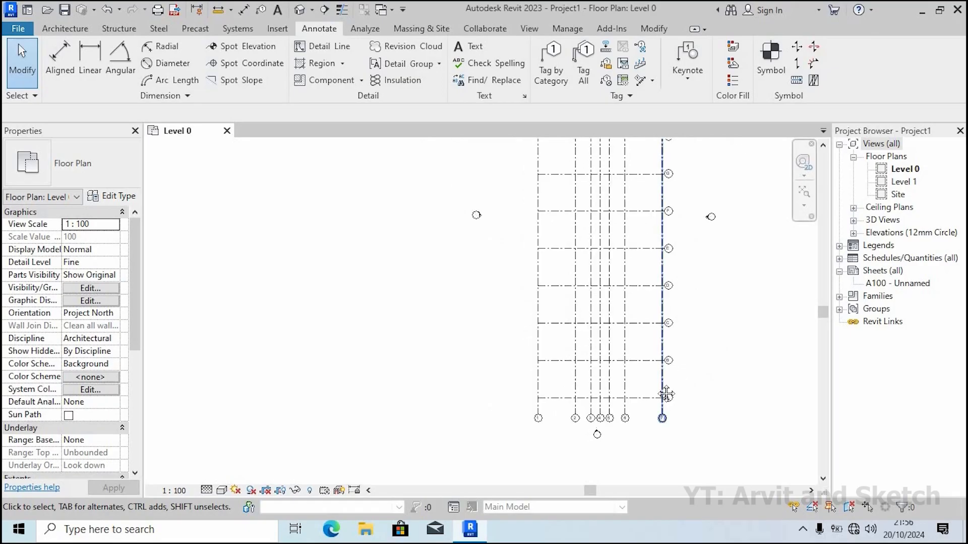
pyautogui.scroll(-3, 605, 339)
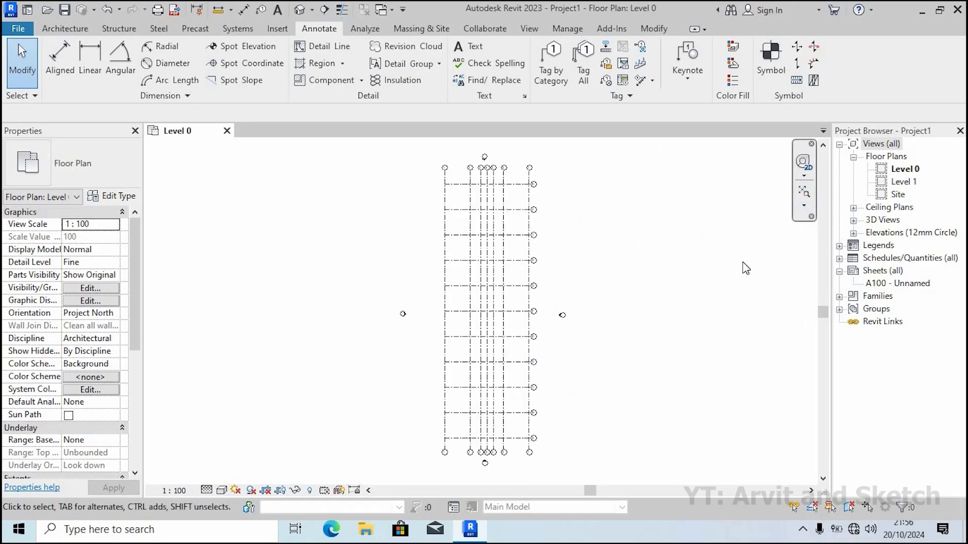
pyautogui.scroll(1, 745, 268)
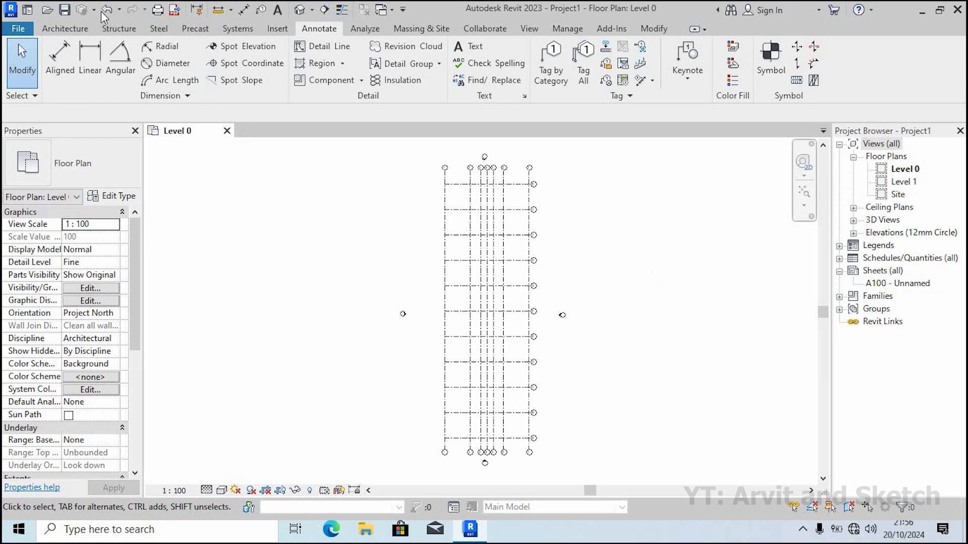
# Open the South elevation view
pyautogui.click(64, 29)
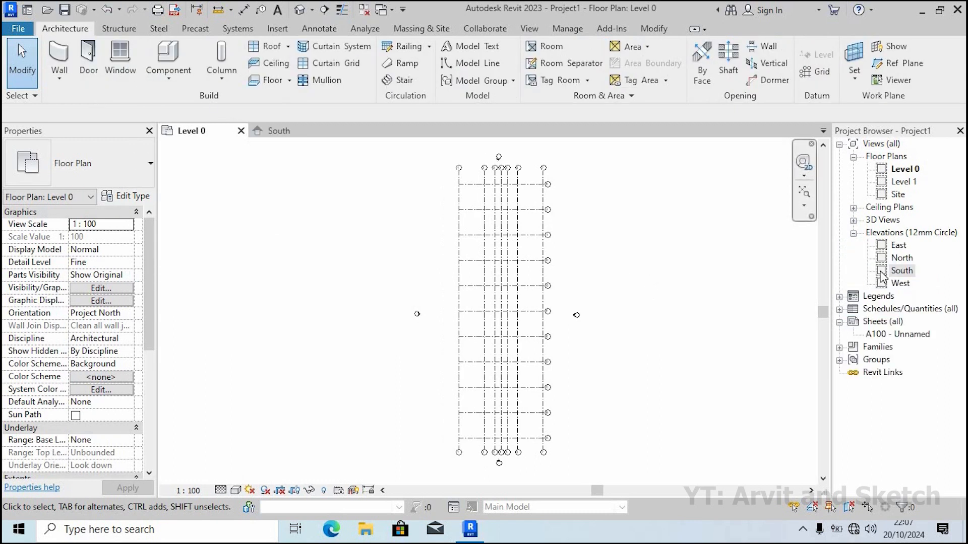
pyautogui.doubleClick(880, 272)
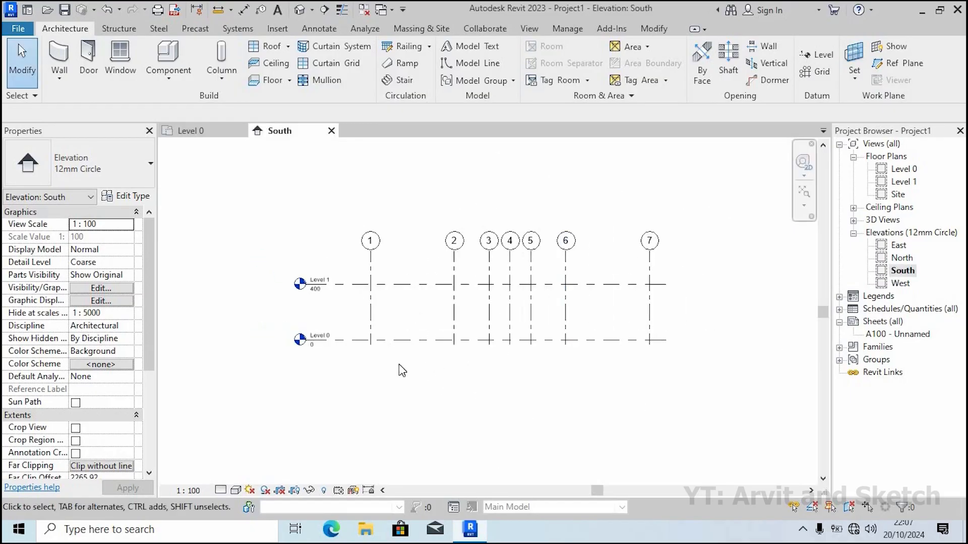
pyautogui.scroll(2, 383, 365)
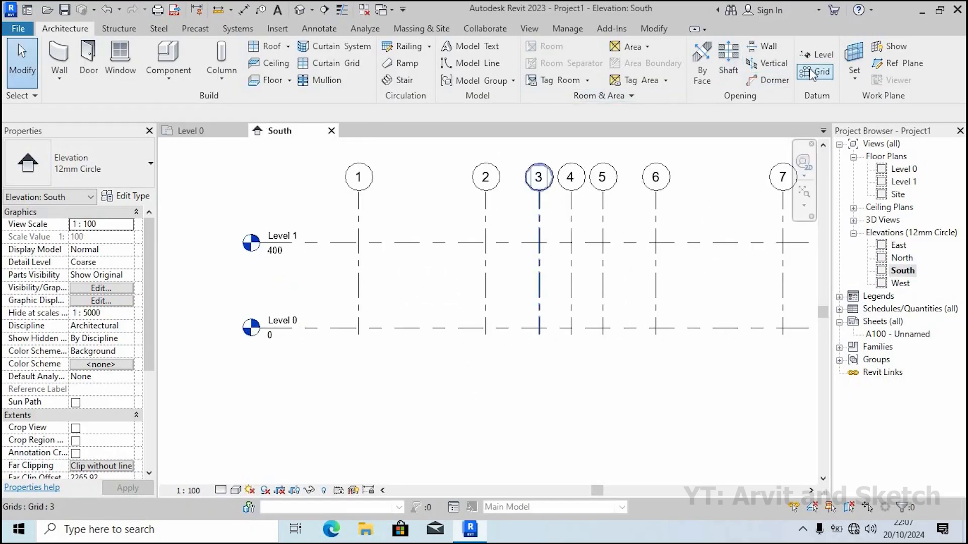
# Draw a new level 50 below Level 0, aligned with both ends of the existing levels
pyautogui.click(817, 55)
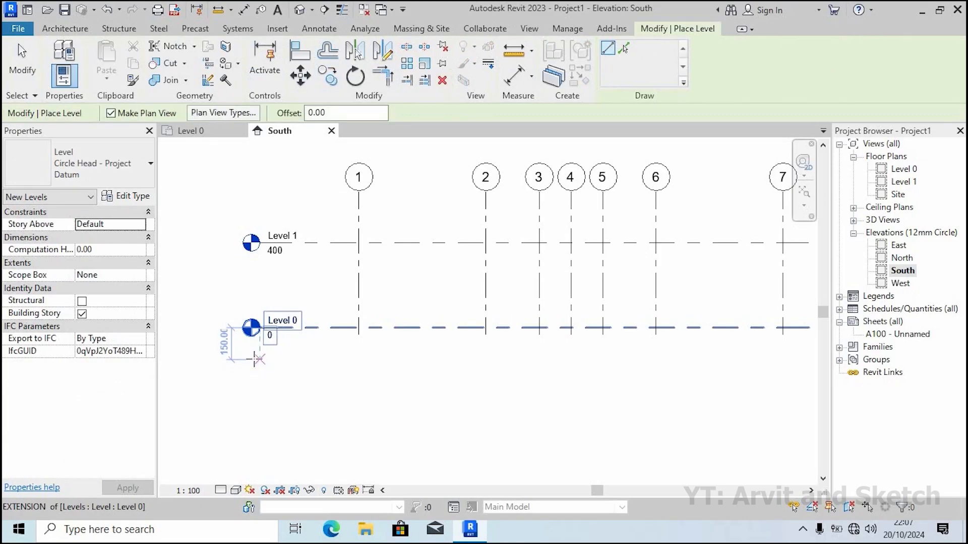
pyautogui.write('50')
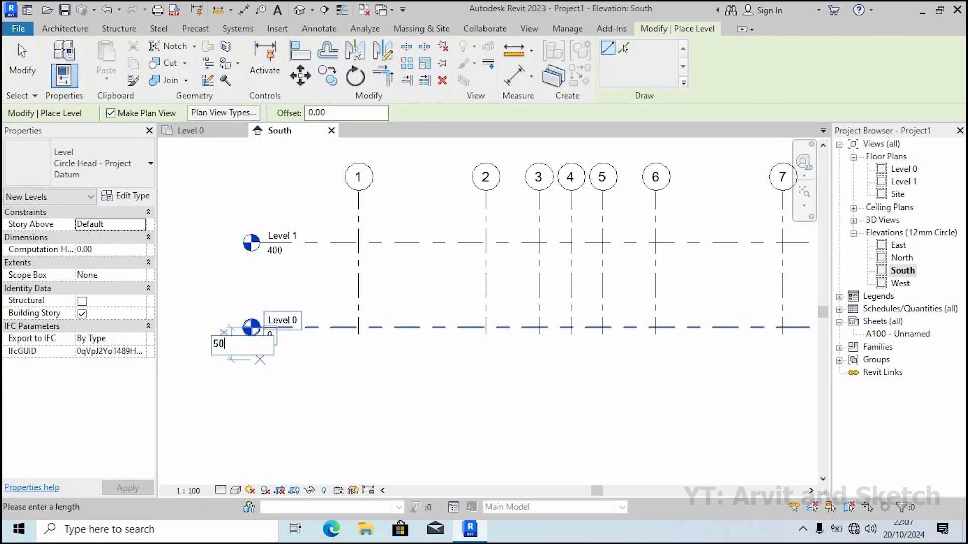
pyautogui.press('Return')
pyautogui.scroll(-2, 309, 350)
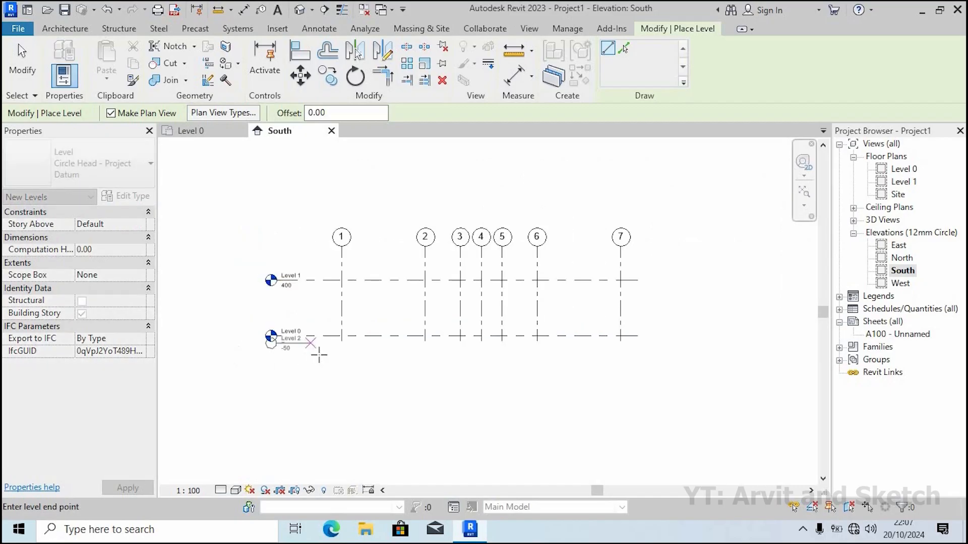
pyautogui.scroll(1, 544, 364)
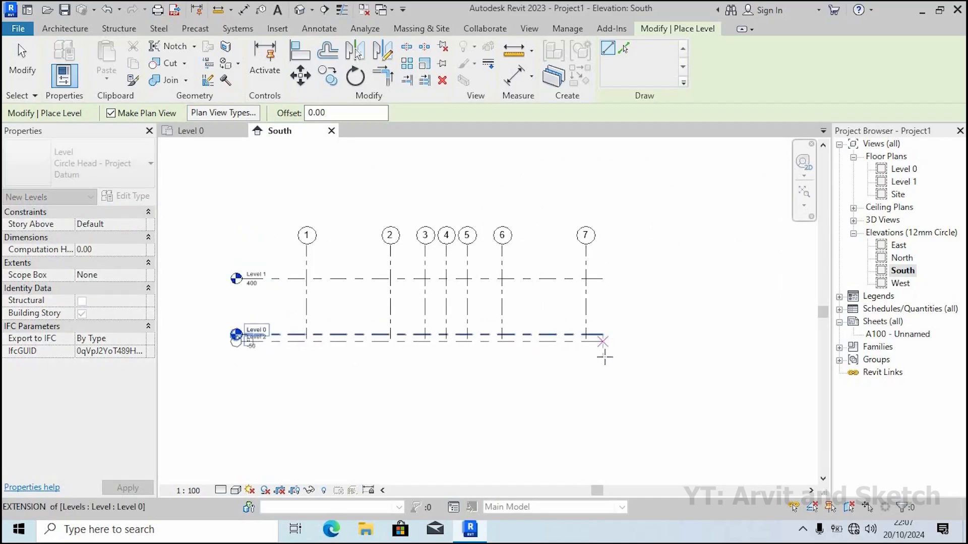
pyautogui.click(606, 358)
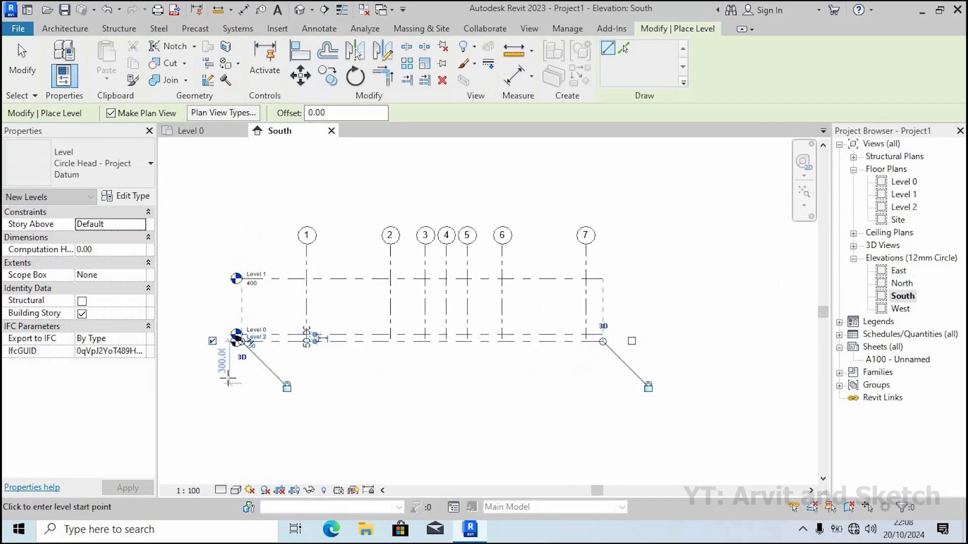
pyautogui.scroll(3, 237, 376)
pyautogui.write('1')
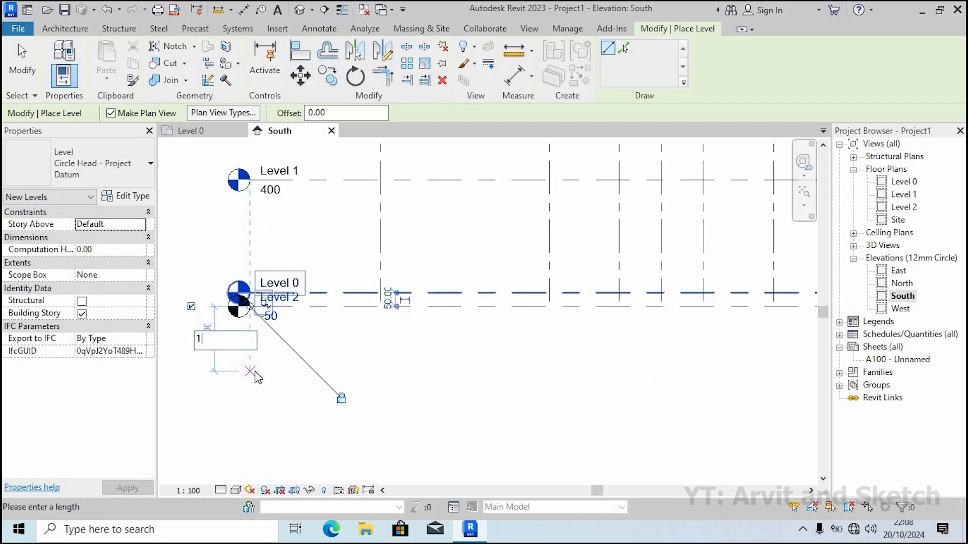
pyautogui.write('50')
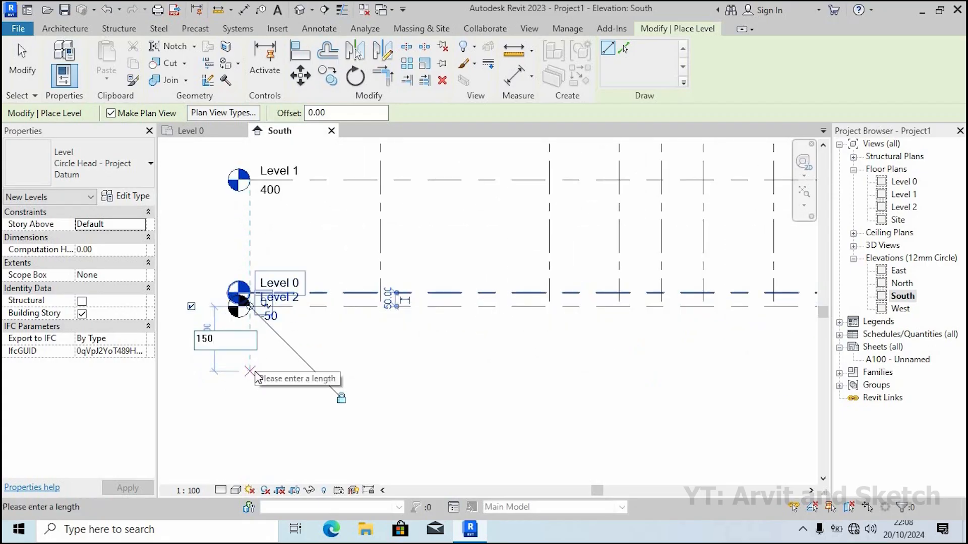
pyautogui.write('0')
pyautogui.press('Return')
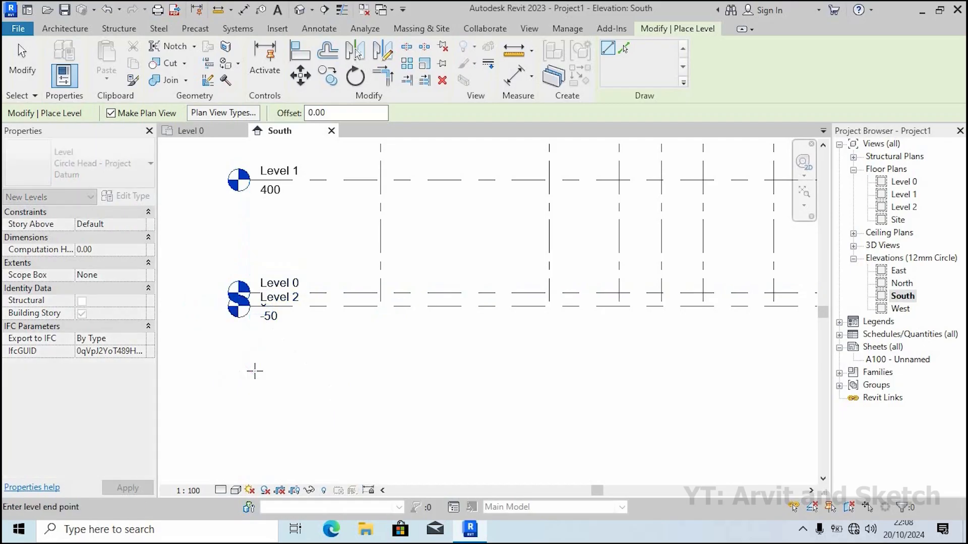
pyautogui.scroll(-3, 227, 370)
pyautogui.scroll(2, 252, 347)
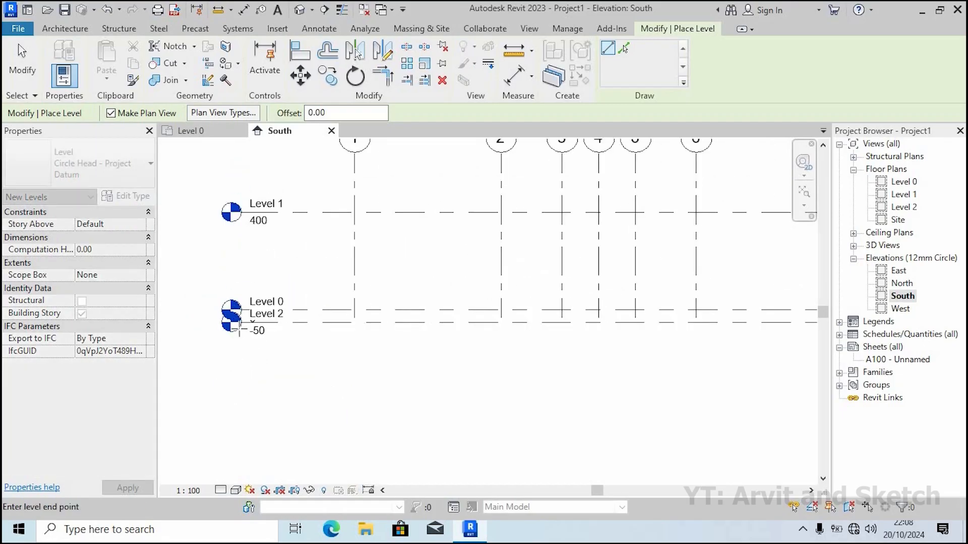
pyautogui.press('Escape')
pyautogui.press('Escape')
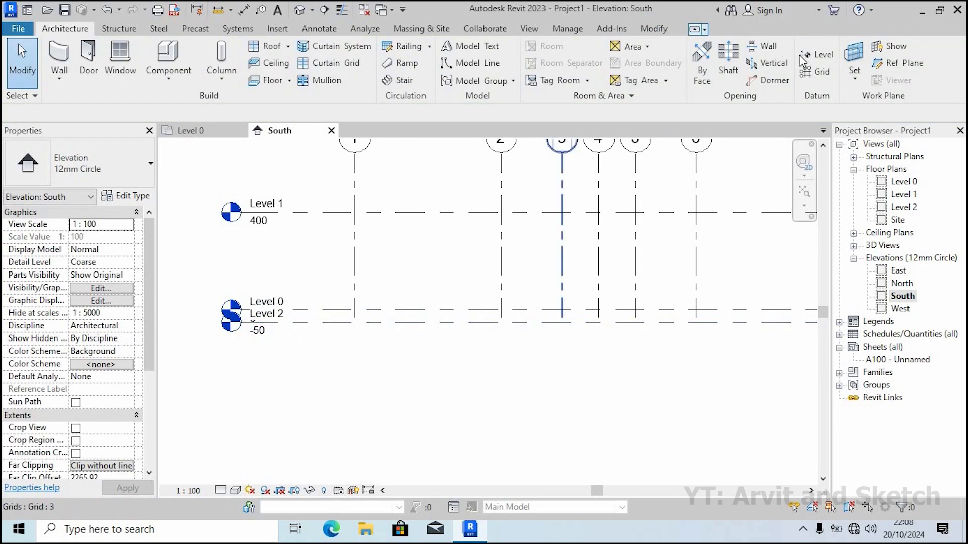
# Draw a new level 150 below Level 2, aligned with both ends of the existing levels
pyautogui.click(809, 56)
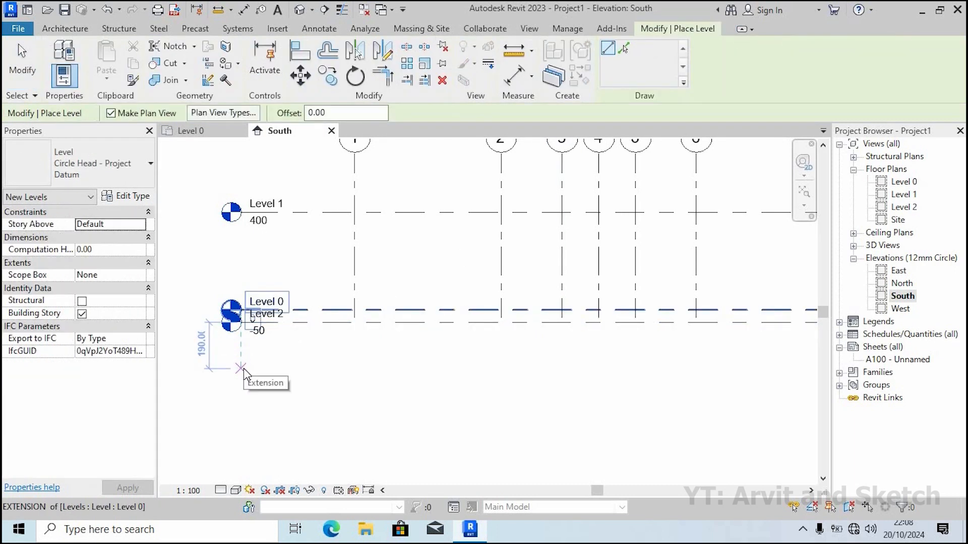
pyautogui.write('150')
pyautogui.press('Return')
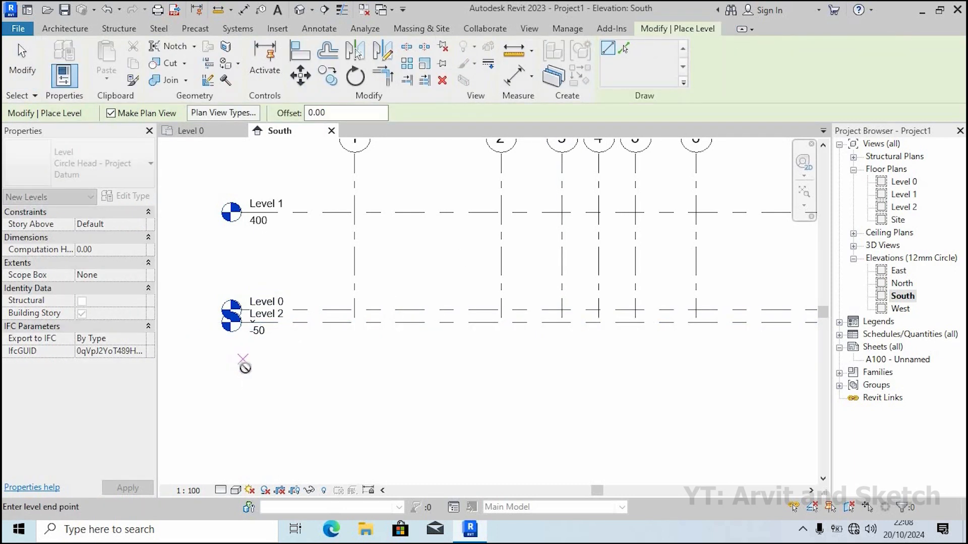
pyautogui.scroll(-2, 354, 371)
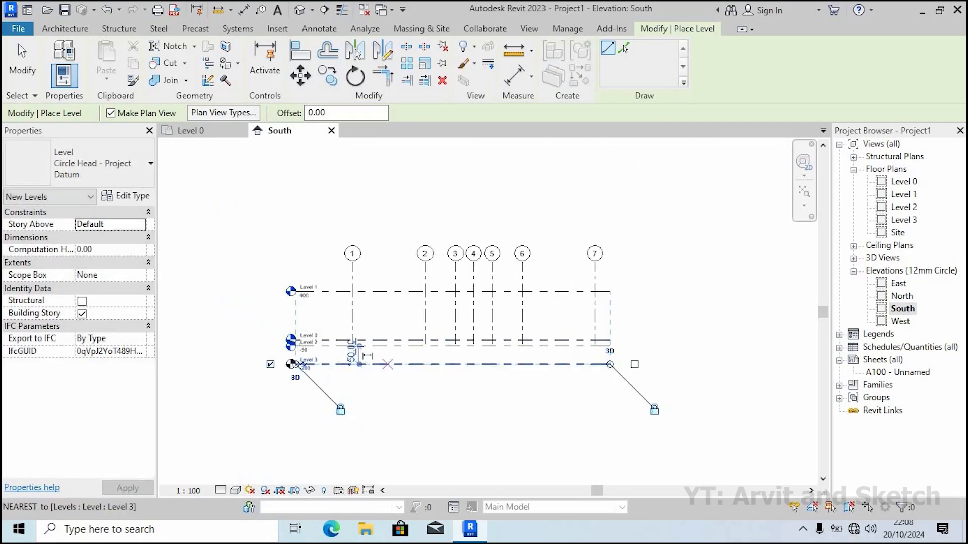
# Draw a new level 150 above Level 0, aligned with both ends of the existing levels
pyautogui.scroll(2, 352, 340)
pyautogui.scroll(1, 328, 342)
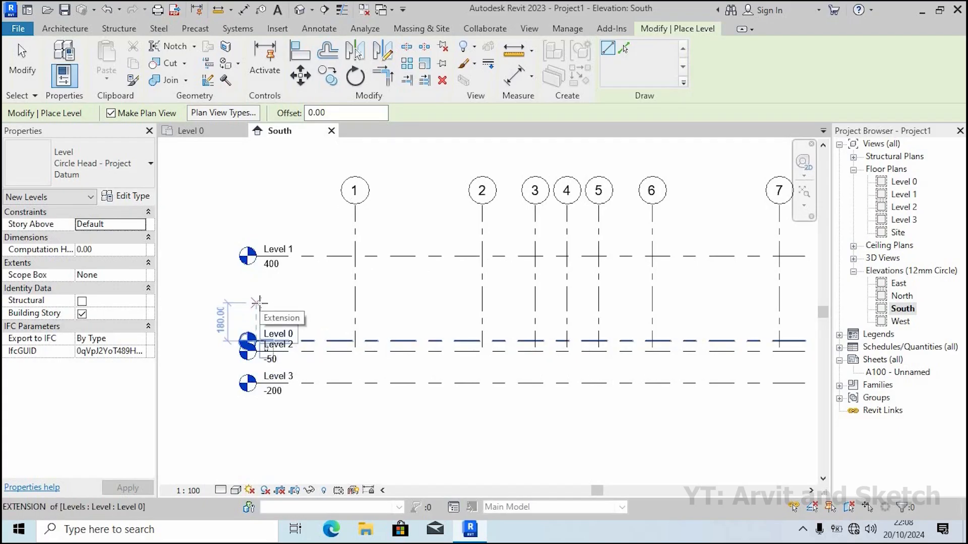
pyautogui.write('150')
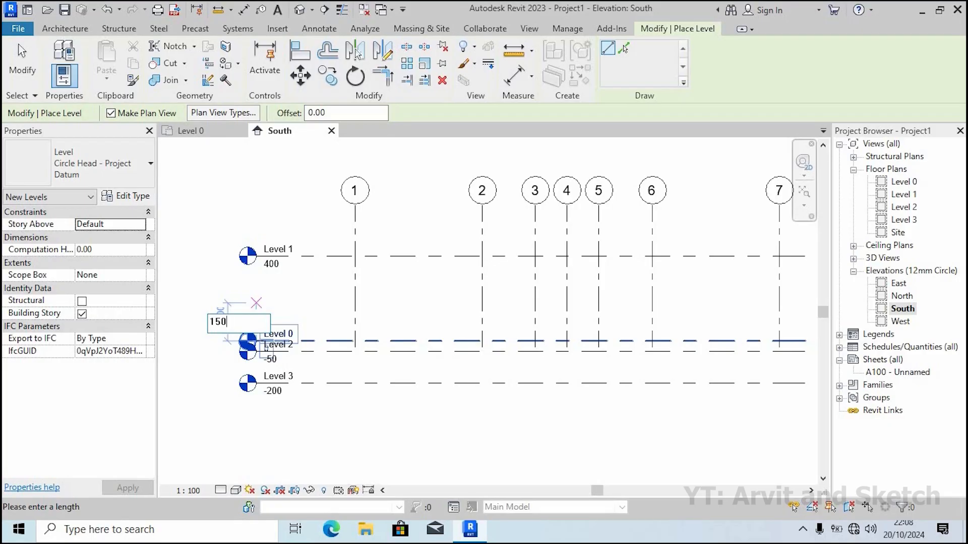
pyautogui.press('Return')
pyautogui.scroll(-3, 322, 304)
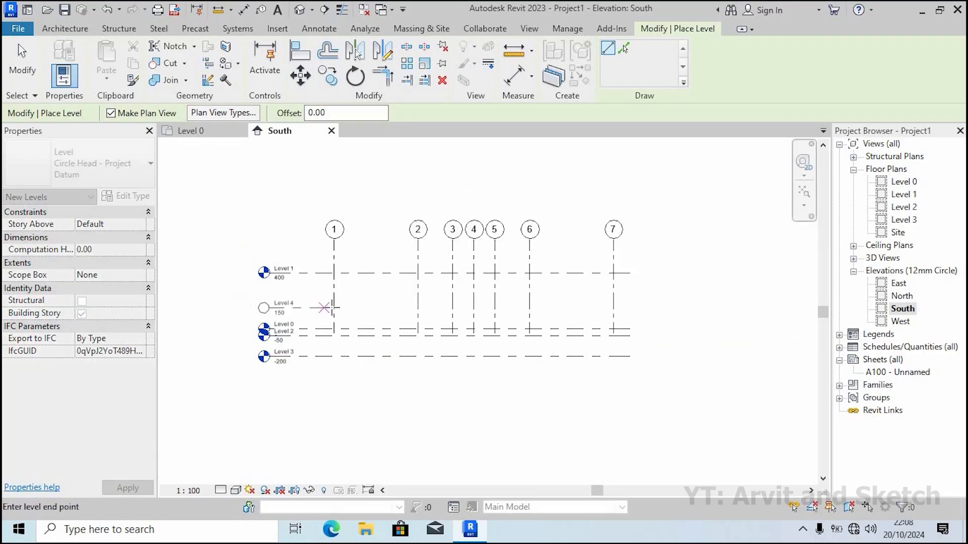
pyautogui.click(503, 305)
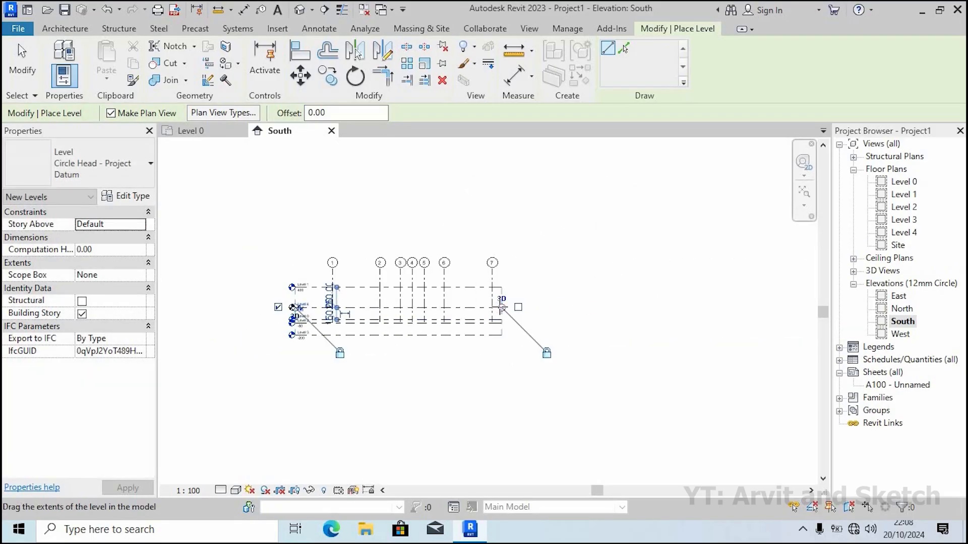
# Move Level 1 straight up by 250
pyautogui.scroll(5, 303, 306)
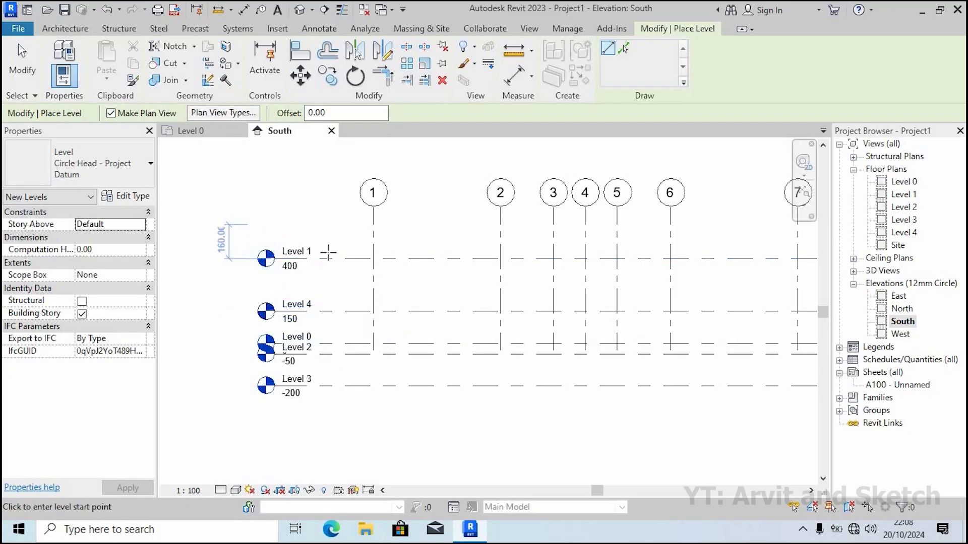
pyautogui.press('Escape')
pyautogui.click(349, 260)
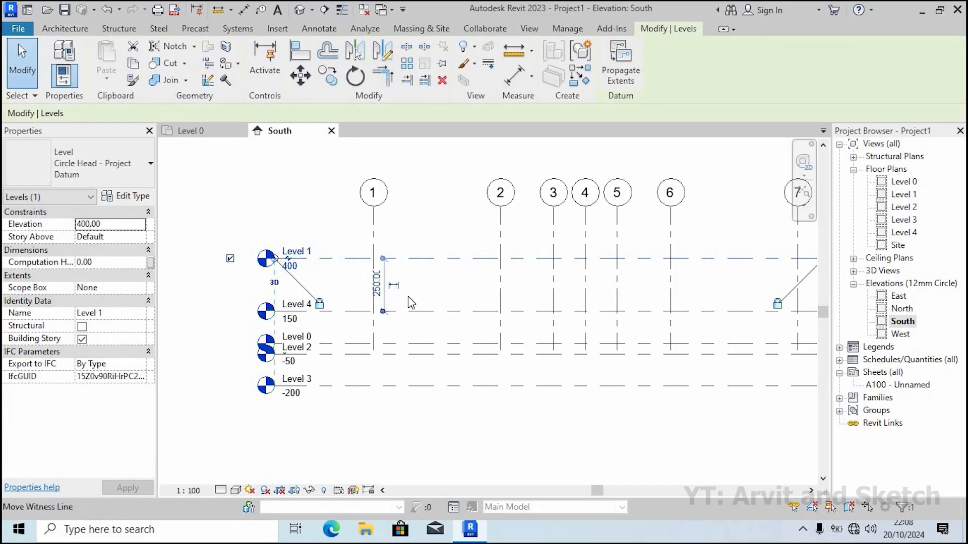
pyautogui.scroll(1, 331, 301)
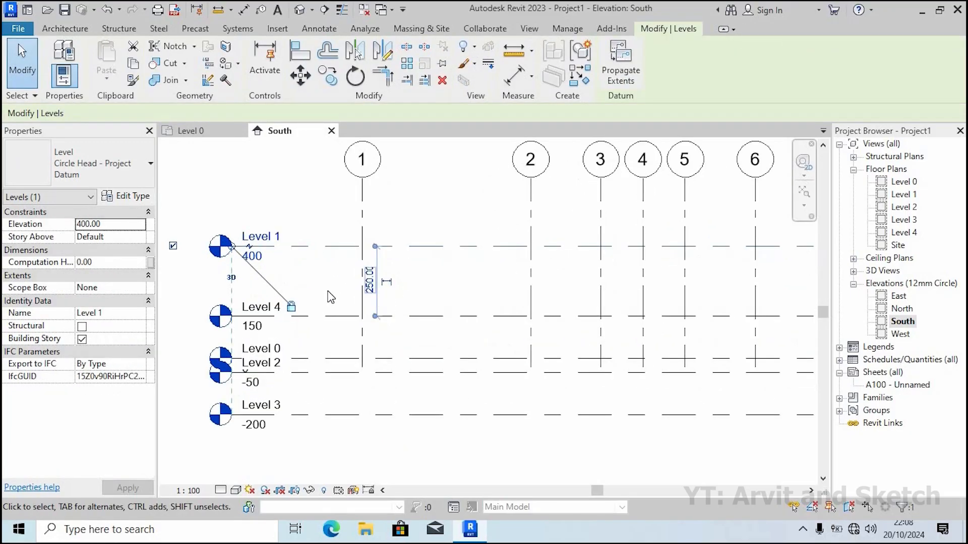
pyautogui.click(302, 78)
pyautogui.click(361, 247)
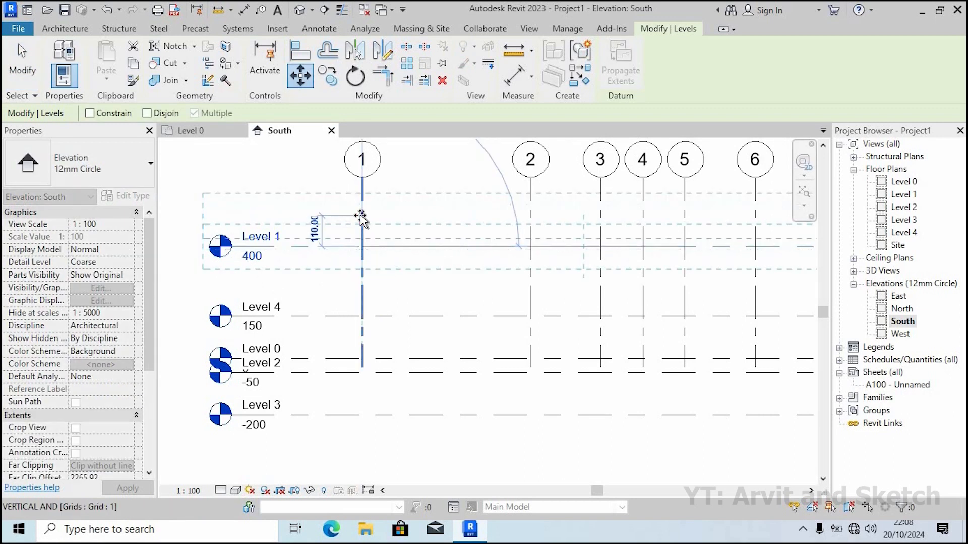
pyautogui.write('25')
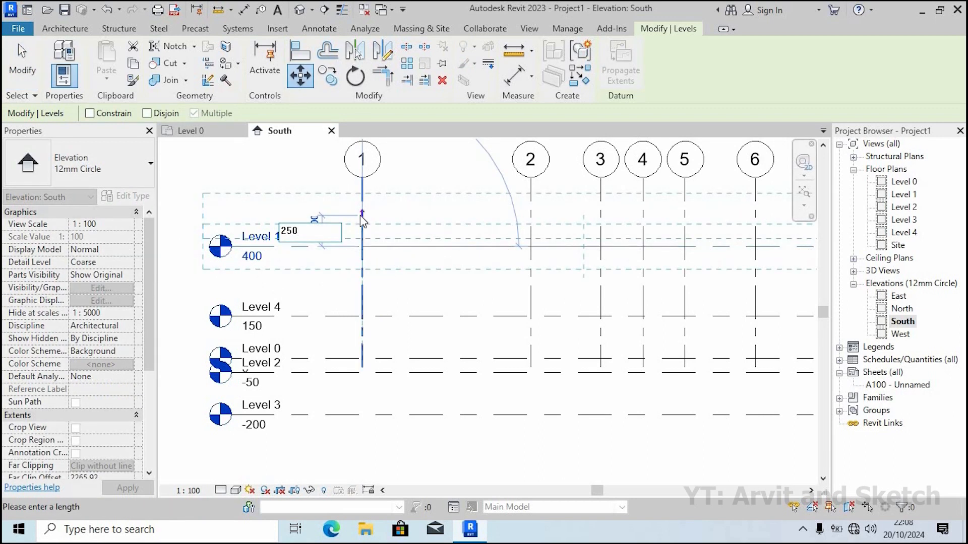
pyautogui.write('0')
pyautogui.press('Return')
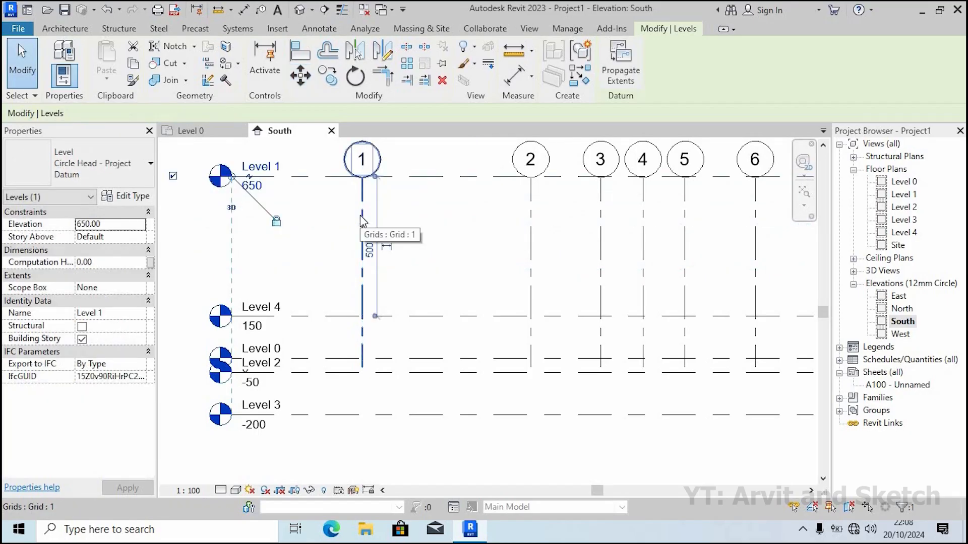
pyautogui.press('Escape')
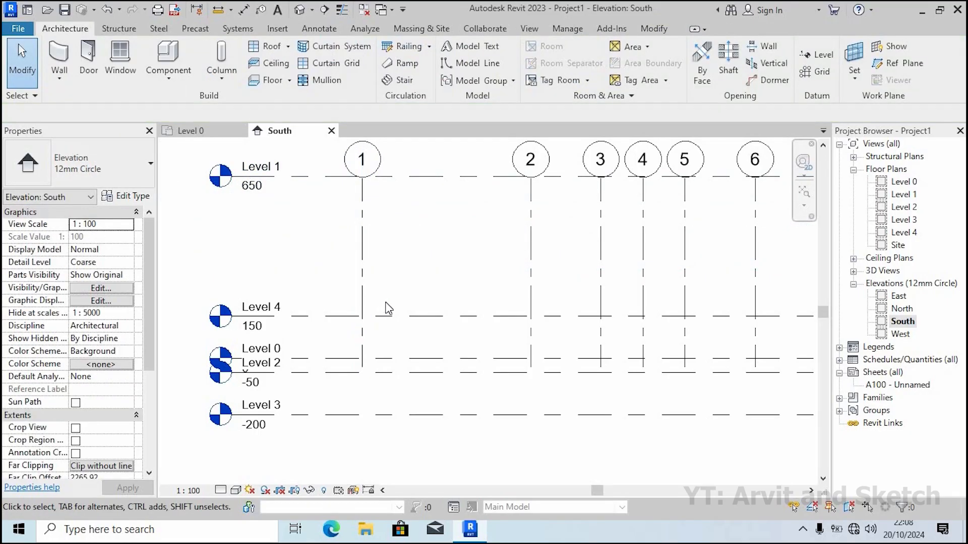
# Draw a new level 500 above Level 1, aligned with both ends of the existing levels
pyautogui.scroll(-2, 379, 290)
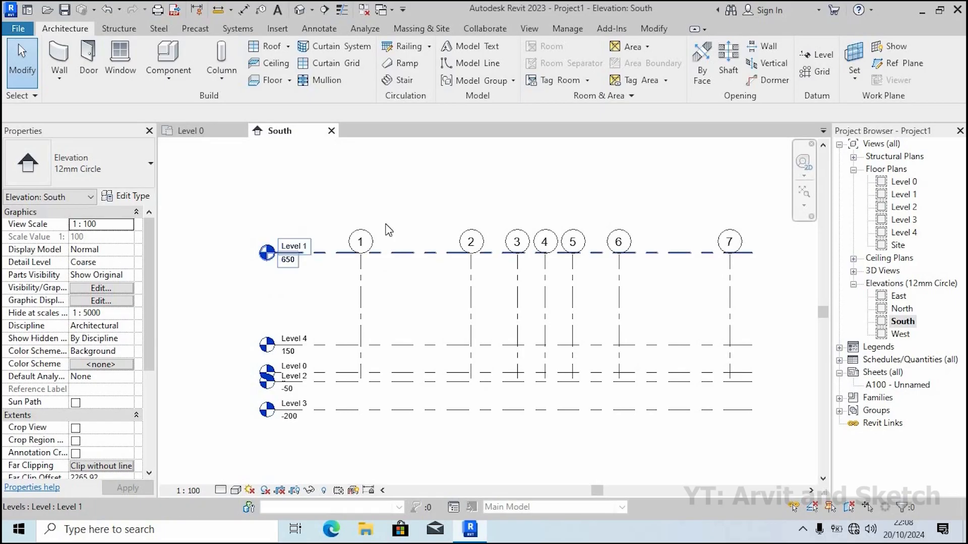
pyautogui.click(805, 54)
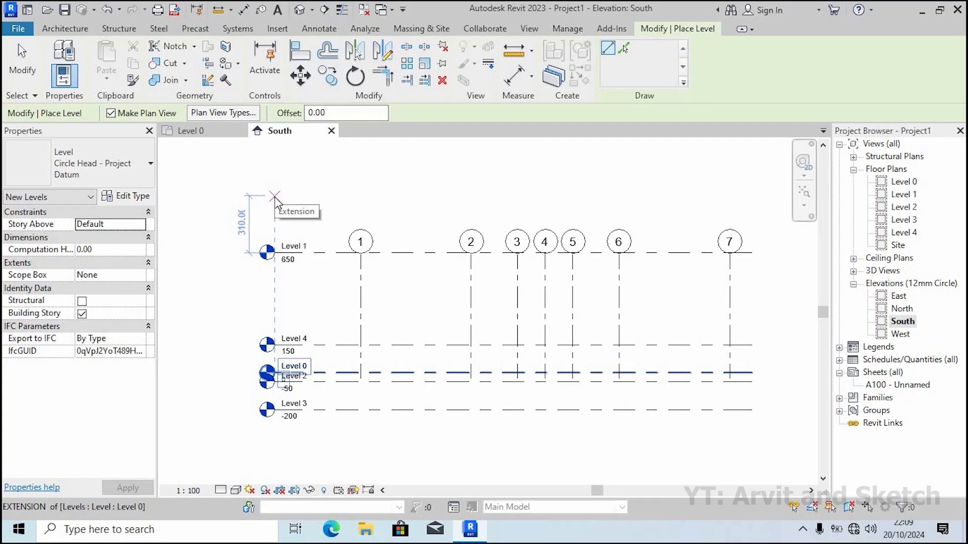
pyautogui.click(274, 160)
pyautogui.scroll(-2, 381, 196)
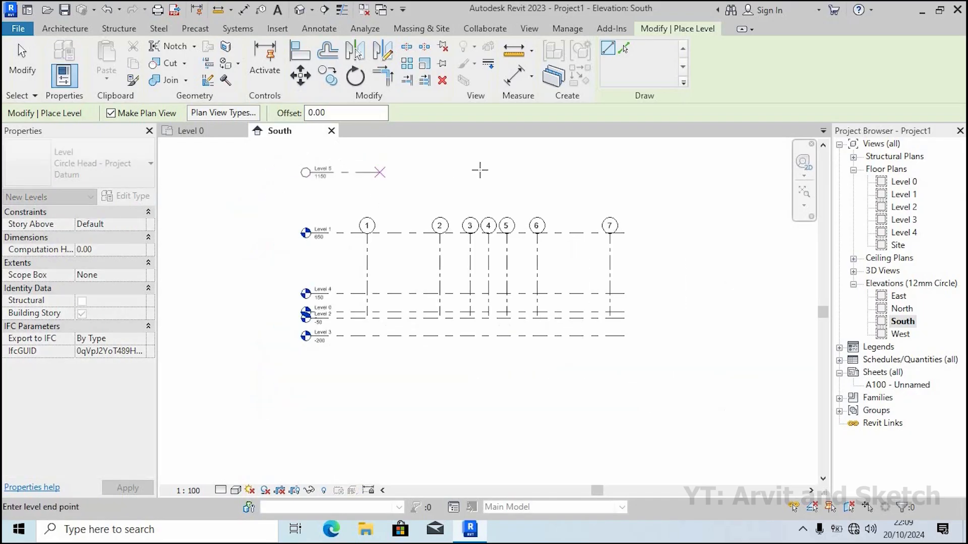
pyautogui.click(623, 165)
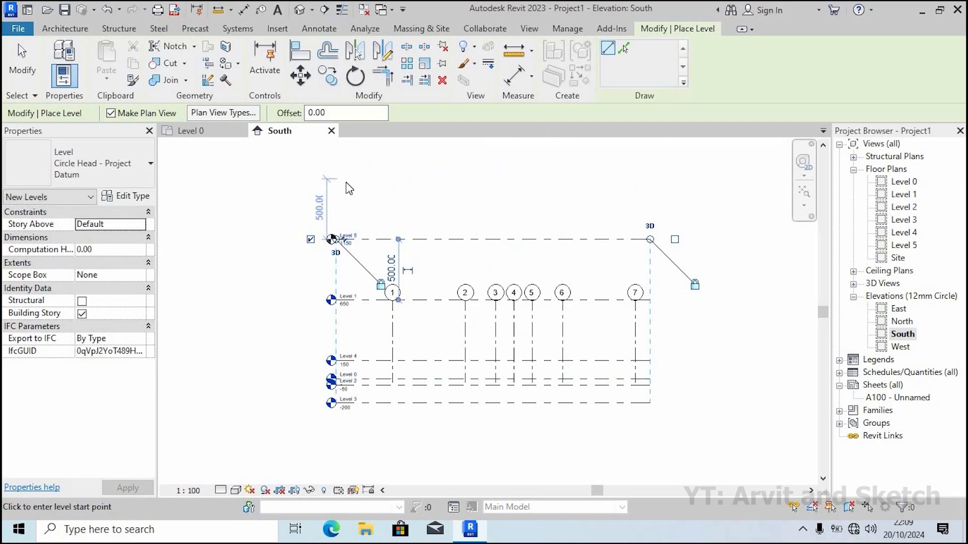
# Draw a new level 300 above Level 5, aligned with both ends of the existing levels
pyautogui.click(340, 203)
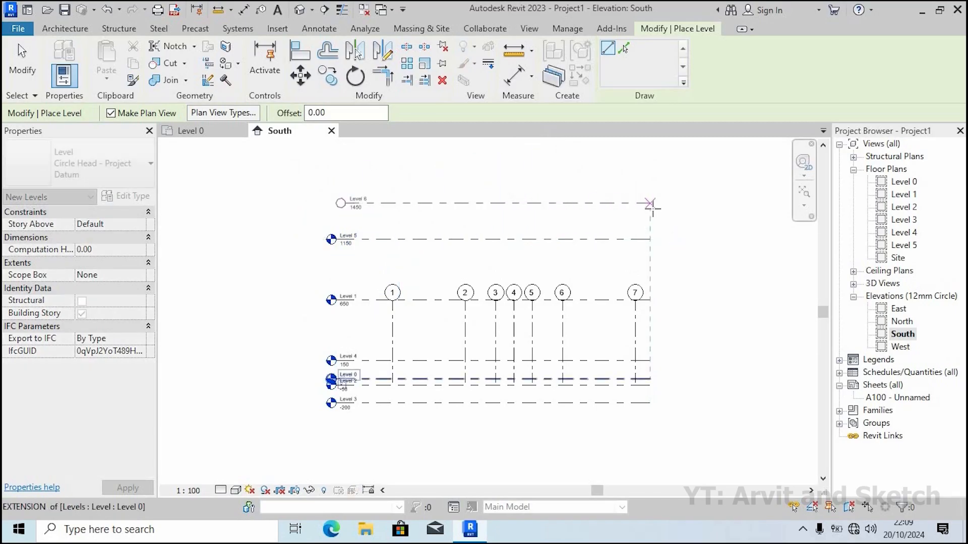
pyautogui.click(652, 208)
pyautogui.scroll(3, 356, 206)
pyautogui.press('Escape')
pyautogui.press('Escape')
pyautogui.click(417, 207)
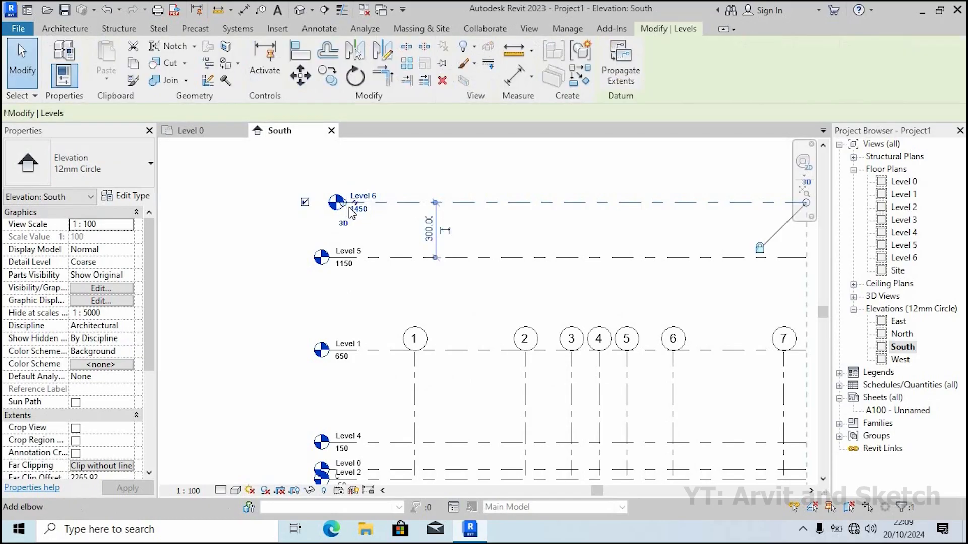
pyautogui.click(252, 232)
# Extend the grid lines' bubble ends above Level 6 and their lower ends below Level 3
pyautogui.scroll(-2, 252, 232)
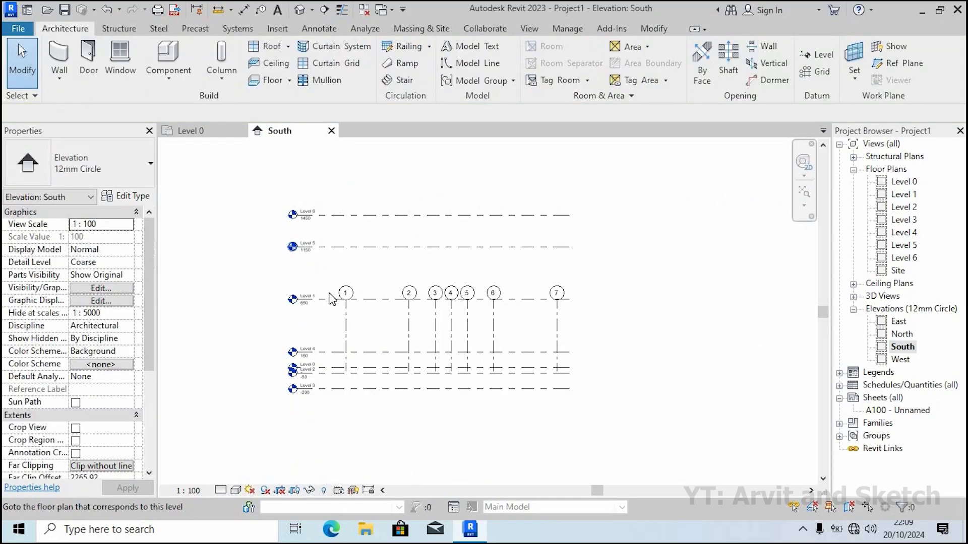
pyautogui.click(346, 334)
pyautogui.scroll(-1, 350, 228)
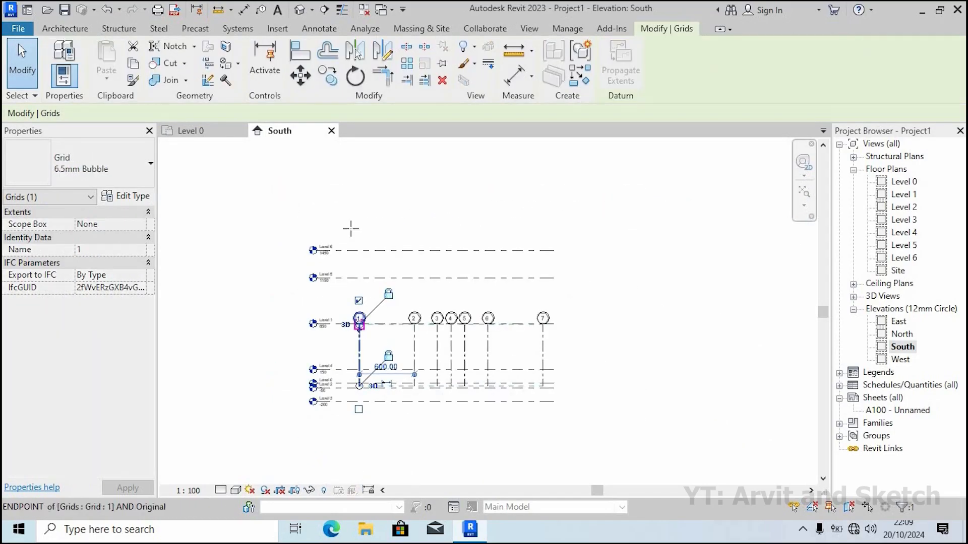
pyautogui.moveTo(351, 229); pyautogui.dragTo(358, 231)
pyautogui.moveTo(360, 387); pyautogui.dragTo(358, 432)
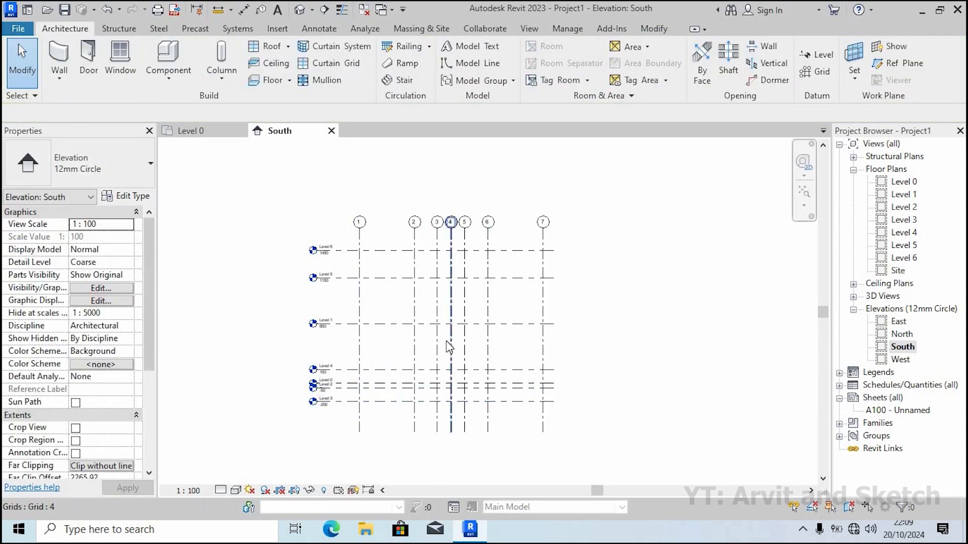
pyautogui.scroll(1, 451, 353)
pyautogui.click(803, 192)
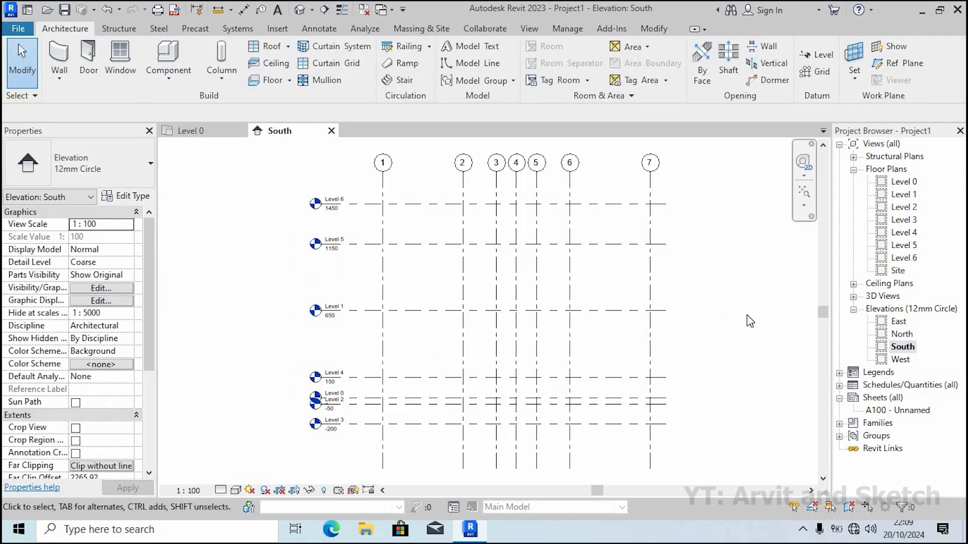
# Rename Level 3 as Pondasi and rename its corresponding views too
pyautogui.scroll(1, 343, 452)
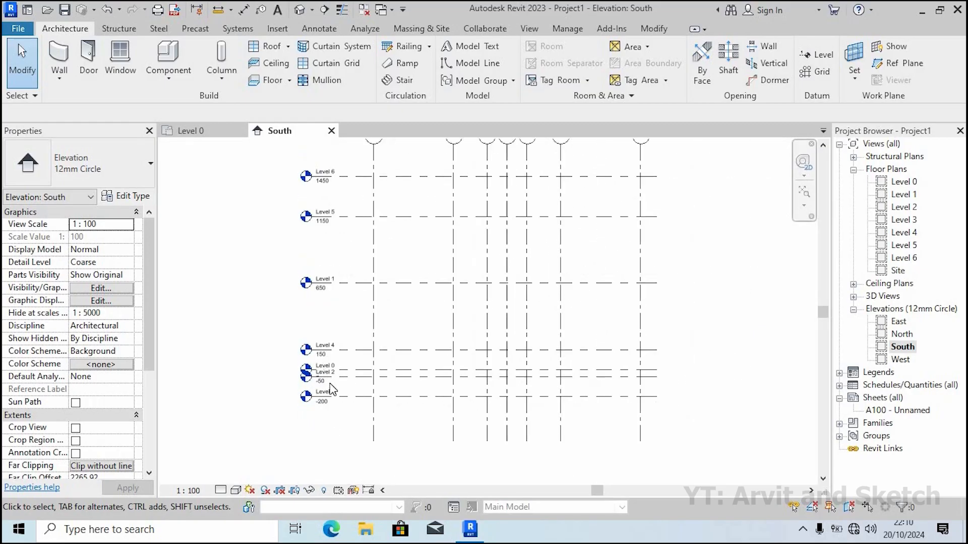
pyautogui.scroll(3, 306, 349)
pyautogui.scroll(-1, 325, 305)
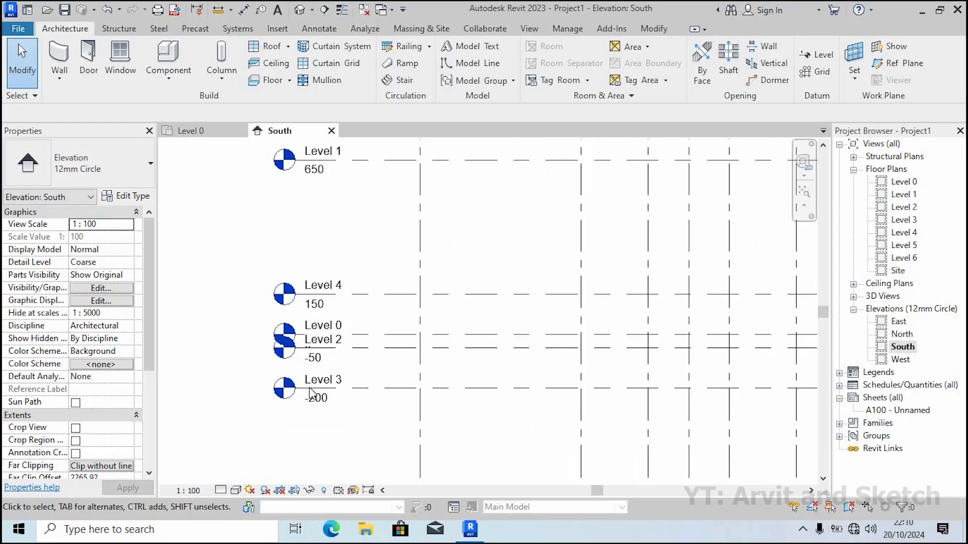
pyautogui.scroll(3, 328, 385)
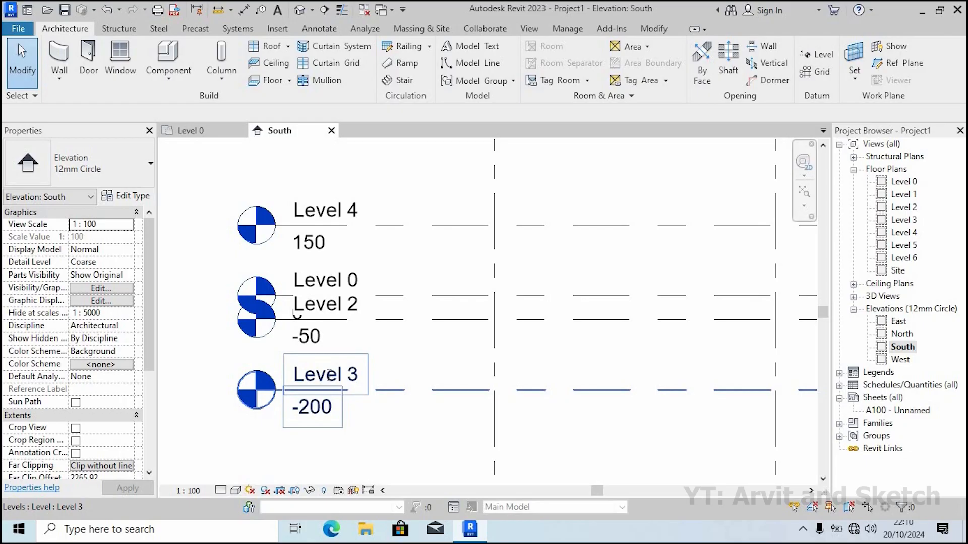
pyautogui.doubleClick(329, 375)
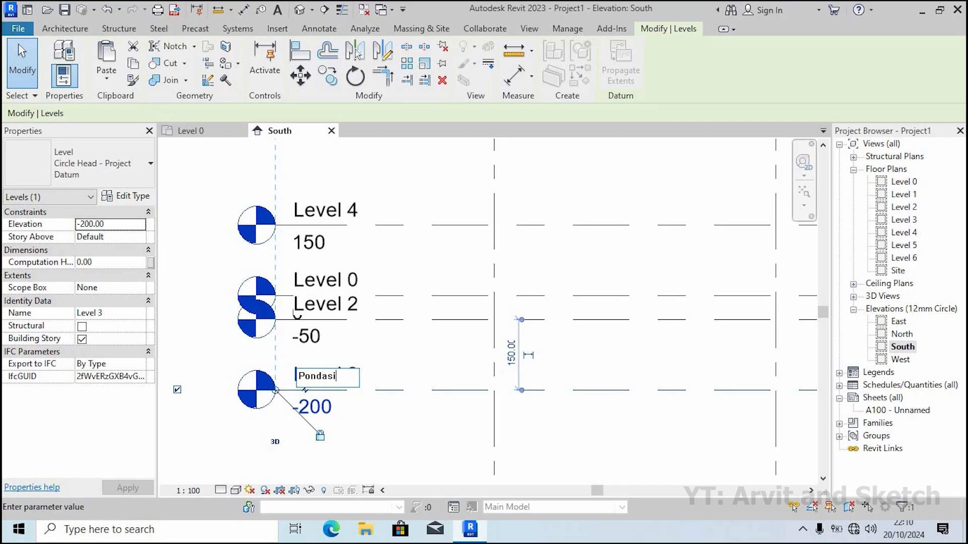
pyautogui.press('Return')
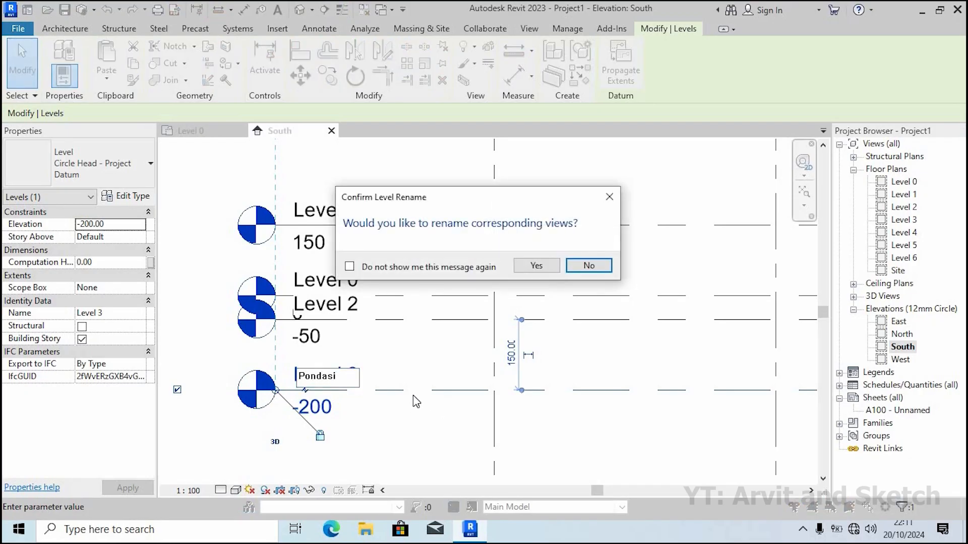
pyautogui.click(535, 266)
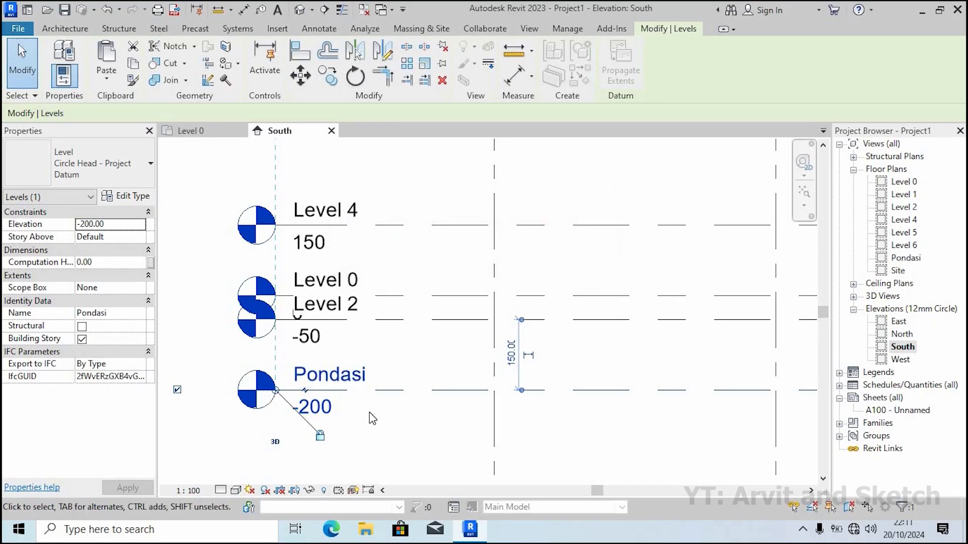
# Rename Level 2 as Sloof Beton, including its corresponding views
pyautogui.moveTo(379, 356); pyautogui.dragTo(446, 395, button='middle')
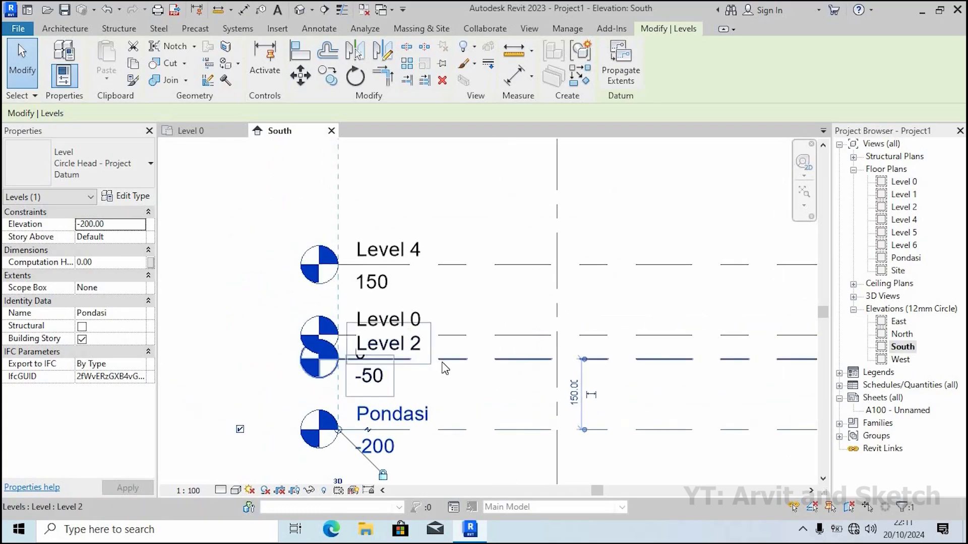
pyautogui.doubleClick(409, 348)
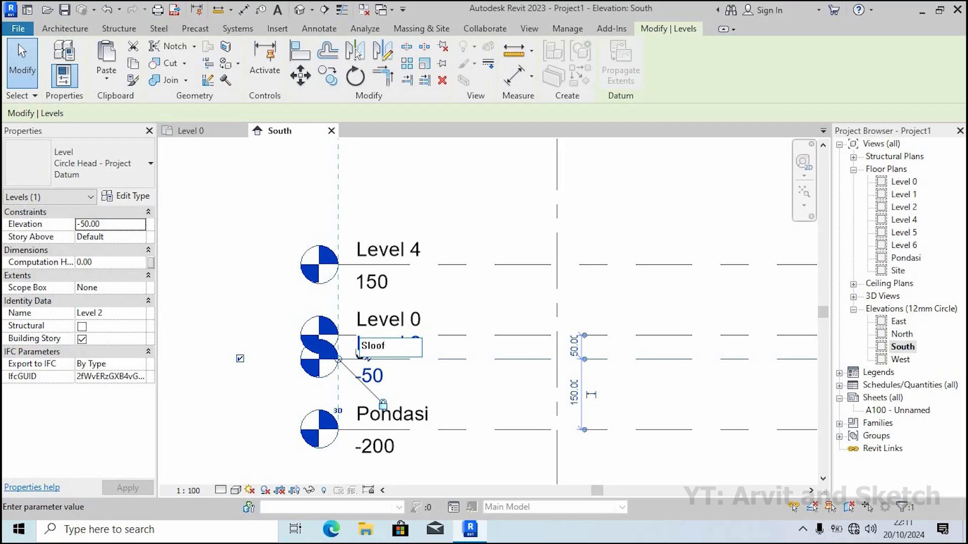
pyautogui.press('Return')
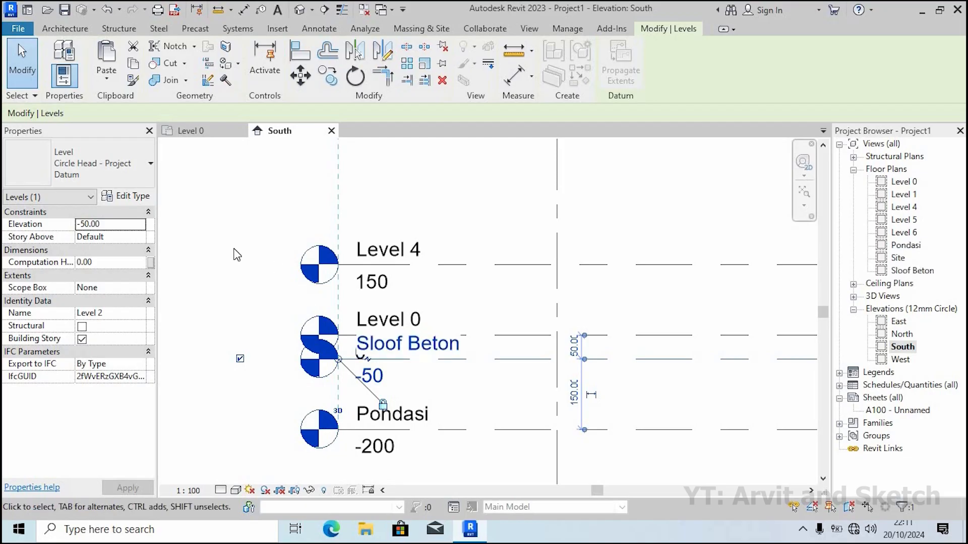
# Rename Level 0 as Lantai Dasar, including its corresponding views
pyautogui.scroll(2, 353, 373)
pyautogui.scroll(-4, 348, 368)
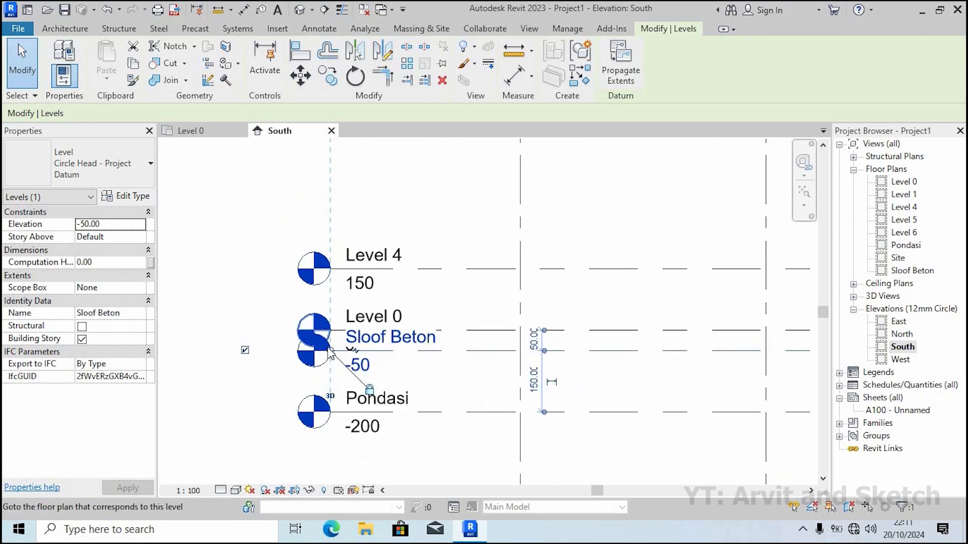
pyautogui.scroll(1, 352, 322)
pyautogui.click(355, 321)
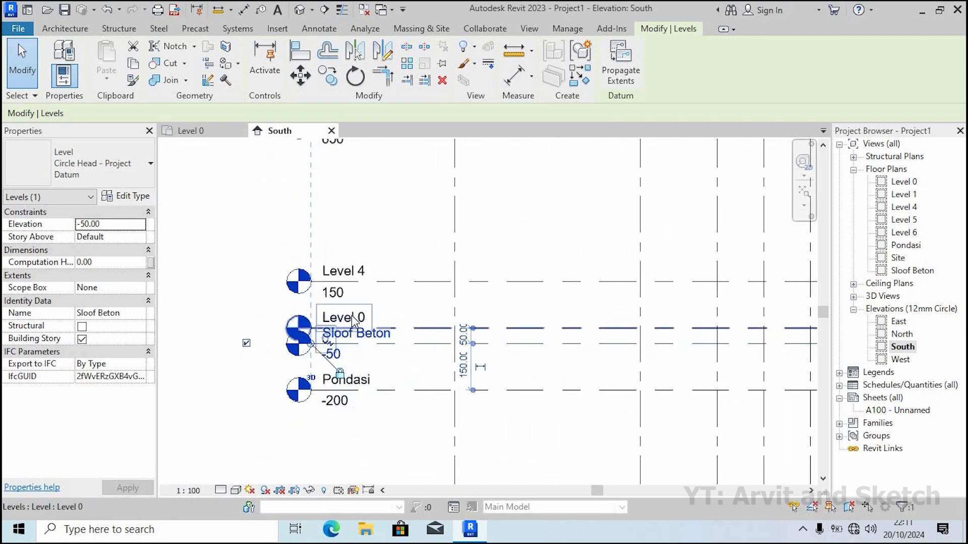
pyautogui.click(353, 316)
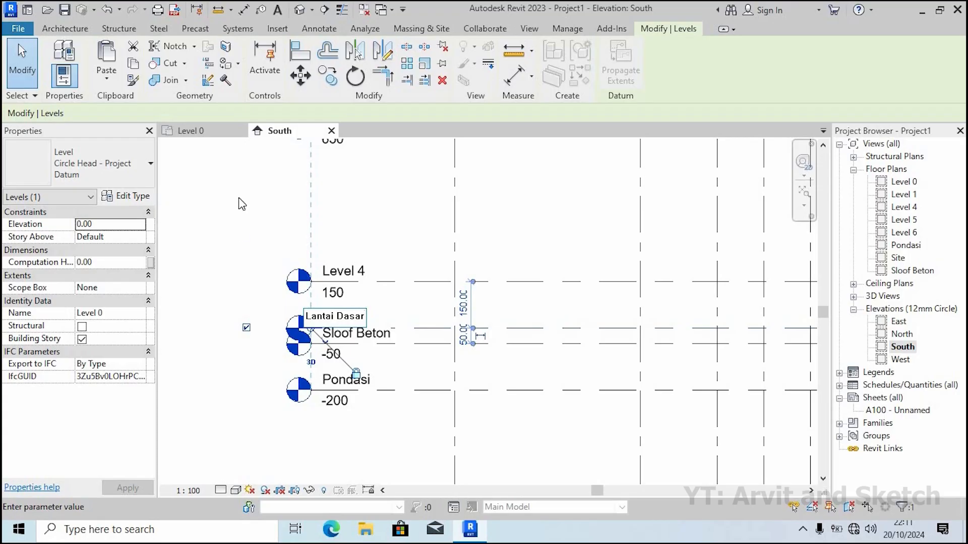
pyautogui.write('Lantai Dasar')
pyautogui.press('Return')
# Rename Level 4 as Base Plate, including its corresponding views
pyautogui.scroll(-2, 377, 342)
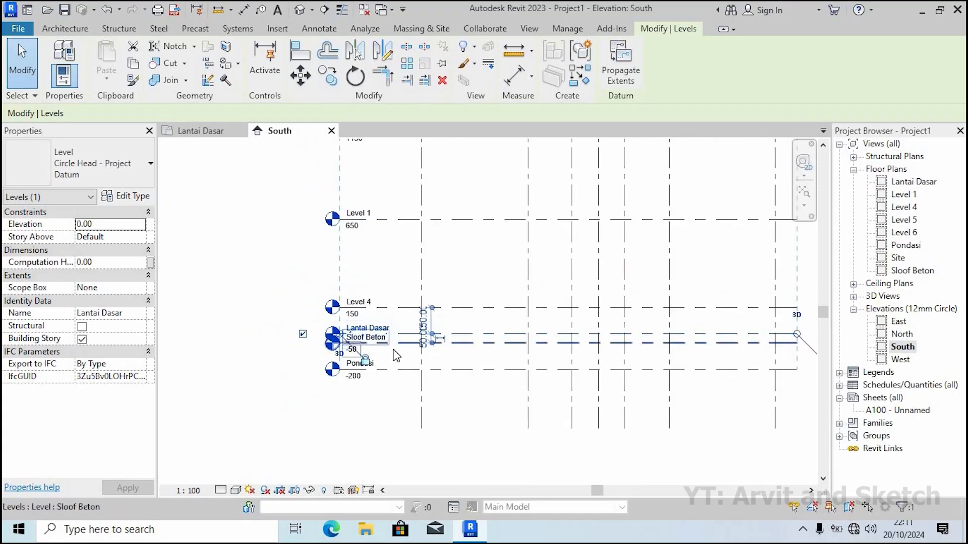
pyautogui.scroll(3, 355, 316)
pyautogui.doubleClick(348, 314)
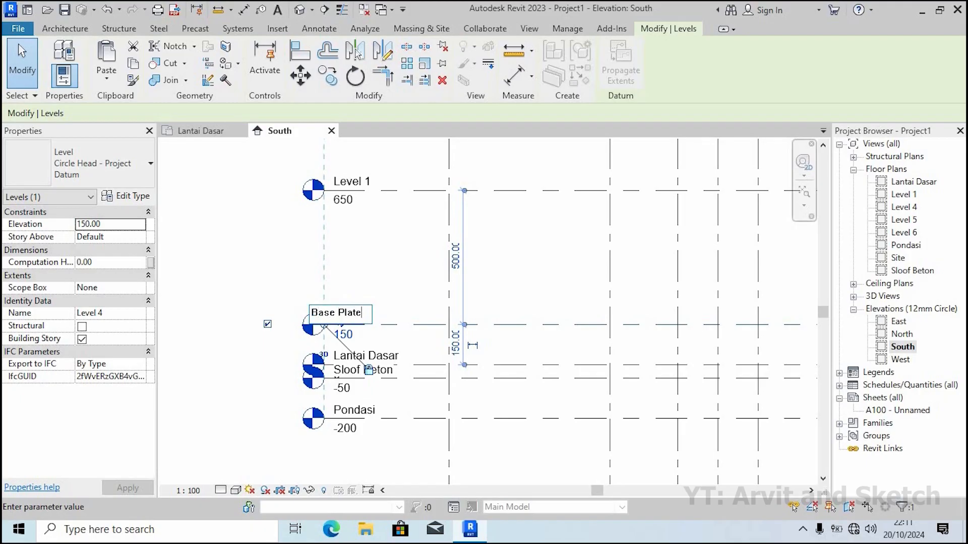
pyautogui.write('Base Plate')
pyautogui.press('Return')
pyautogui.scroll(-2, 330, 274)
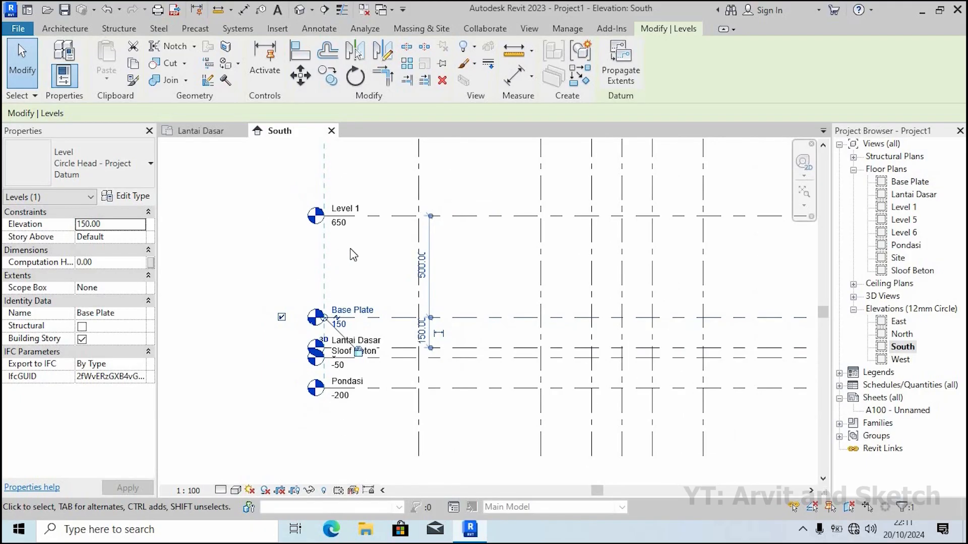
pyautogui.scroll(2, 368, 302)
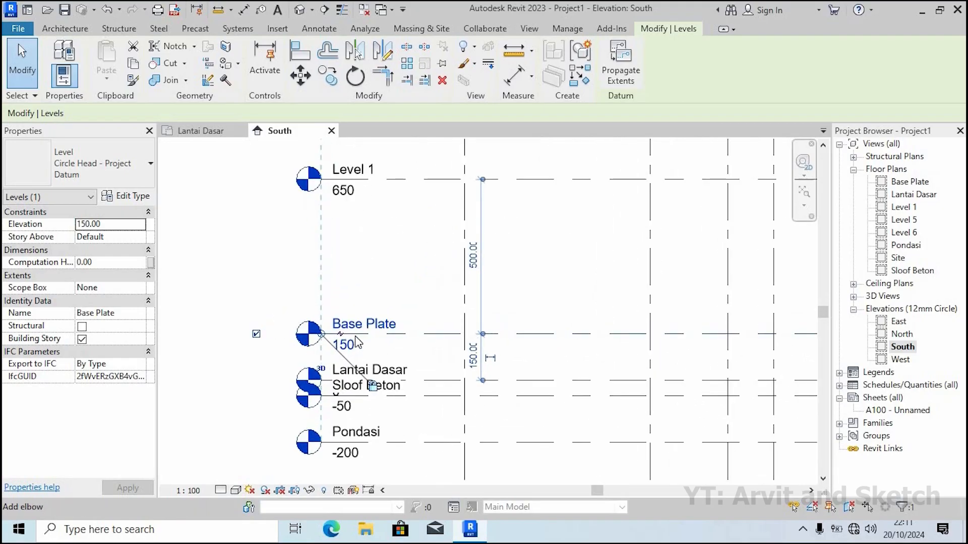
pyautogui.scroll(-3, 374, 287)
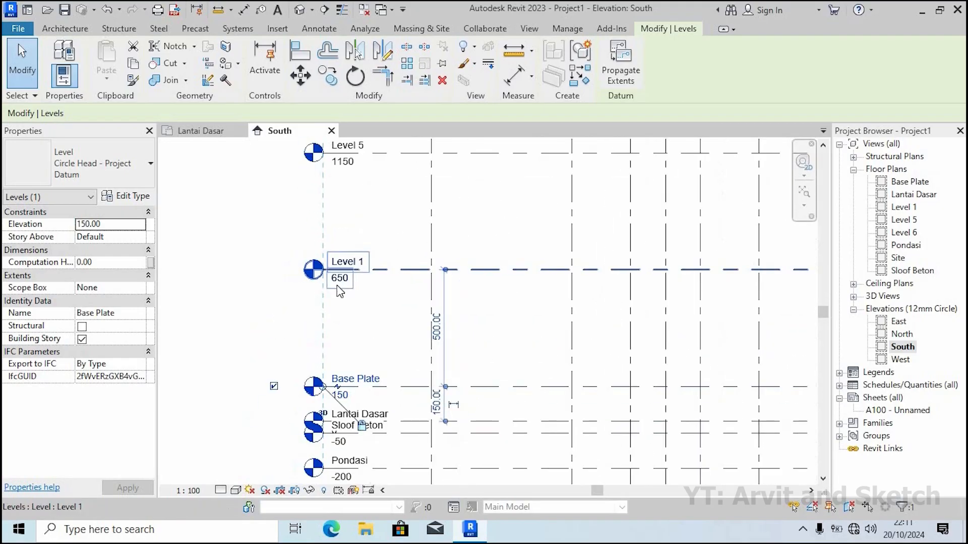
pyautogui.scroll(2, 353, 222)
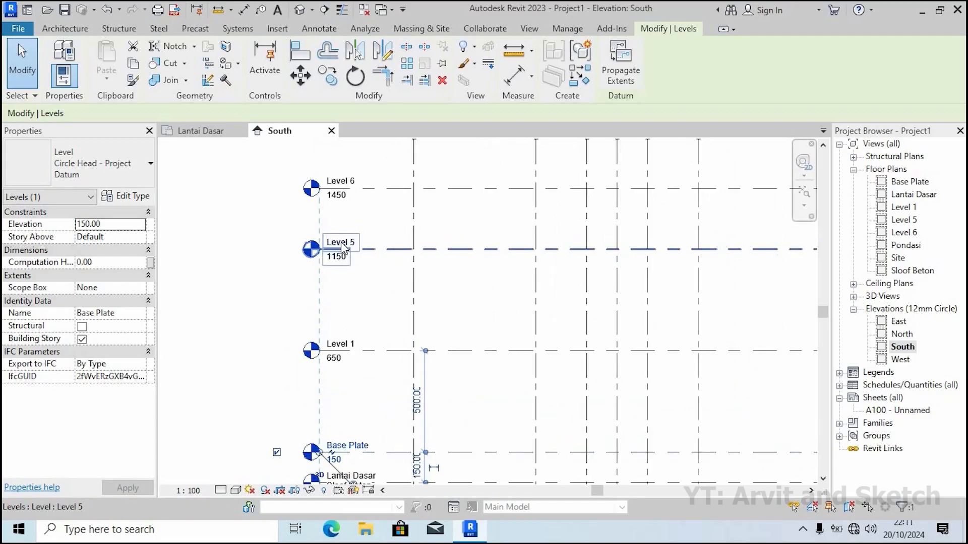
# Rename Level 5 as Level 2 and Level 6 as Level 3, including their corresponding views
pyautogui.doubleClick(341, 238)
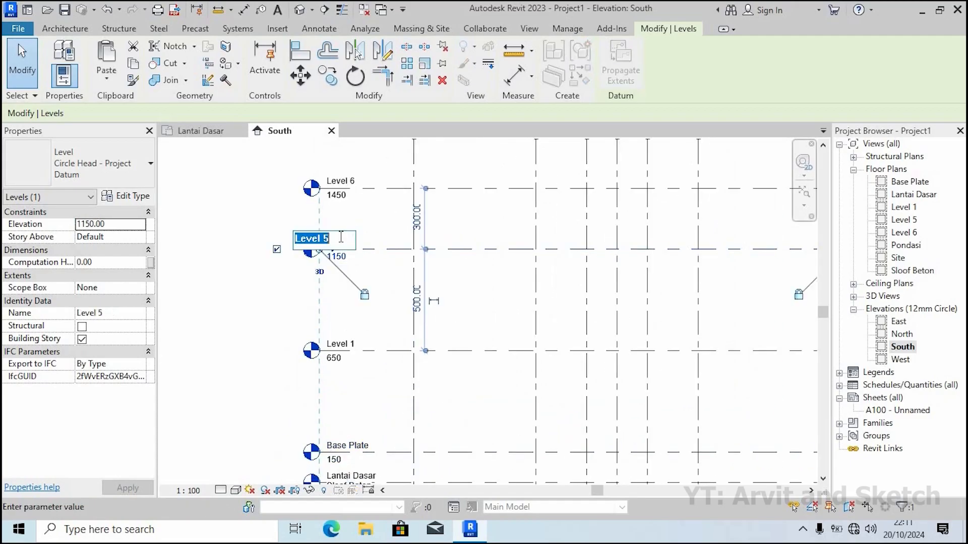
pyautogui.click(304, 214)
pyautogui.click(346, 187)
pyautogui.click(346, 179)
pyautogui.click(346, 180)
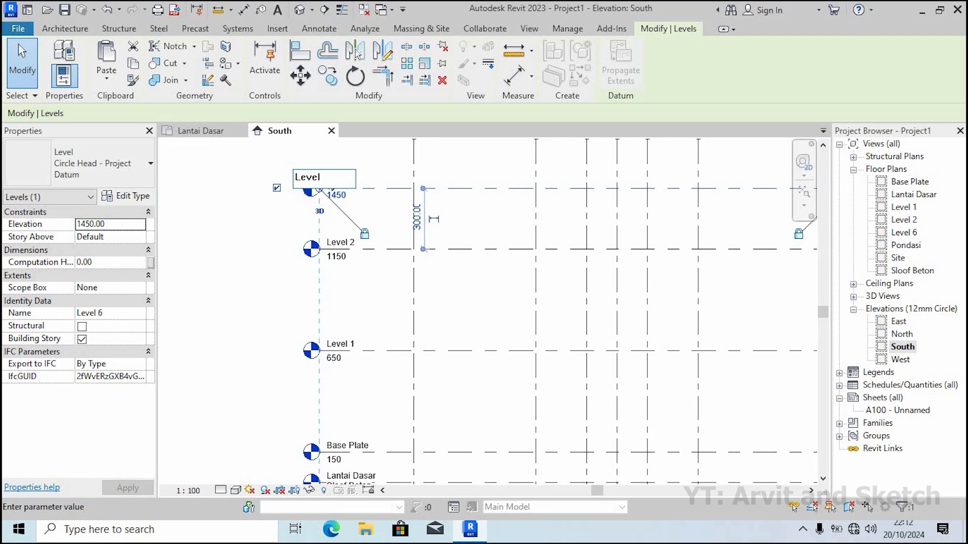
pyautogui.write('3')
pyautogui.click(255, 276)
# Rename the uppermost level, Level 3, as Atap, including its corresponding views
pyautogui.scroll(-2, 294, 286)
pyautogui.scroll(3, 318, 237)
pyautogui.click(327, 212)
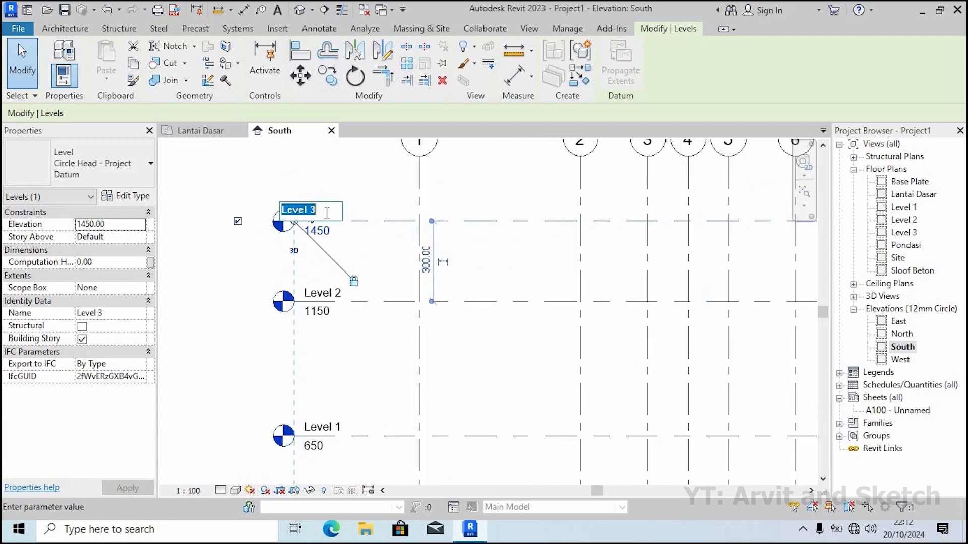
pyautogui.click(329, 208)
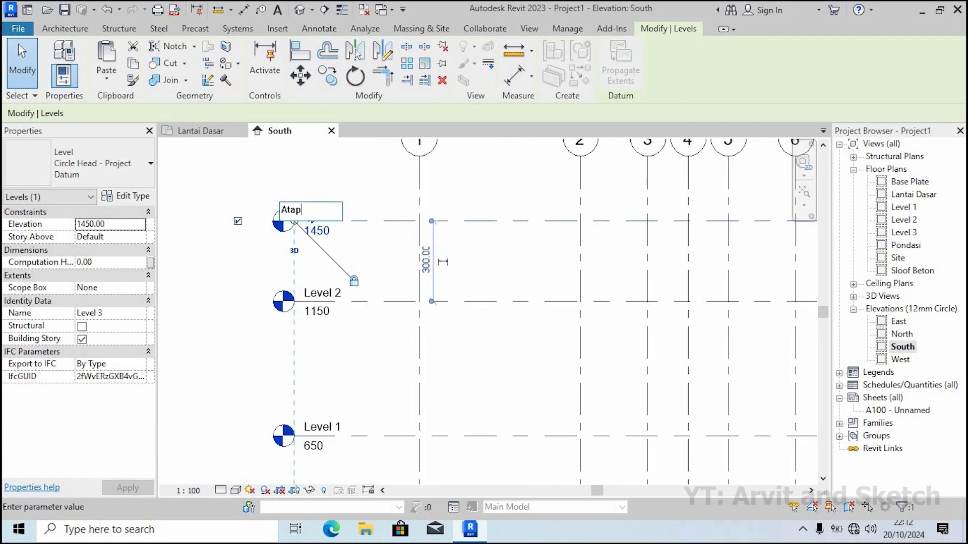
pyautogui.write('Atap')
pyautogui.press('Return')
pyautogui.click(804, 194)
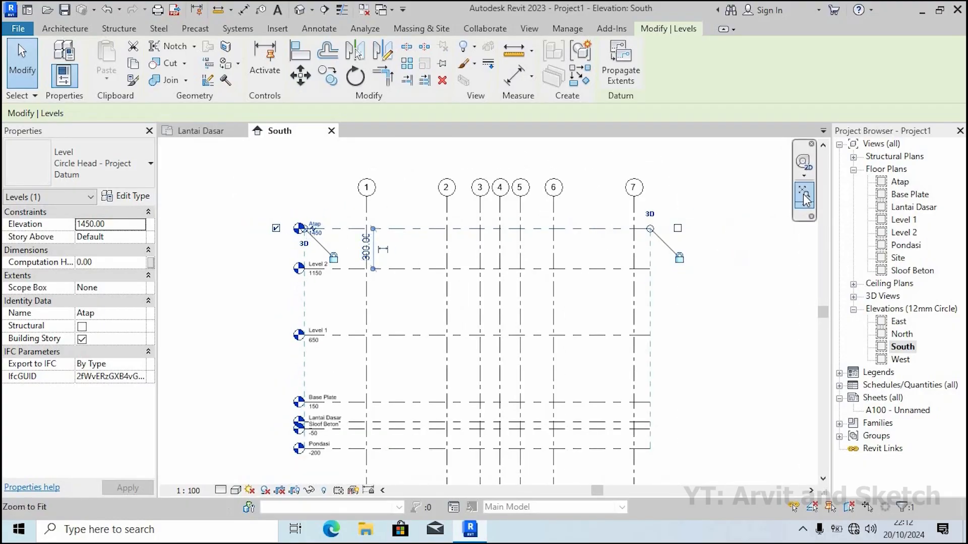
pyautogui.click(760, 347)
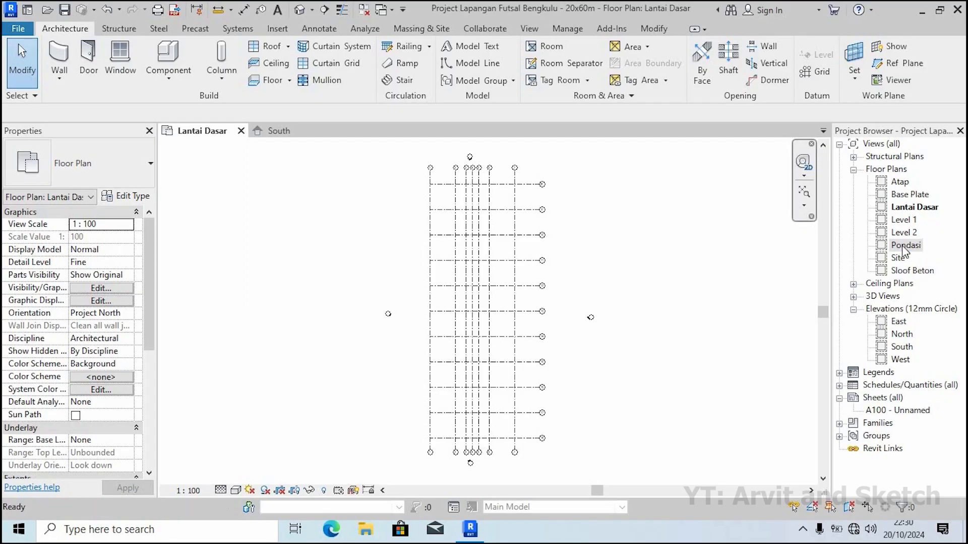
# Open the Pondasi floor plan and set up structural column placement with vertical columns
pyautogui.doubleClick(905, 245)
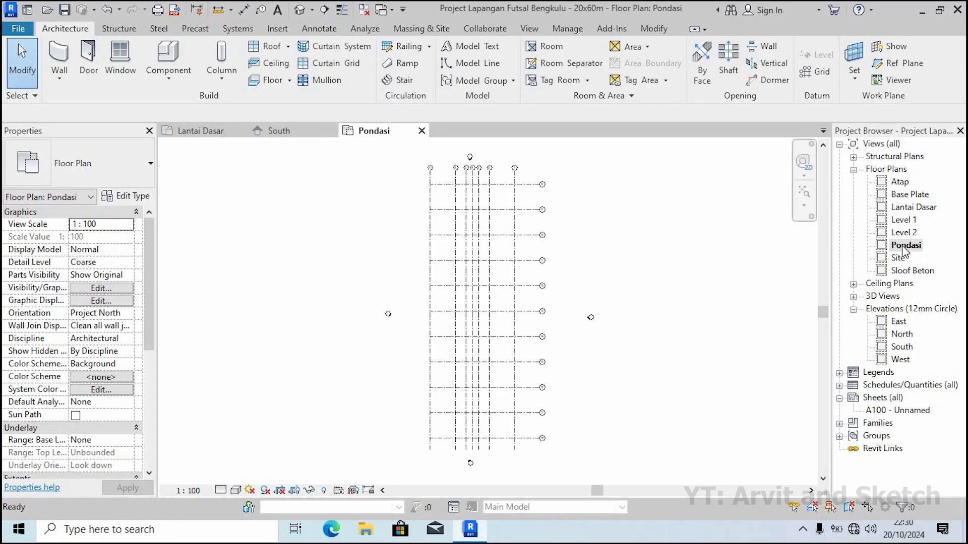
pyautogui.click(222, 64)
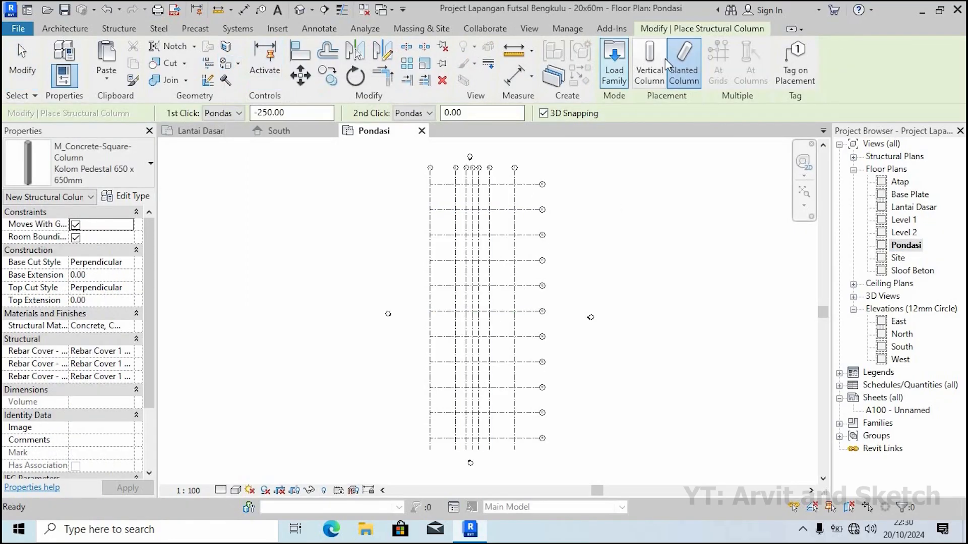
pyautogui.click(650, 66)
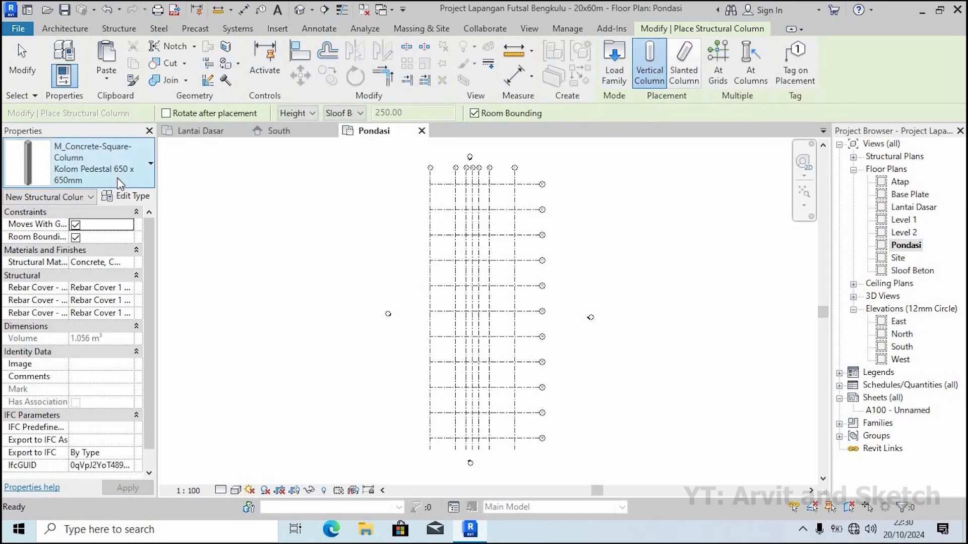
# Duplicate the Kolom Pedestal 650 x 650mm column type as Kolom Pedestal 650 x 650mm - 2
pyautogui.click(121, 198)
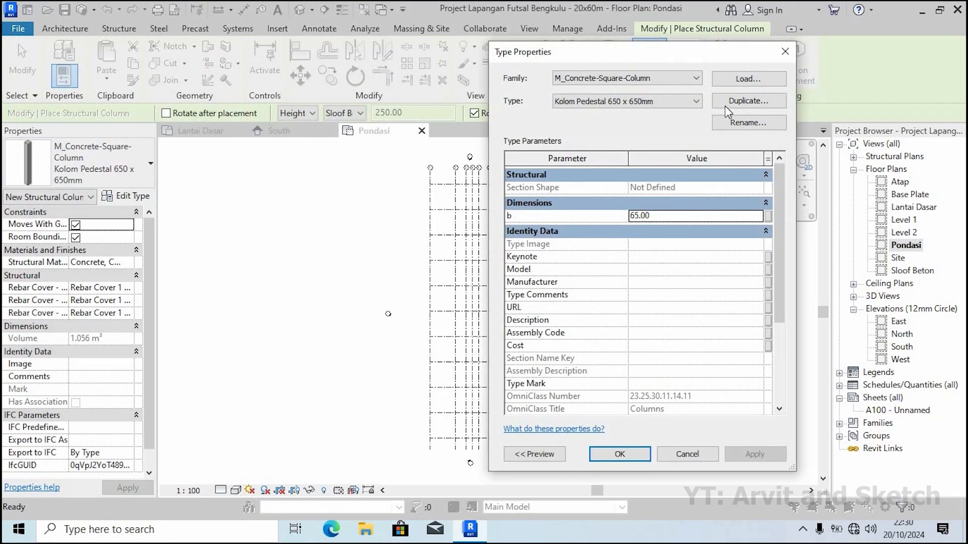
pyautogui.click(739, 102)
pyautogui.click(658, 251)
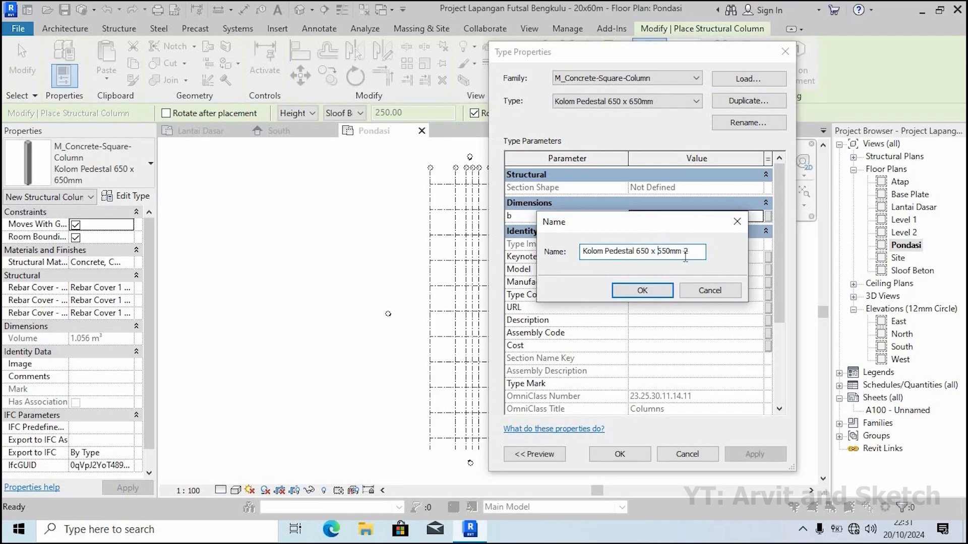
pyautogui.moveTo(690, 252); pyautogui.dragTo(545, 260)
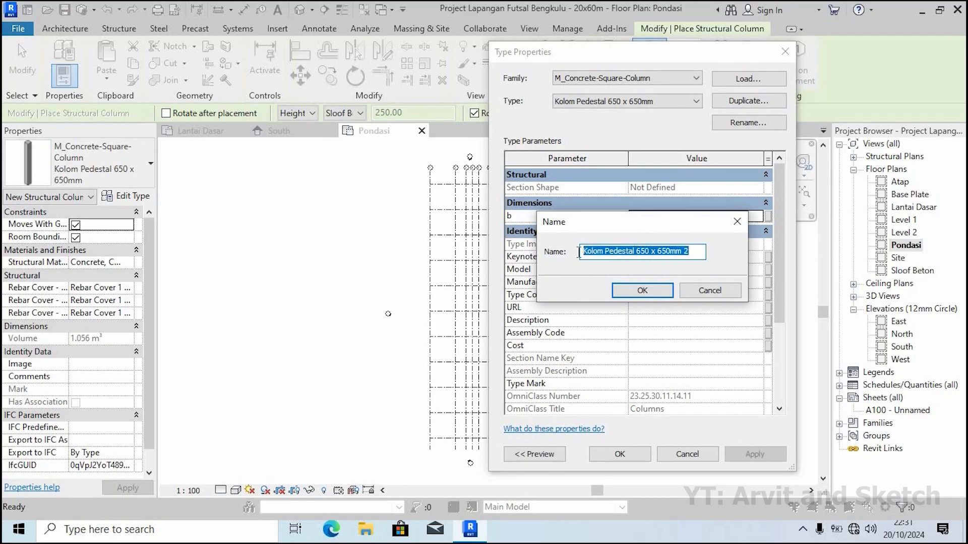
pyautogui.moveTo(635, 251); pyautogui.dragTo(498, 249)
pyautogui.write('Kol')
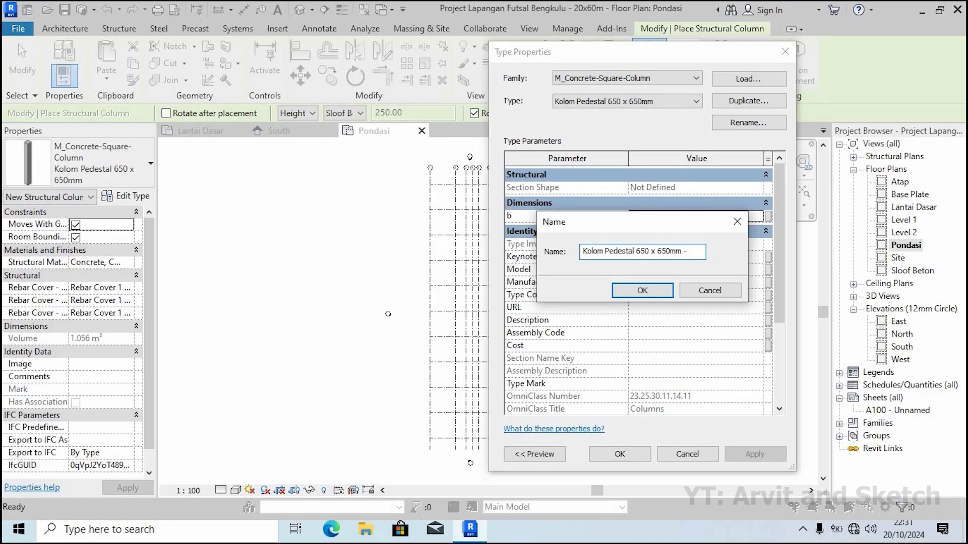
pyautogui.click(651, 288)
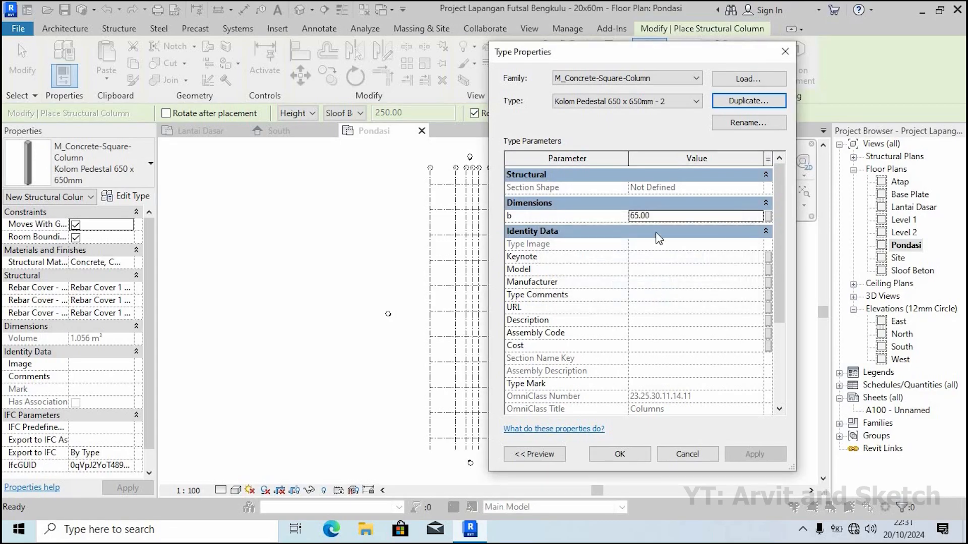
# Set dimension b of the new pedestal column type to 65 and accept the type properties
pyautogui.click(663, 214)
pyautogui.write('6')
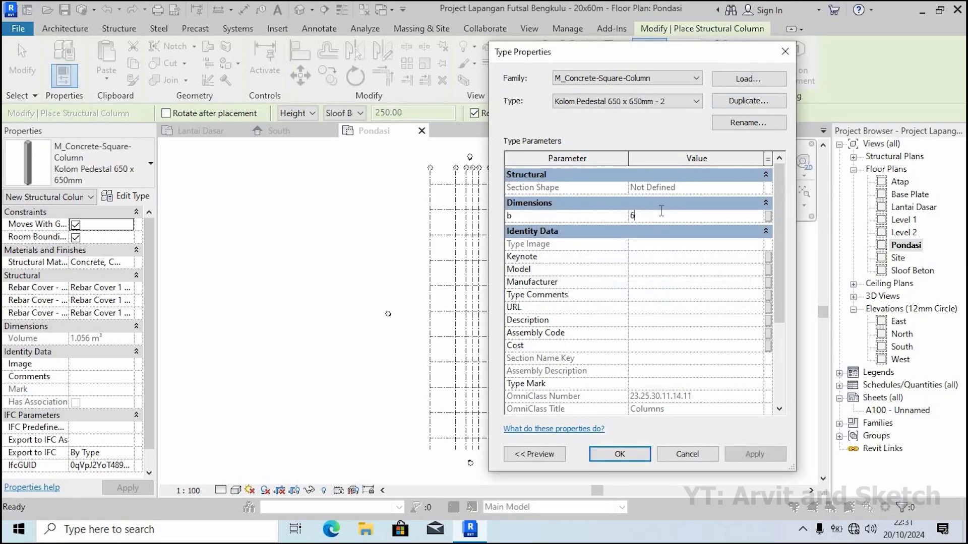
pyautogui.write('5')
pyautogui.click(765, 460)
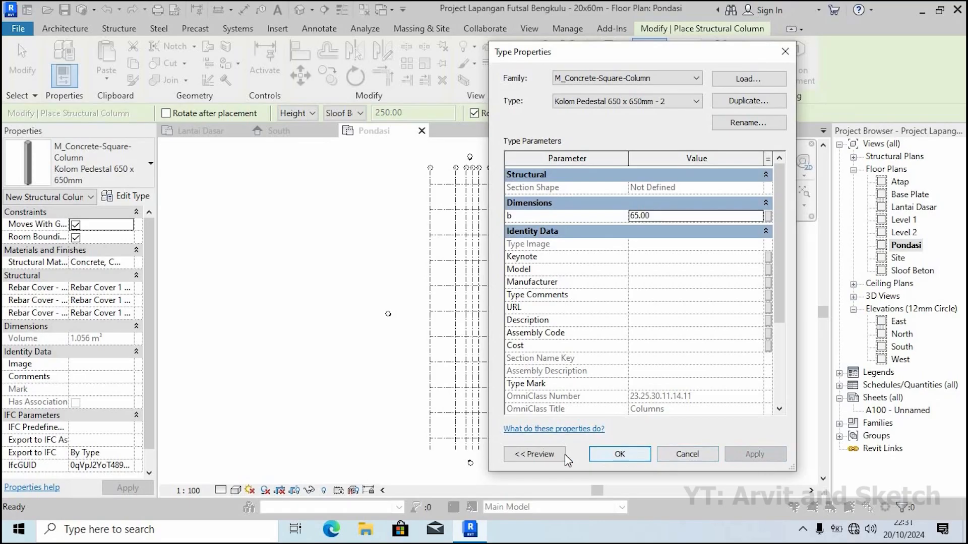
pyautogui.click(619, 454)
# Place pedestal columns on grid line 18 at its intersections with grid lines 1 and 2
pyautogui.scroll(5, 440, 459)
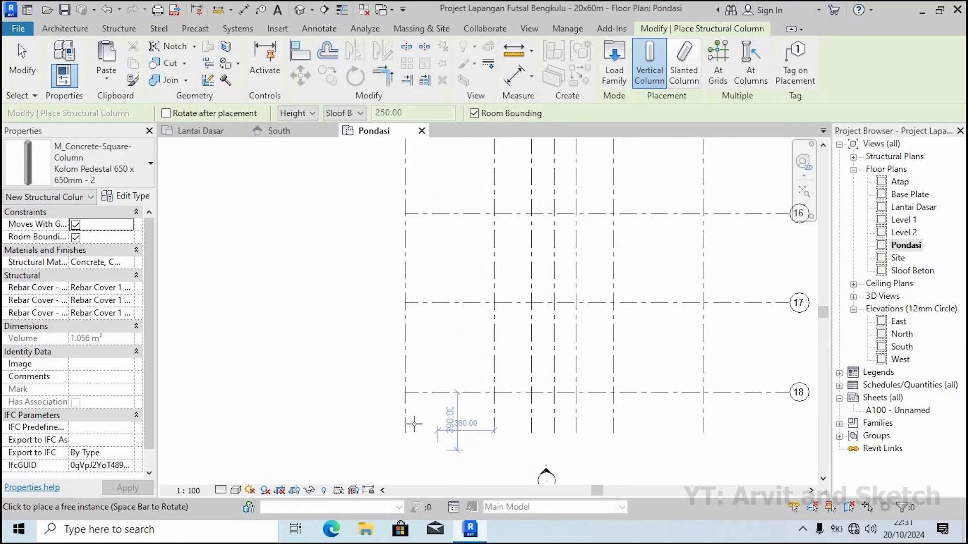
pyautogui.scroll(2, 404, 392)
pyautogui.click(406, 391)
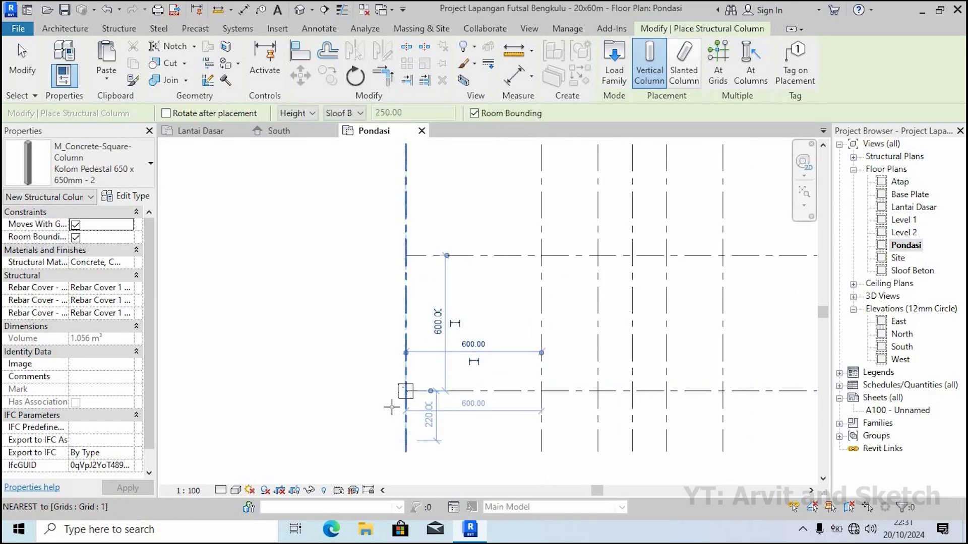
pyautogui.scroll(-2, 399, 398)
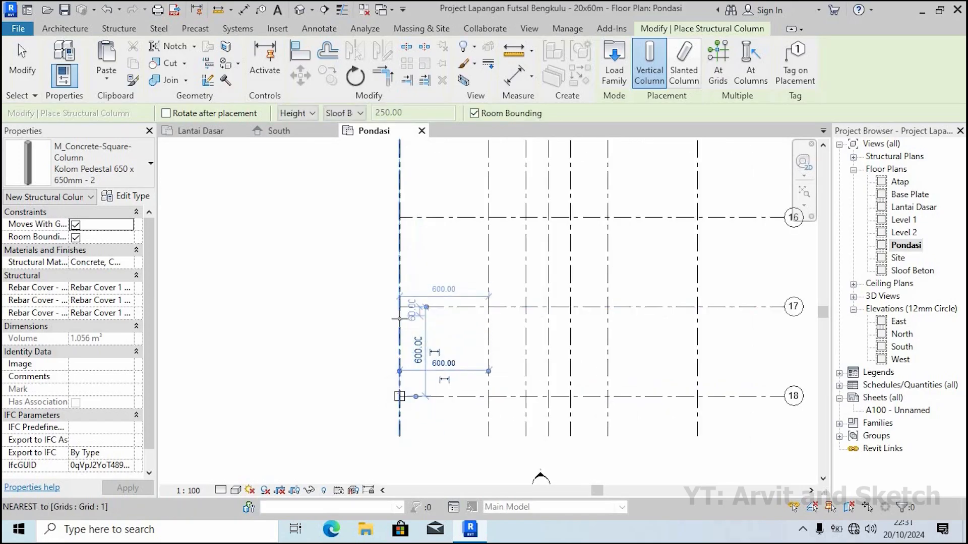
pyautogui.scroll(3, 400, 316)
pyautogui.scroll(-4, 464, 315)
pyautogui.scroll(2, 487, 383)
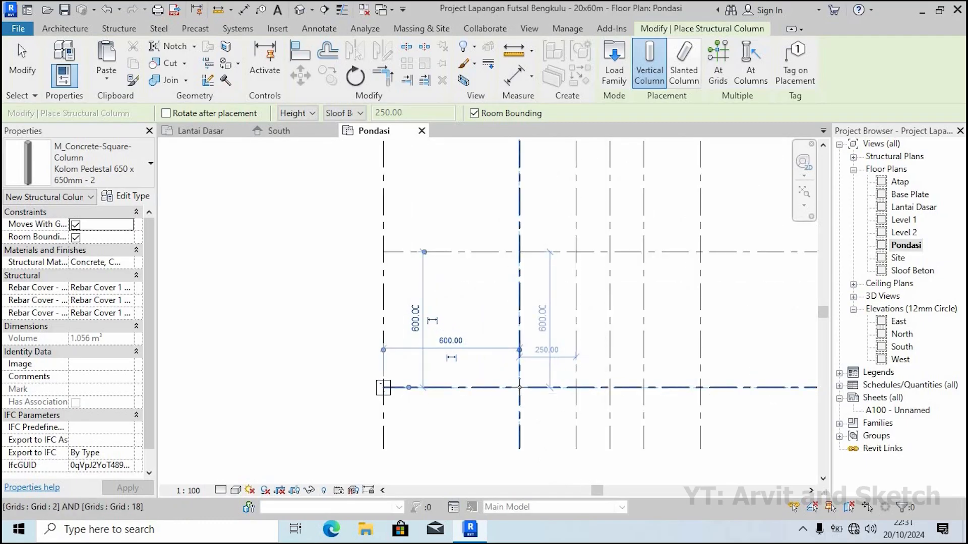
pyautogui.click(519, 388)
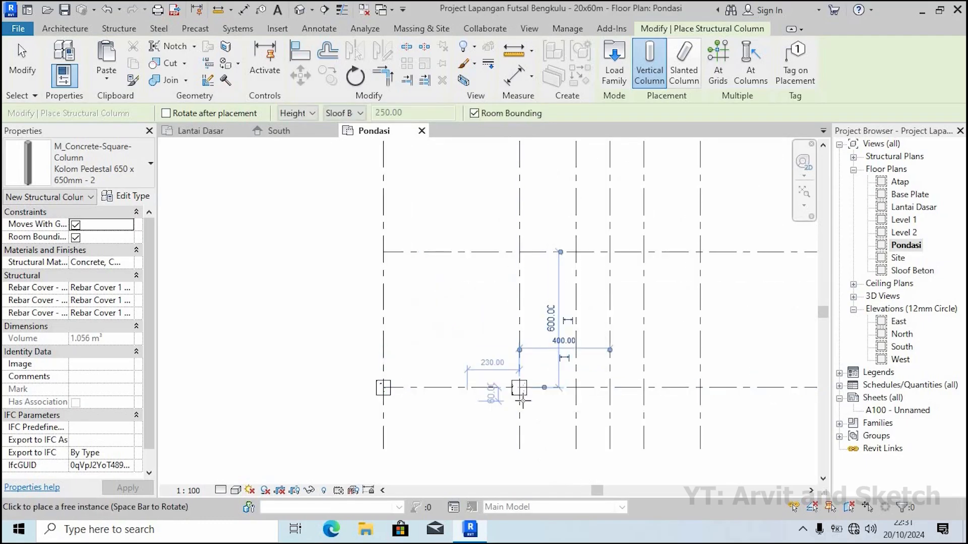
# Place pedestal columns on grid line 18 at its intersections with grid lines 3, 5, 6 and 7
pyautogui.scroll(2, 519, 395)
pyautogui.moveTo(508, 407); pyautogui.dragTo(395, 395, button='middle')
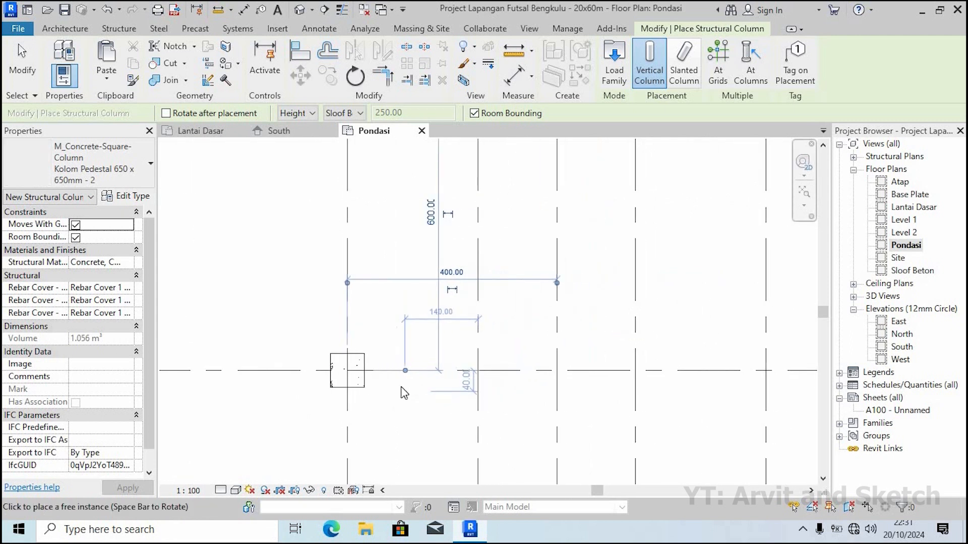
pyautogui.scroll(-2, 402, 393)
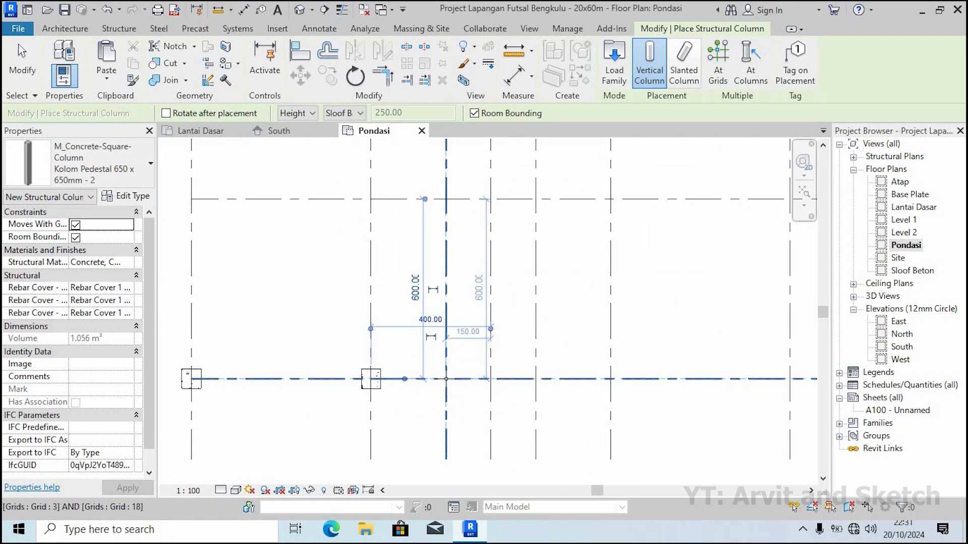
pyautogui.click(446, 378)
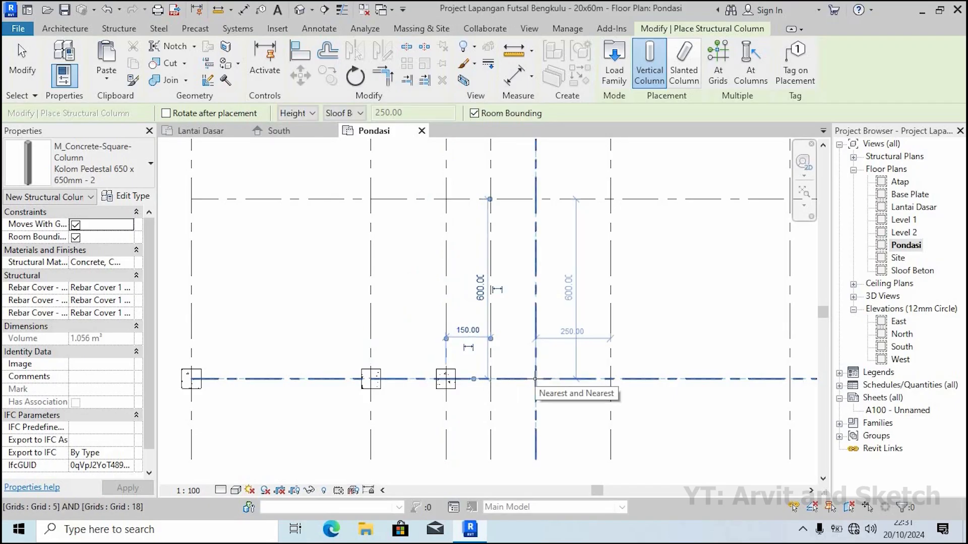
pyautogui.click(535, 379)
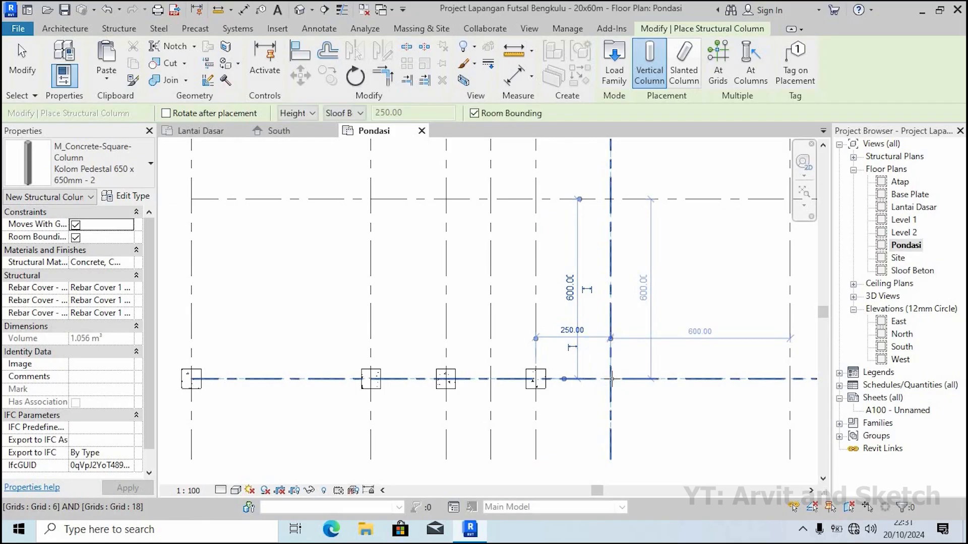
pyautogui.click(610, 379)
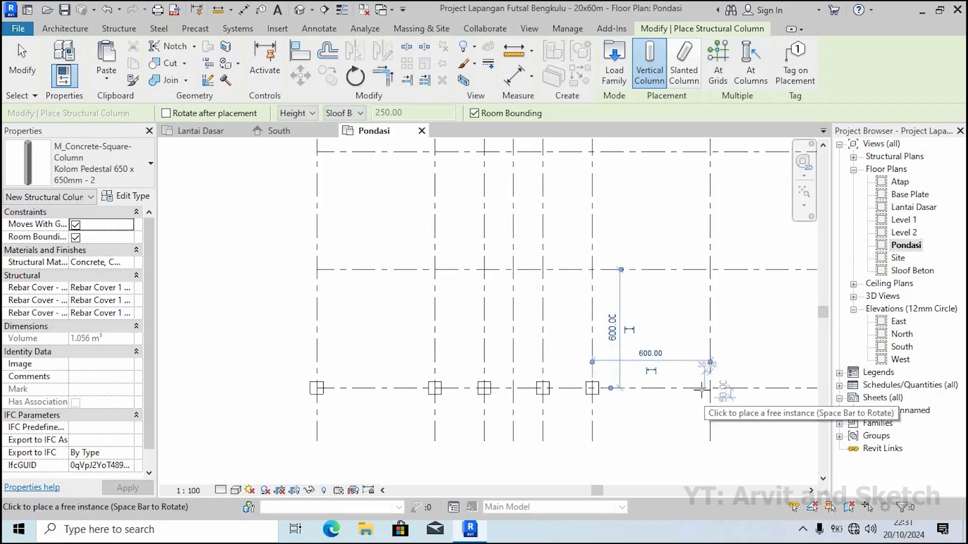
pyautogui.scroll(-1, 706, 399)
pyautogui.click(692, 397)
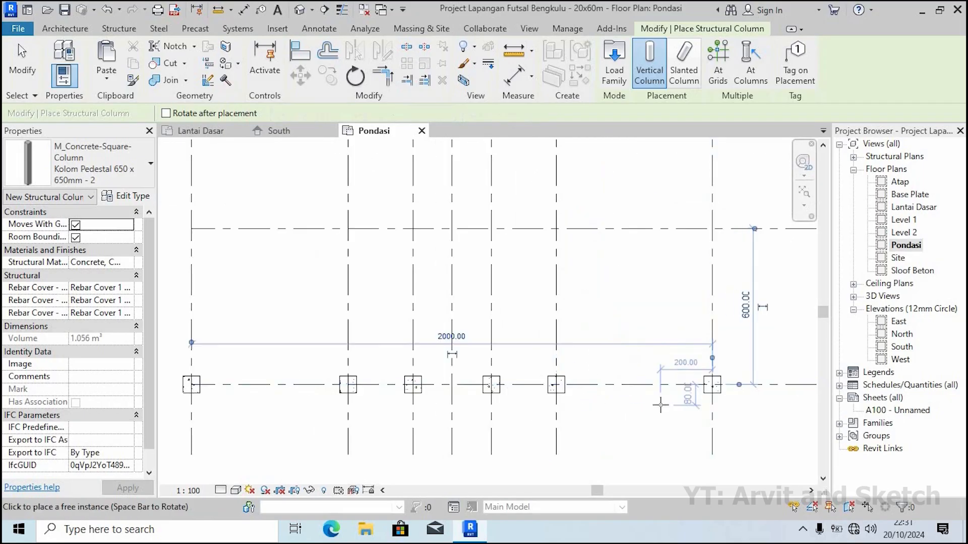
# Place pedestal columns along grid line 1 at its intersections with grid lines 17, 16, 15 and 14
pyautogui.scroll(-2, 692, 397)
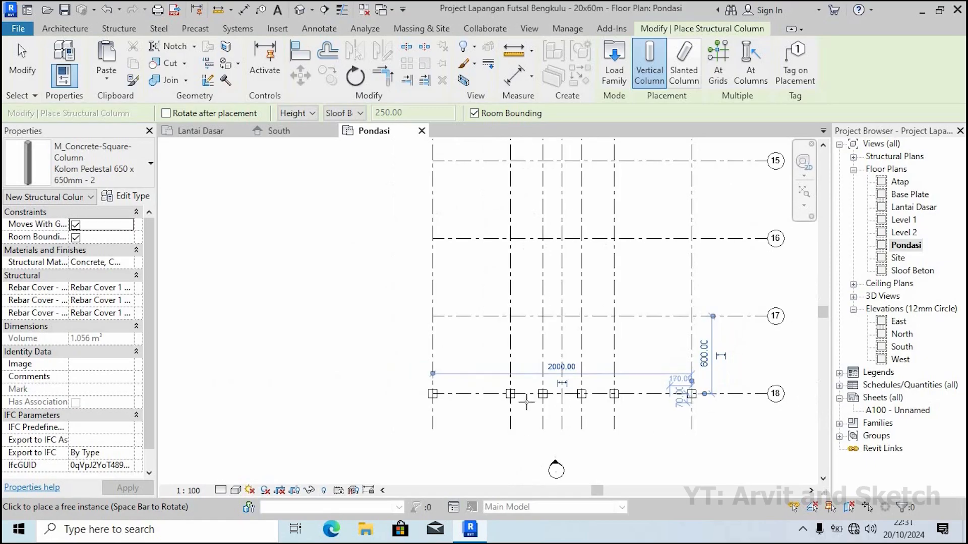
pyautogui.click(433, 316)
pyautogui.moveTo(507, 332); pyautogui.dragTo(522, 435, button='middle')
pyautogui.click(448, 342)
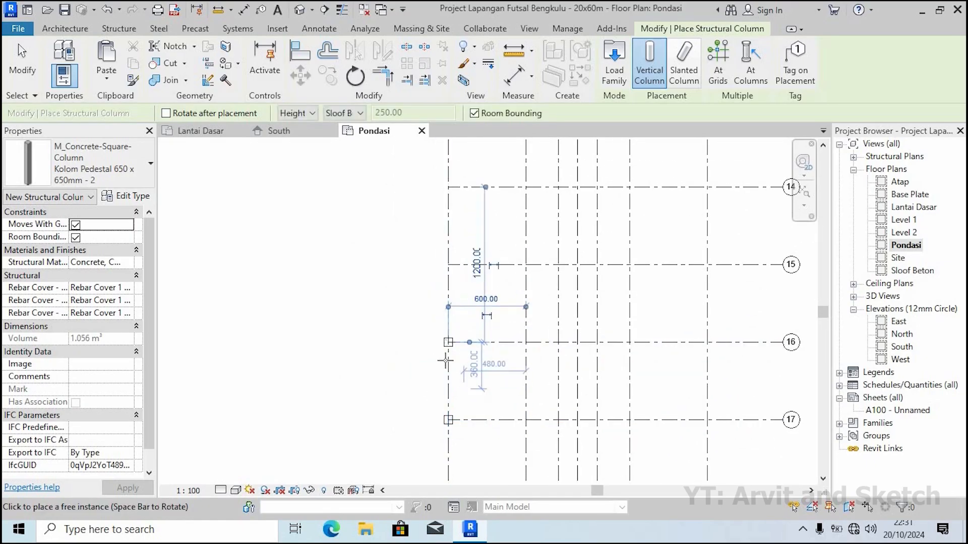
pyautogui.scroll(2, 443, 324)
pyautogui.moveTo(500, 395); pyautogui.dragTo(498, 385, button='middle')
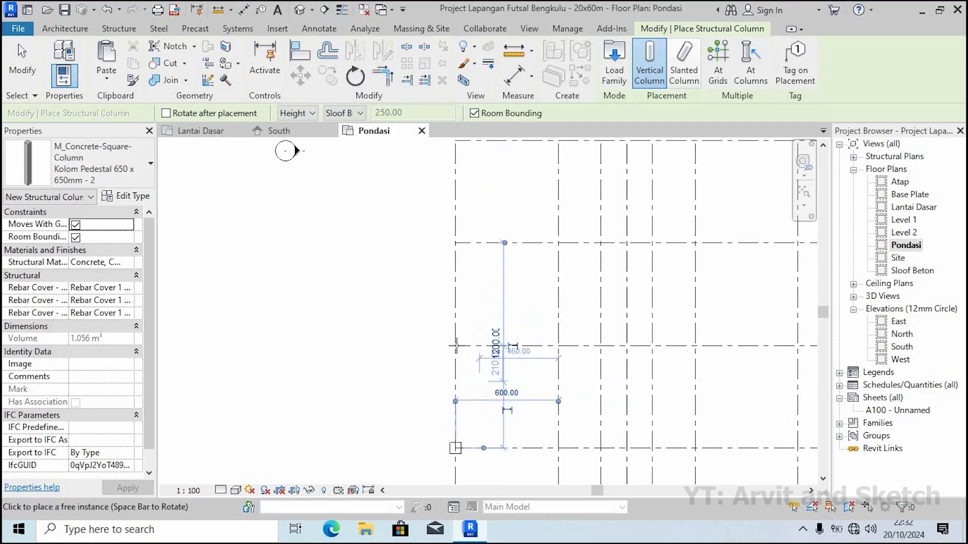
pyautogui.moveTo(461, 334); pyautogui.dragTo(464, 428, button='middle')
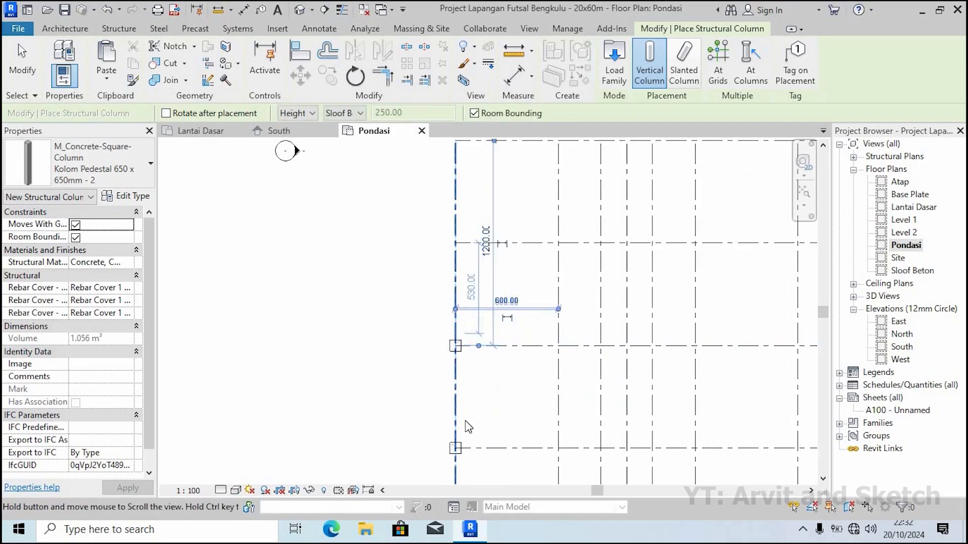
pyautogui.click(459, 336)
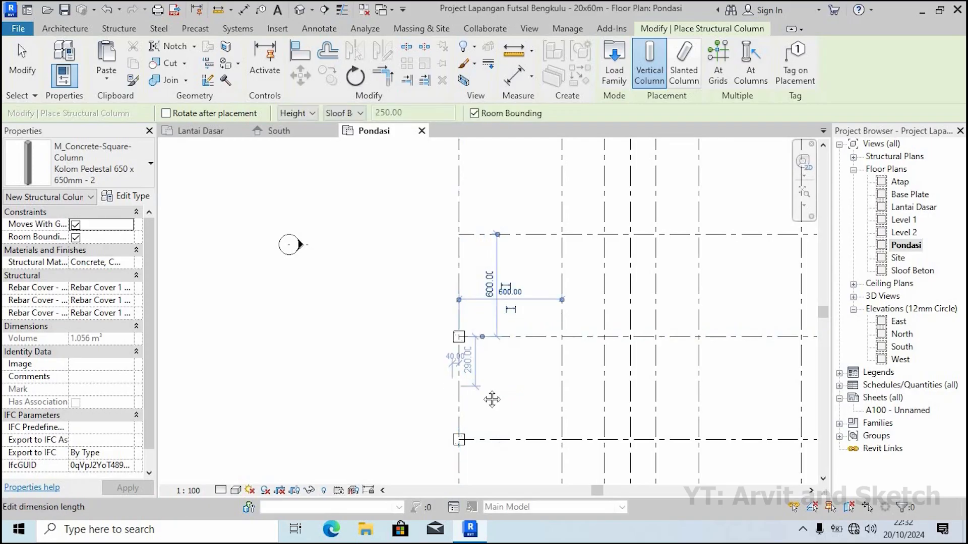
# Place pedestal columns along grid line 1 at its intersections with grid lines 13, 12, 11 and 10
pyautogui.scroll(-1, 493, 399)
pyautogui.moveTo(478, 277); pyautogui.dragTo(472, 354, button='middle')
pyautogui.click(460, 353)
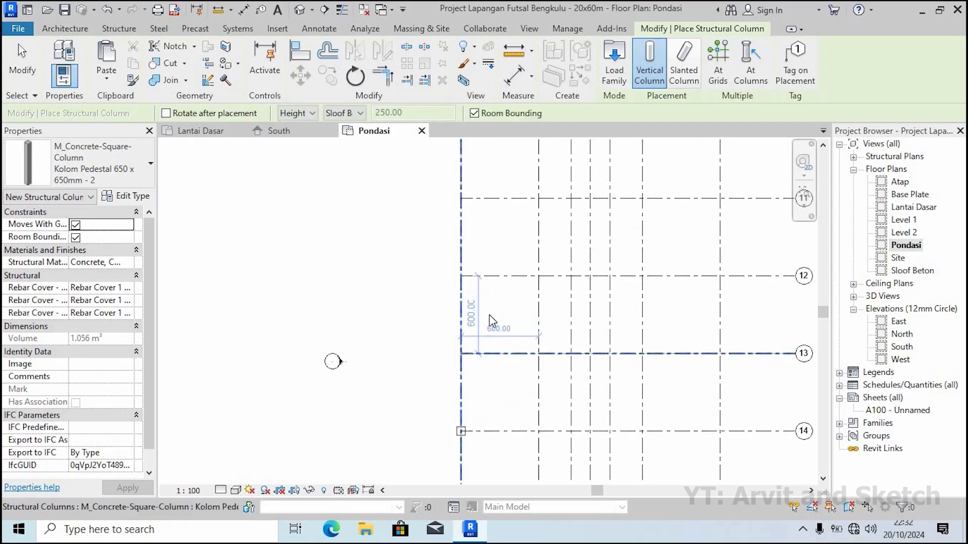
pyautogui.moveTo(499, 324); pyautogui.dragTo(499, 390, button='middle')
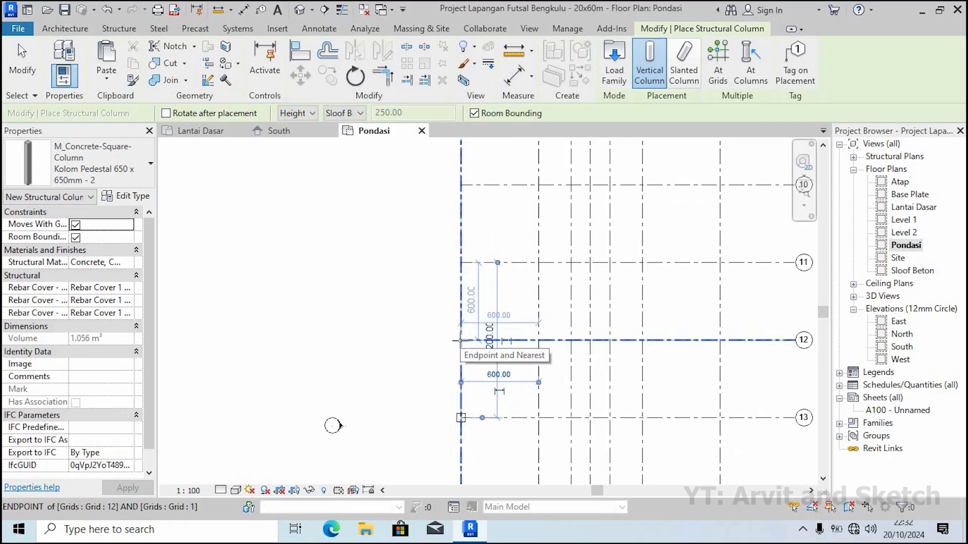
pyautogui.click(460, 340)
pyautogui.moveTo(496, 298); pyautogui.dragTo(497, 381, button='middle')
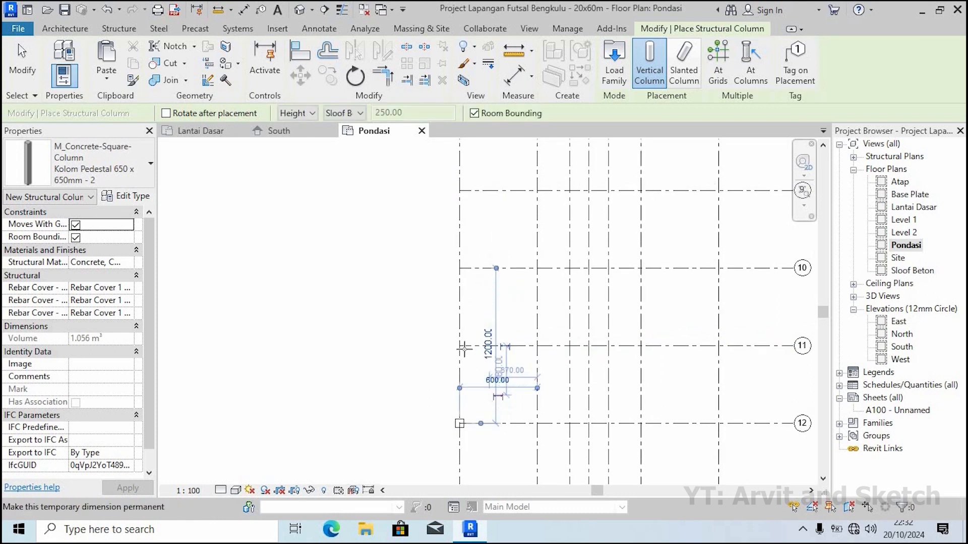
pyautogui.click(468, 334)
pyautogui.moveTo(517, 313); pyautogui.dragTo(509, 386, button='middle')
pyautogui.click(453, 341)
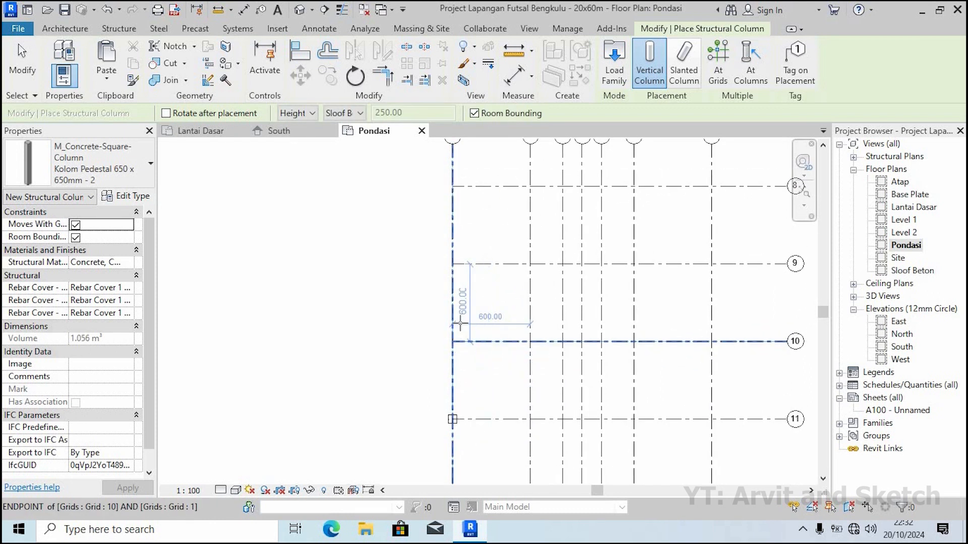
# Place pedestal columns on grid line 1 at its intersections with grid lines 9 and 8
pyautogui.moveTo(494, 339); pyautogui.dragTo(461, 403, button='middle')
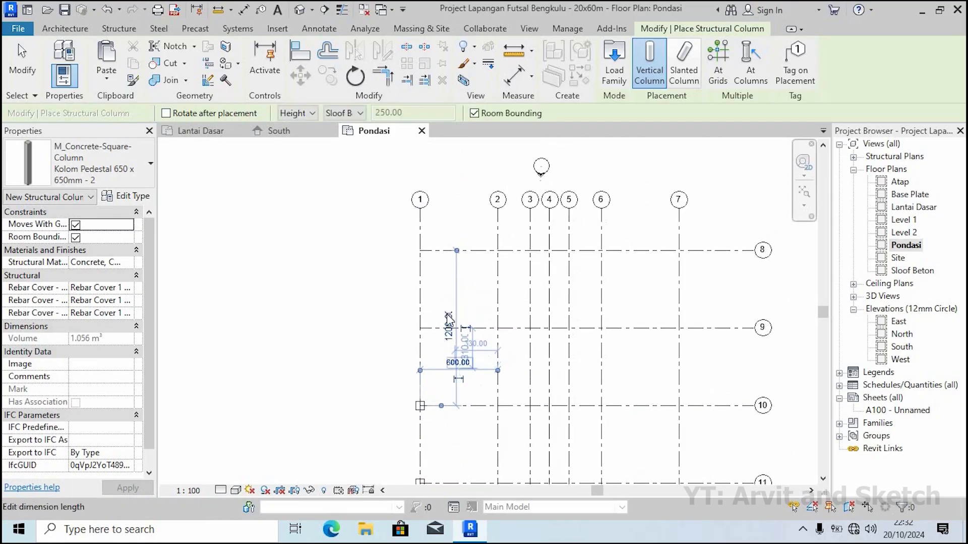
pyautogui.scroll(-3, 448, 315)
pyautogui.scroll(2, 450, 348)
pyautogui.scroll(2, 431, 331)
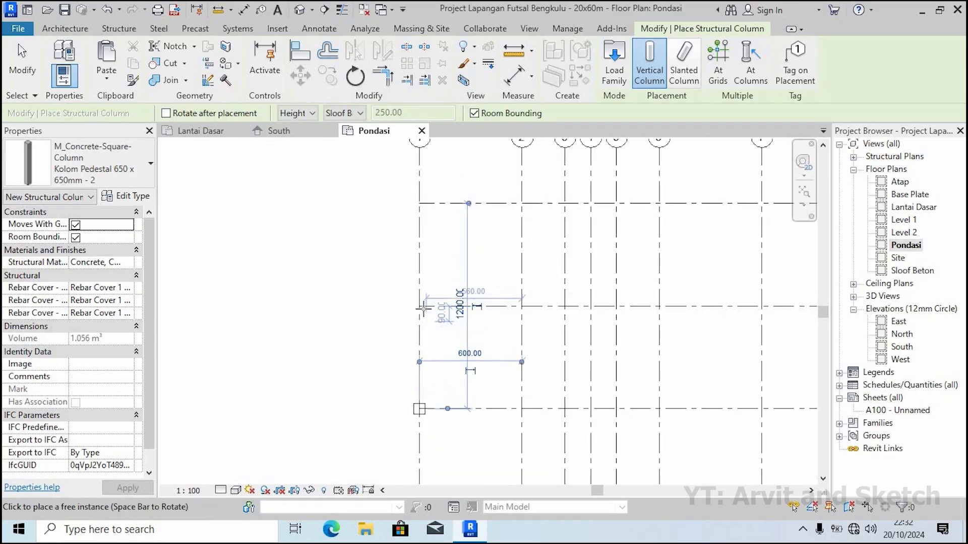
pyautogui.click(419, 306)
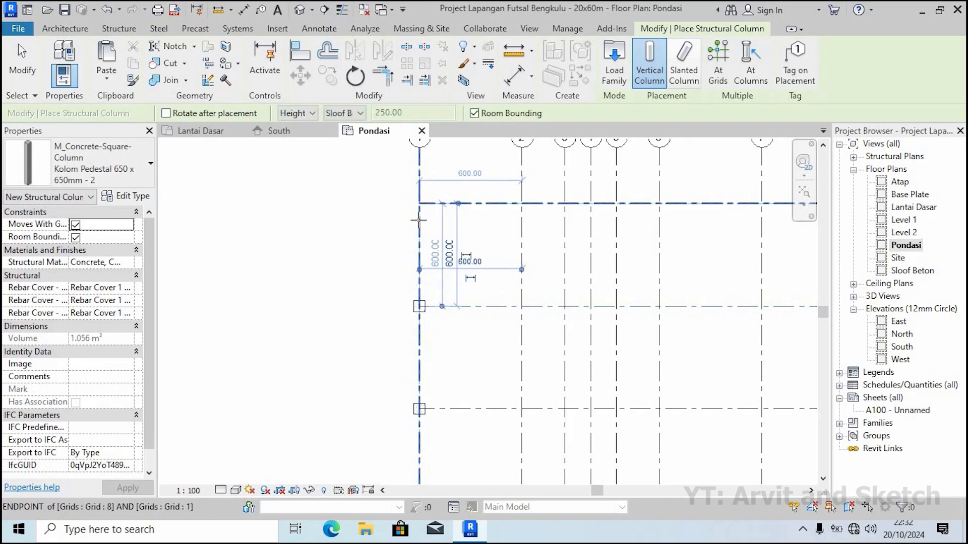
pyautogui.click(419, 203)
# Place pedestal columns along grid line 8 at its intersections with grid lines 2, 5, 3, 6 and 7
pyautogui.click(523, 204)
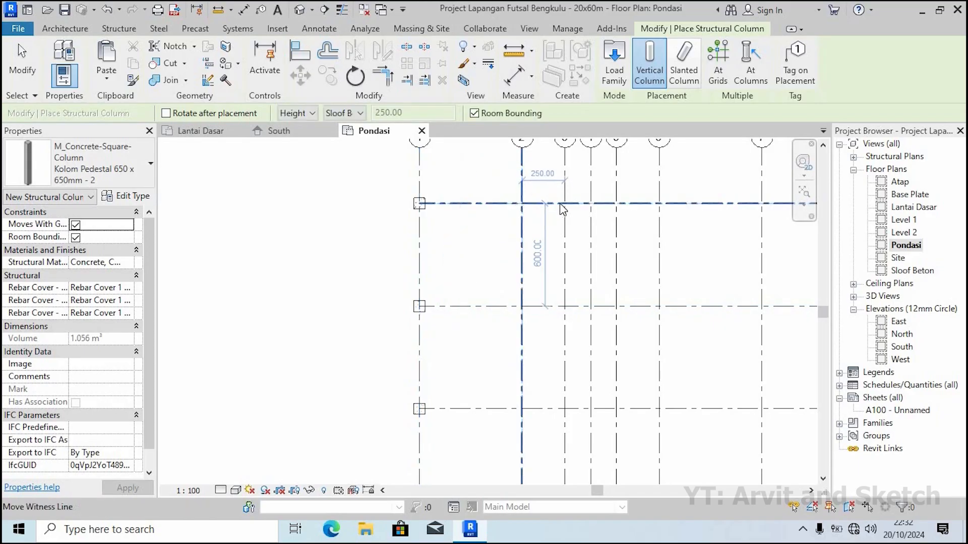
pyautogui.moveTo(569, 237); pyautogui.dragTo(447, 343, button='middle')
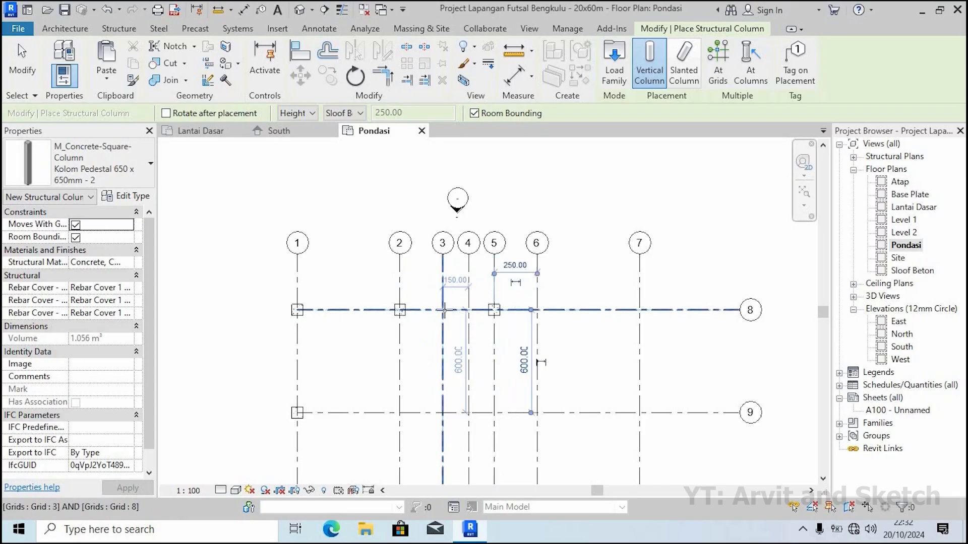
pyautogui.click(443, 310)
pyautogui.click(537, 310)
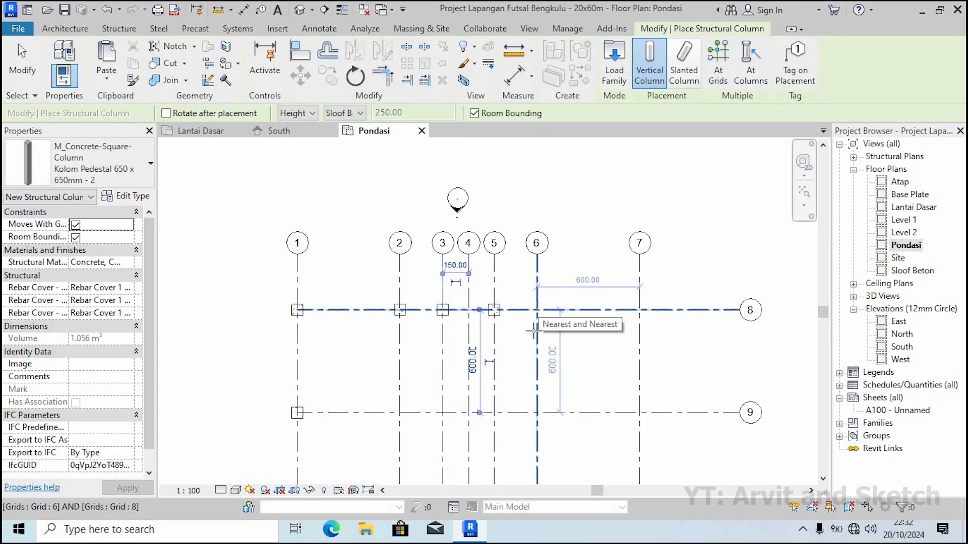
pyautogui.scroll(-2, 579, 309)
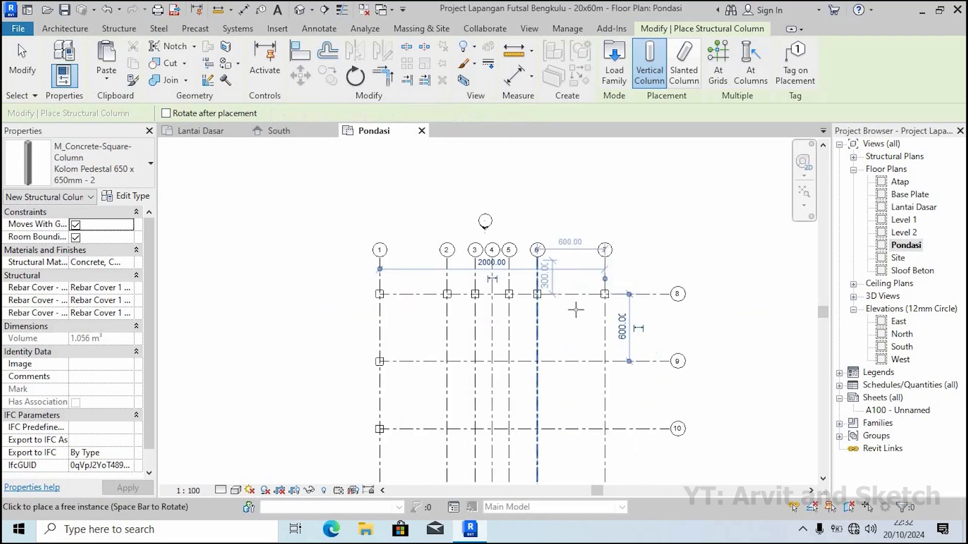
# Place pedestal columns along grid line 7 at its intersections with grid lines 9, 10, 11 and 12
pyautogui.scroll(-3, 580, 318)
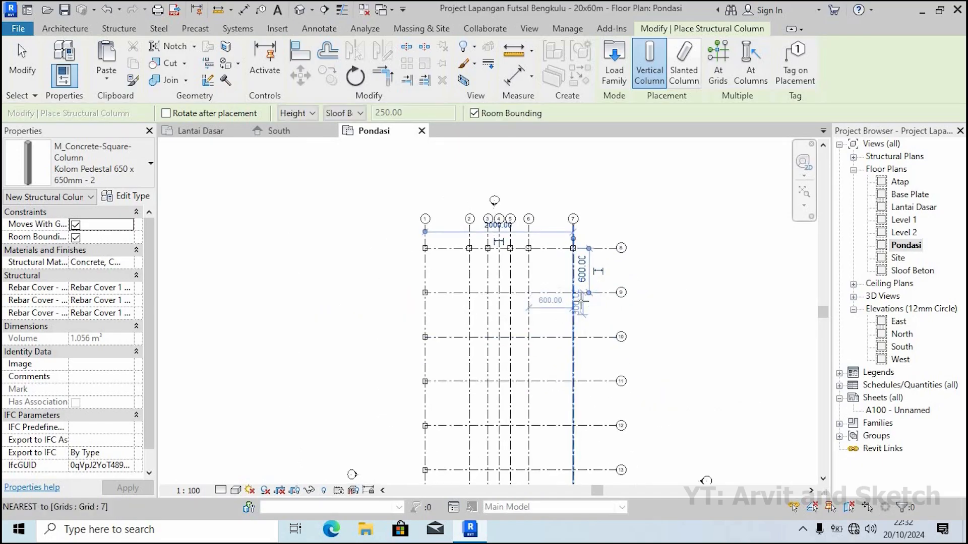
pyautogui.scroll(2, 580, 302)
pyautogui.click(573, 292)
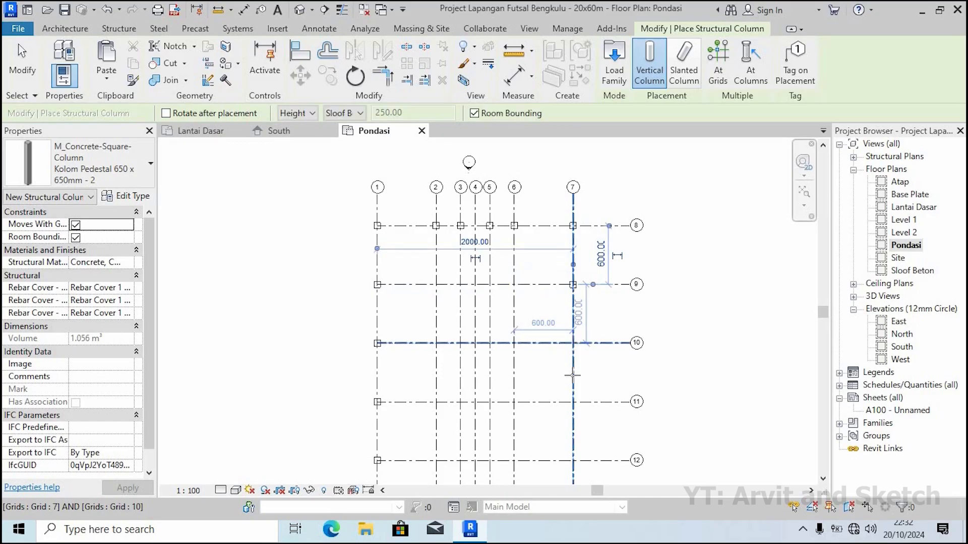
pyautogui.click(573, 344)
pyautogui.moveTo(573, 403); pyautogui.dragTo(544, 304, button='middle')
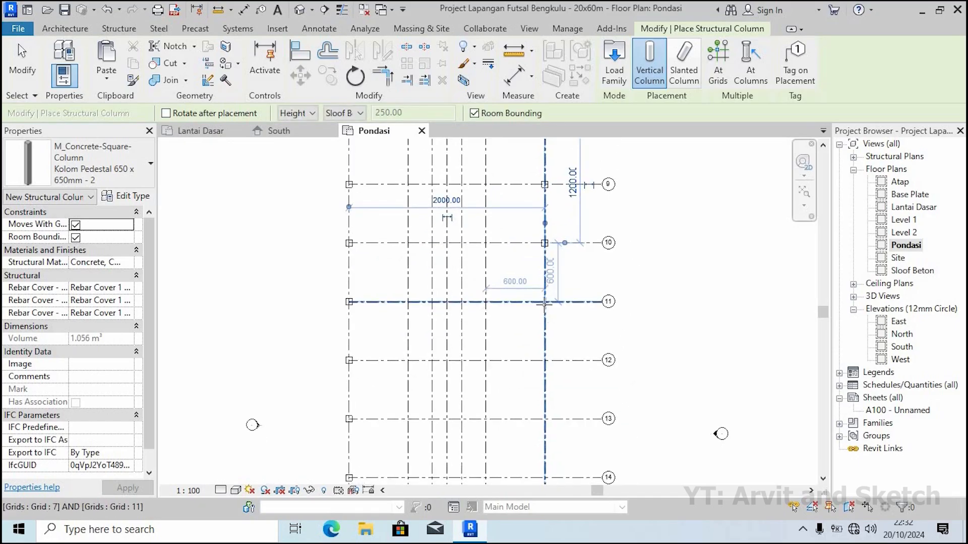
pyautogui.click(544, 303)
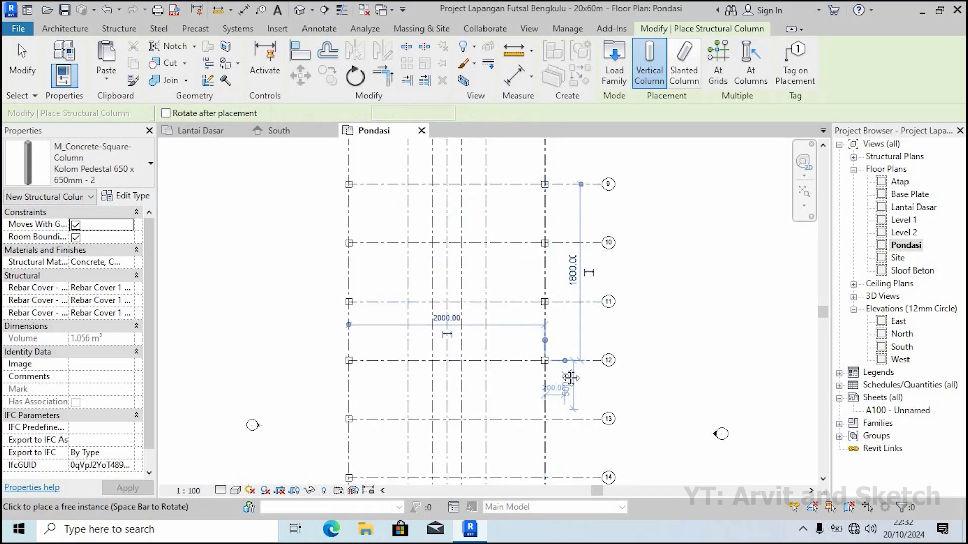
# Place pedestal columns along grid line 7 at its intersections with grid lines 13 to 17 and end the column placement
pyautogui.moveTo(570, 378); pyautogui.dragTo(571, 254, button='middle')
pyautogui.click(546, 294)
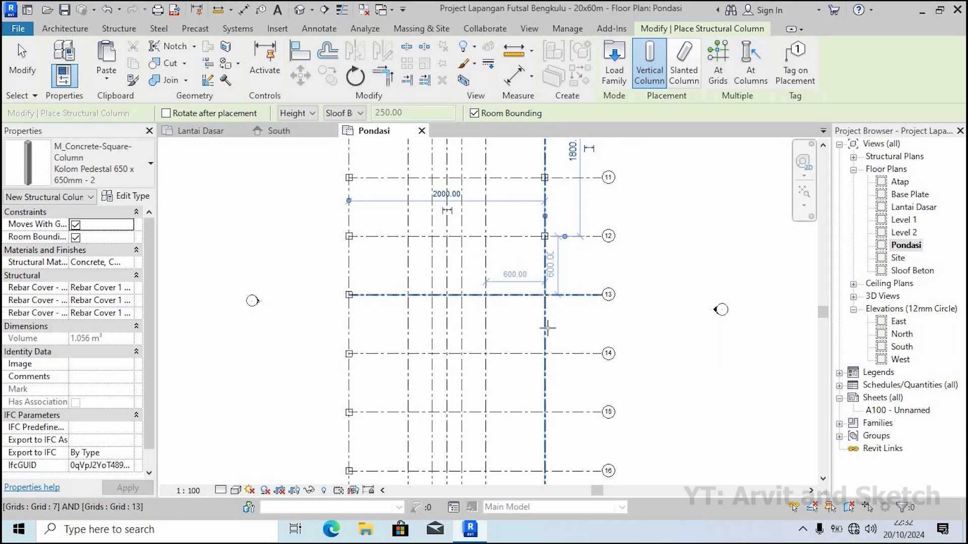
pyautogui.click(546, 353)
pyautogui.moveTo(545, 418); pyautogui.dragTo(545, 310, button='middle')
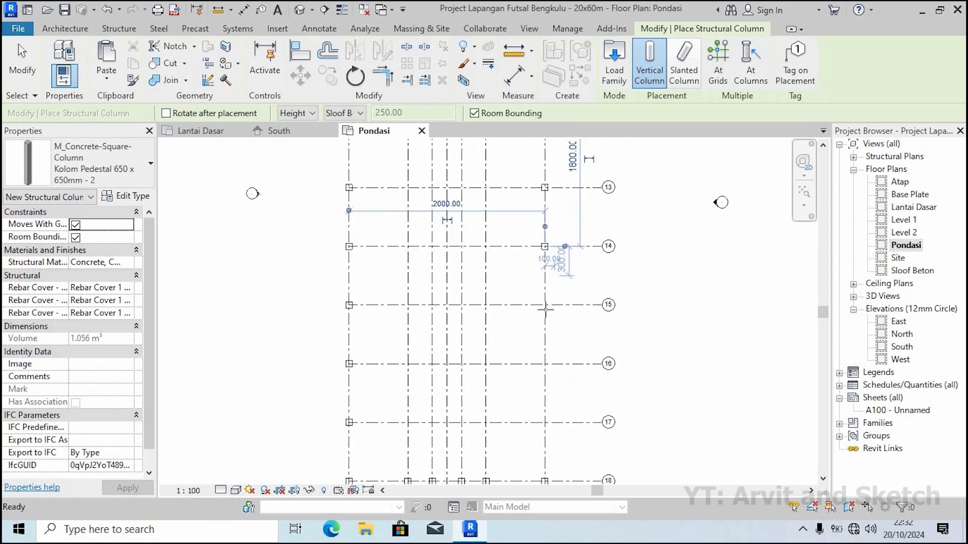
pyautogui.click(544, 305)
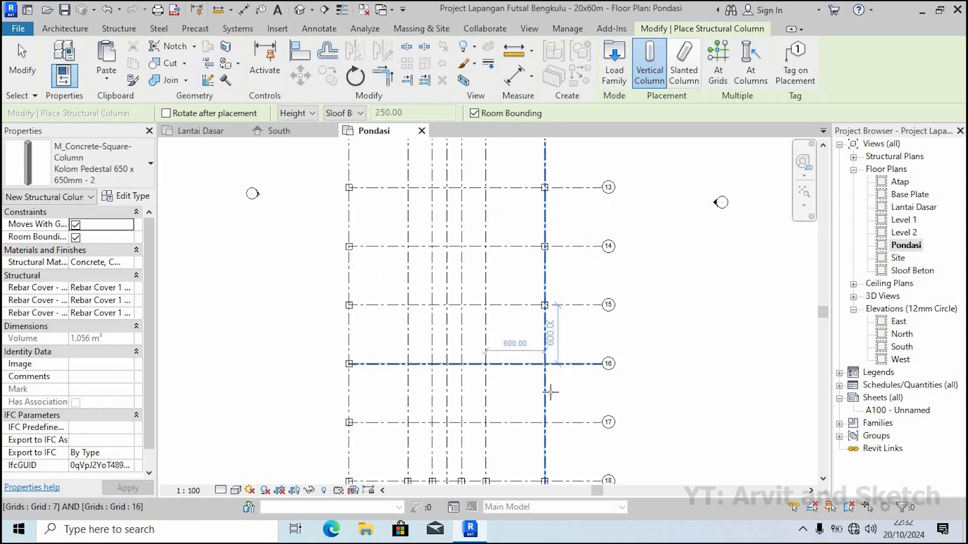
pyautogui.click(546, 364)
pyautogui.moveTo(555, 335); pyautogui.dragTo(549, 231, button='middle')
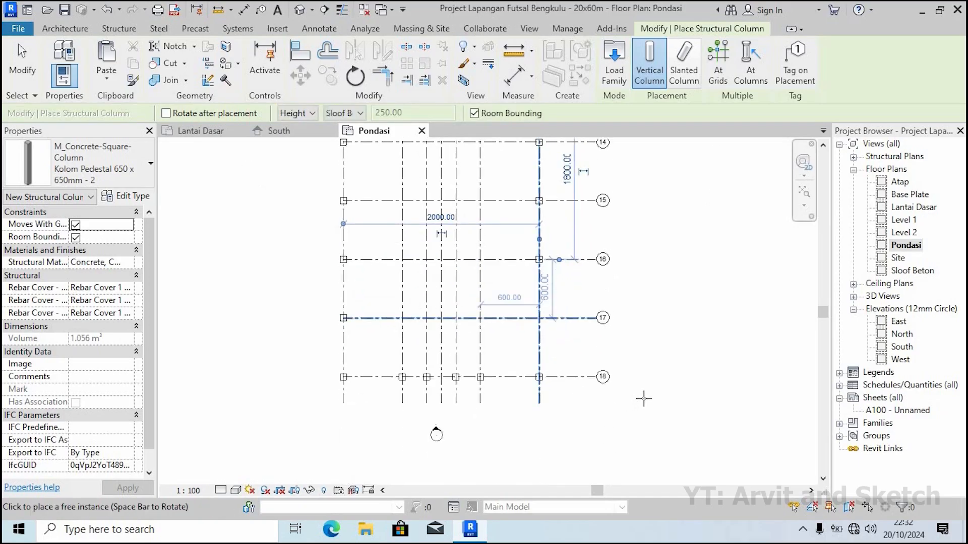
pyautogui.scroll(-3, 640, 403)
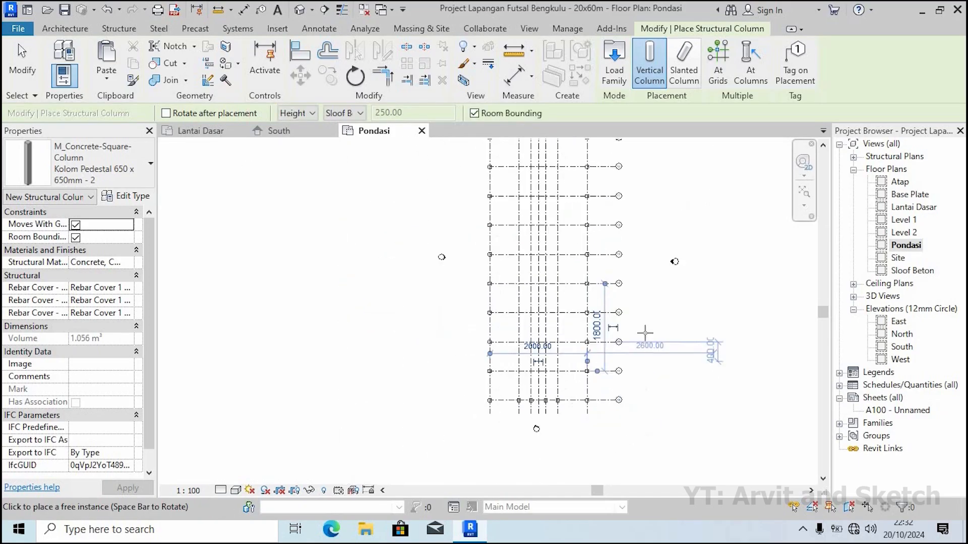
pyautogui.press('Escape')
pyautogui.press('Escape')
pyautogui.click(624, 262)
pyautogui.scroll(1, 619, 257)
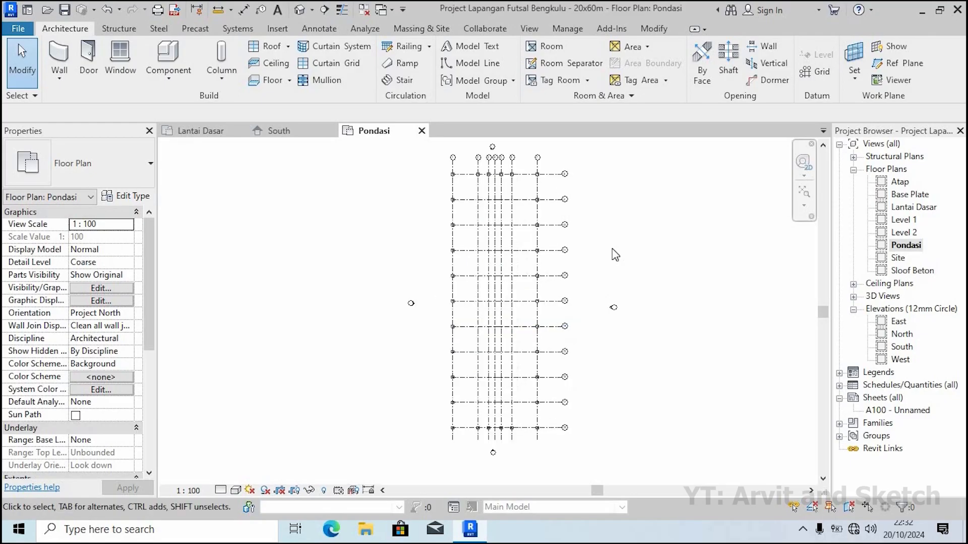
# Create a camera view with the eye outside the grid's lower-left corner, aimed across the columns toward the opposite side
pyautogui.click(530, 28)
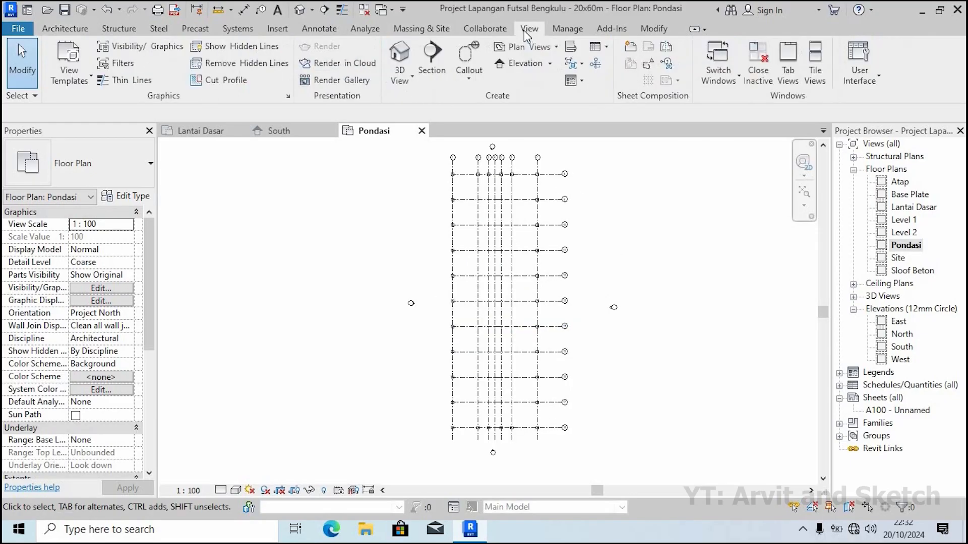
pyautogui.click(413, 86)
pyautogui.click(411, 134)
pyautogui.scroll(-3, 395, 378)
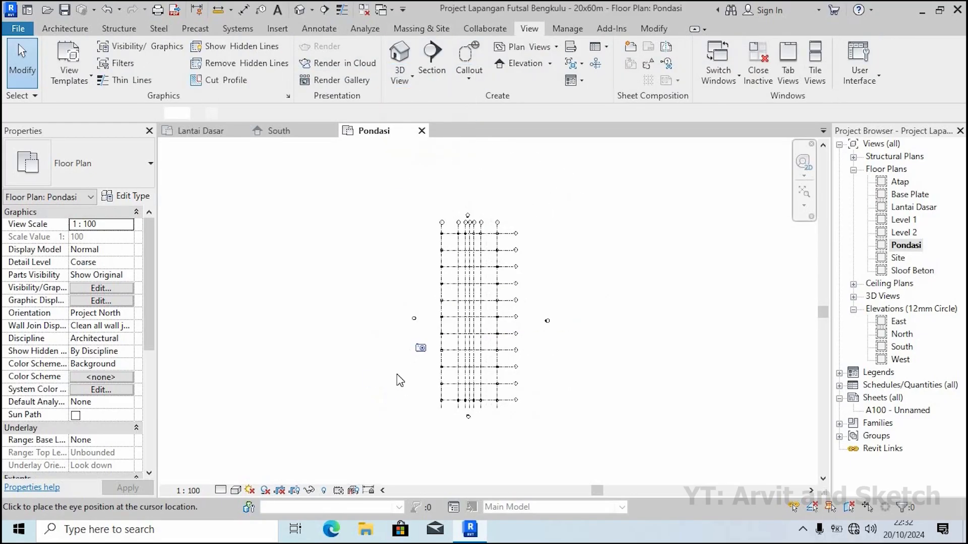
pyautogui.click(379, 441)
pyautogui.click(582, 316)
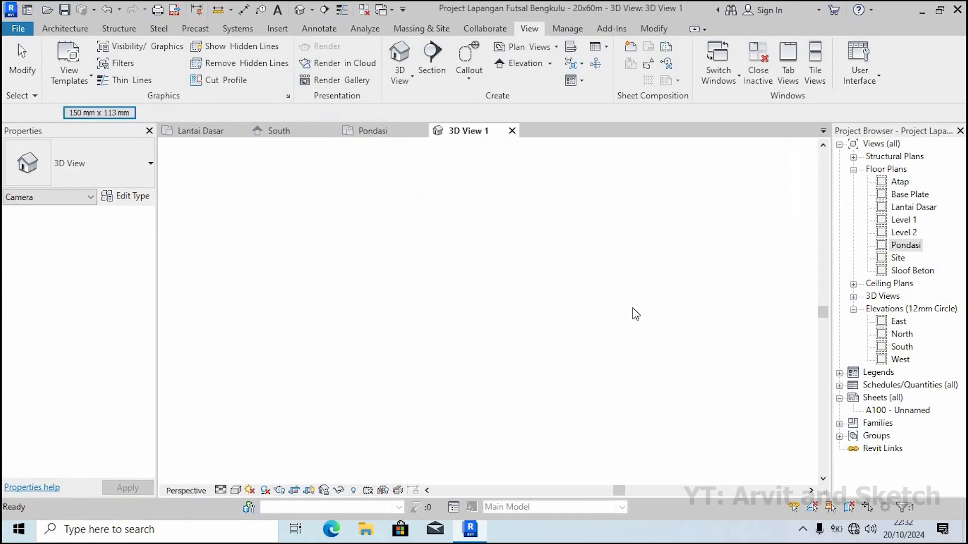
# Turn off view cropping, crop region visibility and far clipping for the camera view, and orbit it to look down on the columns
pyautogui.click(75, 339)
pyautogui.click(76, 351)
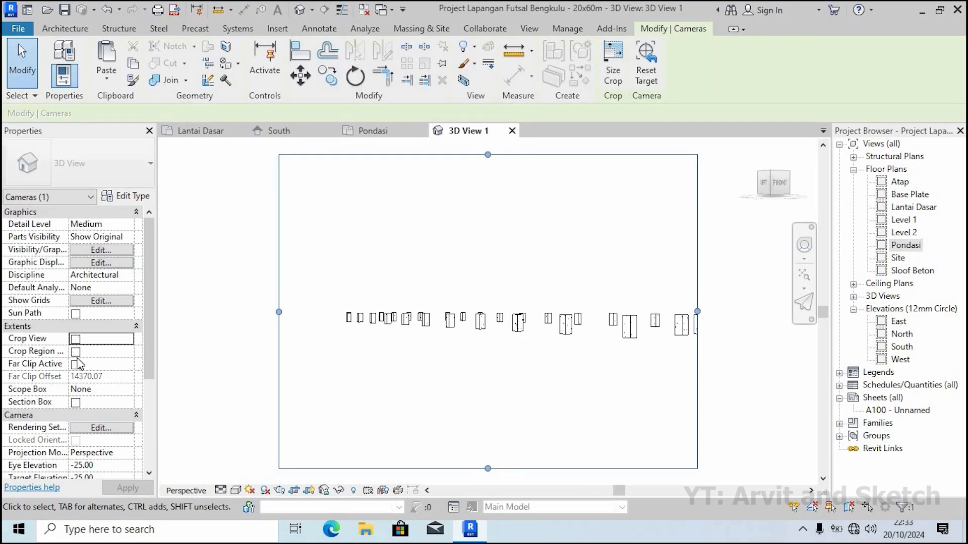
pyautogui.click(75, 364)
pyautogui.scroll(5, 536, 378)
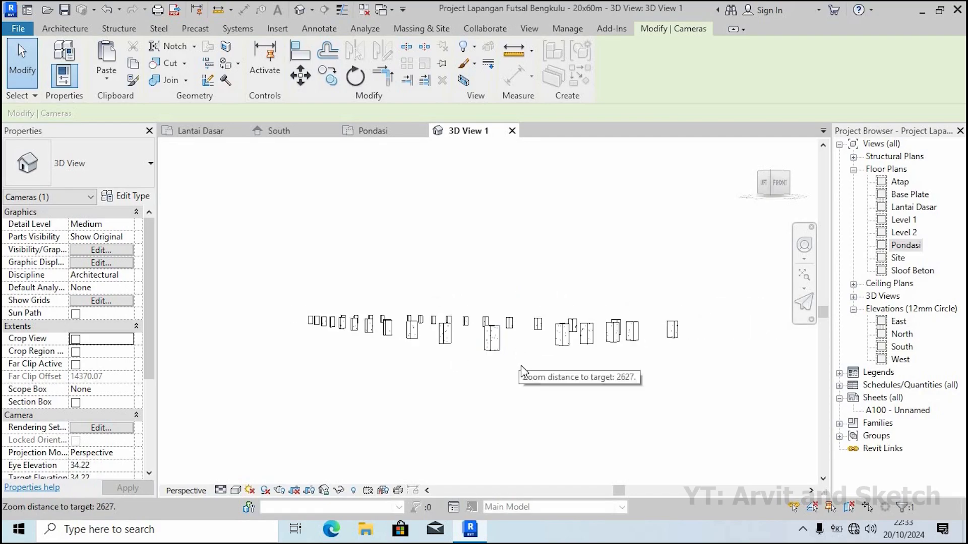
pyautogui.moveTo(519, 375)
pyautogui.keyDown('shift'); pyautogui.mouseDown(button='middle')
pyautogui.moveTo(525, 398)
pyautogui.moveTo(510, 406)
pyautogui.moveTo(517, 389)
pyautogui.mouseUp(button='middle'); pyautogui.keyUp('shift')
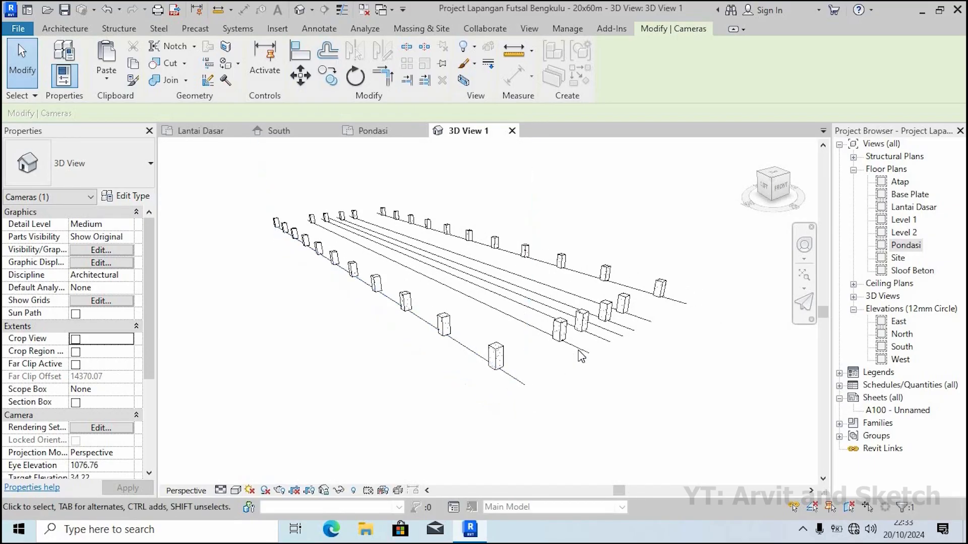
pyautogui.scroll(-3, 523, 353)
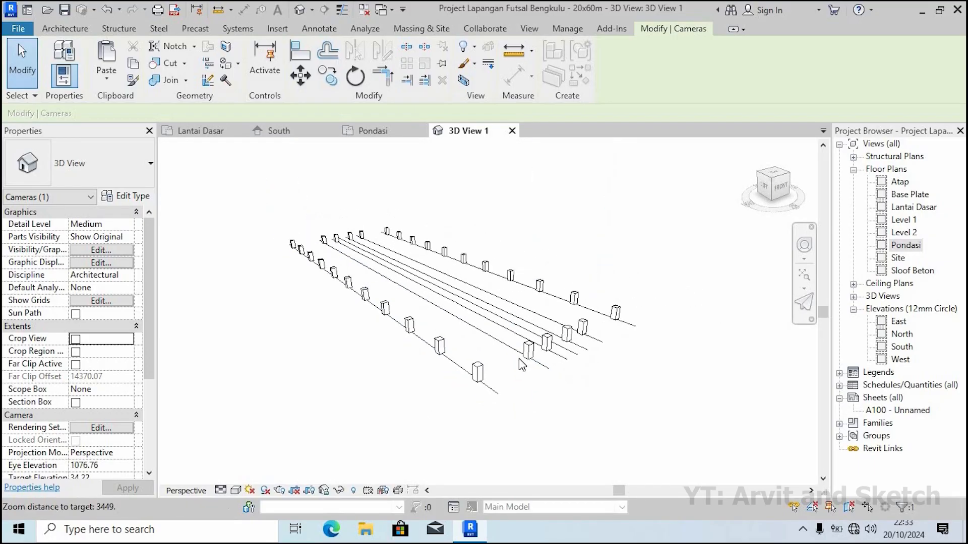
# Check the pedestal columns against the Pondasi and Sloof Beton levels in the South elevation and inspect them again in 3D View 1
pyautogui.click(298, 133)
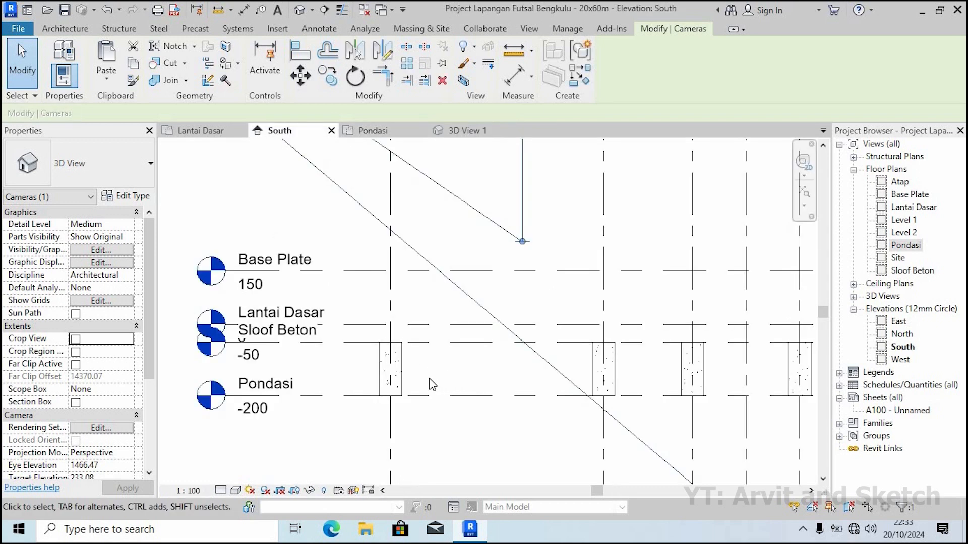
pyautogui.scroll(-3, 373, 384)
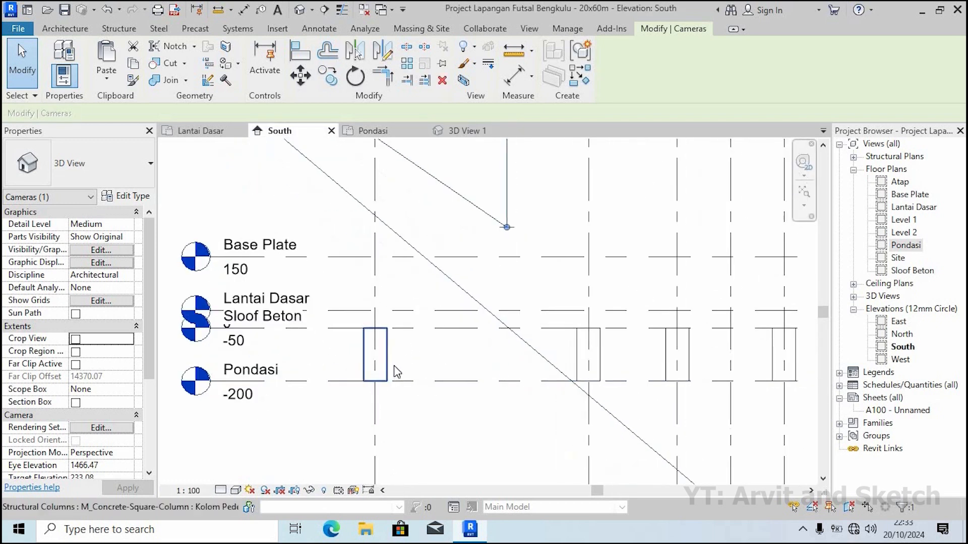
pyautogui.scroll(2, 372, 382)
pyautogui.scroll(-4, 350, 381)
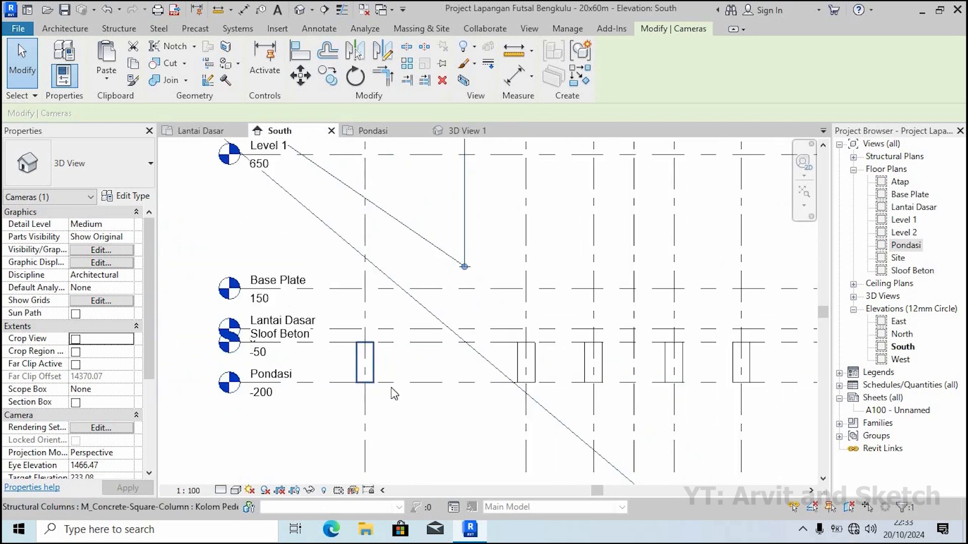
pyautogui.click(267, 350)
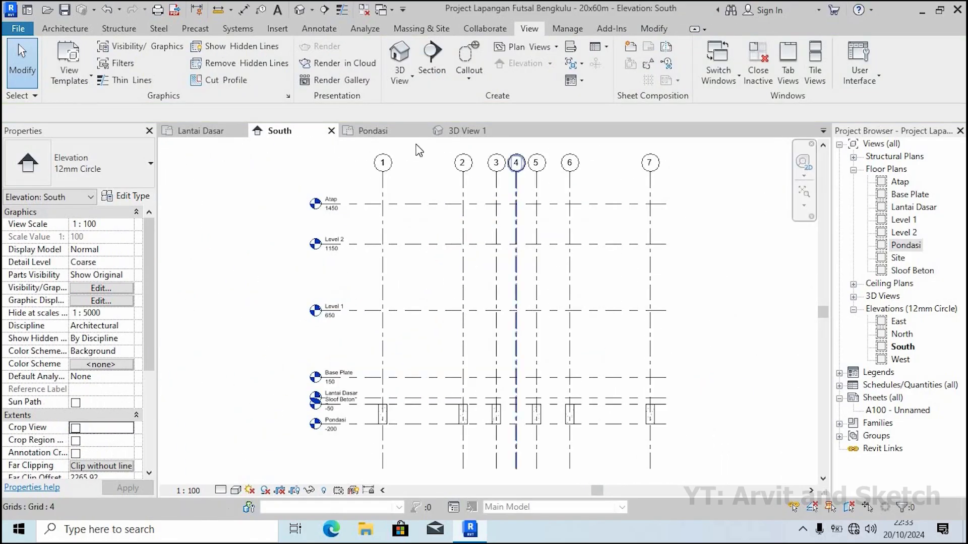
pyautogui.click(464, 131)
pyautogui.scroll(2, 509, 325)
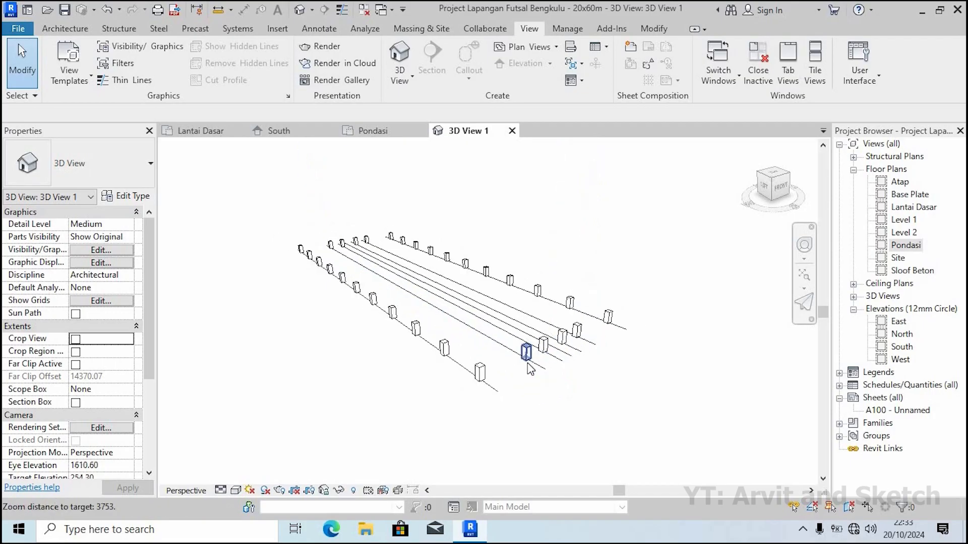
pyautogui.click(544, 365)
pyautogui.click(499, 387)
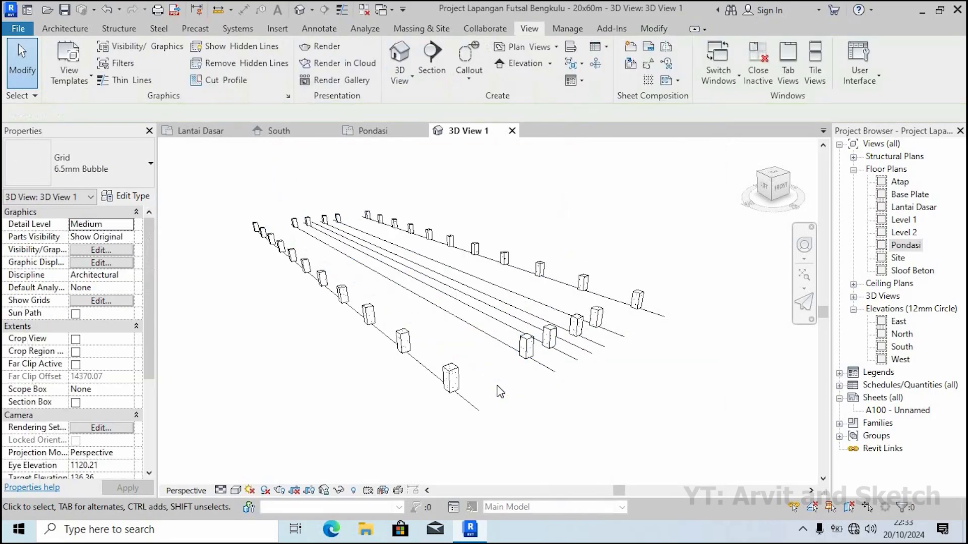
# Inspect the pedestal columns in 3D View 1, selecting the two nearest ones along the outer grid line to review their properties
pyautogui.keyDown('shift'); pyautogui.moveTo(519, 387); pyautogui.dragTo(527, 402, button='middle'); pyautogui.keyUp('shift')
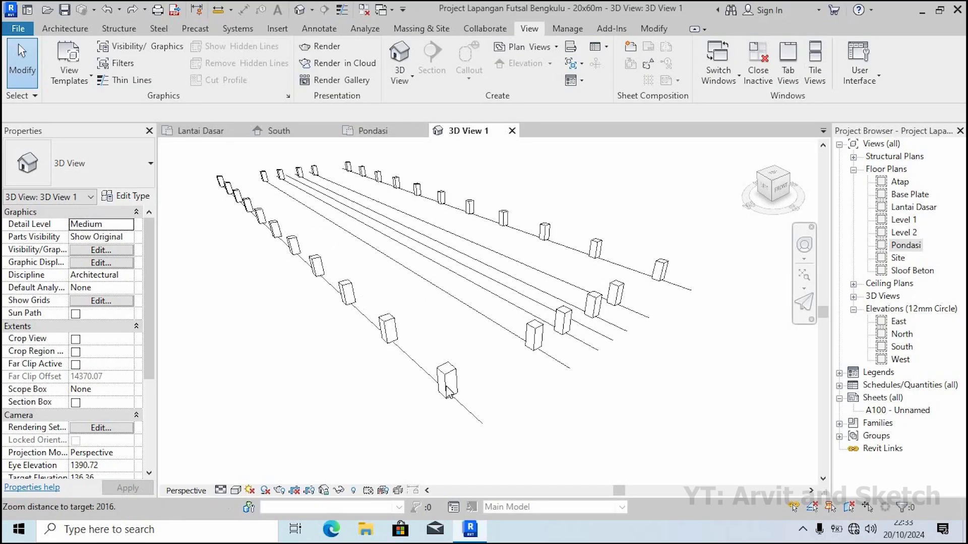
pyautogui.scroll(5, 449, 377)
pyautogui.click(450, 367)
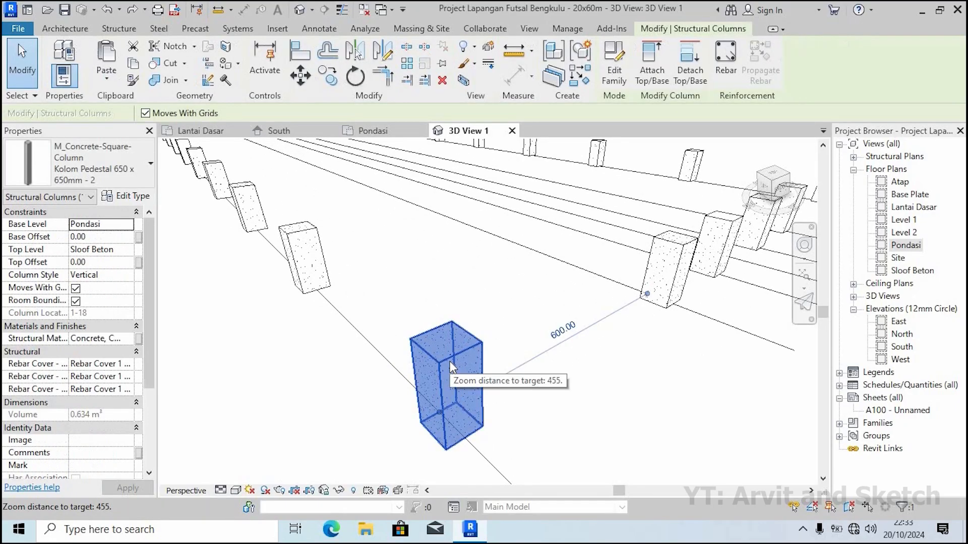
pyautogui.press('Escape')
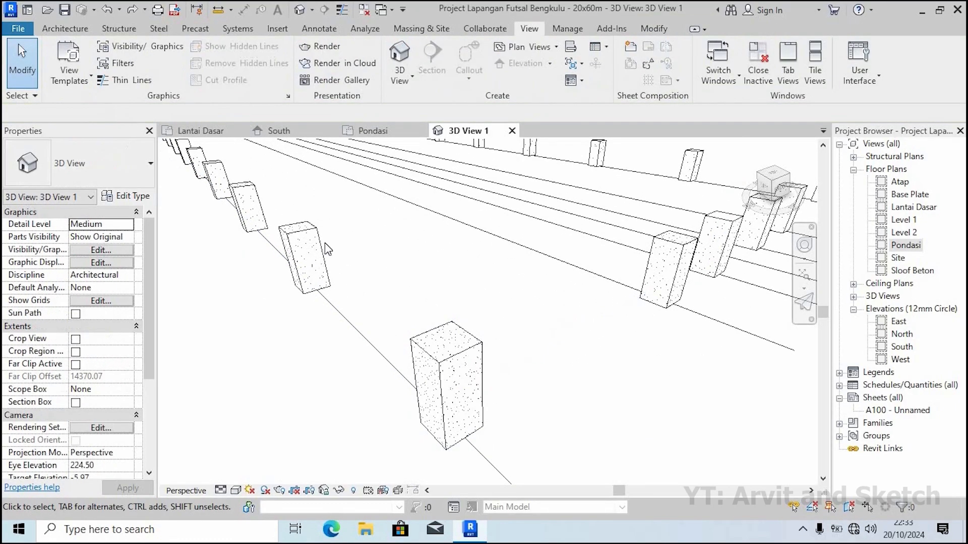
pyautogui.click(322, 243)
pyautogui.scroll(-3, 452, 309)
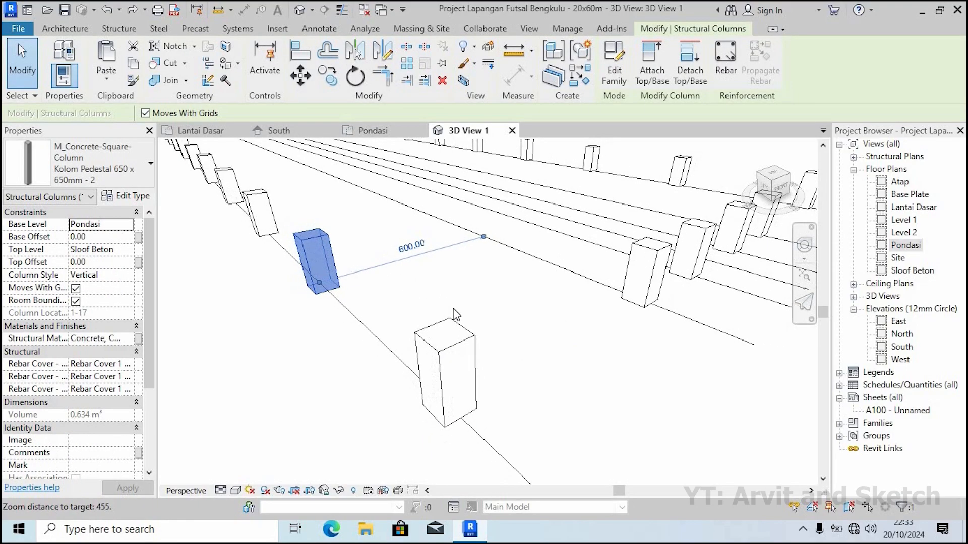
pyautogui.click(547, 363)
pyautogui.scroll(-5, 449, 357)
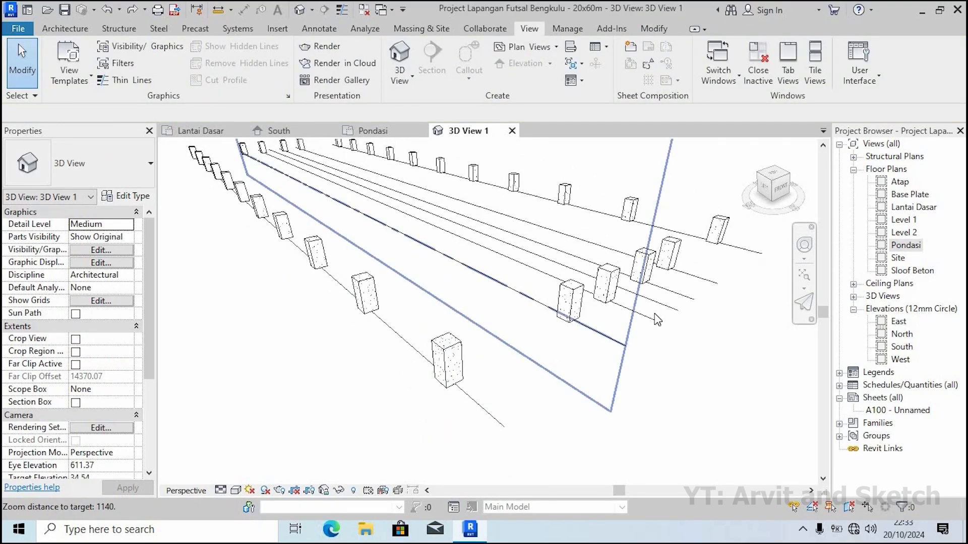
pyautogui.scroll(1, 696, 300)
pyautogui.scroll(2, 697, 299)
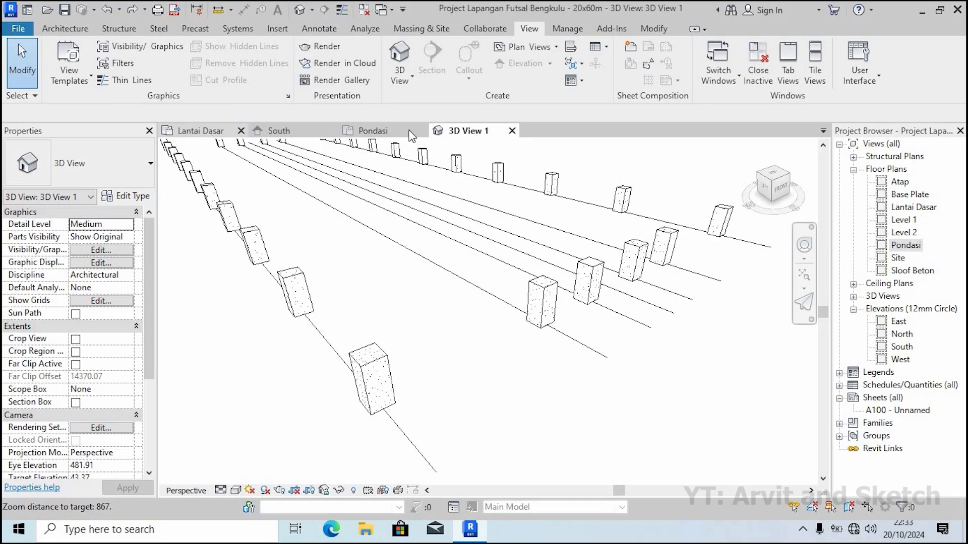
# On the Sloof Beton floor plan, place Kolom Pedestal 650 x 650mm - 2 structural columns where grid 1 crosses grids 18 and 17
pyautogui.click(386, 132)
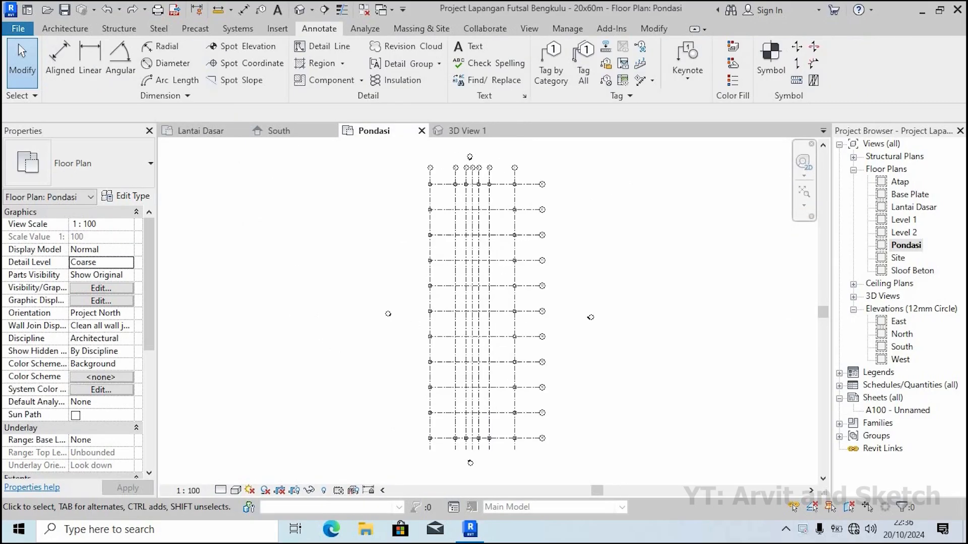
pyautogui.doubleClick(907, 272)
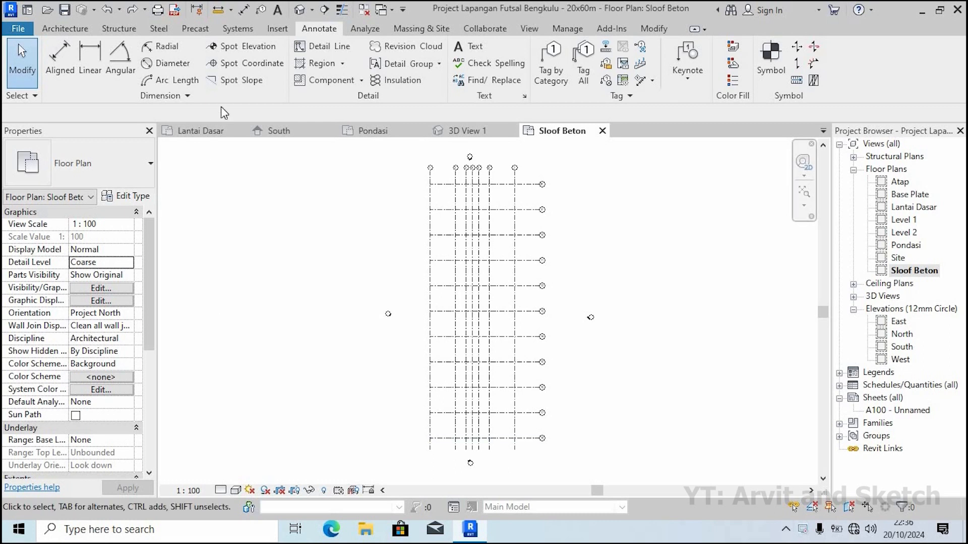
pyautogui.click(71, 29)
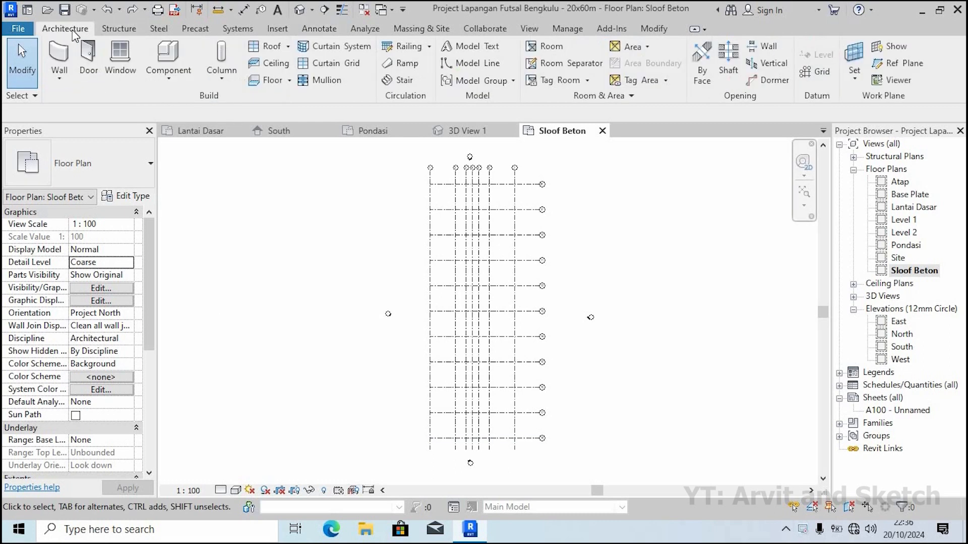
pyautogui.click(222, 76)
pyautogui.click(243, 102)
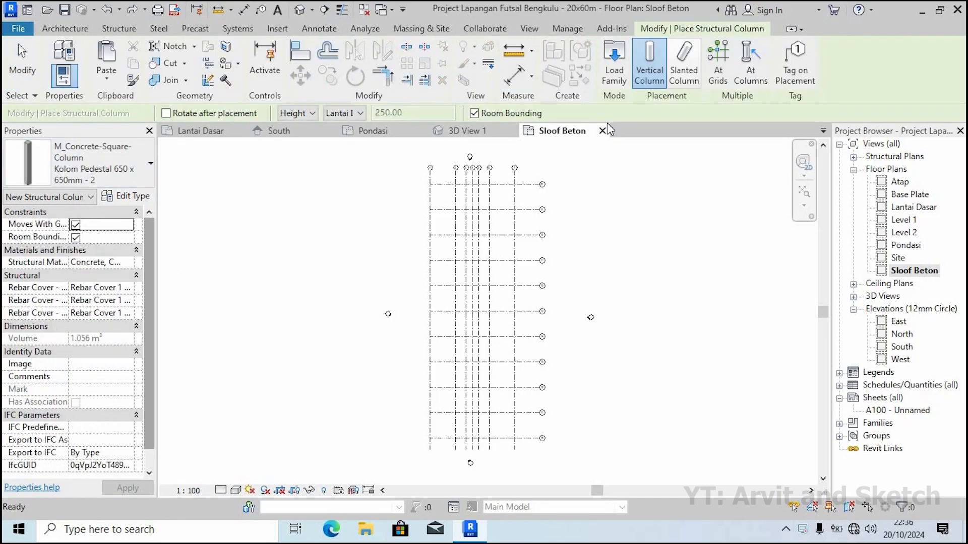
pyautogui.scroll(2, 432, 448)
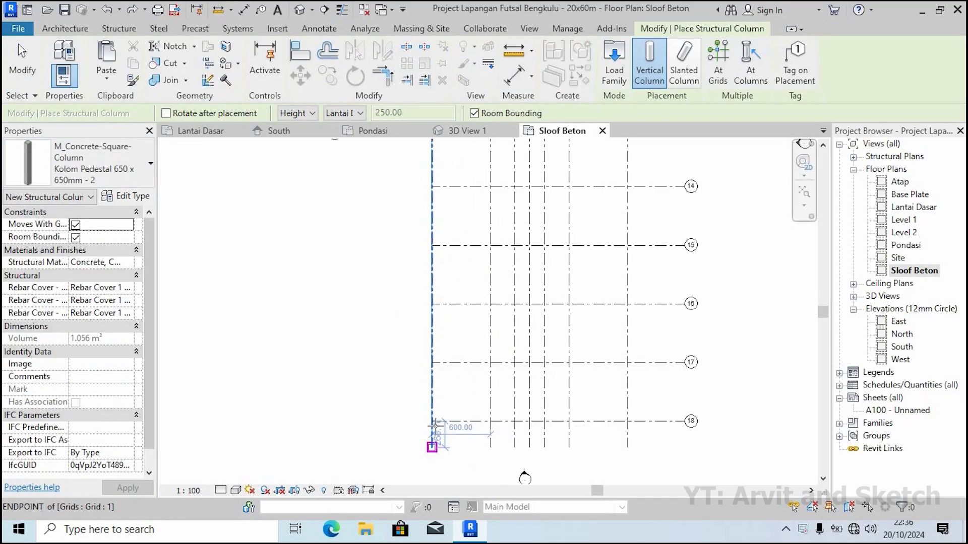
pyautogui.scroll(1, 432, 449)
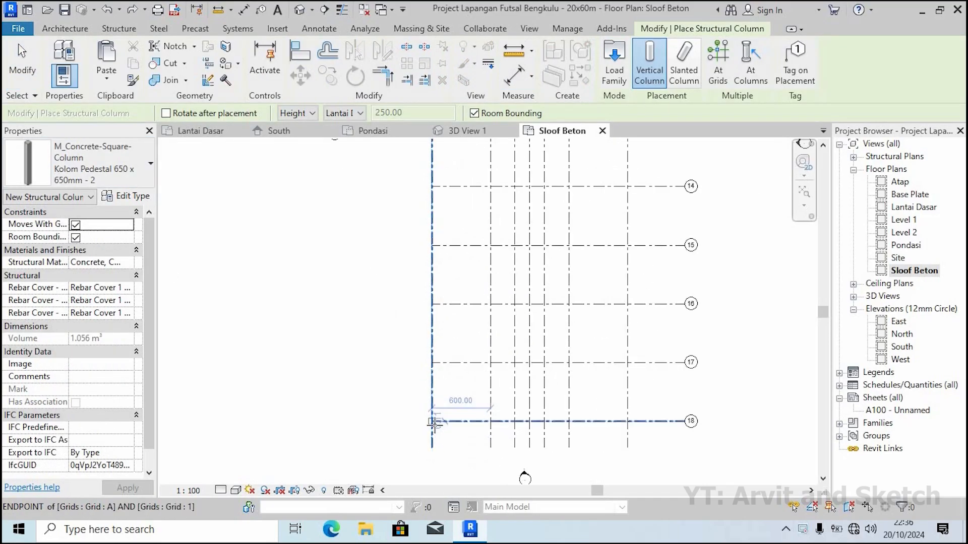
pyautogui.click(432, 362)
pyautogui.moveTo(466, 325); pyautogui.dragTo(497, 474, button='middle')
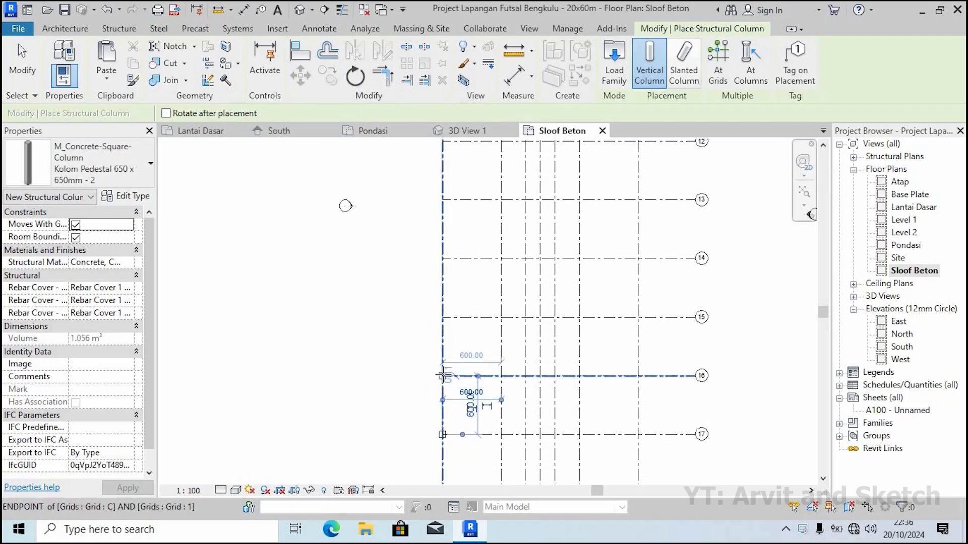
# Place the same pedestal columns along grid 1 at grids 16, 15, 14 and 13
pyautogui.scroll(2, 439, 331)
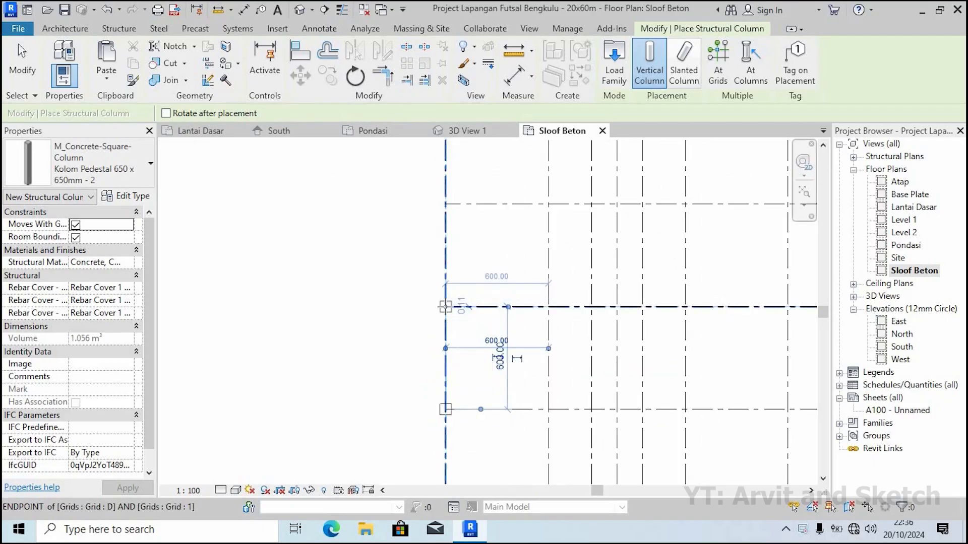
pyautogui.click(445, 307)
pyautogui.scroll(-2, 422, 379)
pyautogui.moveTo(456, 392); pyautogui.dragTo(447, 467, button='middle')
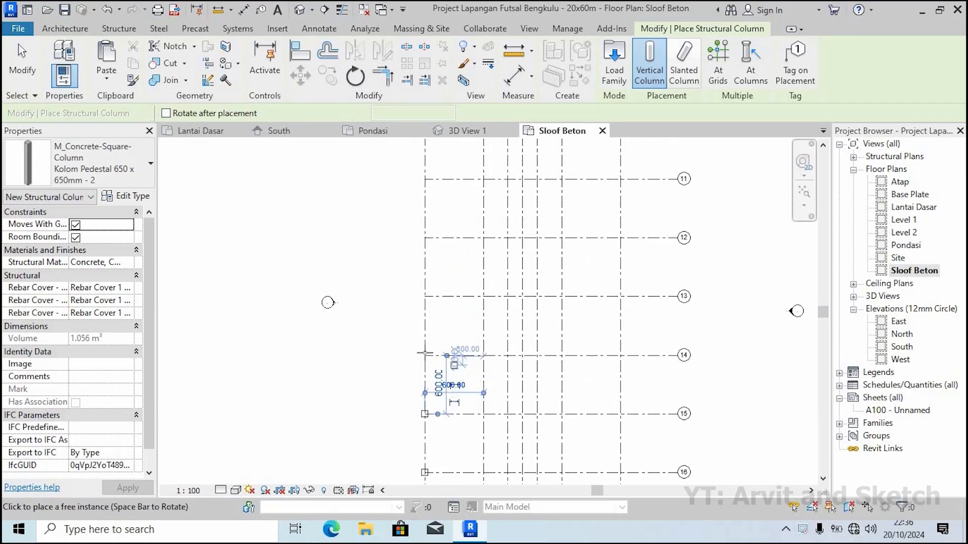
pyautogui.click(424, 355)
pyautogui.click(424, 296)
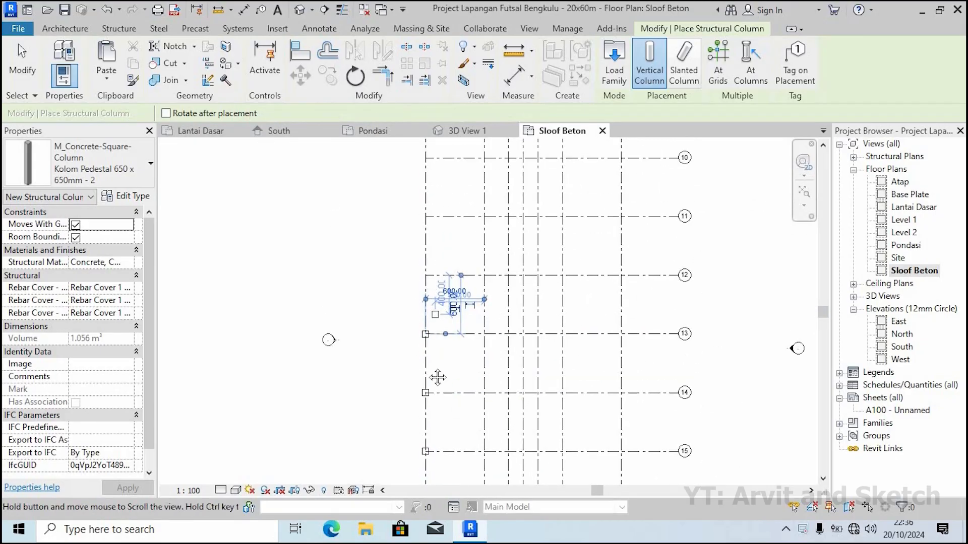
# Continue the pedestal columns along grid 1 at grids 12, 11, 10, 9 and 8
pyautogui.moveTo(438, 378); pyautogui.dragTo(430, 466, button='middle')
pyautogui.click(416, 269)
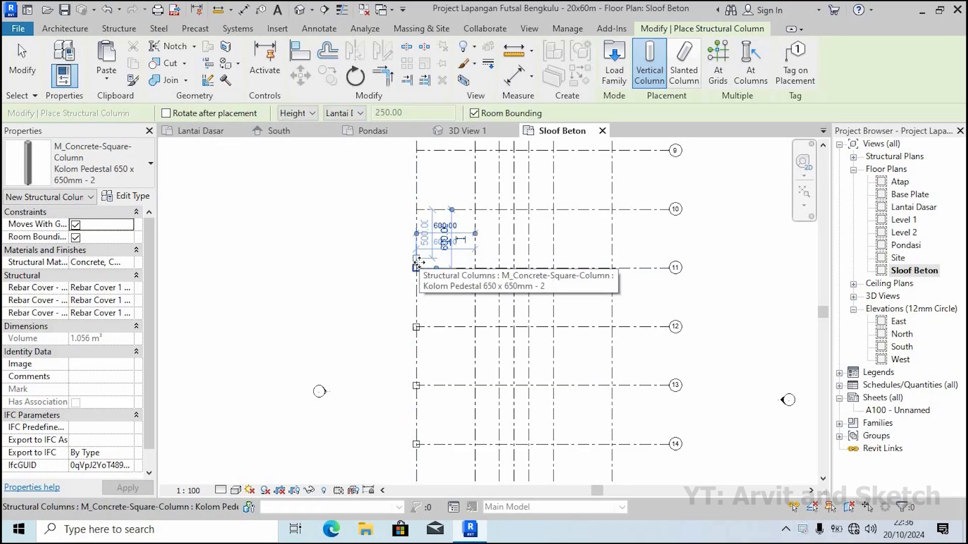
pyautogui.click(417, 210)
pyautogui.moveTo(417, 209); pyautogui.dragTo(420, 275, button='middle')
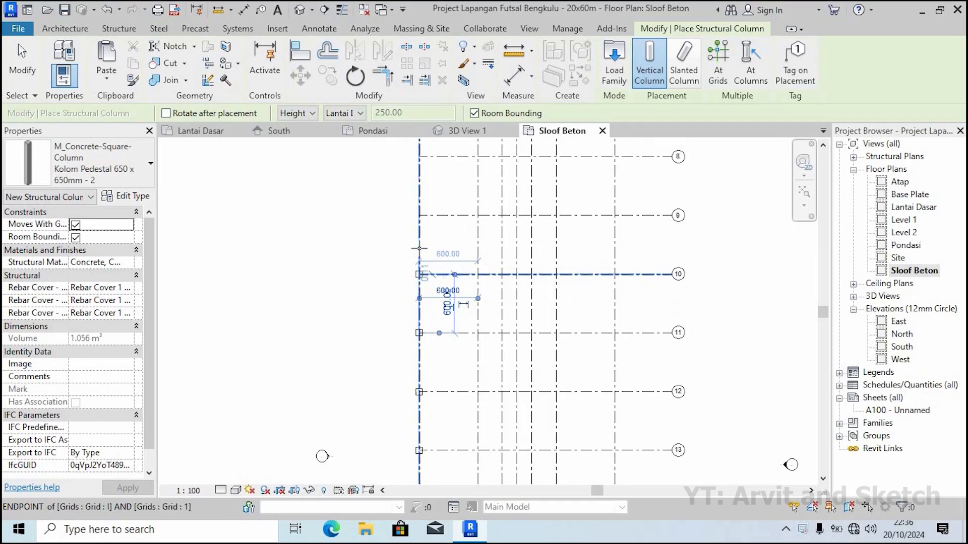
pyautogui.click(419, 215)
pyautogui.click(419, 216)
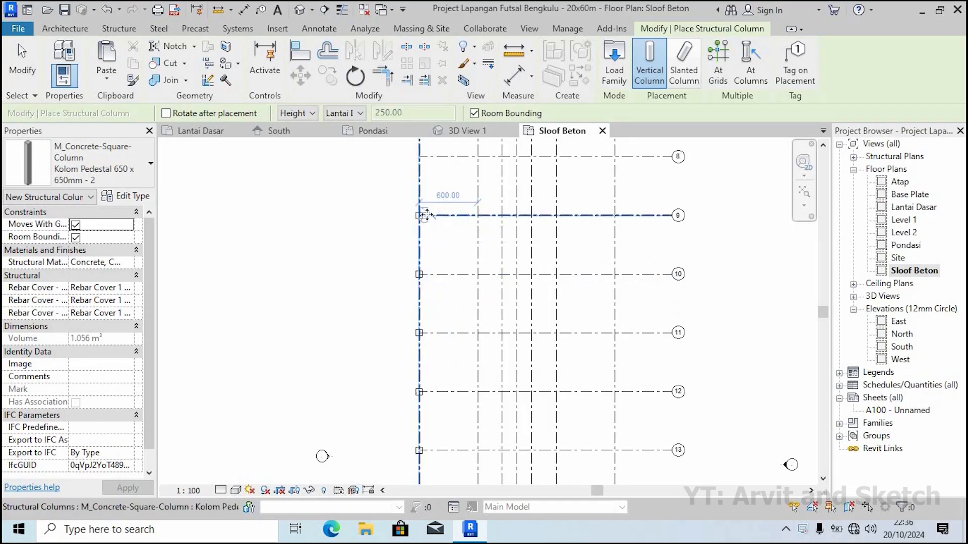
pyautogui.moveTo(428, 207); pyautogui.dragTo(439, 343, button='middle')
pyautogui.click(418, 234)
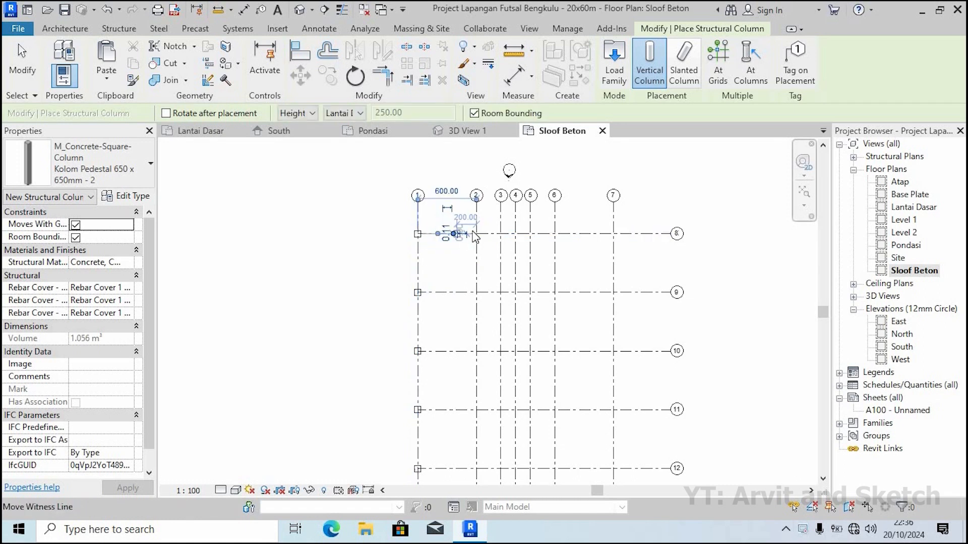
# Place pedestal columns along grid 8 at grids 2, 3, 5, 6 and 7, skipping grid 4
pyautogui.click(501, 237)
pyautogui.scroll(2, 529, 247)
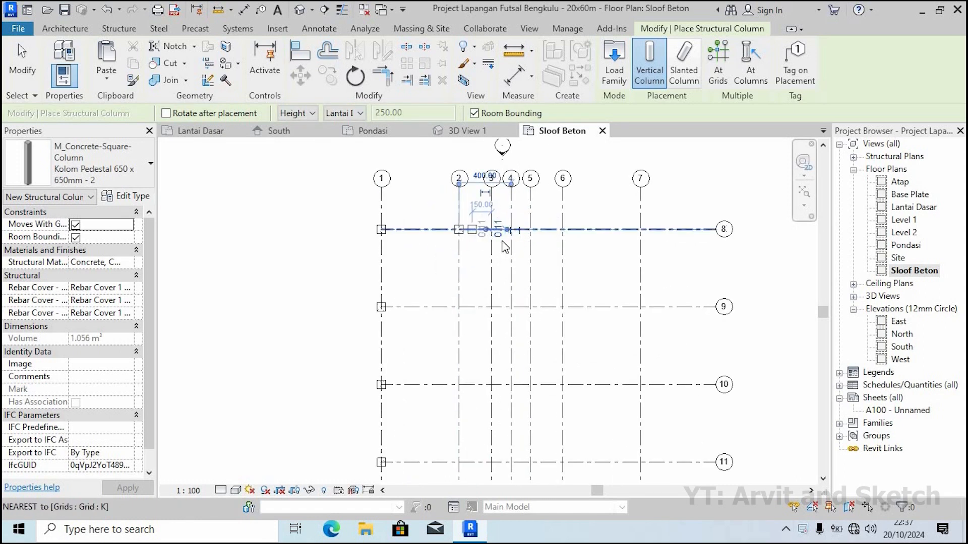
pyautogui.scroll(2, 499, 238)
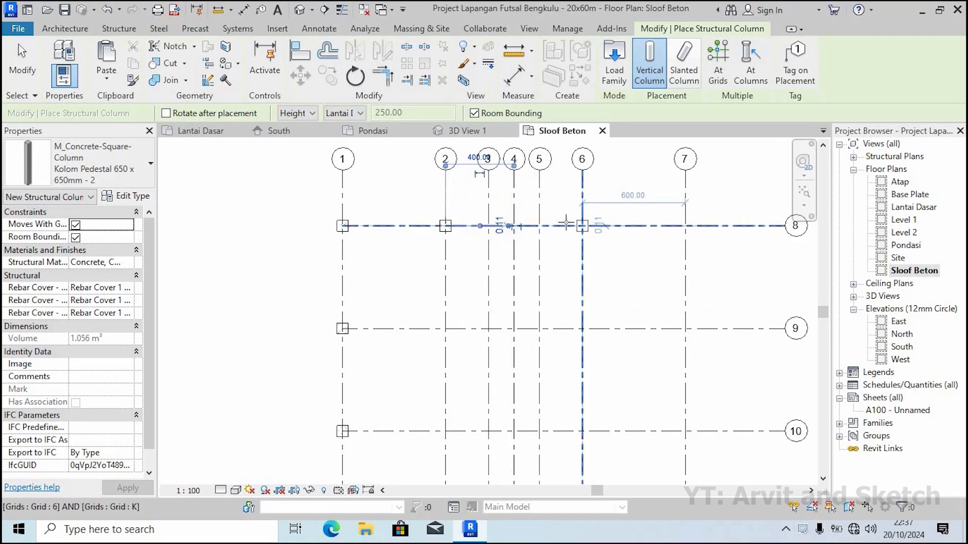
pyautogui.click(539, 226)
pyautogui.click(488, 226)
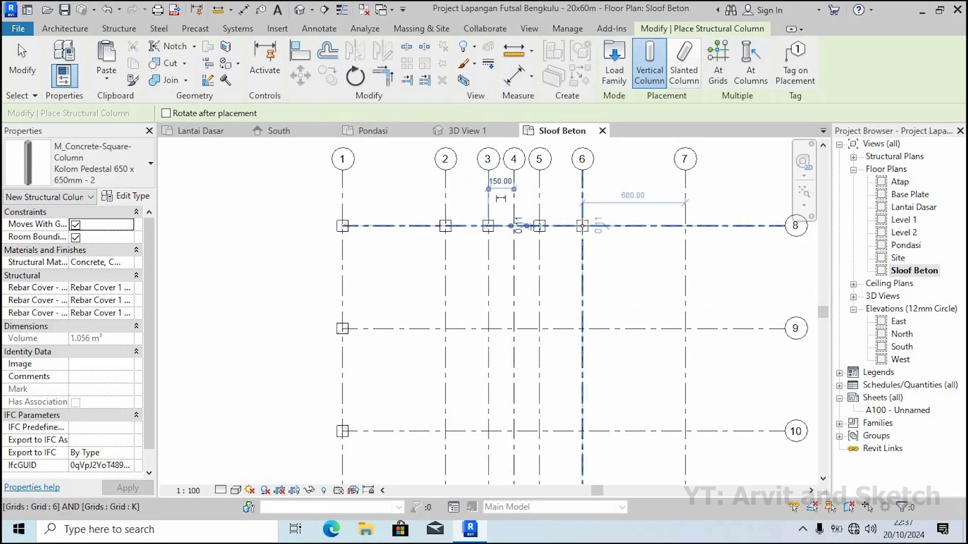
pyautogui.click(688, 224)
# Place pedestal columns along grid 7 at every crossing from grid 9 to grid 18
pyautogui.scroll(-3, 512, 206)
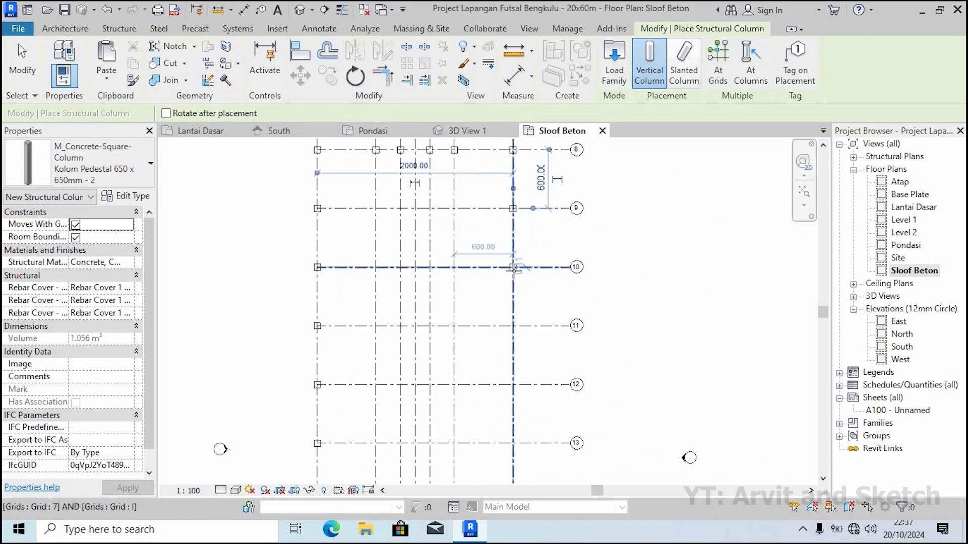
pyautogui.scroll(-2, 513, 317)
pyautogui.moveTo(512, 333); pyautogui.dragTo(518, 256, button='middle')
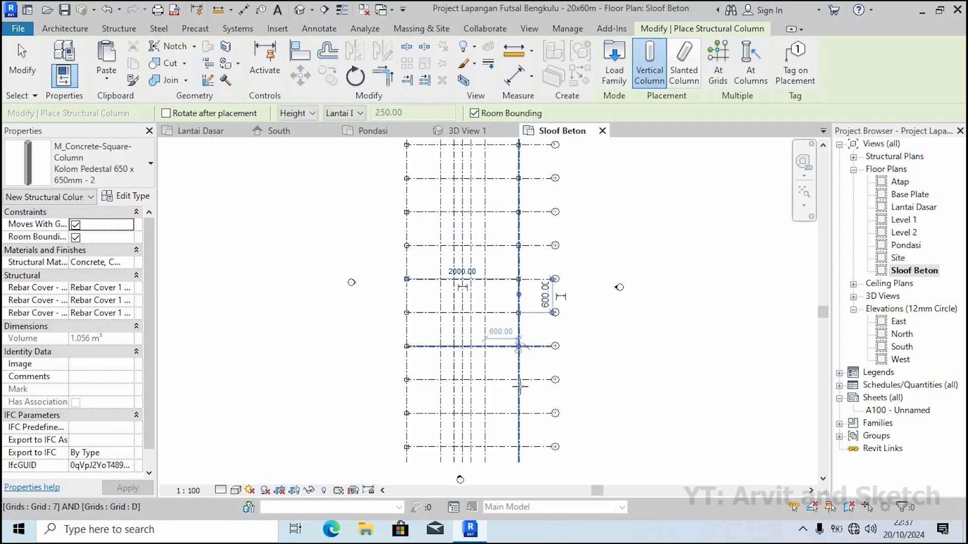
pyautogui.moveTo(519, 359); pyautogui.dragTo(523, 300, button='middle')
pyautogui.scroll(1, 523, 300)
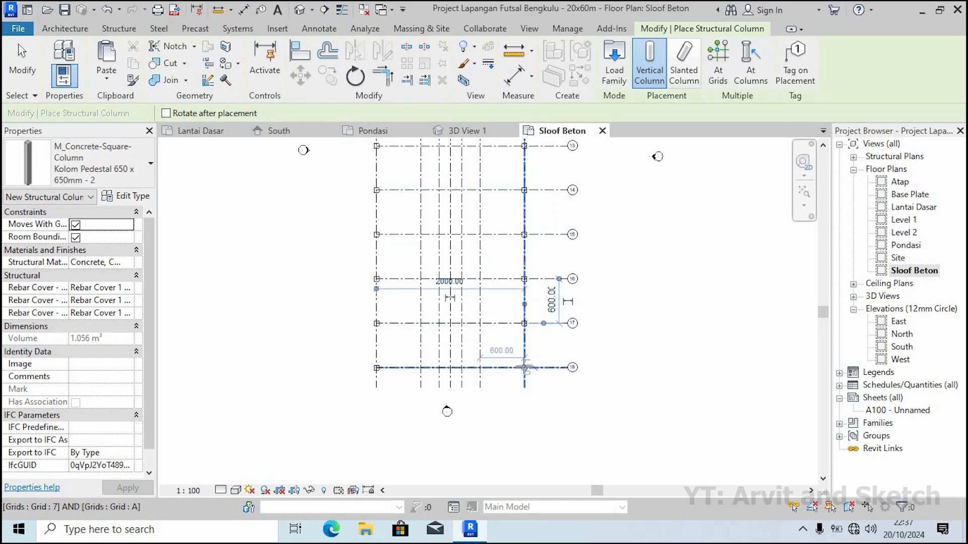
pyautogui.scroll(1, 474, 383)
# Place pedestal columns along grid 18 at grids 6, 5, 3 and 2, and end the column placement
pyautogui.click(483, 360)
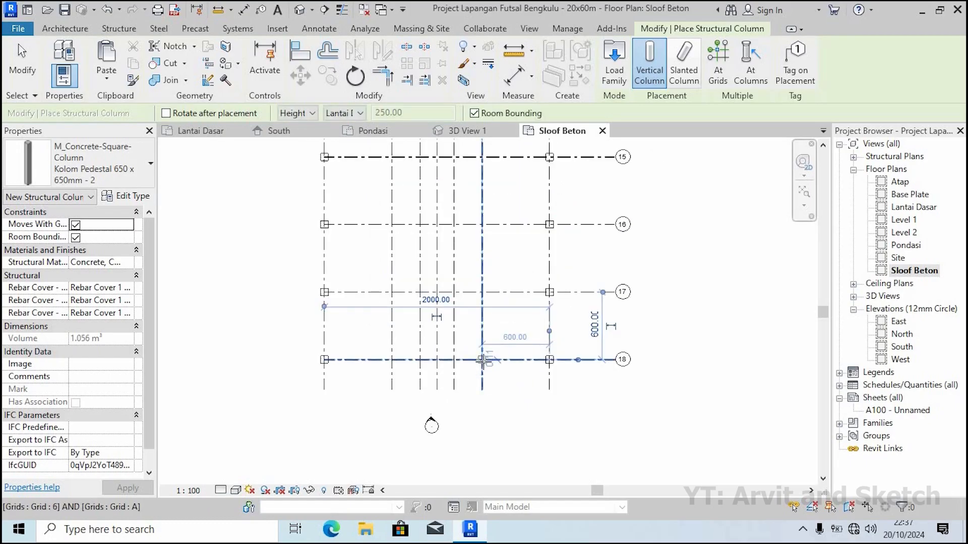
pyautogui.click(454, 360)
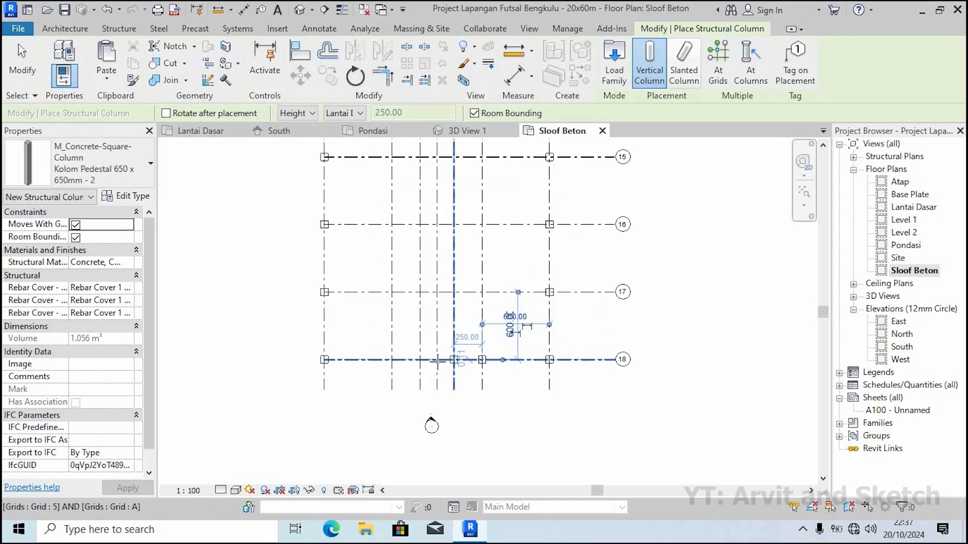
pyautogui.click(392, 360)
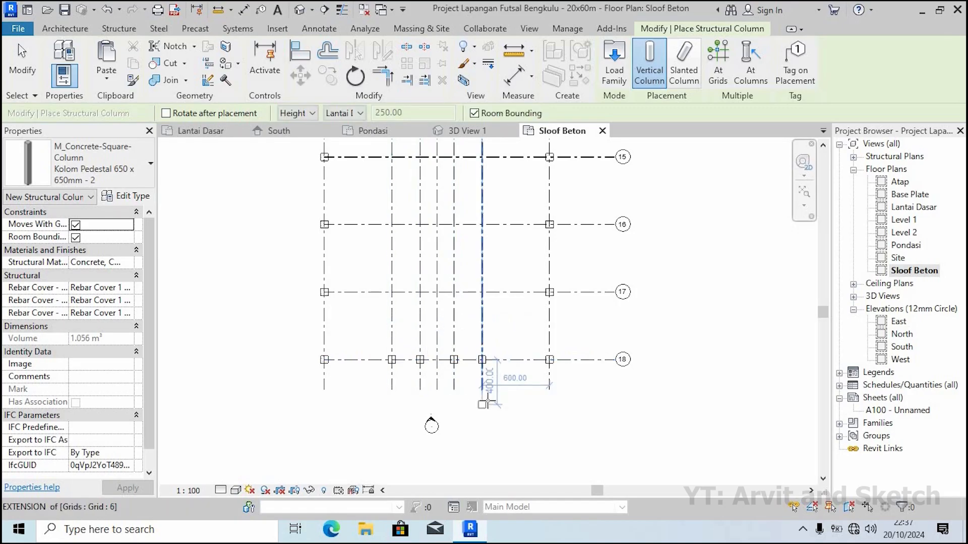
pyautogui.scroll(-3, 488, 400)
pyautogui.click(804, 195)
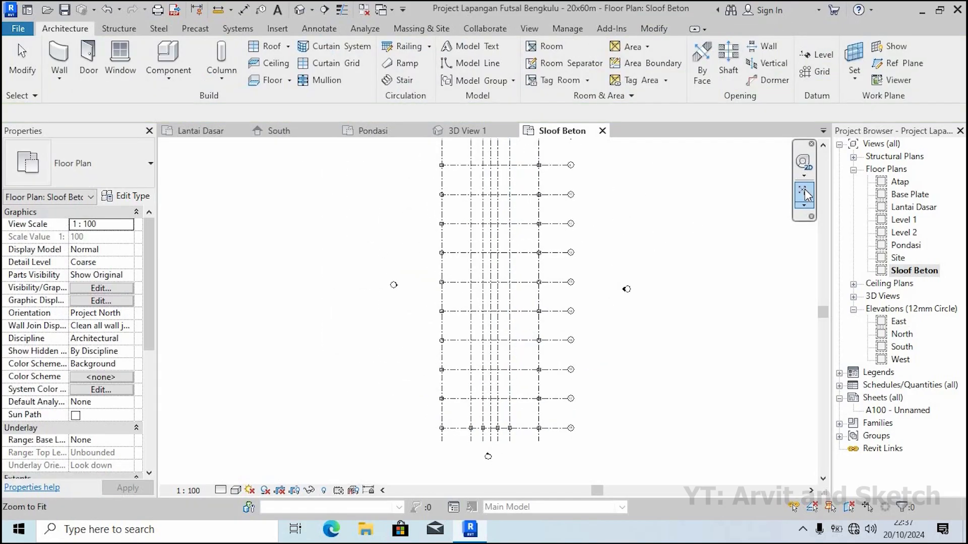
# Check the stacked pedestal columns in 3D View 1 and return to the Sloof Beton floor plan
pyautogui.click(483, 130)
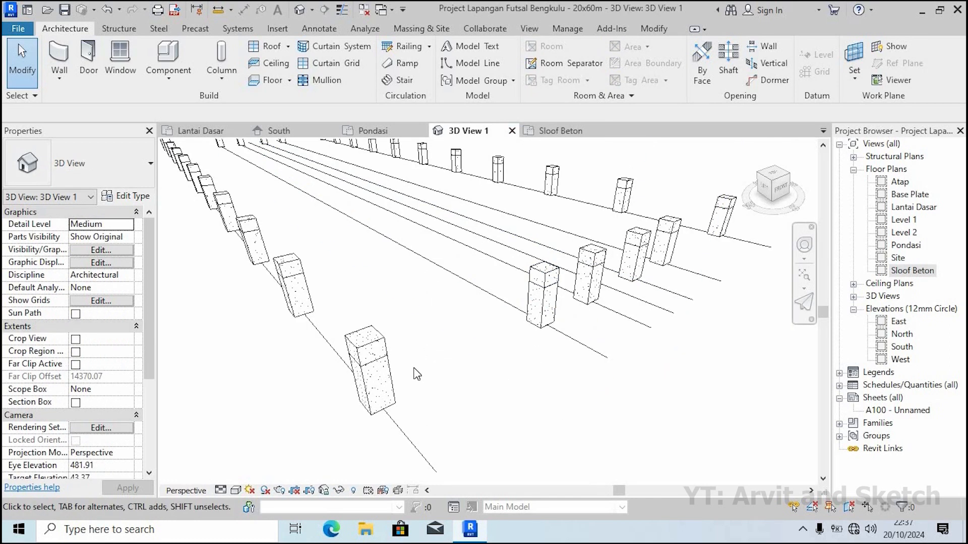
pyautogui.scroll(2, 417, 374)
pyautogui.scroll(3, 577, 323)
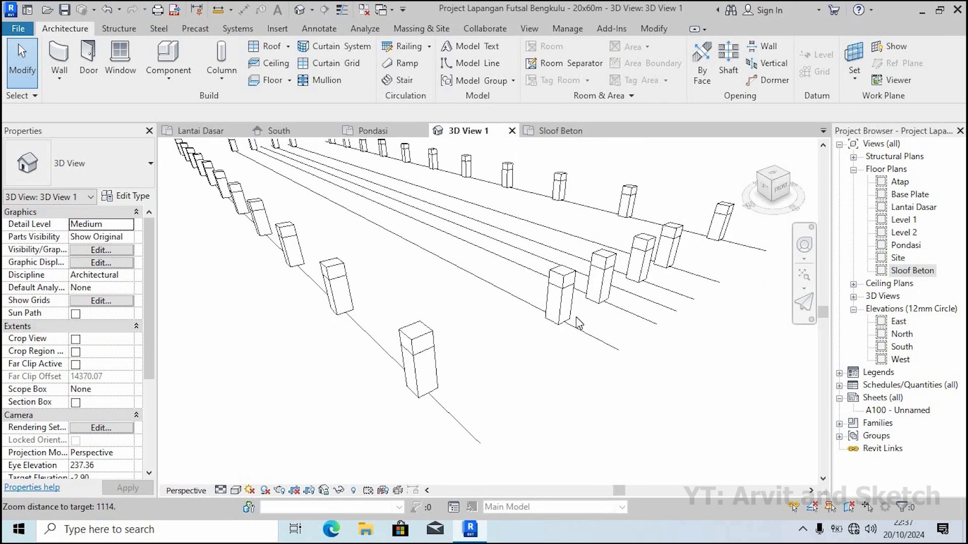
pyautogui.scroll(-2, 578, 323)
pyautogui.scroll(-1, 543, 362)
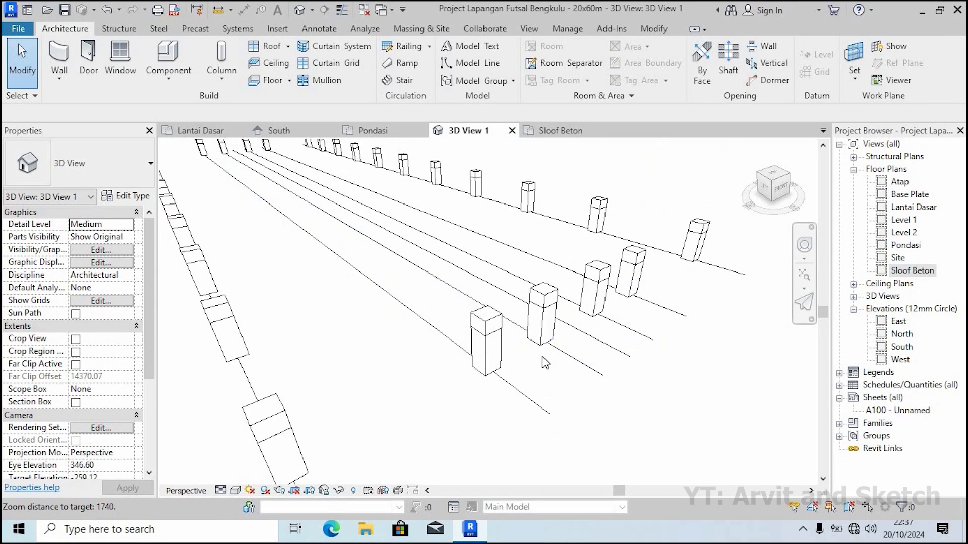
pyautogui.scroll(-3, 543, 361)
pyautogui.keyDown('shift'); pyautogui.moveTo(518, 374); pyautogui.dragTo(512, 352, button='middle'); pyautogui.keyUp('shift')
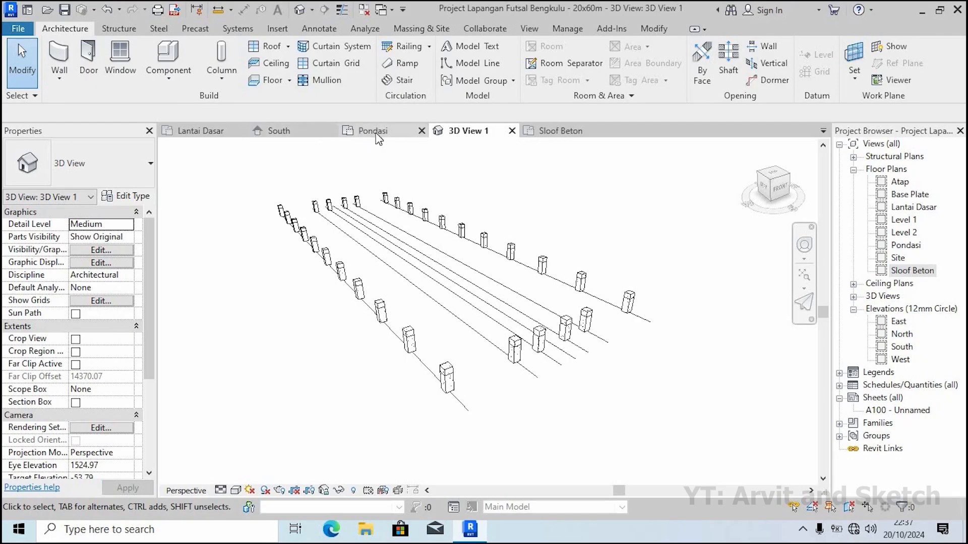
pyautogui.click(552, 130)
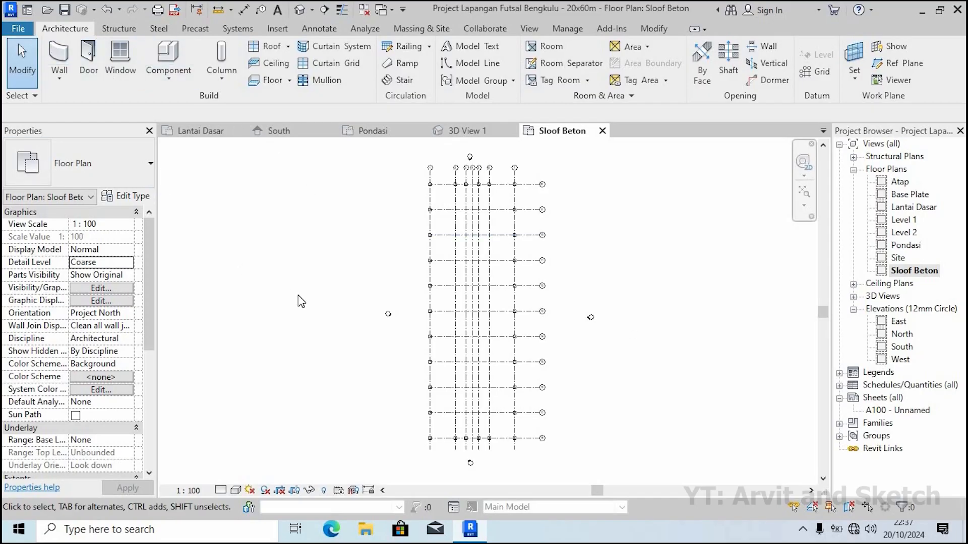
# On the Pondasi floor plan, duplicate the structural column type as Kolom Pedestal 400 x 400mm and set its dimension b to 40
pyautogui.doubleClick(902, 246)
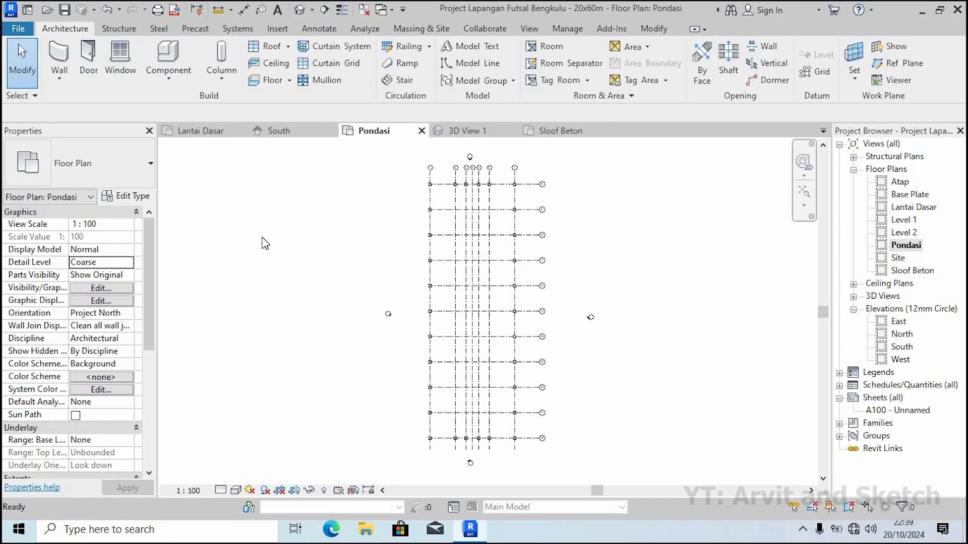
pyautogui.press('c')
pyautogui.press('l')
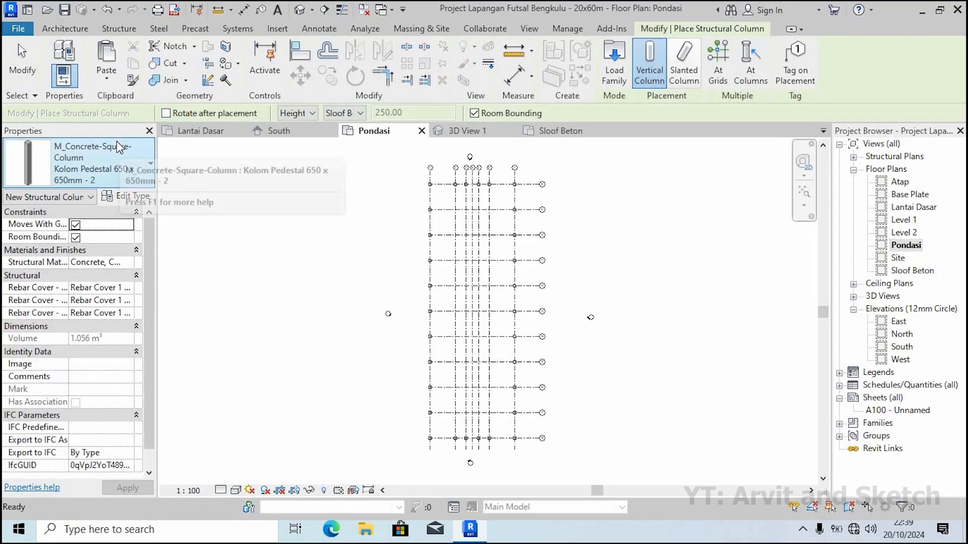
pyautogui.click(141, 198)
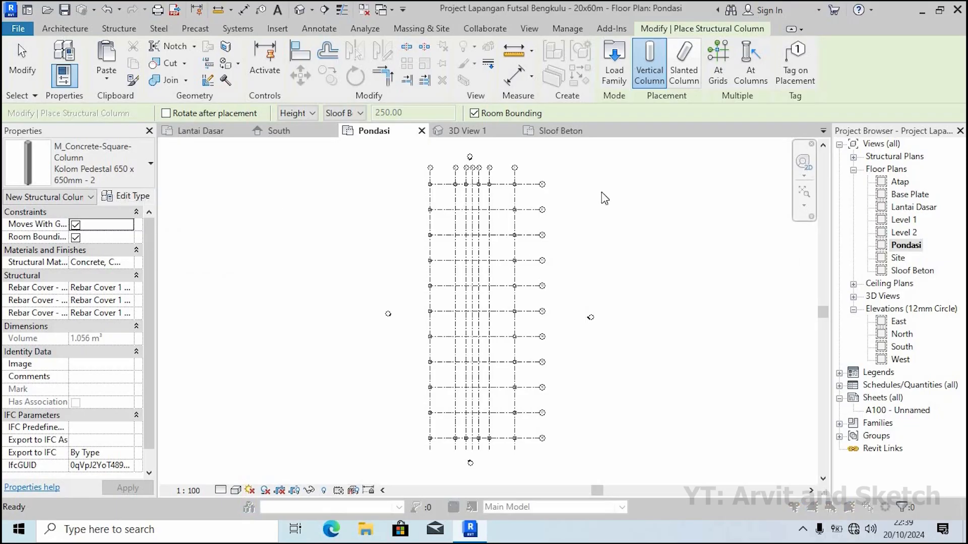
pyautogui.click(748, 100)
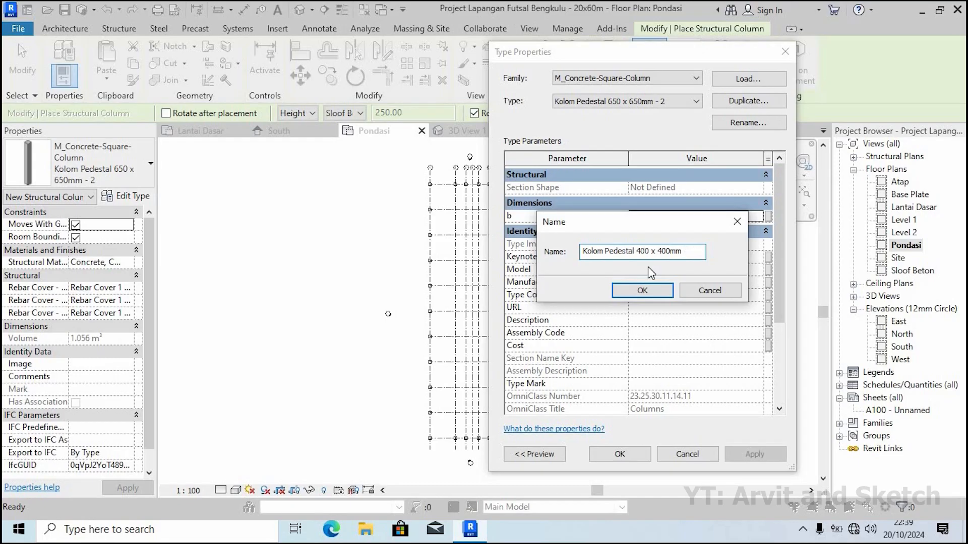
pyautogui.click(642, 291)
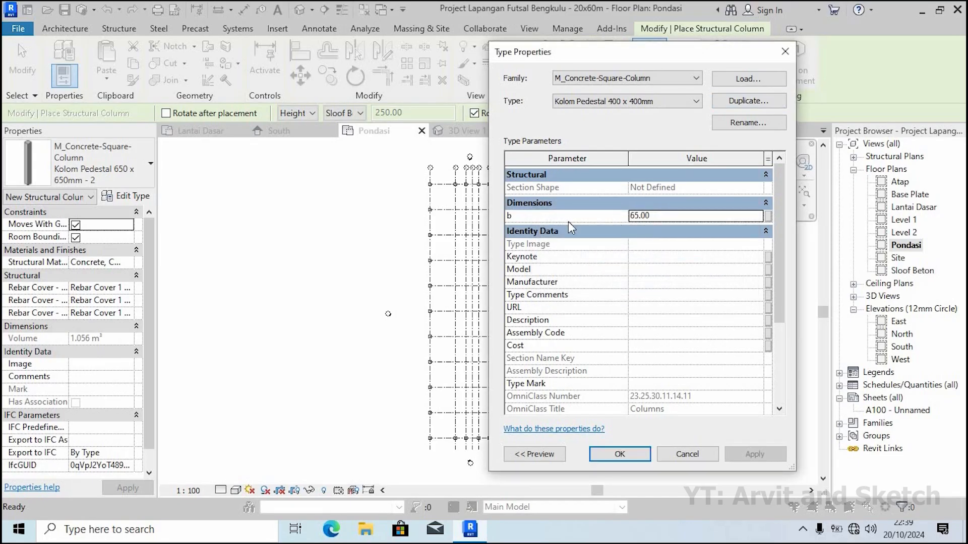
pyautogui.click(639, 217)
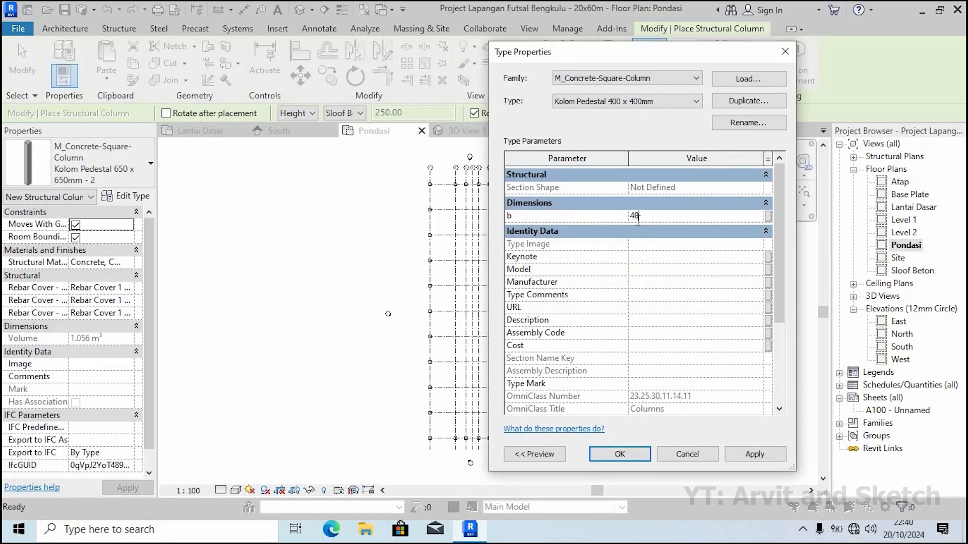
pyautogui.click(637, 454)
# Place Kolom Pedestal 400 x 400mm columns where grids 2 and 6 cross grids 17, 16 and 15
pyautogui.scroll(5, 483, 404)
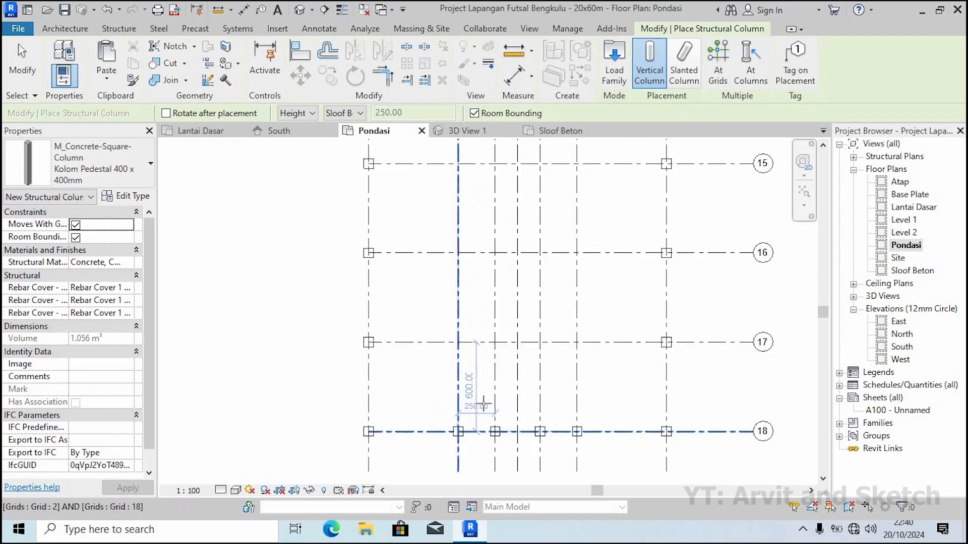
pyautogui.scroll(2, 484, 405)
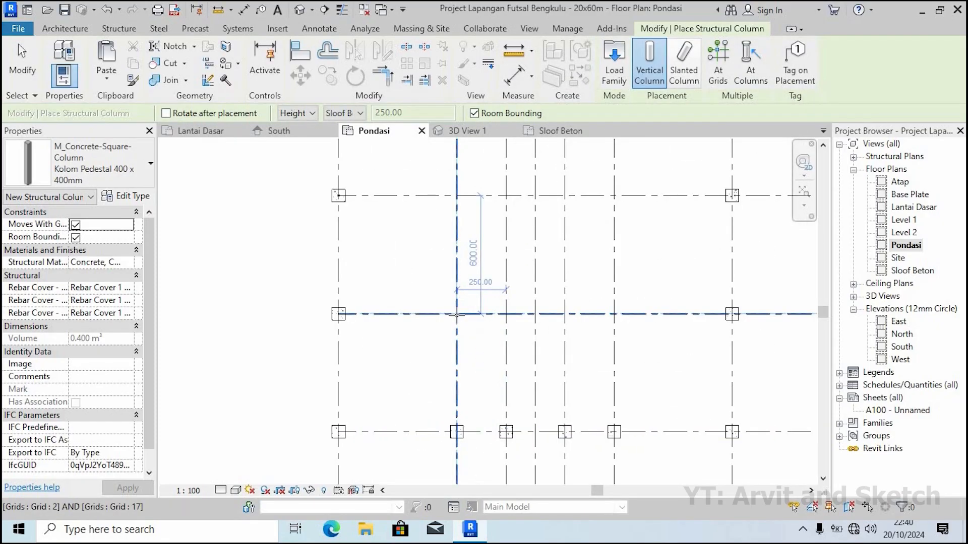
pyautogui.click(538, 350)
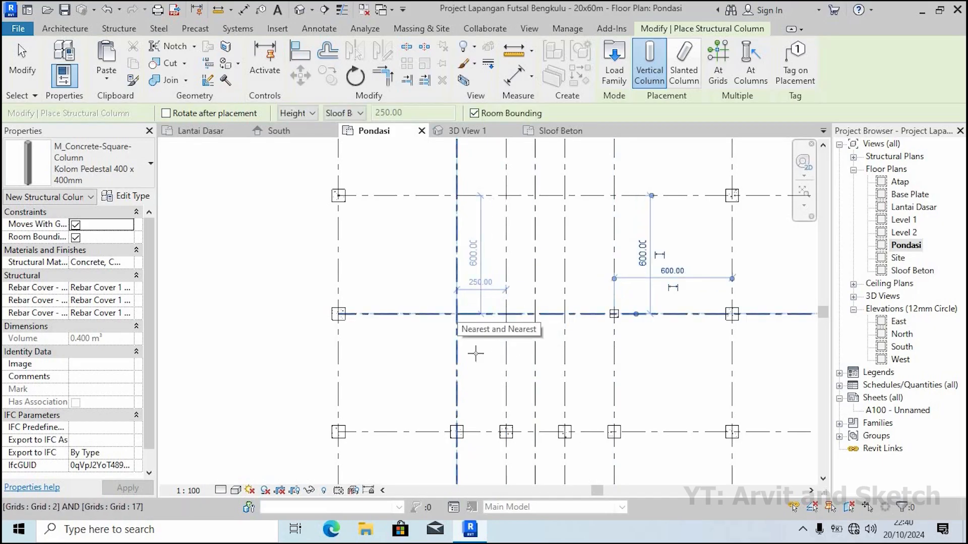
pyautogui.click(457, 314)
pyautogui.scroll(-1, 488, 365)
pyautogui.moveTo(515, 329); pyautogui.dragTo(538, 416, button='middle')
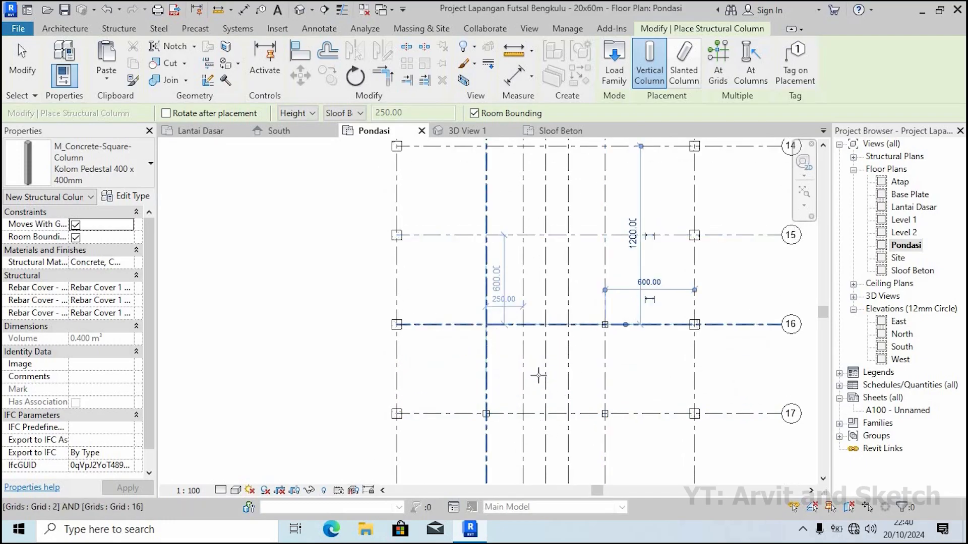
pyautogui.click(486, 324)
pyautogui.moveTo(587, 309); pyautogui.dragTo(590, 370, button='middle')
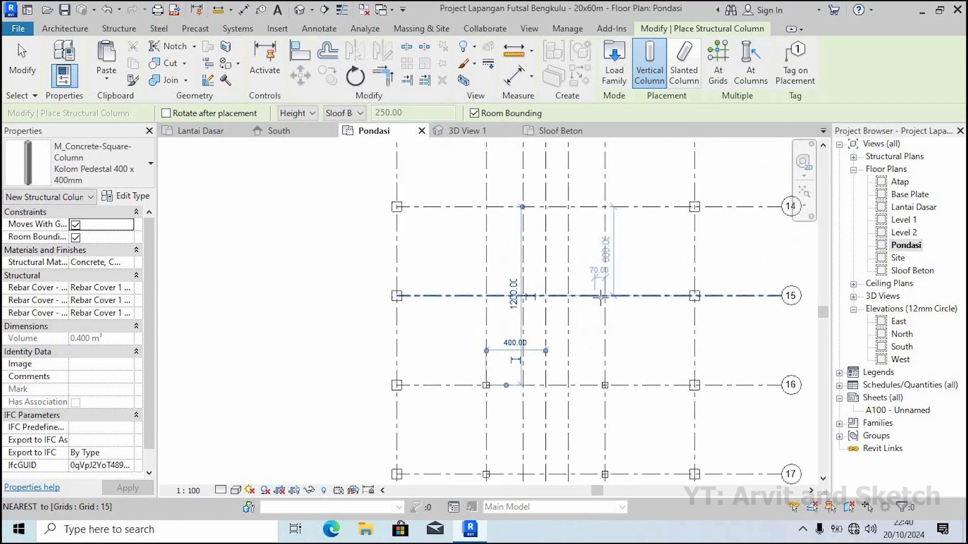
pyautogui.click(487, 303)
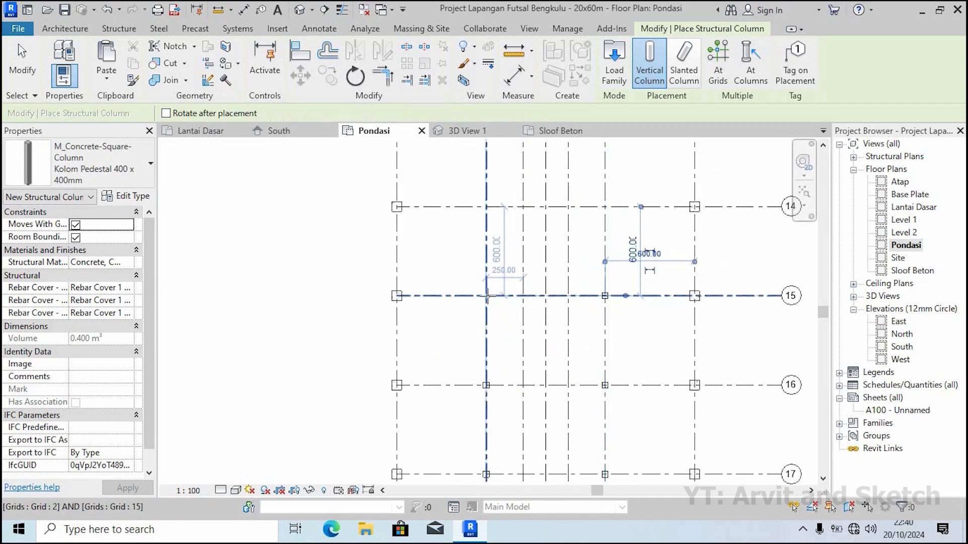
# Place 400 x 400 mm pedestal columns where grids 2 and 6 cross grids 14, 13 and 12
pyautogui.moveTo(598, 256); pyautogui.dragTo(605, 279, button='middle')
pyautogui.scroll(-1, 607, 270)
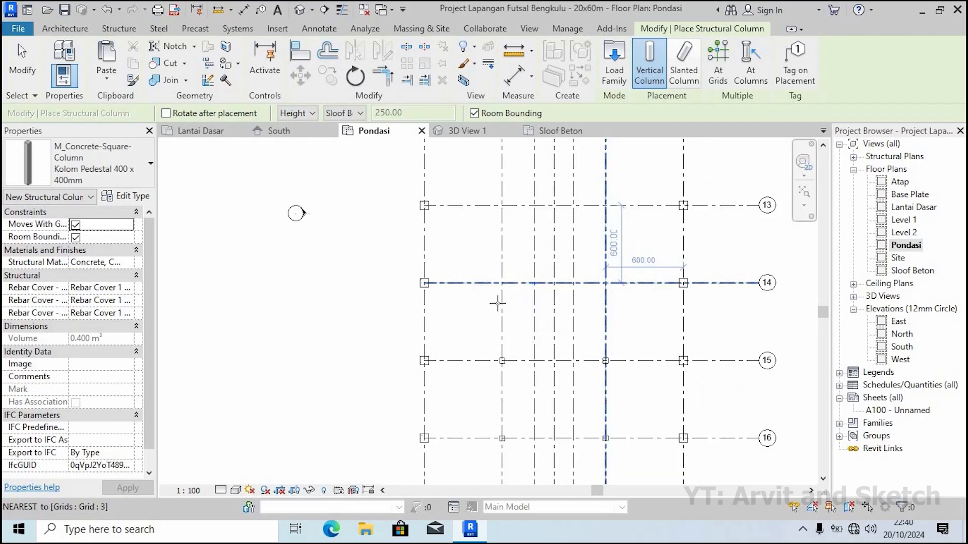
pyautogui.click(504, 284)
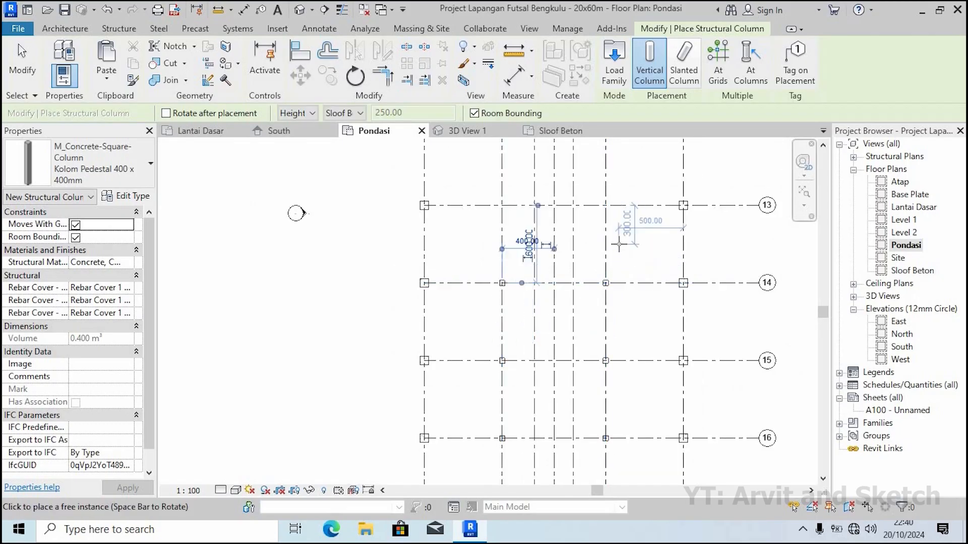
pyautogui.moveTo(620, 290); pyautogui.dragTo(619, 350, button='middle')
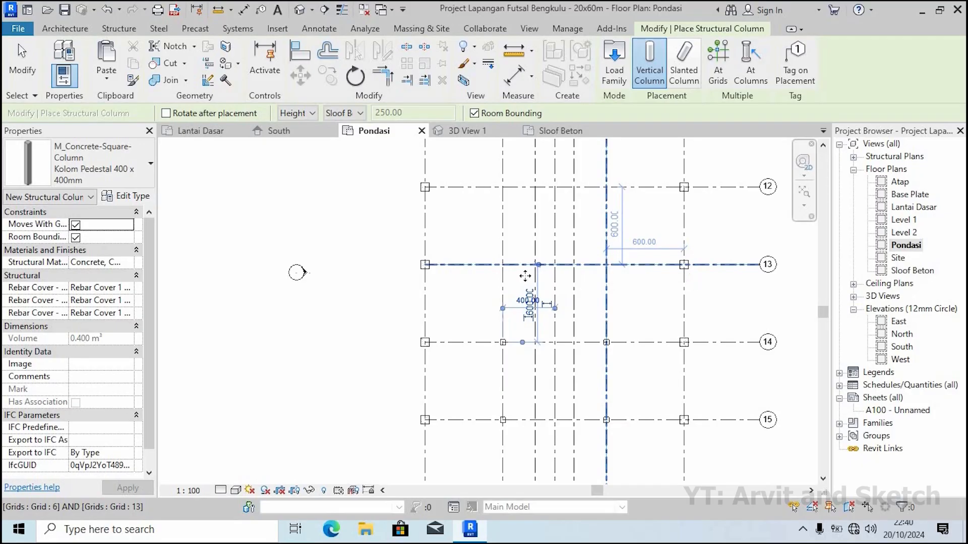
pyautogui.click(504, 264)
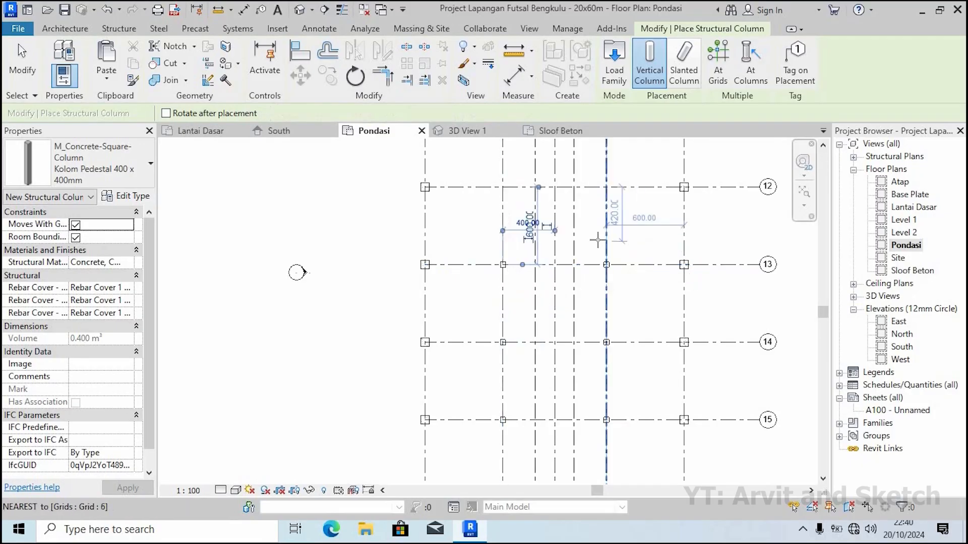
pyautogui.moveTo(613, 287); pyautogui.dragTo(620, 339, button='middle')
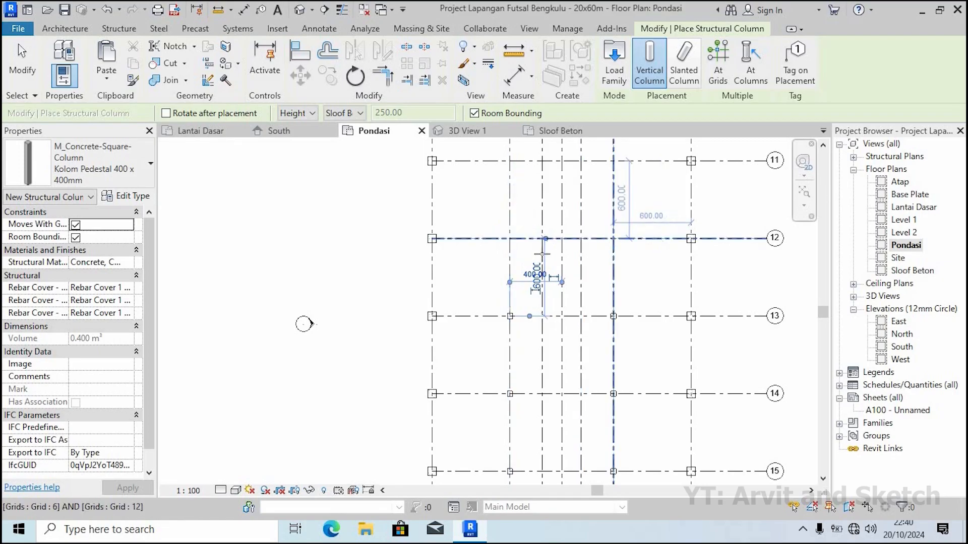
pyautogui.click(509, 239)
# Place 400 x 400 mm pedestal columns where grids 2 and 6 cross grids 11, 10 and 9, and end the column placement
pyautogui.moveTo(591, 207); pyautogui.dragTo(591, 293, button='middle')
pyautogui.click(612, 248)
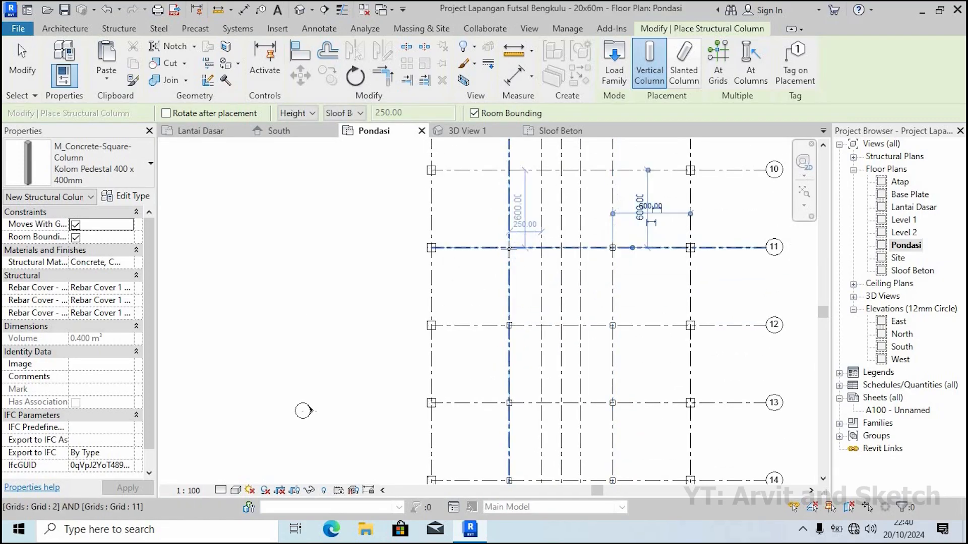
pyautogui.click(509, 247)
pyautogui.moveTo(610, 305); pyautogui.dragTo(613, 388, button='middle')
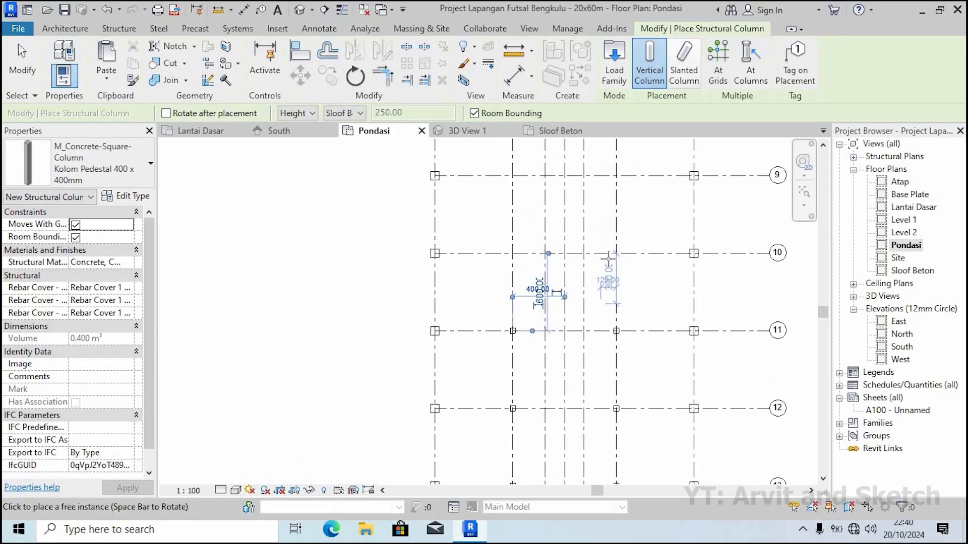
pyautogui.click(513, 253)
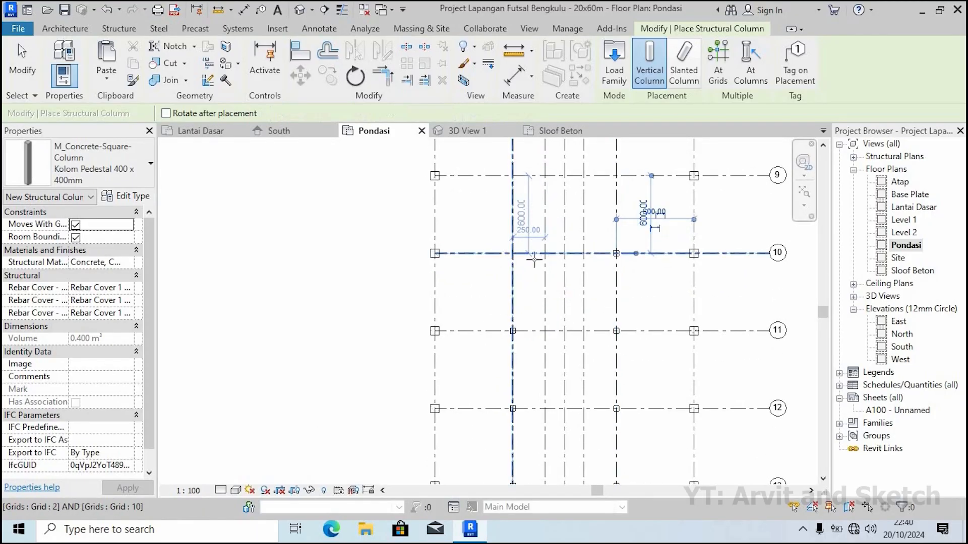
pyautogui.moveTo(626, 274); pyautogui.dragTo(633, 344, button='middle')
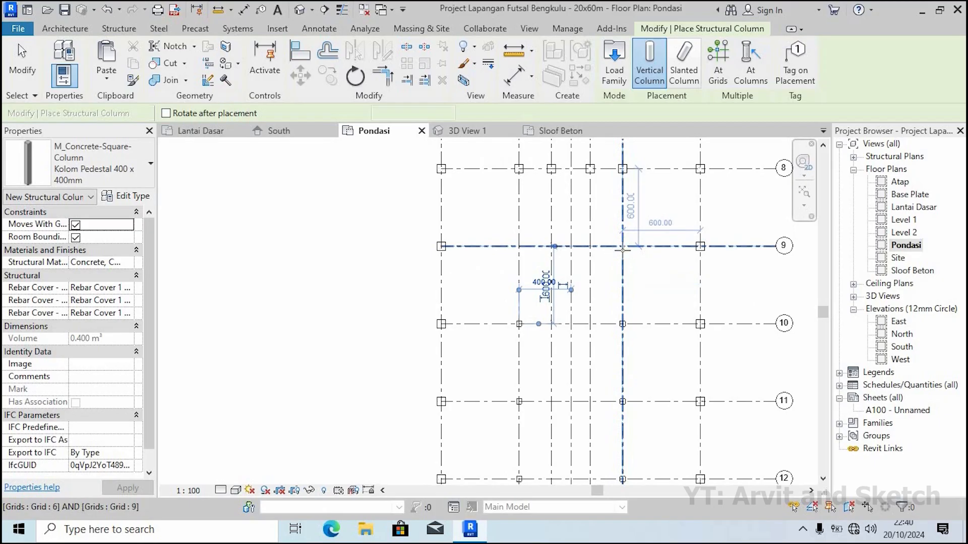
pyautogui.click(623, 247)
pyautogui.click(519, 247)
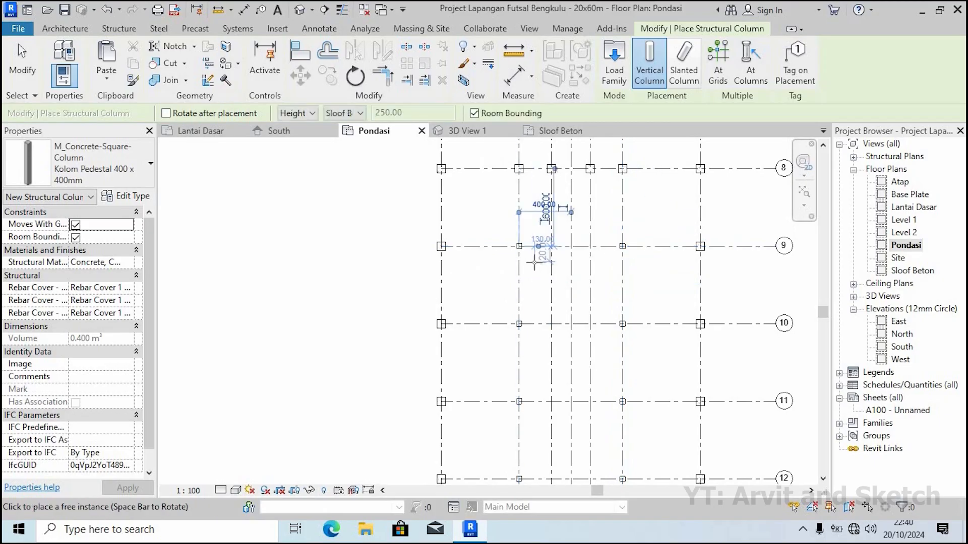
pyautogui.scroll(-5, 540, 238)
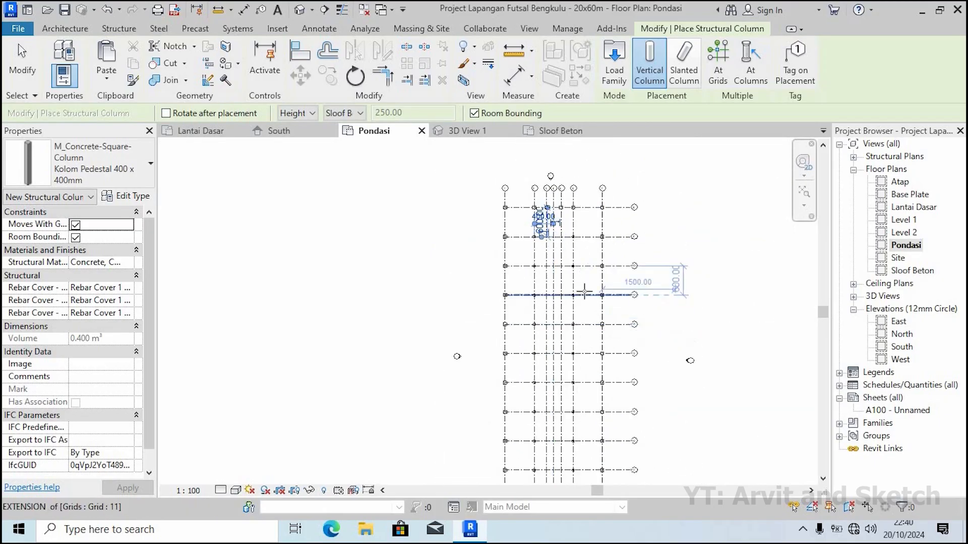
pyautogui.press('Escape')
pyautogui.press('Escape')
pyautogui.click(804, 192)
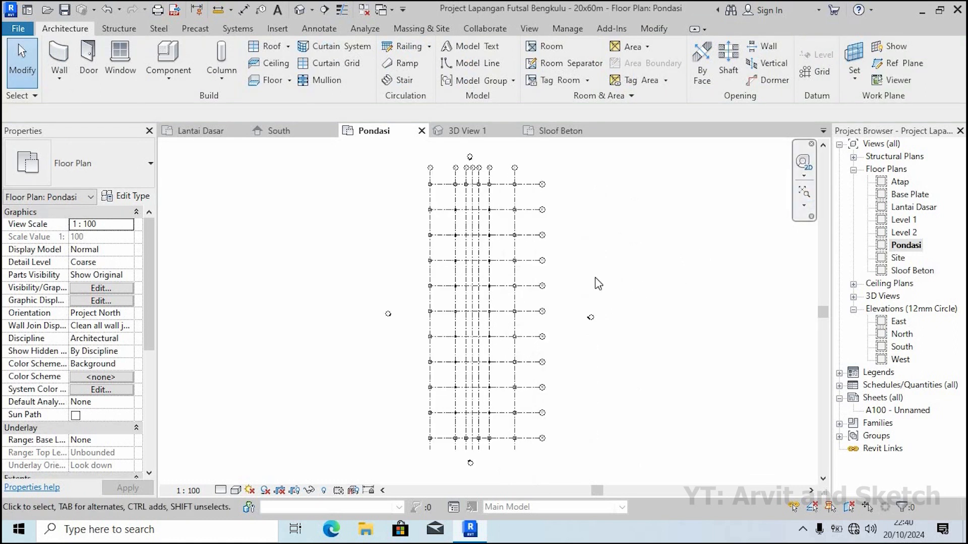
# Inspect the 400 x 400 mm pedestal columns in 3D View 1 and return to the Pondasi floor plan
pyautogui.click(464, 132)
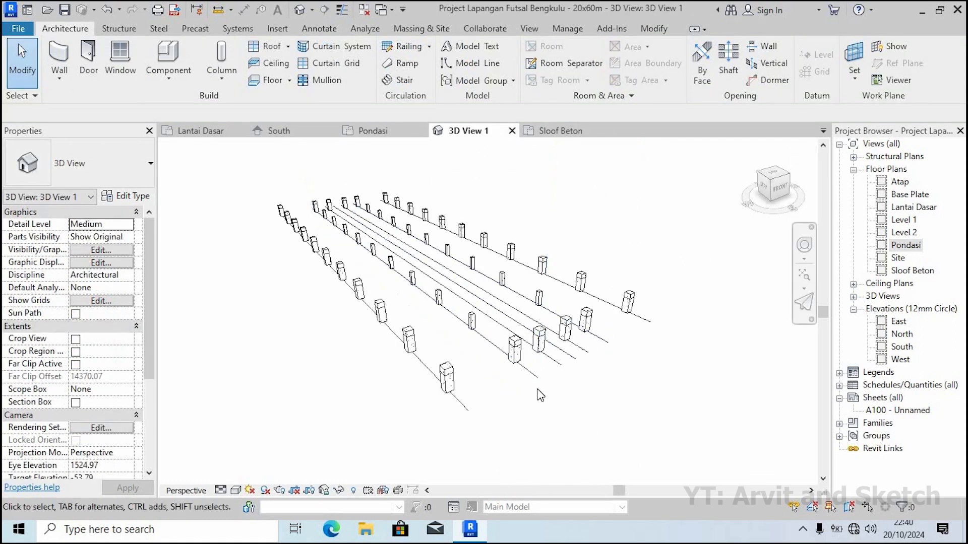
pyautogui.scroll(5, 462, 325)
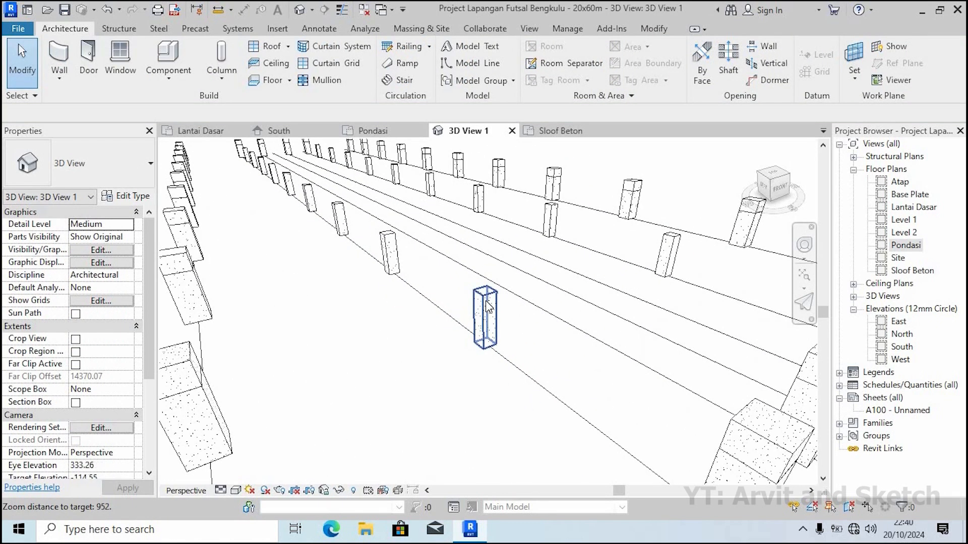
pyautogui.scroll(-6, 478, 323)
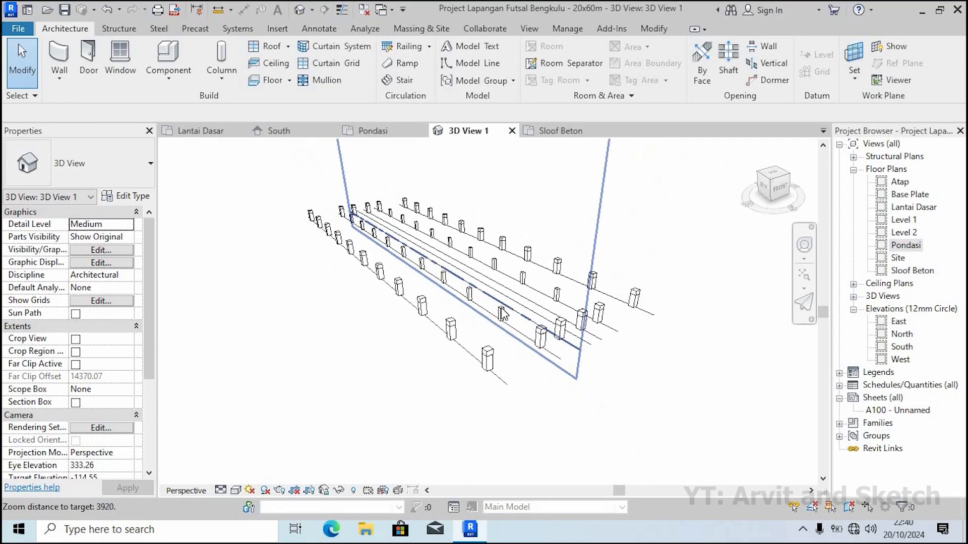
pyautogui.moveTo(500, 330)
pyautogui.keyDown('shift'); pyautogui.mouseDown(button='middle')
pyautogui.moveTo(510, 345)
pyautogui.moveTo(498, 313)
pyautogui.moveTo(503, 327)
pyautogui.mouseUp(button='middle'); pyautogui.keyUp('shift')
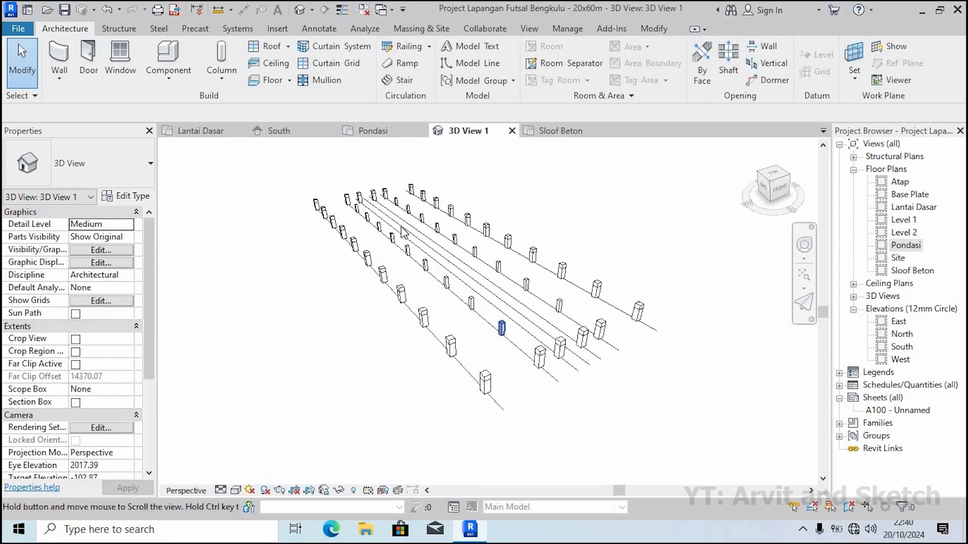
pyautogui.click(358, 129)
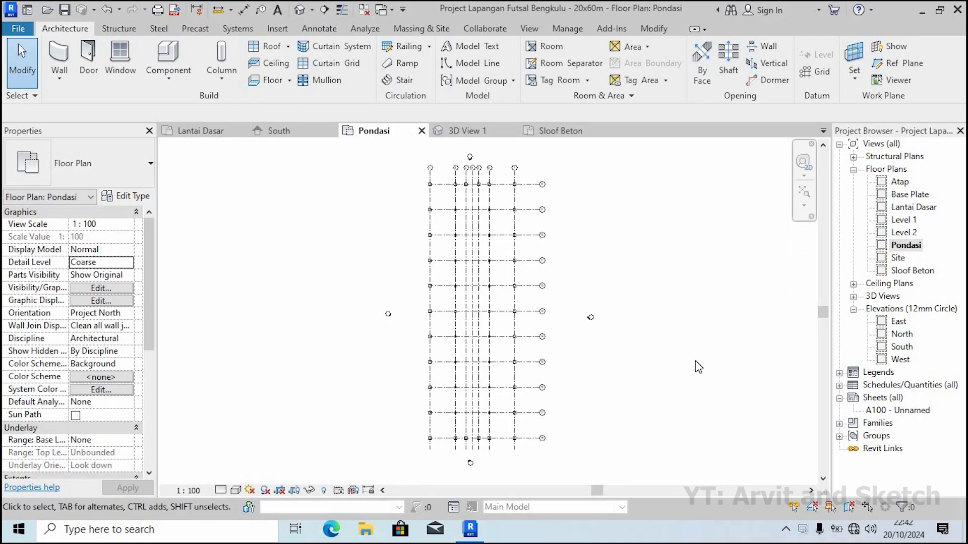
# Start placing structural columns of type Kolom Pedestal 400 x 400mm on the Sloof Beton floor plan, checking the type's dimensions
pyautogui.click(562, 131)
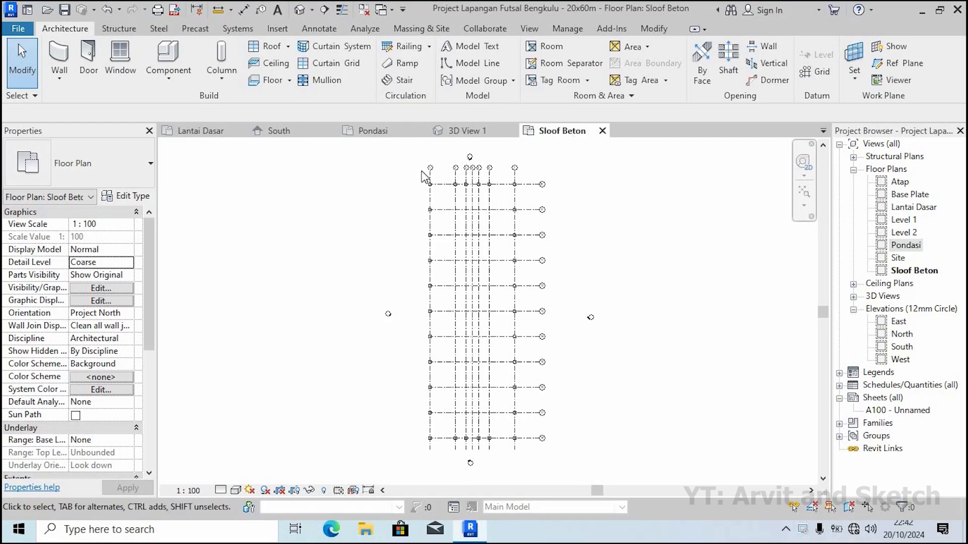
pyautogui.click(222, 56)
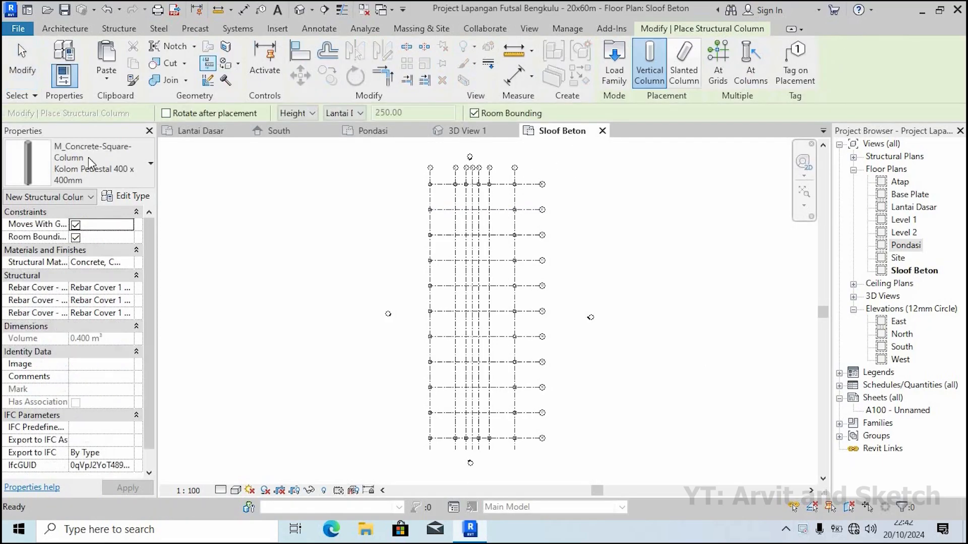
pyautogui.click(88, 171)
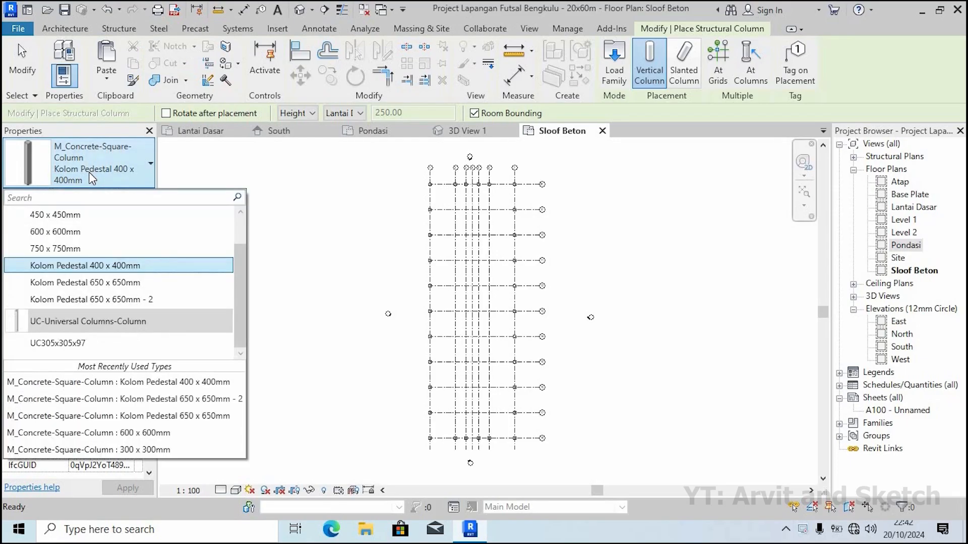
pyautogui.click(89, 171)
pyautogui.click(126, 196)
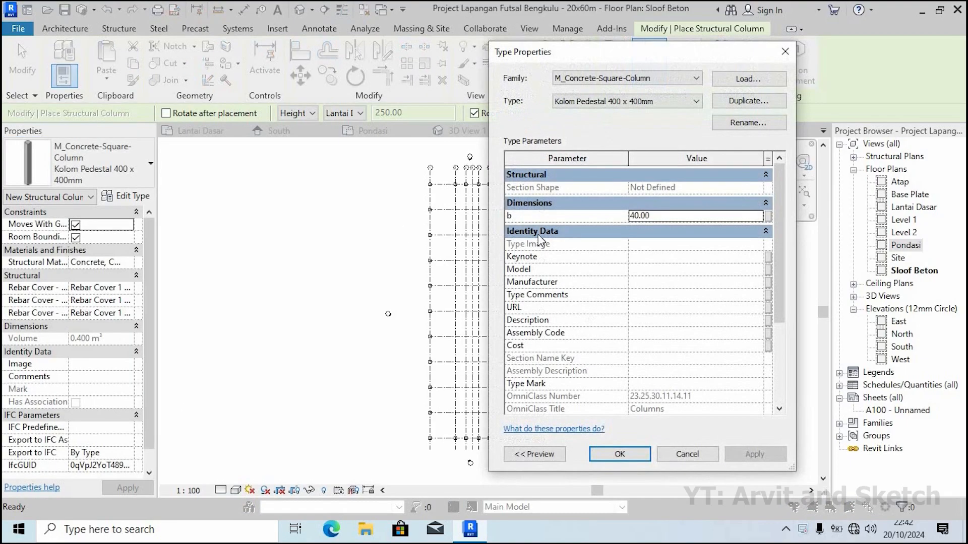
pyautogui.click(619, 454)
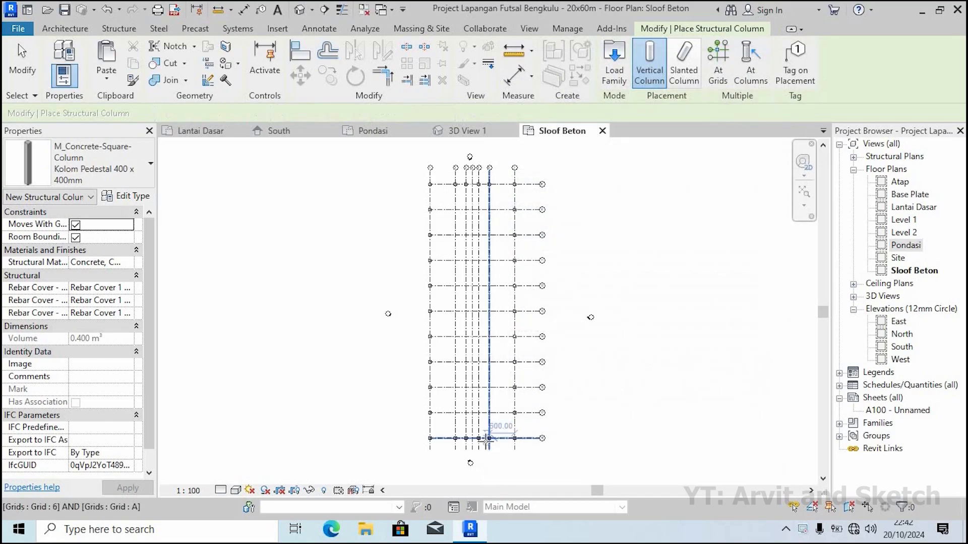
# Place 400 x 400 mm pedestal columns on Sloof Beton where grids 2 and 6 cross grids 17, 16 and 15
pyautogui.scroll(4, 443, 454)
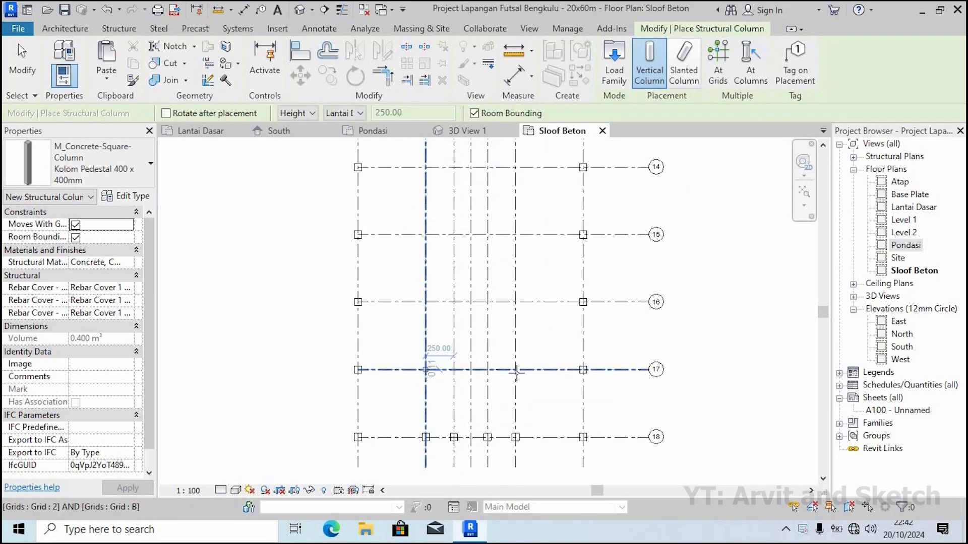
pyautogui.click(425, 370)
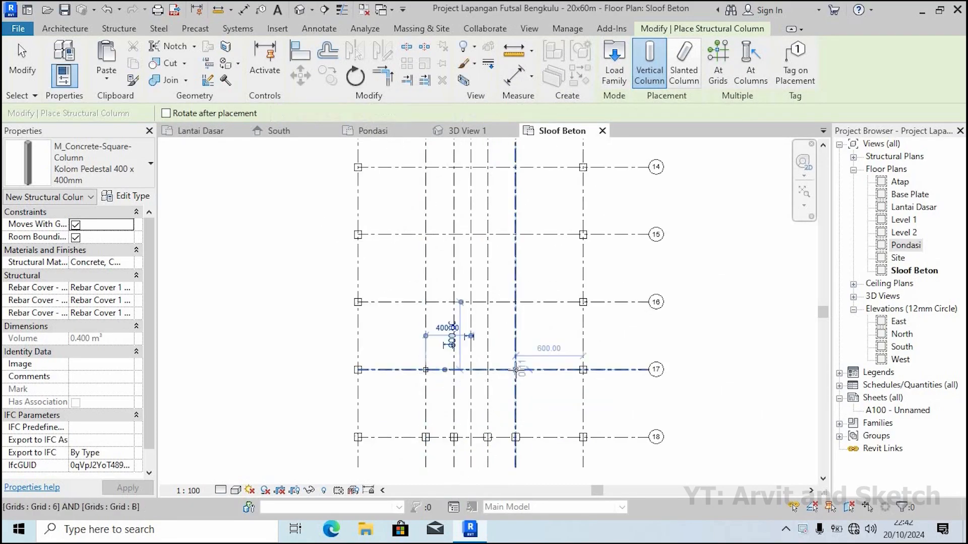
pyautogui.click(515, 303)
pyautogui.moveTo(486, 295); pyautogui.dragTo(527, 406, button='middle')
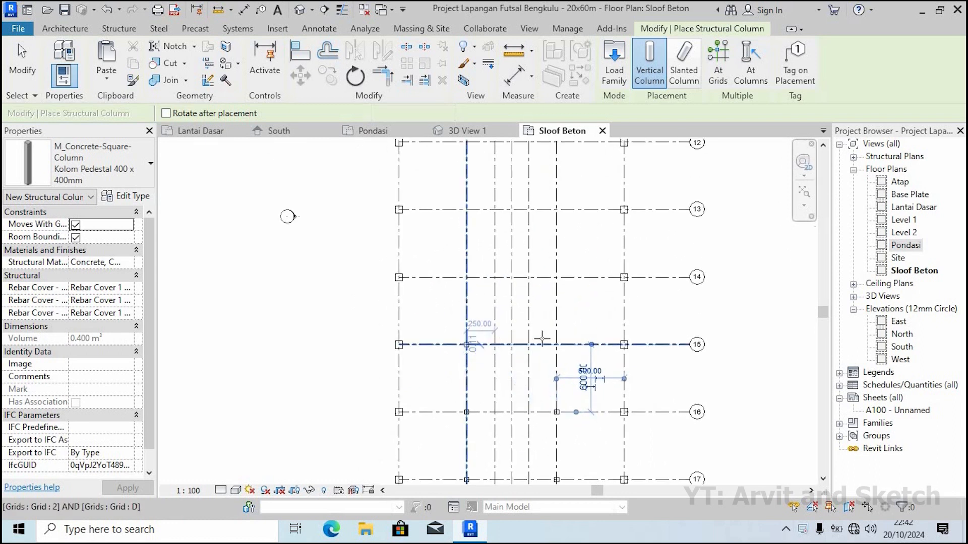
pyautogui.click(467, 345)
pyautogui.click(556, 344)
# Place 400 x 400 mm pedestal columns on Sloof Beton where grids 2 and 6 cross grids 14, 13 and 12
pyautogui.moveTo(518, 319); pyautogui.dragTo(528, 352, button='middle')
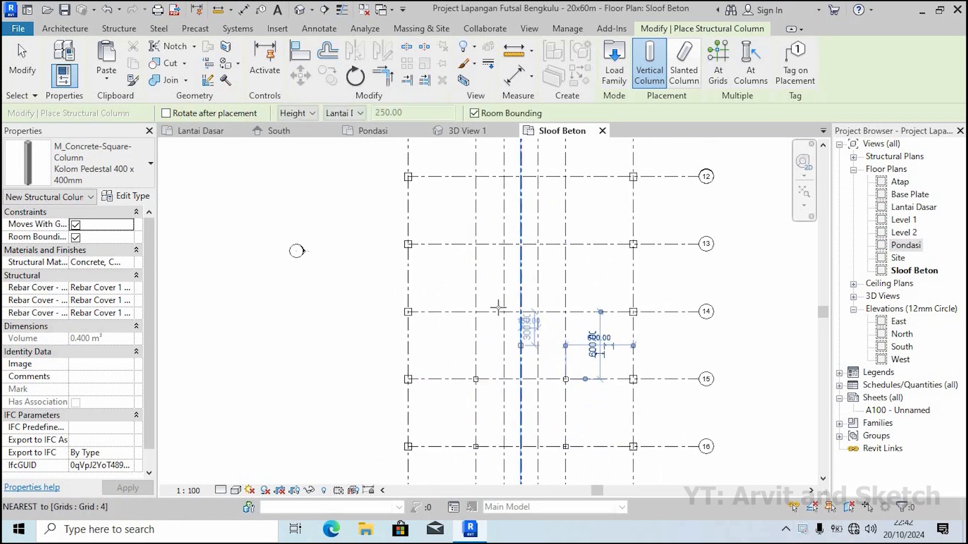
pyautogui.click(476, 312)
pyautogui.click(566, 312)
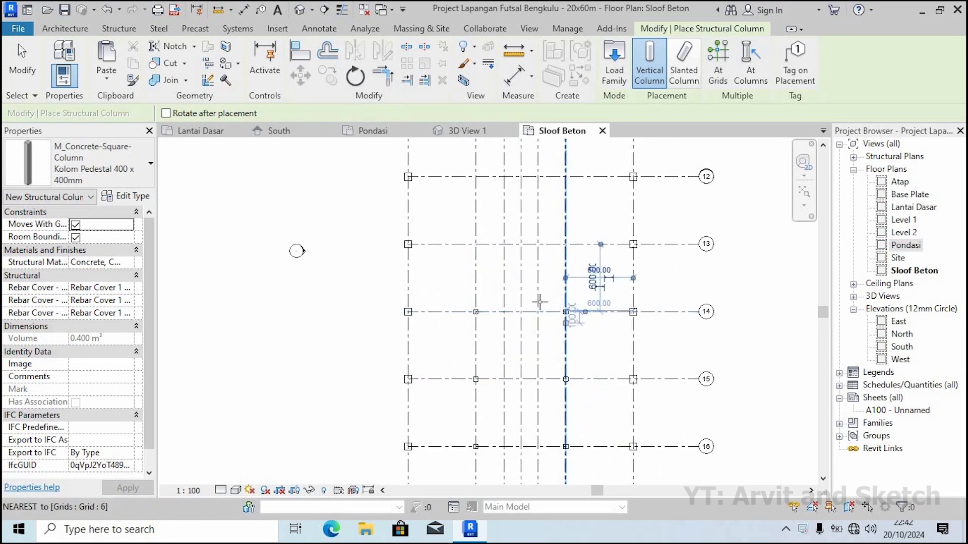
pyautogui.moveTo(539, 301); pyautogui.dragTo(535, 383, button='middle')
pyautogui.click(473, 326)
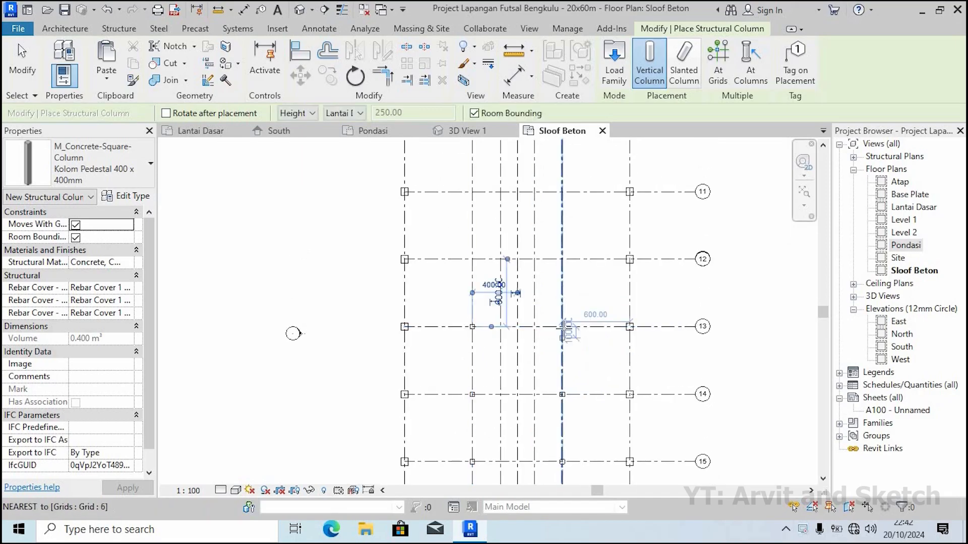
pyautogui.click(562, 327)
pyautogui.moveTo(565, 302); pyautogui.dragTo(573, 364, button='middle')
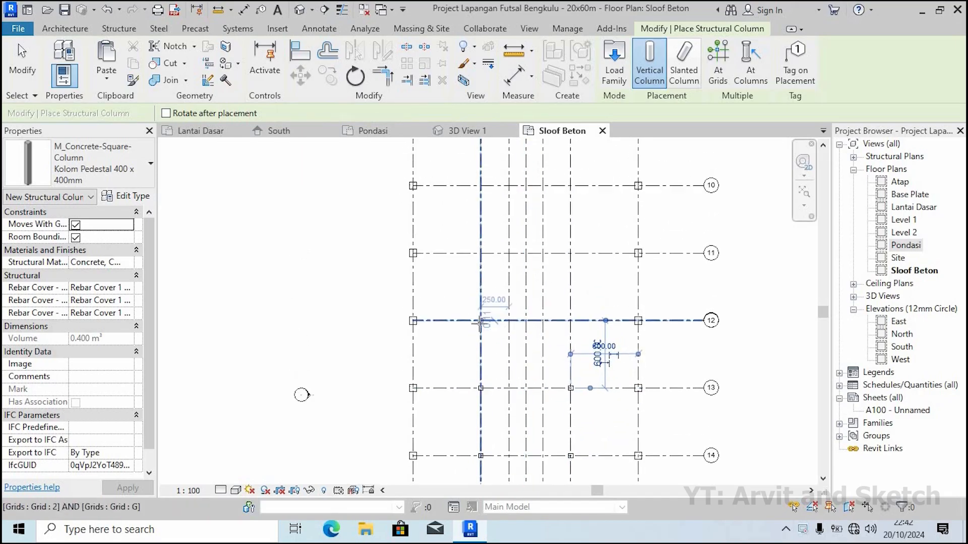
pyautogui.click(480, 321)
pyautogui.click(570, 321)
# Place 400 x 400 mm pedestal columns on Sloof Beton where grids 2 and 6 cross grids 11, 10 and 9
pyautogui.moveTo(503, 274); pyautogui.dragTo(510, 356, button='middle')
pyautogui.click(488, 335)
pyautogui.click(577, 335)
pyautogui.moveTo(508, 293); pyautogui.dragTo(521, 347, button='middle')
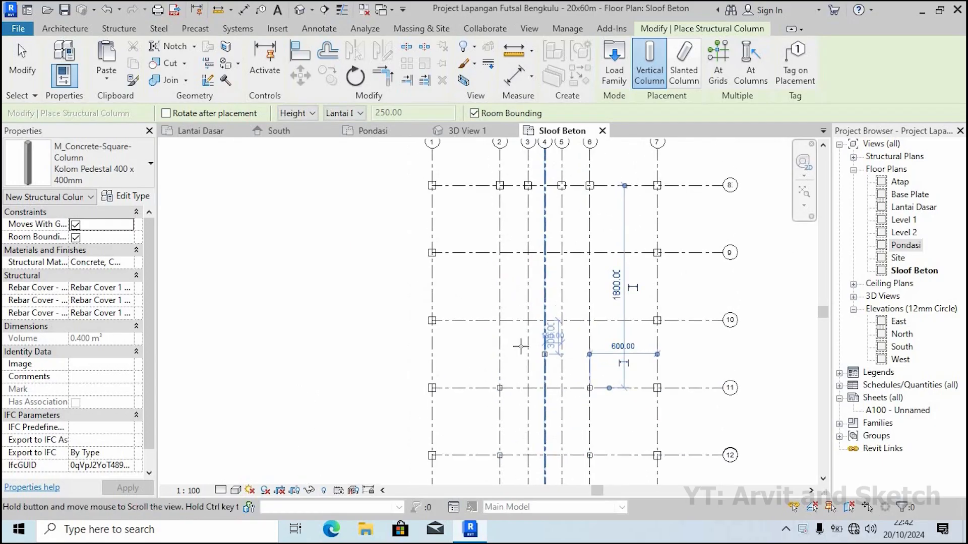
pyautogui.click(499, 321)
pyautogui.click(589, 321)
pyautogui.moveTo(530, 289); pyautogui.dragTo(541, 349, button='middle')
pyautogui.click(508, 310)
pyautogui.click(598, 310)
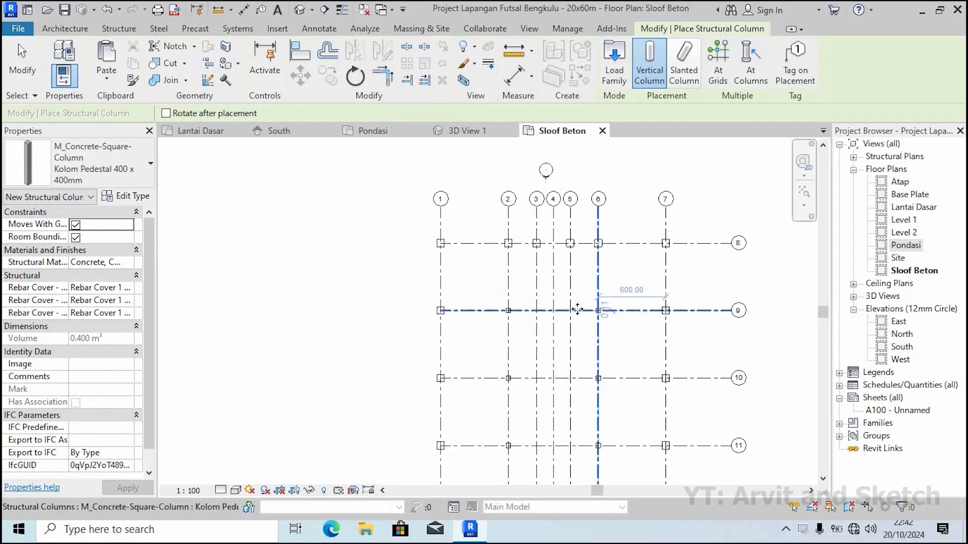
# End the column placement, check the pedestal columns in 3D View 1 and return to the Sloof Beton floor plan
pyautogui.scroll(-3, 577, 310)
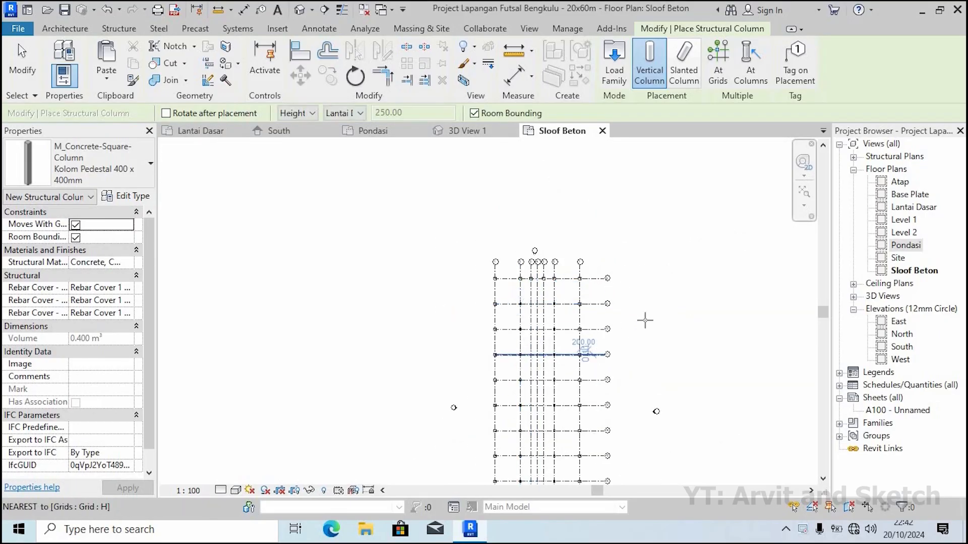
pyautogui.click(800, 194)
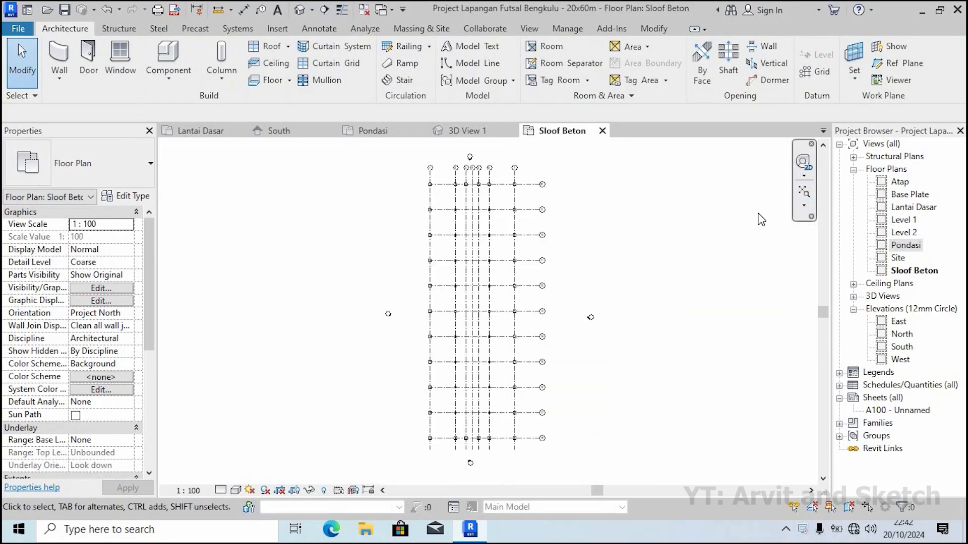
pyautogui.click(467, 132)
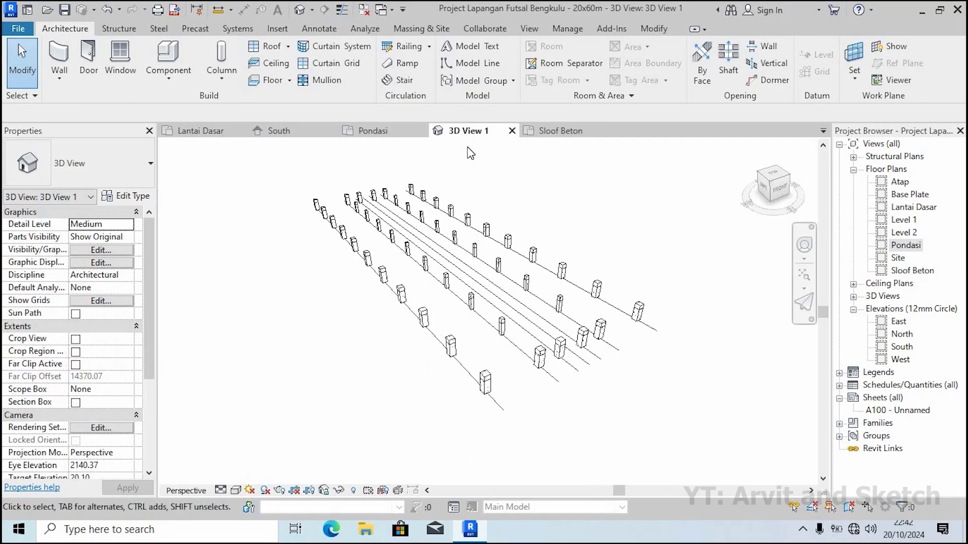
pyautogui.click(539, 132)
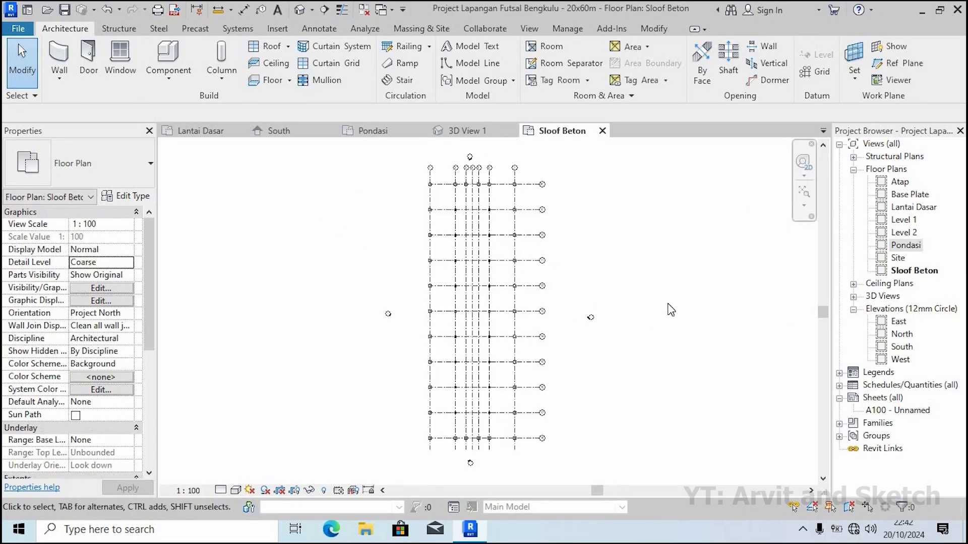
# Start the Beam tool and duplicate the M_Concrete-Rectangular Beam type 400 x 800mm as "Sloof Beton 20x50 cm"
pyautogui.click(119, 29)
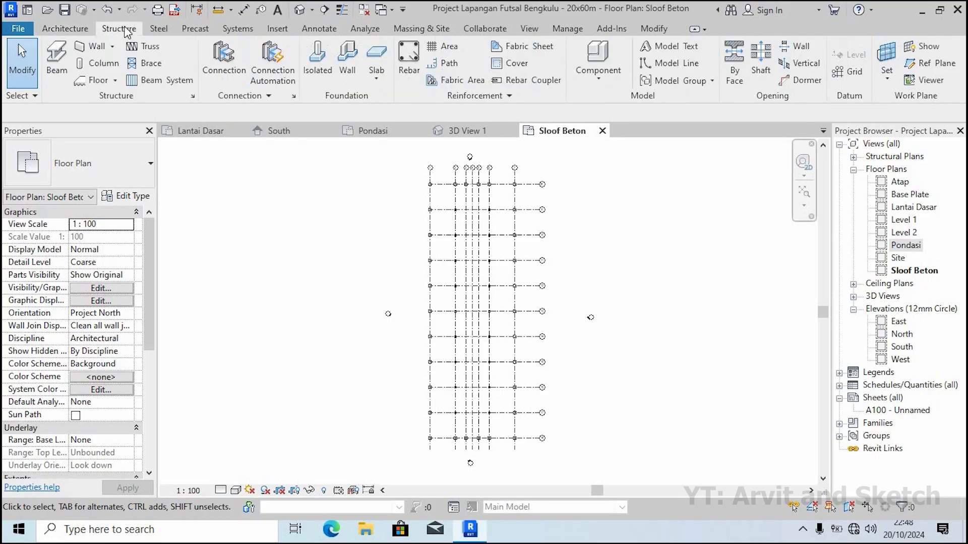
pyautogui.click(58, 55)
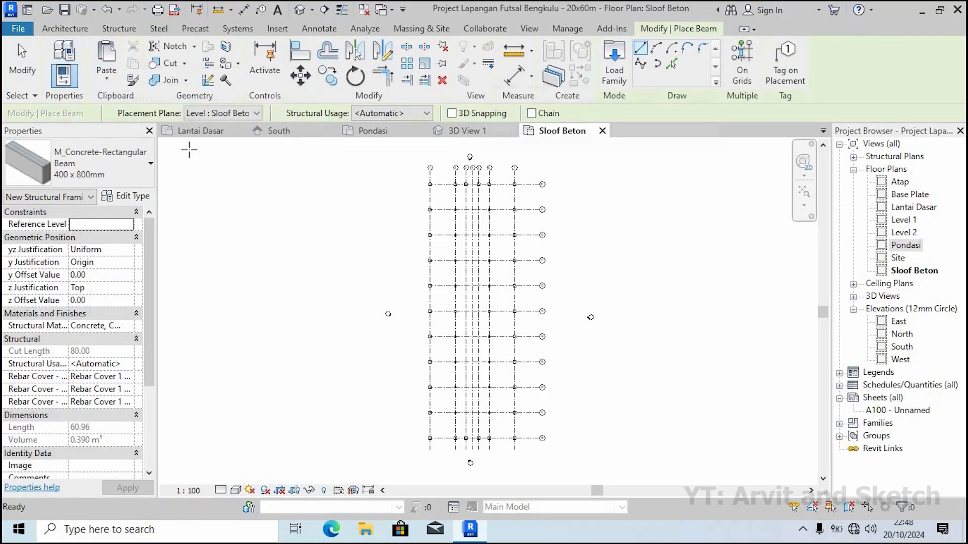
pyautogui.click(122, 167)
pyautogui.click(123, 167)
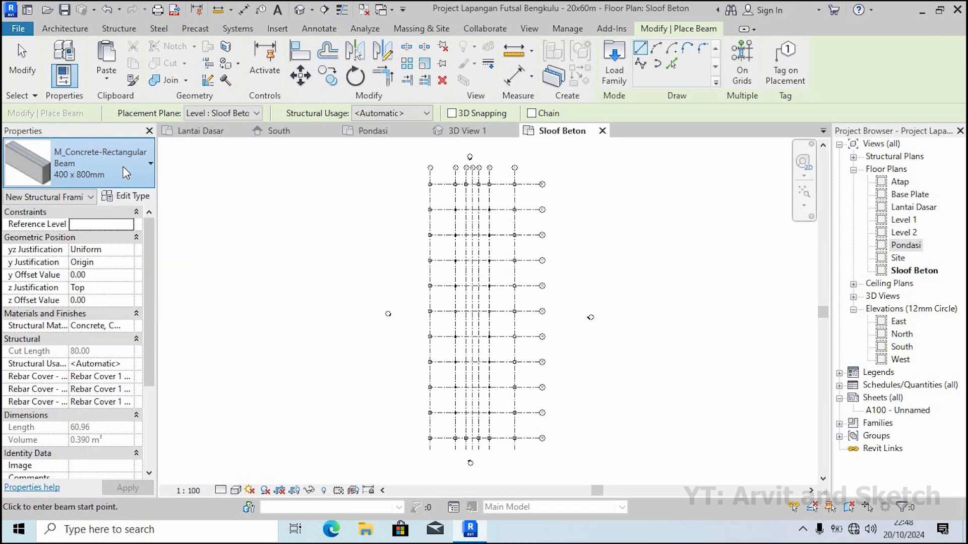
pyautogui.click(126, 196)
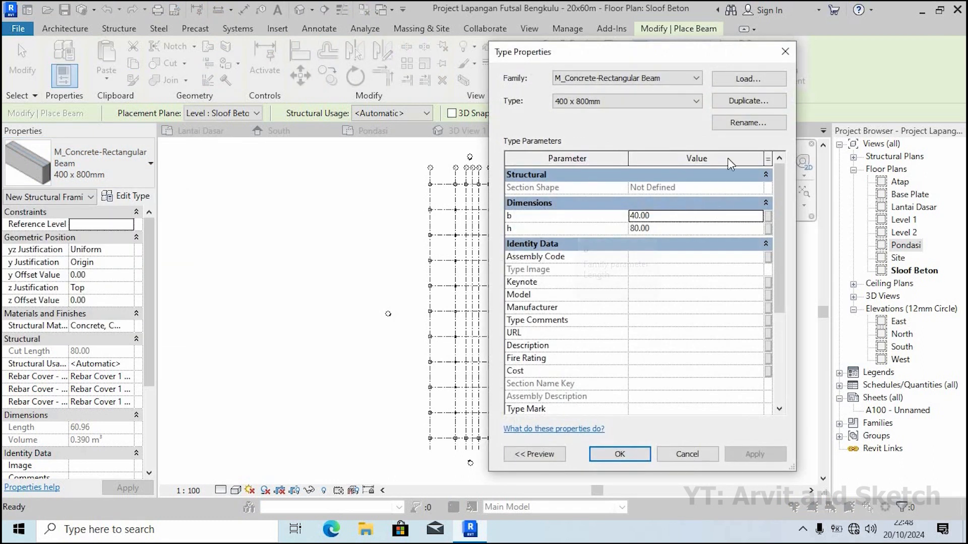
pyautogui.click(743, 99)
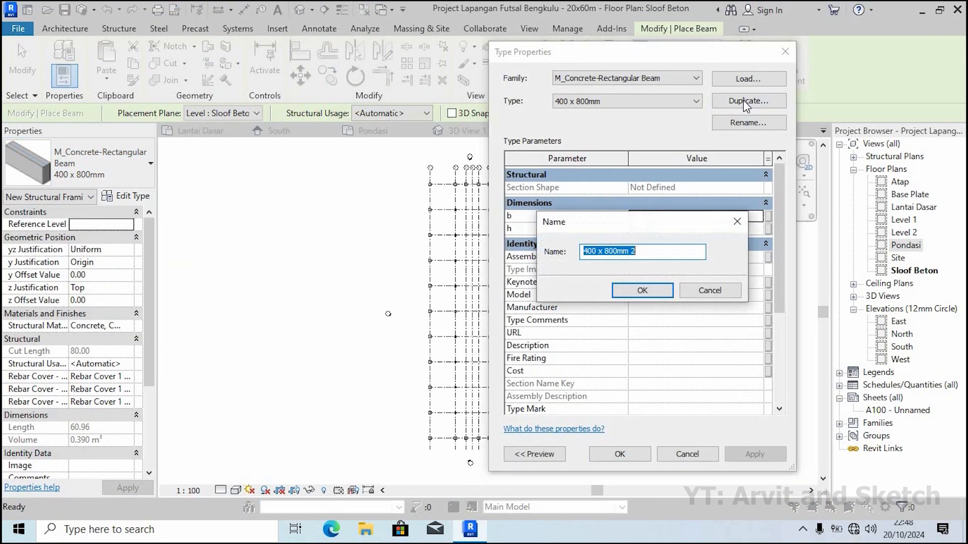
pyautogui.write('Sloof Beton 20x50 cm')
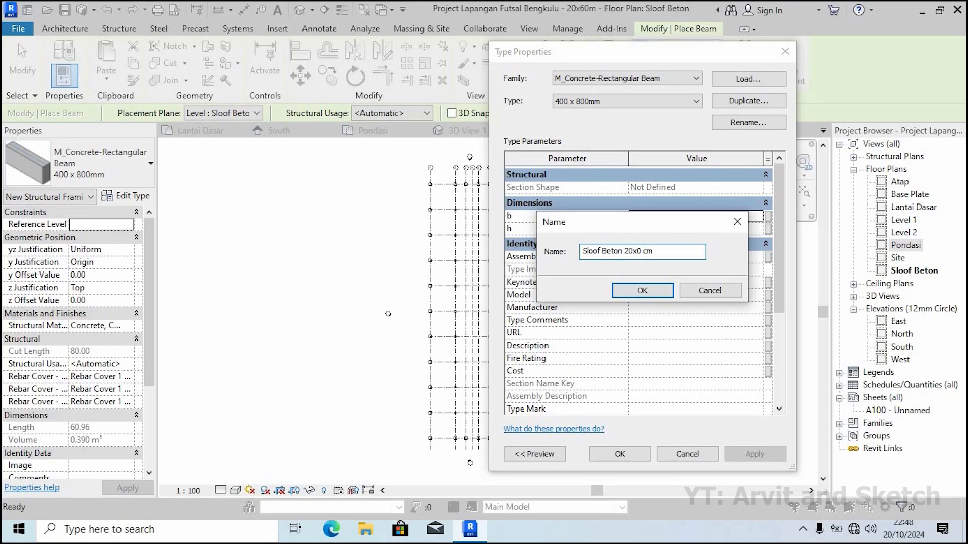
pyautogui.click(642, 292)
# Set the Sloof Beton 20x50 cm beam type's width b to 20 and height h to 50, and apply the dimensions
pyautogui.click(669, 216)
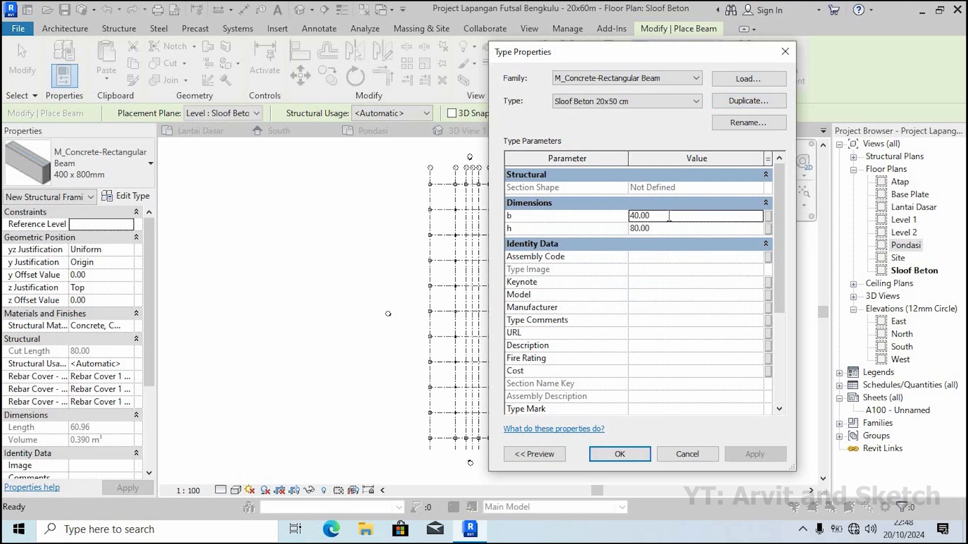
pyautogui.write('20')
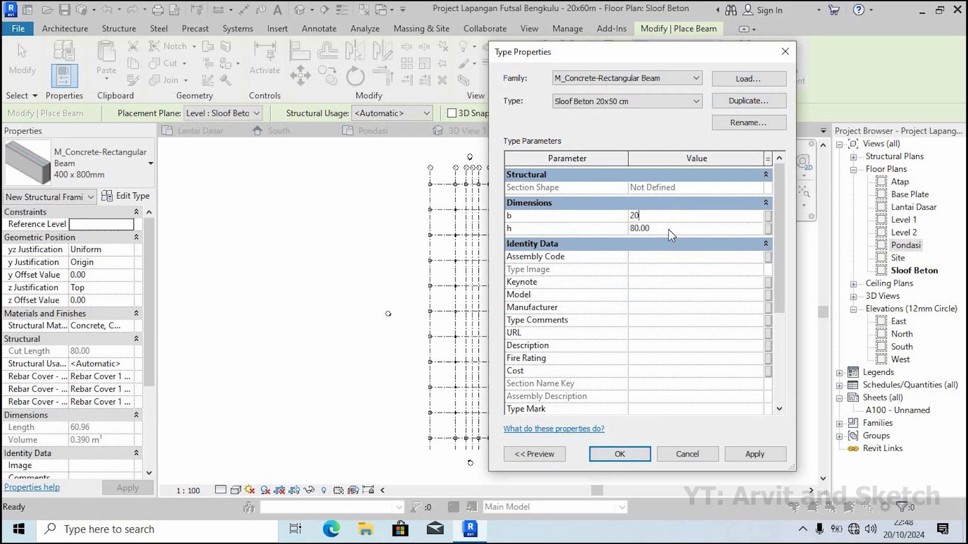
pyautogui.click(669, 229)
pyautogui.click(764, 455)
pyautogui.click(625, 453)
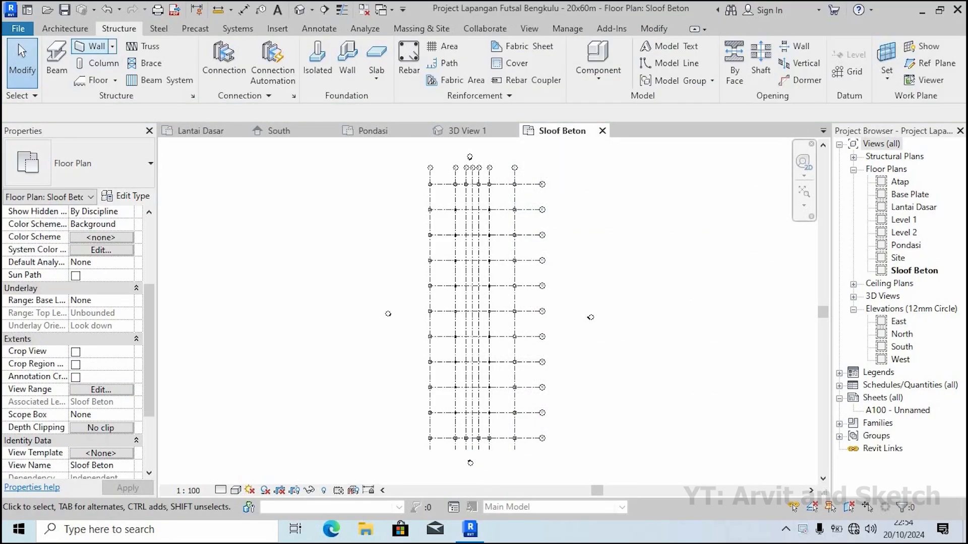
# Leave beam placement and set the Lantai Dasar floor plan's view range to Unlimited for top, bottom and view depth
pyautogui.click(57, 60)
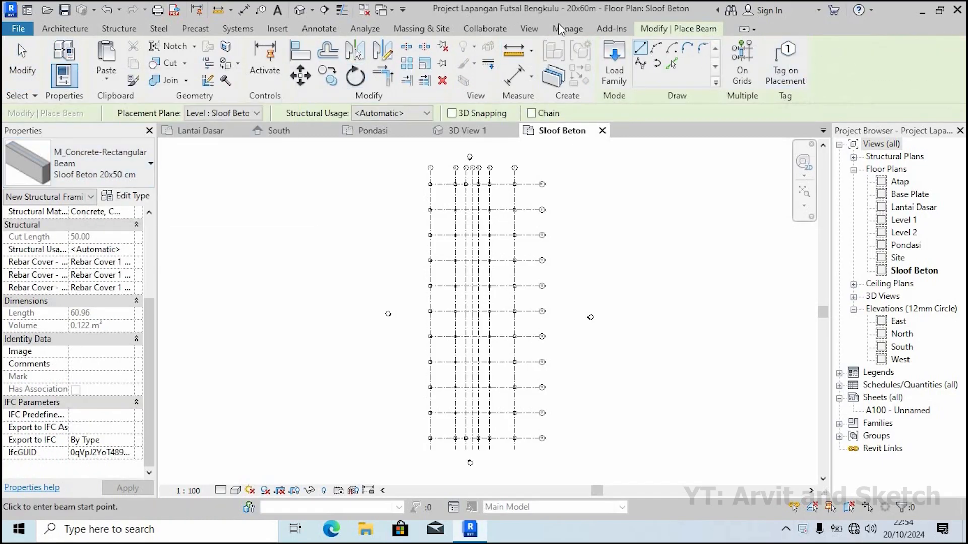
pyautogui.click(22, 63)
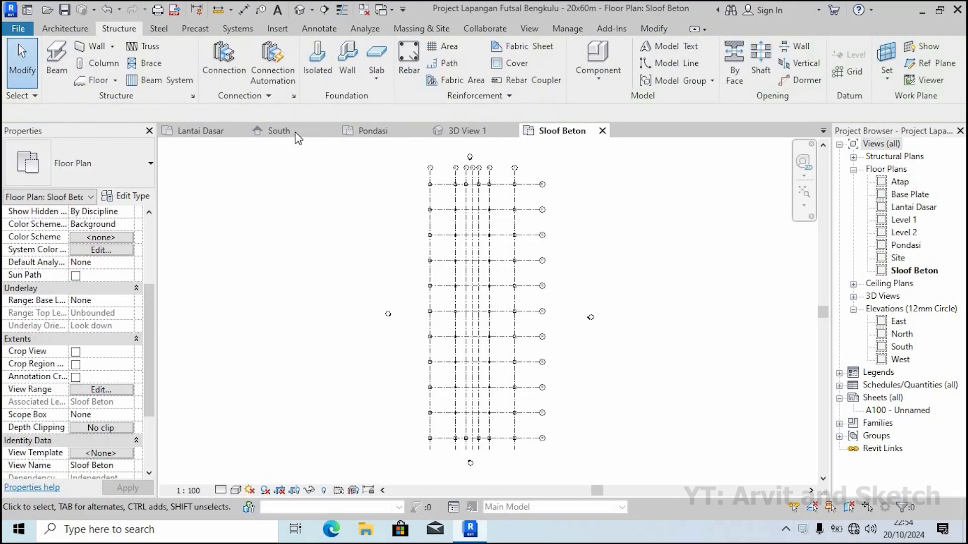
pyautogui.click(208, 132)
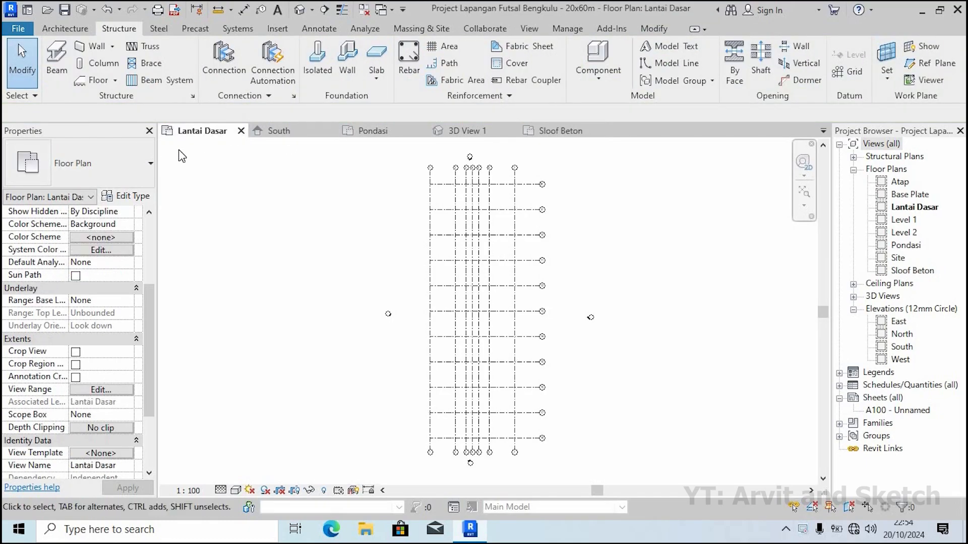
pyautogui.click(101, 390)
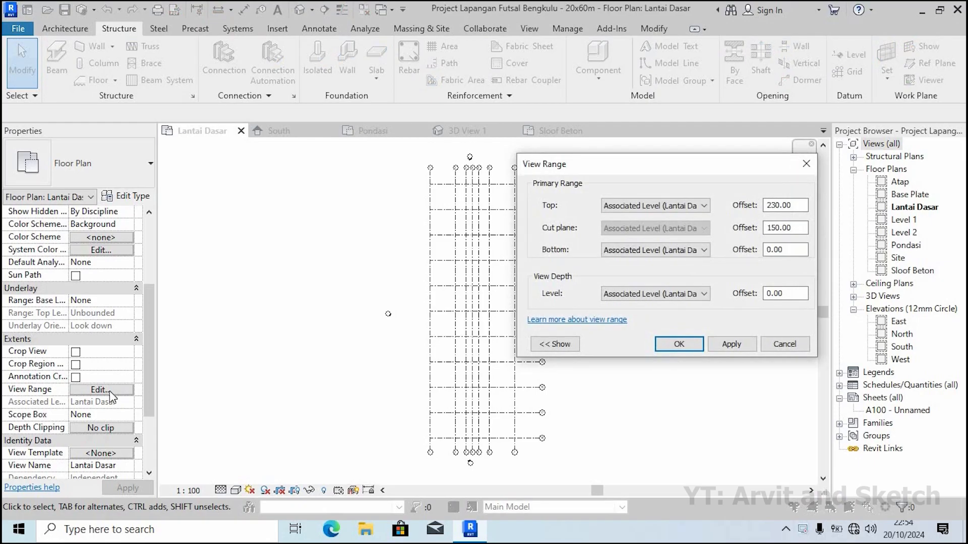
pyautogui.click(703, 206)
pyautogui.click(642, 262)
pyautogui.click(650, 249)
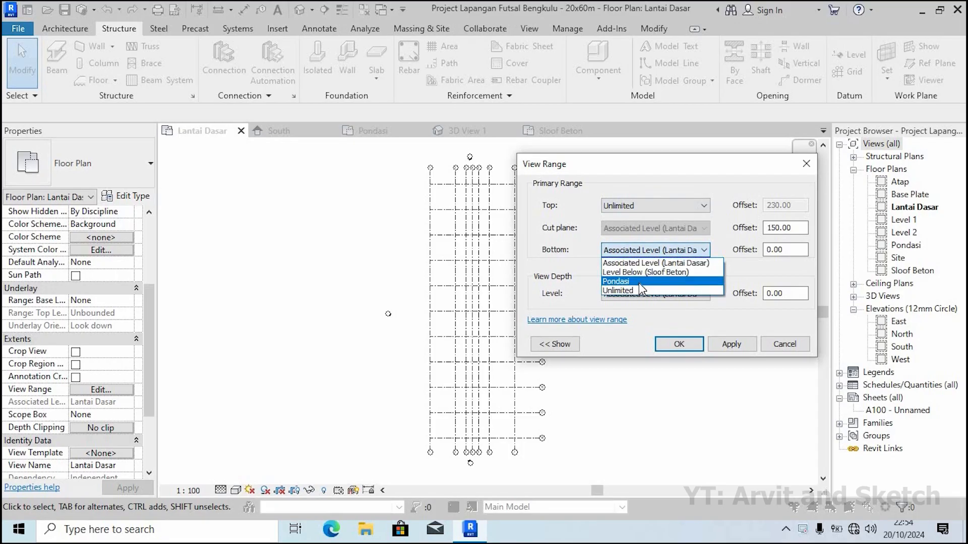
pyautogui.click(639, 289)
pyautogui.click(655, 294)
pyautogui.click(636, 332)
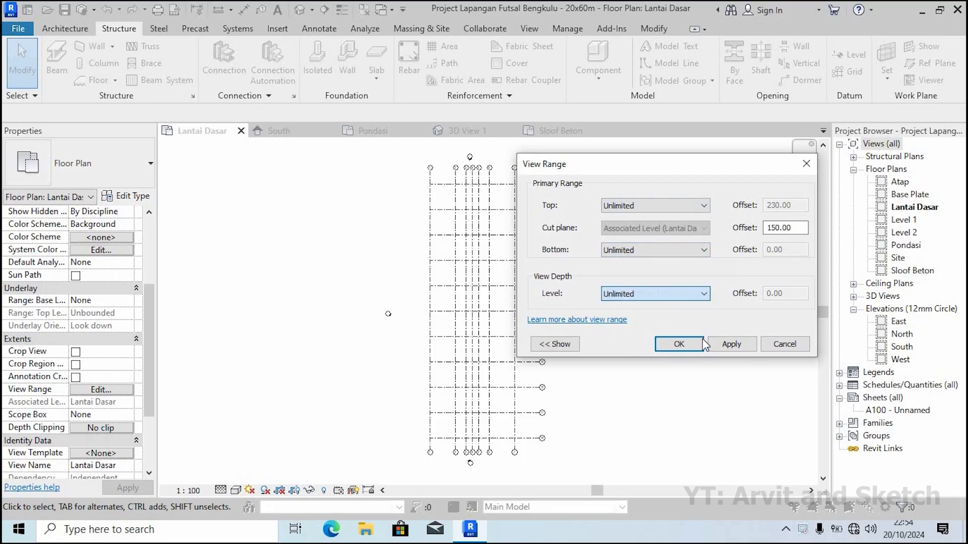
pyautogui.click(678, 344)
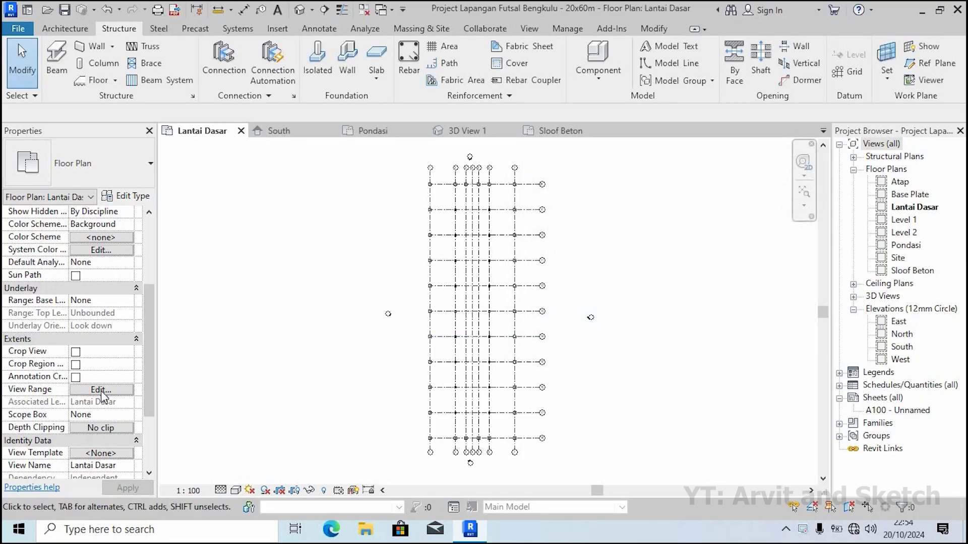
# Start the Beam tool with the Sloof Beton 20x50 cm type and check its structural material, closing the Material Browser
pyautogui.click(56, 58)
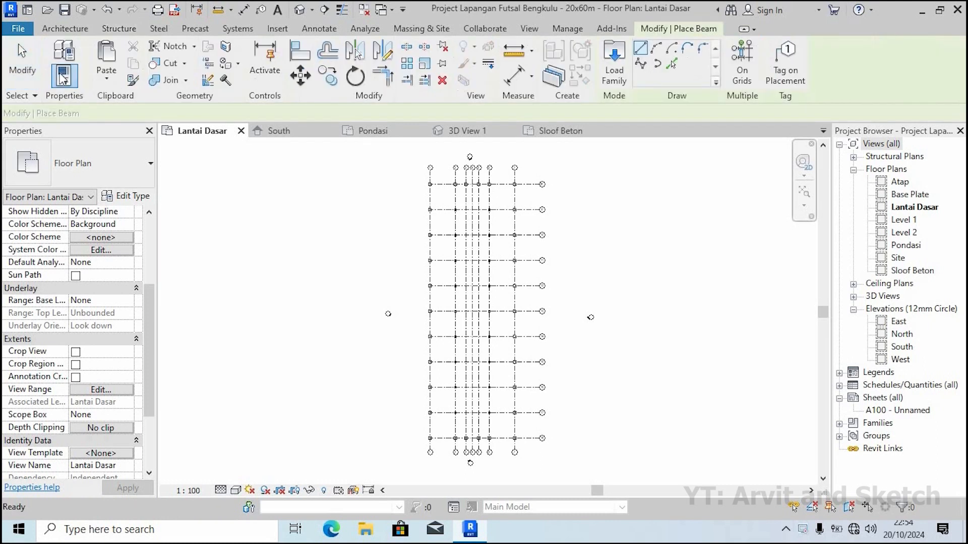
pyautogui.click(98, 180)
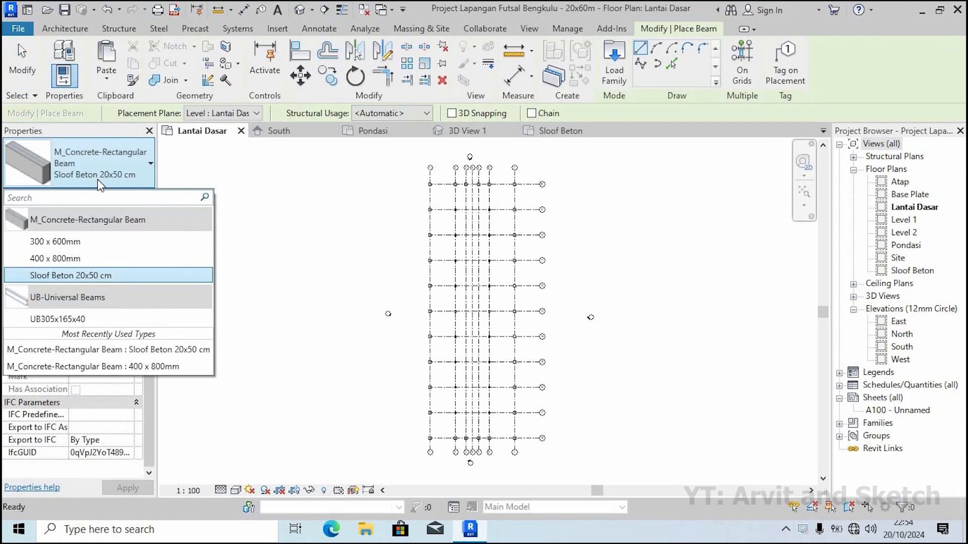
pyautogui.click(98, 179)
pyautogui.click(98, 179)
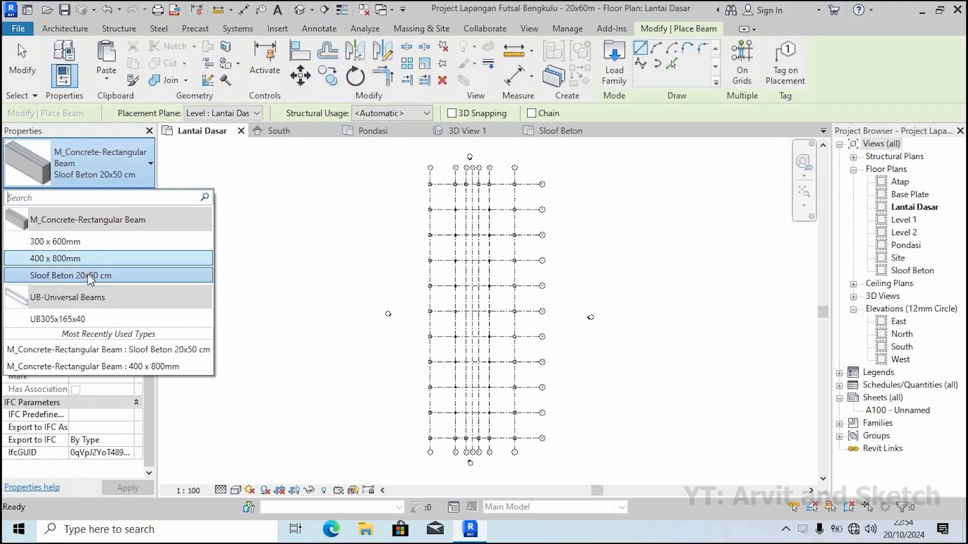
pyautogui.click(103, 275)
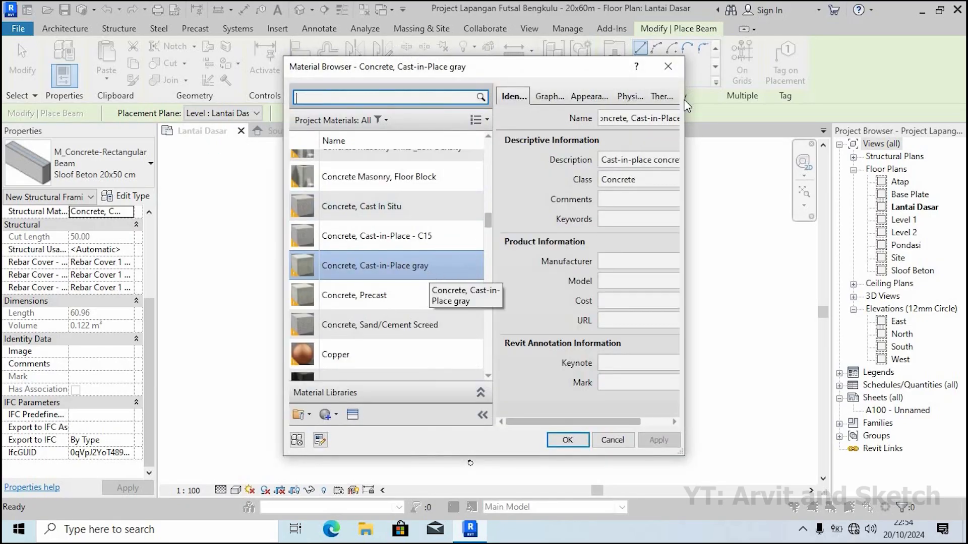
pyautogui.click(669, 69)
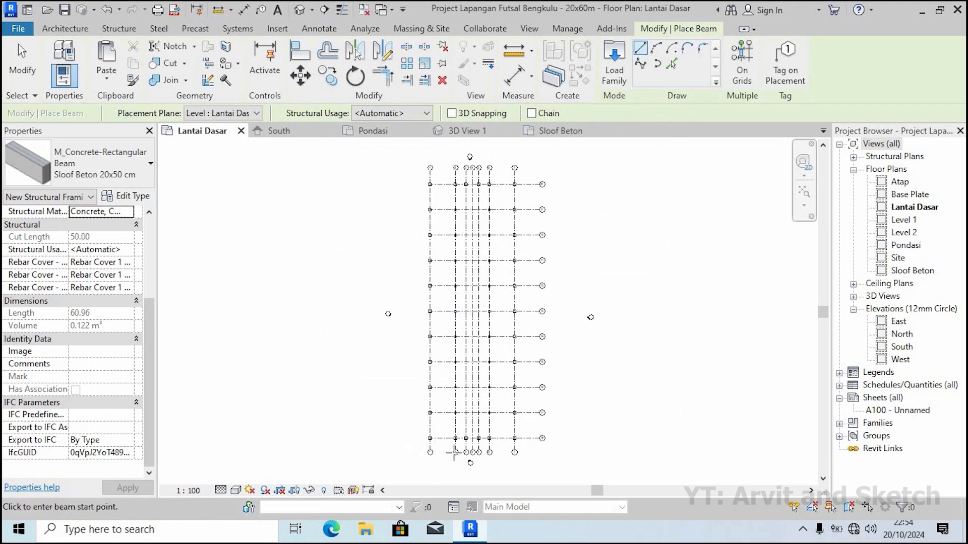
# Place Sloof Beton 20x50 cm beams from column to column along the first bays of grid 1, starting at the lowest row
pyautogui.scroll(6, 454, 452)
pyautogui.click(362, 394)
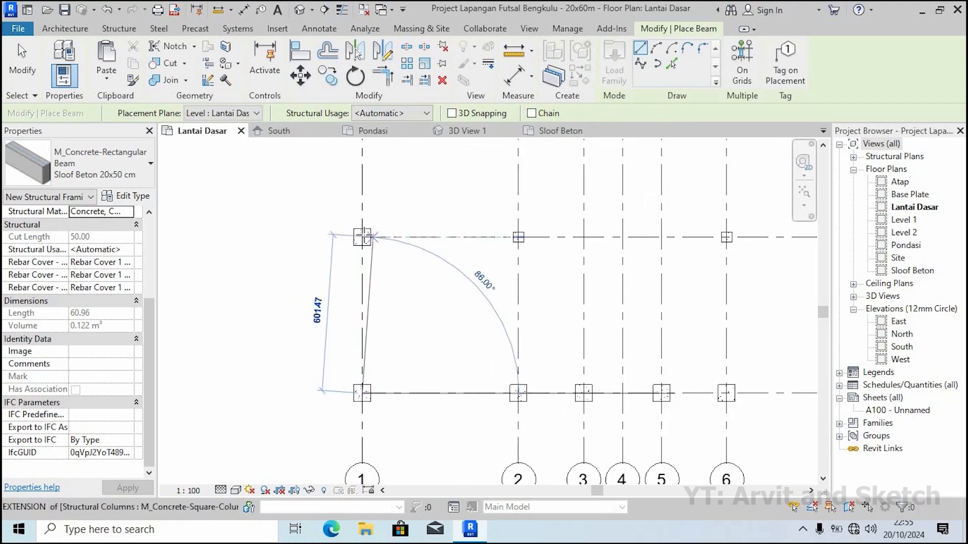
pyautogui.click(362, 237)
pyautogui.scroll(-1, 403, 270)
pyautogui.moveTo(402, 270); pyautogui.dragTo(410, 392, button='middle')
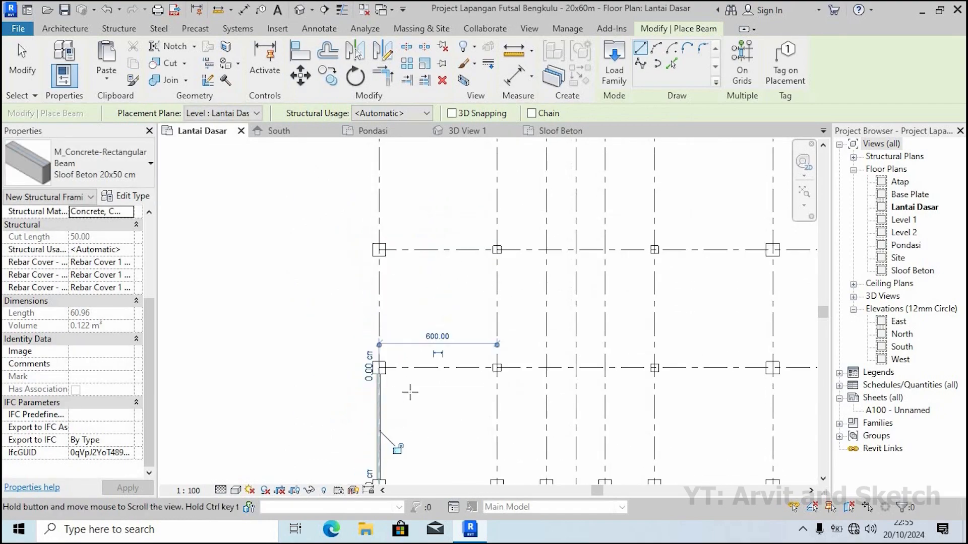
pyautogui.click(378, 392)
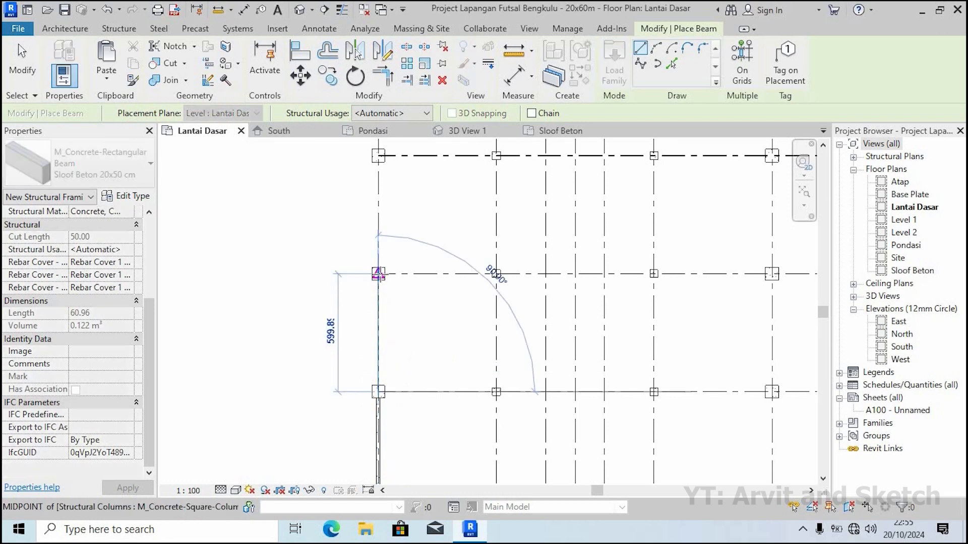
pyautogui.moveTo(378, 274); pyautogui.dragTo(402, 305, button='middle')
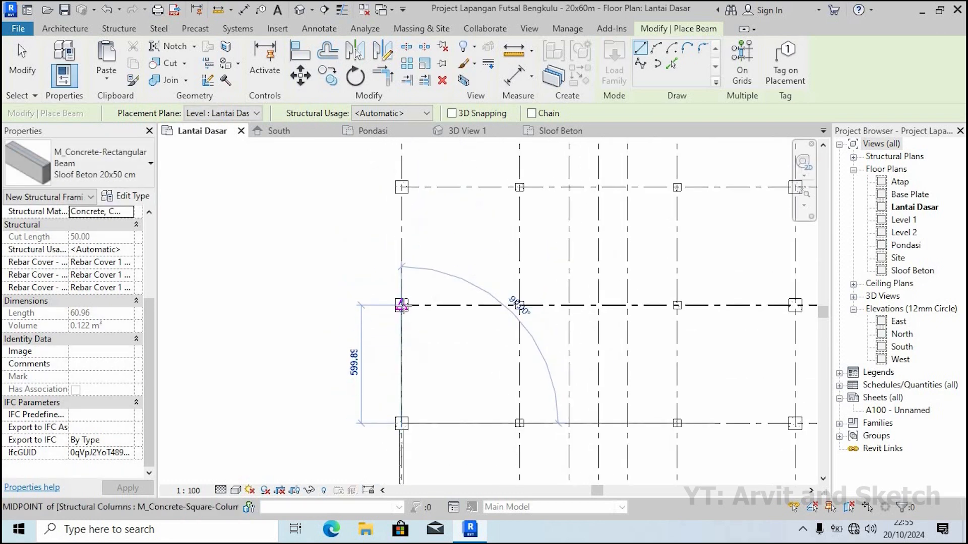
pyautogui.click(401, 305)
# Continue the Sloof Beton beams up grid 1 between column centres through the next three bays
pyautogui.moveTo(414, 265); pyautogui.dragTo(414, 371, button='middle')
pyautogui.click(398, 406)
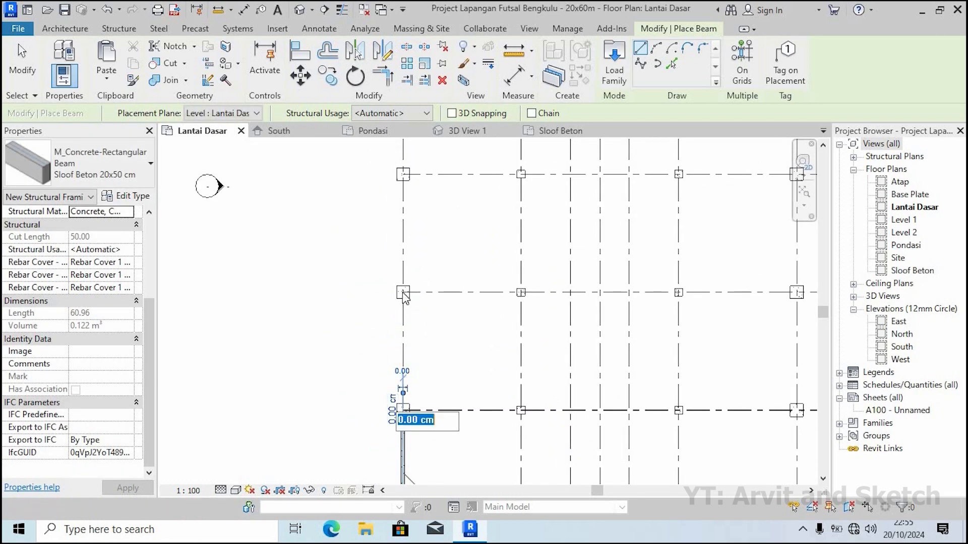
pyautogui.press('Return')
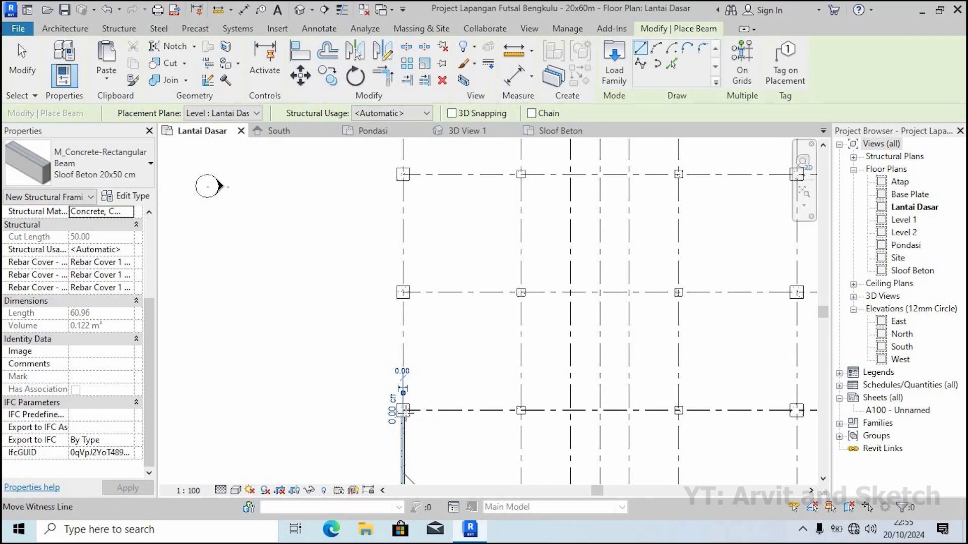
pyautogui.click(403, 410)
pyautogui.click(402, 292)
pyautogui.moveTo(429, 285); pyautogui.dragTo(427, 389, button='middle')
pyautogui.scroll(3, 401, 396)
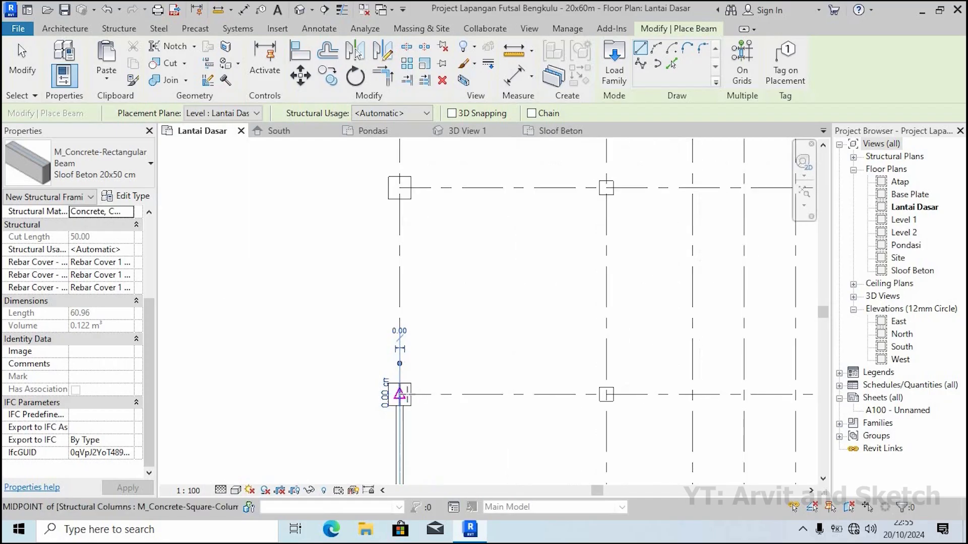
pyautogui.click(401, 395)
pyautogui.scroll(-1, 430, 258)
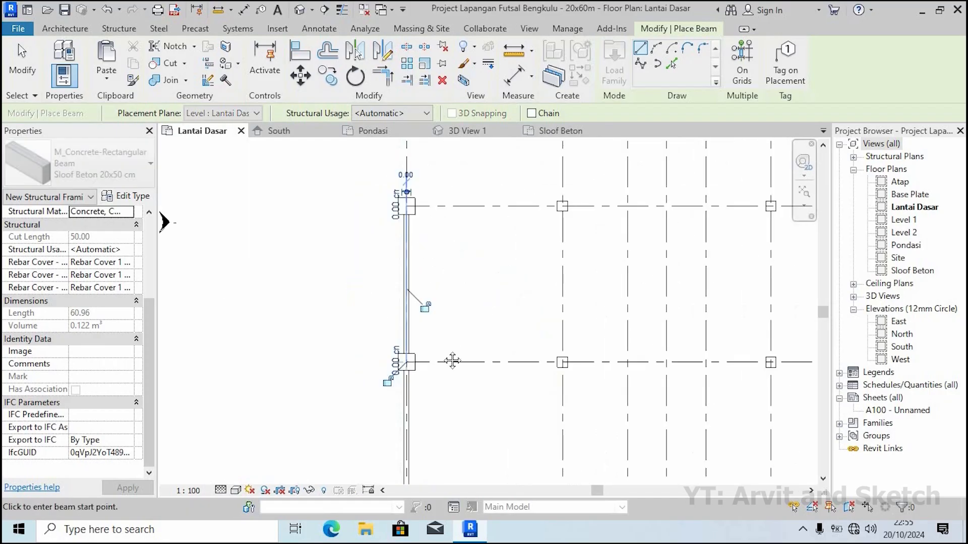
pyautogui.moveTo(451, 361); pyautogui.dragTo(452, 385, button='middle')
pyautogui.click(408, 385)
pyautogui.click(408, 230)
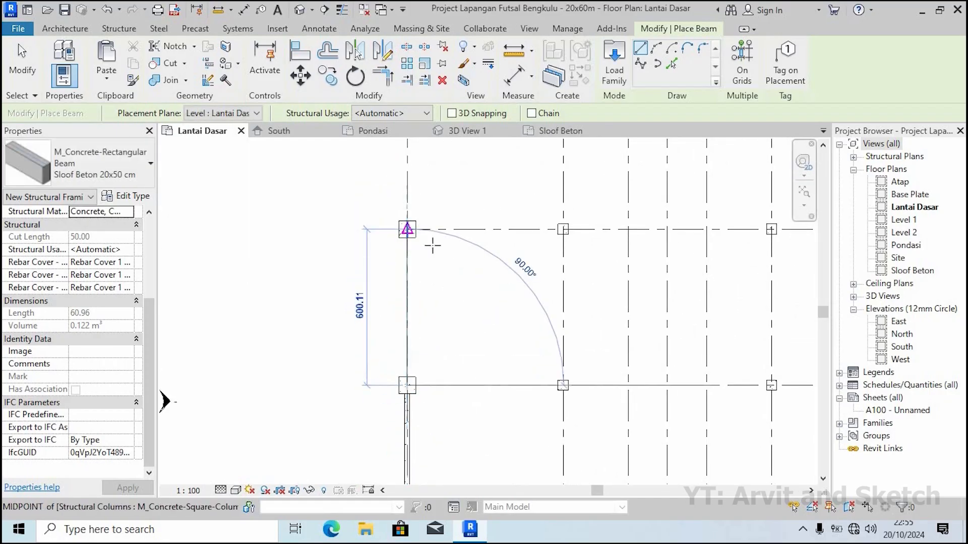
# Add beams for two more bays farther up grid 1, each spanning between adjacent column centres
pyautogui.moveTo(439, 235); pyautogui.dragTo(386, 417, button='middle')
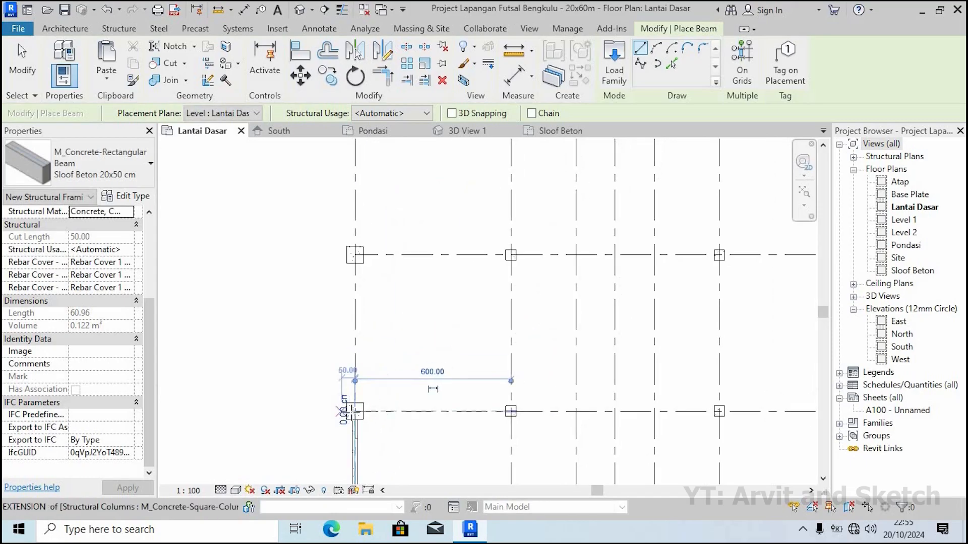
pyautogui.scroll(2, 355, 411)
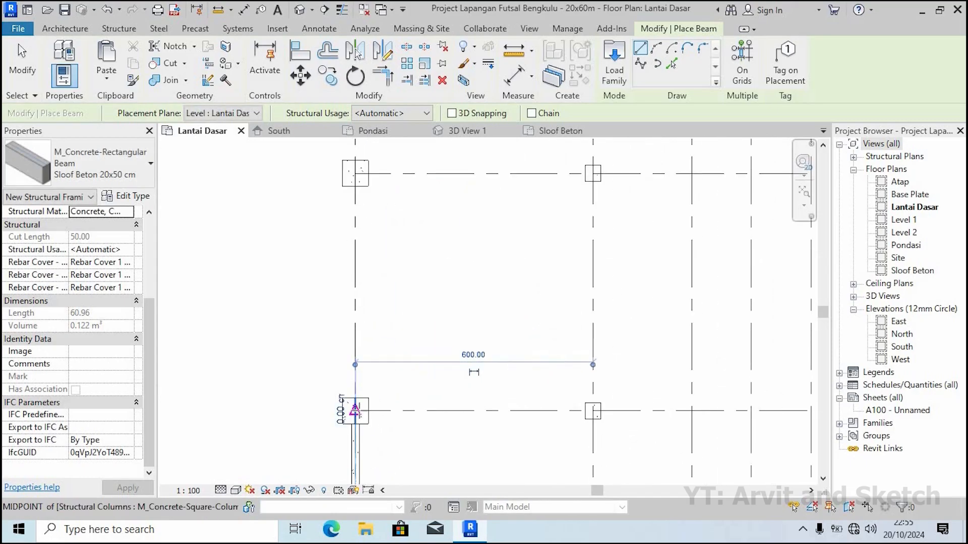
pyautogui.click(355, 411)
pyautogui.scroll(-2, 355, 410)
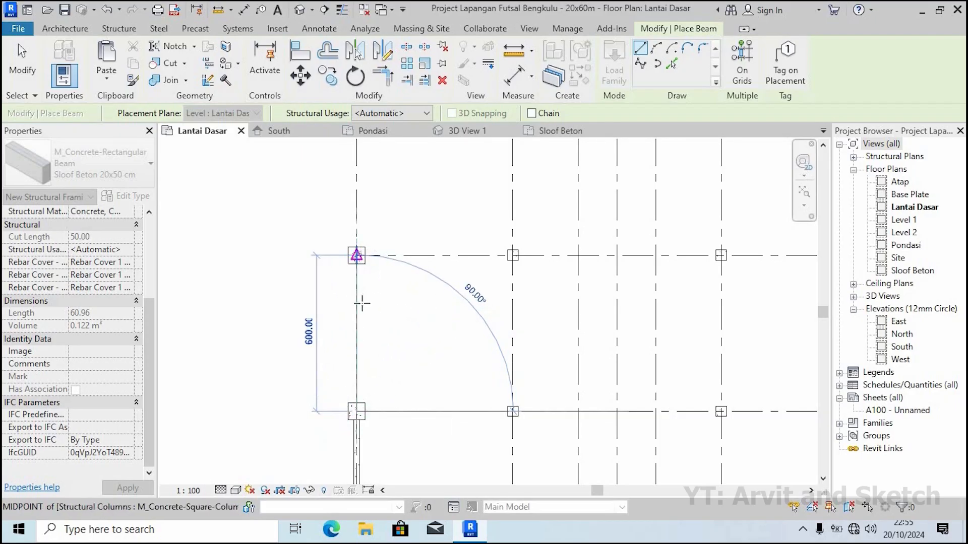
pyautogui.click(357, 255)
pyautogui.scroll(-3, 365, 311)
pyautogui.moveTo(408, 319); pyautogui.dragTo(416, 412, button='middle')
pyautogui.scroll(2, 369, 371)
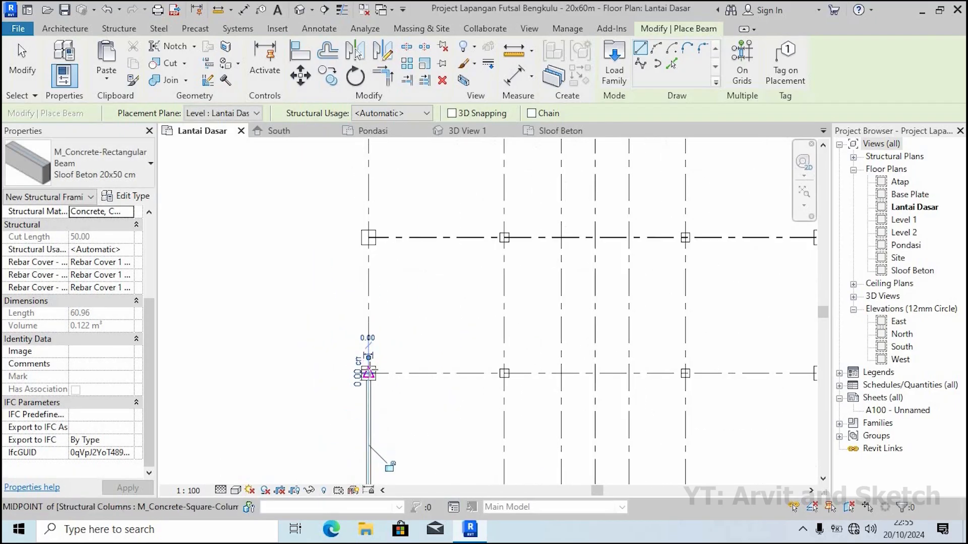
pyautogui.click(369, 374)
pyautogui.moveTo(394, 339); pyautogui.dragTo(394, 487, button='middle')
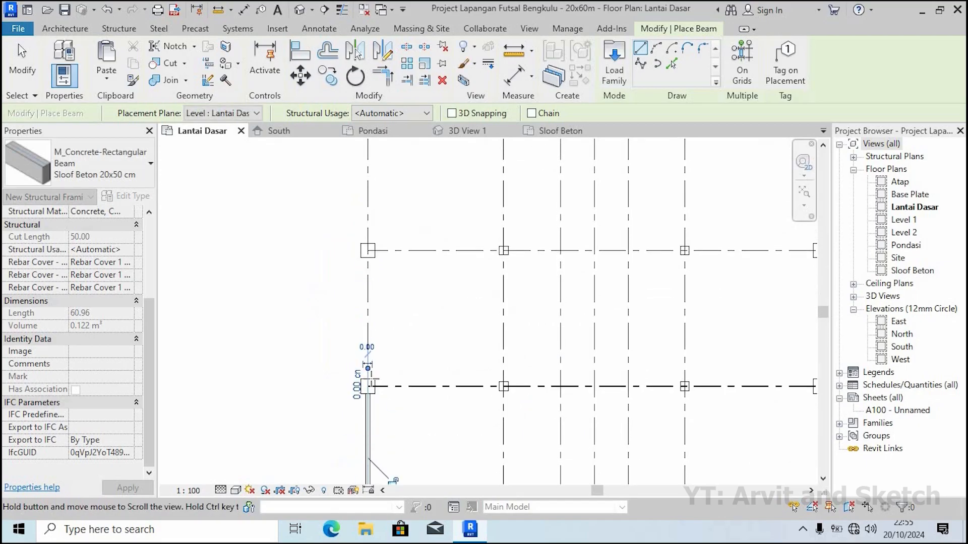
# Place the last two Sloof Beton beams on grid 1, ending at the corner column on grid 8
pyautogui.click(368, 386)
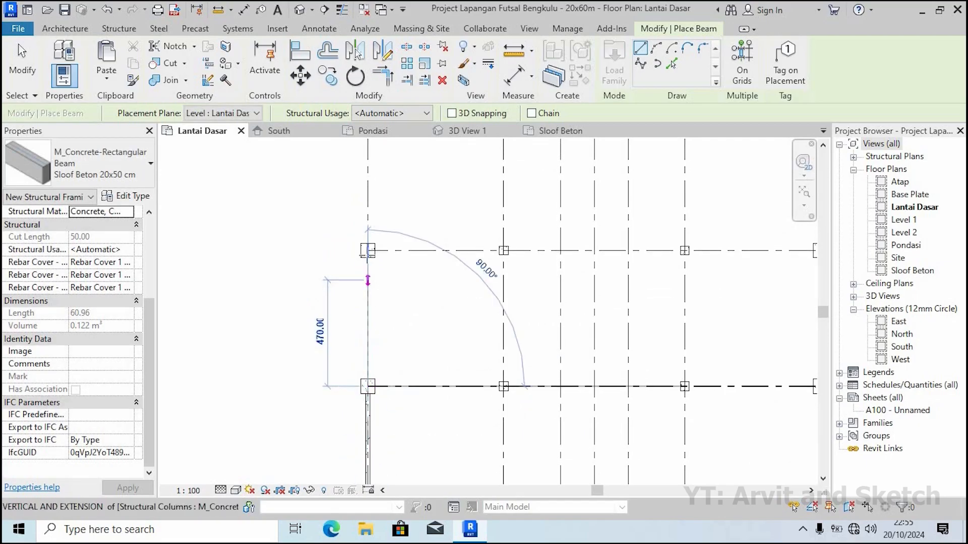
pyautogui.click(367, 250)
pyautogui.moveTo(397, 306); pyautogui.dragTo(398, 382, button='middle')
pyautogui.scroll(2, 380, 230)
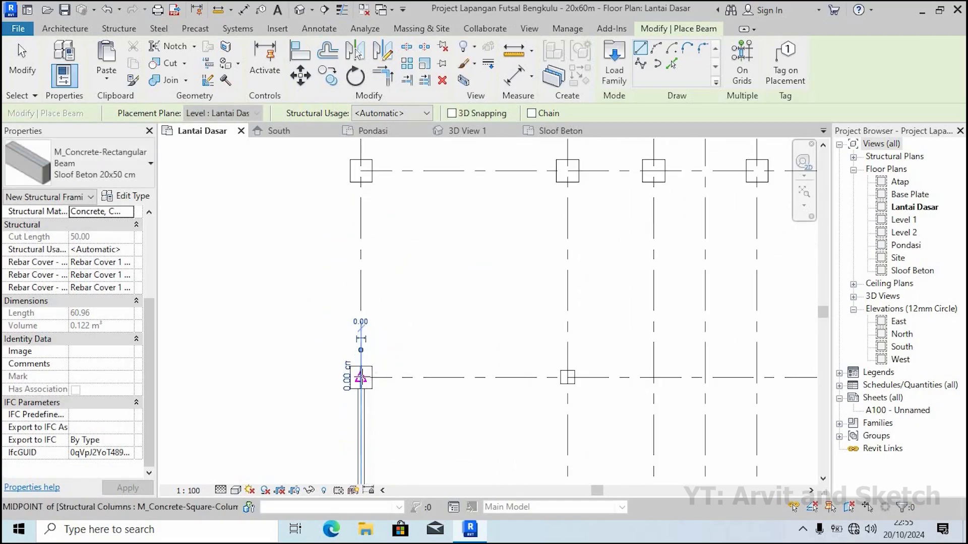
pyautogui.click(361, 378)
pyautogui.click(361, 171)
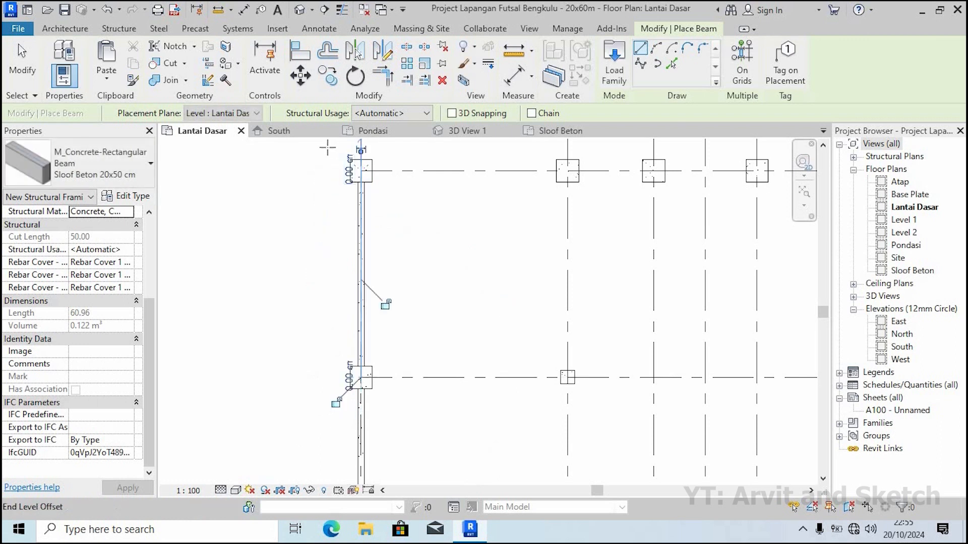
# Inspect the grid 1 beams in 3D View 1 and close the Sloof Beton floor plan view
pyautogui.click(456, 131)
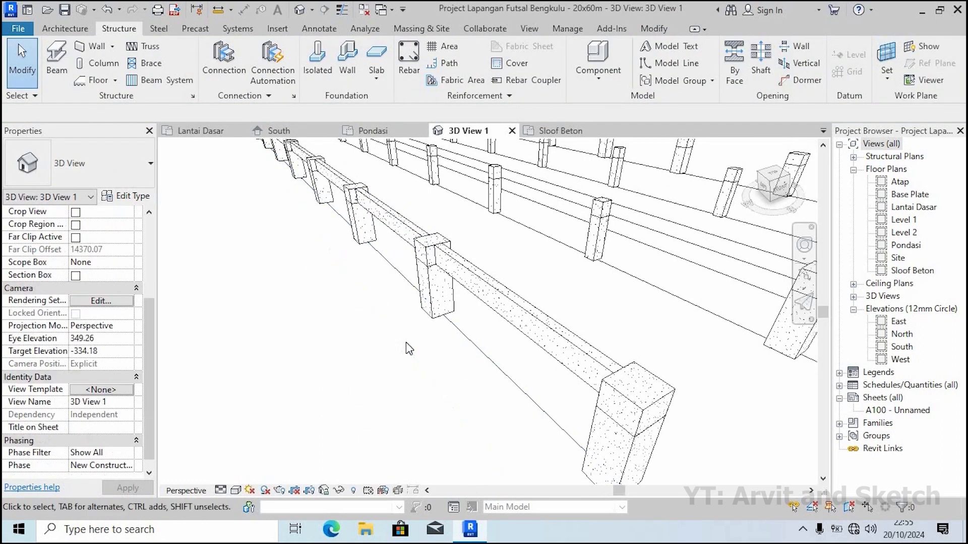
pyautogui.scroll(3, 446, 343)
pyautogui.scroll(-3, 446, 343)
pyautogui.keyDown('shift'); pyautogui.moveTo(465, 356); pyautogui.dragTo(457, 285, button='middle'); pyautogui.keyUp('shift')
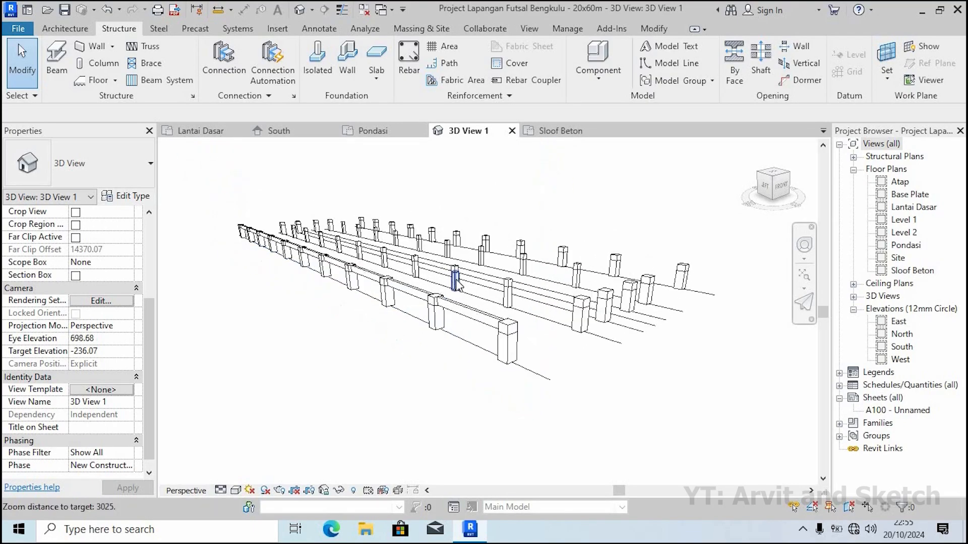
pyautogui.click(603, 131)
pyautogui.scroll(2, 484, 248)
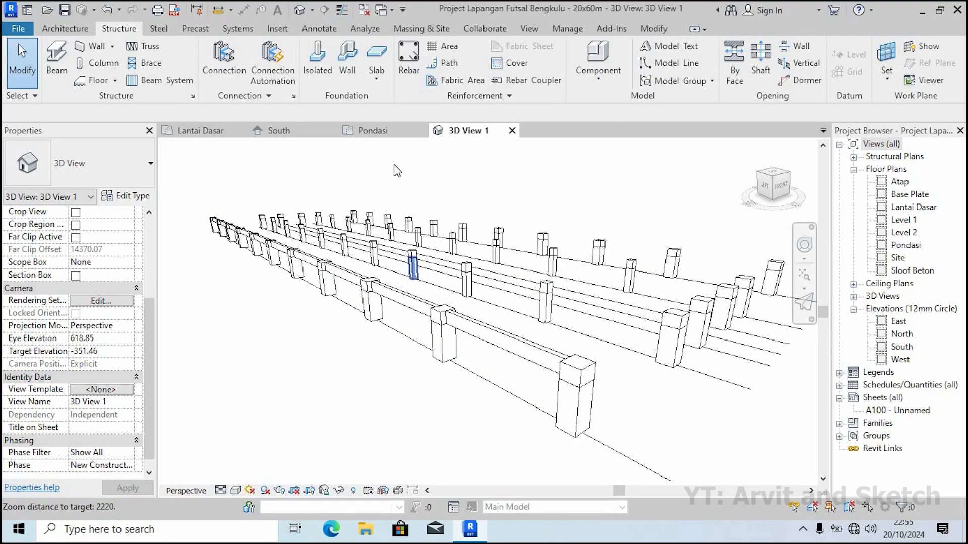
# Return to the Lantai Dasar plan and place Sloof Beton beams on grid 8 from grid 1 to 2 and from 2 to 3
pyautogui.click(203, 132)
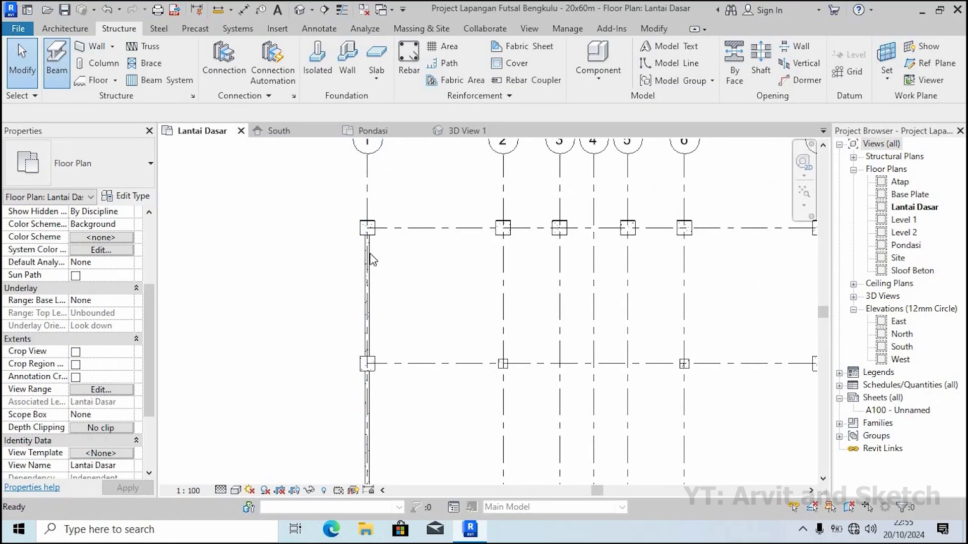
pyautogui.click(371, 228)
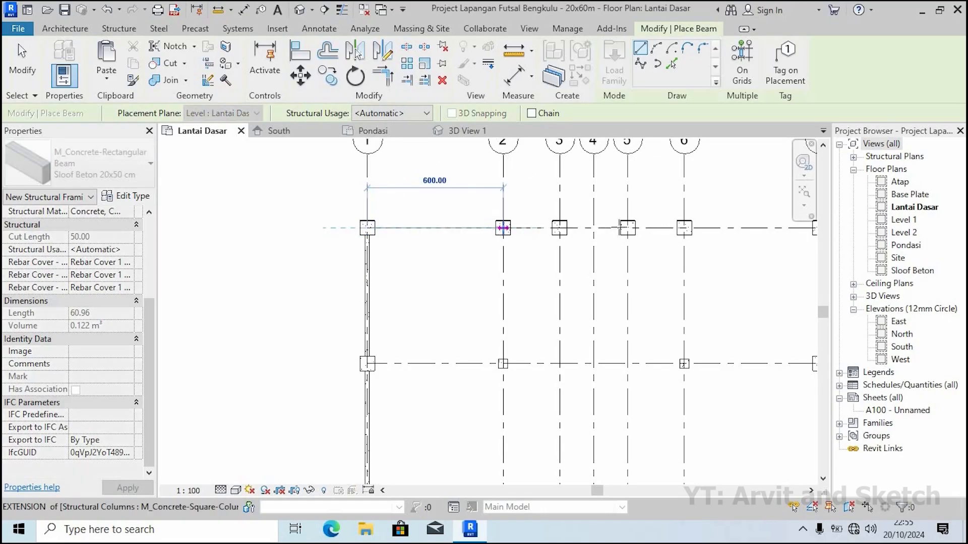
pyautogui.click(502, 227)
pyautogui.scroll(2, 594, 227)
pyautogui.scroll(3, 574, 228)
pyautogui.click(339, 230)
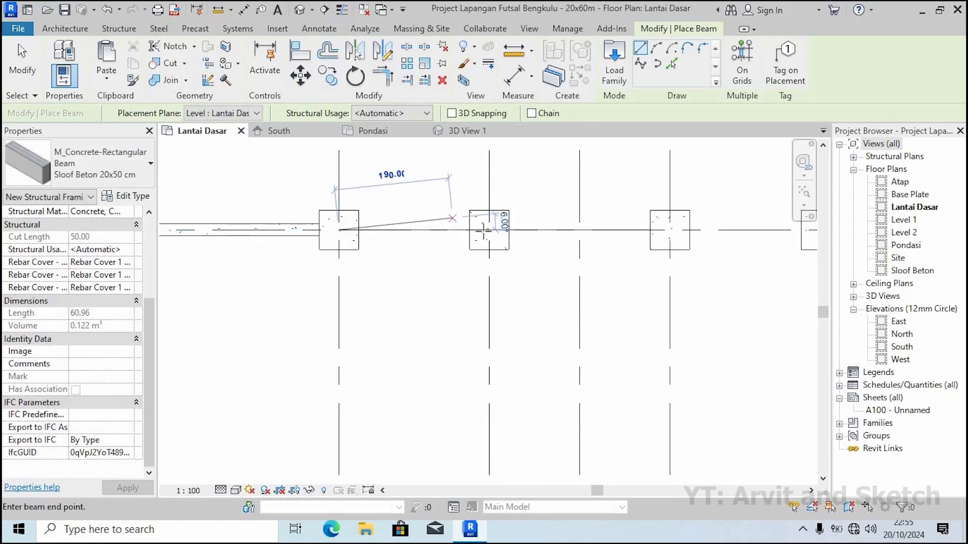
pyautogui.click(488, 229)
# Complete the grid 8 beams with spans from grid 3 to 5, 5 to 6 and 6 to 7
pyautogui.click(489, 229)
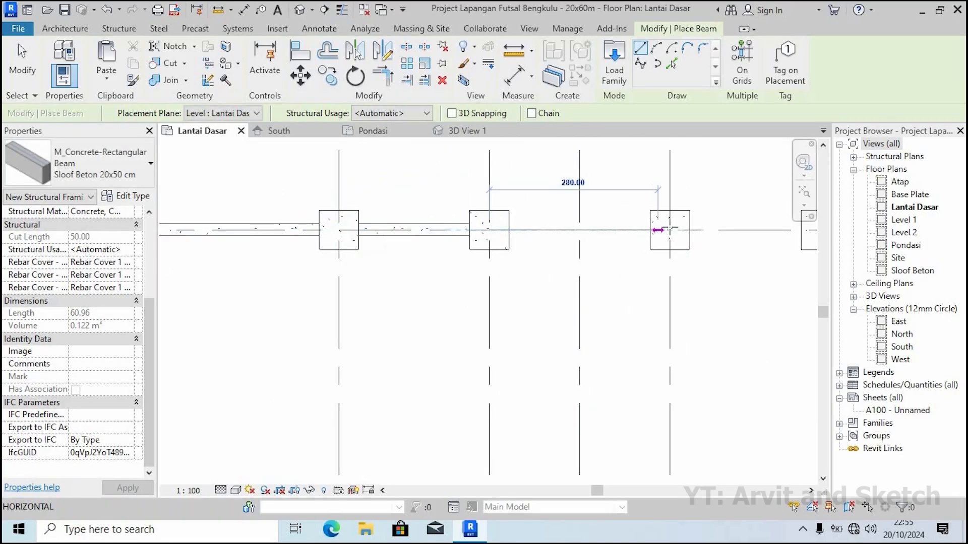
pyautogui.scroll(-2, 411, 291)
pyautogui.moveTo(605, 265); pyautogui.dragTo(378, 275, button='middle')
pyautogui.scroll(1, 378, 275)
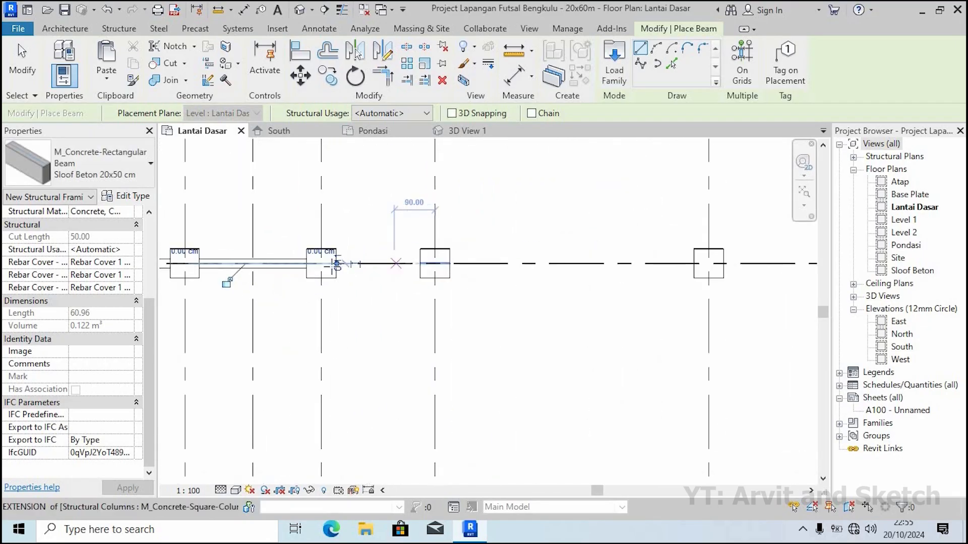
pyautogui.click(435, 263)
pyautogui.click(434, 264)
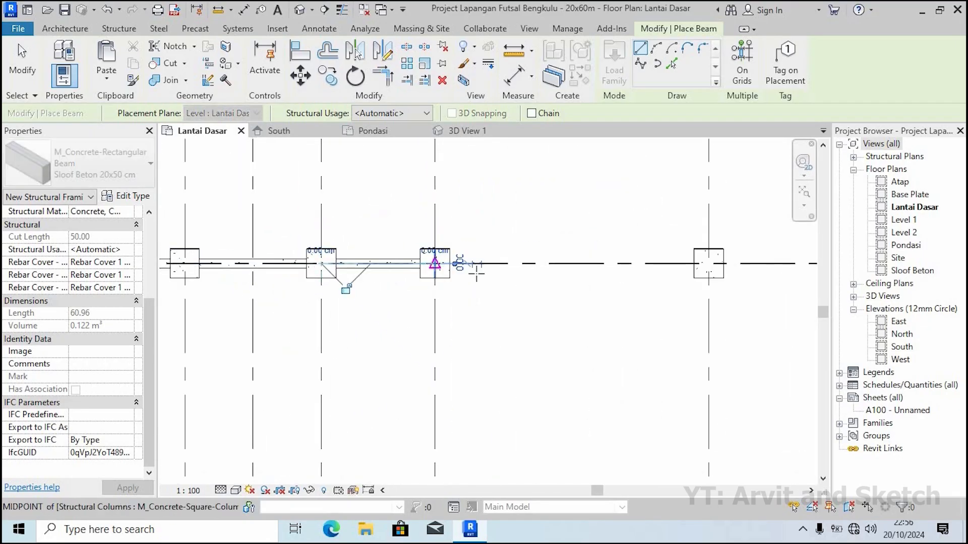
pyautogui.scroll(-2, 503, 264)
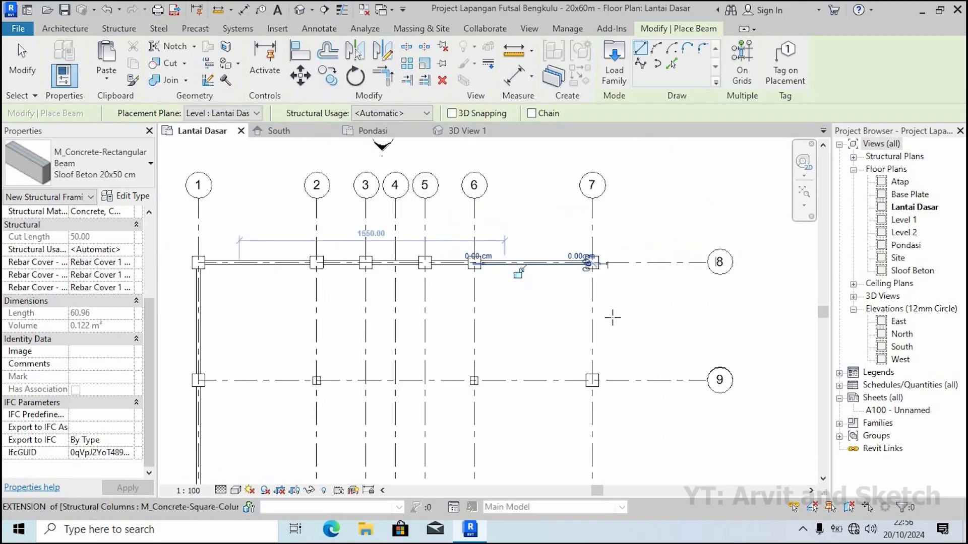
# Place a Sloof Beton 20x50 cm beam on grid 7 from the grid 8 corner column to the grid 9 column
pyautogui.scroll(2, 630, 320)
pyautogui.click(548, 208)
pyautogui.moveTo(550, 414); pyautogui.dragTo(509, 246, button='middle')
pyautogui.click(508, 311)
# Place Sloof Beton 20x50 cm beams on grid 7 from grid 9 to 10 and from 10 to 11
pyautogui.scroll(-2, 492, 264)
pyautogui.scroll(-2, 492, 264)
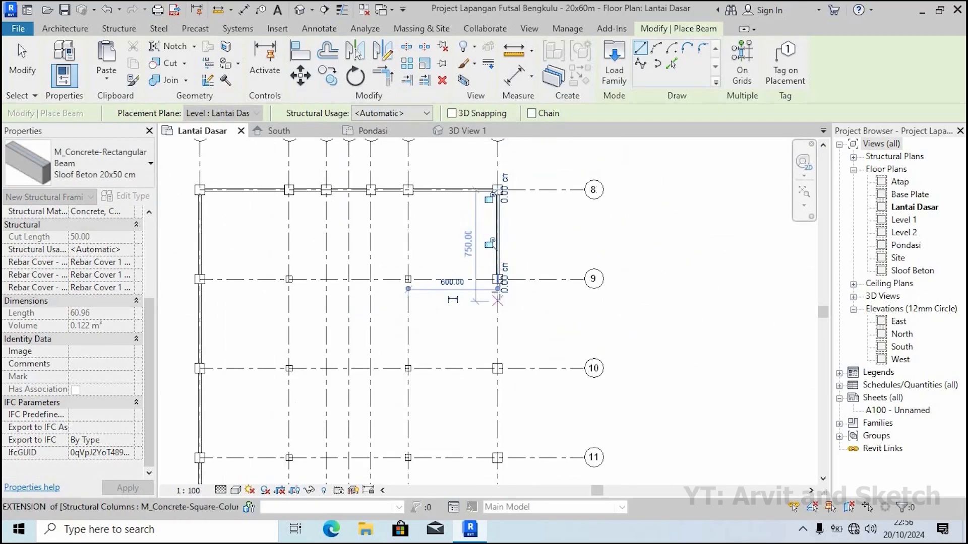
pyautogui.scroll(3, 496, 242)
pyautogui.click(495, 242)
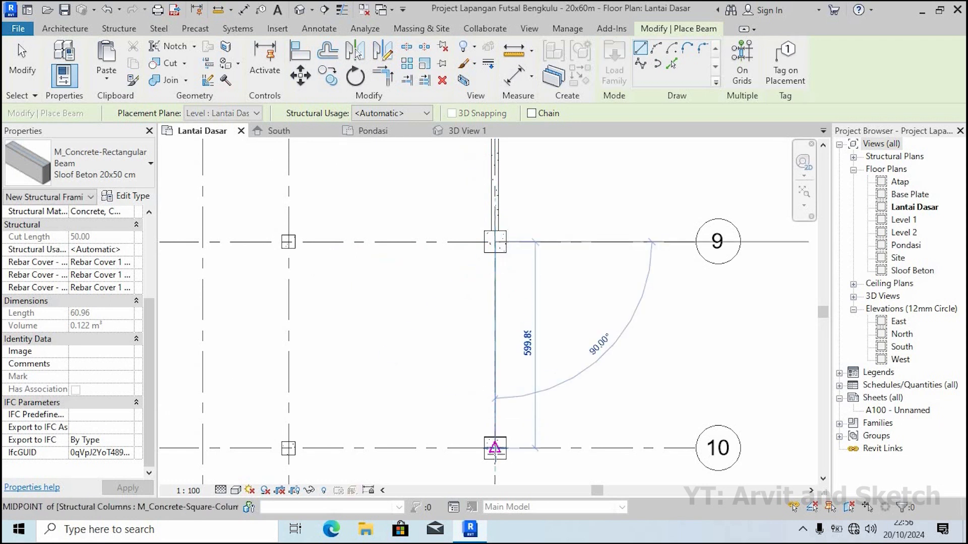
pyautogui.click(495, 447)
pyautogui.moveTo(495, 448); pyautogui.dragTo(461, 209, button='middle')
pyautogui.click(461, 208)
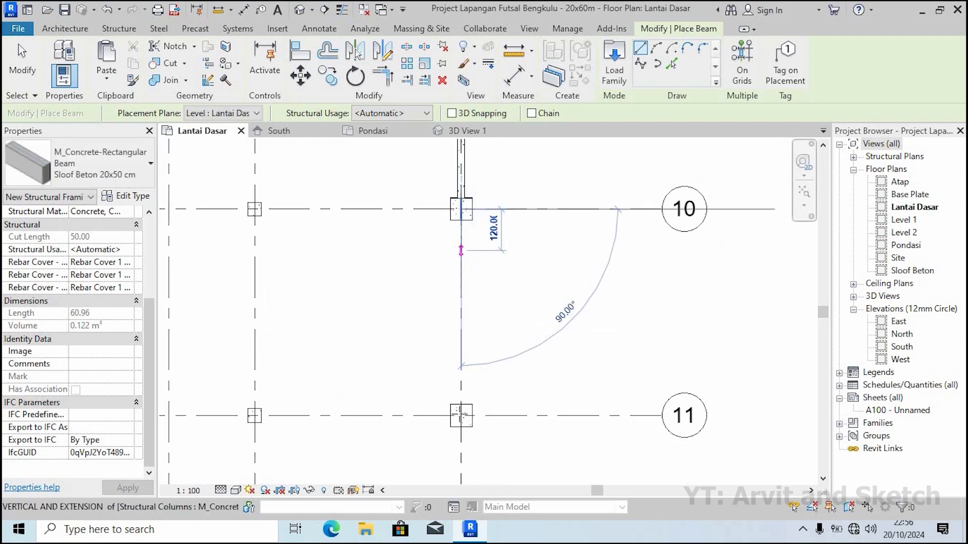
pyautogui.click(459, 414)
# Continue the grid 7 beams with spans from grid 11 to 12 and from 12 to 13
pyautogui.moveTo(459, 414); pyautogui.dragTo(453, 182, button='middle')
pyautogui.click(454, 181)
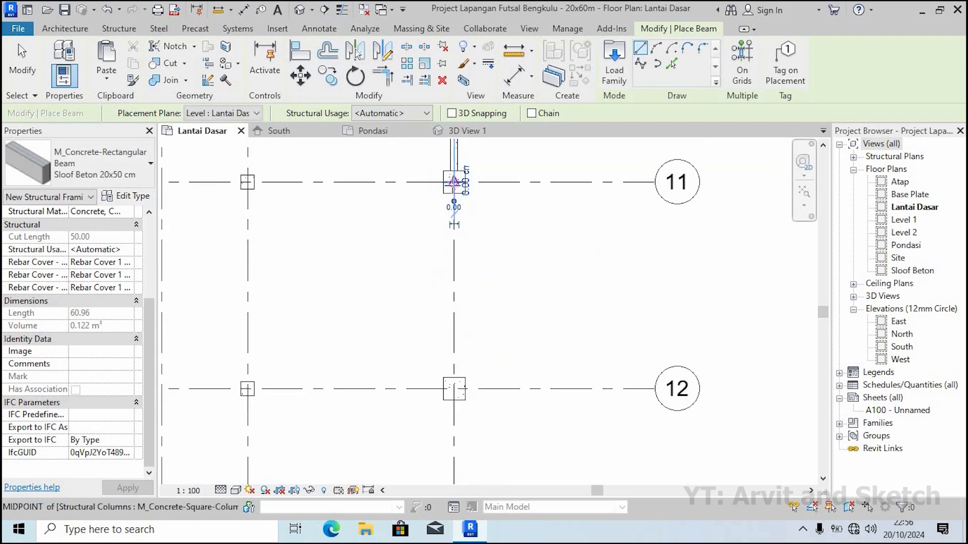
pyautogui.click(454, 389)
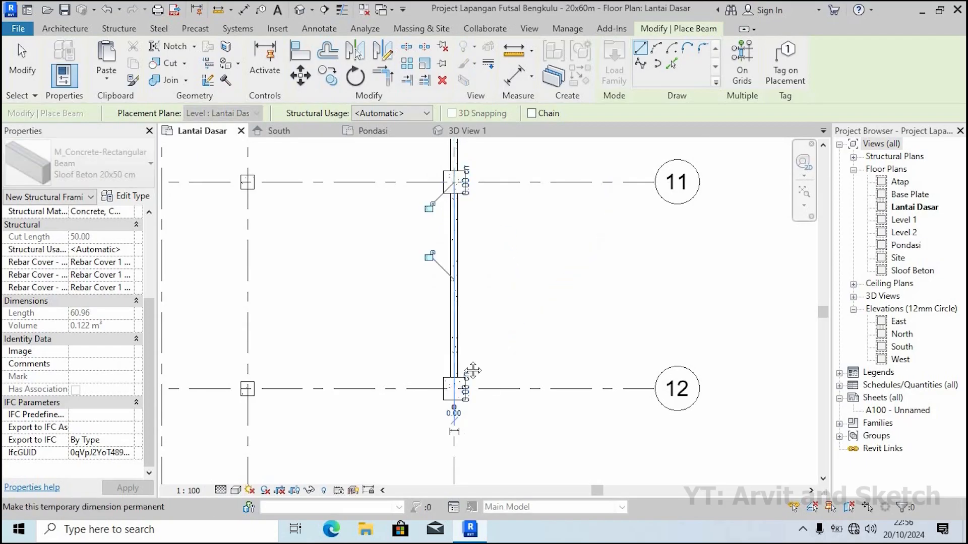
pyautogui.moveTo(453, 405); pyautogui.dragTo(476, 204, button='middle')
pyautogui.click(476, 394)
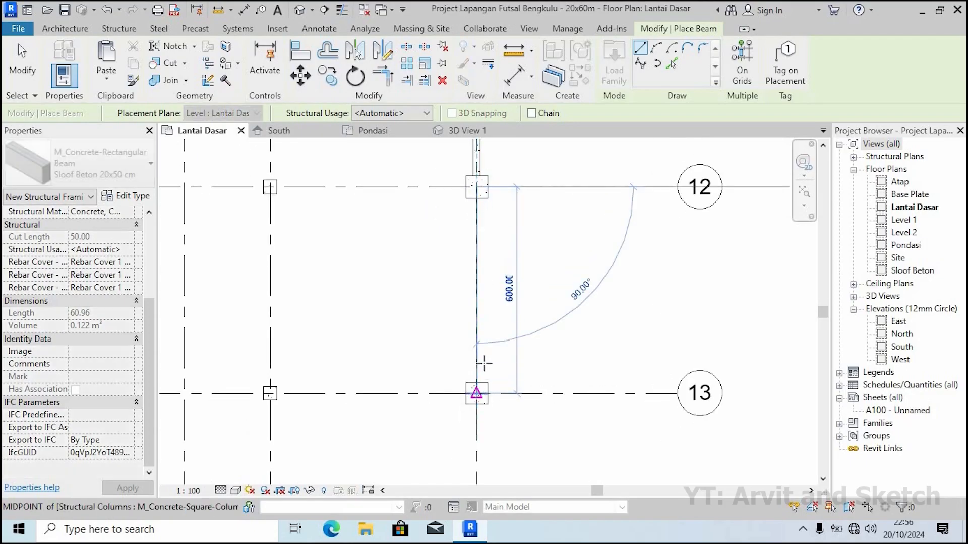
# Place the grid 7 beam from the grid 13 column to the grid 14 column
pyautogui.scroll(-1, 482, 360)
pyautogui.moveTo(482, 394); pyautogui.dragTo(475, 224, button='middle')
pyautogui.scroll(2, 479, 217)
pyautogui.click(482, 213)
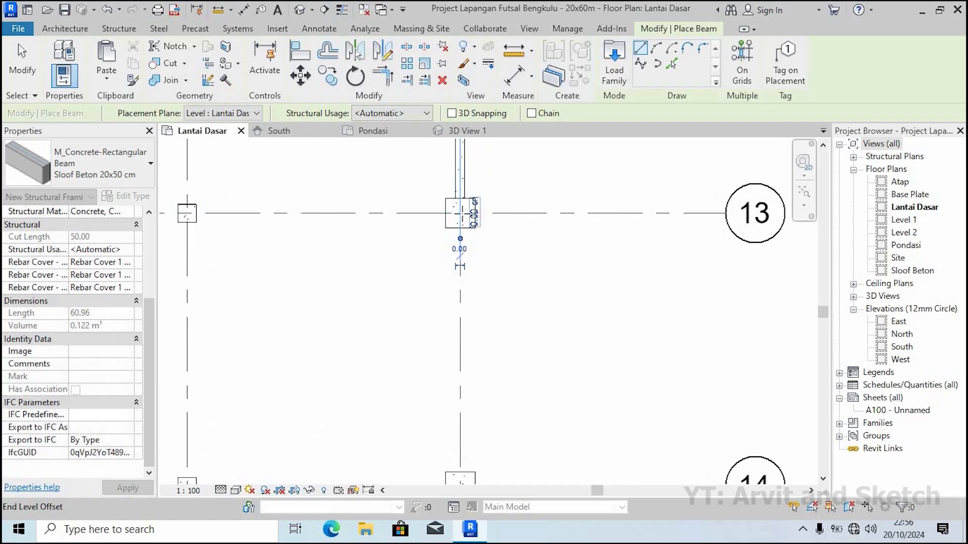
pyautogui.scroll(-1, 473, 283)
pyautogui.moveTo(454, 415); pyautogui.dragTo(454, 231, button='middle')
pyautogui.scroll(1, 452, 225)
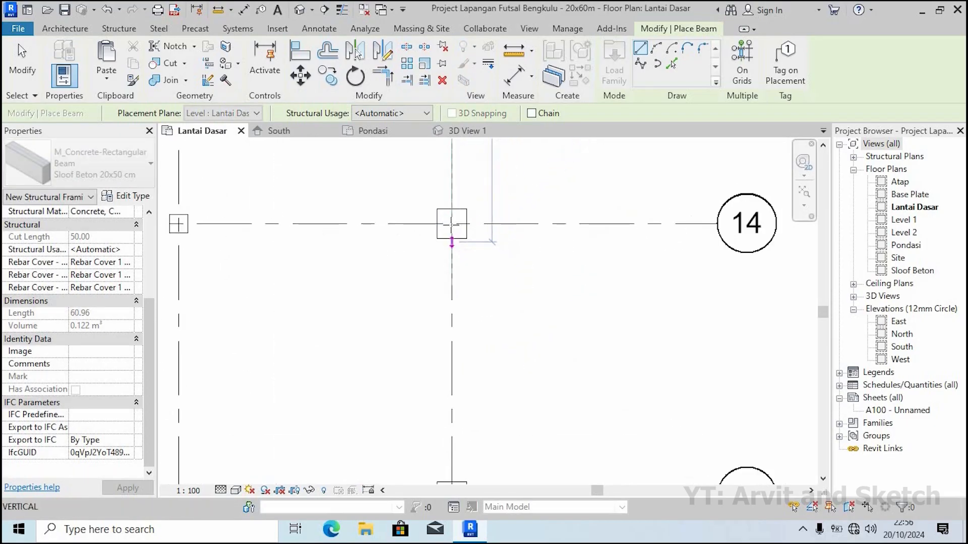
pyautogui.click(452, 224)
# Add the grid 7 beams from grid 14 to 15 and from 15 to 16
pyautogui.moveTo(456, 406); pyautogui.dragTo(453, 253, button='middle')
pyautogui.click(450, 344)
pyautogui.click(449, 344)
pyautogui.moveTo(462, 399); pyautogui.dragTo(450, 150, button='middle')
pyautogui.click(440, 333)
# Complete the grid 7 beams with spans from grid 16 to 17 and from 17 to the grid 18 corner column
pyautogui.scroll(-2, 440, 334)
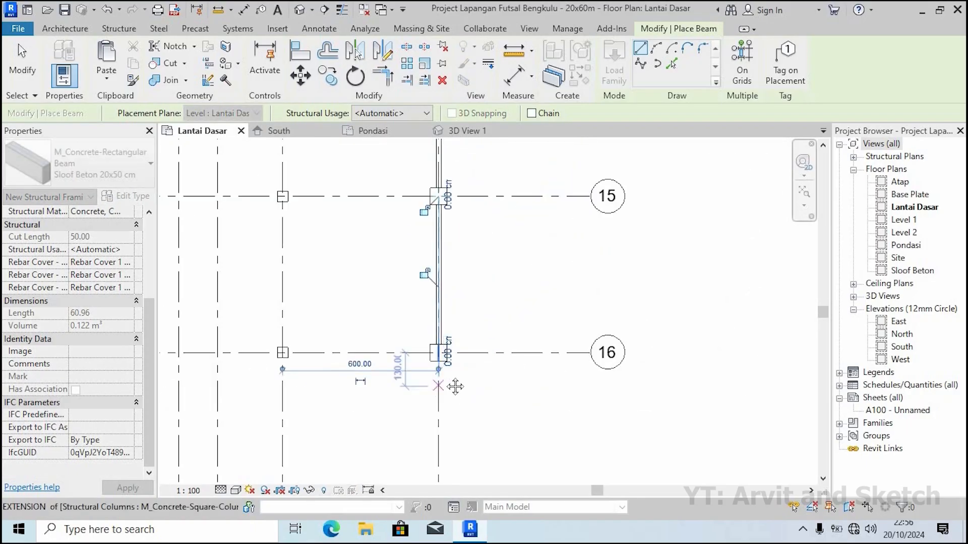
pyautogui.moveTo(441, 381); pyautogui.dragTo(440, 250, button='middle')
pyautogui.scroll(2, 440, 251)
pyautogui.click(438, 208)
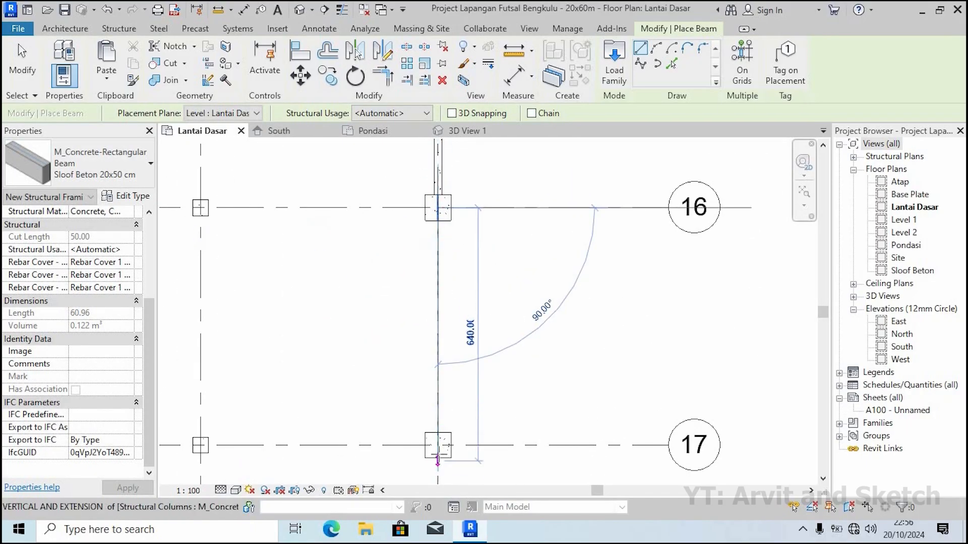
pyautogui.moveTo(454, 411); pyautogui.dragTo(455, 242, button='middle')
pyautogui.click(438, 254)
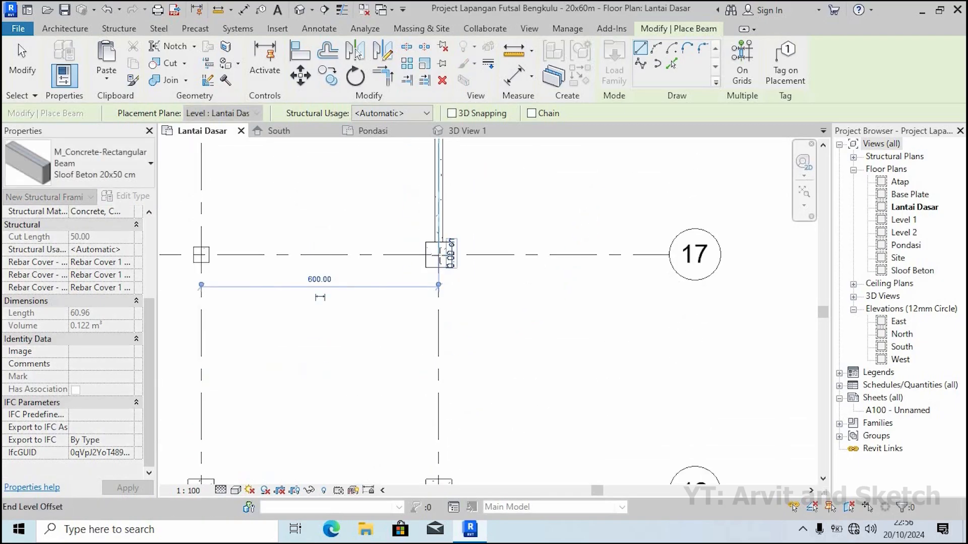
pyautogui.click(438, 254)
pyautogui.scroll(-1, 446, 269)
pyautogui.scroll(-1, 438, 444)
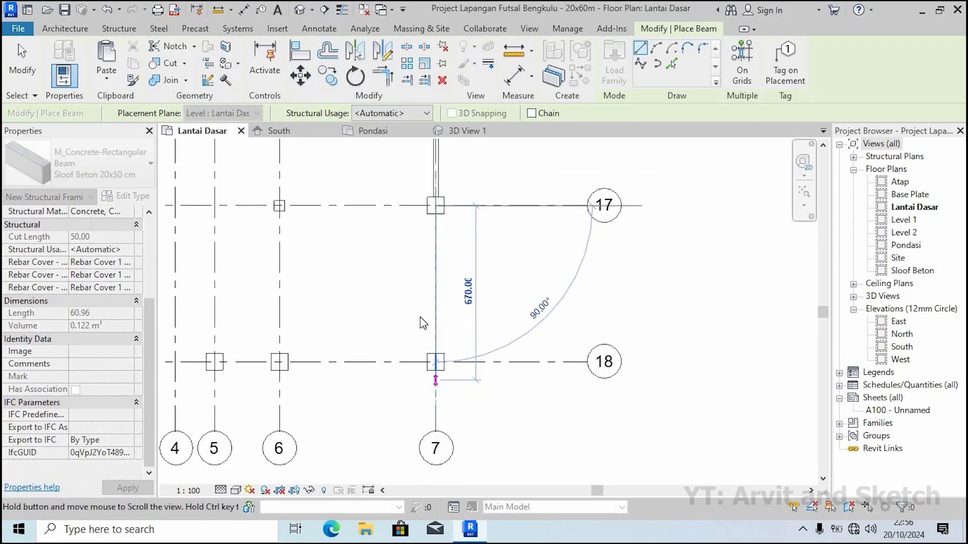
pyautogui.scroll(2, 435, 361)
pyautogui.click(435, 249)
# Place Sloof Beton 20x50 cm beams on grid 18 from grid 7 to 6 and from 6 to 5
pyautogui.click(436, 249)
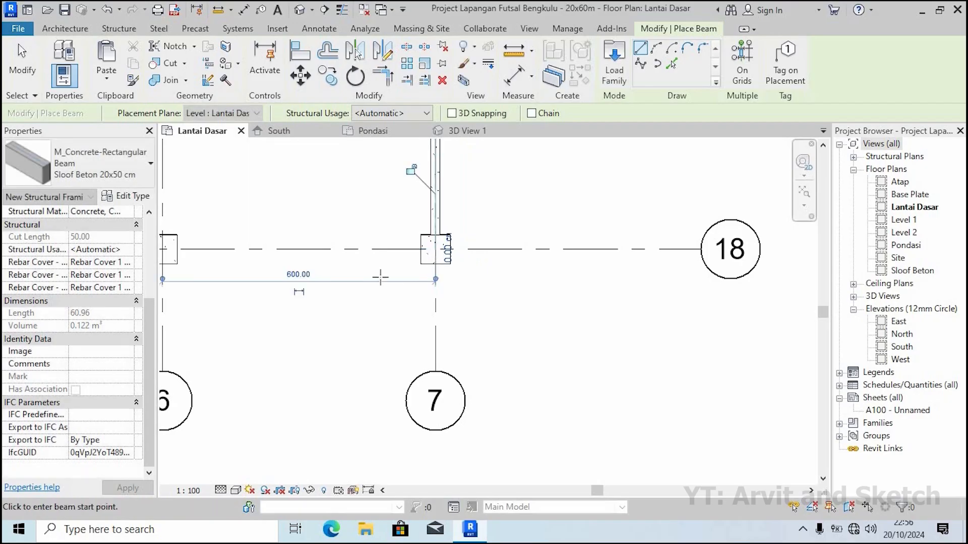
pyautogui.moveTo(380, 282); pyautogui.dragTo(688, 332, button='middle')
pyautogui.click(470, 299)
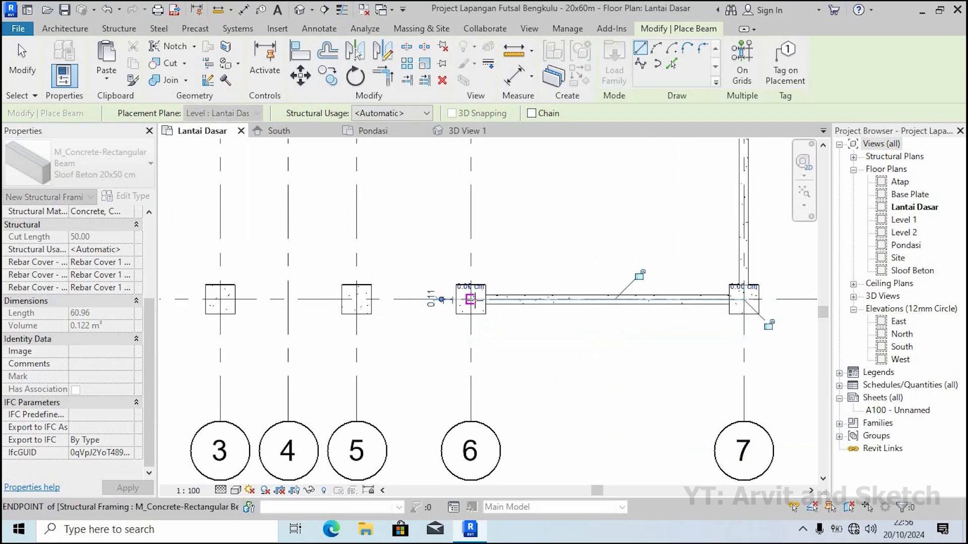
pyautogui.click(470, 299)
pyautogui.click(357, 299)
# Complete the grid 18 beams with spans from grid 5 to 3, 3 to 2 and 2 to the grid 1 corner column
pyautogui.click(356, 299)
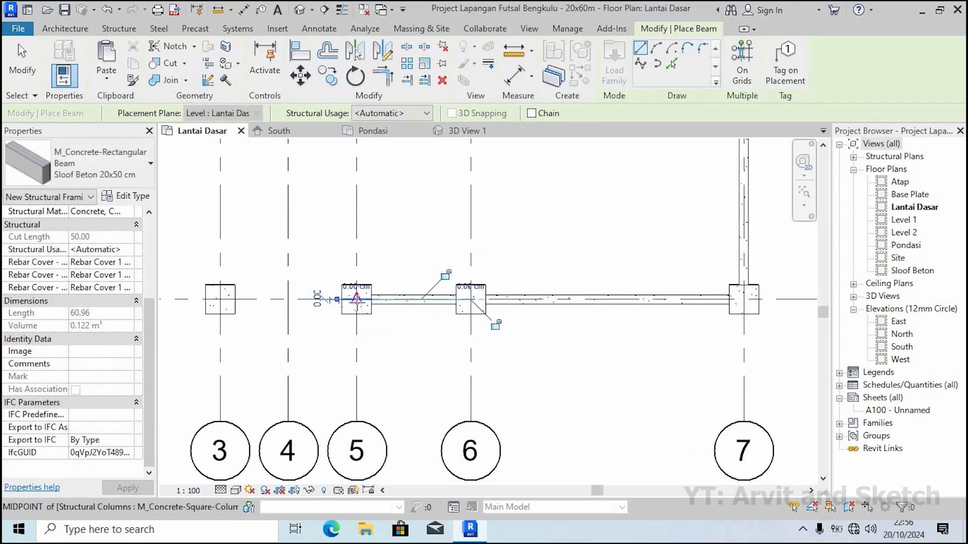
pyautogui.moveTo(459, 404); pyautogui.dragTo(736, 428, button='middle')
pyautogui.click(498, 324)
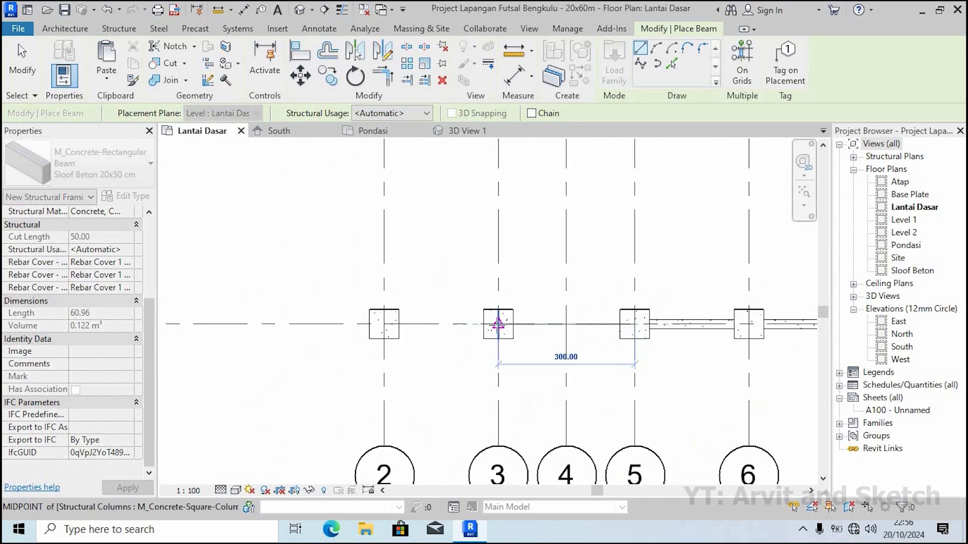
pyautogui.click(498, 324)
pyautogui.scroll(-3, 481, 358)
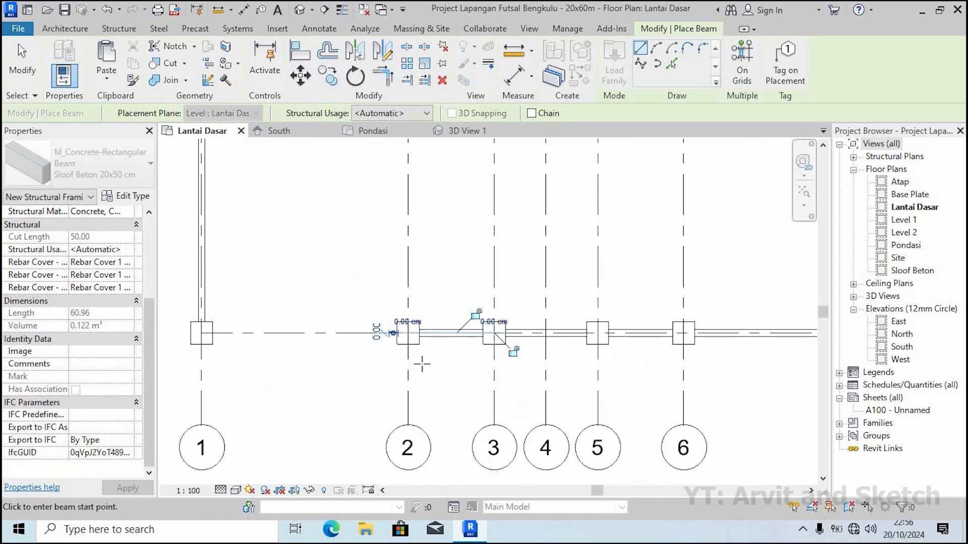
pyautogui.moveTo(394, 353); pyautogui.dragTo(516, 359, button='middle')
pyautogui.scroll(3, 514, 358)
pyautogui.click(538, 333)
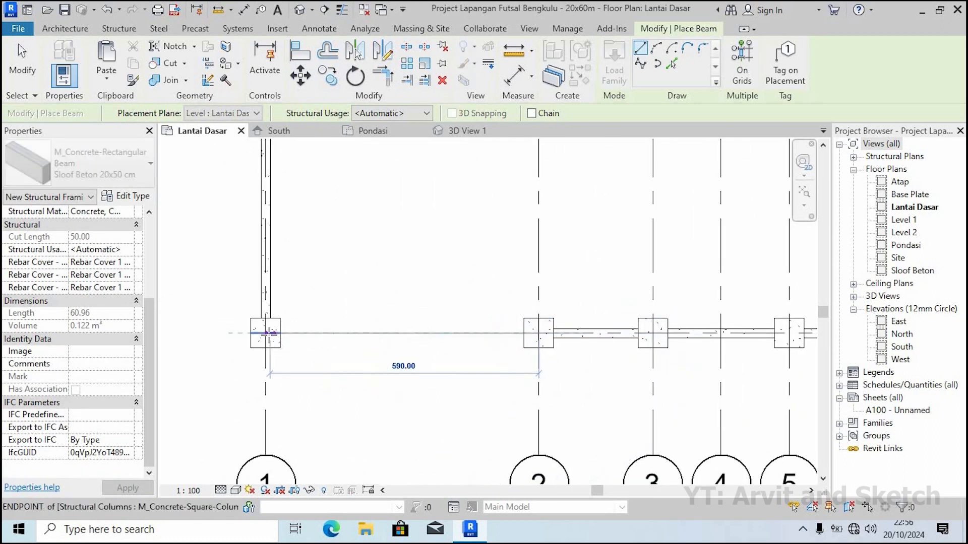
pyautogui.click(266, 333)
# End beam placement and inspect the perimeter beams in the whole plan and in 3D View 1
pyautogui.scroll(-4, 412, 397)
pyautogui.scroll(-3, 411, 397)
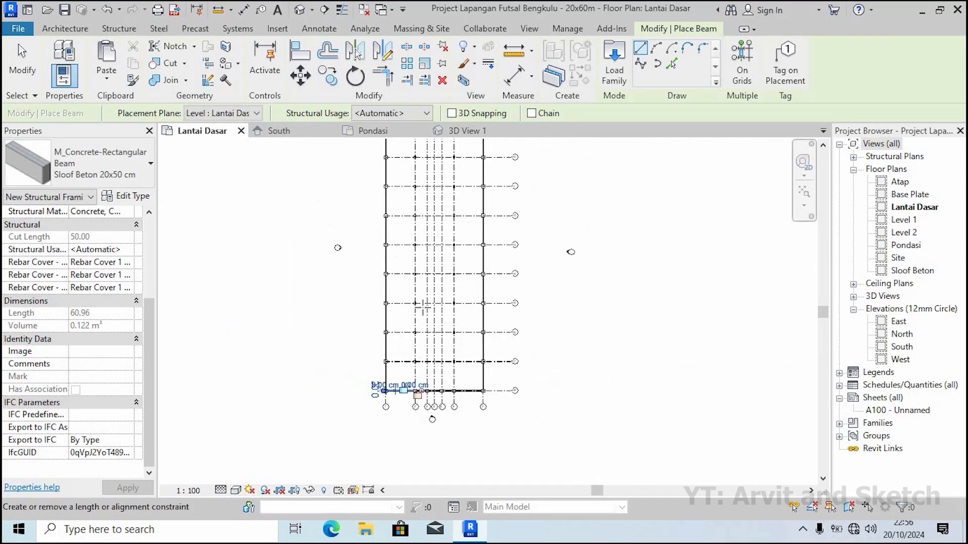
pyautogui.moveTo(471, 296); pyautogui.dragTo(472, 342, button='middle')
pyautogui.click(804, 194)
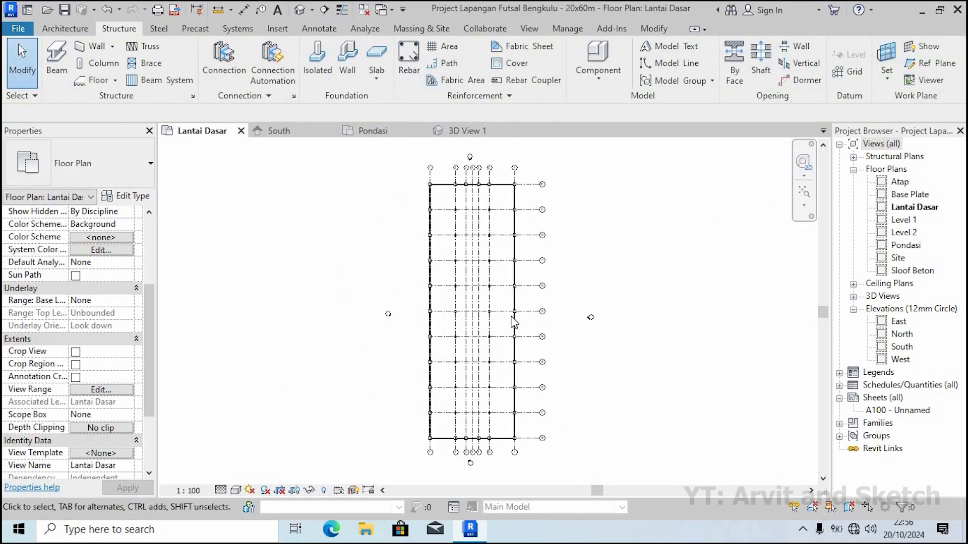
pyautogui.click(476, 132)
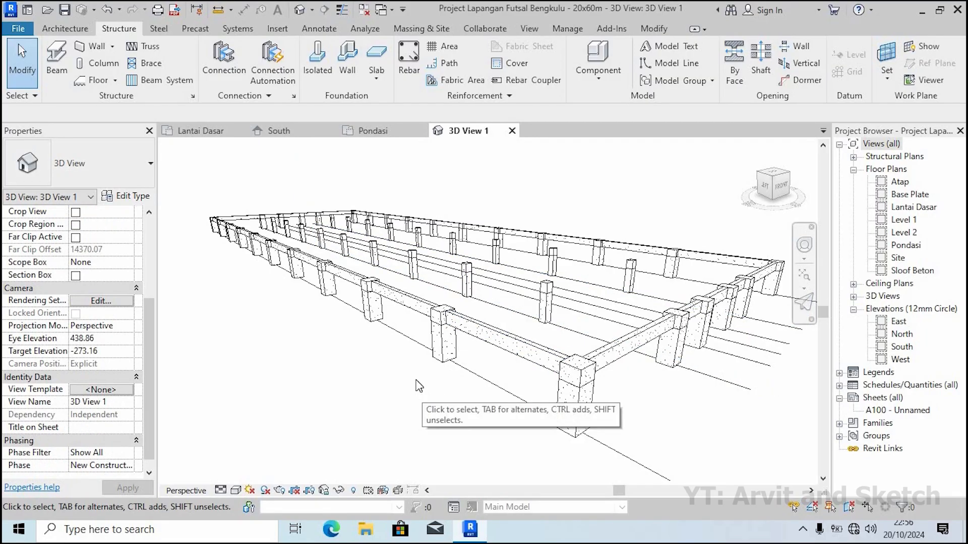
pyautogui.scroll(-1, 431, 377)
pyautogui.moveTo(436, 388)
pyautogui.keyDown('shift'); pyautogui.mouseDown(button='middle')
pyautogui.moveTo(444, 402)
pyautogui.moveTo(446, 392)
pyautogui.mouseUp(button='middle'); pyautogui.keyUp('shift')
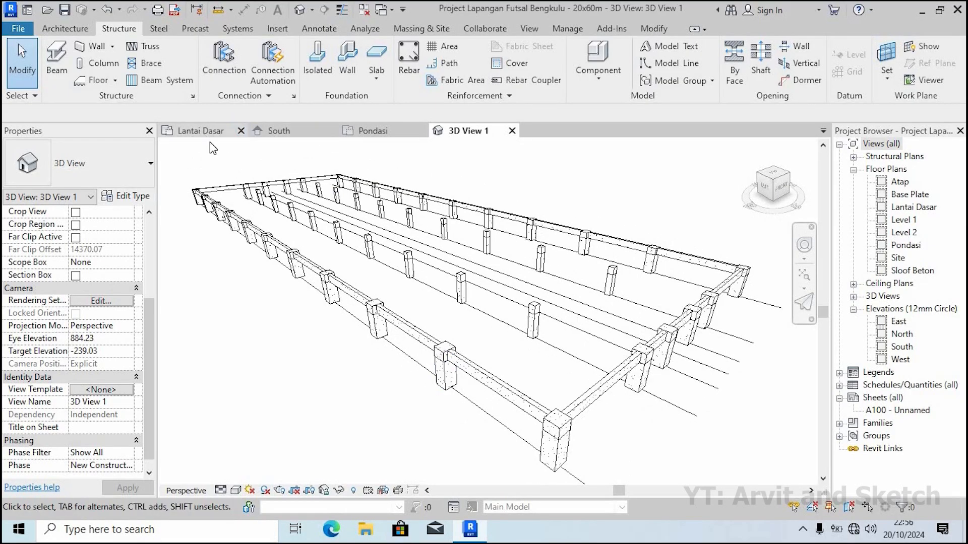
# Return to the Lantai Dasar plan without saving and open the type properties of the Sloof Beton 20x50 cm beam
pyautogui.click(201, 131)
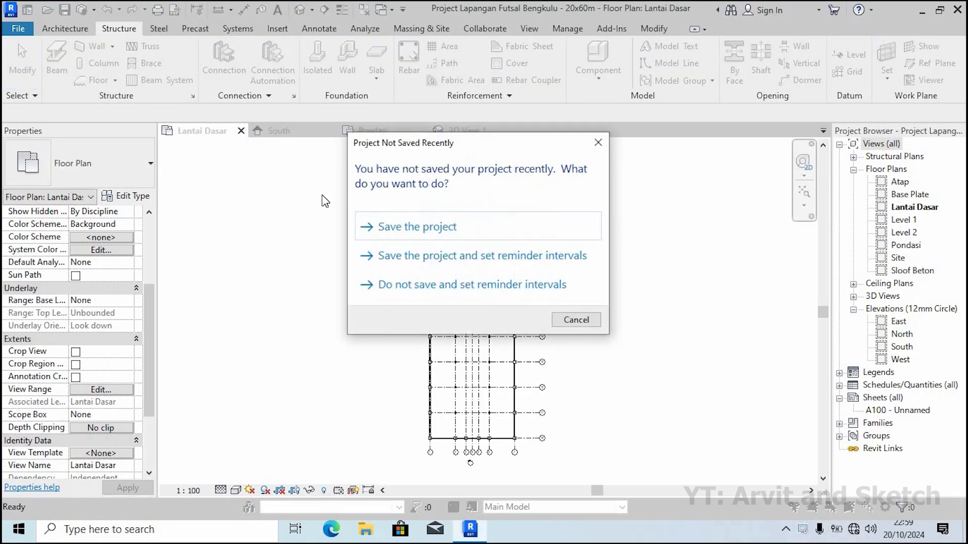
pyautogui.click(598, 143)
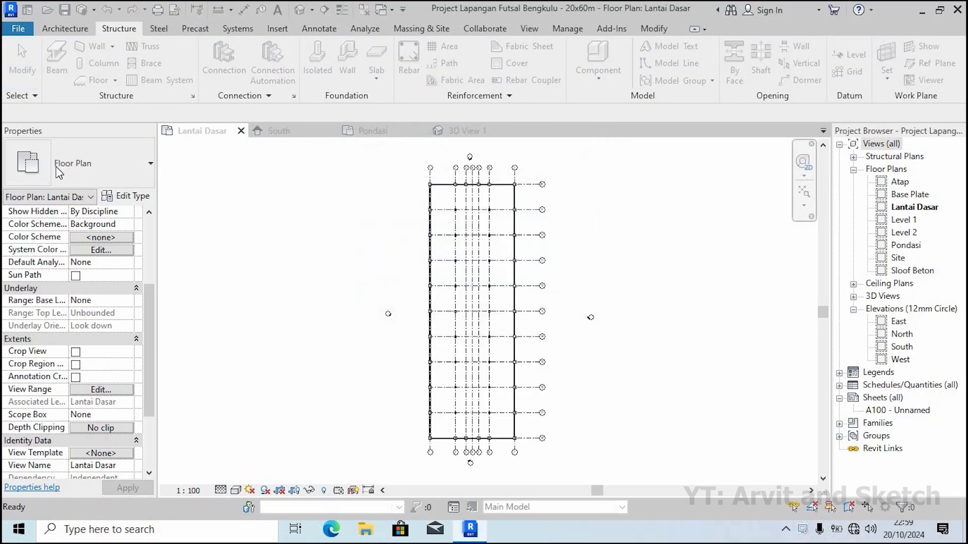
pyautogui.click(85, 179)
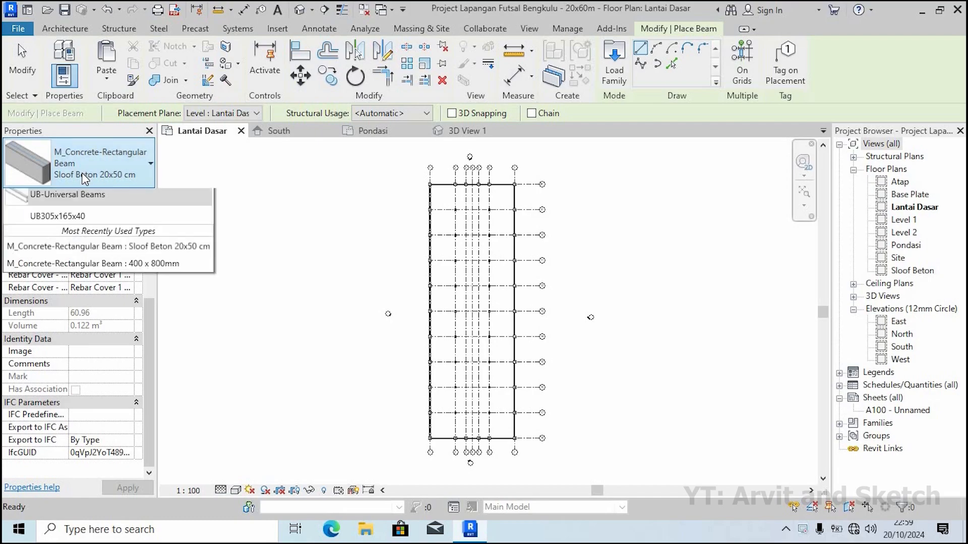
pyautogui.click(85, 179)
pyautogui.click(126, 196)
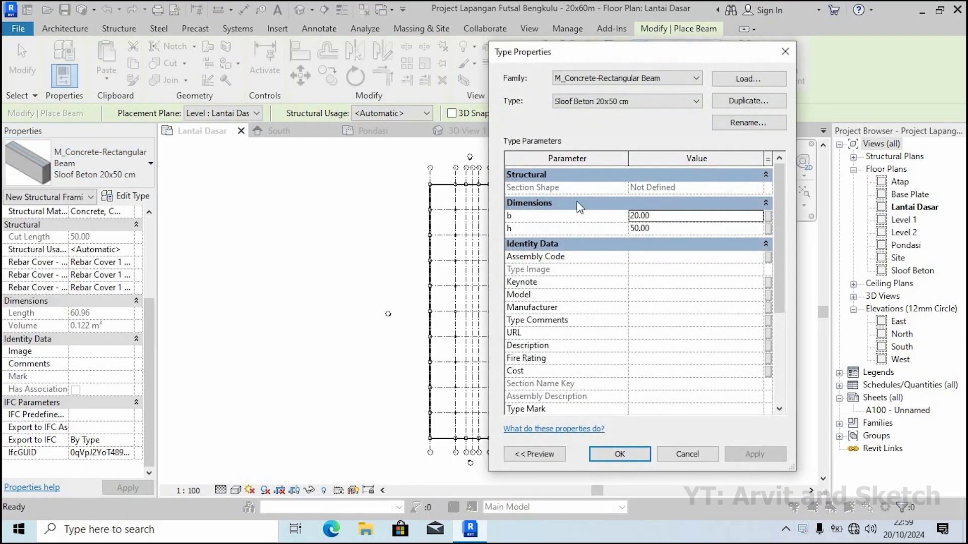
pyautogui.scroll(-5, 781, 302)
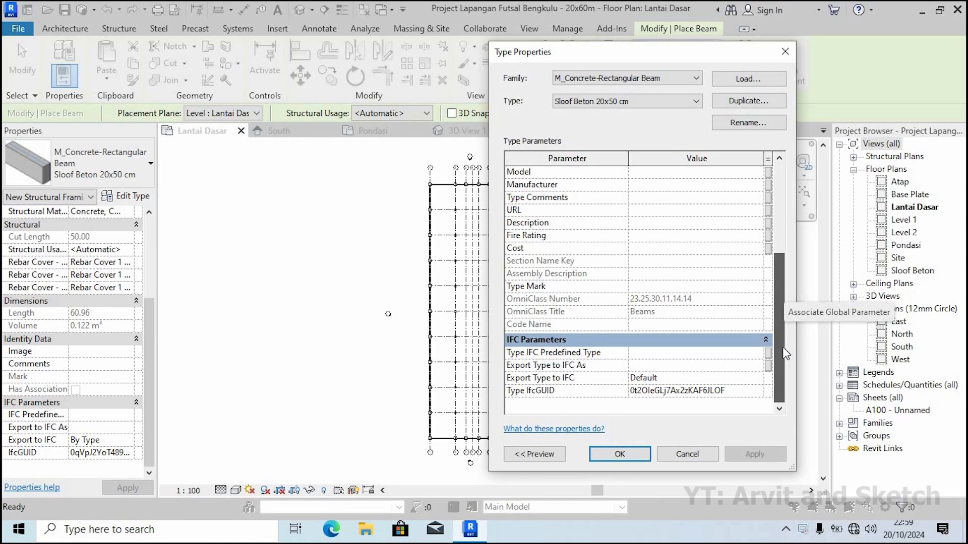
pyautogui.moveTo(780, 291); pyautogui.dragTo(779, 166)
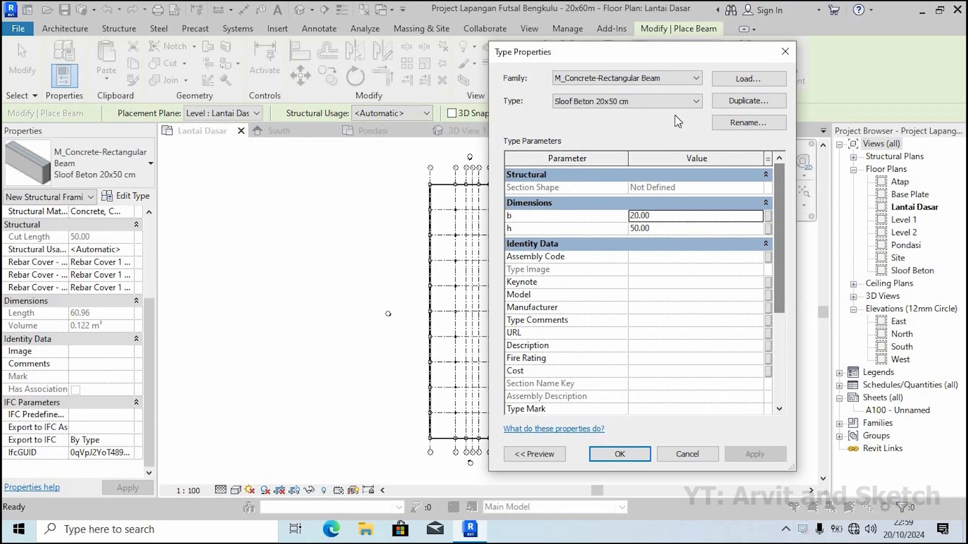
# Duplicate the beam type as Sloof Beton 15x30 cm with b set to 15 and h set to 30
pyautogui.click(746, 101)
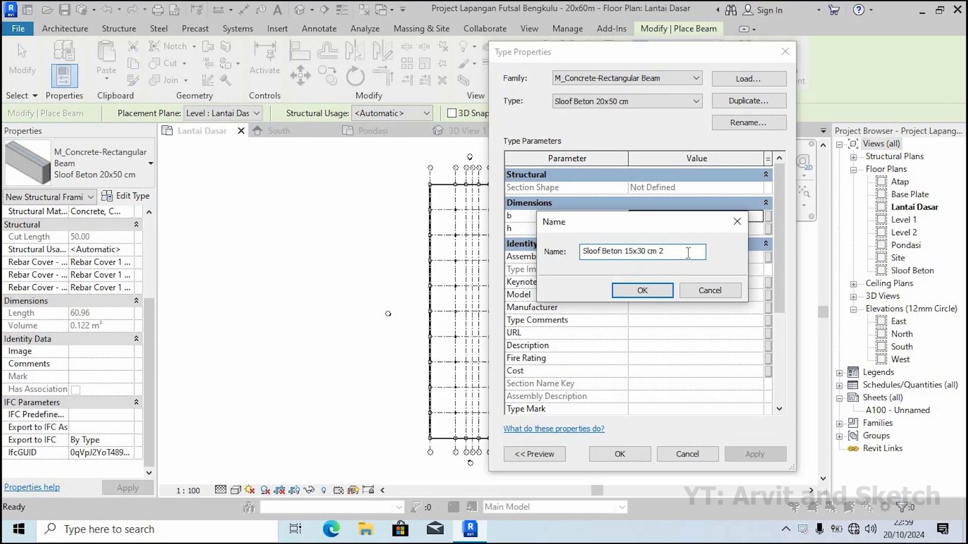
pyautogui.press('BackSpace')
pyautogui.press('BackSpace')
pyautogui.click(632, 293)
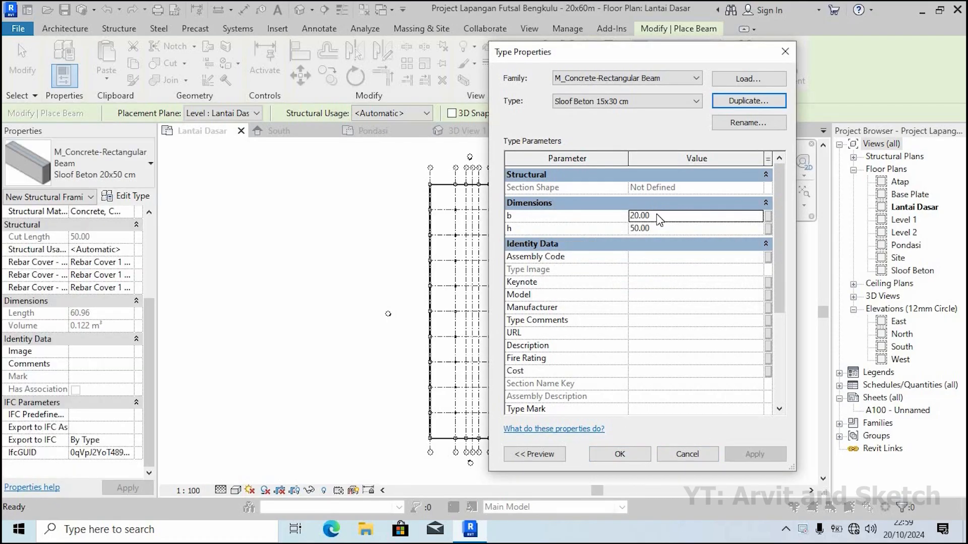
pyautogui.click(657, 214)
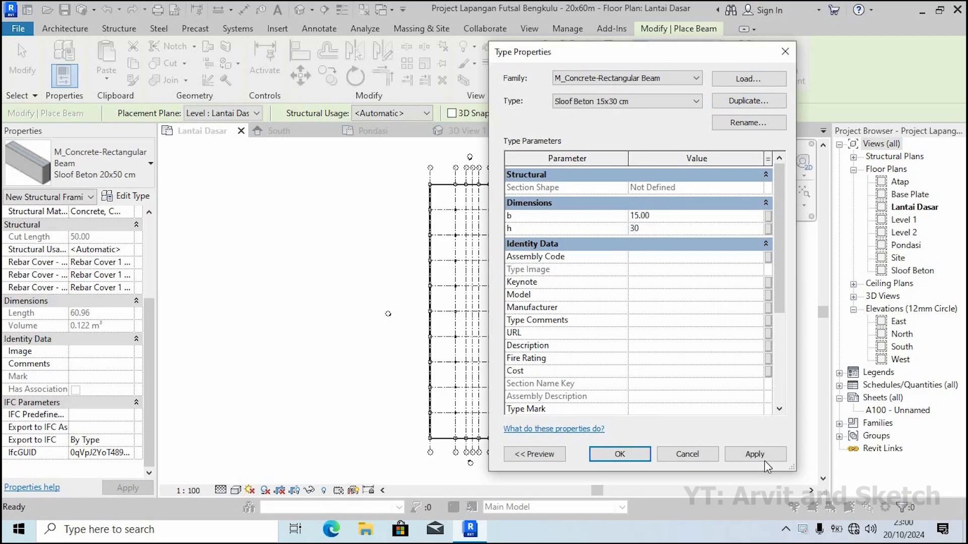
pyautogui.click(620, 454)
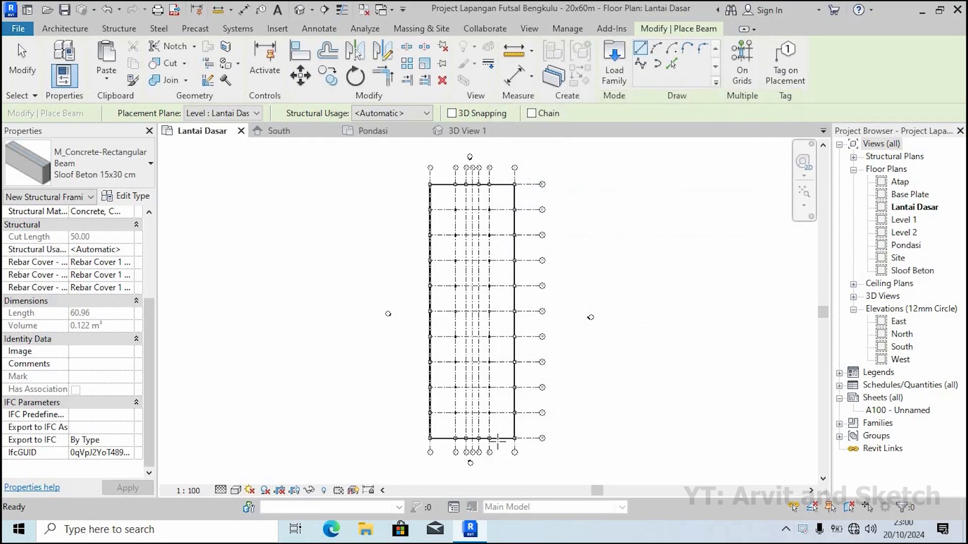
# Place a Sloof Beton 15x30 cm beam on grid 17 from the grid 1 column to the grid 2 column
pyautogui.scroll(4, 454, 371)
pyautogui.scroll(3, 453, 373)
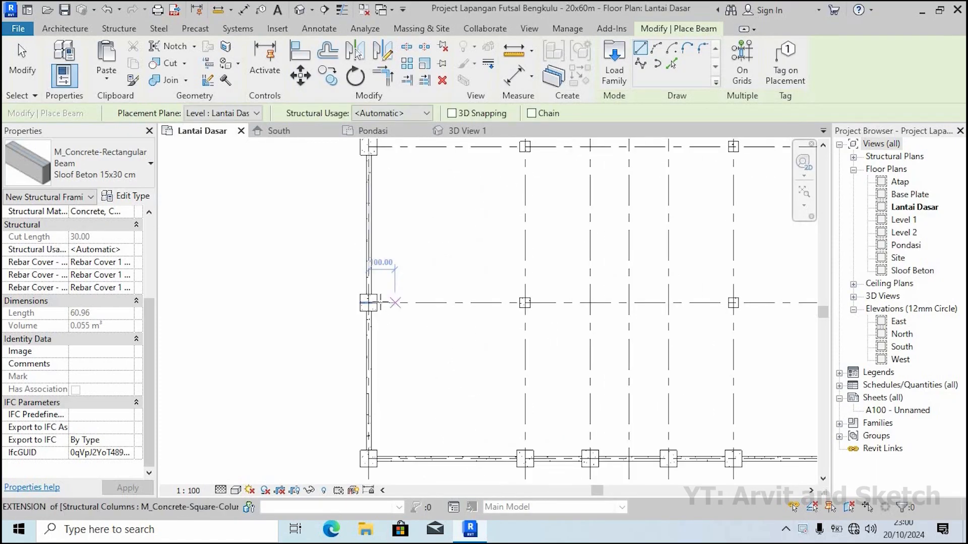
pyautogui.click(371, 302)
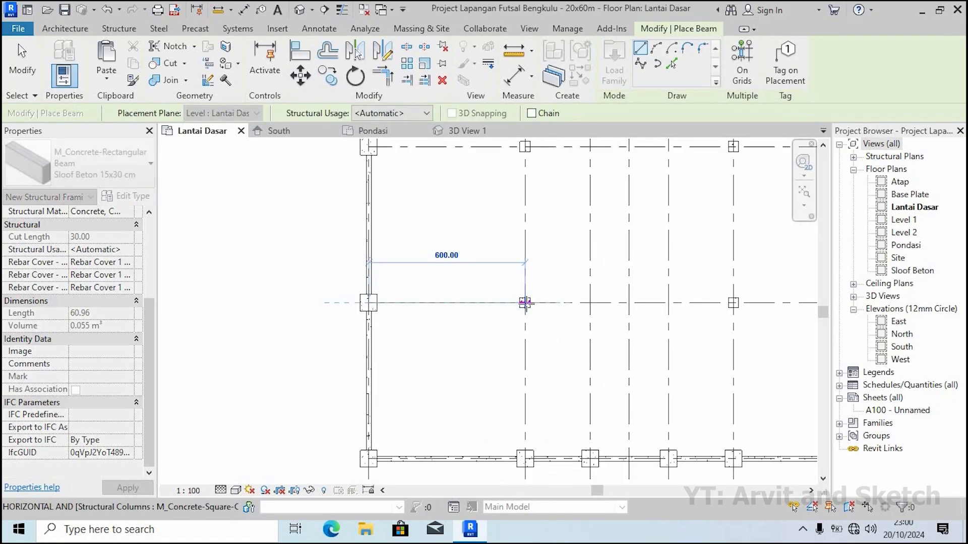
pyautogui.scroll(2, 524, 302)
pyautogui.click(499, 307)
pyautogui.scroll(-2, 480, 329)
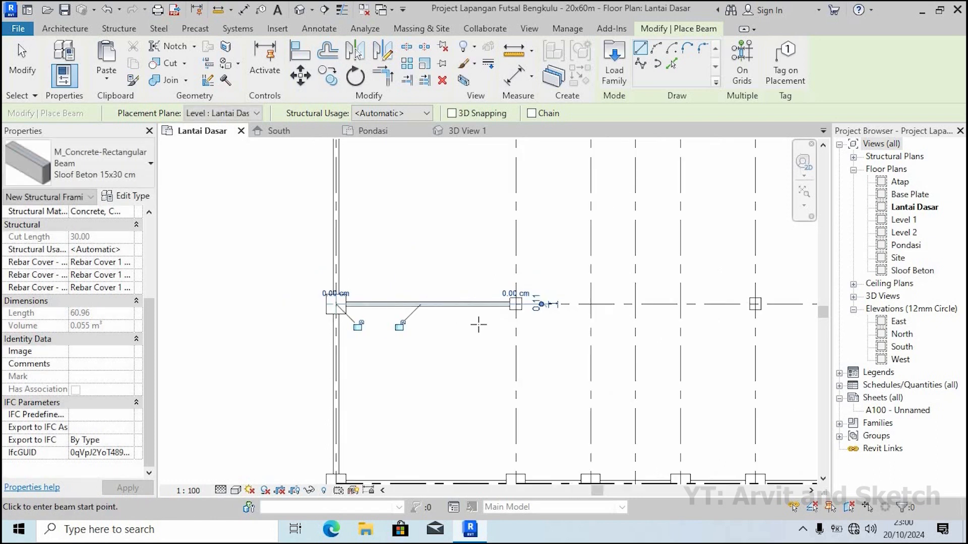
# Finish the grid 17 line with Sloof Beton 15x30 cm beams from the grid 2 column via the second interior column to the opposite perimeter column
pyautogui.scroll(2, 515, 308)
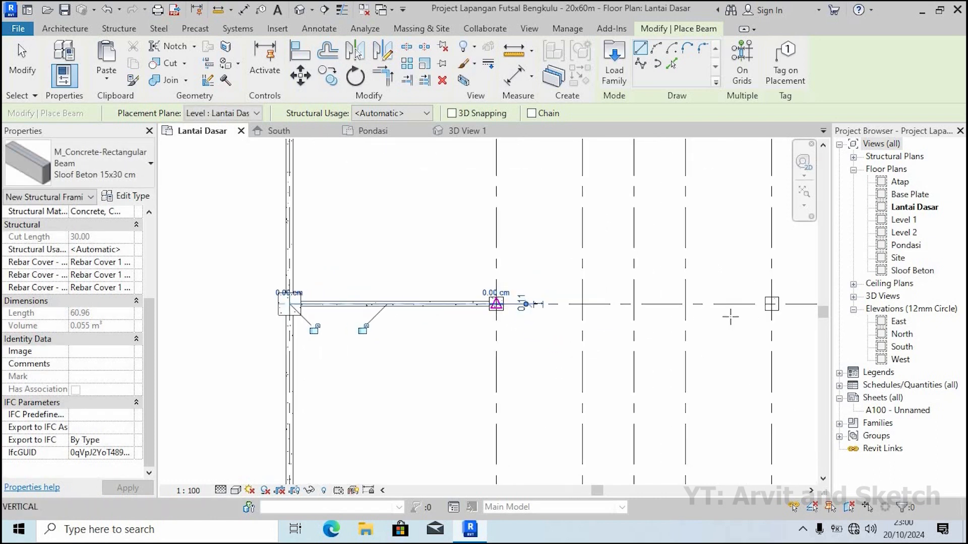
pyautogui.click(771, 304)
pyautogui.scroll(-2, 456, 322)
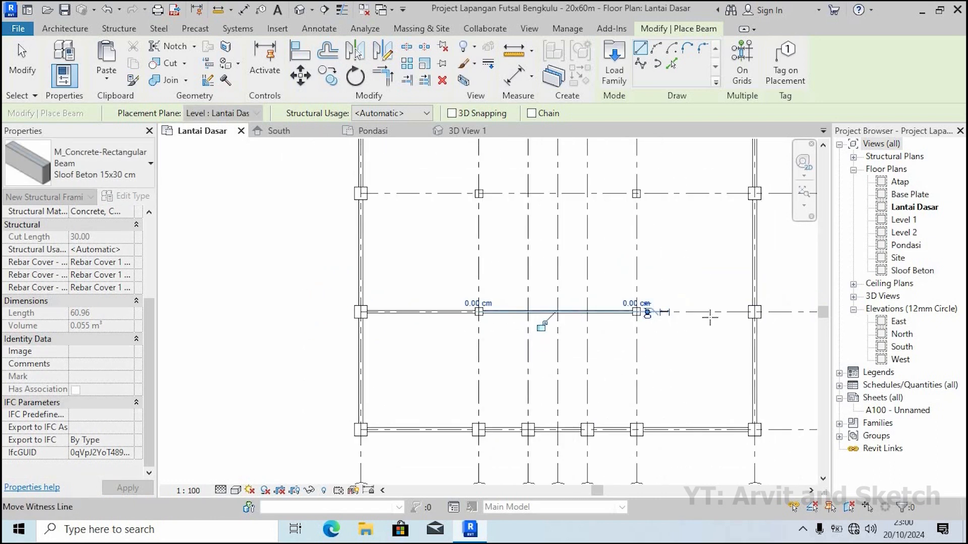
pyautogui.scroll(2, 710, 317)
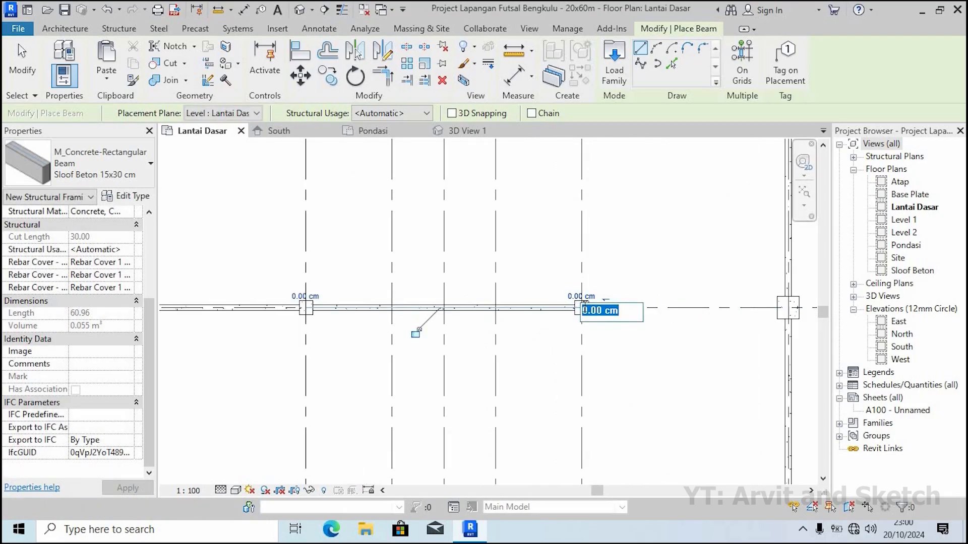
pyautogui.click(581, 307)
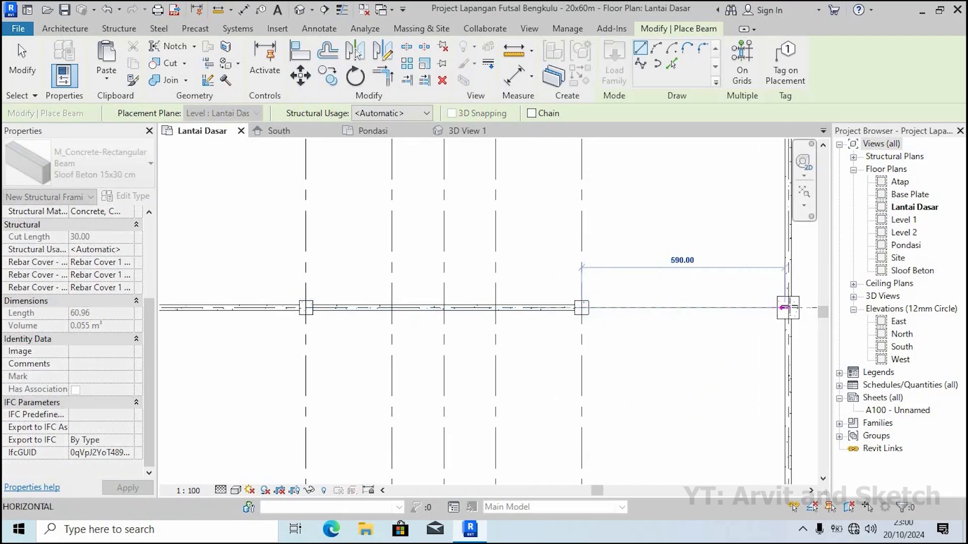
pyautogui.scroll(-2, 658, 345)
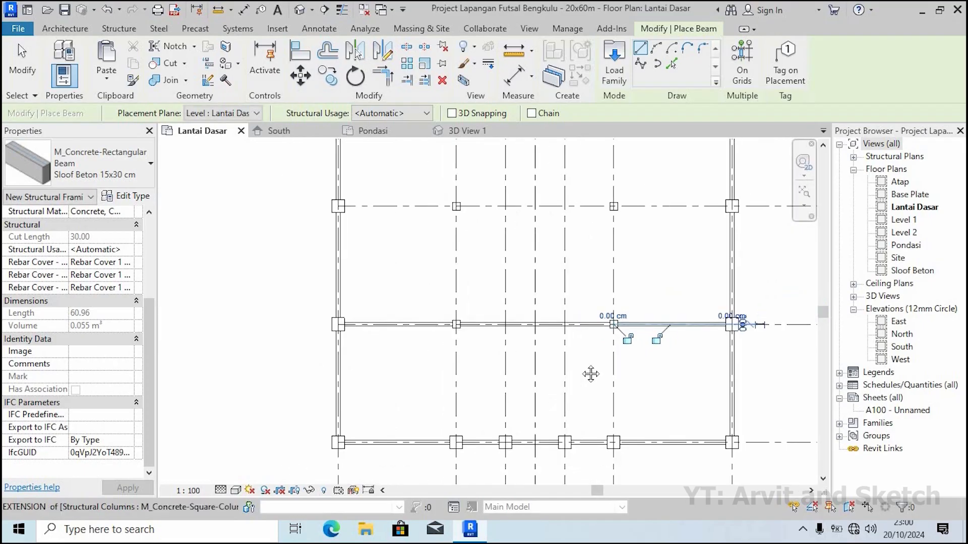
# Place three Sloof Beton 15x30 cm beams along grid 16, column to column, from the grid 1 perimeter to the opposite perimeter
pyautogui.moveTo(591, 374); pyautogui.dragTo(623, 401, button='middle')
pyautogui.scroll(1, 367, 240)
pyautogui.click(372, 233)
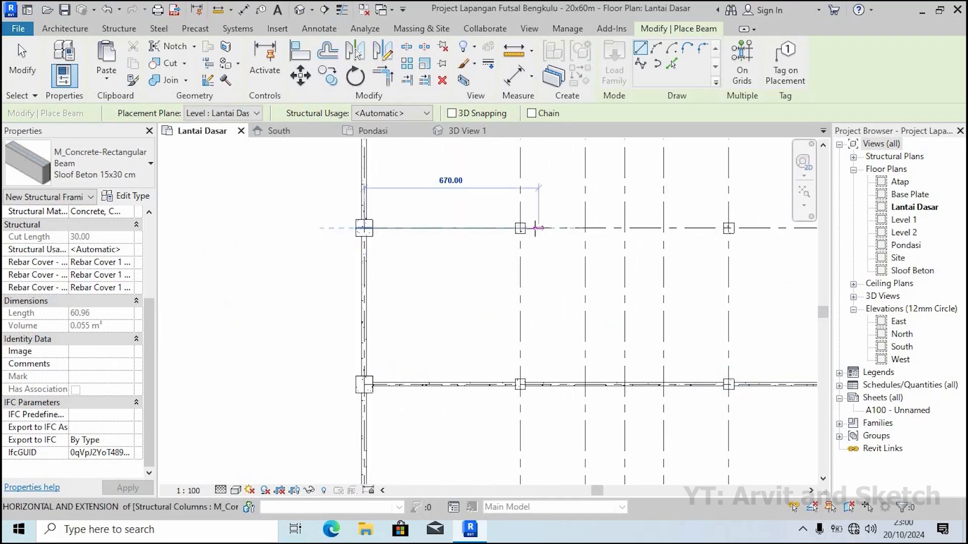
pyautogui.click(520, 227)
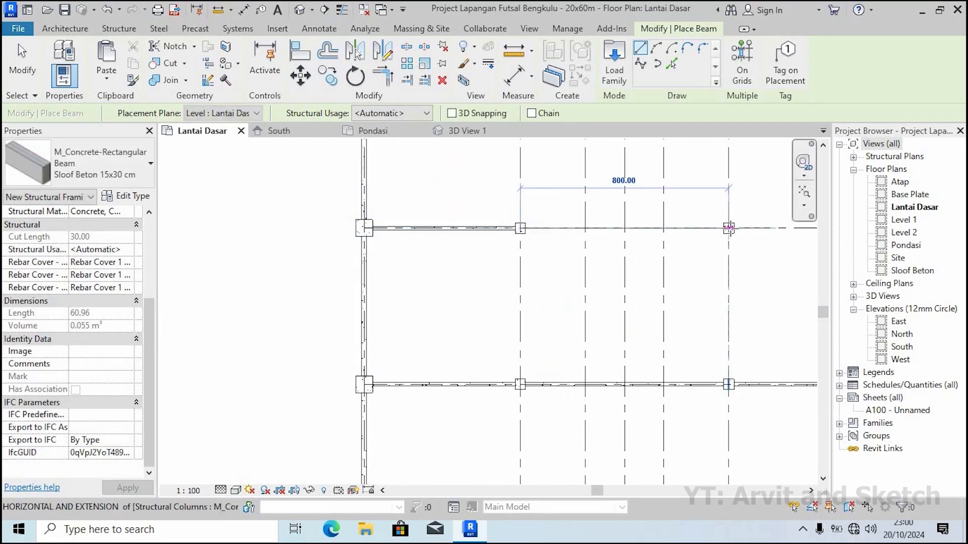
pyautogui.click(728, 232)
pyautogui.moveTo(756, 255); pyautogui.dragTo(522, 267, button='middle')
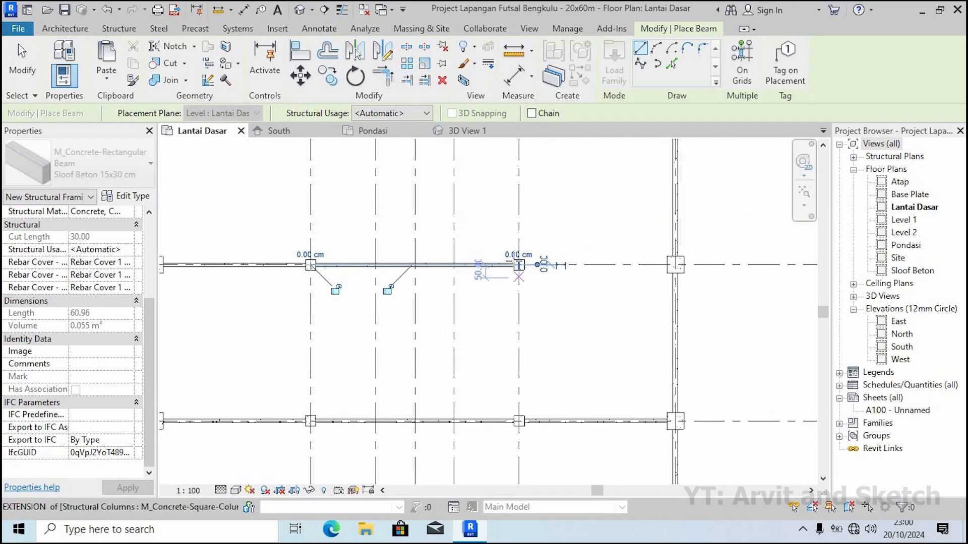
pyautogui.click(519, 264)
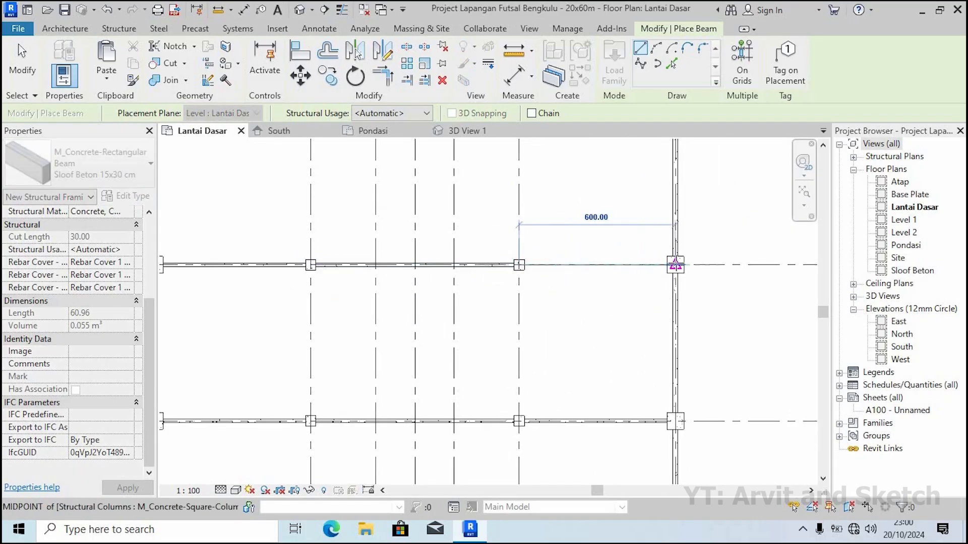
pyautogui.scroll(-2, 482, 293)
# Place three Sloof Beton 15x30 cm beams along grid 15, joining the perimeter columns through the two interior columns
pyautogui.moveTo(469, 269); pyautogui.dragTo(529, 317, button='middle')
pyautogui.scroll(2, 490, 259)
pyautogui.click(493, 258)
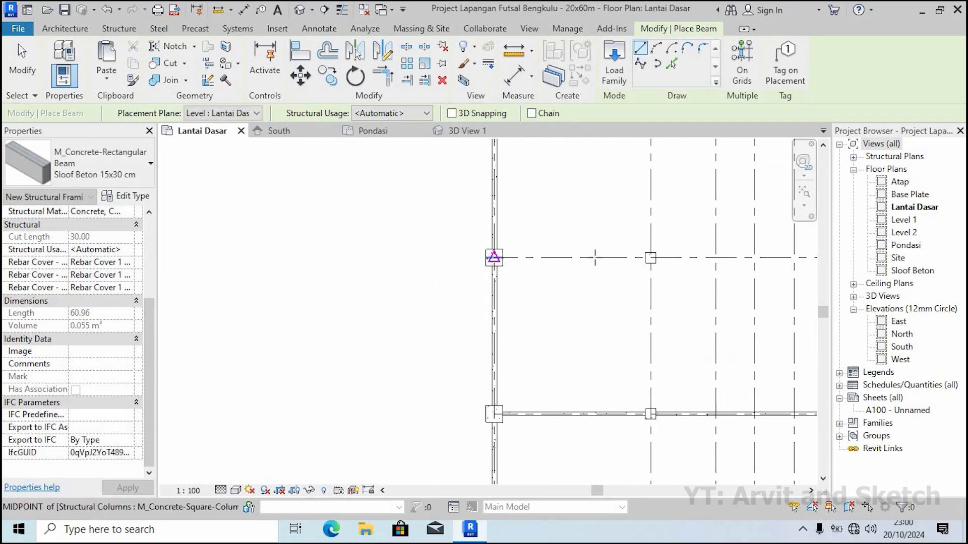
pyautogui.click(646, 258)
pyautogui.moveTo(782, 270); pyautogui.dragTo(503, 291, button='middle')
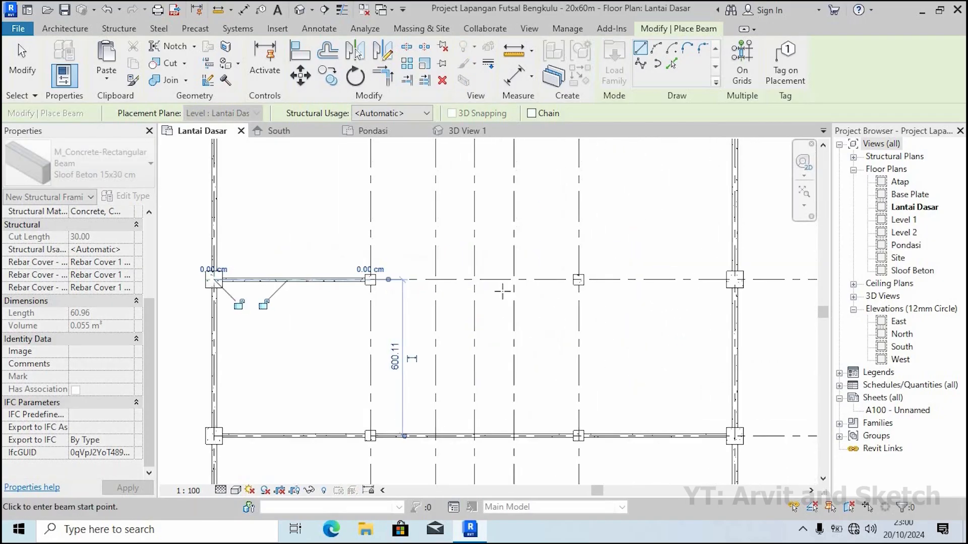
pyautogui.click(372, 279)
pyautogui.scroll(1, 582, 287)
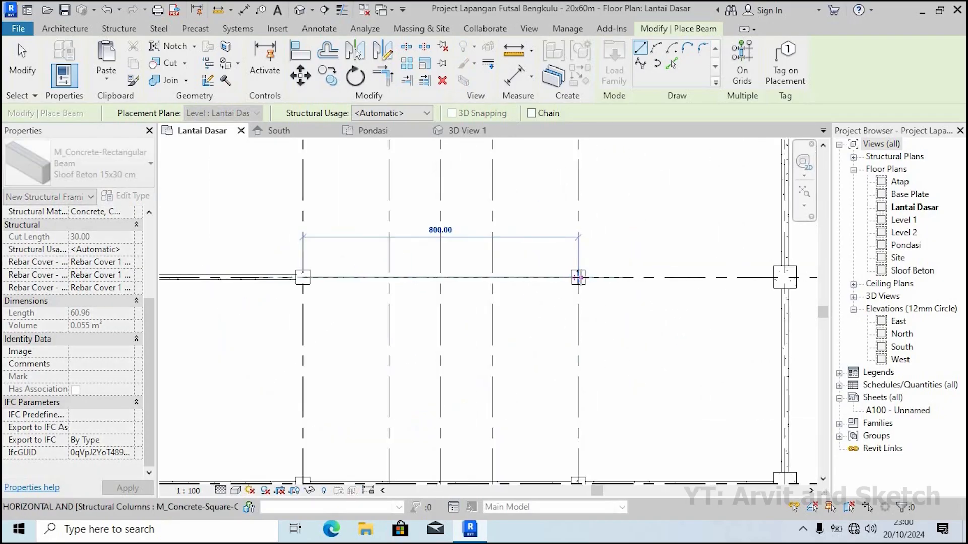
pyautogui.doubleClick(579, 279)
pyautogui.scroll(2, 583, 285)
pyautogui.click(580, 276)
pyautogui.scroll(-3, 585, 285)
pyautogui.moveTo(746, 281); pyautogui.dragTo(591, 282, button='middle')
pyautogui.click(596, 280)
pyautogui.scroll(-4, 588, 289)
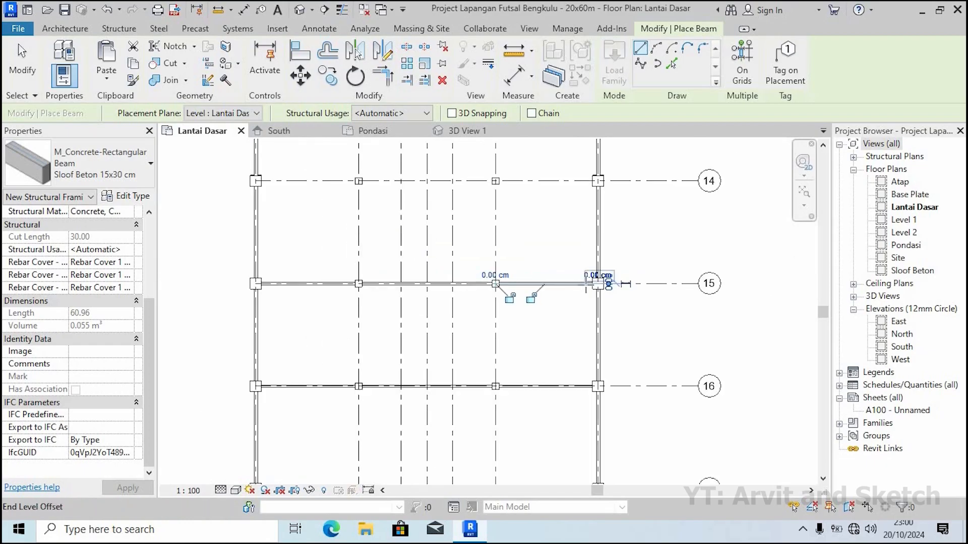
# Place three Sloof Beton 15x30 cm beams along grid 14, joining the perimeter columns through the two interior columns
pyautogui.scroll(-2, 587, 284)
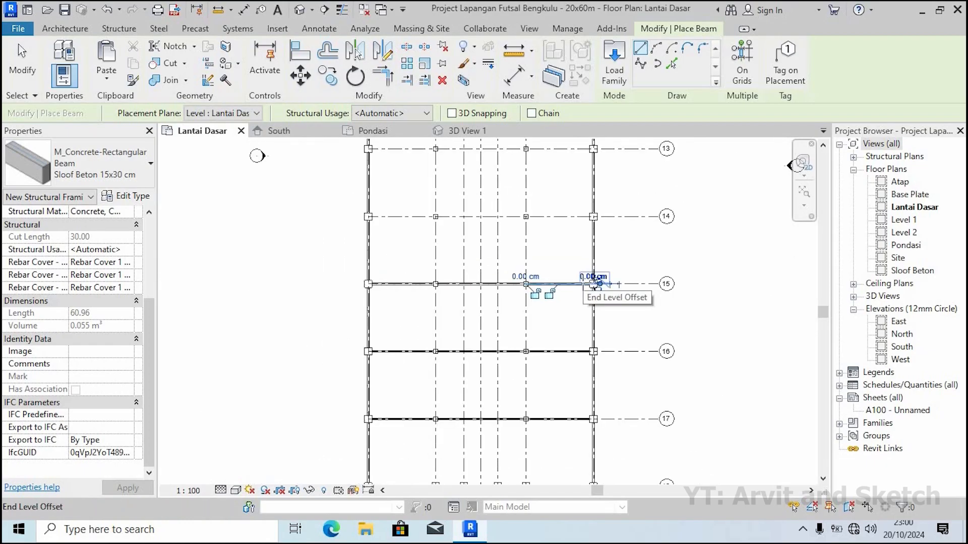
pyautogui.moveTo(544, 292); pyautogui.dragTo(596, 369, button='middle')
pyautogui.scroll(2, 429, 292)
pyautogui.click(412, 294)
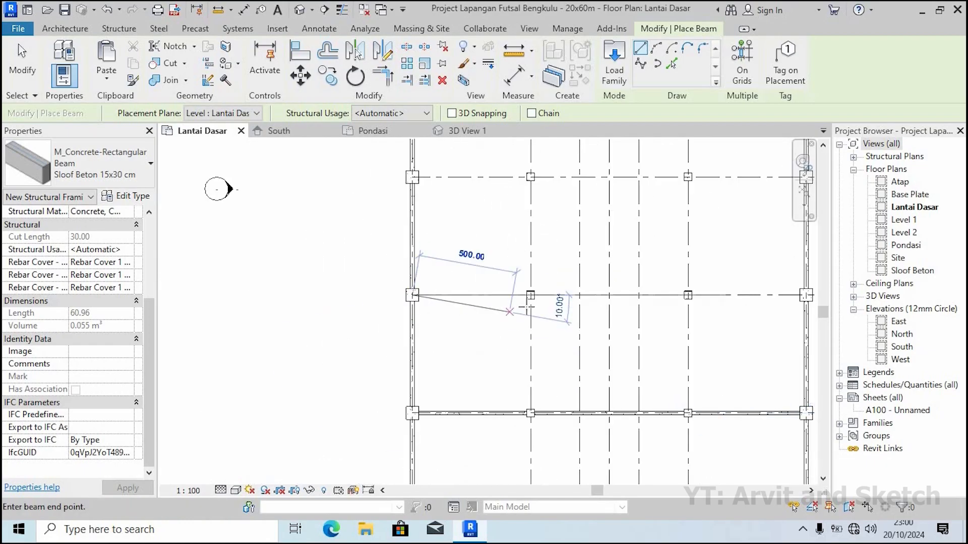
pyautogui.scroll(2, 521, 307)
pyautogui.click(534, 288)
pyautogui.click(533, 288)
pyautogui.moveTo(622, 304); pyautogui.dragTo(376, 307, button='middle')
pyautogui.click(527, 291)
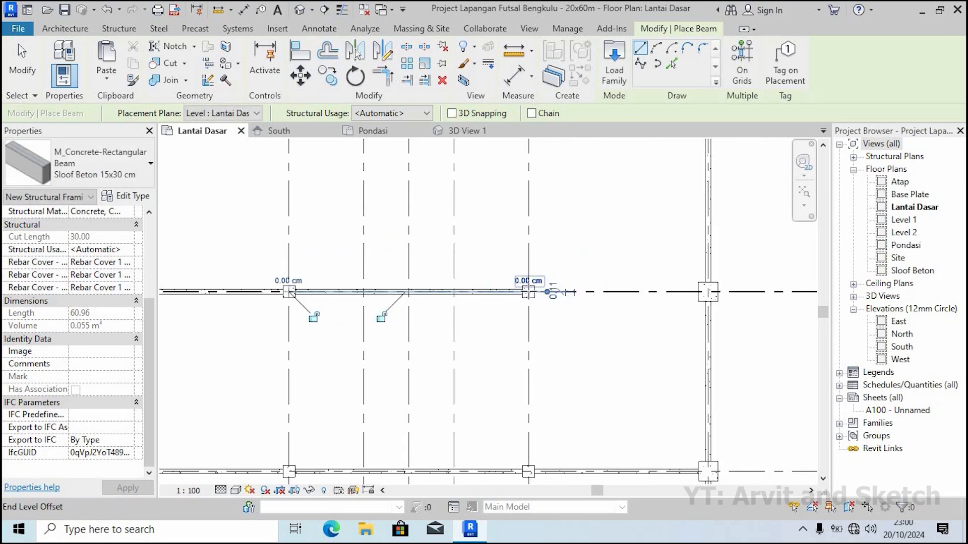
pyautogui.scroll(2, 527, 291)
pyautogui.click(528, 291)
pyautogui.click(766, 292)
pyautogui.scroll(-3, 683, 321)
# Place three Sloof Beton 15x30 cm beams along grid 13, from the grid 1 column through both interior columns to the opposite perimeter column
pyautogui.moveTo(537, 200); pyautogui.dragTo(378, 249, button='middle')
pyautogui.scroll(2, 394, 242)
pyautogui.click(361, 229)
pyautogui.click(540, 229)
pyautogui.click(361, 249)
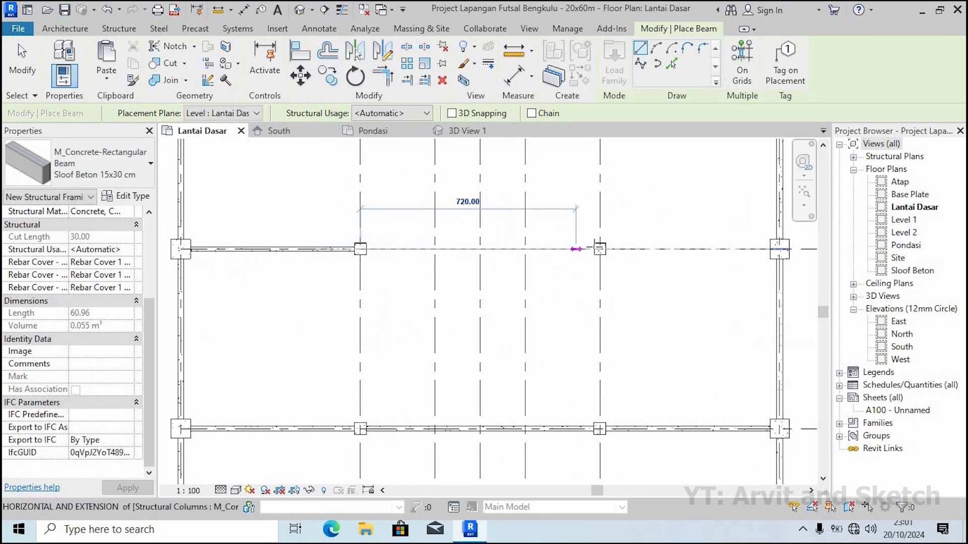
pyautogui.click(599, 249)
pyautogui.click(600, 249)
pyautogui.click(779, 249)
pyautogui.scroll(-2, 524, 249)
# Place three Sloof Beton 15x30 cm beams along grid 12, column to column across the full building width
pyautogui.moveTo(357, 152); pyautogui.dragTo(426, 263, button='middle')
pyautogui.scroll(2, 426, 263)
pyautogui.click(340, 234)
pyautogui.click(519, 232)
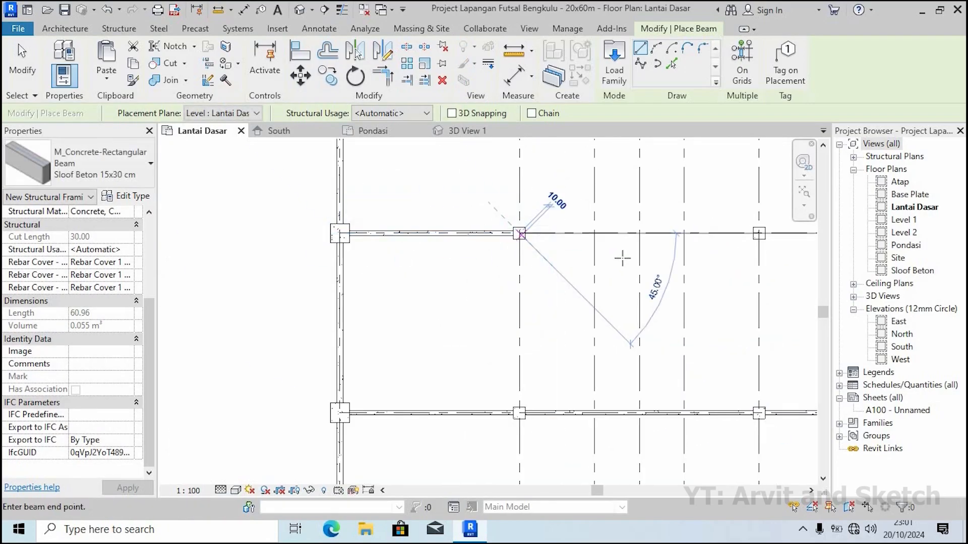
pyautogui.moveTo(620, 255); pyautogui.dragTo(541, 377, button='middle')
pyautogui.click(605, 240)
pyautogui.click(785, 239)
pyautogui.scroll(-2, 513, 253)
# Place three Sloof Beton 15x30 cm beams along grid 11, column to column across the full building width
pyautogui.scroll(1, 499, 255)
pyautogui.click(359, 252)
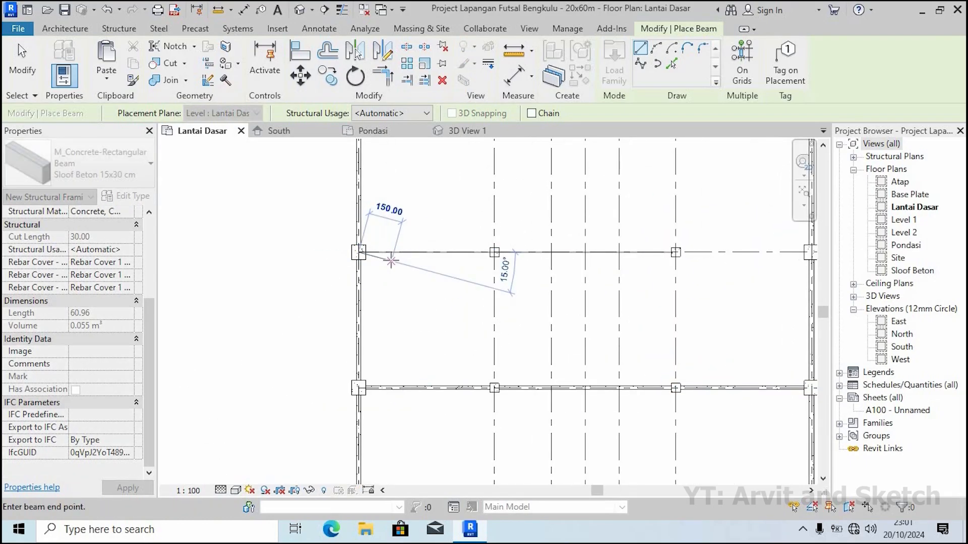
pyautogui.click(494, 252)
pyautogui.scroll(1, 497, 254)
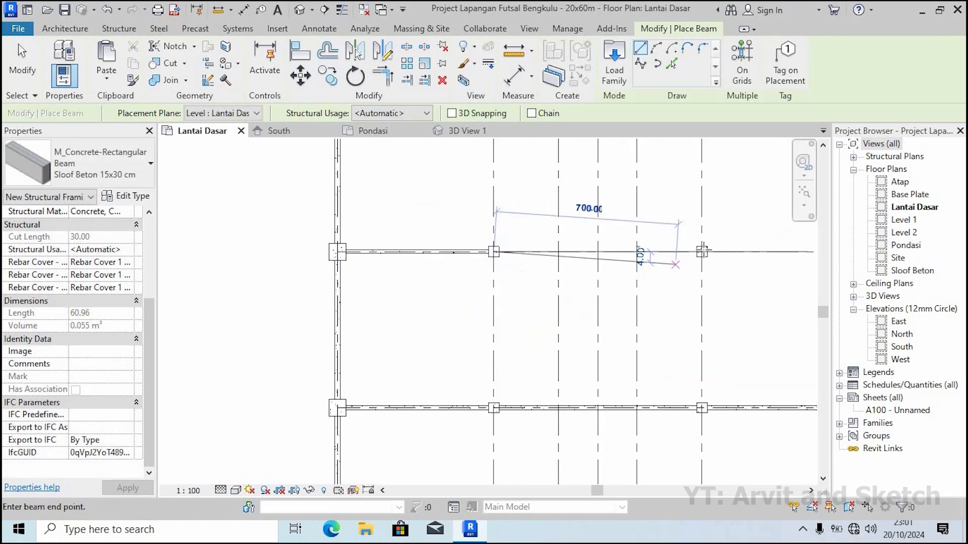
pyautogui.moveTo(568, 294); pyautogui.dragTo(236, 316, button='middle')
pyautogui.scroll(2, 369, 273)
pyautogui.click(369, 273)
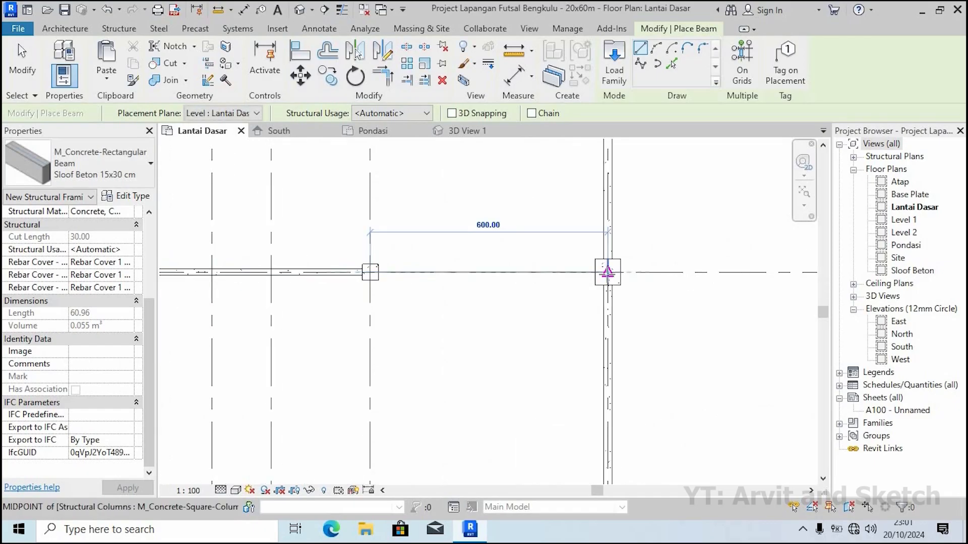
pyautogui.click(607, 273)
pyautogui.scroll(-4, 607, 273)
# Place a Sloof Beton 15x30 cm beam on grid 10 from the grid 1 column to the grid 2 column
pyautogui.moveTo(393, 241); pyautogui.dragTo(347, 353, button='middle')
pyautogui.scroll(2, 347, 352)
pyautogui.click(294, 301)
pyautogui.scroll(3, 413, 301)
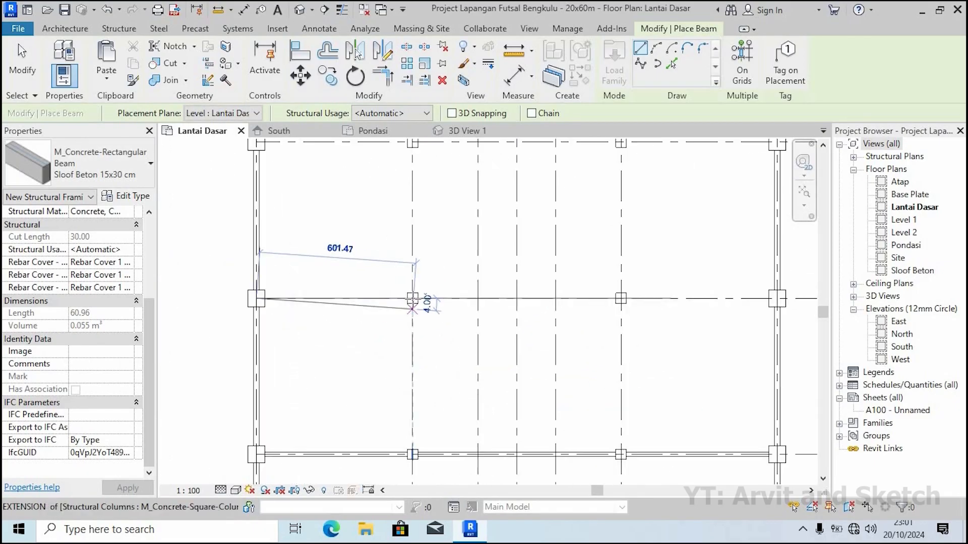
pyautogui.click(413, 299)
pyautogui.scroll(3, 412, 298)
pyautogui.click(411, 297)
pyautogui.scroll(-5, 394, 299)
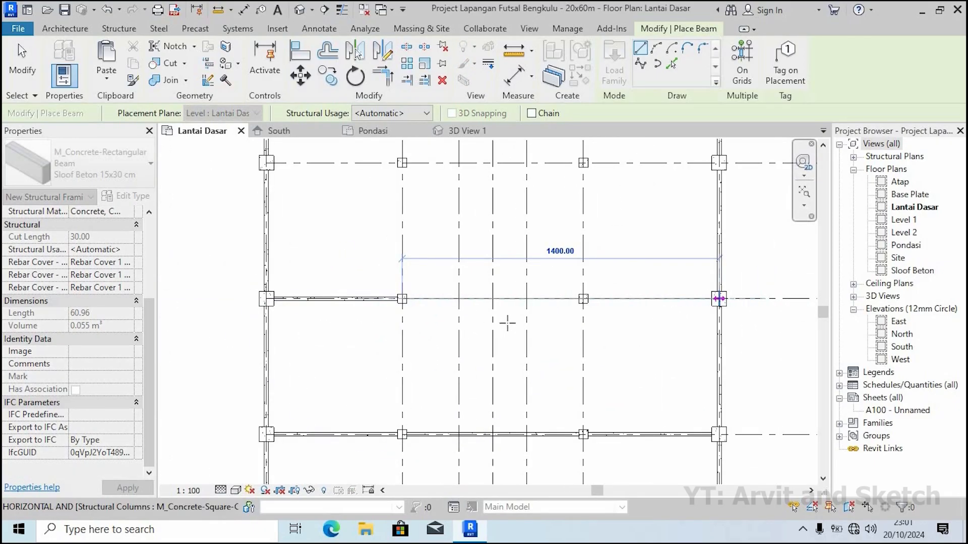
pyautogui.click(719, 298)
pyautogui.scroll(3, 579, 300)
pyautogui.press('Escape')
pyautogui.press('Escape')
pyautogui.click(576, 290)
pyautogui.scroll(-3, 510, 300)
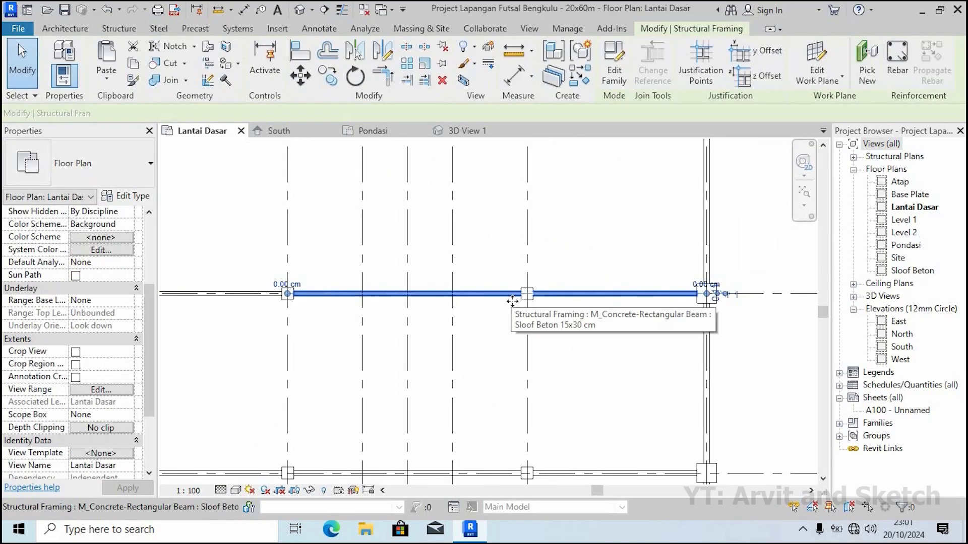
pyautogui.press('Delete')
# Place two Sloof Beton 15x30 cm beams on grid 10, from the grid 2 column to the second interior column and on to the perimeter column
pyautogui.scroll(2, 275, 304)
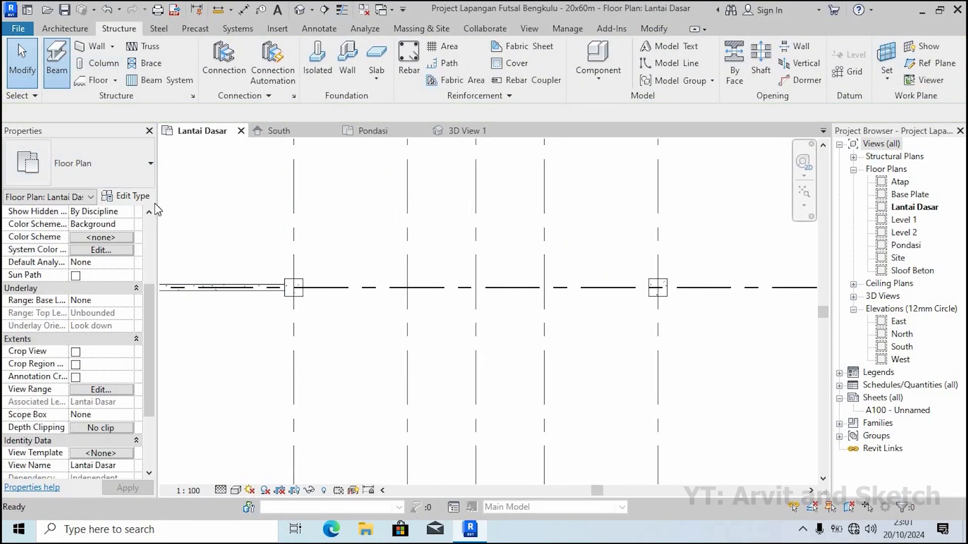
pyautogui.click(294, 288)
pyautogui.click(657, 288)
pyautogui.click(657, 287)
pyautogui.scroll(-1, 538, 299)
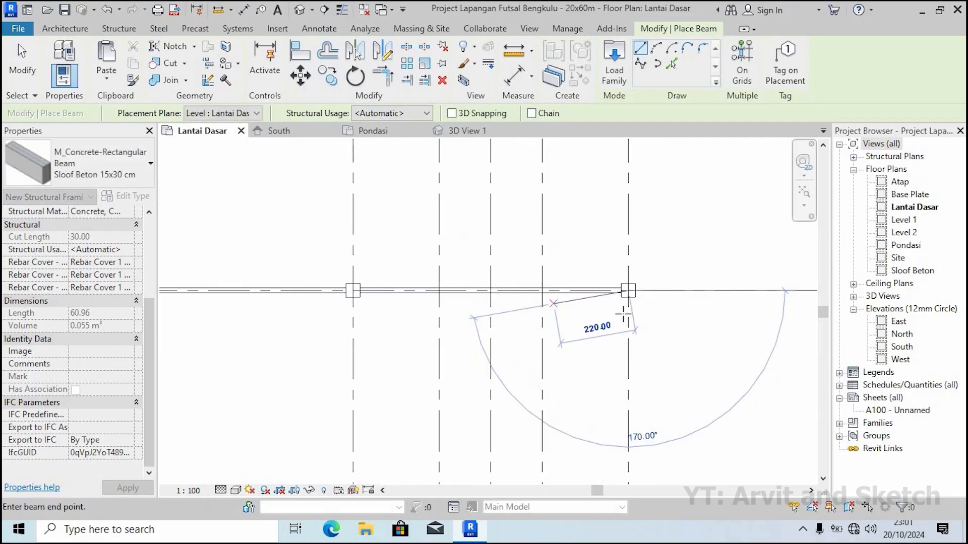
pyautogui.moveTo(623, 314); pyautogui.dragTo(409, 321, button='middle')
pyautogui.click(620, 298)
pyautogui.scroll(-4, 620, 297)
# Place three Sloof Beton 15x30 cm beams along grid 9, joining the perimeter columns through the two interior columns
pyautogui.moveTo(335, 219); pyautogui.dragTo(422, 306, button='middle')
pyautogui.scroll(3, 350, 276)
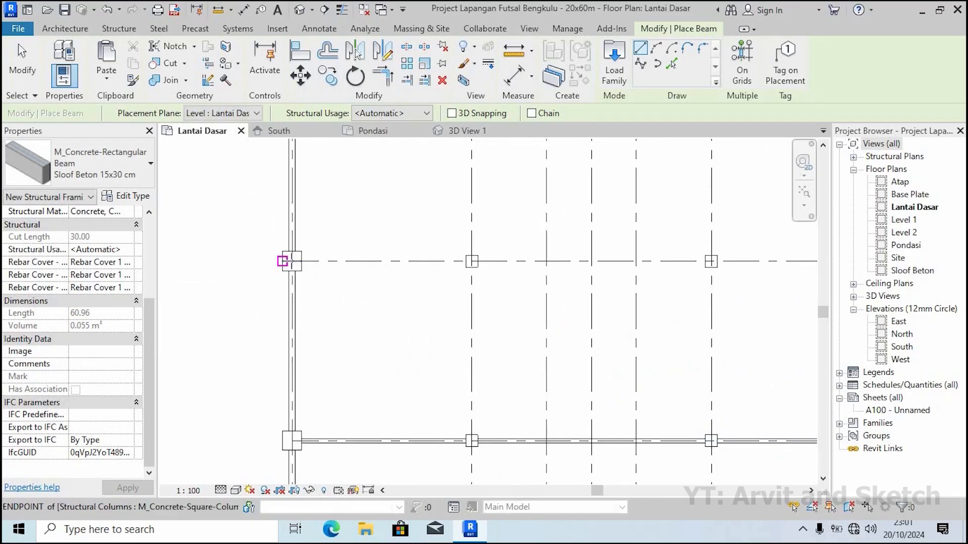
pyautogui.click(282, 261)
pyautogui.click(471, 261)
pyautogui.scroll(2, 469, 258)
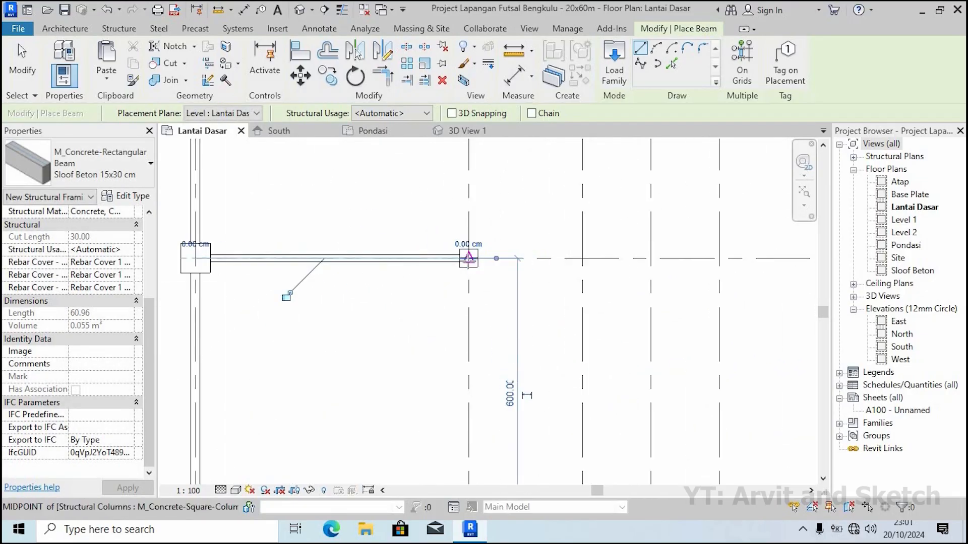
pyautogui.click(469, 259)
pyautogui.moveTo(787, 259); pyautogui.dragTo(444, 264, button='middle')
pyautogui.scroll(1, 463, 268)
pyautogui.click(494, 261)
pyautogui.click(495, 261)
pyautogui.moveTo(756, 272); pyautogui.dragTo(564, 262, button='middle')
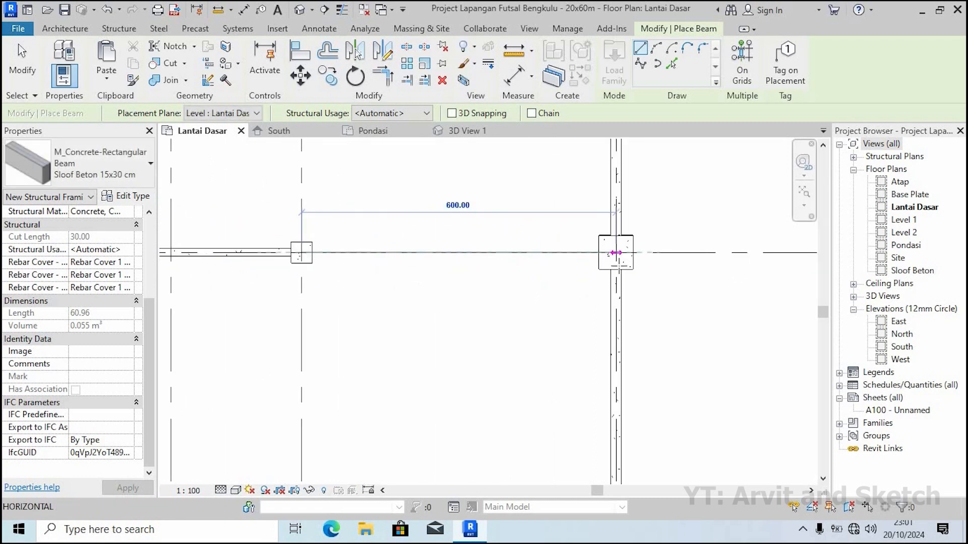
pyautogui.click(616, 252)
# Inspect the interior beams in the whole plan and in 3D View 1, and end beam placement
pyautogui.scroll(-4, 616, 252)
pyautogui.scroll(-5, 512, 228)
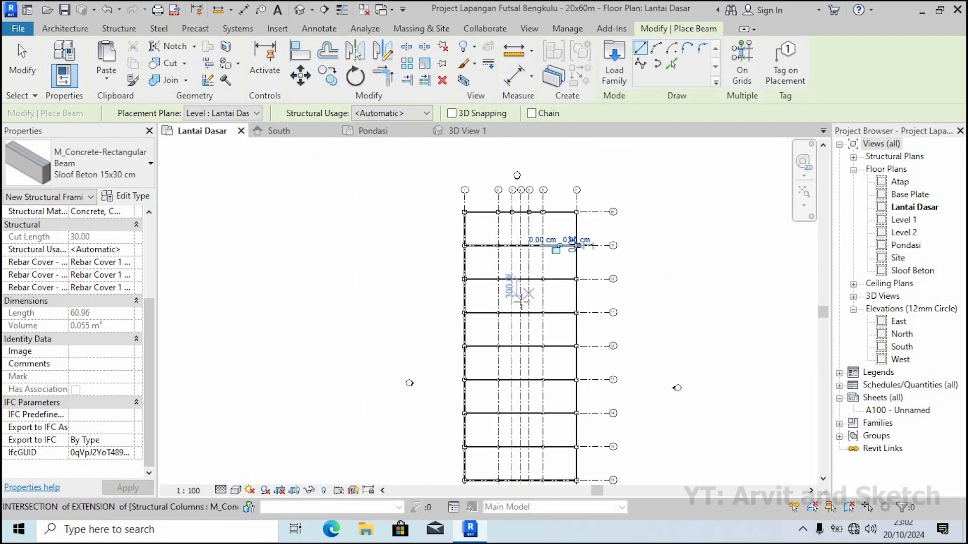
pyautogui.click(474, 133)
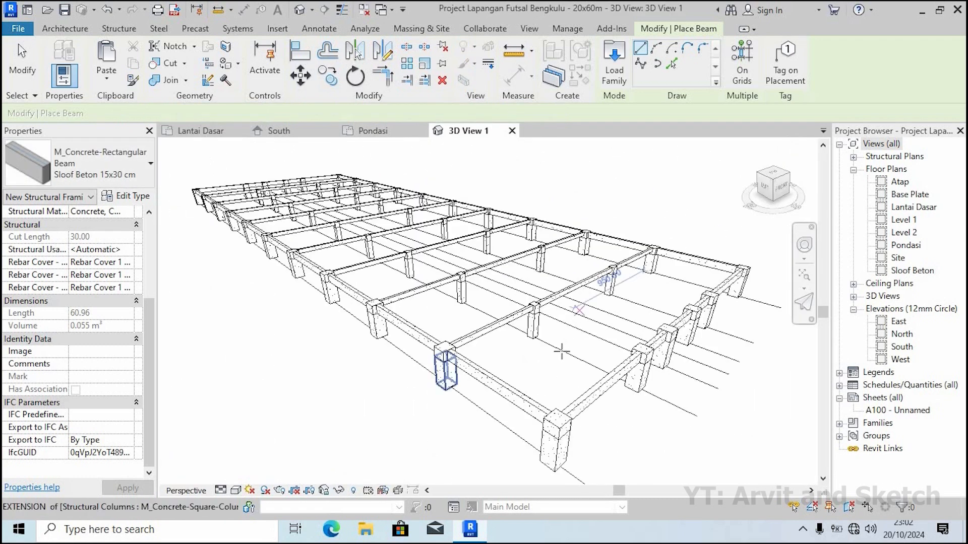
pyautogui.keyDown('shift'); pyautogui.moveTo(560, 335); pyautogui.dragTo(553, 322, button='middle'); pyautogui.keyUp('shift')
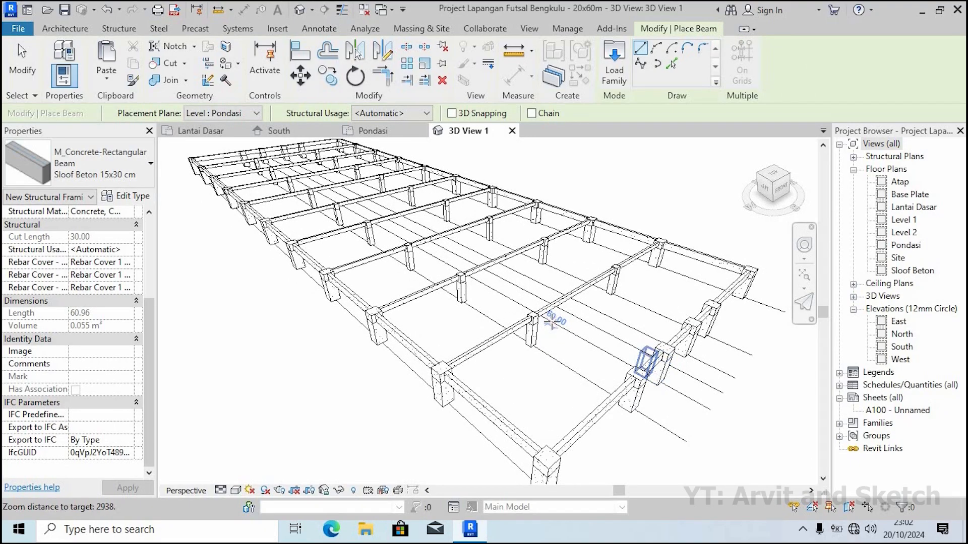
pyautogui.scroll(-1, 553, 322)
pyautogui.press('Escape')
# Close the Pondasi view and place a Sloof Beton 15x30 cm beam on grid 2 from grid 18 to 17 in the Lantai Dasar plan
pyautogui.click(212, 132)
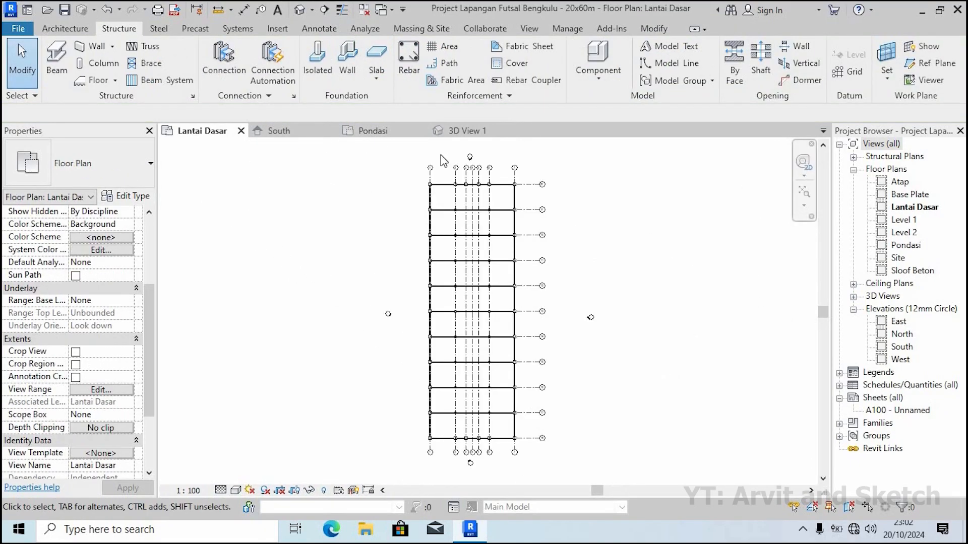
pyautogui.click(421, 130)
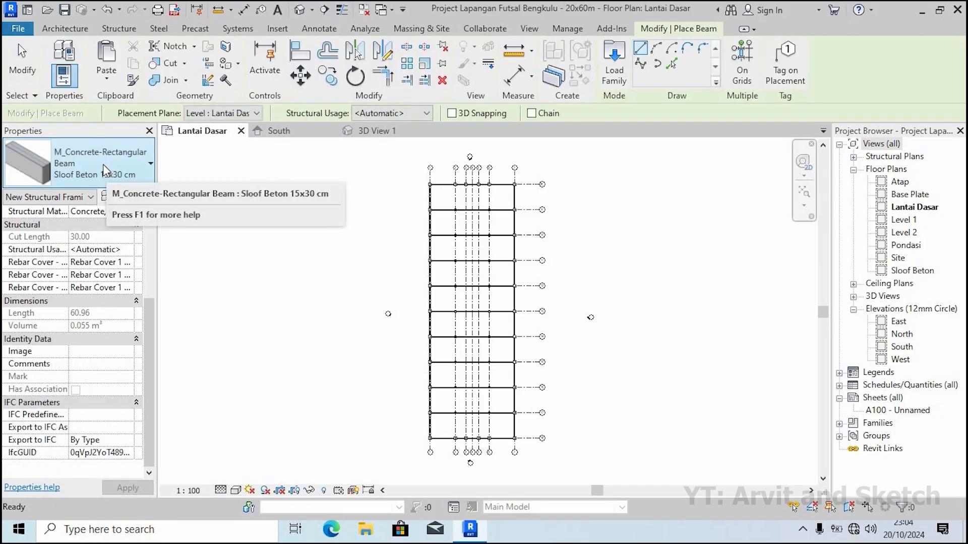
pyautogui.click(103, 165)
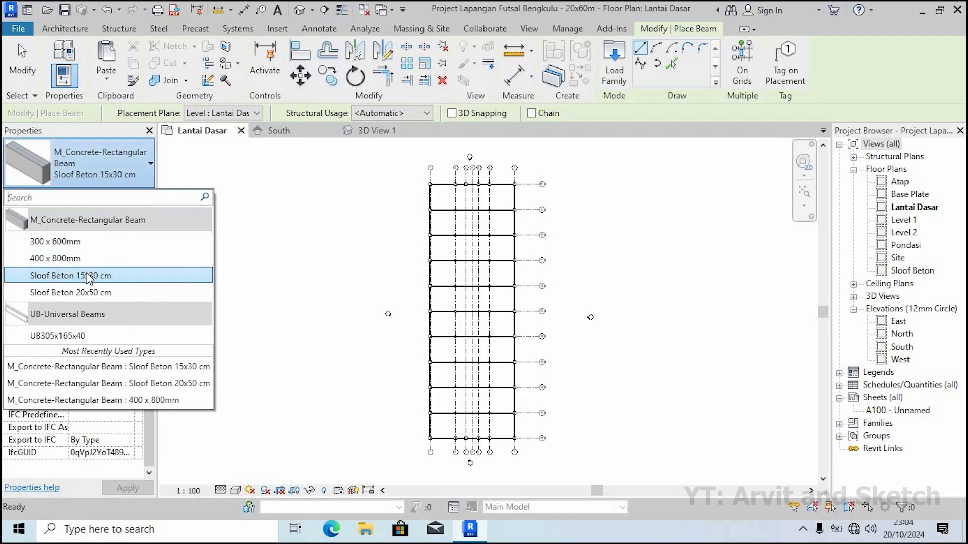
pyautogui.click(89, 275)
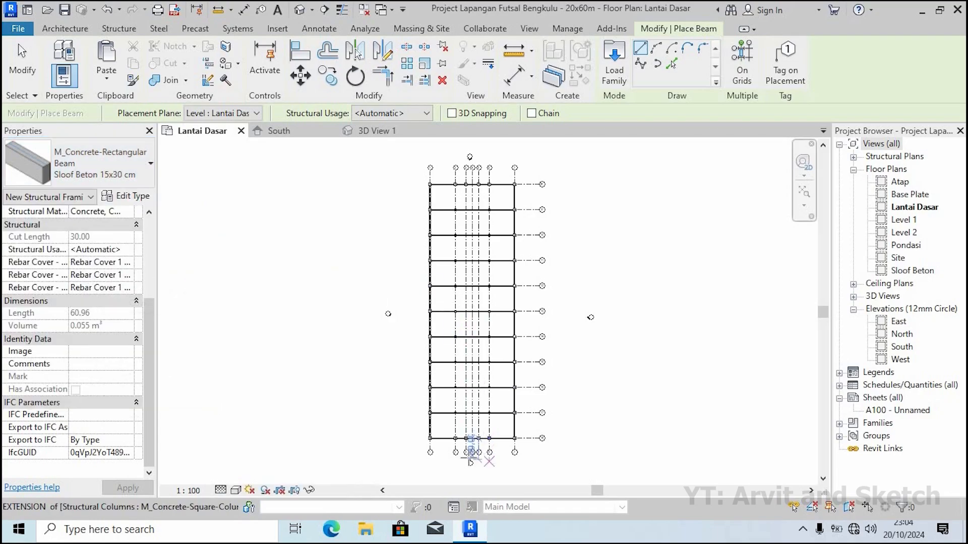
pyautogui.scroll(6, 470, 456)
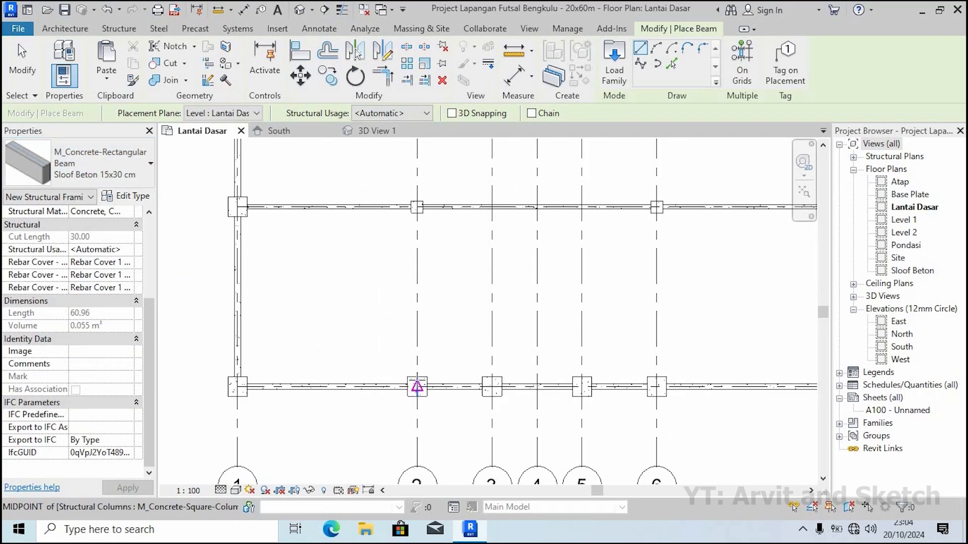
pyautogui.click(416, 386)
pyautogui.click(416, 206)
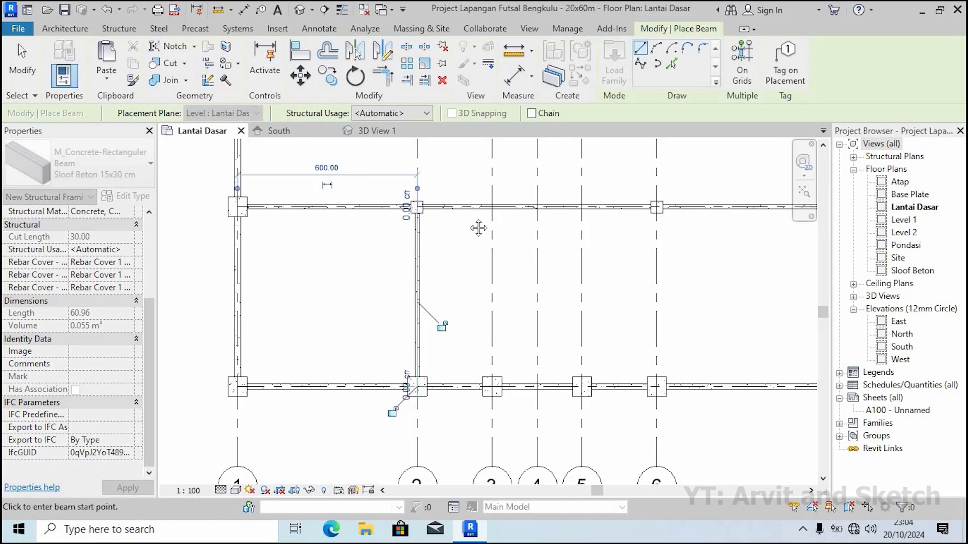
# Place two Sloof Beton 15x30 cm beams on grid 2, from the grid 17 column to grid 16 and on to grid 15
pyautogui.moveTo(478, 227); pyautogui.dragTo(474, 407, button='middle')
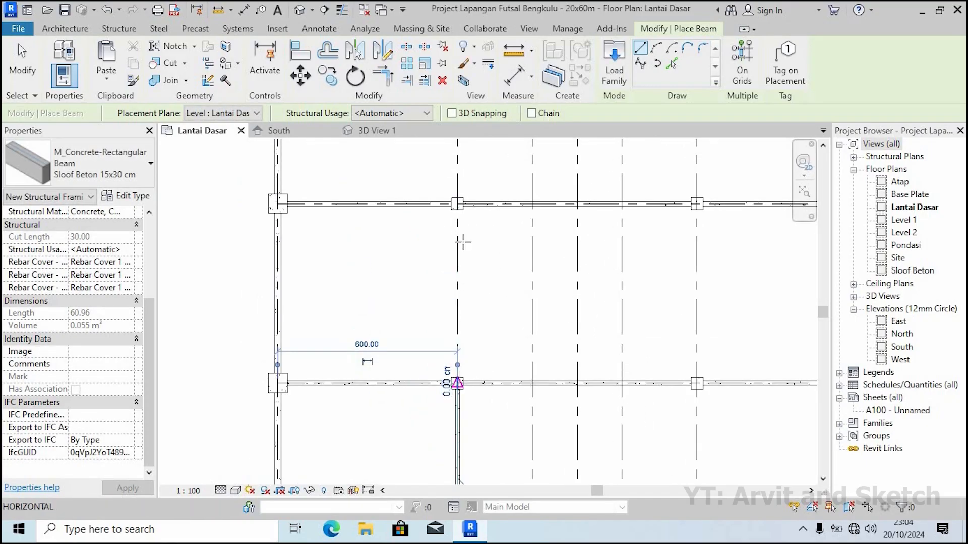
pyautogui.click(458, 383)
pyautogui.moveTo(462, 242); pyautogui.dragTo(439, 362, button='middle')
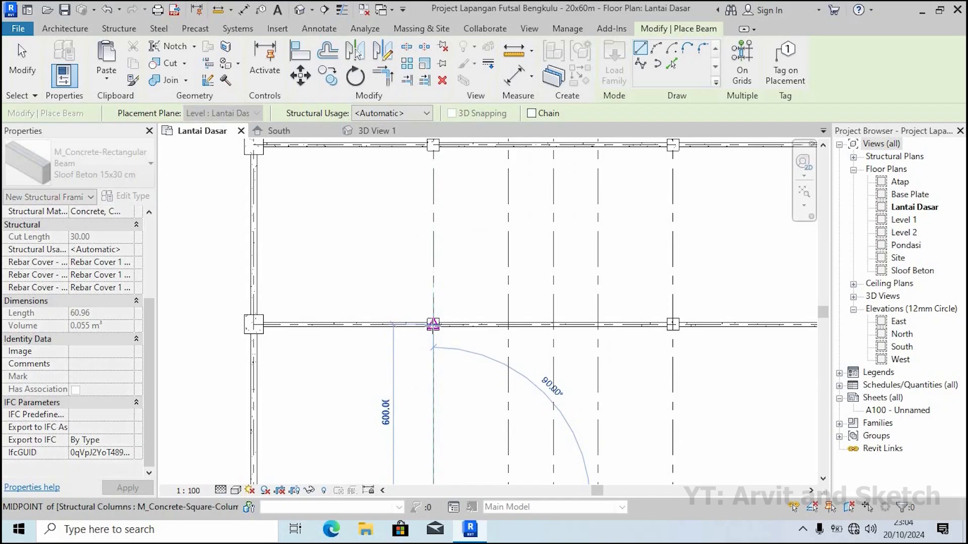
pyautogui.click(433, 324)
pyautogui.moveTo(436, 285); pyautogui.dragTo(431, 428, button='middle')
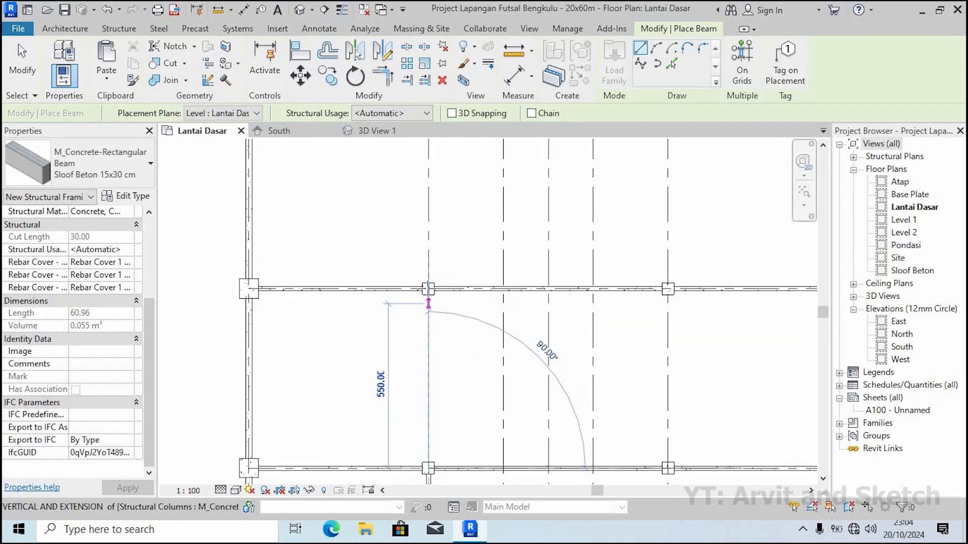
pyautogui.click(428, 288)
# Continue along grid 2 with two Sloof Beton 15x30 cm beams, from the grid 15 column to grid 14 and on to grid 13
pyautogui.click(428, 288)
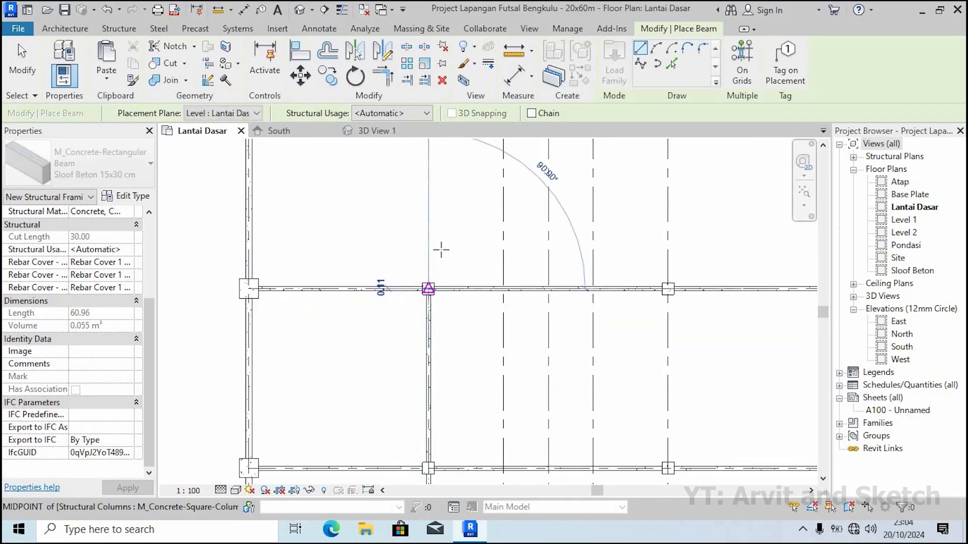
pyautogui.scroll(-1, 441, 236)
pyautogui.moveTo(440, 169); pyautogui.dragTo(437, 346, button='middle')
pyautogui.scroll(1, 431, 337)
pyautogui.scroll(1, 427, 345)
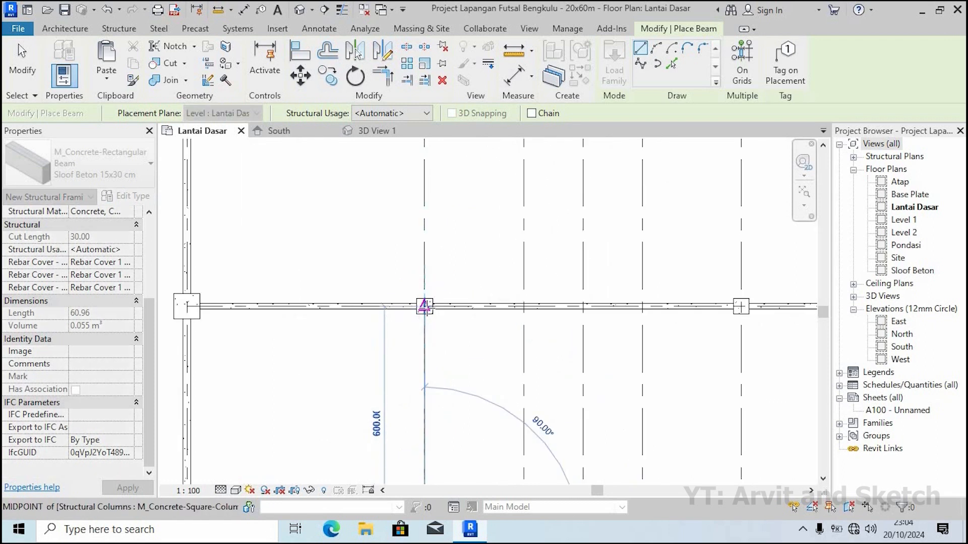
pyautogui.click(424, 306)
pyautogui.click(424, 307)
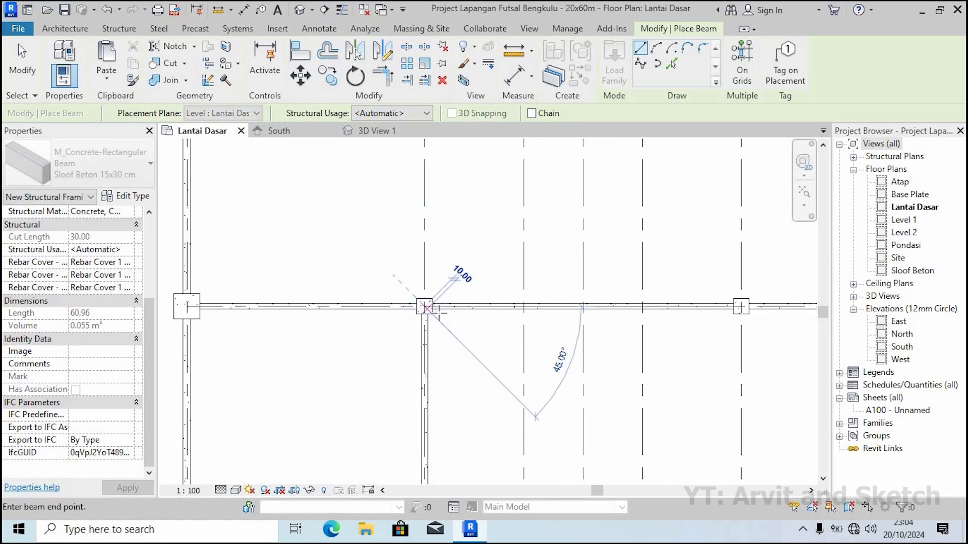
pyautogui.scroll(-3, 432, 312)
pyautogui.moveTo(446, 264); pyautogui.dragTo(439, 310, button='middle')
pyautogui.scroll(3, 432, 266)
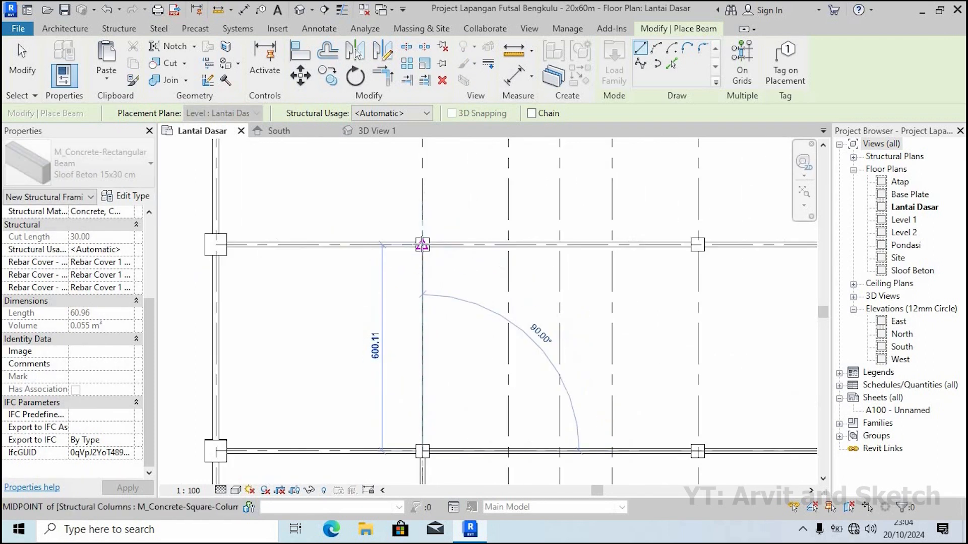
pyautogui.click(423, 245)
# Add two Sloof Beton 15x30 cm beams on grid 2, from the grid 13 column to grid 12 and on to grid 11
pyautogui.scroll(-2, 424, 251)
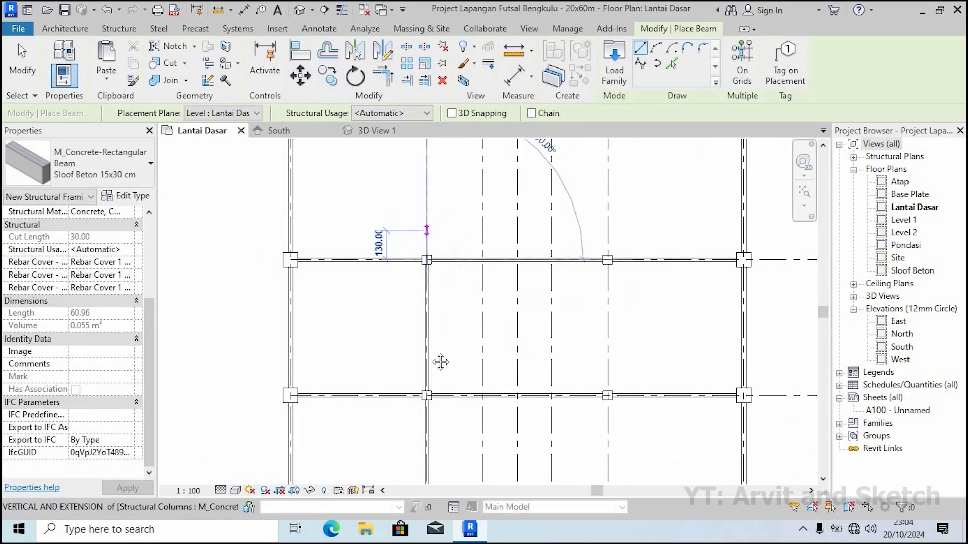
pyautogui.scroll(2, 426, 291)
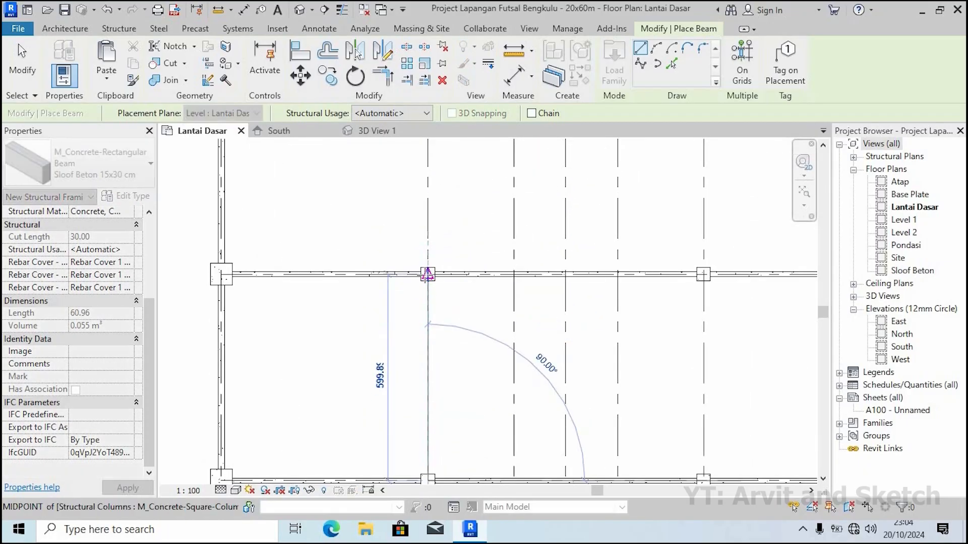
pyautogui.click(427, 274)
pyautogui.click(427, 273)
pyautogui.moveTo(433, 162); pyautogui.dragTo(428, 350, button='middle')
pyautogui.click(421, 255)
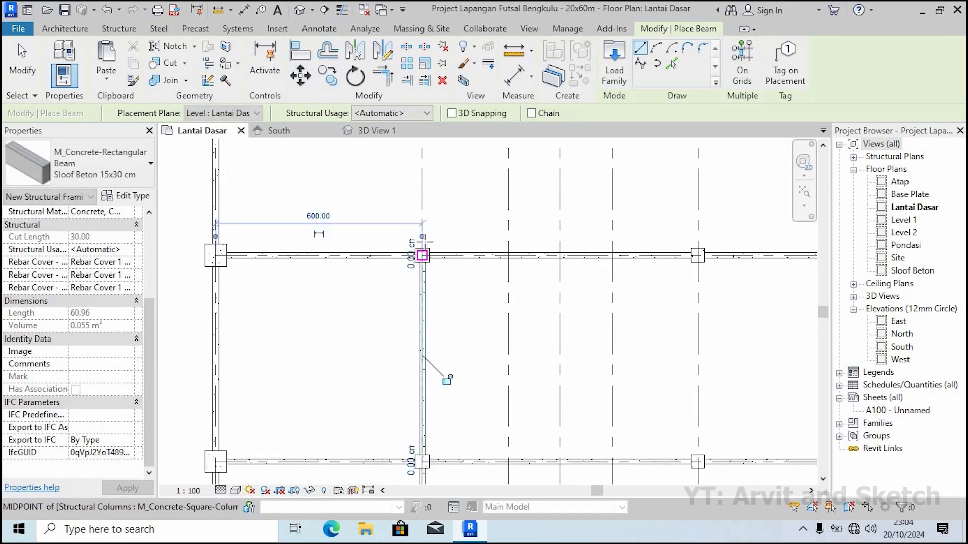
# Complete grid 2 with three Sloof Beton 15x30 cm beams from grid 11 through the grid 10 and 9 columns to grid 8
pyautogui.click(421, 255)
pyautogui.moveTo(431, 222); pyautogui.dragTo(428, 415, button='middle')
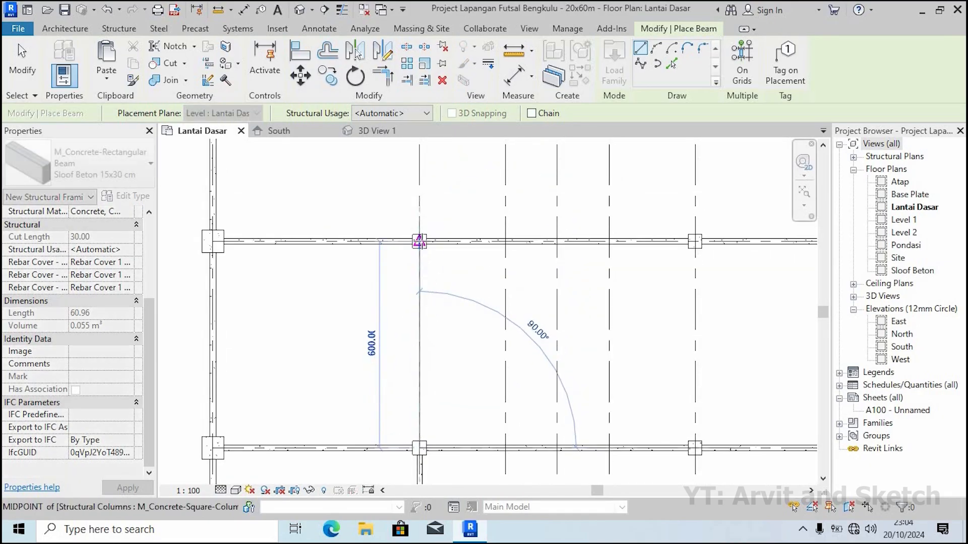
pyautogui.click(420, 241)
pyautogui.click(419, 241)
pyautogui.moveTo(439, 156); pyautogui.dragTo(436, 339, button='middle')
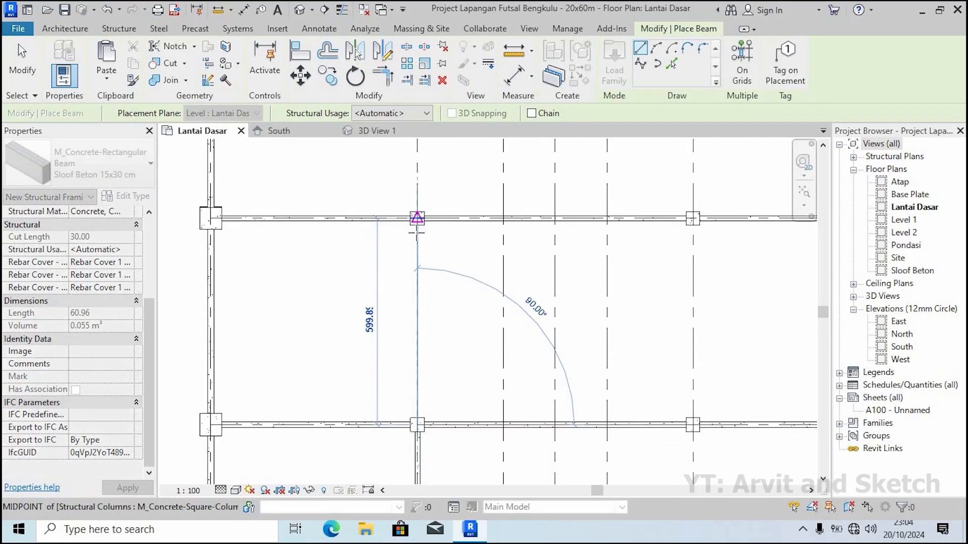
pyautogui.click(417, 218)
pyautogui.click(416, 218)
pyautogui.moveTo(440, 218); pyautogui.dragTo(404, 316, button='middle')
pyautogui.click(402, 307)
# Place two Sloof Beton 15x30 cm beams on grid 6, from the grid 8 column to grid 9 and on to grid 10
pyautogui.scroll(-3, 429, 323)
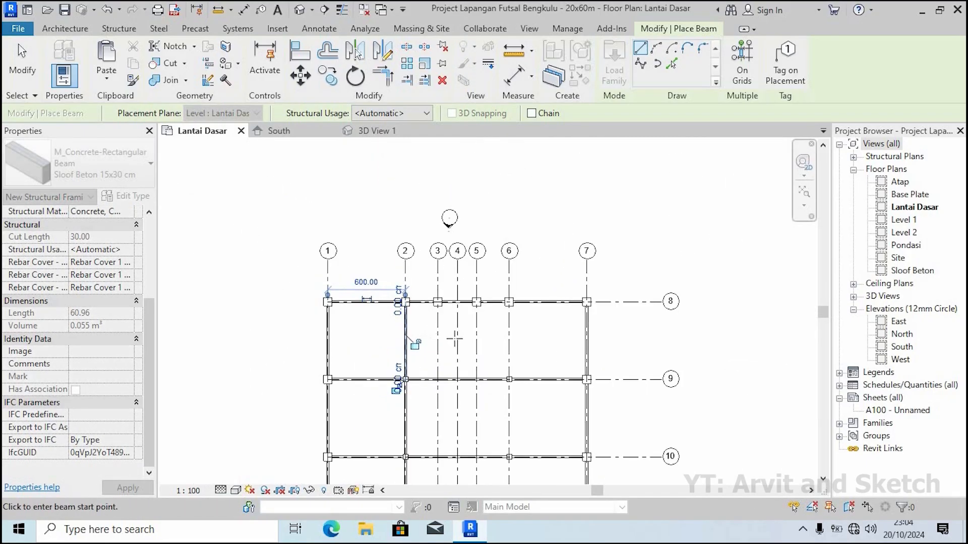
pyautogui.scroll(2, 501, 291)
pyautogui.click(509, 284)
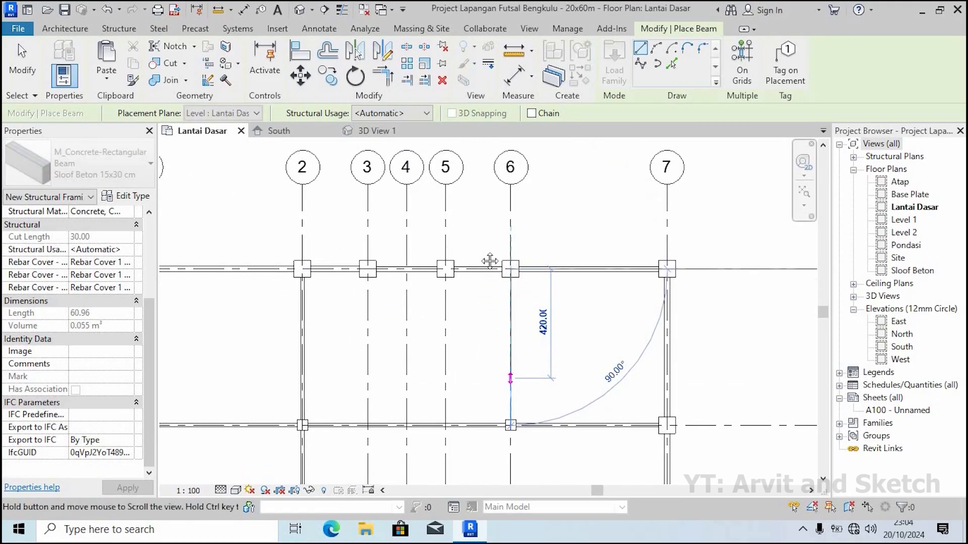
pyautogui.moveTo(509, 410); pyautogui.dragTo(501, 199, button='middle')
pyautogui.click(486, 298)
pyautogui.scroll(2, 502, 313)
pyautogui.click(474, 177)
pyautogui.click(475, 416)
# Continue along grid 6 with two Sloof Beton 15x30 cm beams, from the grid 10 column to grid 11 and on to grid 12
pyautogui.moveTo(484, 417); pyautogui.dragTo(486, 201, button='middle')
pyautogui.click(476, 200)
pyautogui.click(477, 437)
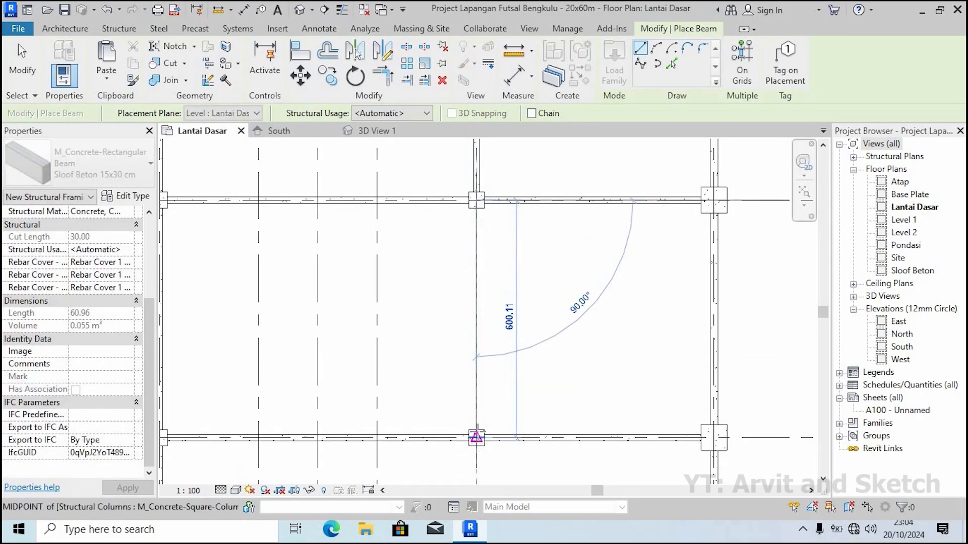
pyautogui.moveTo(484, 437); pyautogui.dragTo(486, 190, button='middle')
pyautogui.click(477, 190)
pyautogui.click(477, 427)
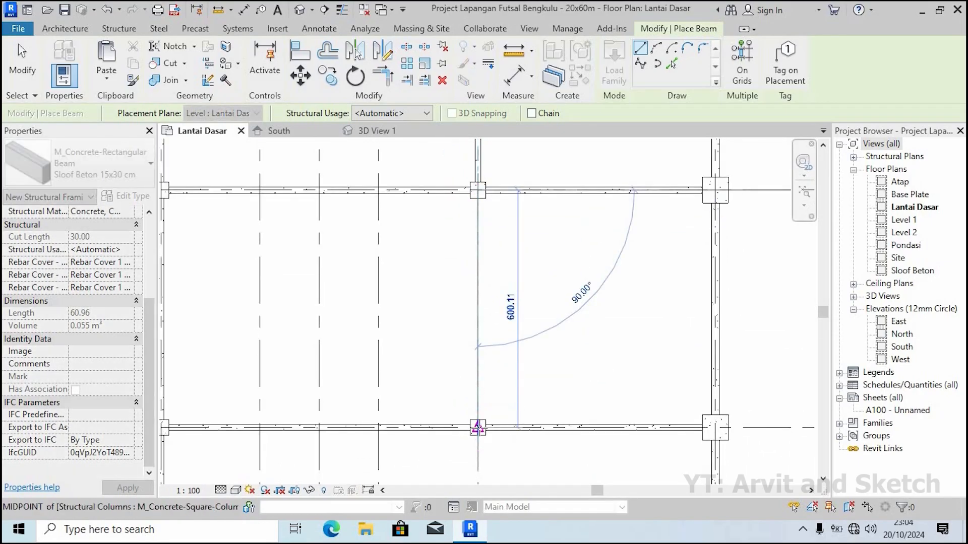
# Add two Sloof Beton 15x30 cm beams on grid 6, from the grid 12 column to grid 13 and on to grid 14
pyautogui.moveTo(479, 428); pyautogui.dragTo(481, 188, button='middle')
pyautogui.click(481, 185)
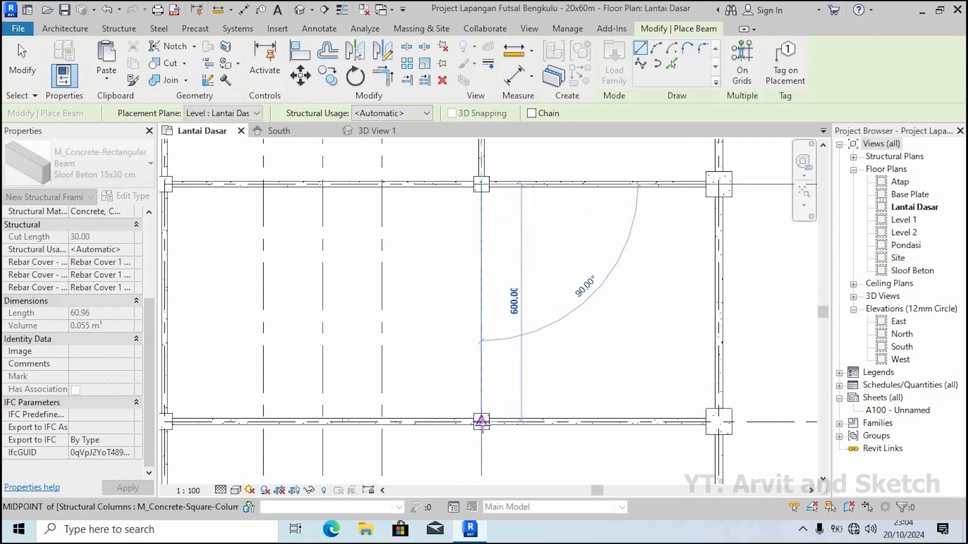
pyautogui.click(481, 421)
pyautogui.moveTo(481, 421); pyautogui.dragTo(482, 279, button='middle')
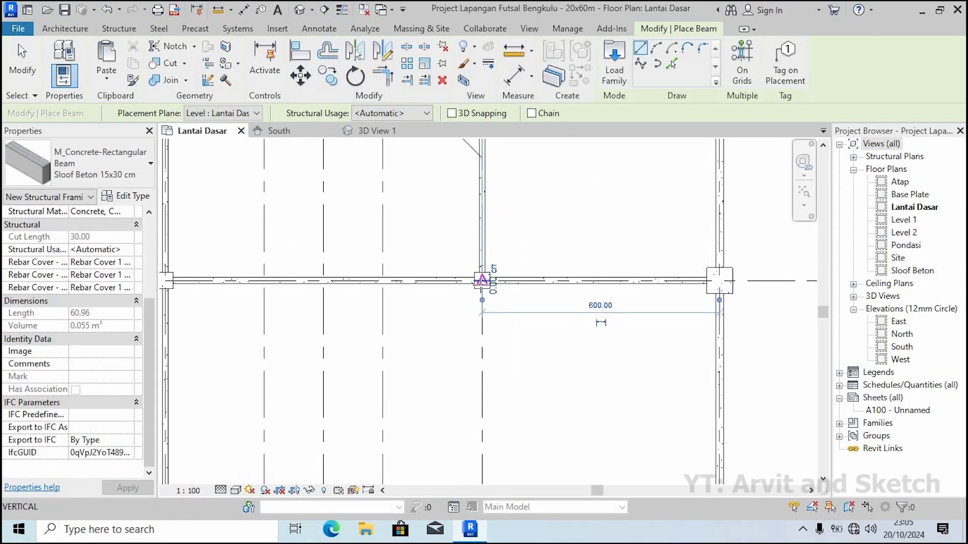
pyautogui.click(481, 278)
pyautogui.scroll(-2, 481, 278)
pyautogui.moveTo(477, 419); pyautogui.dragTo(473, 305, button='middle')
pyautogui.scroll(1, 473, 307)
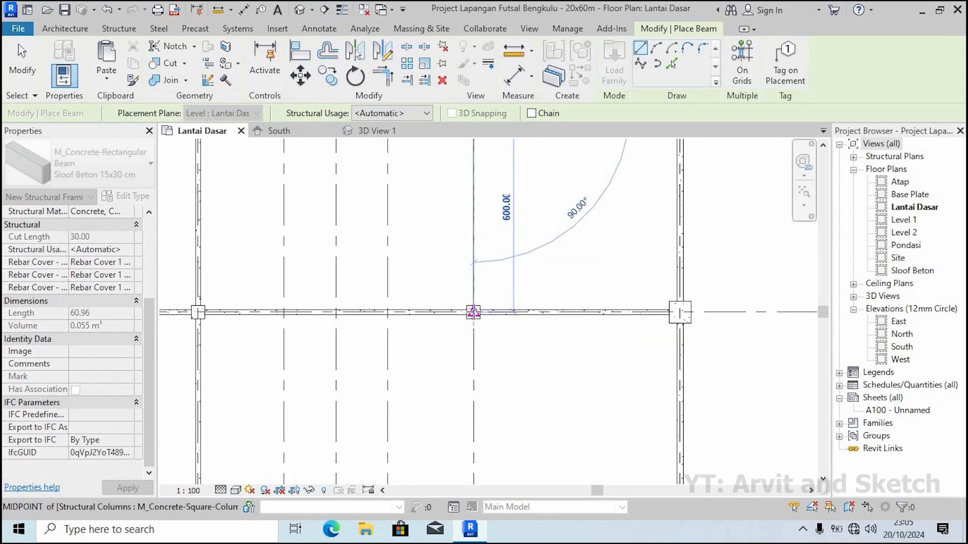
pyautogui.click(473, 312)
# Place two more Sloof Beton 15x30 cm beams on grid 6, joining the grid 14, 15 and 16 columns
pyautogui.click(474, 312)
pyautogui.moveTo(469, 403); pyautogui.dragTo(454, 205, button='middle')
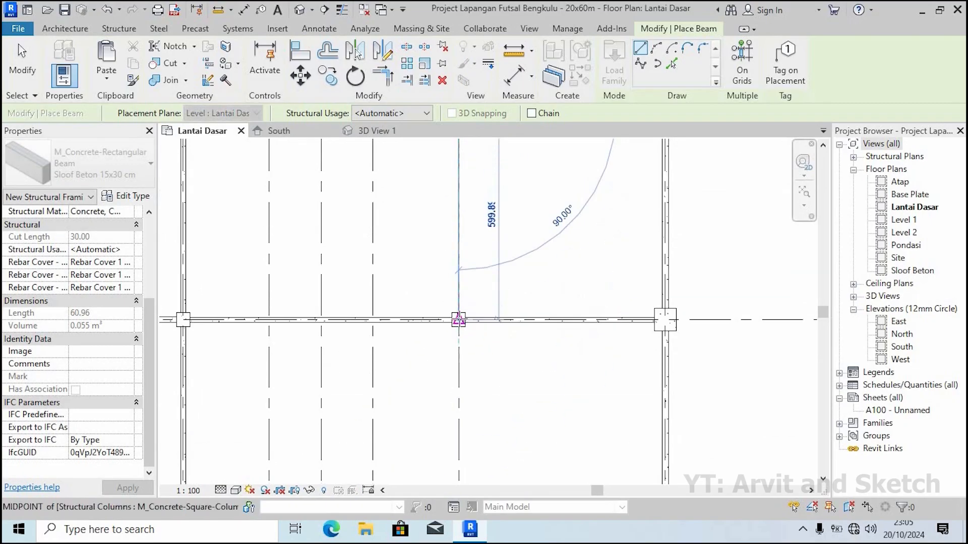
pyautogui.click(458, 319)
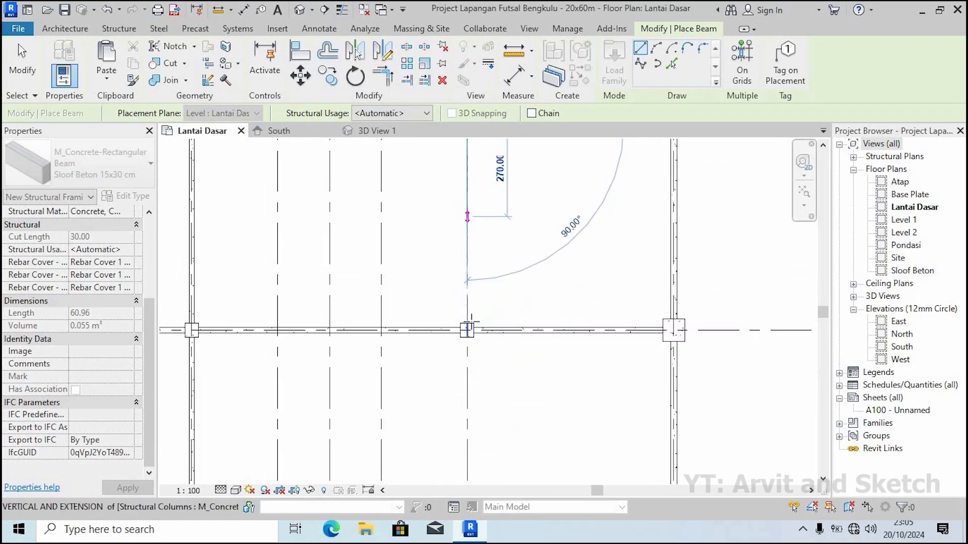
pyautogui.click(468, 337)
# Complete grid 6 with two Sloof Beton 15x30 cm beams, from the grid 16 column to grid 17 and on to grid 18
pyautogui.click(468, 333)
pyautogui.moveTo(466, 381); pyautogui.dragTo(451, 192, button='middle')
pyautogui.click(452, 345)
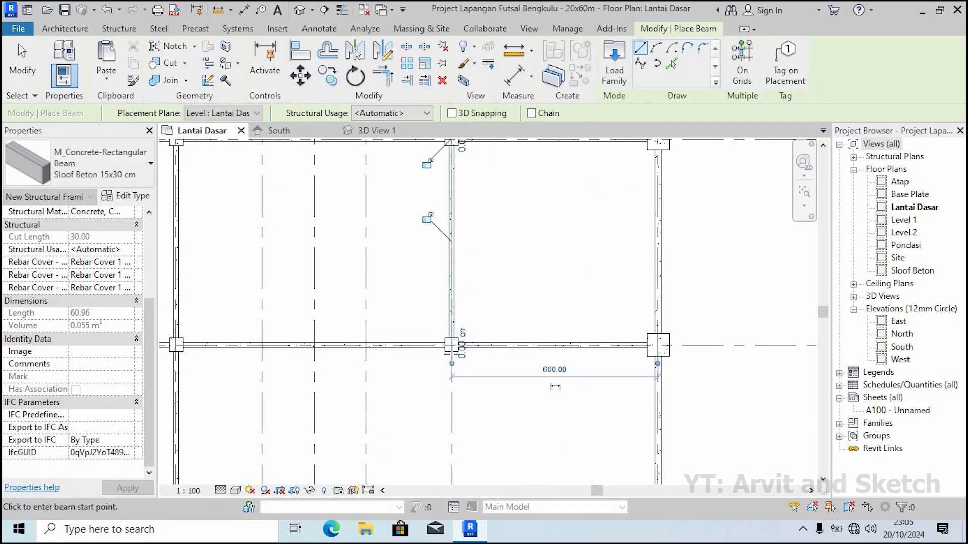
pyautogui.click(452, 345)
pyautogui.moveTo(452, 362); pyautogui.dragTo(447, 174, button='middle')
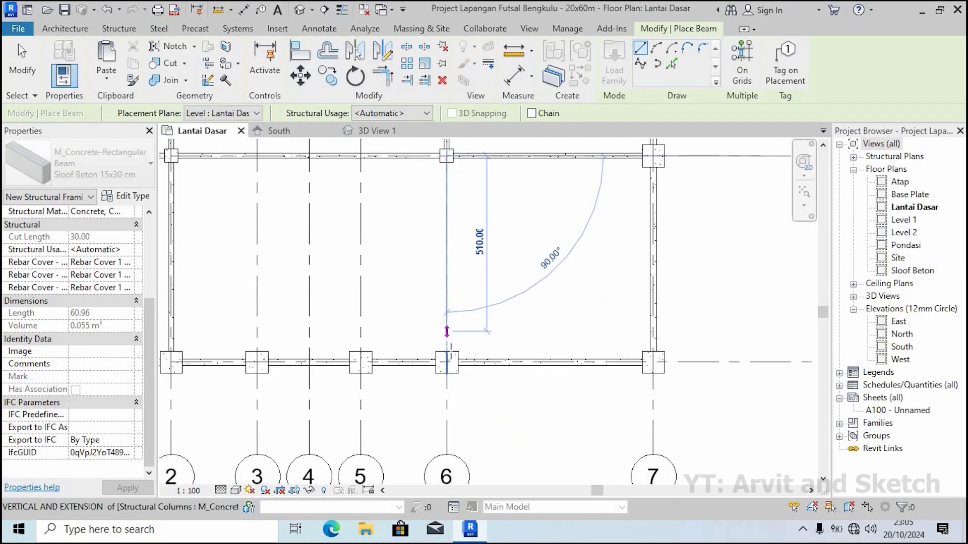
pyautogui.click(463, 403)
# End beam placement, inspect the beams on grids 2 and 6 in the whole plan and in 3D View 1, and return to the Lantai Dasar plan
pyautogui.scroll(-4, 469, 403)
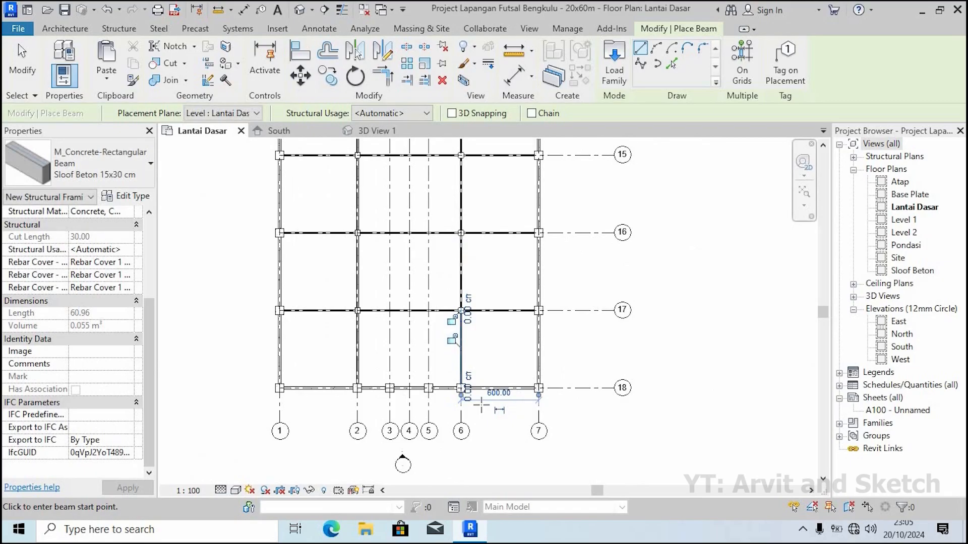
pyautogui.scroll(-4, 501, 328)
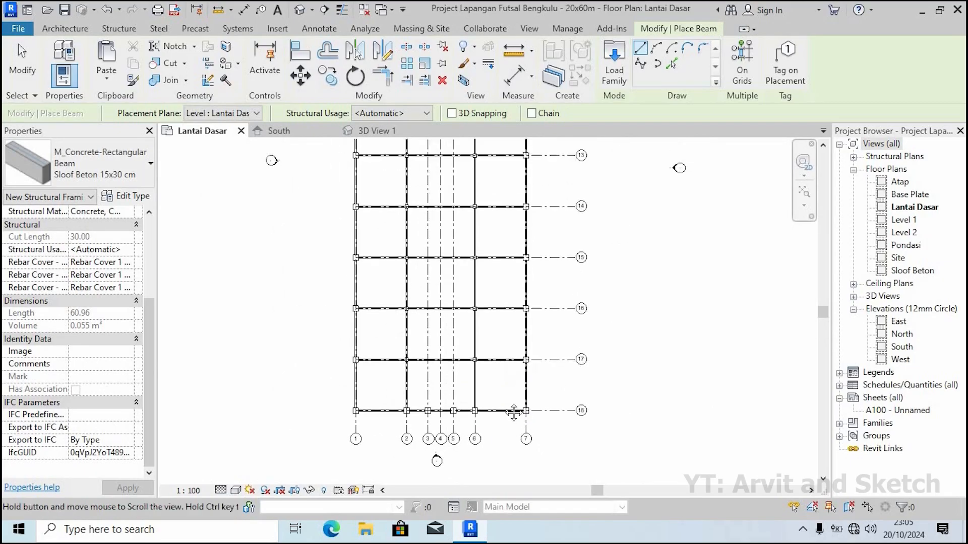
pyautogui.click(804, 193)
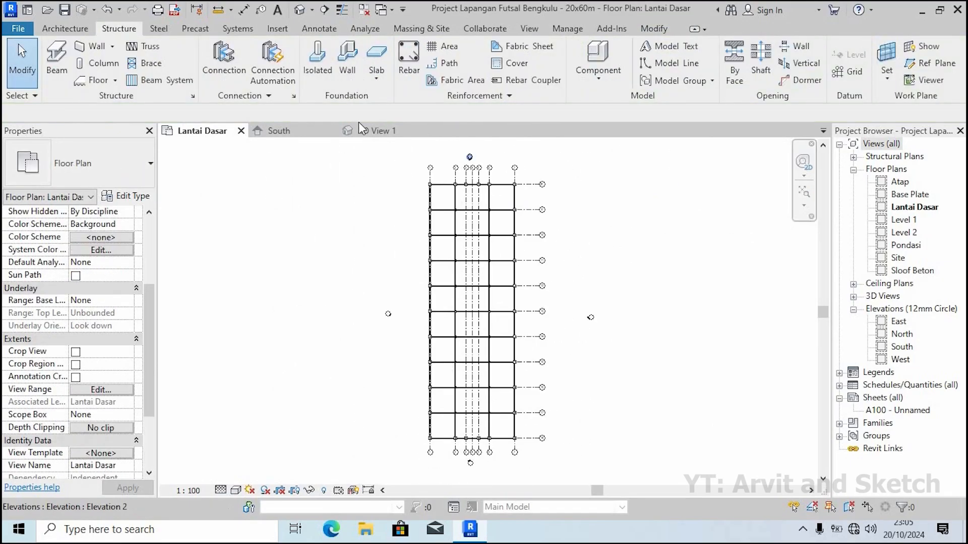
pyautogui.click(378, 131)
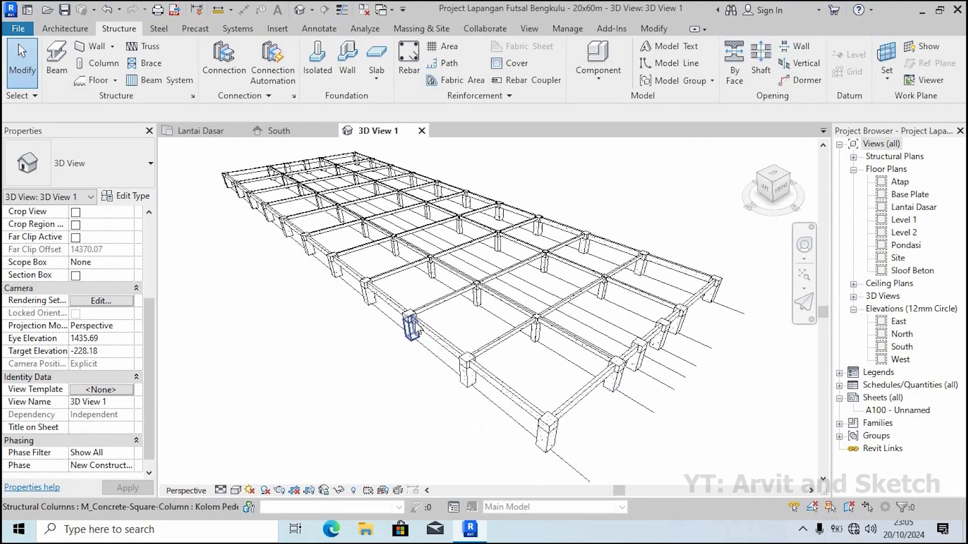
pyautogui.keyDown('shift'); pyautogui.moveTo(411, 327); pyautogui.dragTo(237, 156, button='middle'); pyautogui.keyUp('shift')
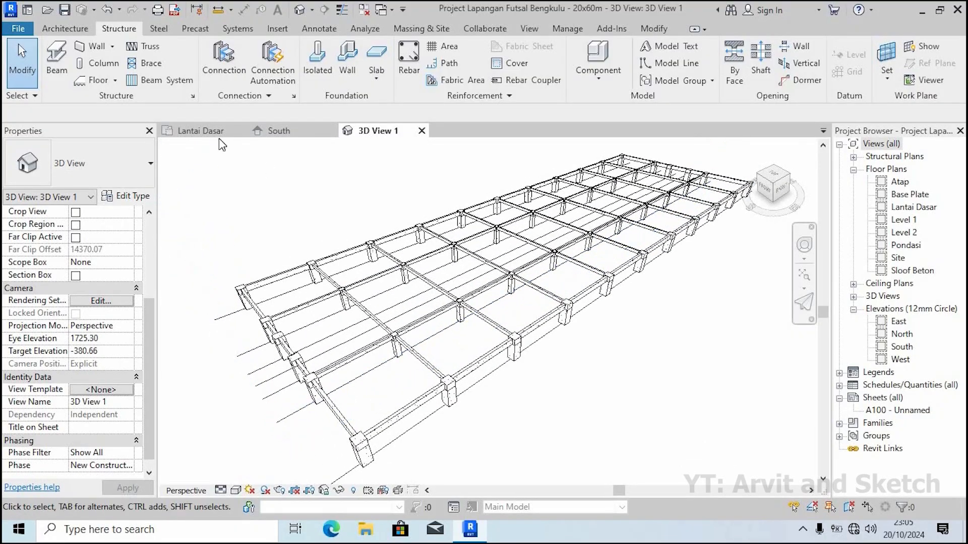
pyautogui.click(201, 131)
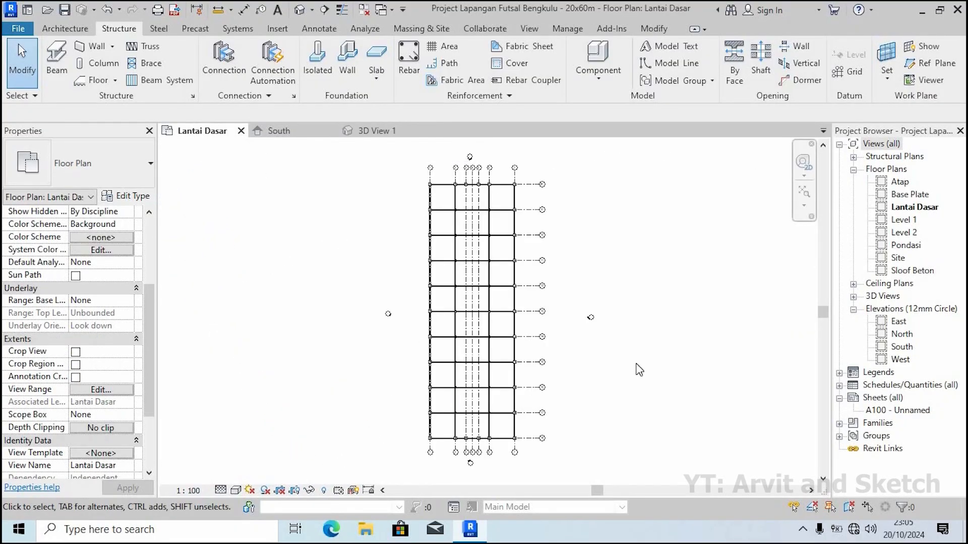
# Start an isolated foundation on the Pondasi plan with type Ponasi Tapak 150x150x400 cm and duplicate it as Ponasi Tapak 150x150x400 cm 2
pyautogui.click(59, 27)
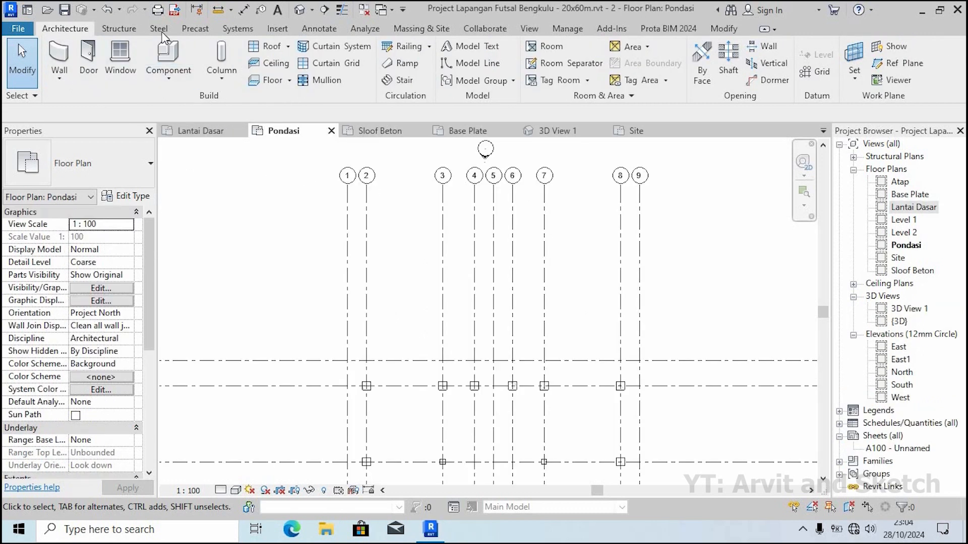
pyautogui.click(119, 28)
pyautogui.click(318, 58)
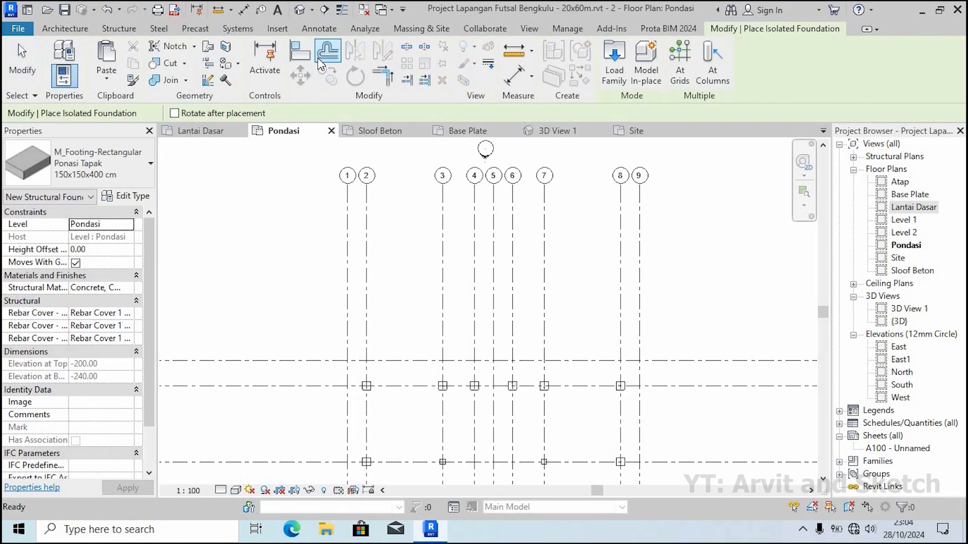
pyautogui.click(111, 177)
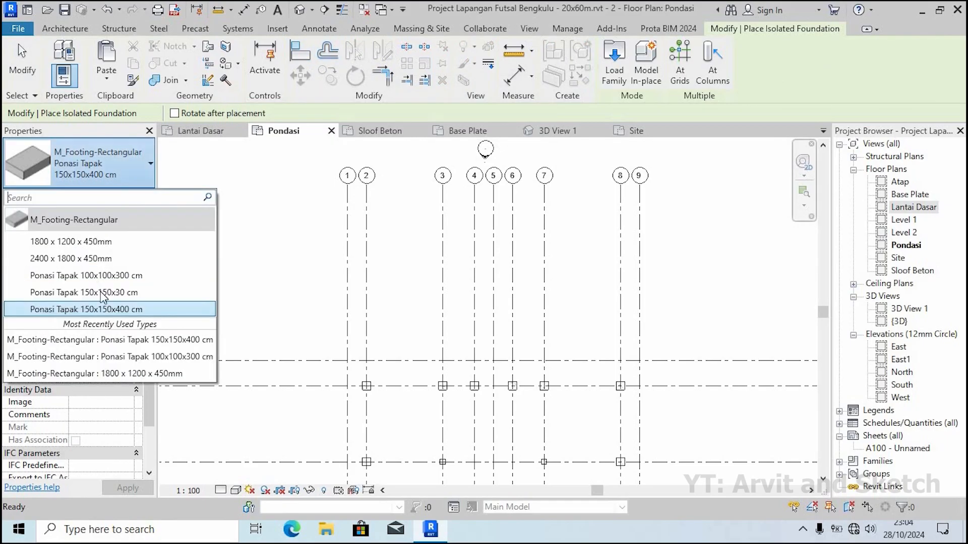
pyautogui.click(144, 307)
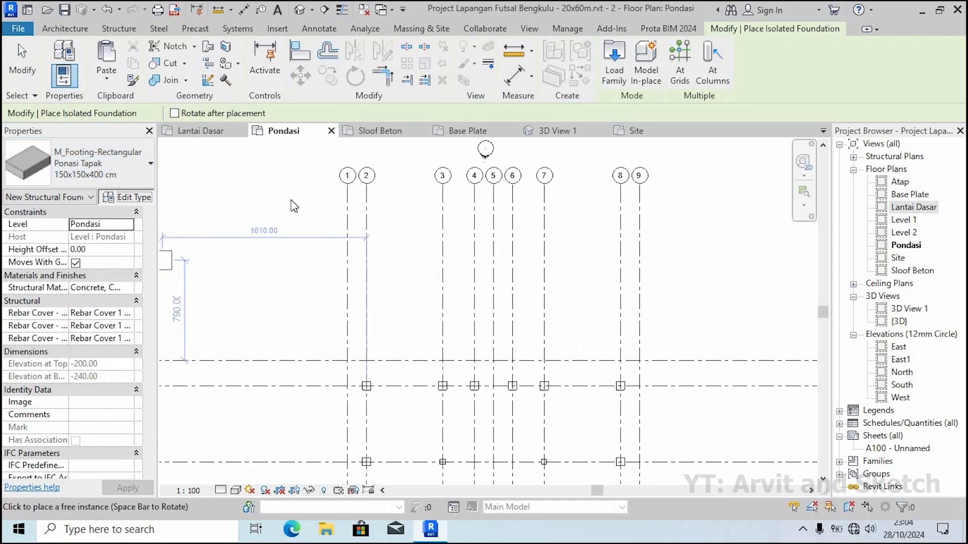
pyautogui.click(127, 197)
pyautogui.click(826, 107)
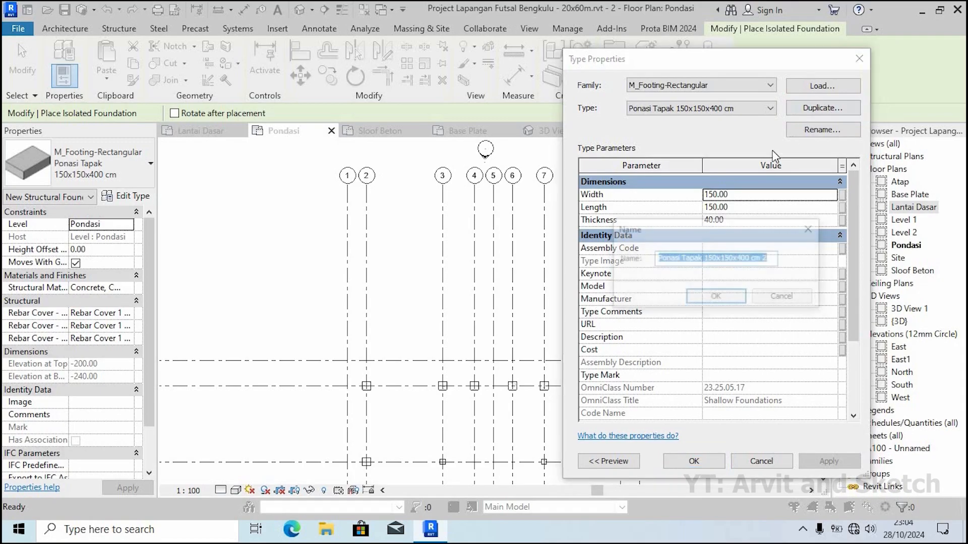
pyautogui.click(723, 302)
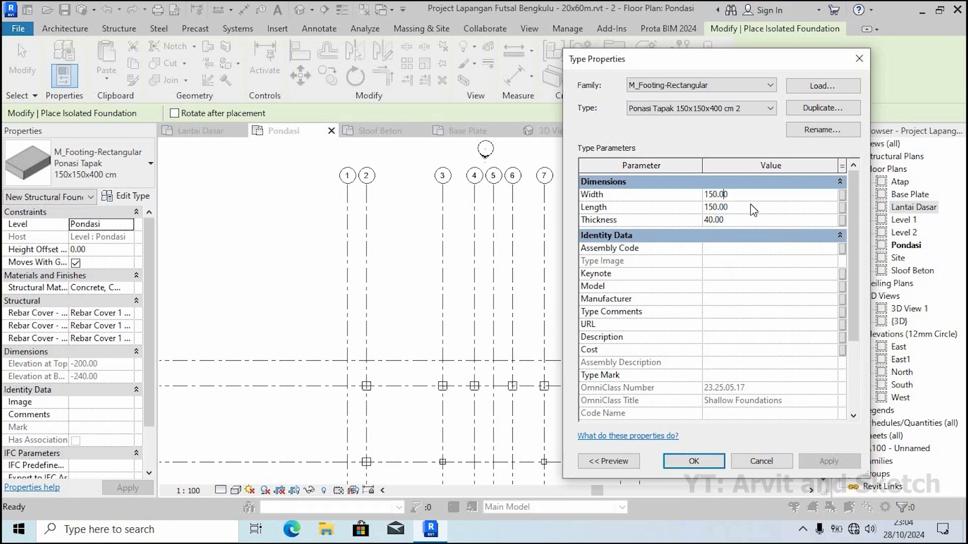
pyautogui.click(680, 461)
# Place Ponasi Tapak 150x150x400 cm 2 footings on the grid 2 columns from grid R down to grid Y
pyautogui.scroll(3, 363, 419)
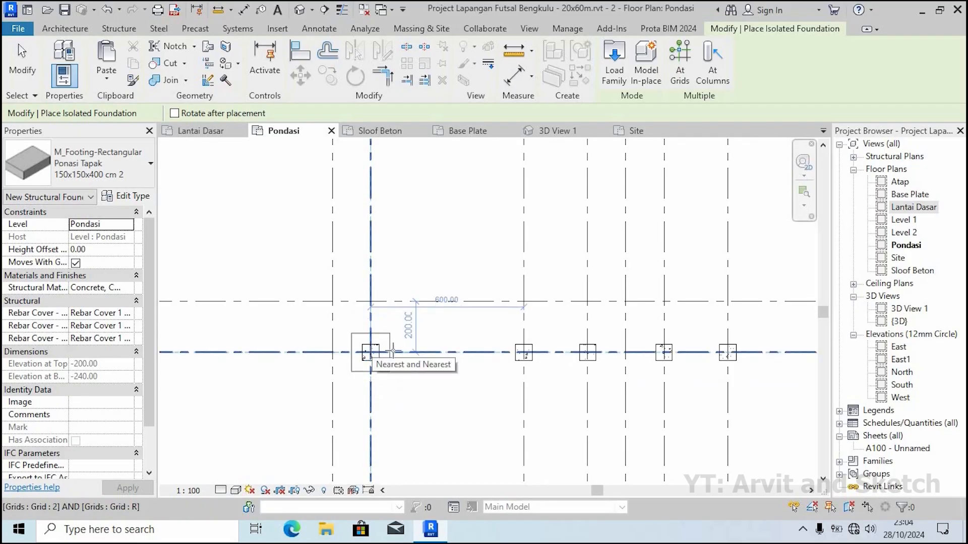
pyautogui.scroll(-3, 393, 326)
pyautogui.moveTo(394, 326); pyautogui.dragTo(393, 245, button='middle')
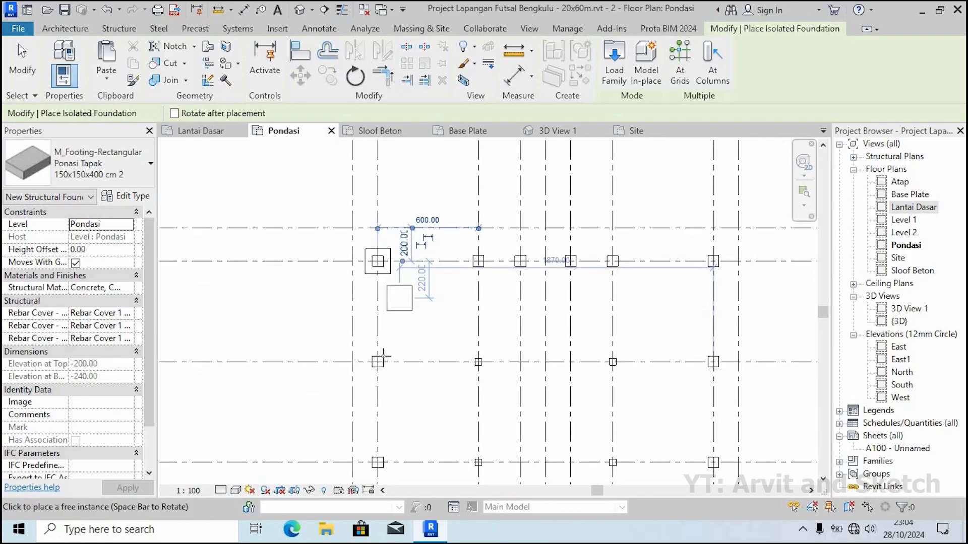
pyautogui.scroll(5, 383, 358)
pyautogui.scroll(1, 383, 359)
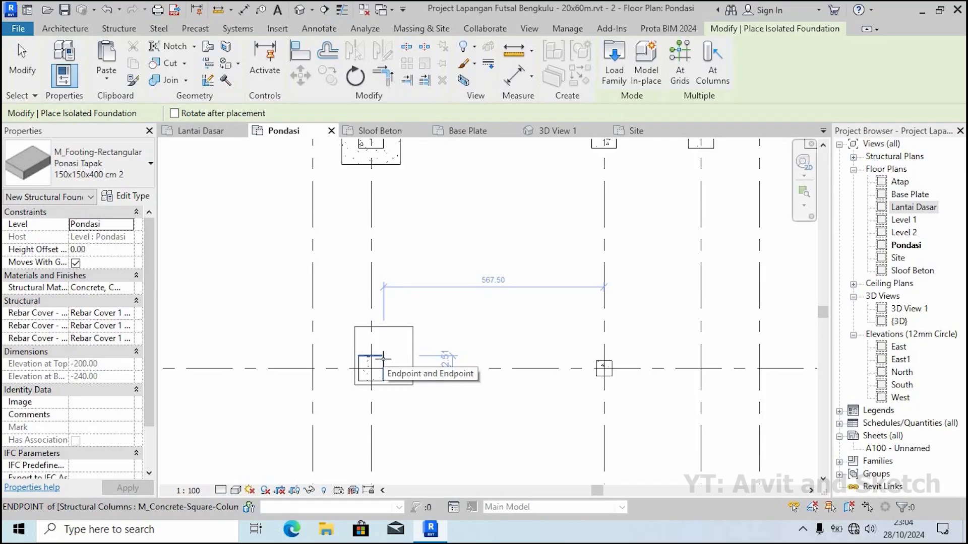
pyautogui.click(371, 367)
pyautogui.moveTo(371, 449); pyautogui.dragTo(367, 267, button='middle')
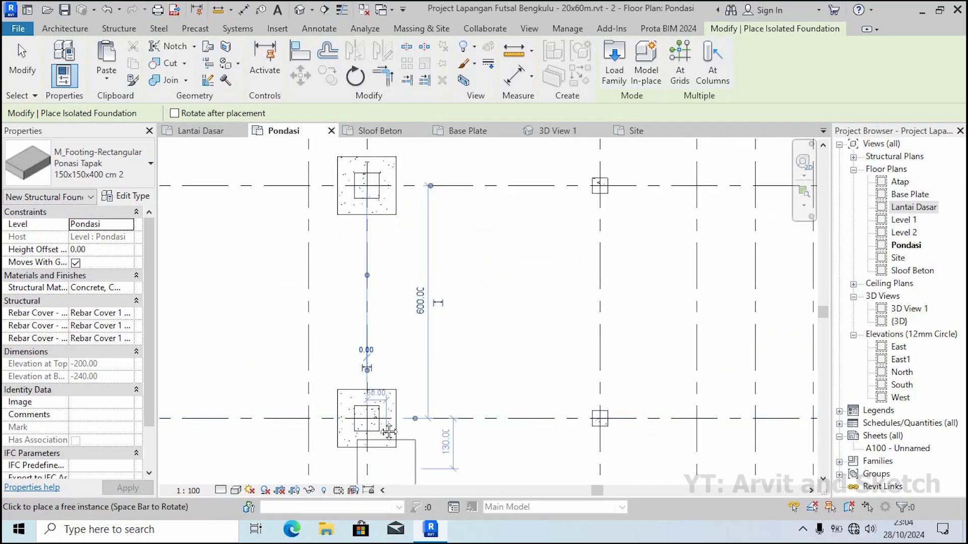
pyautogui.moveTo(386, 470); pyautogui.dragTo(375, 228, button='middle')
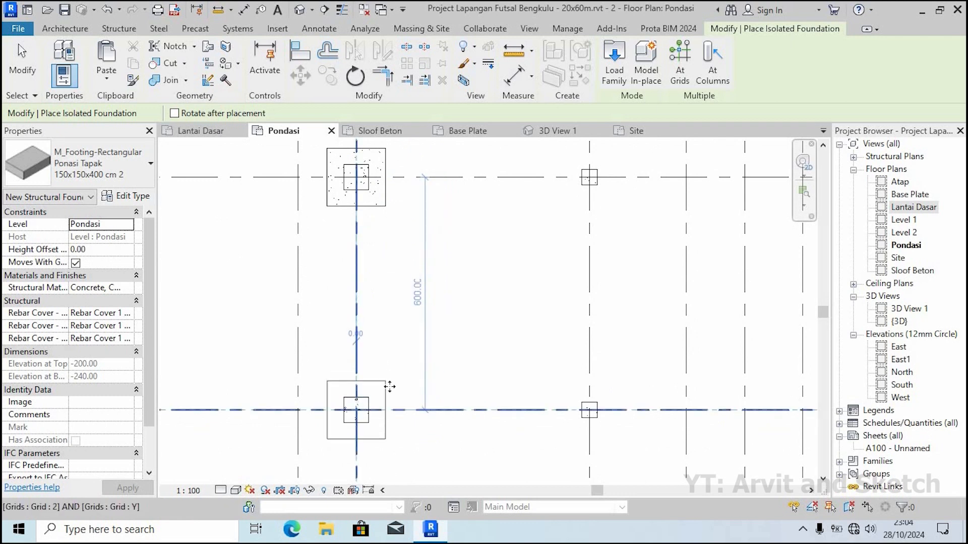
pyautogui.moveTo(389, 386); pyautogui.dragTo(398, 361, button='middle')
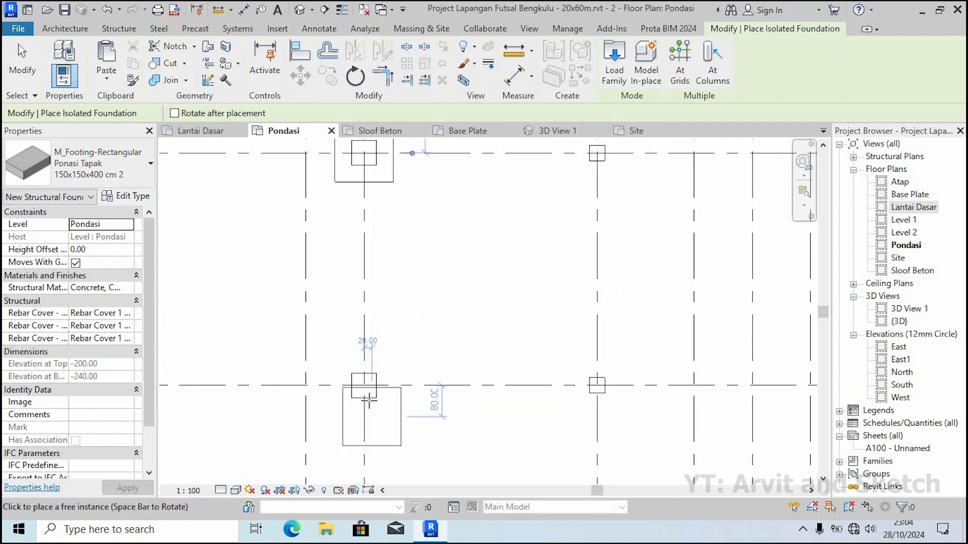
# Continue the 150x150 cm footings down grid 2, on each column between grids Y and T
pyautogui.click(364, 386)
pyautogui.moveTo(364, 386); pyautogui.dragTo(338, 135, button='middle')
pyautogui.moveTo(371, 425); pyautogui.dragTo(461, 179, button='middle')
pyautogui.click(435, 401)
pyautogui.moveTo(435, 400); pyautogui.dragTo(405, 162, button='middle')
pyautogui.click(412, 327)
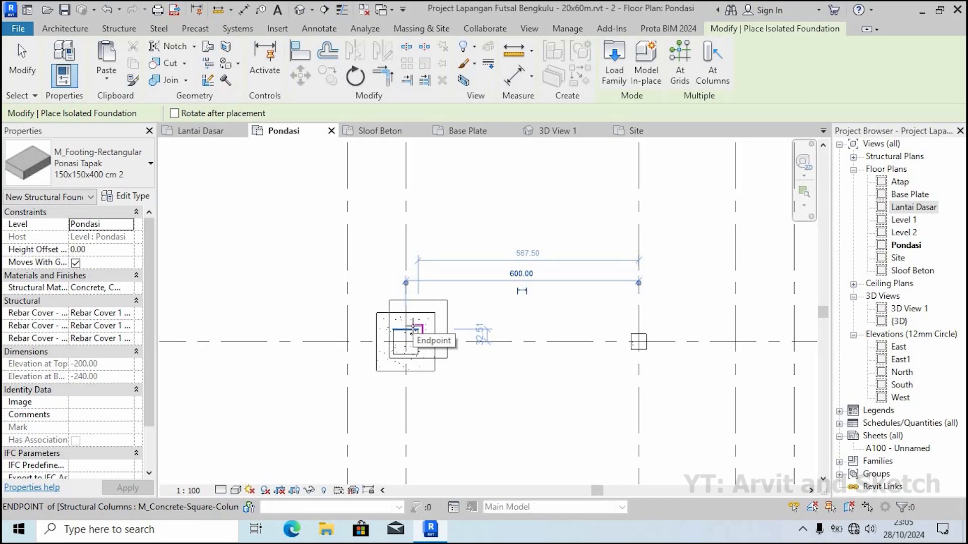
# Complete grid 2 with 150x150 cm footings on the columns from grid T down to grid Q
pyautogui.moveTo(405, 426); pyautogui.dragTo(422, 235, button='middle')
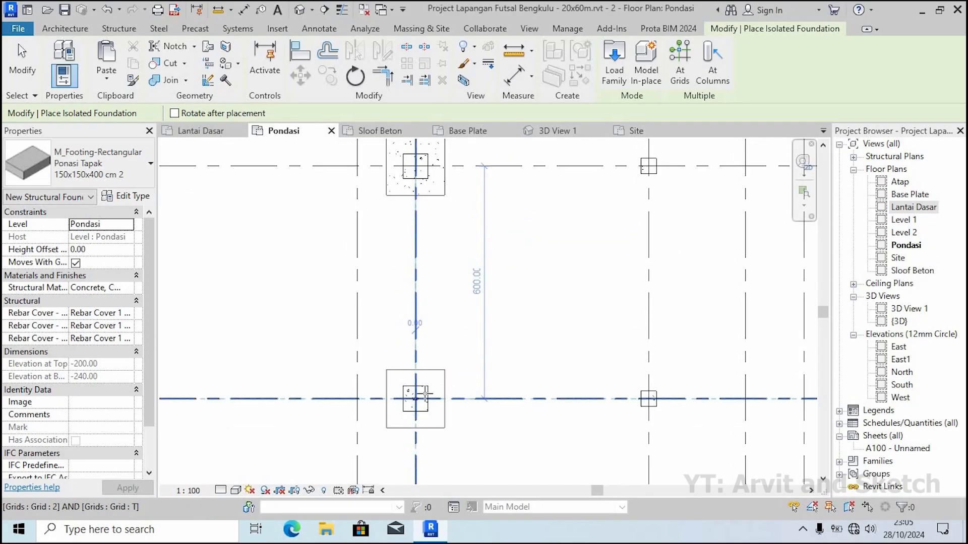
pyautogui.moveTo(432, 405); pyautogui.dragTo(379, 170, button='middle')
pyautogui.click(394, 370)
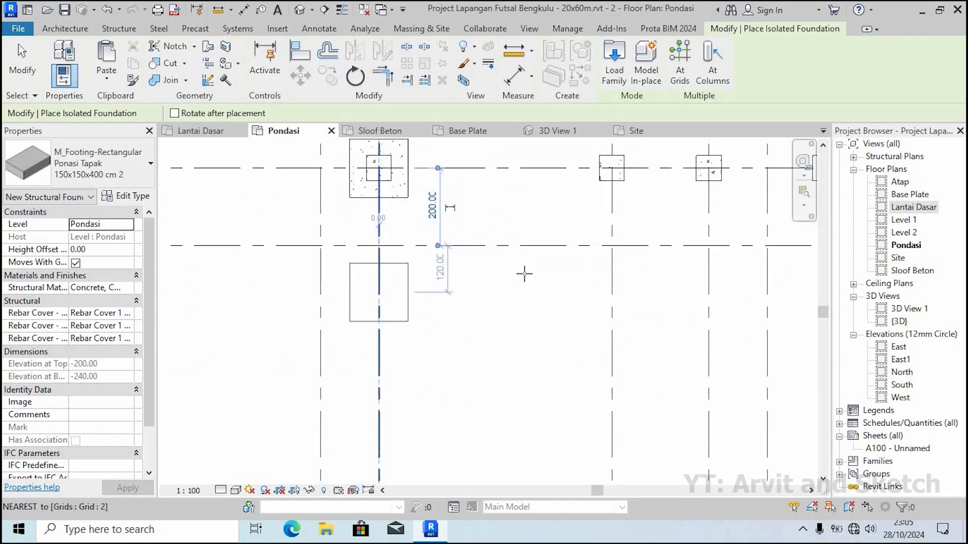
# Place 150x150 cm footings along grid Q on the columns at grids 3, 4, 6, 7 and 8
pyautogui.moveTo(523, 272); pyautogui.dragTo(387, 452, button='middle')
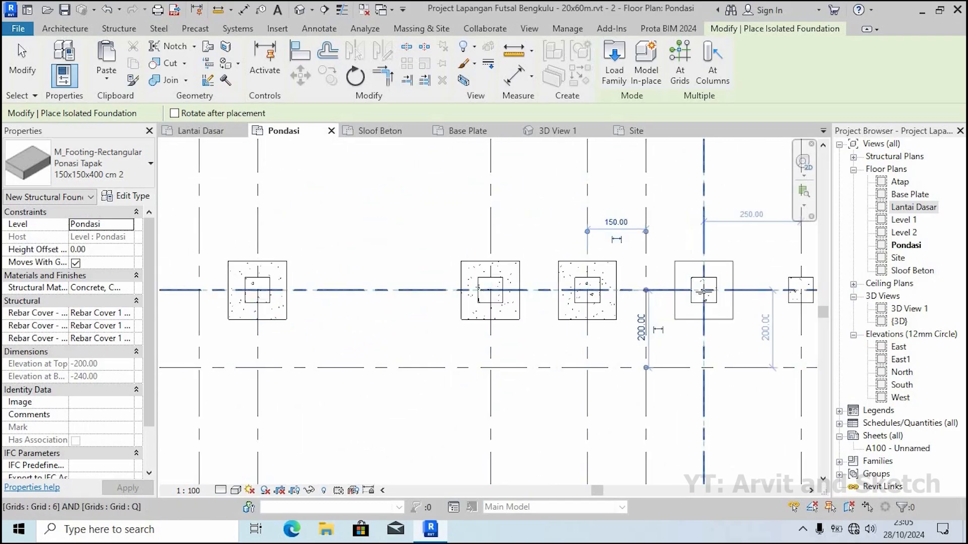
pyautogui.moveTo(662, 310); pyautogui.dragTo(380, 338, button='middle')
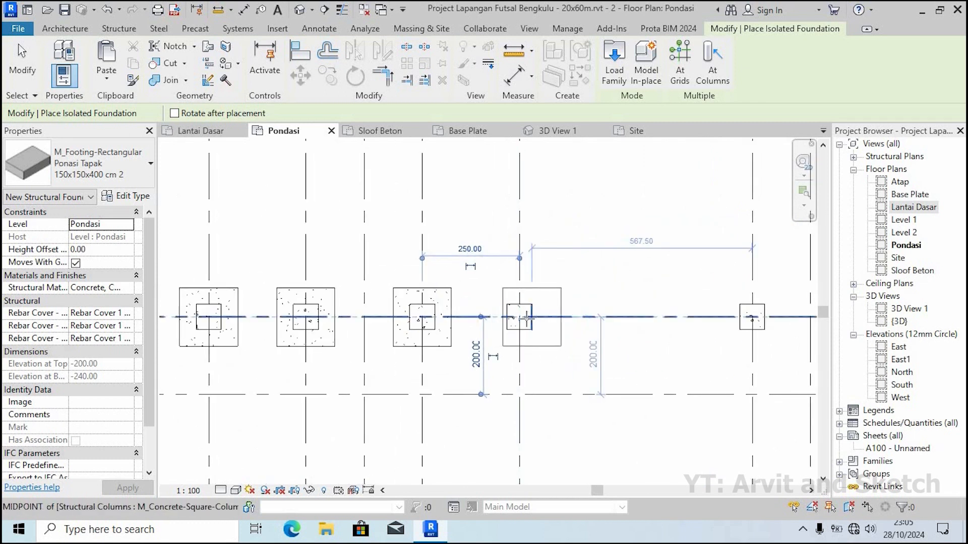
pyautogui.moveTo(525, 344); pyautogui.dragTo(346, 360, button='middle')
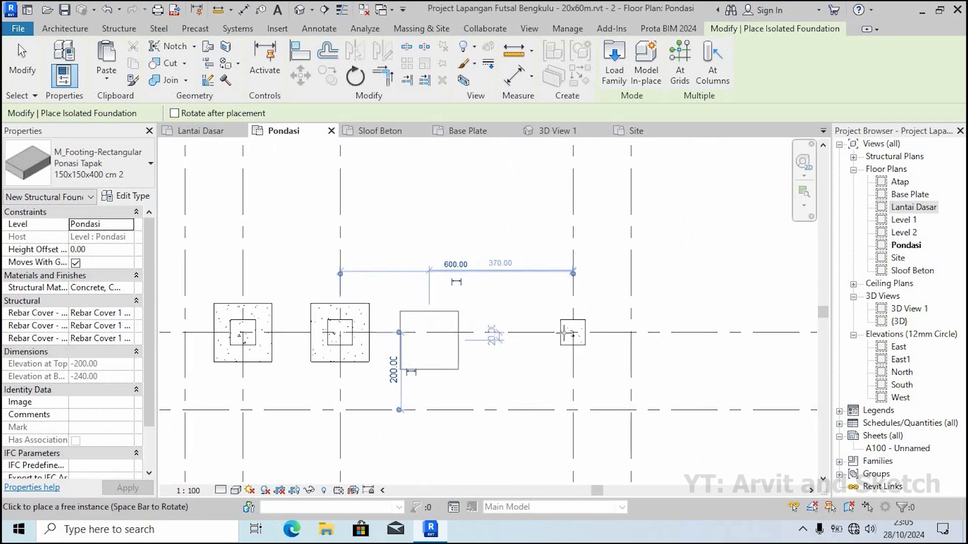
pyautogui.moveTo(598, 317); pyautogui.dragTo(581, 375, button='middle')
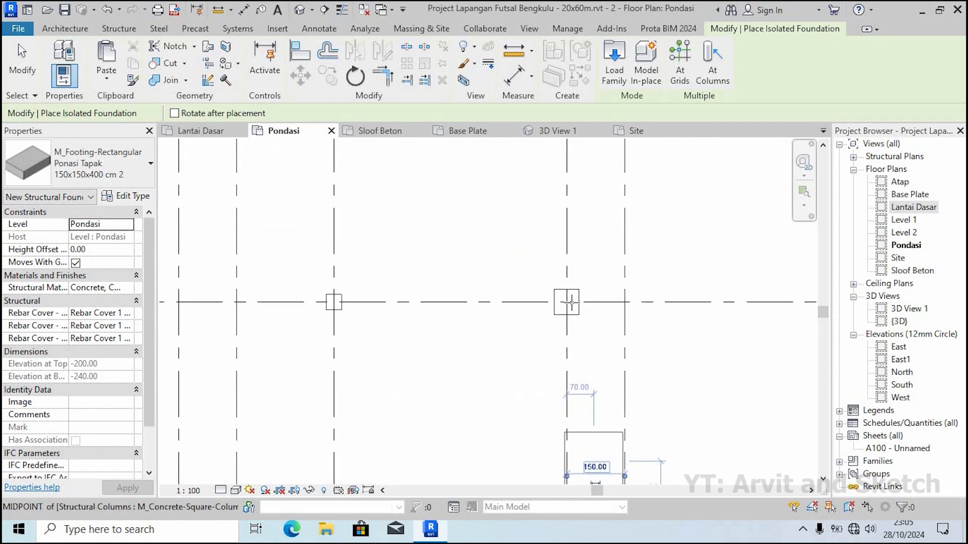
# Place 150x150 cm footings up grid 8, from the first column above grid Q to the one just below grid W
pyautogui.click(565, 305)
pyautogui.moveTo(581, 246); pyautogui.dragTo(585, 466, button='middle')
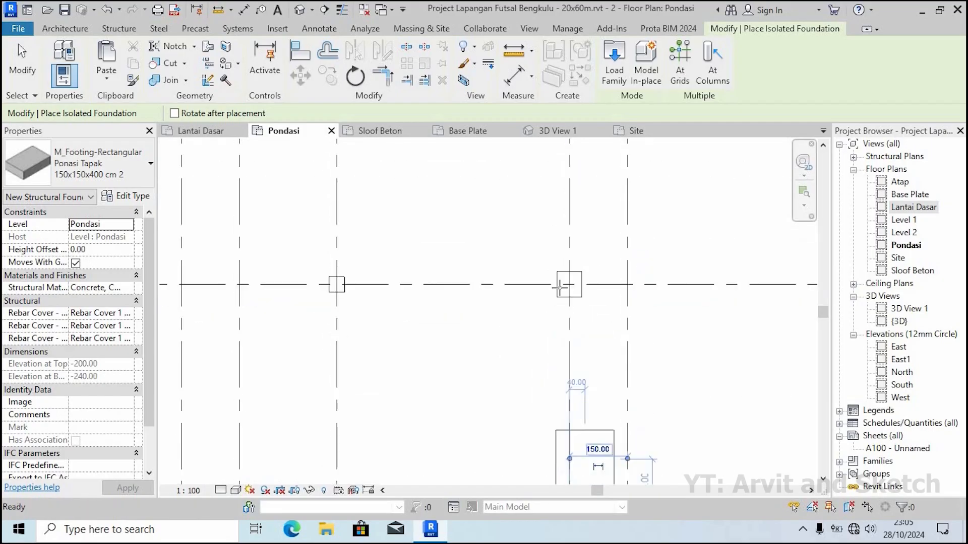
pyautogui.moveTo(581, 246); pyautogui.dragTo(585, 425, button='middle')
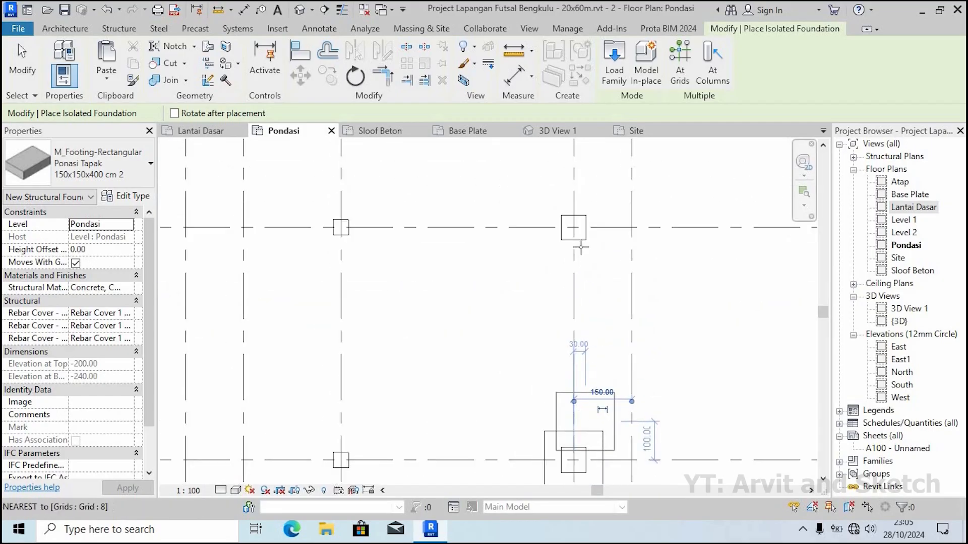
pyautogui.click(574, 232)
pyautogui.moveTo(584, 200); pyautogui.dragTo(582, 289, button='middle')
pyautogui.click(586, 236)
# Add 150x150 cm footings on the grid 8 columns from grid W up to grid Y
pyautogui.moveTo(587, 236); pyautogui.dragTo(599, 399, button='middle')
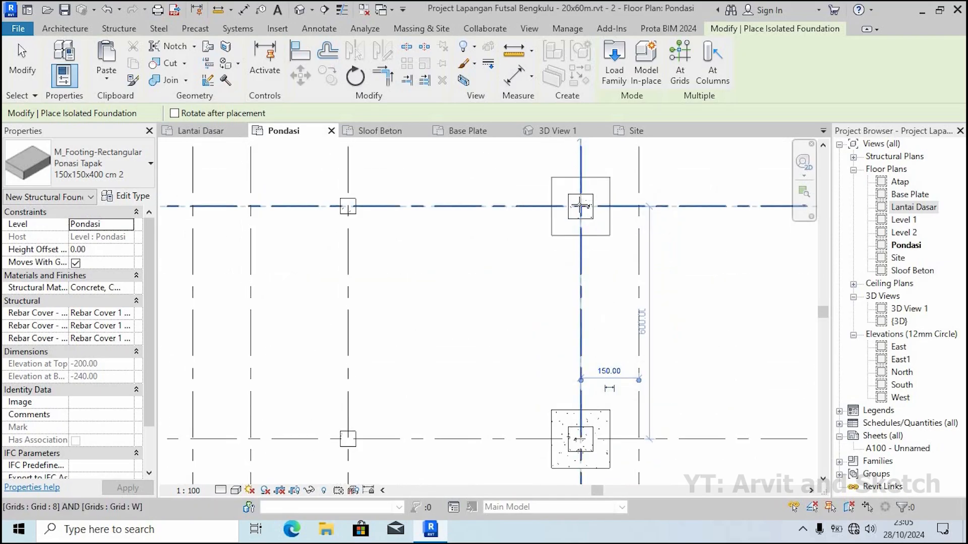
pyautogui.moveTo(615, 346)
pyautogui.mouseDown(button='middle')
pyautogui.moveTo(601, 317)
pyautogui.moveTo(601, 349)
pyautogui.mouseUp(button='middle')
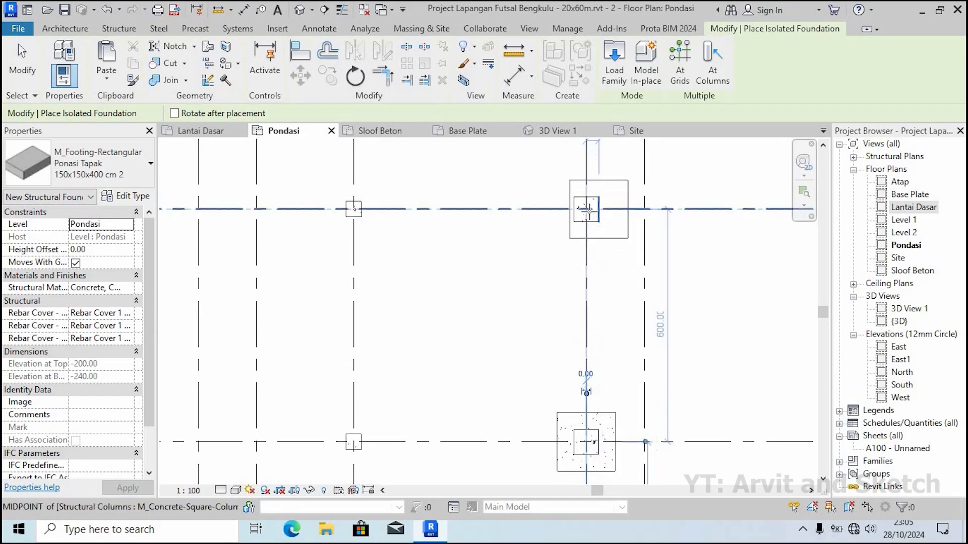
pyautogui.click(604, 190)
pyautogui.moveTo(605, 191); pyautogui.dragTo(603, 282, button='middle')
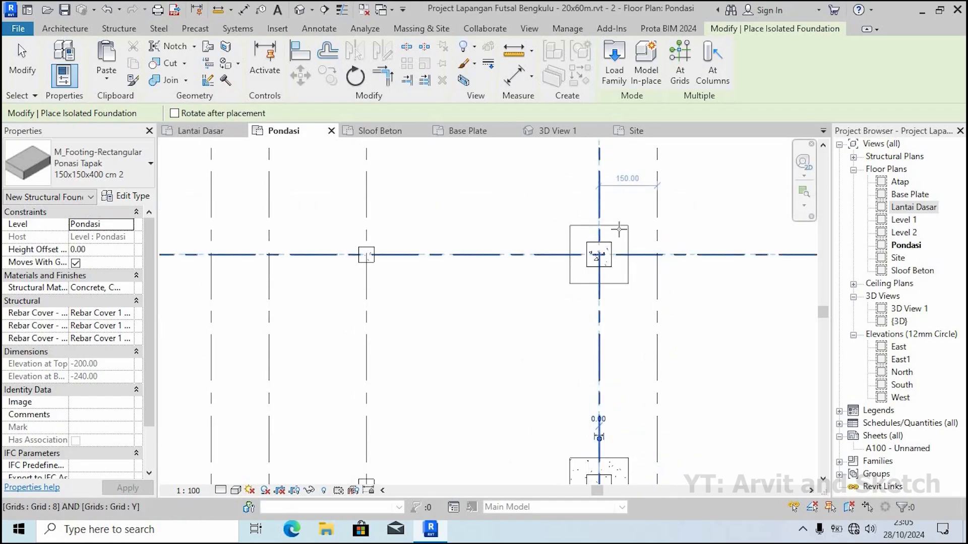
pyautogui.click(619, 229)
# Complete grid 8 with 150x150 cm footings on the remaining columns above grid Y, up to grid R
pyautogui.moveTo(619, 206); pyautogui.dragTo(640, 428, button='middle')
pyautogui.click(620, 237)
pyautogui.moveTo(623, 201); pyautogui.dragTo(620, 421, button='middle')
pyautogui.click(615, 212)
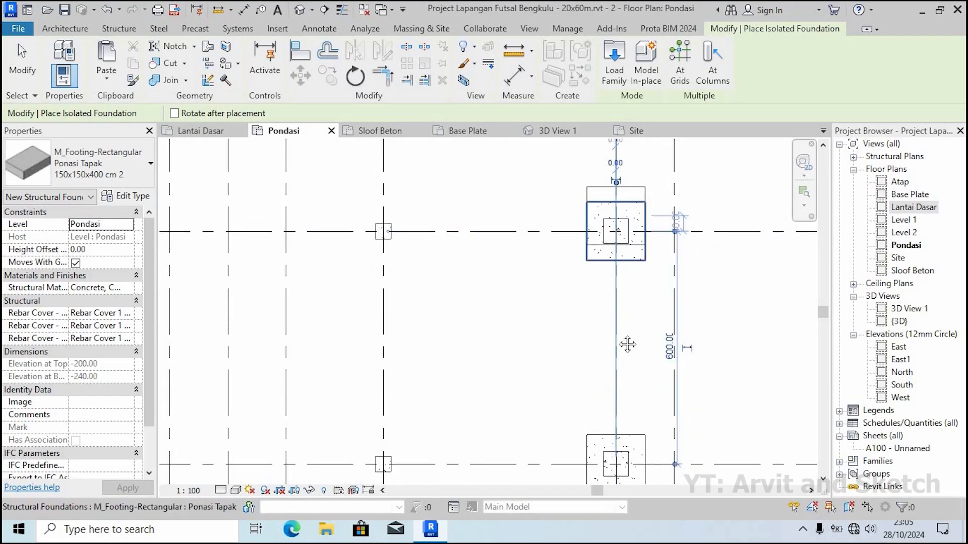
pyautogui.moveTo(626, 341); pyautogui.dragTo(639, 343, button='middle')
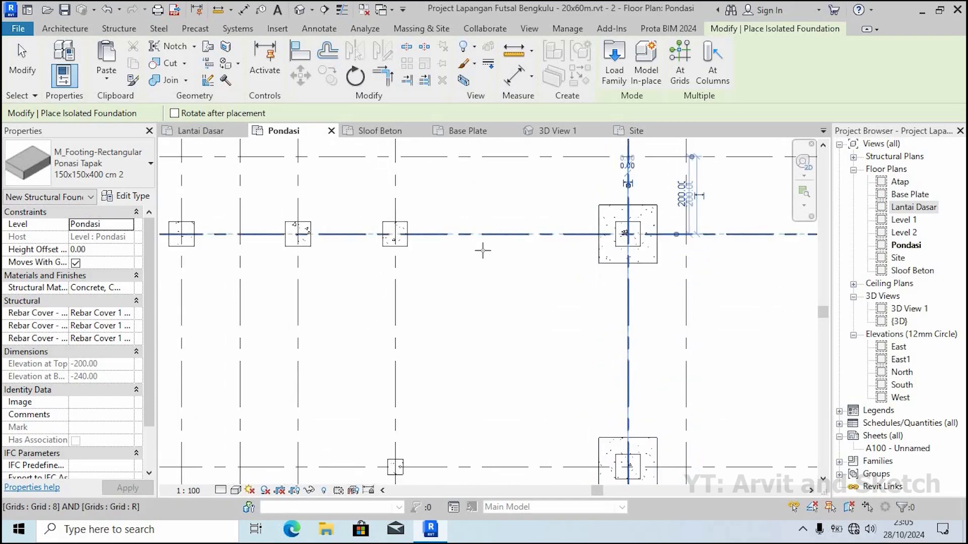
# Place 150x150 cm footings along grid R on the columns at grids 7, 6, 4 and 3, and end foundation placement
pyautogui.moveTo(483, 251); pyautogui.dragTo(697, 268, button='middle')
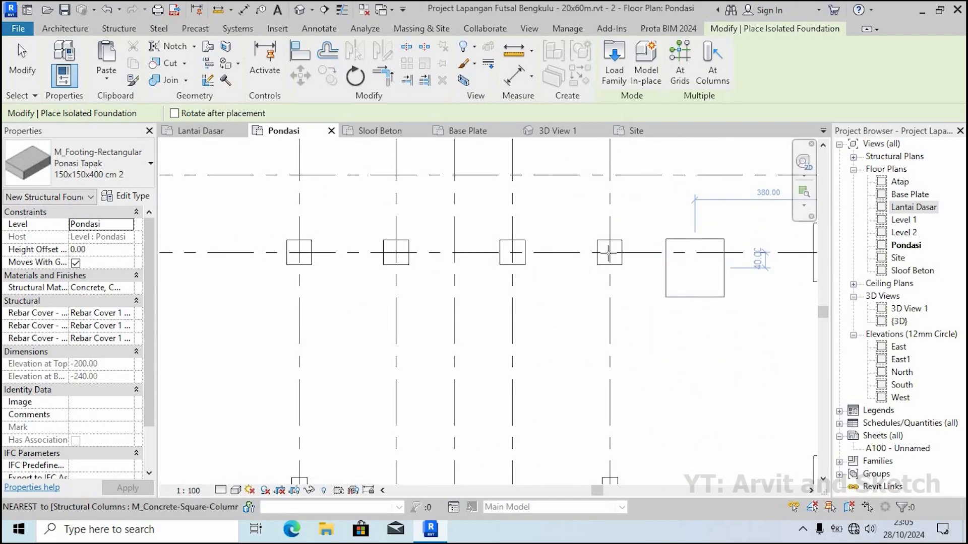
pyautogui.click(512, 252)
pyautogui.moveTo(395, 252); pyautogui.dragTo(549, 260, button='middle')
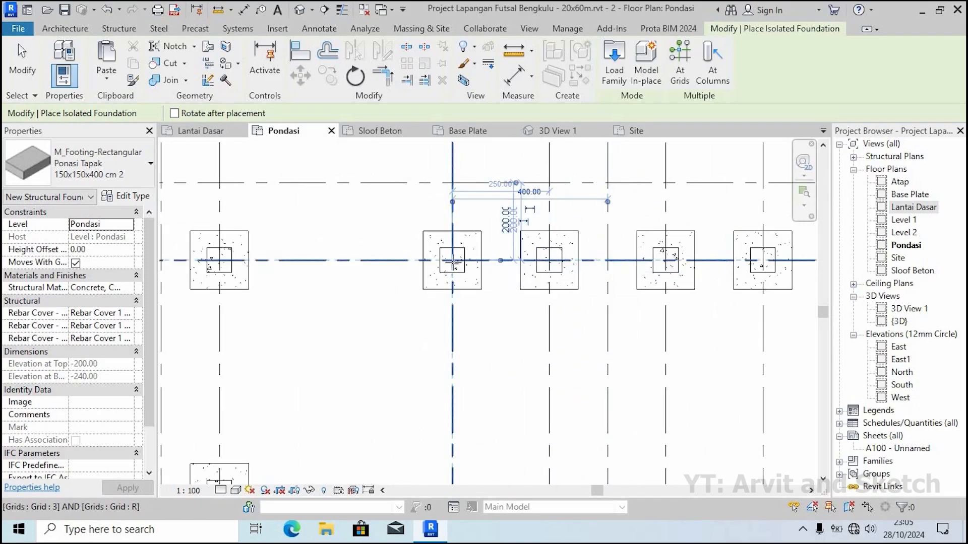
pyautogui.scroll(-1, 550, 351)
pyautogui.moveTo(650, 368); pyautogui.dragTo(571, 392, button='middle')
pyautogui.scroll(-3, 532, 337)
pyautogui.moveTo(595, 245)
pyautogui.mouseDown(button='middle')
pyautogui.moveTo(573, 275)
pyautogui.moveTo(607, 398)
pyautogui.moveTo(597, 456)
pyautogui.moveTo(600, 183)
pyautogui.moveTo(586, 204)
pyautogui.mouseUp(button='middle')
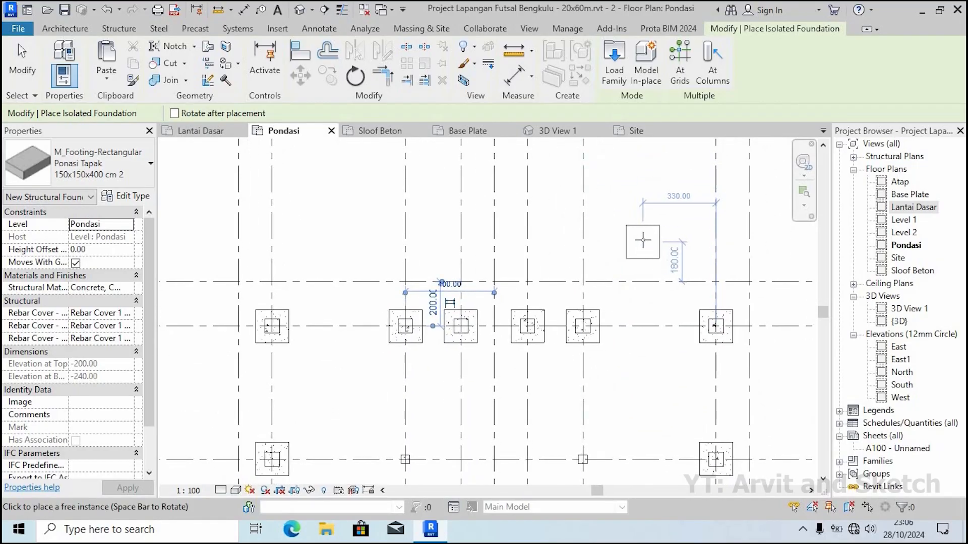
pyautogui.press('Escape')
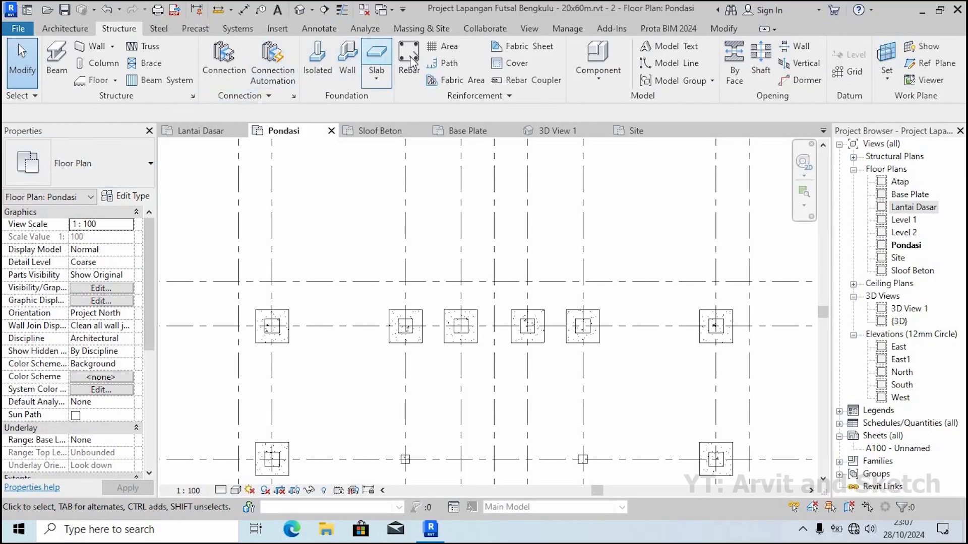
# Place Ponasi Tapak 100x100x300 cm footings down grid 3, from the first interior row above grid Z down to grid W
pyautogui.click(317, 63)
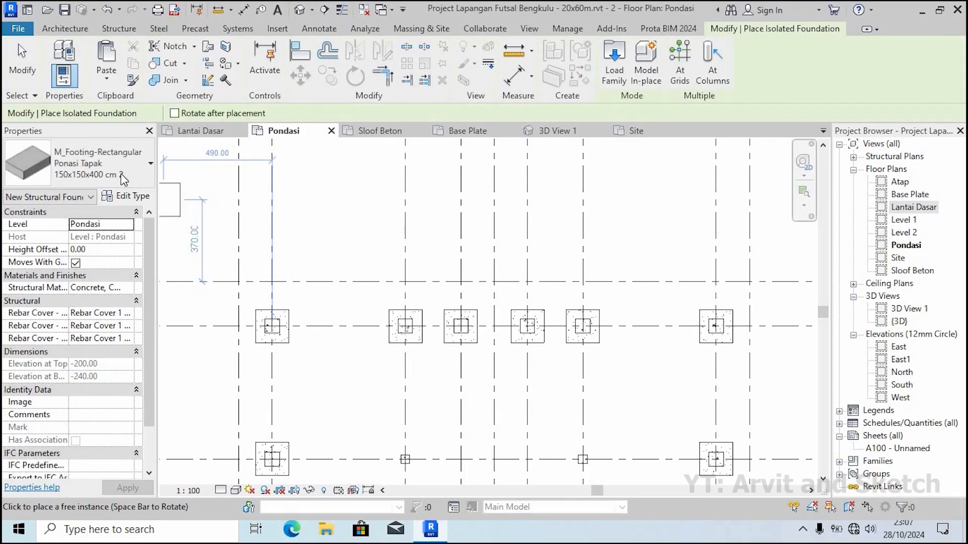
pyautogui.click(120, 173)
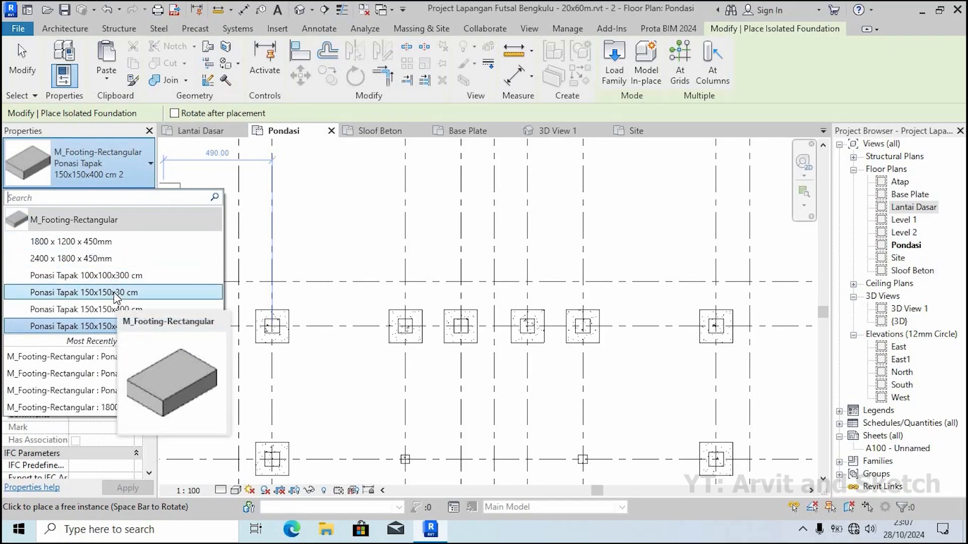
pyautogui.click(113, 276)
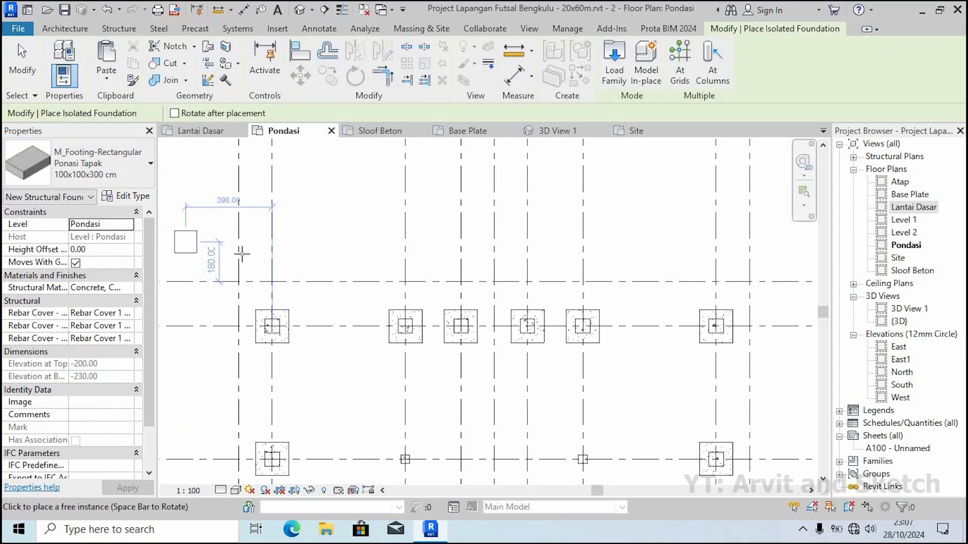
pyautogui.moveTo(415, 344); pyautogui.dragTo(401, 235, button='middle')
pyautogui.scroll(2, 380, 330)
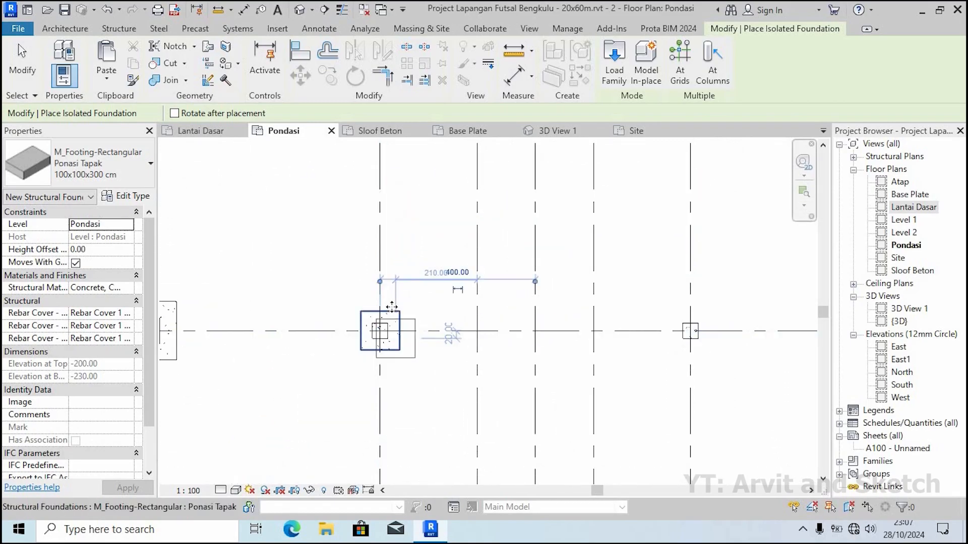
pyautogui.scroll(-2, 381, 302)
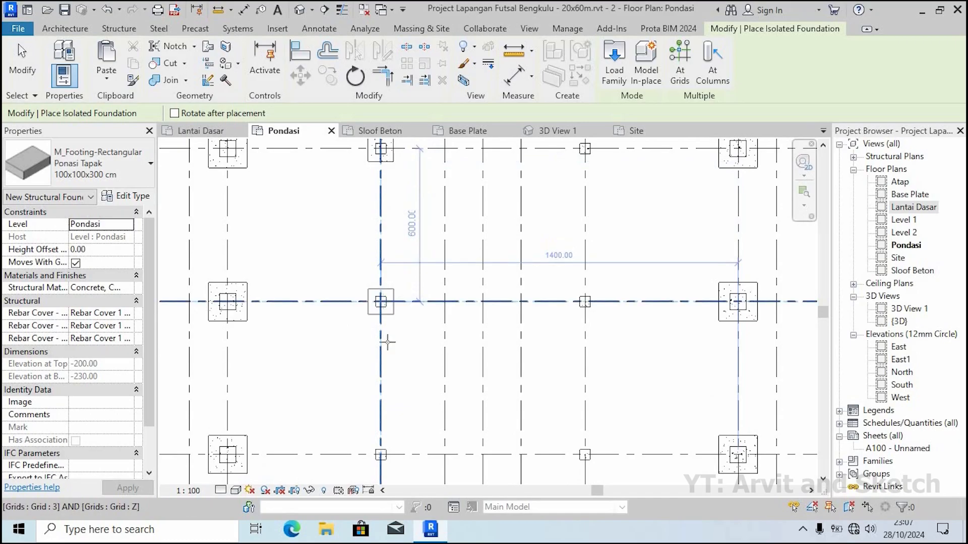
pyautogui.moveTo(382, 300); pyautogui.dragTo(379, 334, button='middle')
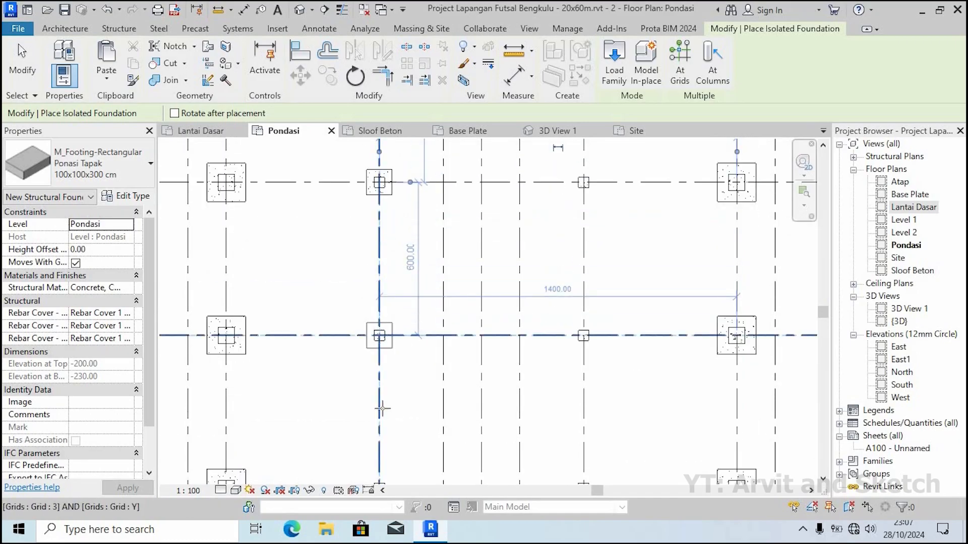
pyautogui.moveTo(382, 409); pyautogui.dragTo(381, 291, button='middle')
pyautogui.click(378, 280)
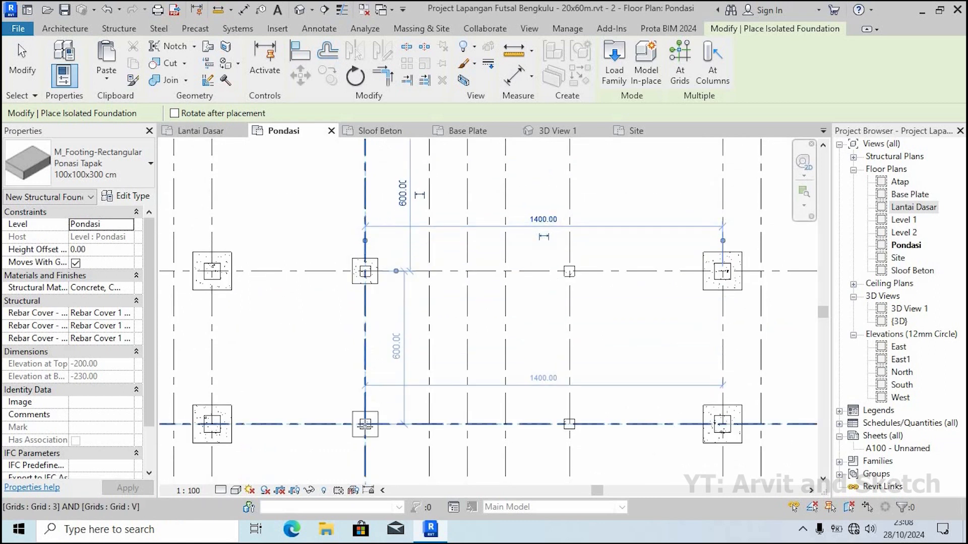
# Continue the 100x100x300 cm footings down grid 3 on the columns at grids V, U, T and S
pyautogui.click(367, 427)
pyautogui.moveTo(373, 345); pyautogui.dragTo(349, 141, button='middle')
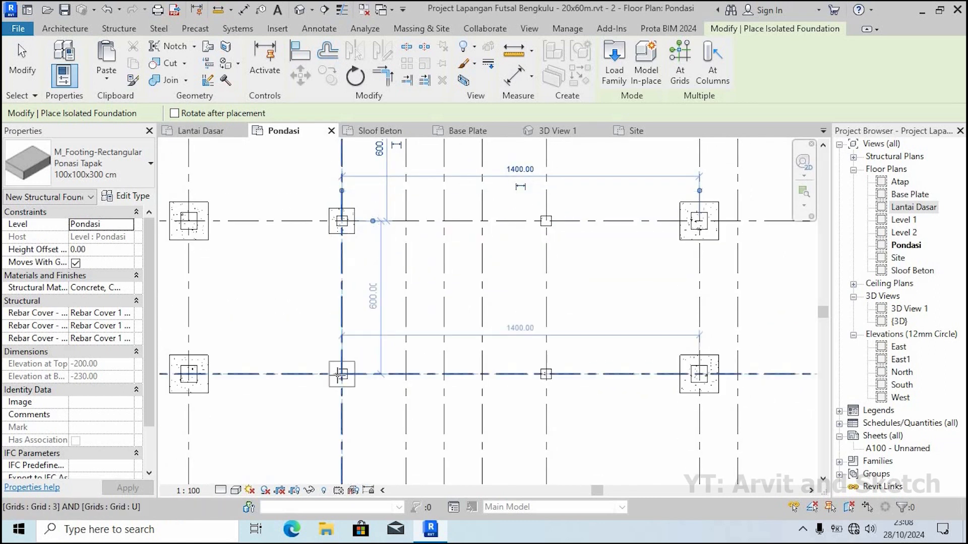
pyautogui.click(341, 374)
pyautogui.moveTo(367, 446); pyautogui.dragTo(343, 248, button='middle')
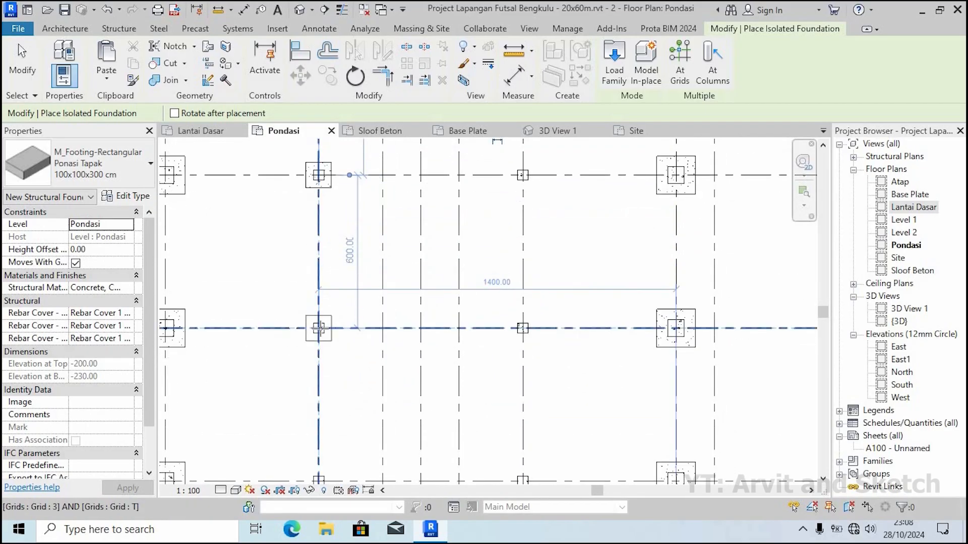
pyautogui.click(318, 329)
pyautogui.moveTo(354, 308); pyautogui.dragTo(363, 193, button='middle')
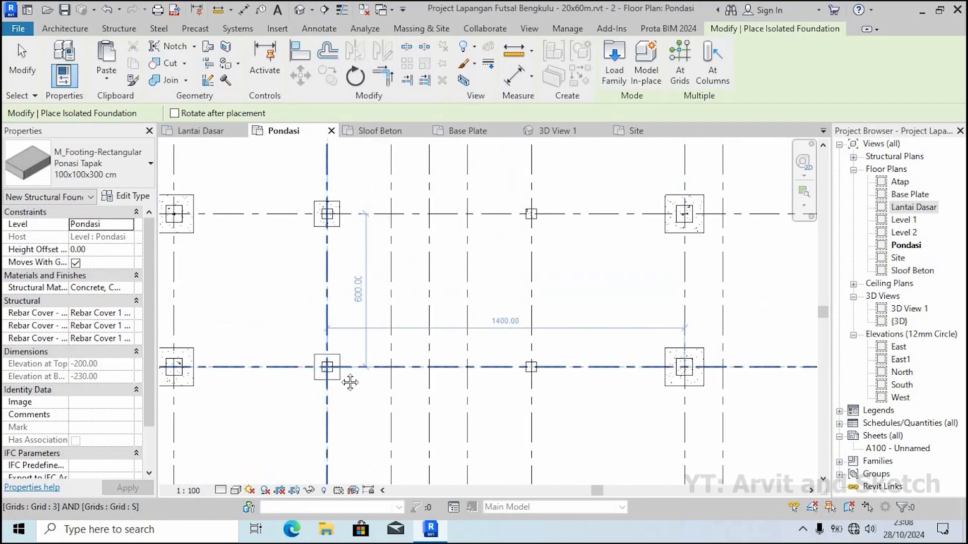
pyautogui.click(326, 367)
# Place 100x100x300 cm footings on the grid 7 columns, starting at grid S and working up the plan
pyautogui.moveTo(350, 383); pyautogui.dragTo(286, 396, button='middle')
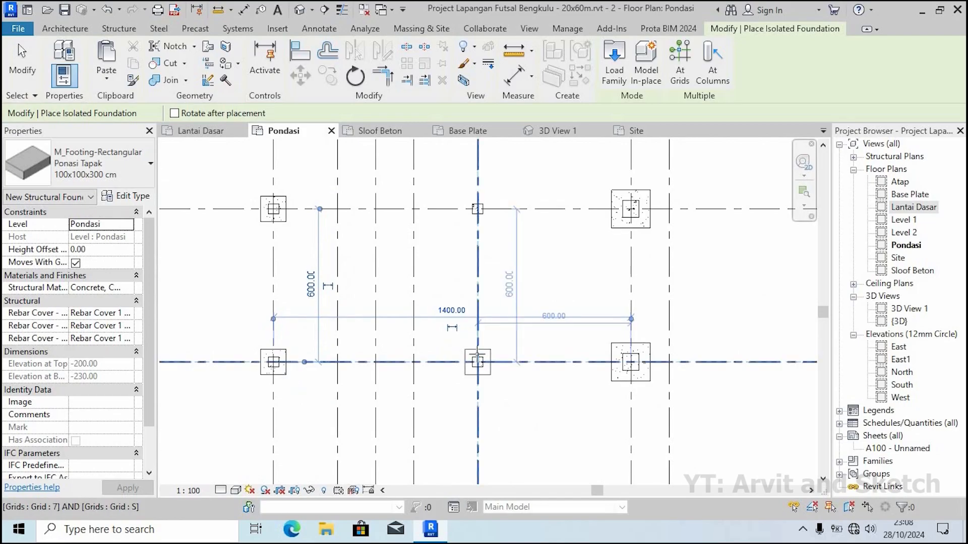
pyautogui.click(478, 355)
pyautogui.moveTo(516, 397); pyautogui.dragTo(542, 503, button='middle')
pyautogui.click(522, 339)
pyautogui.moveTo(561, 414); pyautogui.dragTo(572, 407, button='middle')
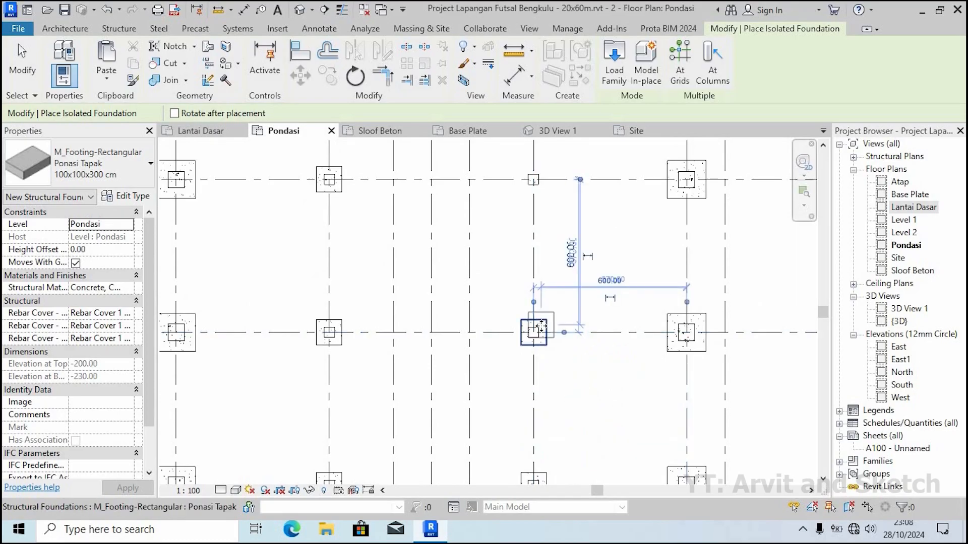
pyautogui.click(540, 328)
pyautogui.moveTo(537, 289); pyautogui.dragTo(542, 434, button='middle')
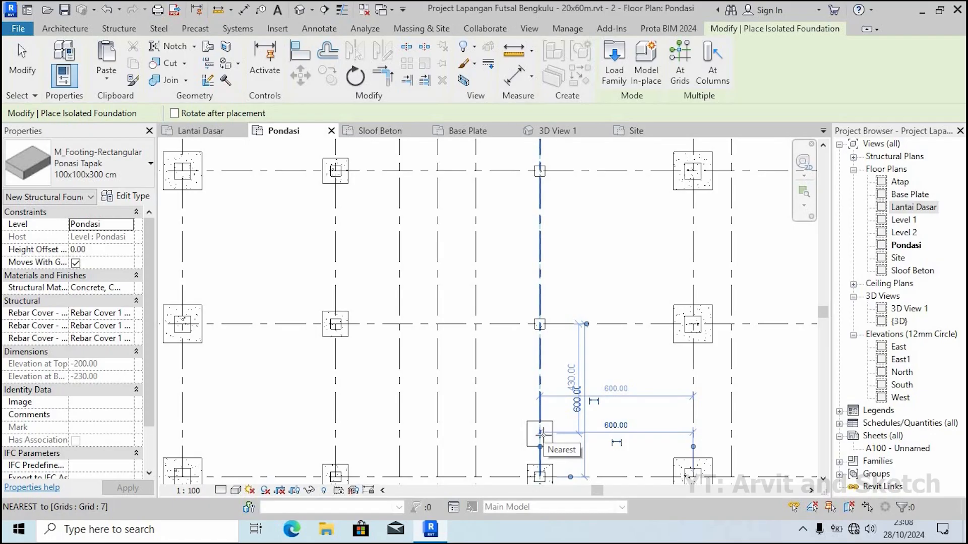
pyautogui.click(540, 324)
pyautogui.moveTo(546, 307); pyautogui.dragTo(555, 430, button='middle')
# Complete grid 7 with 100x100x300 cm footings up to the first interior row above grid Z, and end foundation placement
pyautogui.scroll(1, 563, 342)
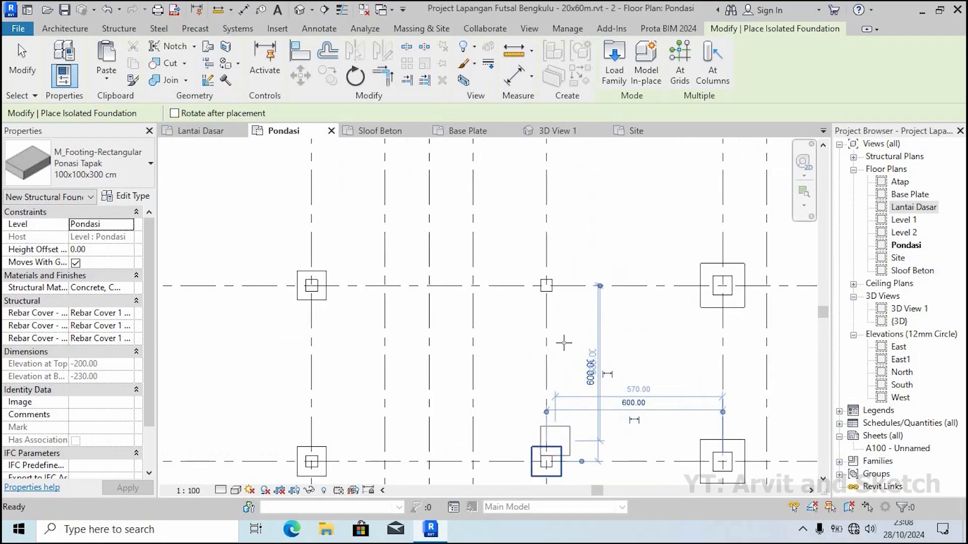
pyautogui.click(546, 286)
pyautogui.moveTo(570, 273); pyautogui.dragTo(565, 487, button='middle')
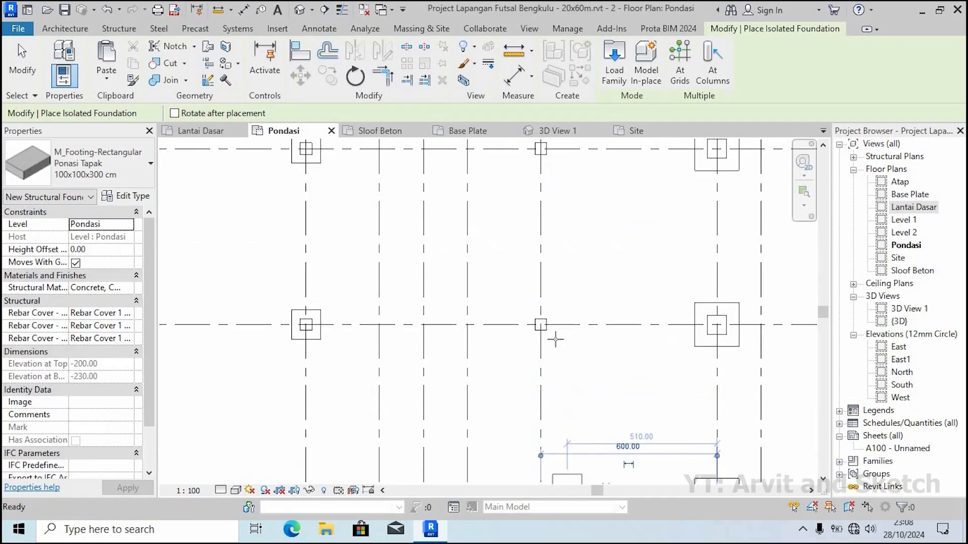
pyautogui.click(553, 280)
pyautogui.moveTo(542, 184); pyautogui.dragTo(544, 318, button='middle')
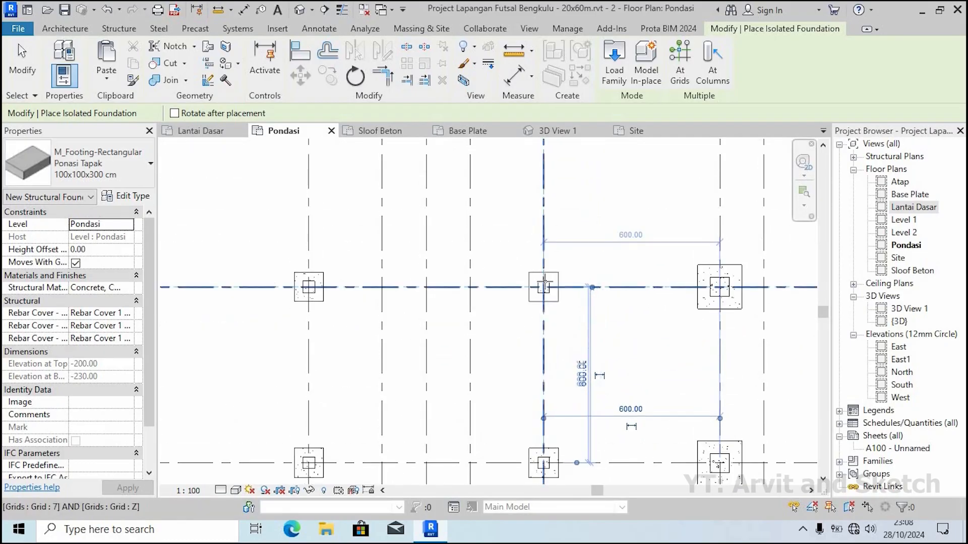
pyautogui.click(558, 301)
pyautogui.moveTo(550, 147); pyautogui.dragTo(557, 300, button='middle')
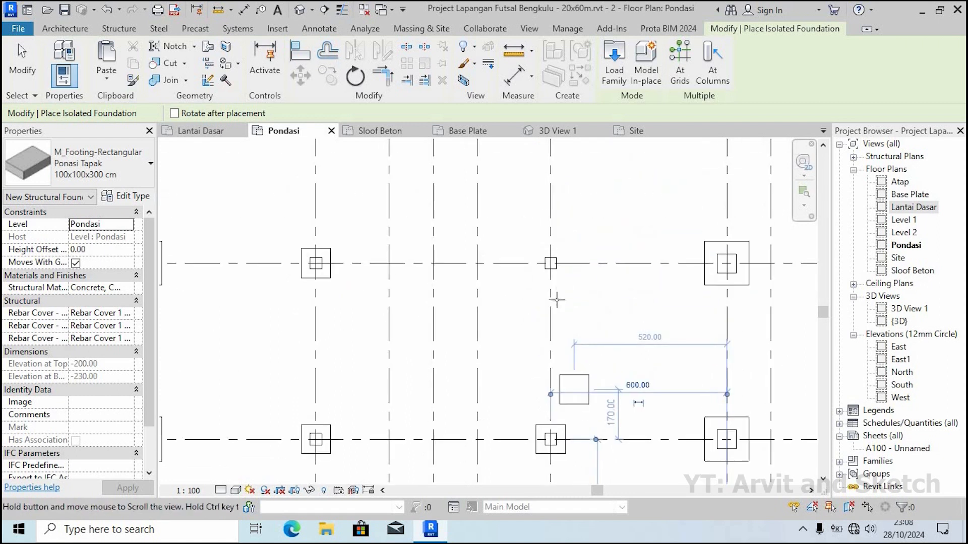
pyautogui.click(551, 264)
pyautogui.moveTo(557, 224); pyautogui.dragTo(591, 470, button='middle')
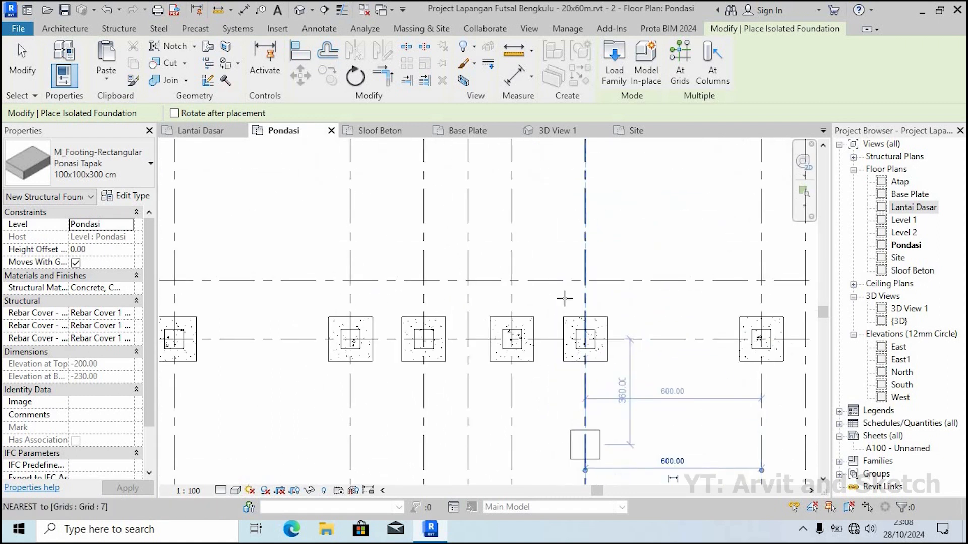
pyautogui.scroll(-2, 564, 298)
pyautogui.scroll(-1, 549, 330)
pyautogui.moveTo(550, 328); pyautogui.dragTo(544, 248, button='middle')
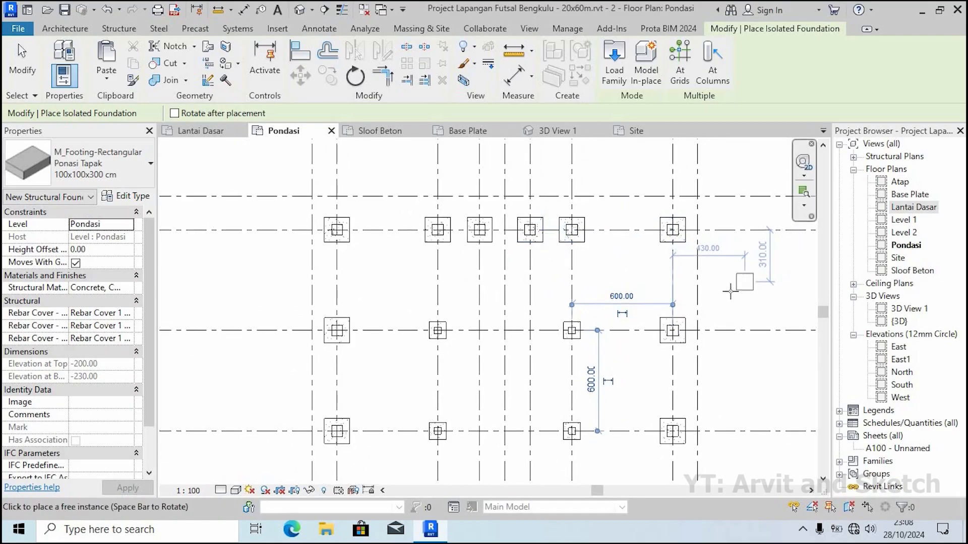
pyautogui.press('Escape')
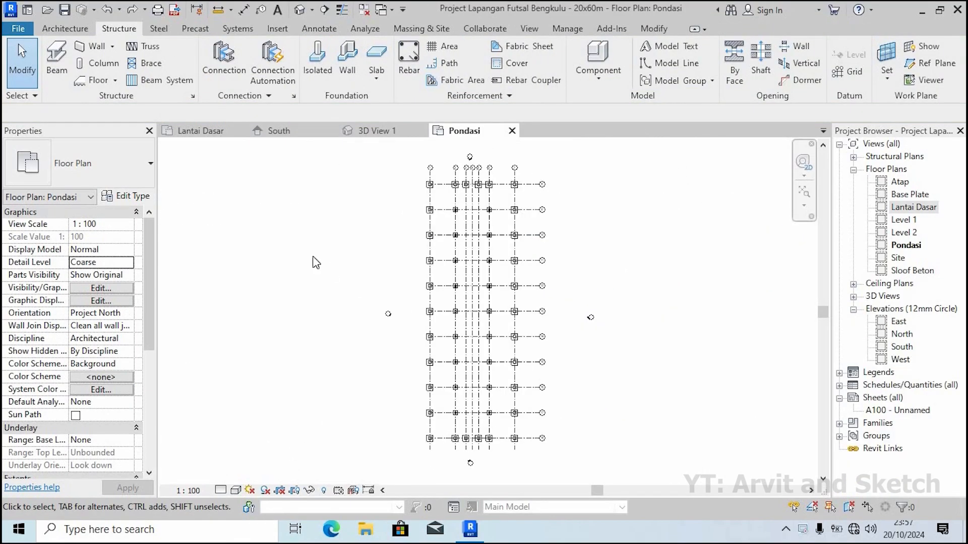
# In the Lantai Dasar floor plan, place Kolom Pedestal 650 x 650mm - 2 structural columns on grid 1 at grids A and B
pyautogui.click(190, 134)
pyautogui.click(98, 68)
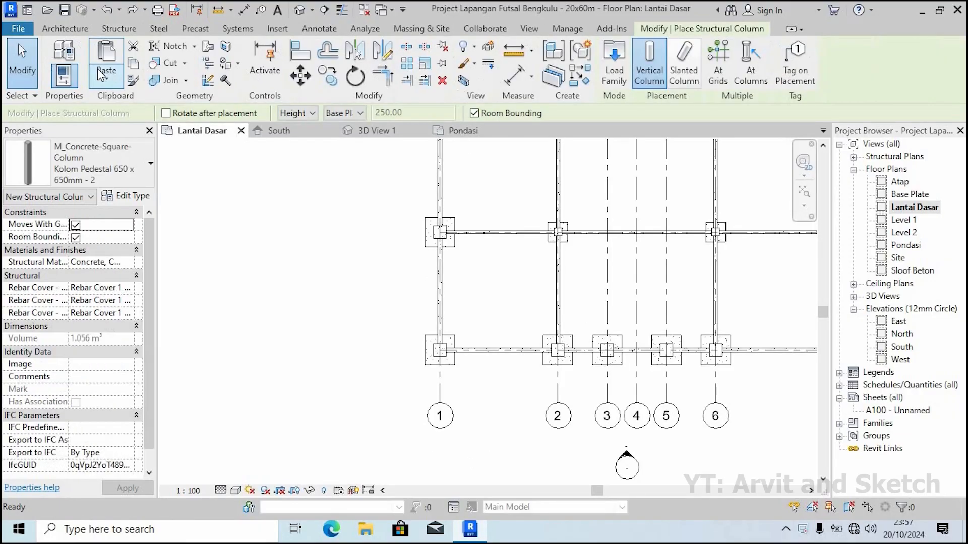
pyautogui.click(118, 172)
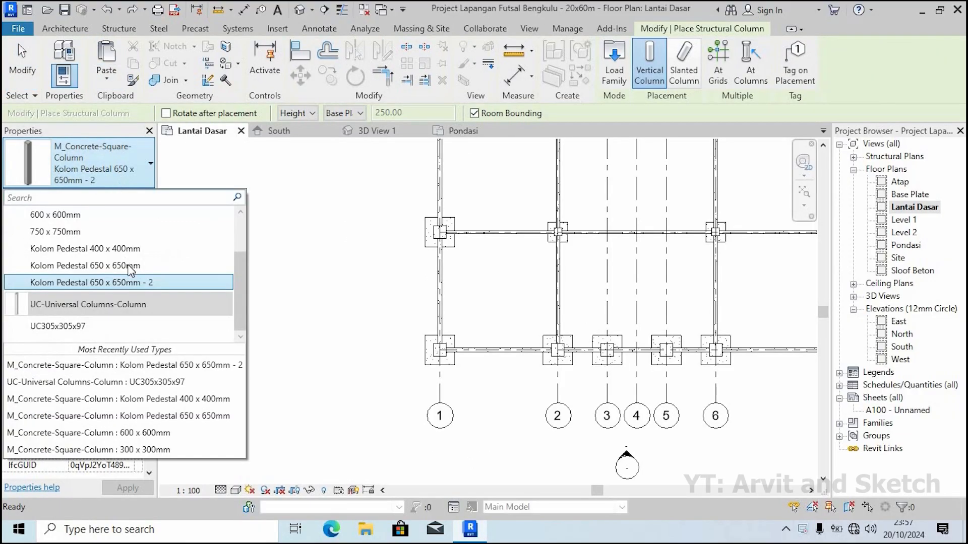
pyautogui.click(132, 282)
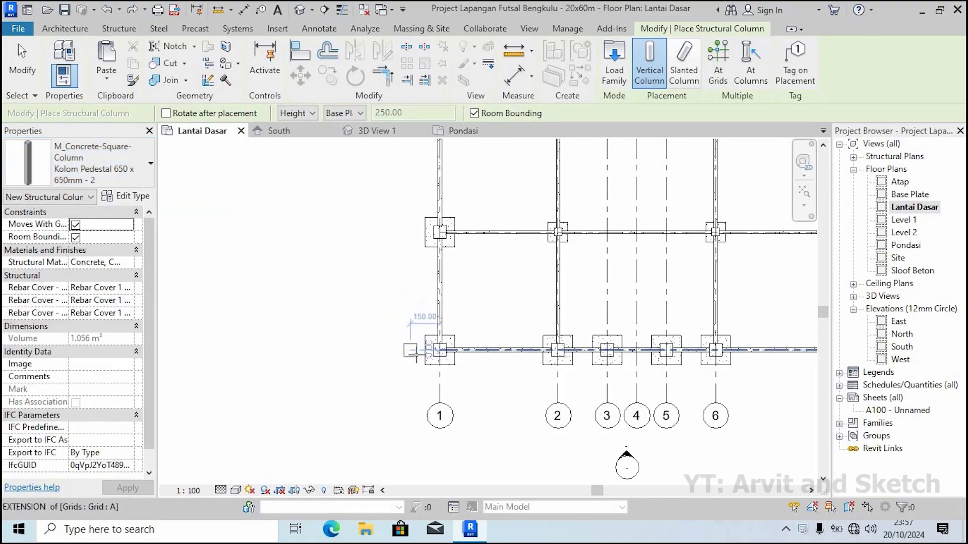
pyautogui.scroll(2, 428, 349)
pyautogui.click(456, 347)
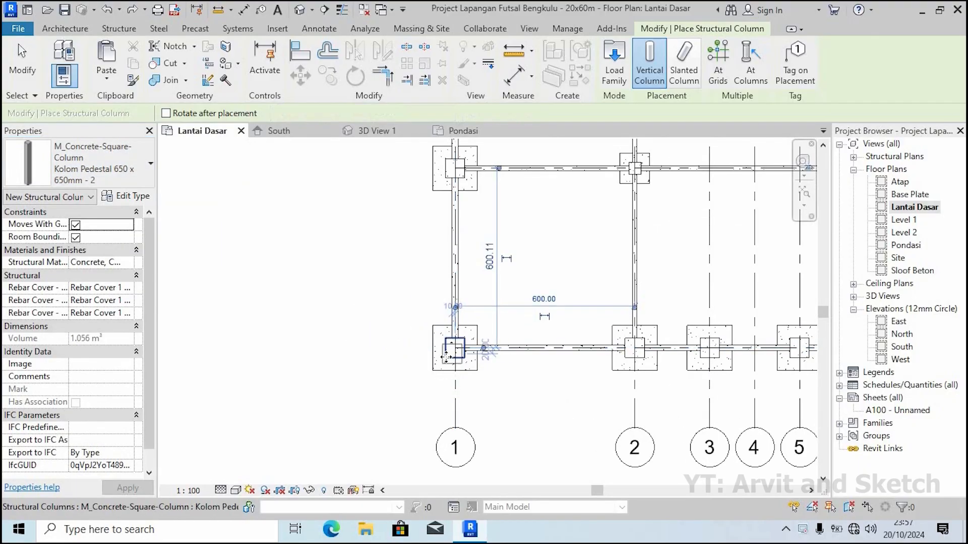
pyautogui.scroll(-2, 456, 348)
pyautogui.click(455, 241)
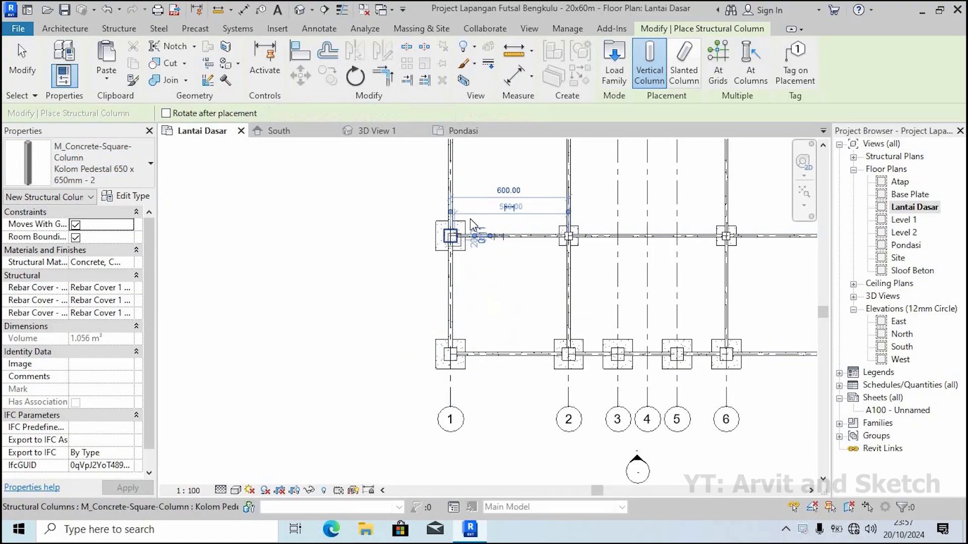
# Add Kolom Pedestal 650 x 650mm - 2 columns on grid 1 at grids C, D and E
pyautogui.scroll(-1, 466, 252)
pyautogui.moveTo(491, 347); pyautogui.dragTo(491, 483, button='middle')
pyautogui.scroll(1, 457, 297)
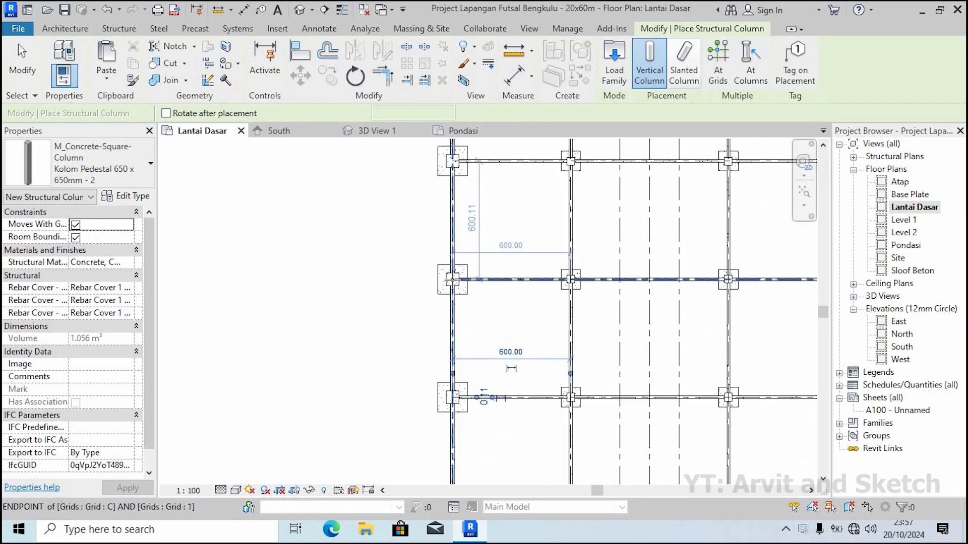
pyautogui.moveTo(471, 263); pyautogui.dragTo(470, 382, button='middle')
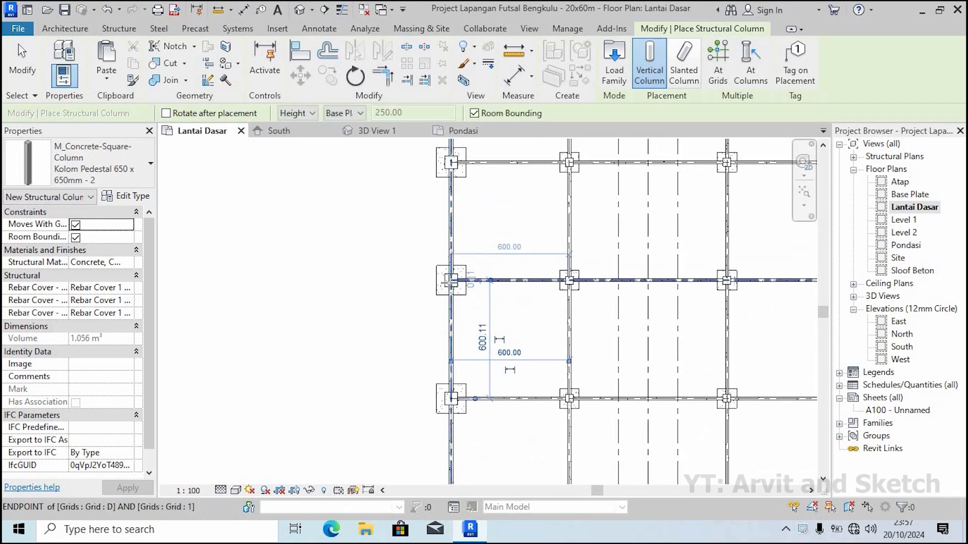
pyautogui.moveTo(462, 217); pyautogui.dragTo(458, 341, button='middle')
pyautogui.click(452, 285)
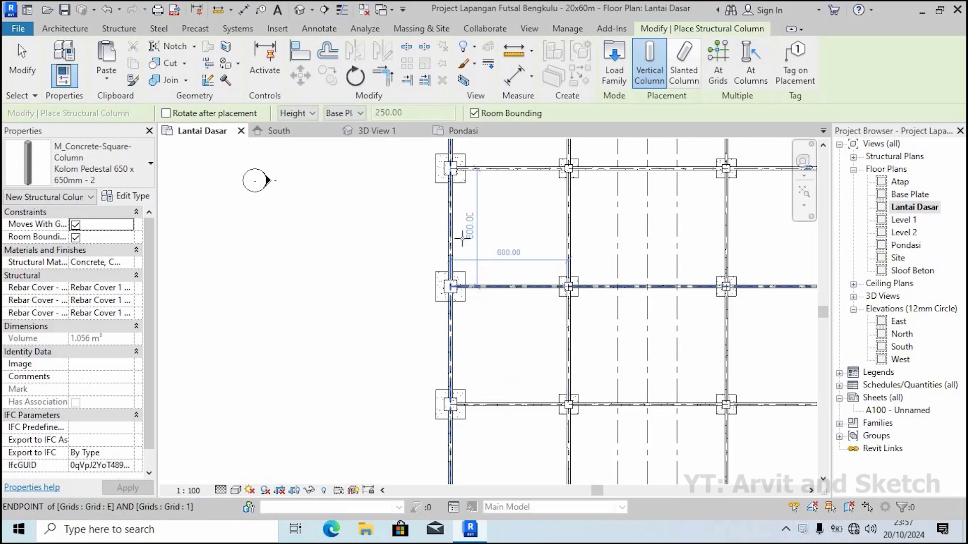
# Continue the 650 x 650 mm pedestal columns up grid 1, from grid F to grid J
pyautogui.moveTo(464, 233); pyautogui.dragTo(471, 353, button='middle')
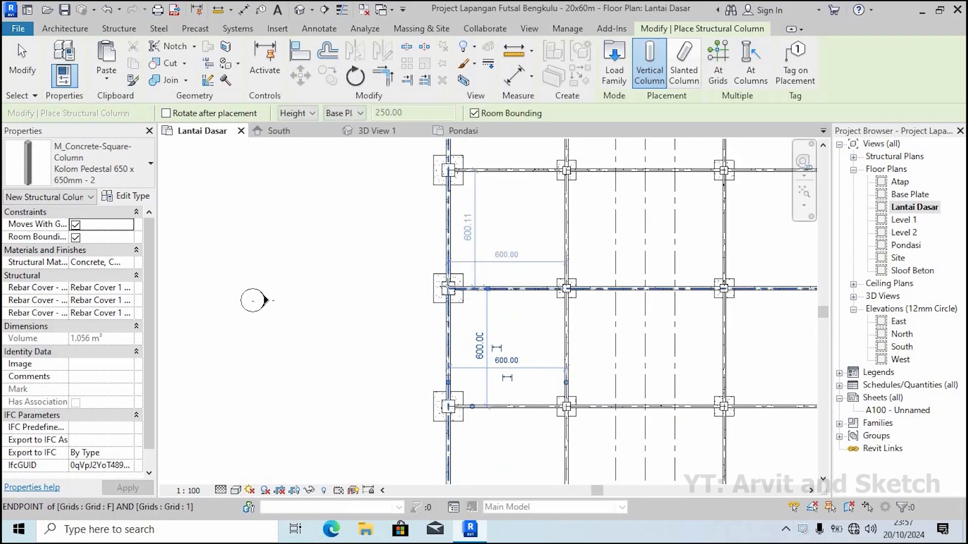
pyautogui.click(448, 288)
pyautogui.moveTo(457, 244); pyautogui.dragTo(444, 338, button='middle')
pyautogui.click(456, 275)
pyautogui.click(429, 284)
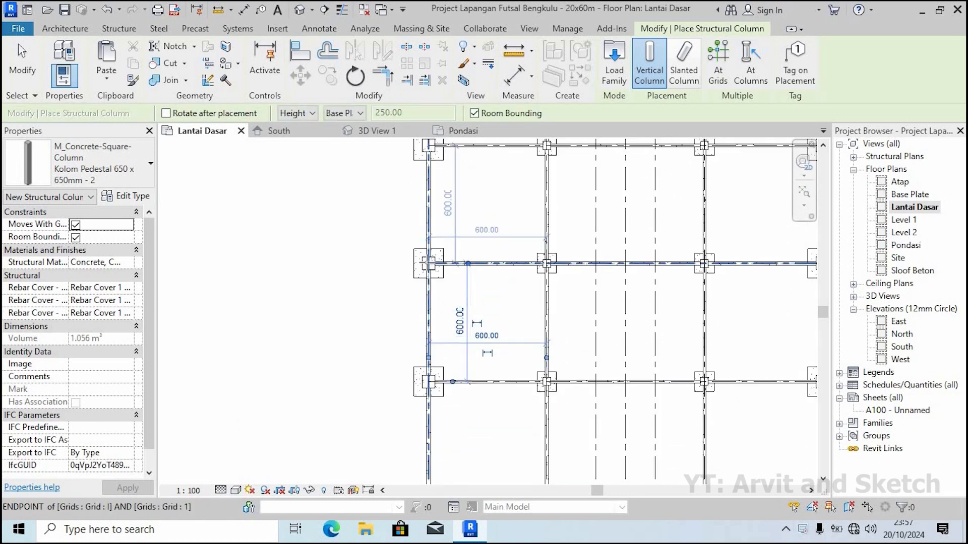
pyautogui.click(452, 231)
pyautogui.moveTo(443, 294); pyautogui.dragTo(415, 378, button='middle')
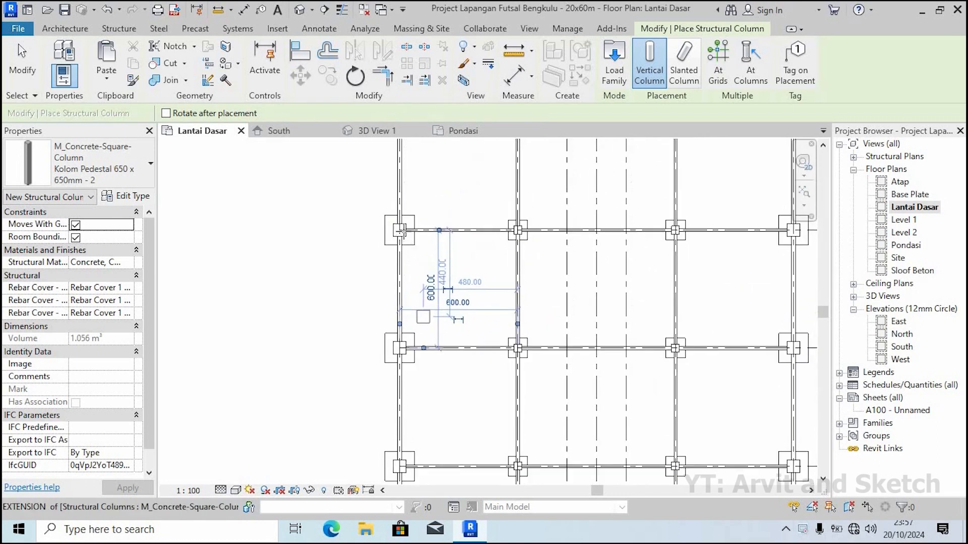
pyautogui.click(418, 208)
# Place 650 x 650 mm pedestal columns along grid K, from grid 1 across to grid 7
pyautogui.moveTo(417, 266); pyautogui.dragTo(394, 404, button='middle')
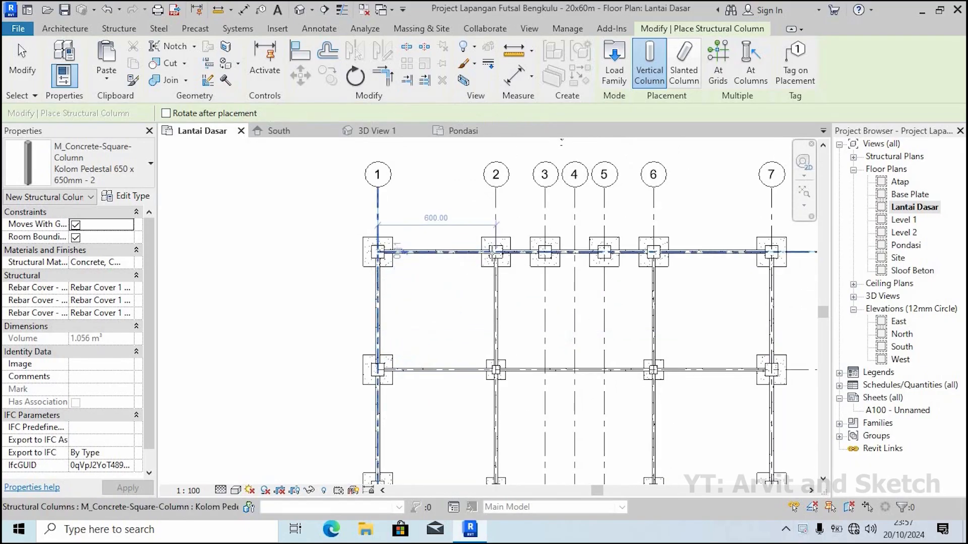
pyautogui.click(492, 252)
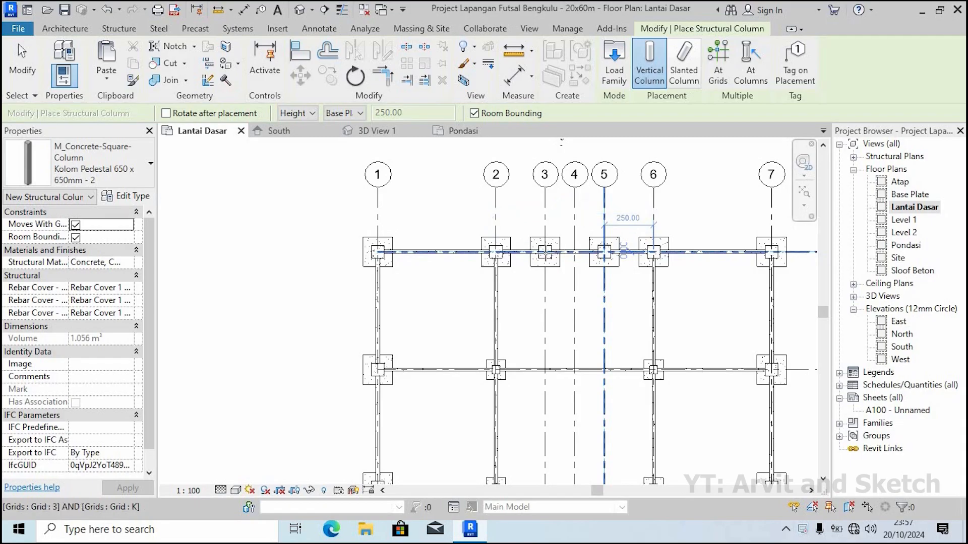
pyautogui.click(545, 252)
pyautogui.moveTo(572, 273); pyautogui.dragTo(394, 283, button='middle')
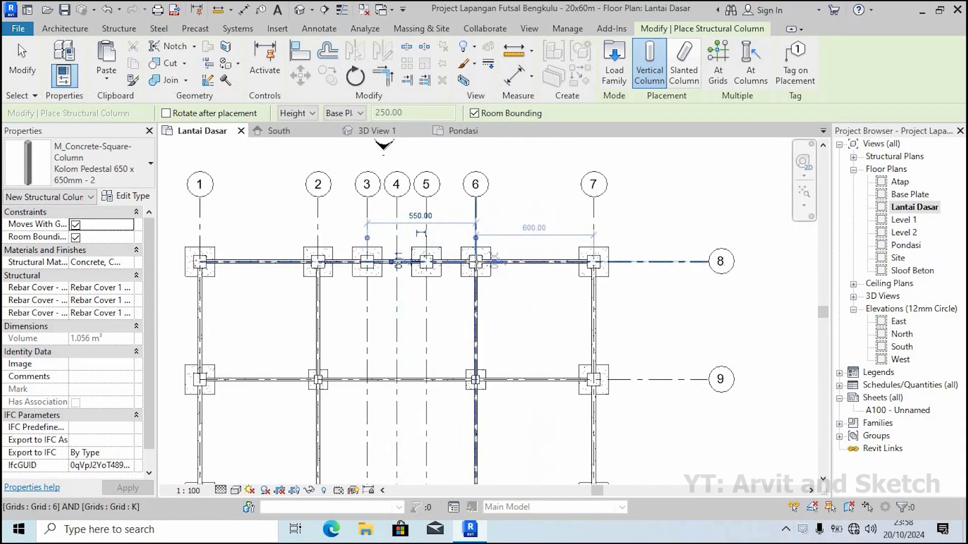
pyautogui.click(476, 262)
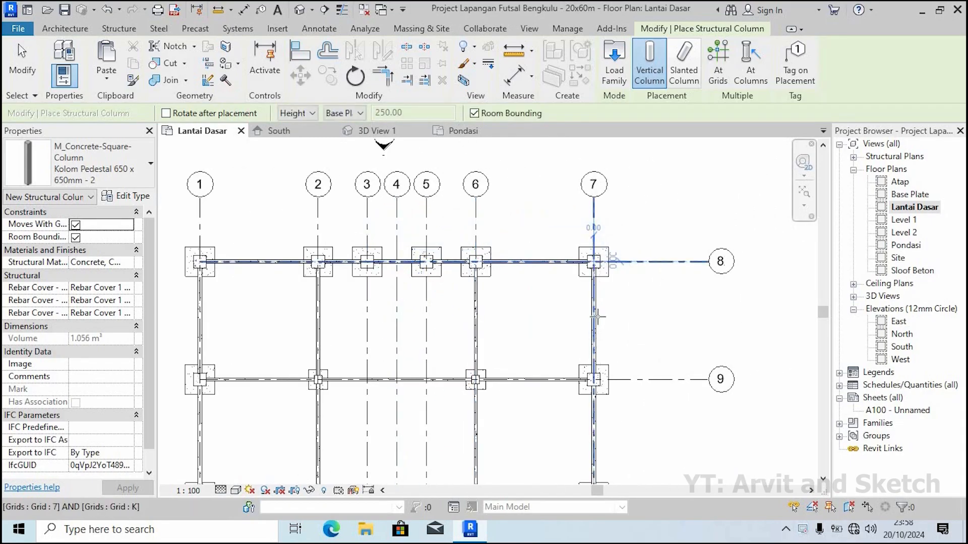
# Place 650 x 650 mm pedestal columns down grid 7, starting at grid 9
pyautogui.moveTo(595, 309); pyautogui.dragTo(569, 203, button='middle')
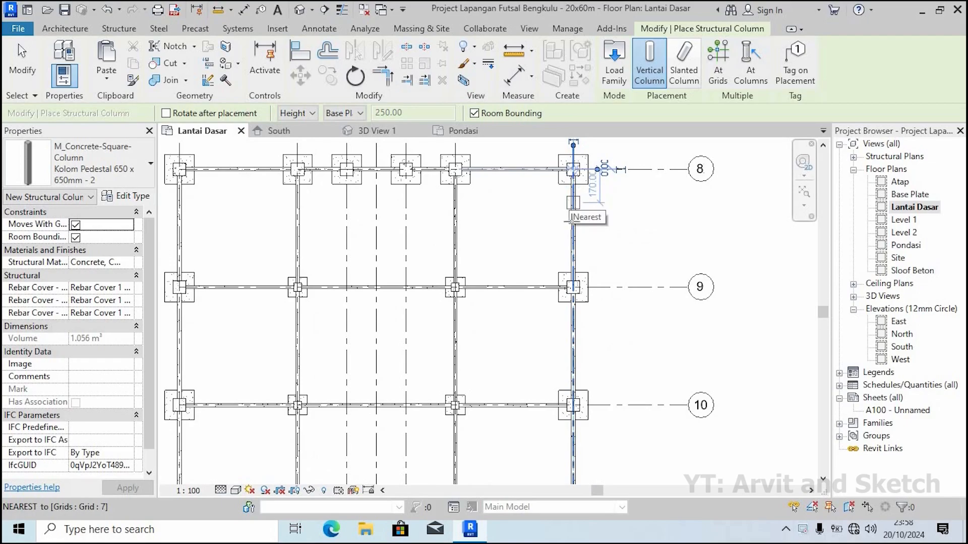
pyautogui.moveTo(573, 288); pyautogui.dragTo(519, 254, button='middle')
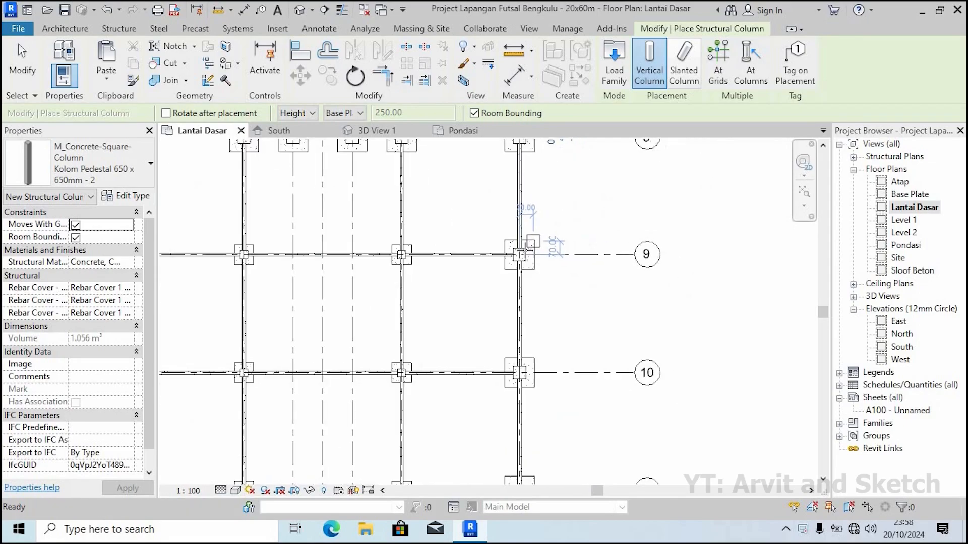
pyautogui.click(531, 328)
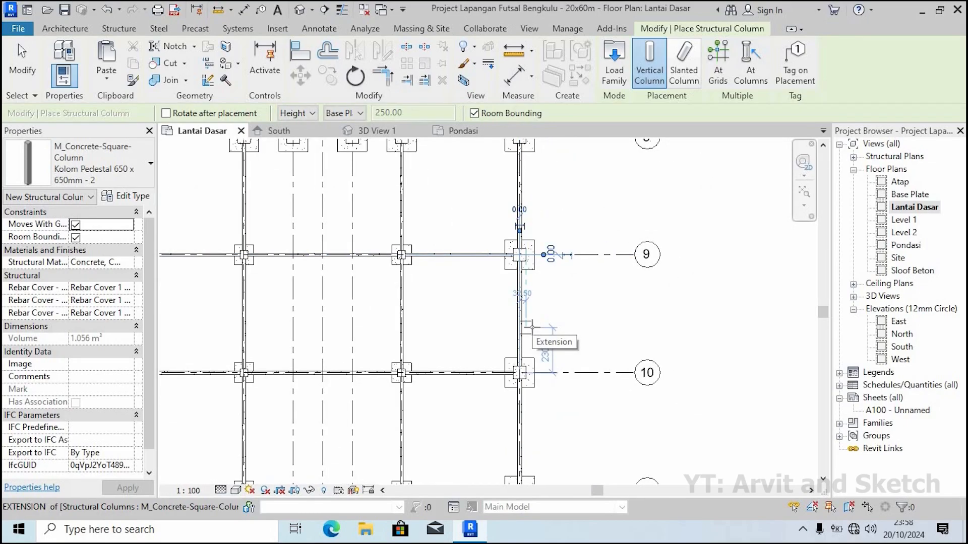
# Place Kolom Pedestal 650 x 650mm - 2 columns along grid line 7 at grids 10 through 14
pyautogui.moveTo(540, 302); pyautogui.dragTo(525, 210, button='middle')
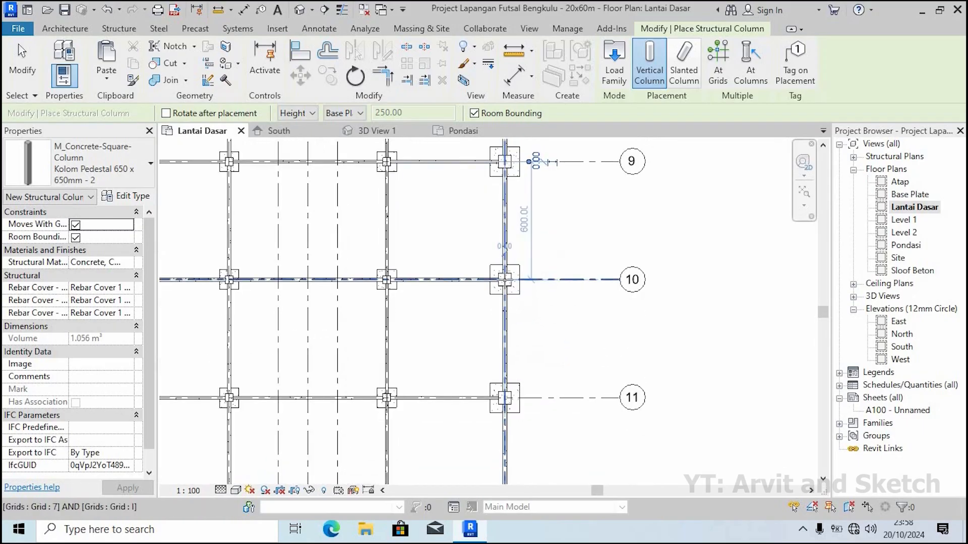
pyautogui.click(506, 397)
pyautogui.moveTo(506, 396); pyautogui.dragTo(495, 177, button='middle')
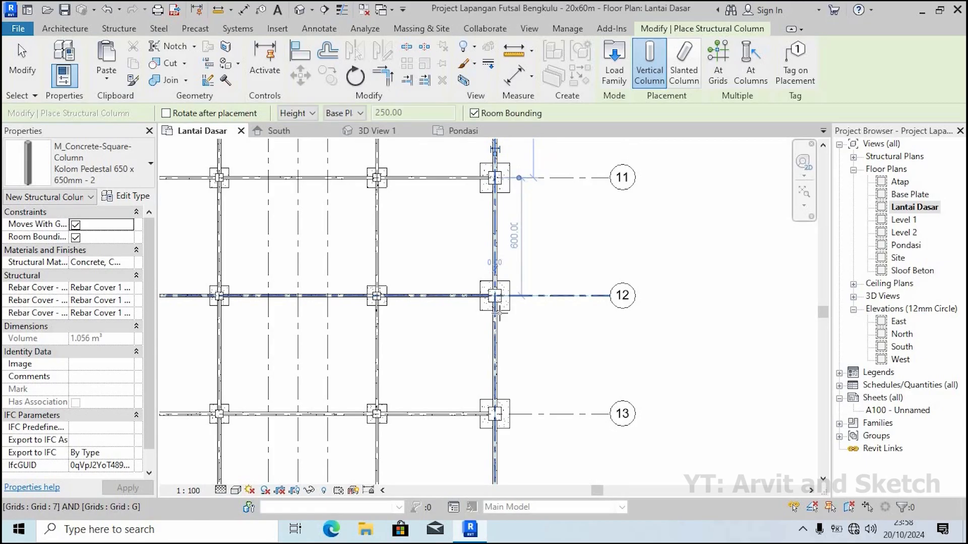
pyautogui.click(495, 414)
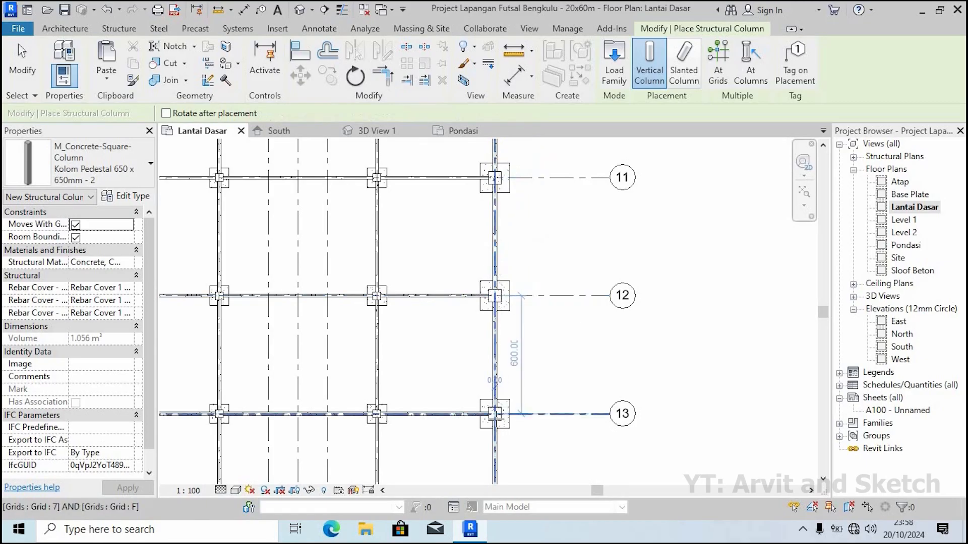
pyautogui.moveTo(496, 431); pyautogui.dragTo(512, 205, button='middle')
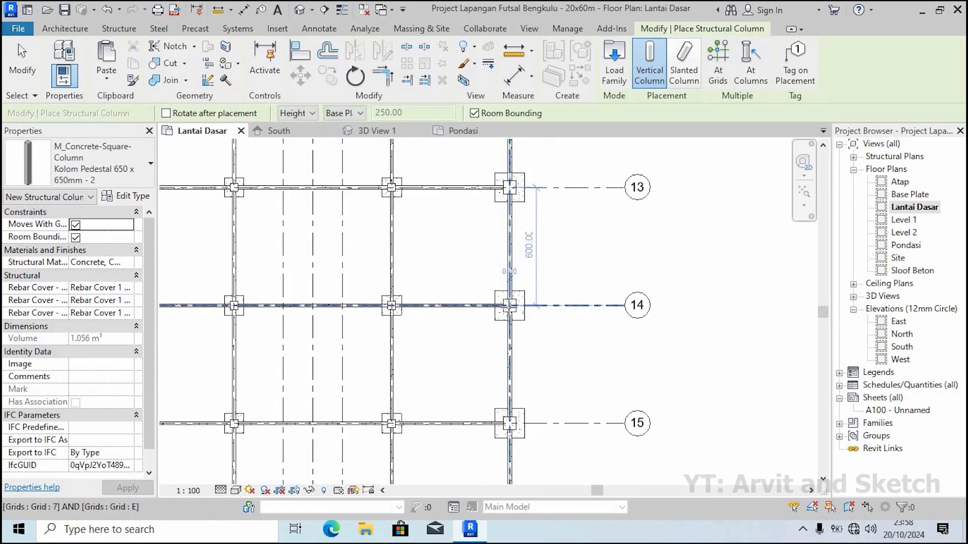
pyautogui.click(509, 305)
pyautogui.scroll(-1, 510, 305)
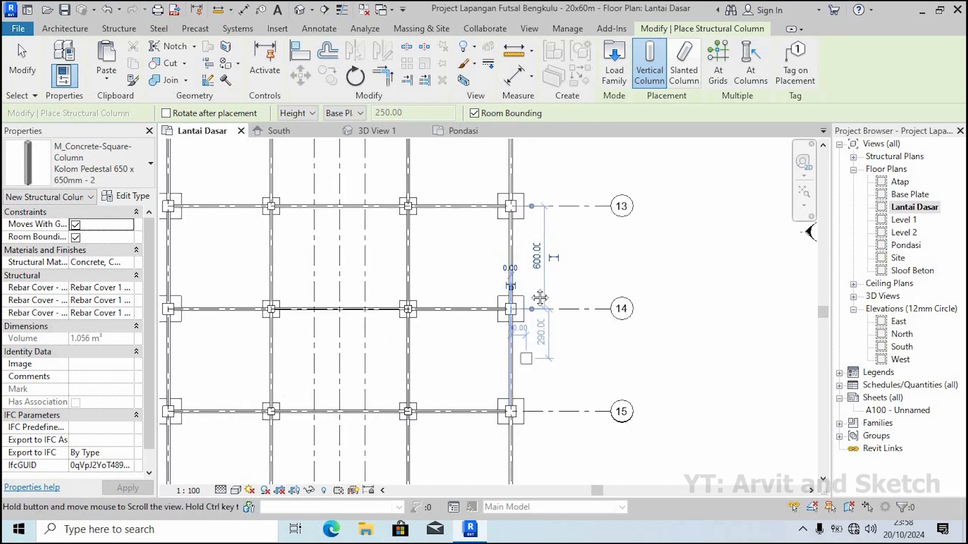
# Place Kolom Pedestal 650 x 650mm - 2 columns along grid line 7 at grids 15 through 18
pyautogui.moveTo(513, 409); pyautogui.dragTo(513, 341, button='middle')
pyautogui.click(513, 340)
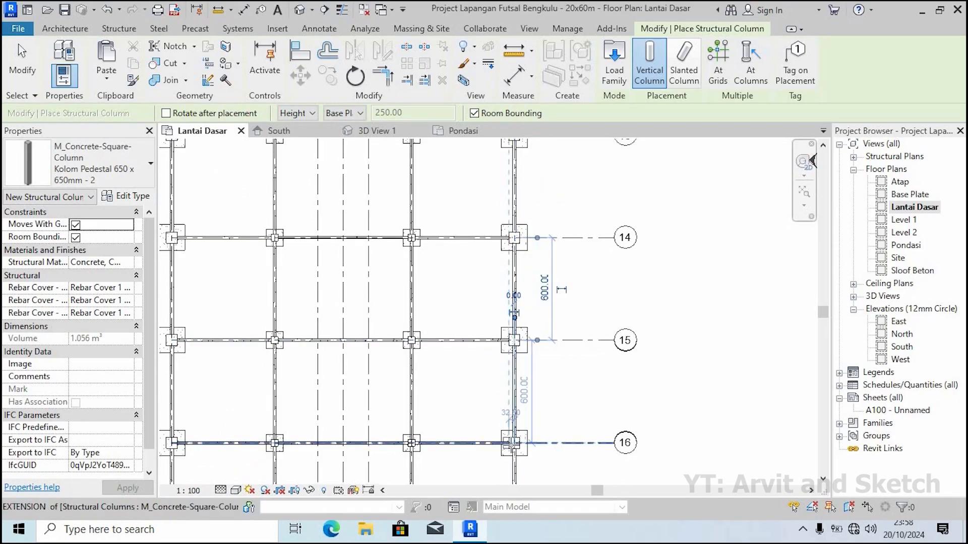
pyautogui.click(514, 442)
pyautogui.moveTo(514, 443); pyautogui.dragTo(520, 236, button='middle')
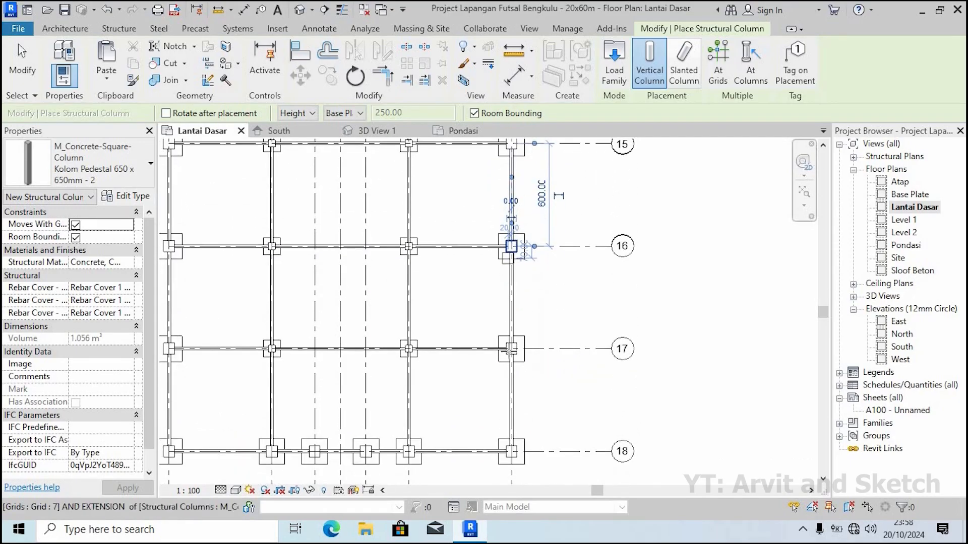
pyautogui.click(512, 349)
pyautogui.click(512, 452)
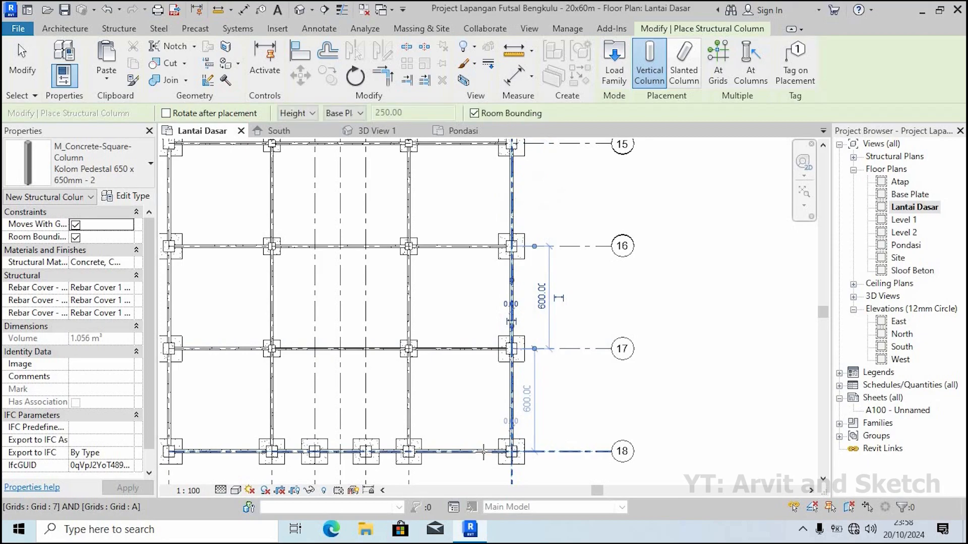
# Place Kolom Pedestal 650 x 650mm - 2 columns along grid line 18 at grids 6, 5, 3 and 2, and end column placement
pyautogui.moveTo(511, 452); pyautogui.dragTo(697, 397, button='middle')
pyautogui.click(595, 398)
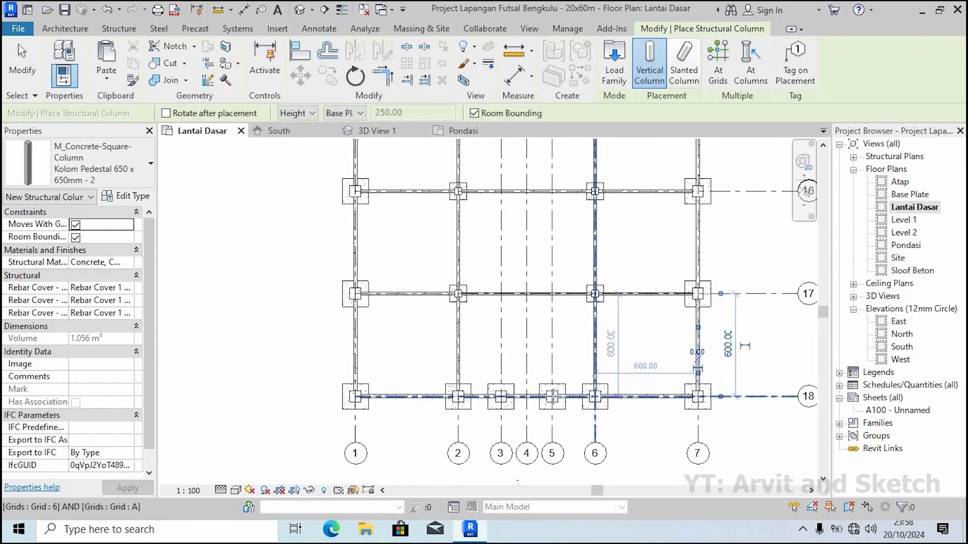
pyautogui.click(552, 398)
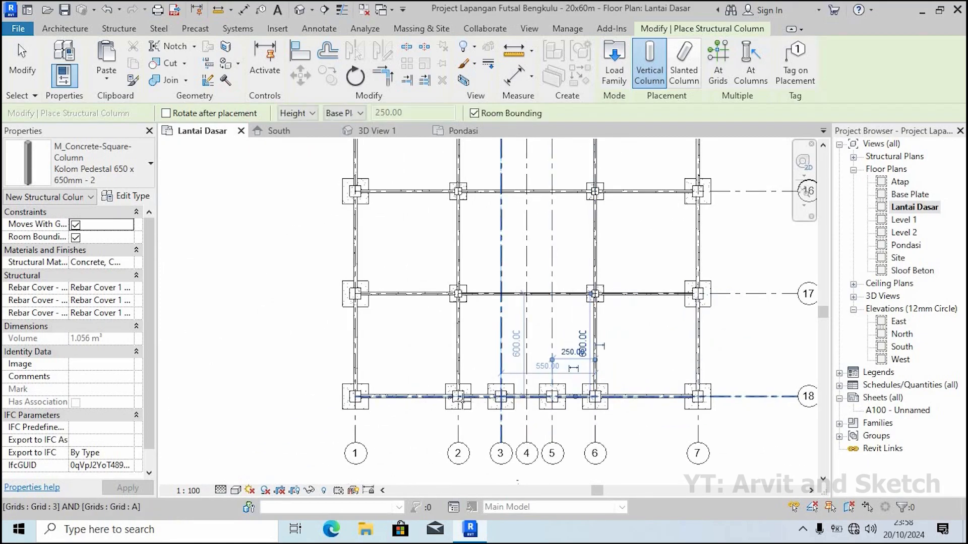
pyautogui.click(459, 398)
pyautogui.click(458, 398)
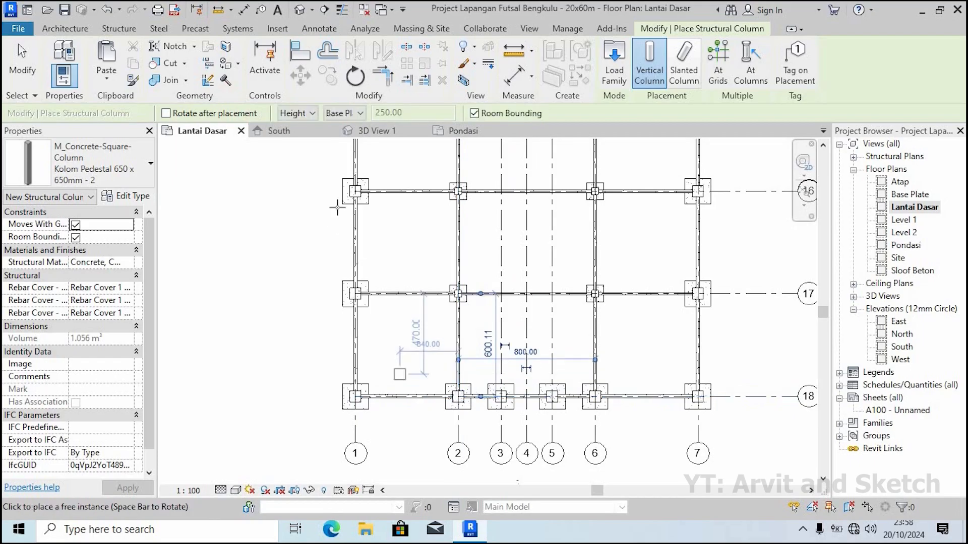
pyautogui.press('Escape')
pyautogui.press('Escape')
# Examine the placed pedestal columns from several angles in 3D View 1
pyautogui.click(377, 131)
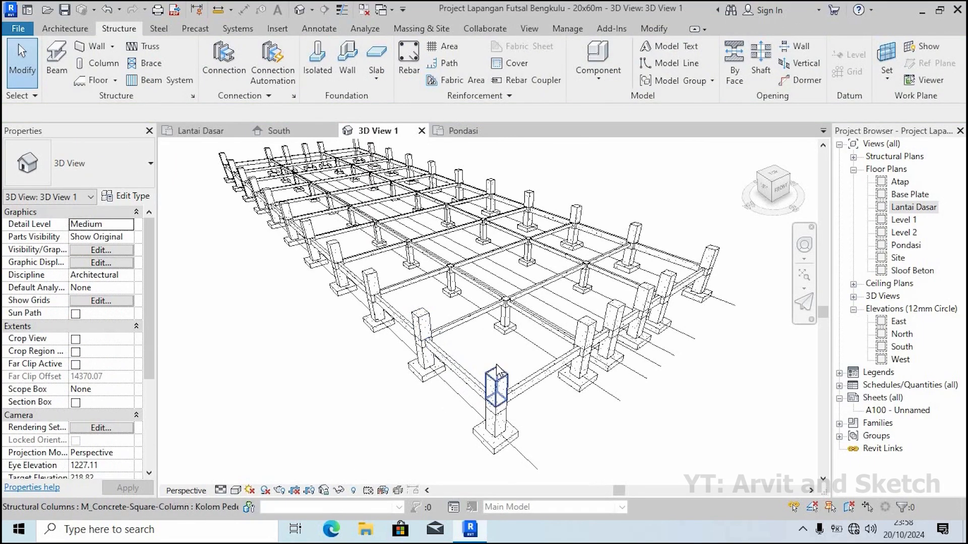
pyautogui.scroll(-2, 497, 371)
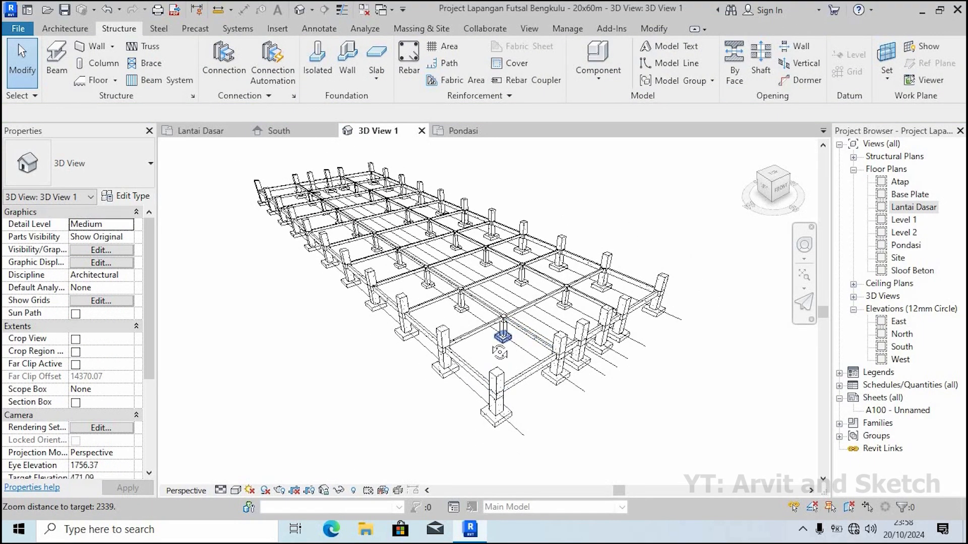
pyautogui.keyDown('shift'); pyautogui.moveTo(499, 353); pyautogui.dragTo(602, 331, button='middle'); pyautogui.keyUp('shift')
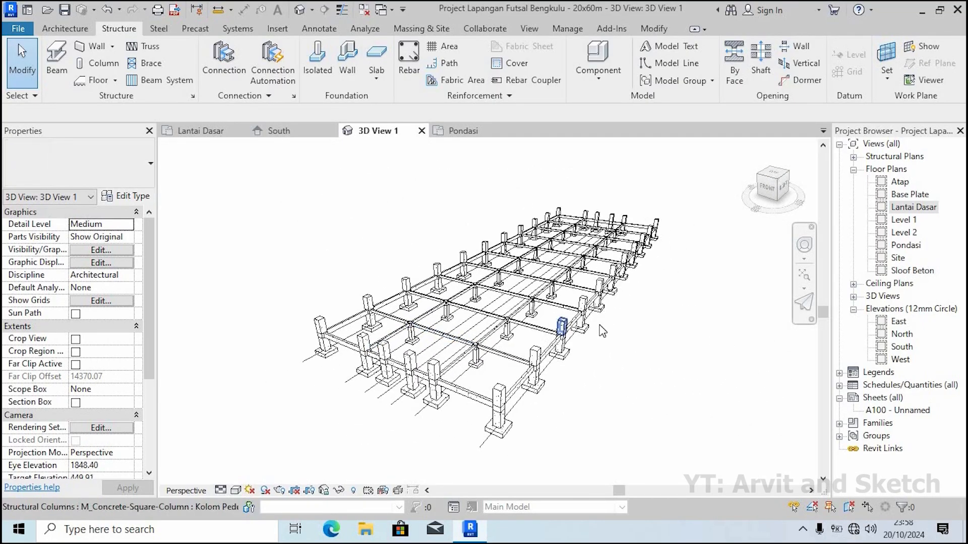
pyautogui.scroll(5, 605, 328)
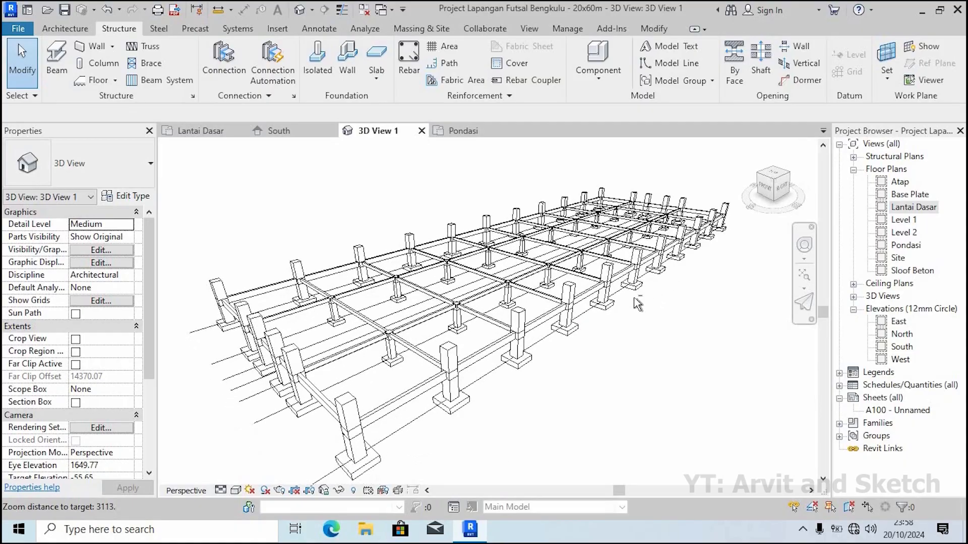
pyautogui.keyDown('shift'); pyautogui.moveTo(636, 302); pyautogui.dragTo(586, 321, button='middle'); pyautogui.keyUp('shift')
pyautogui.scroll(-1, 629, 315)
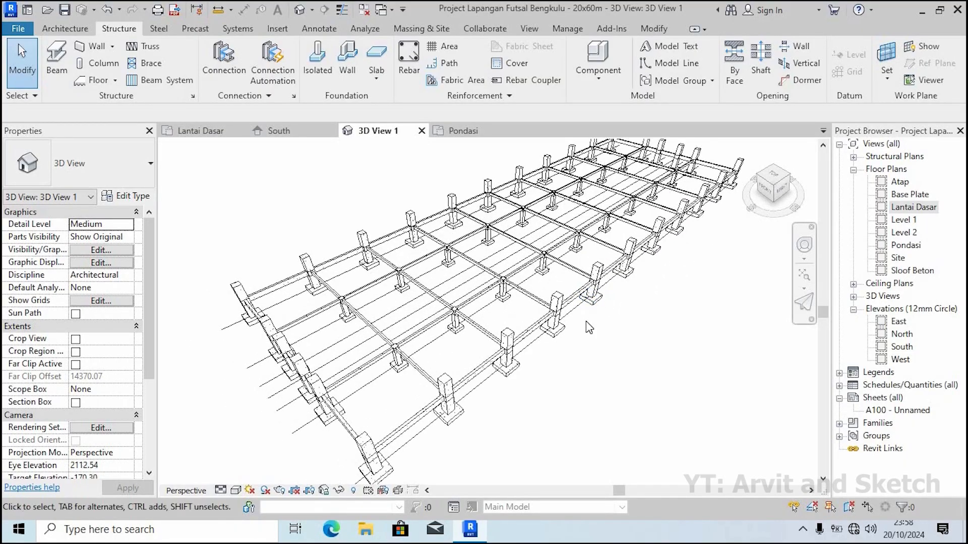
pyautogui.scroll(-1, 586, 321)
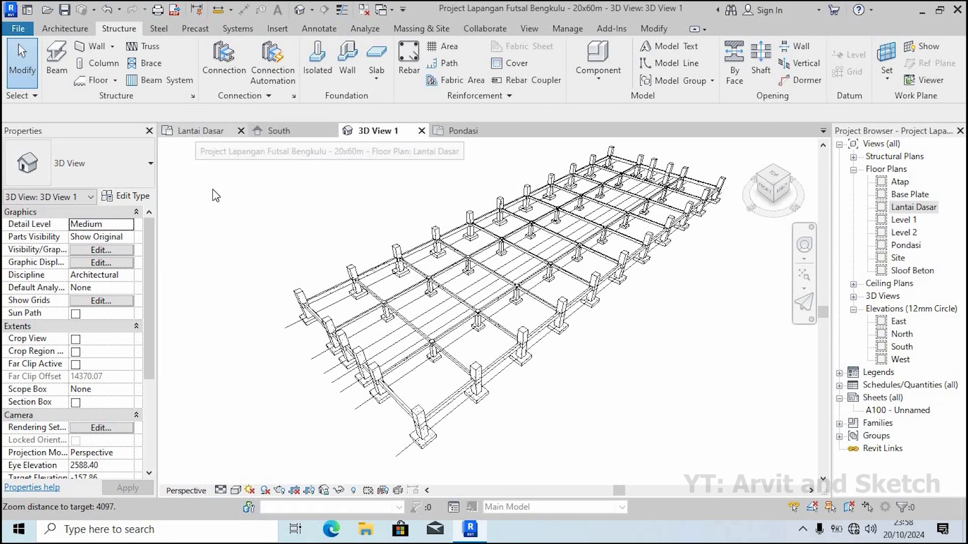
# Open the Base Plate floor plan and start a structural column with the UC-Universal Columns type UC305x305x97
pyautogui.click(199, 132)
pyautogui.click(805, 193)
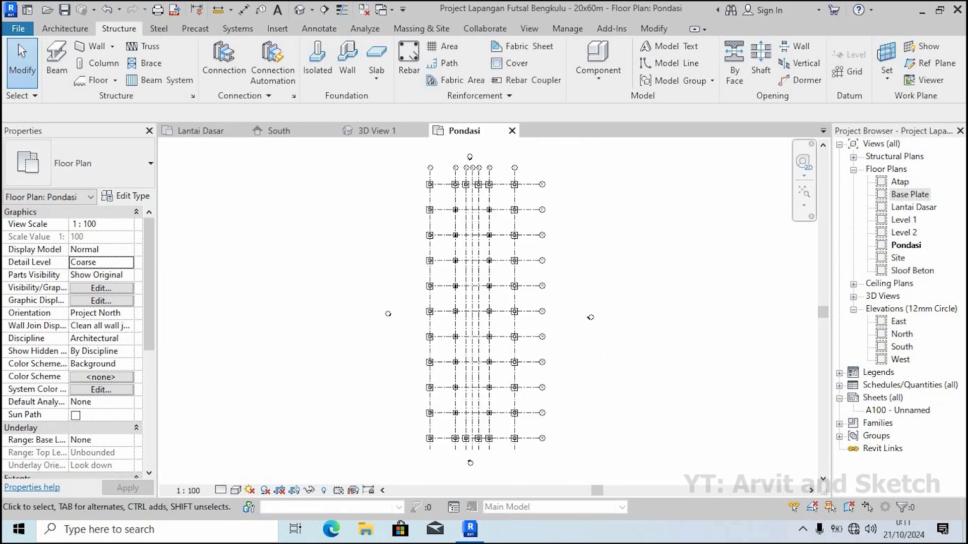
pyautogui.doubleClick(911, 196)
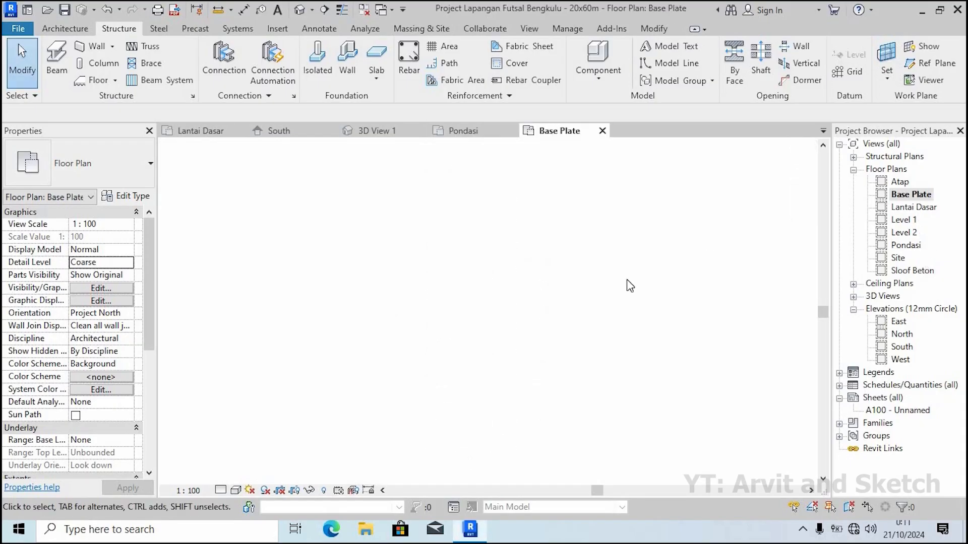
pyautogui.click(102, 64)
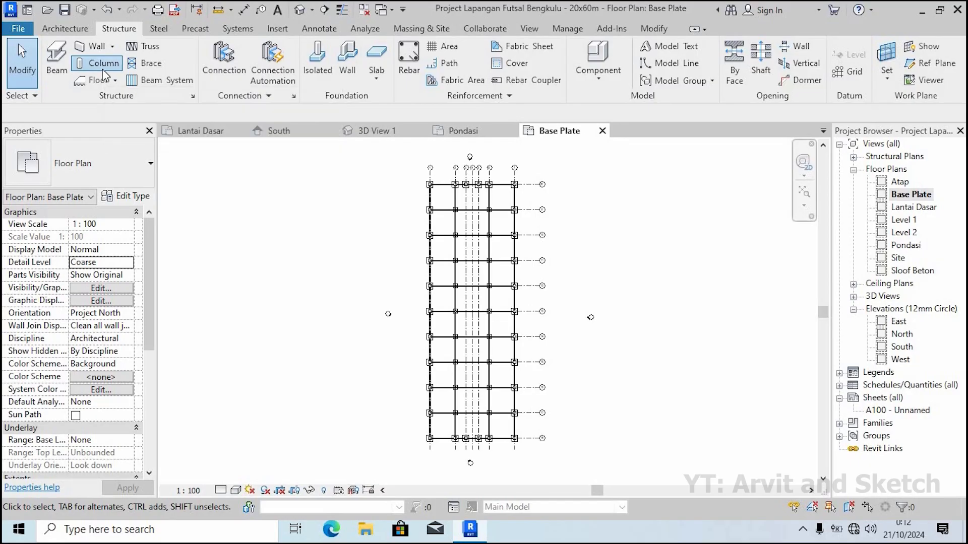
pyautogui.click(83, 165)
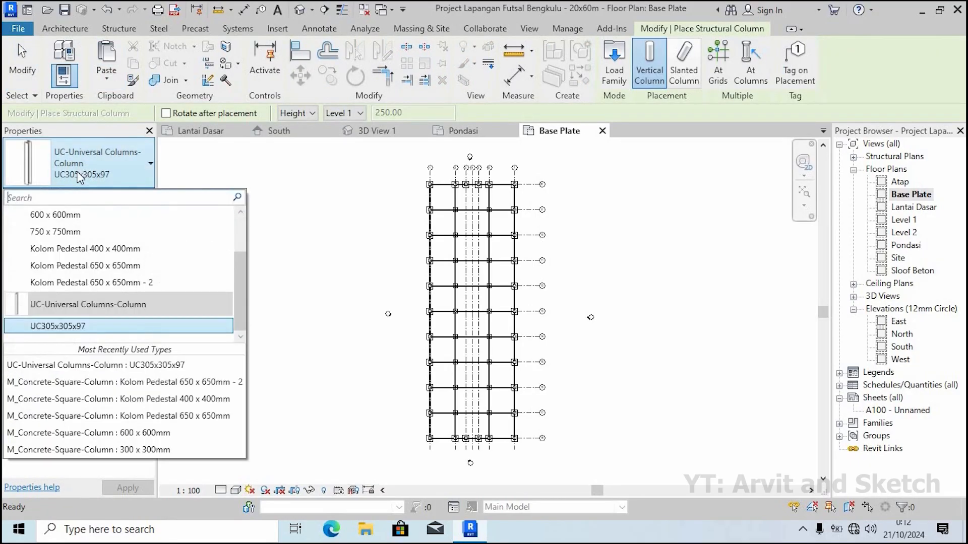
pyautogui.click(50, 327)
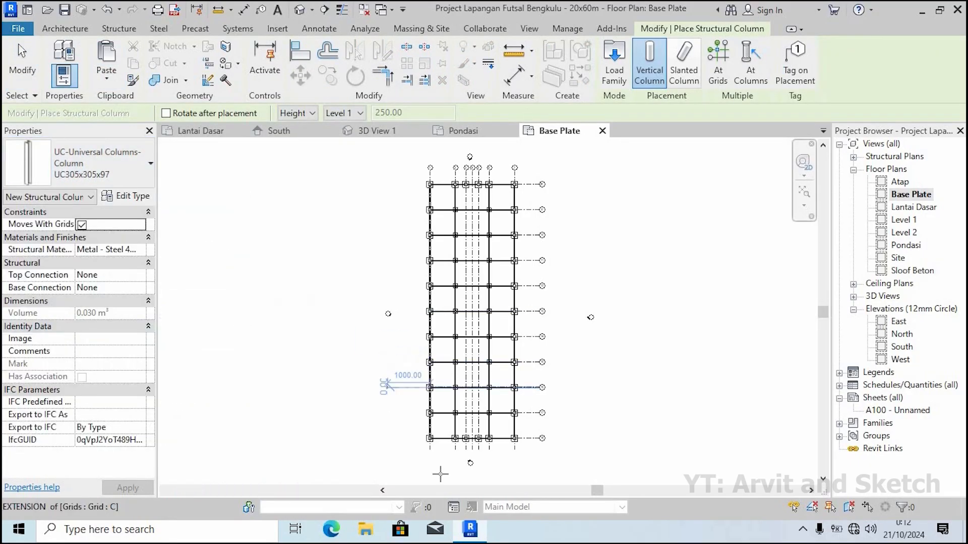
# Place UC305x305x97 steel columns along grid line 18 at grids 1, 2, 3, 5, 6 and 7
pyautogui.scroll(5, 440, 471)
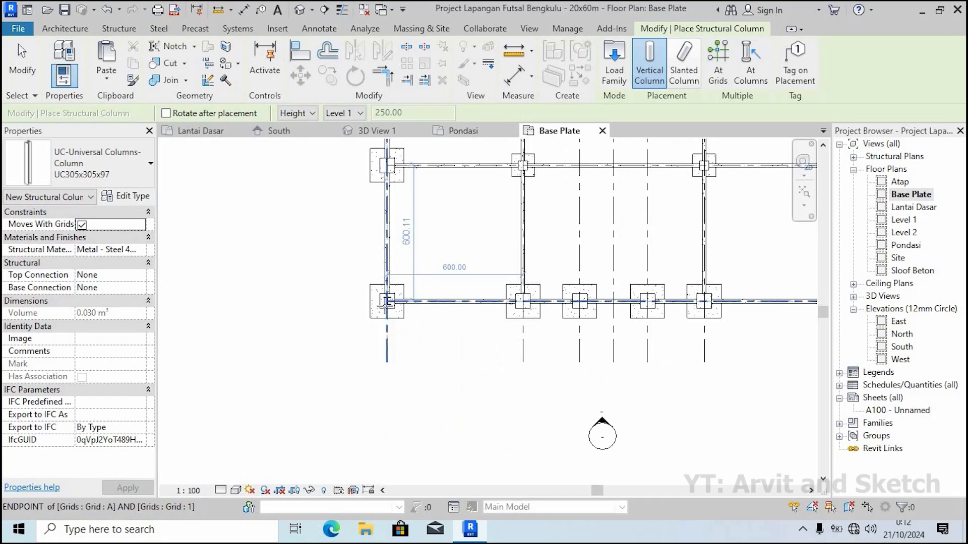
pyautogui.scroll(3, 386, 301)
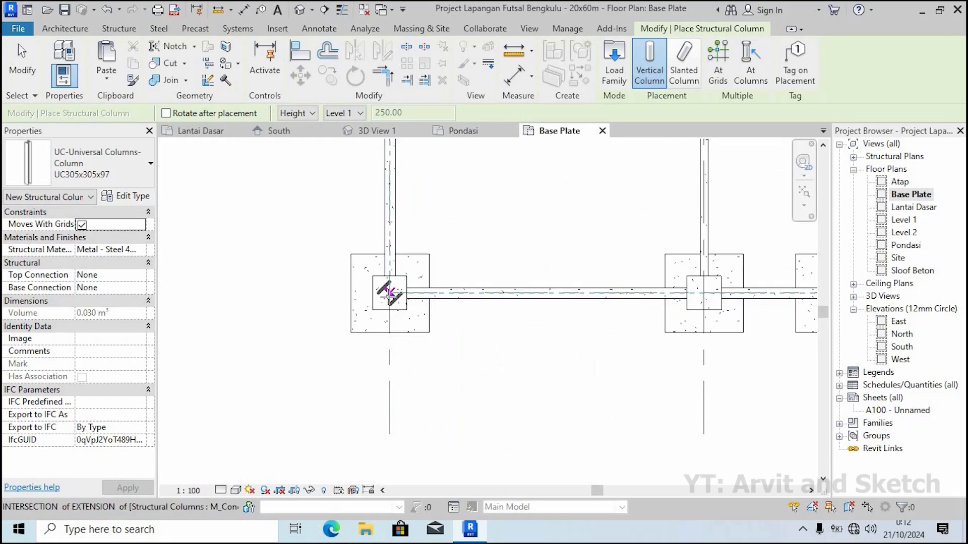
pyautogui.click(386, 293)
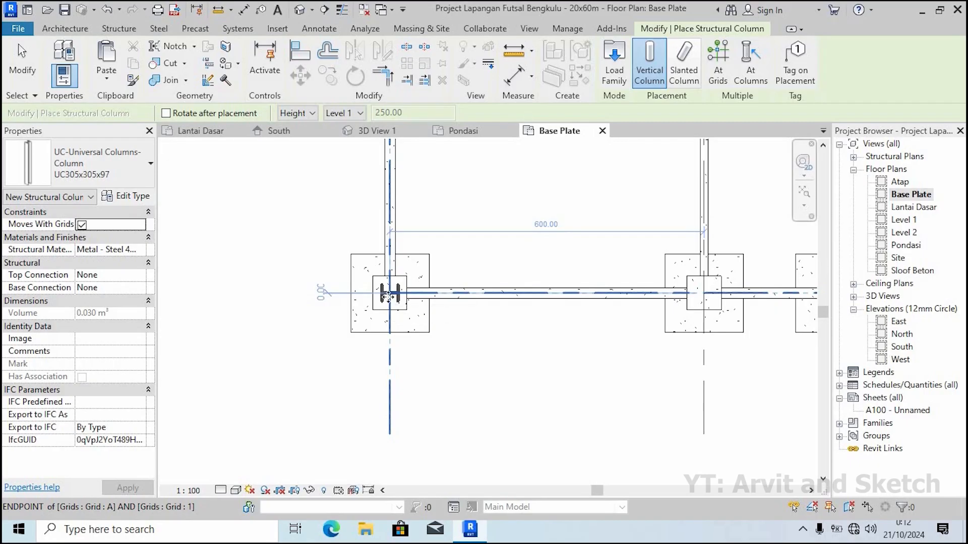
pyautogui.scroll(-2, 496, 328)
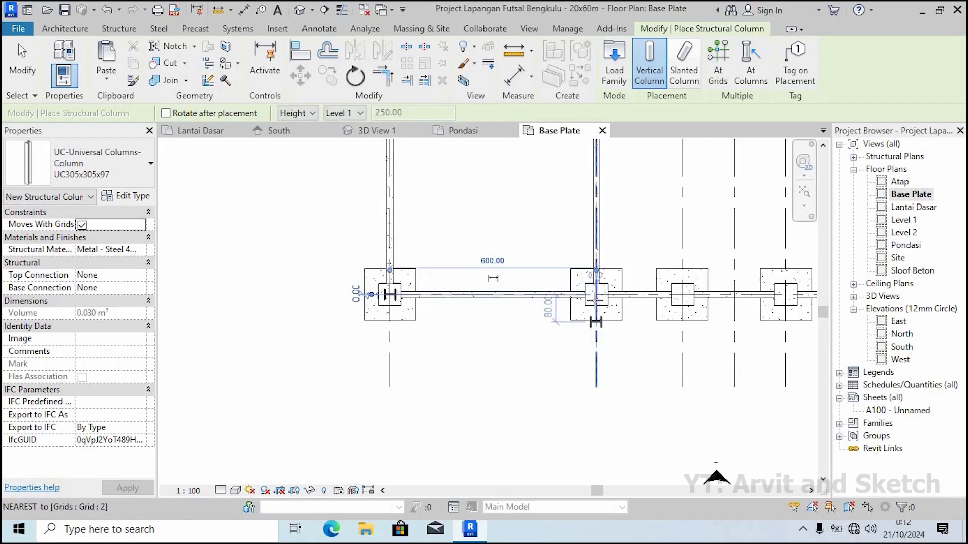
pyautogui.click(624, 341)
pyautogui.moveTo(623, 342); pyautogui.dragTo(420, 358, button='middle')
pyautogui.click(581, 311)
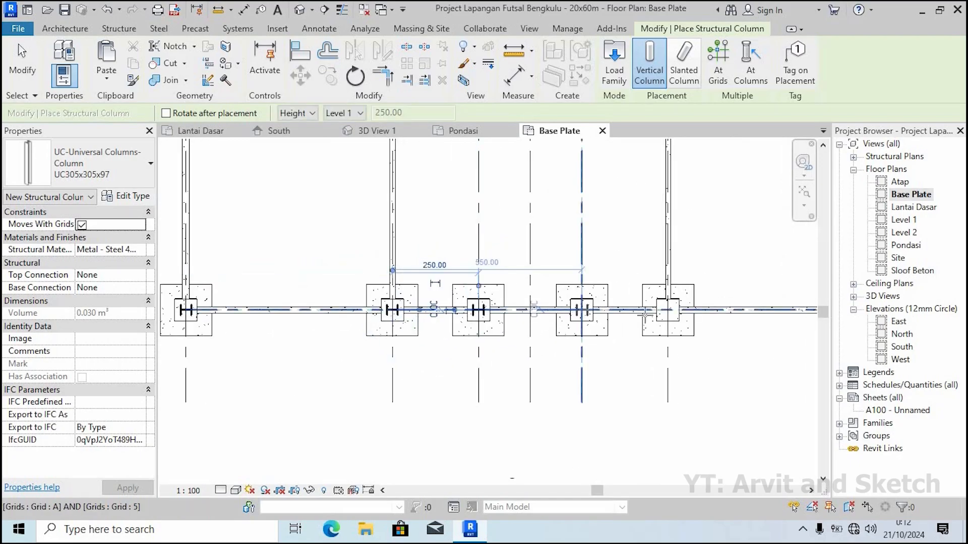
pyautogui.scroll(-1, 497, 353)
pyautogui.moveTo(496, 352); pyautogui.dragTo(305, 360, button='middle')
pyautogui.click(590, 326)
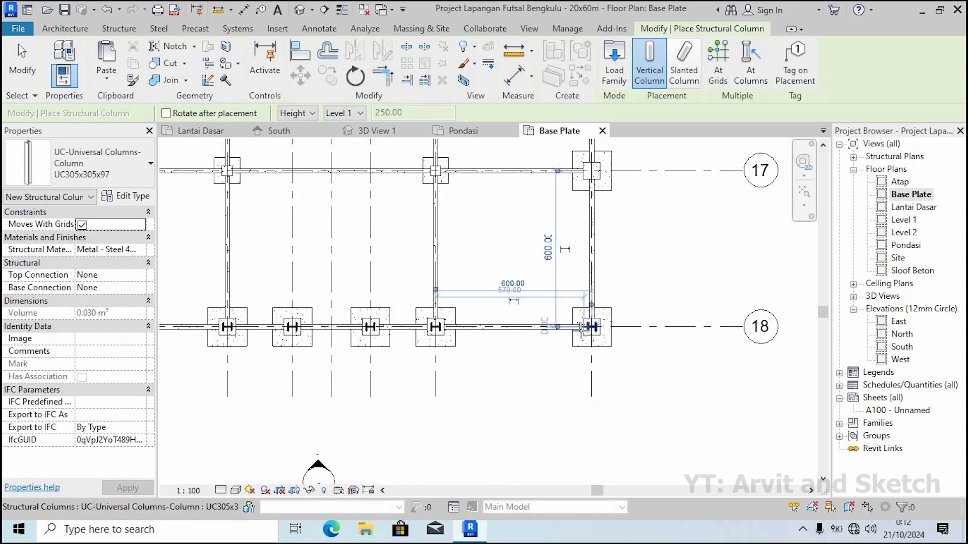
# Place UC305x305x97 steel columns along grid line 7 at grids 17, 16, 15 and 14
pyautogui.moveTo(592, 176); pyautogui.dragTo(487, 337, button='middle')
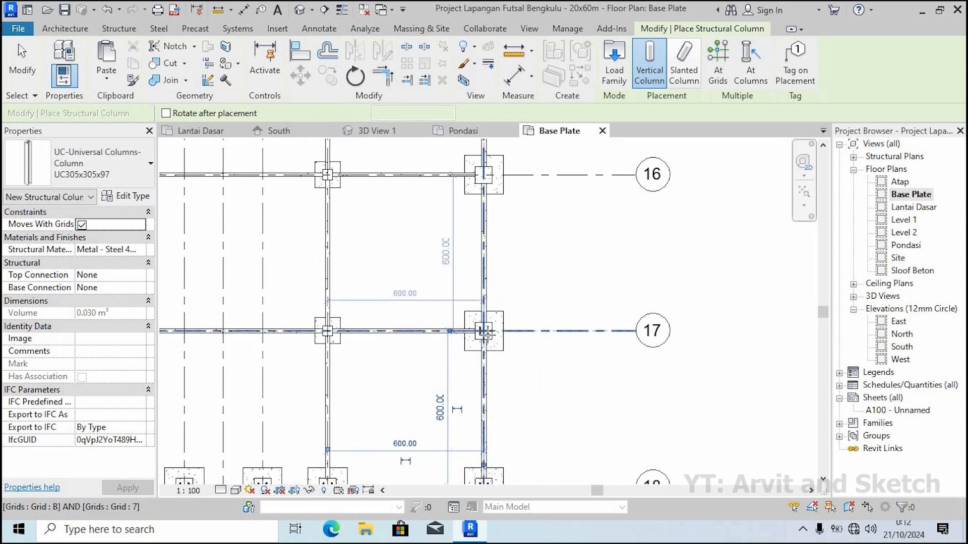
pyautogui.click(484, 331)
pyautogui.moveTo(484, 180); pyautogui.dragTo(490, 328, button='middle')
pyautogui.click(491, 325)
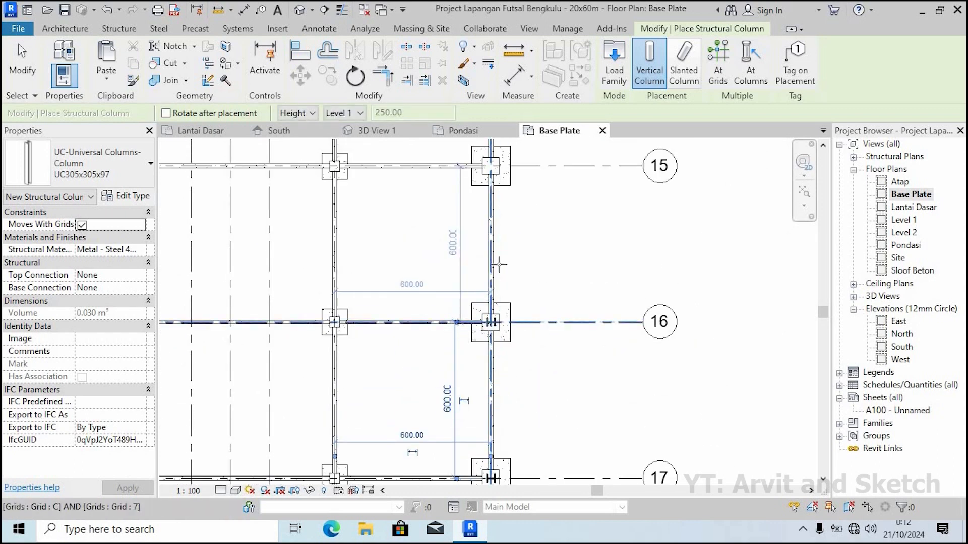
pyautogui.moveTo(495, 126); pyautogui.dragTo(502, 253, button='middle')
pyautogui.click(497, 293)
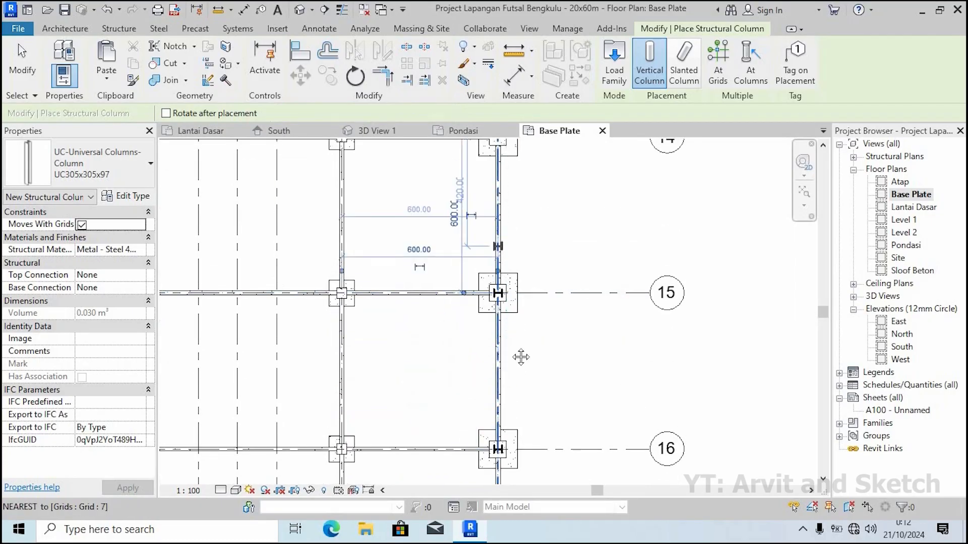
pyautogui.moveTo(499, 142); pyautogui.dragTo(509, 293, button='middle')
pyautogui.click(507, 287)
# Place UC305x305x97 steel columns along grid line 7 at grids 13 through 8
pyautogui.moveTo(509, 132); pyautogui.dragTo(515, 405, button='middle')
pyautogui.click(505, 263)
pyautogui.scroll(-1, 506, 263)
pyautogui.scroll(1, 515, 280)
pyautogui.click(524, 275)
pyautogui.scroll(-1, 524, 275)
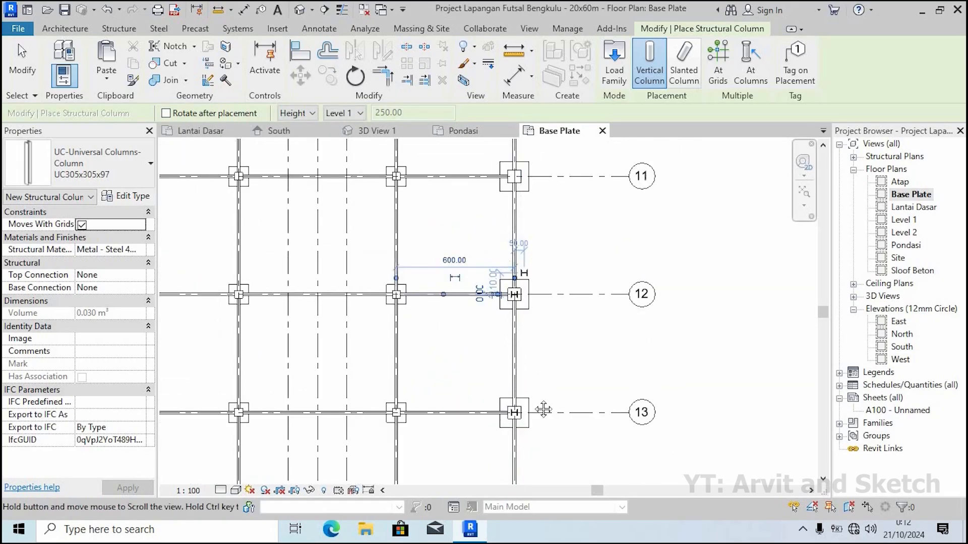
pyautogui.moveTo(521, 172); pyautogui.dragTo(520, 298, button='middle')
pyautogui.scroll(1, 520, 303)
pyautogui.click(521, 303)
pyautogui.moveTo(521, 262); pyautogui.dragTo(522, 411, button='middle')
pyautogui.click(523, 297)
pyautogui.moveTo(528, 145); pyautogui.dragTo(543, 343, button='middle')
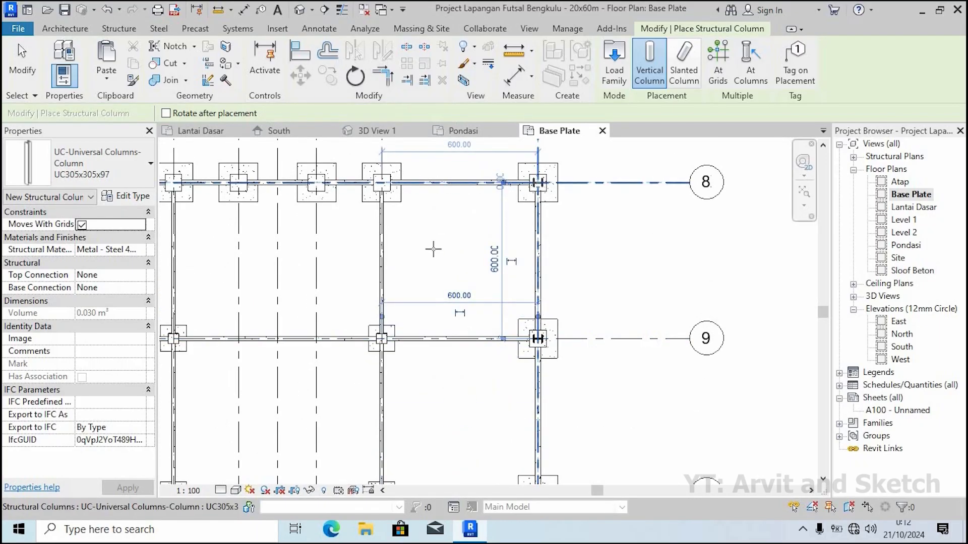
# Place UC305x305x97 steel columns along grid line 8 at grids 6, 5, 3, 2 and 1
pyautogui.moveTo(433, 249); pyautogui.dragTo(518, 287, button='middle')
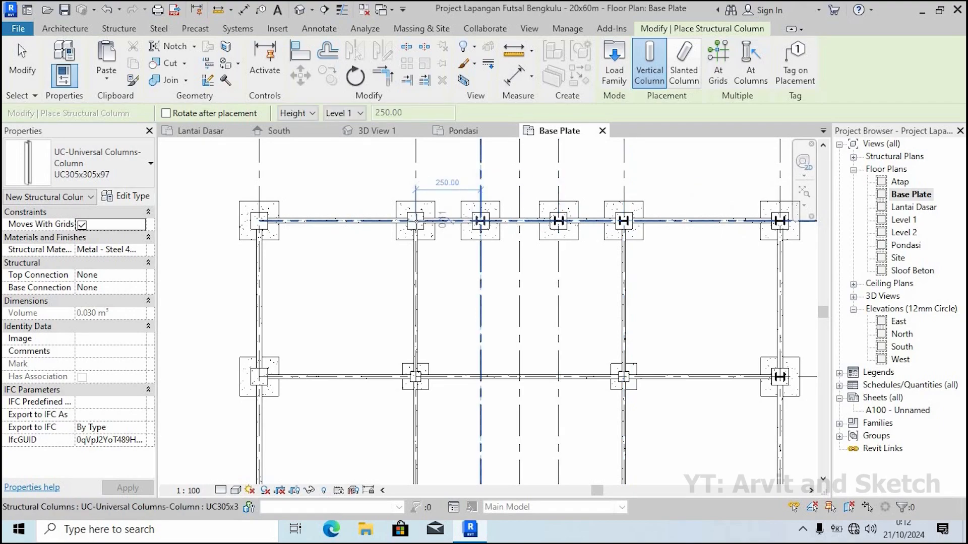
pyautogui.click(480, 220)
pyautogui.click(415, 220)
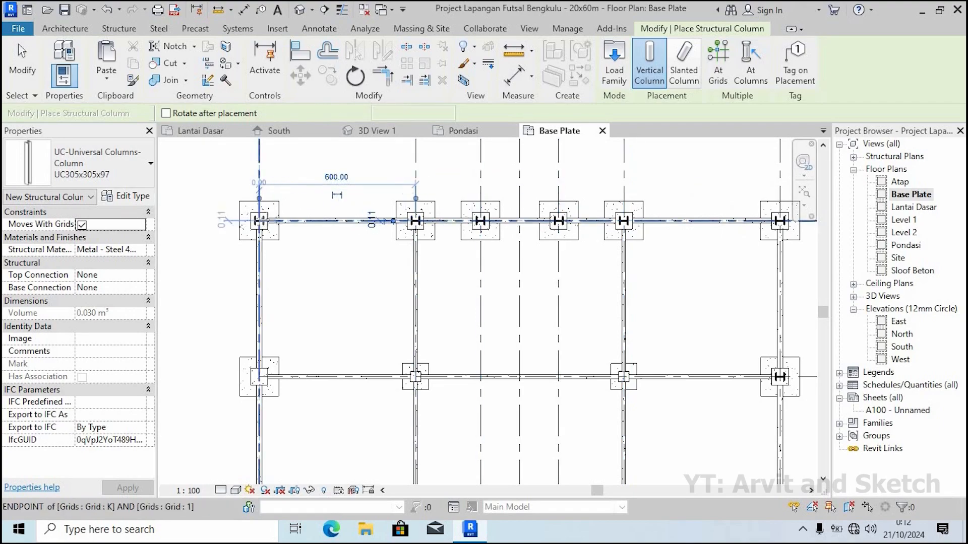
pyautogui.scroll(-2, 374, 222)
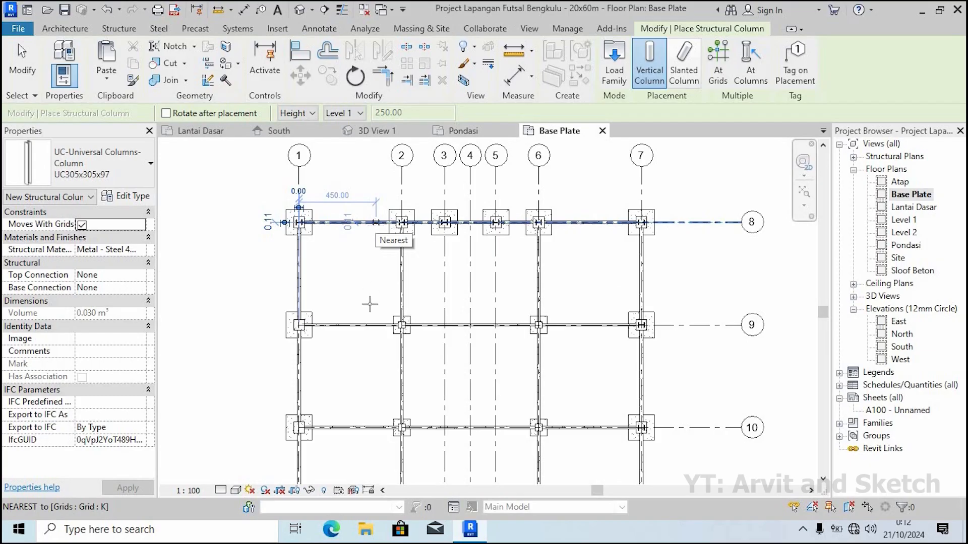
# Place UC305x305x97 steel columns along grid line 1 at grids 9 through 13
pyautogui.scroll(1, 368, 386)
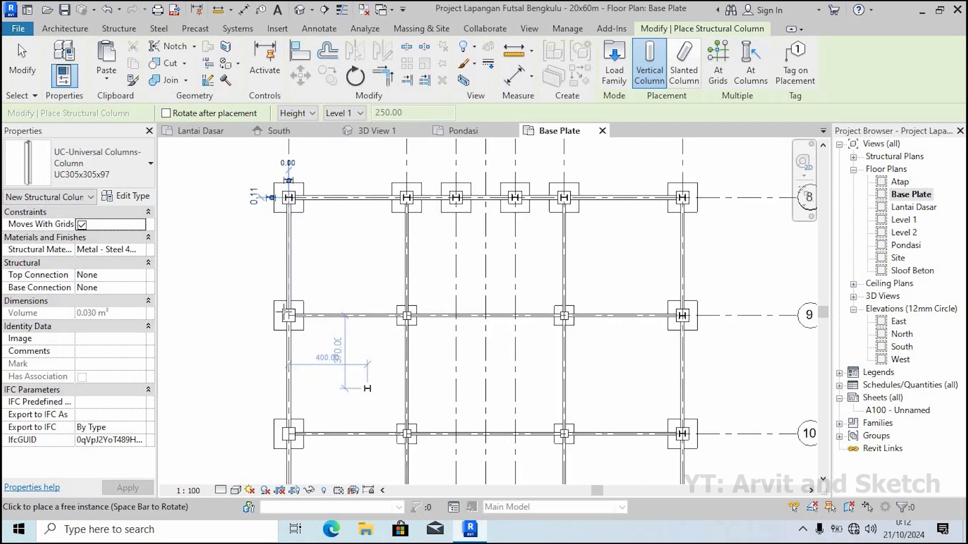
pyautogui.scroll(2, 285, 311)
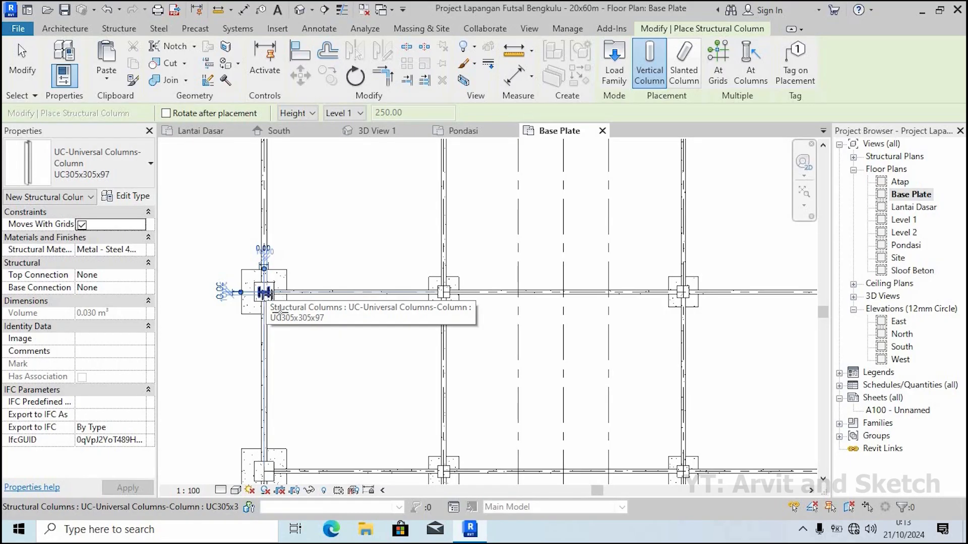
pyautogui.scroll(-2, 305, 252)
pyautogui.scroll(2, 283, 302)
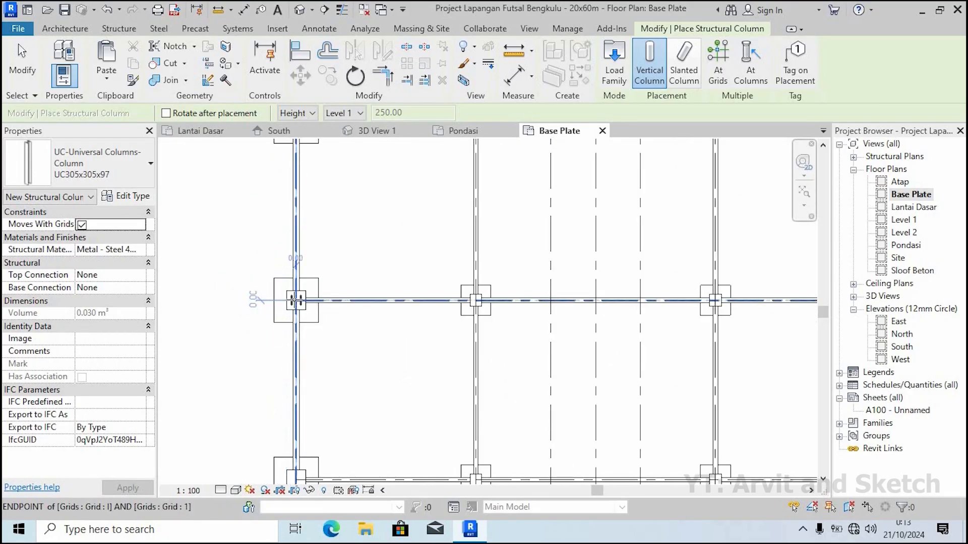
pyautogui.moveTo(318, 375); pyautogui.dragTo(305, 239, button='middle')
pyautogui.click(281, 344)
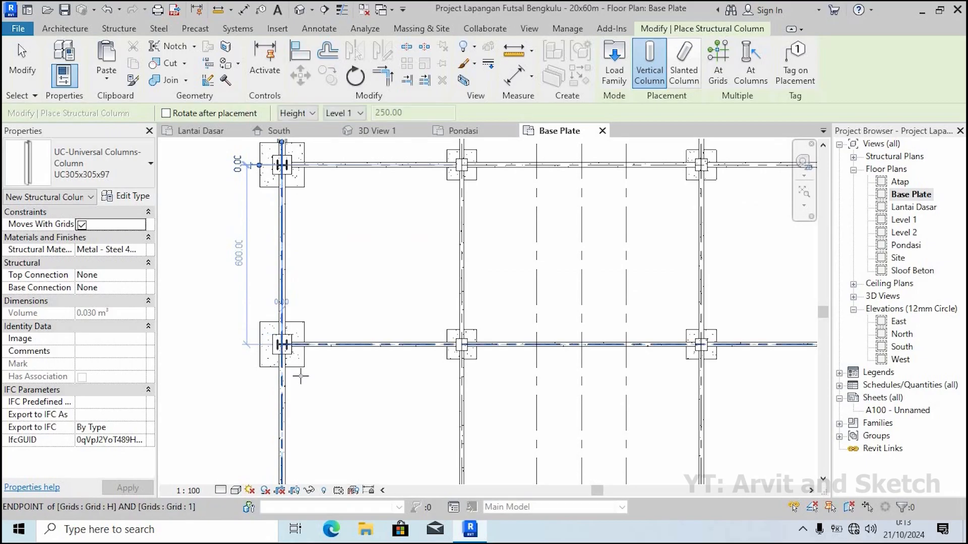
pyautogui.moveTo(306, 392); pyautogui.dragTo(325, 208, button='middle')
pyautogui.click(276, 337)
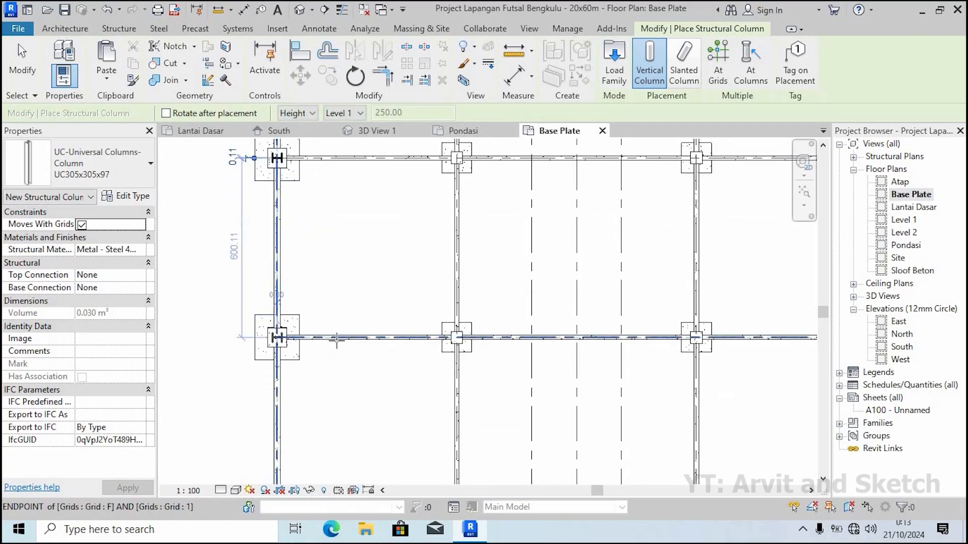
# Place UC305x305x97 steel columns along grid line 1 at grids 14, 15 and 16
pyautogui.scroll(-3, 347, 302)
pyautogui.moveTo(345, 367); pyautogui.dragTo(324, 227, button='middle')
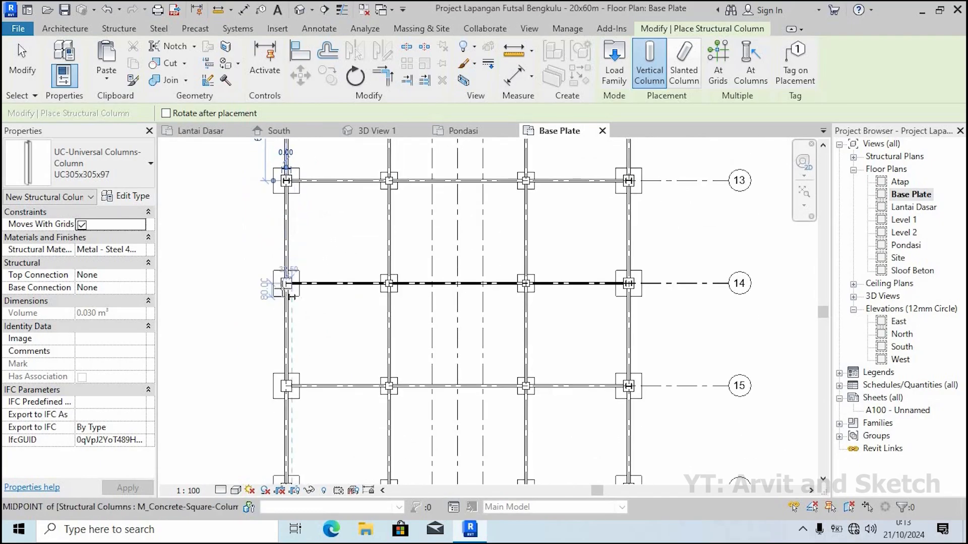
pyautogui.scroll(5, 289, 294)
pyautogui.scroll(-3, 285, 266)
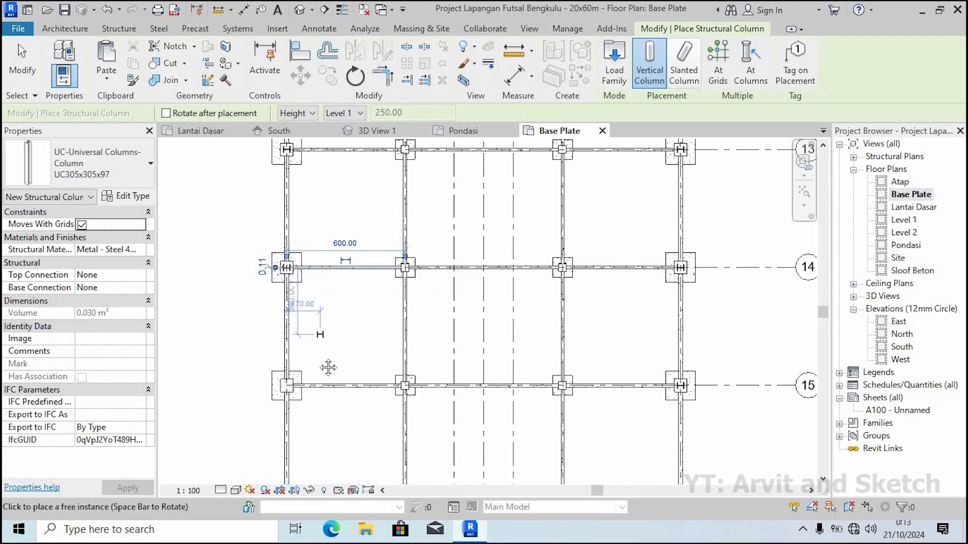
pyautogui.moveTo(319, 280); pyautogui.dragTo(349, 287, button='middle')
pyautogui.scroll(2, 326, 285)
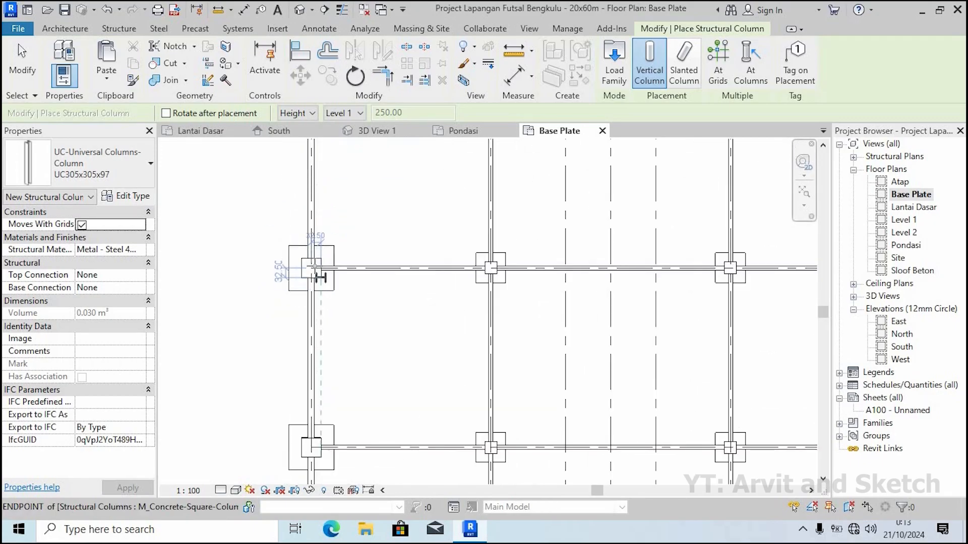
pyautogui.click(311, 268)
pyautogui.click(310, 450)
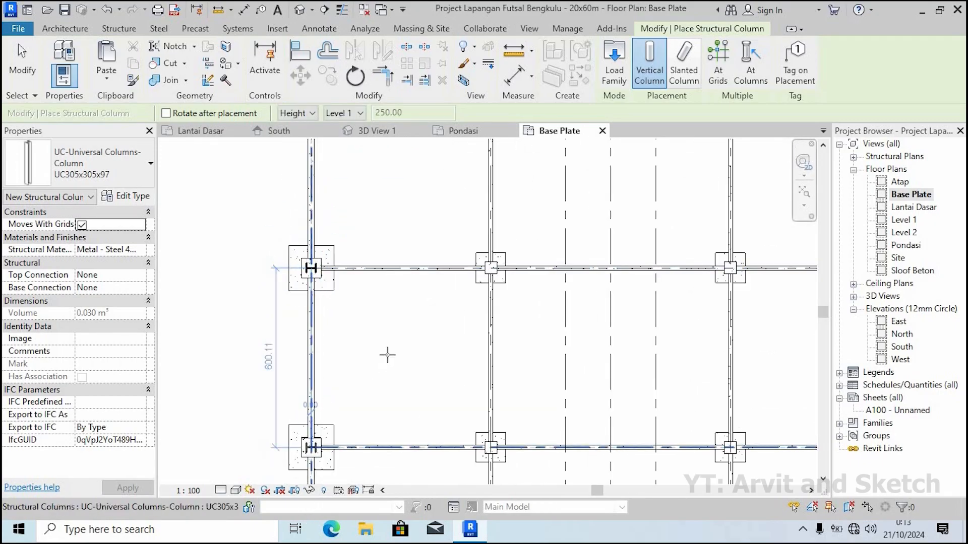
# Place the remaining UC305x305x97 steel column at the intersection of grids 1 and 17 and finish column placement
pyautogui.scroll(-2, 378, 356)
pyautogui.moveTo(376, 344); pyautogui.dragTo(316, 181, button='middle')
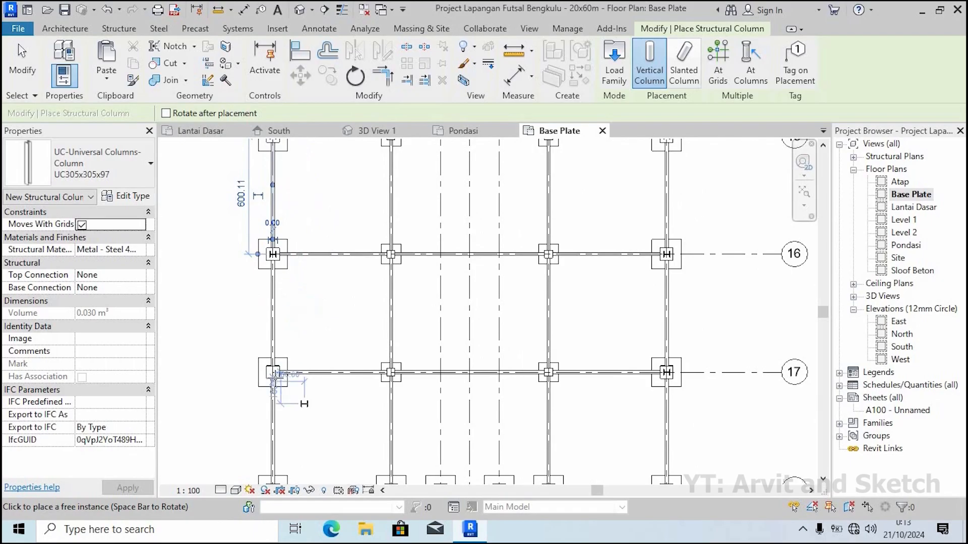
pyautogui.scroll(1, 304, 404)
pyautogui.scroll(-2, 349, 393)
pyautogui.moveTo(330, 409); pyautogui.dragTo(313, 270, button='middle')
pyautogui.scroll(2, 310, 333)
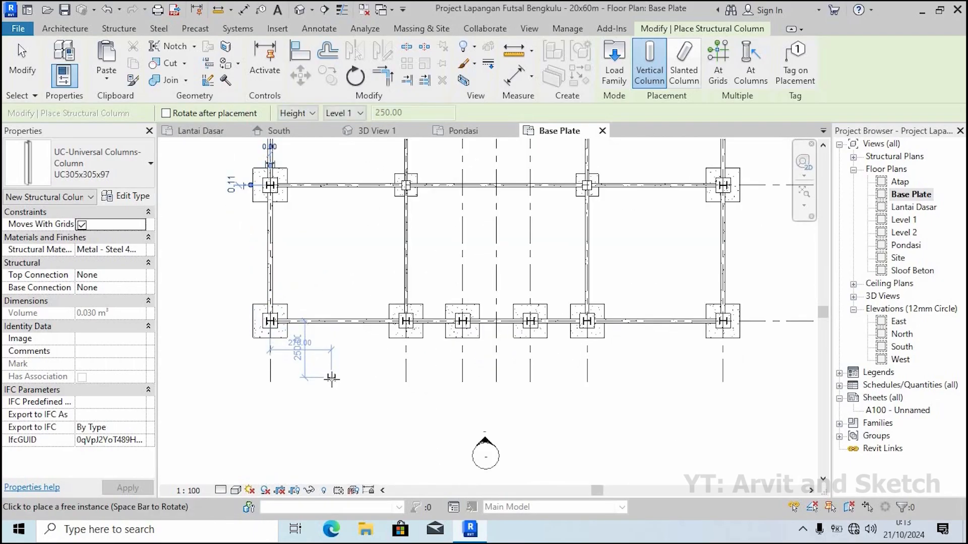
pyautogui.press('Escape')
# Examine the steel columns on their concrete pedestals around the hall perimeter in 3D View 1
pyautogui.click(367, 134)
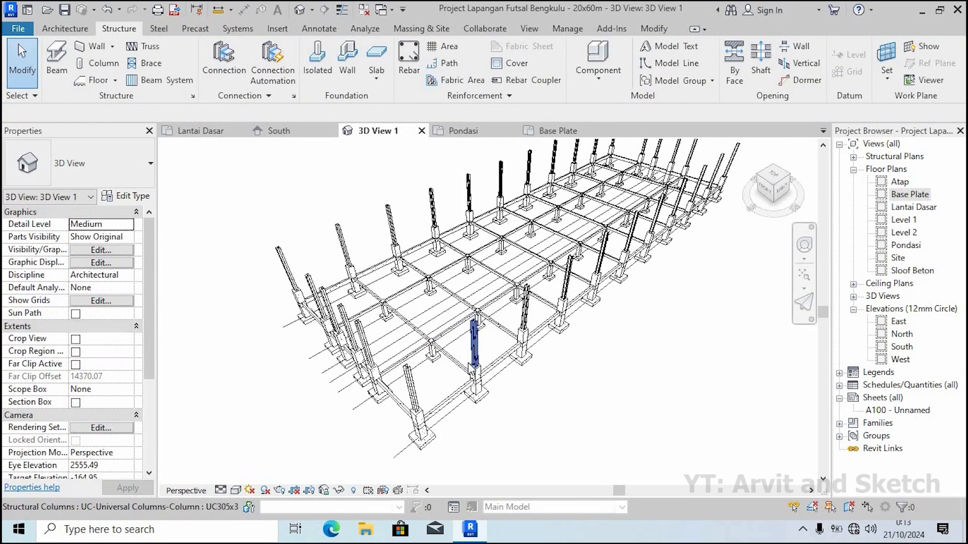
pyautogui.keyDown('shift'); pyautogui.moveTo(485, 378); pyautogui.dragTo(715, 312, button='middle'); pyautogui.keyUp('shift')
pyautogui.scroll(2, 474, 292)
pyautogui.scroll(2, 476, 292)
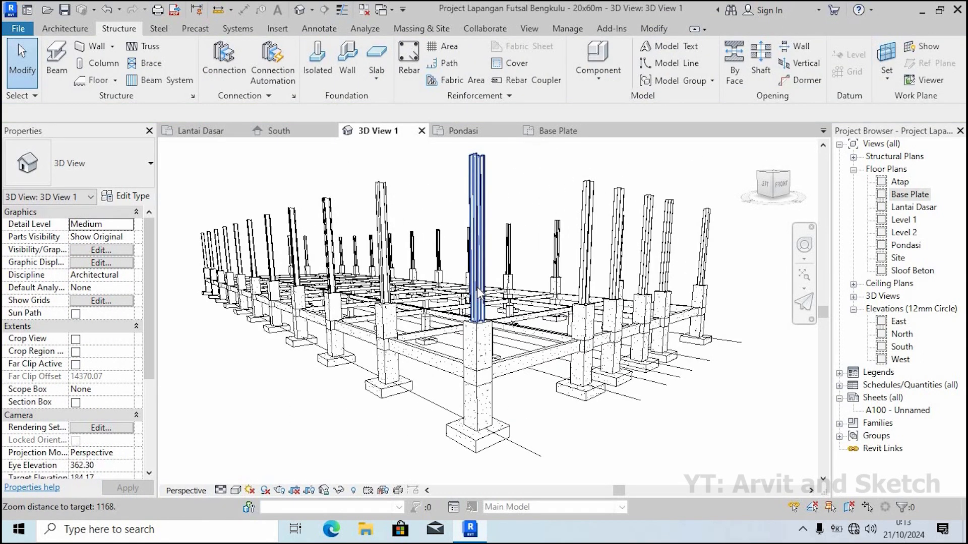
pyautogui.keyDown('shift'); pyautogui.moveTo(483, 316); pyautogui.dragTo(448, 355, button='middle'); pyautogui.keyUp('shift')
pyautogui.scroll(-4, 497, 327)
pyautogui.keyDown('shift'); pyautogui.moveTo(528, 310); pyautogui.dragTo(474, 386, button='middle'); pyautogui.keyUp('shift')
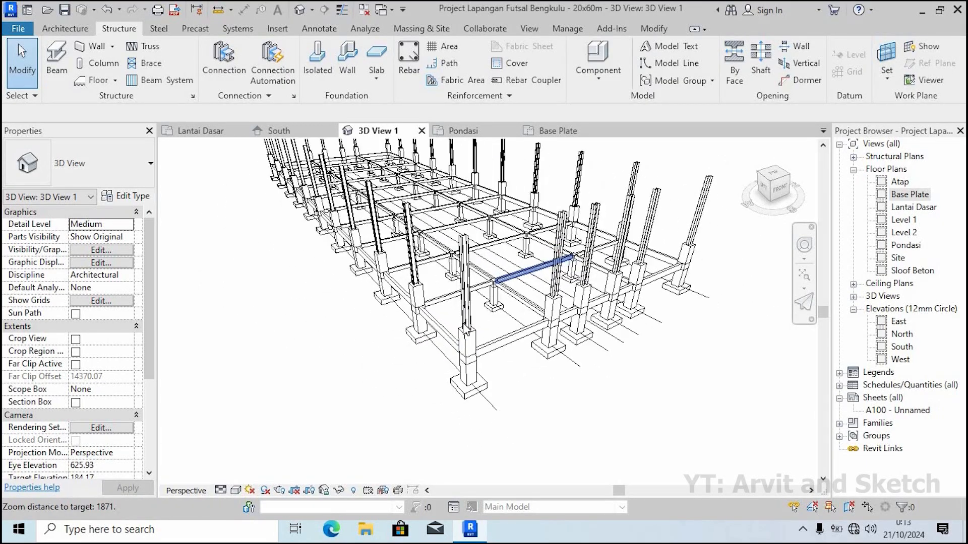
pyautogui.scroll(-5, 482, 176)
pyautogui.scroll(2, 479, 166)
pyautogui.keyDown('shift'); pyautogui.moveTo(473, 247); pyautogui.dragTo(415, 262, button='middle'); pyautogui.keyUp('shift')
pyautogui.scroll(2, 413, 263)
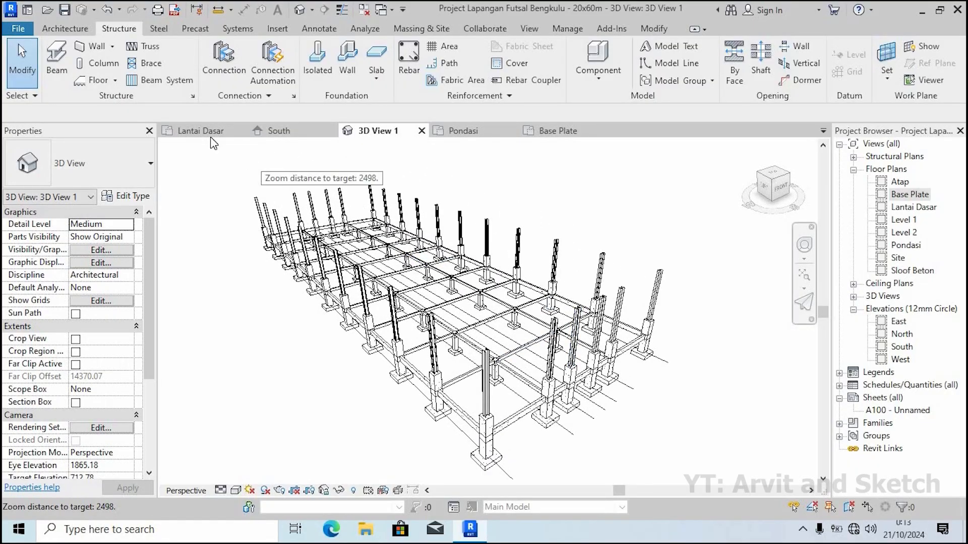
# Open the Level 1 floor plan and set its view range top, bottom and view depth level to Unlimited
pyautogui.click(542, 132)
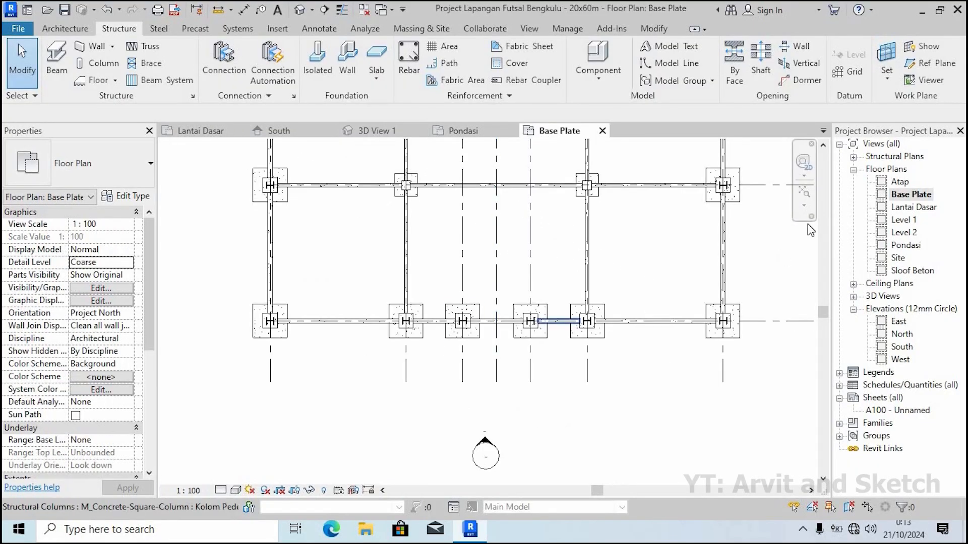
pyautogui.click(803, 192)
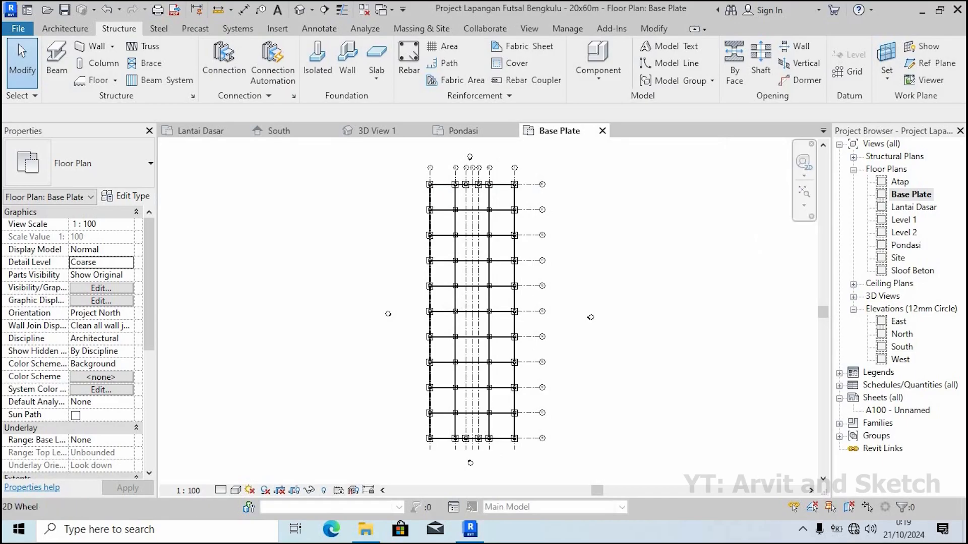
pyautogui.doubleClick(900, 220)
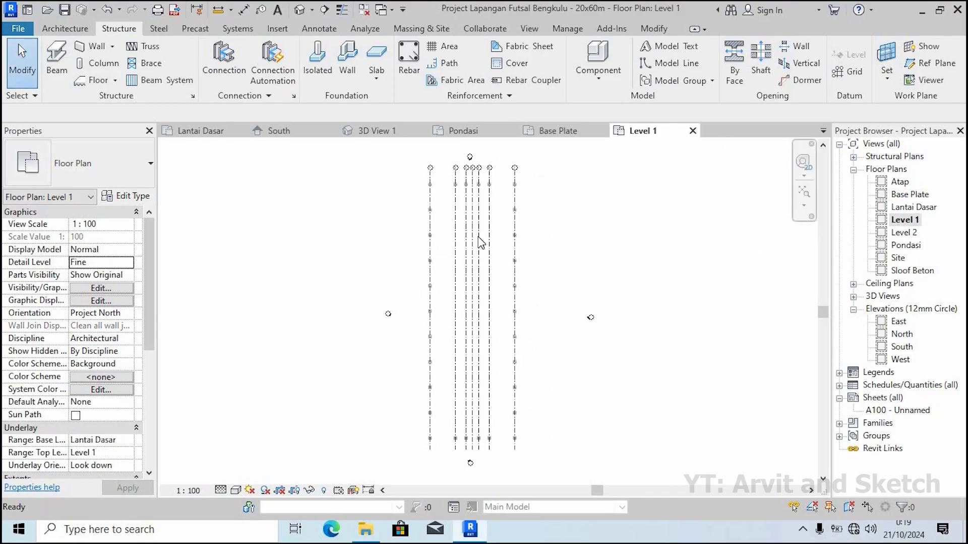
pyautogui.scroll(-4, 145, 379)
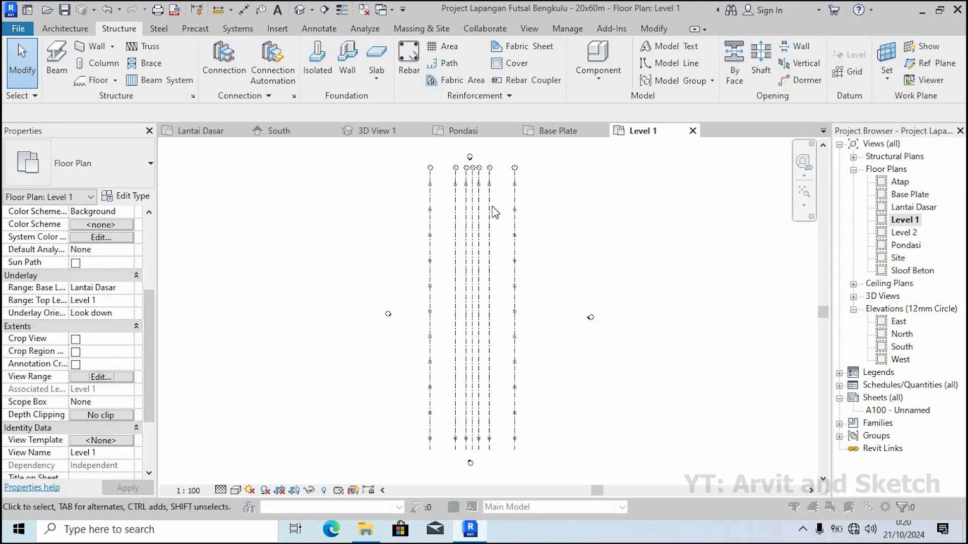
pyautogui.click(639, 245)
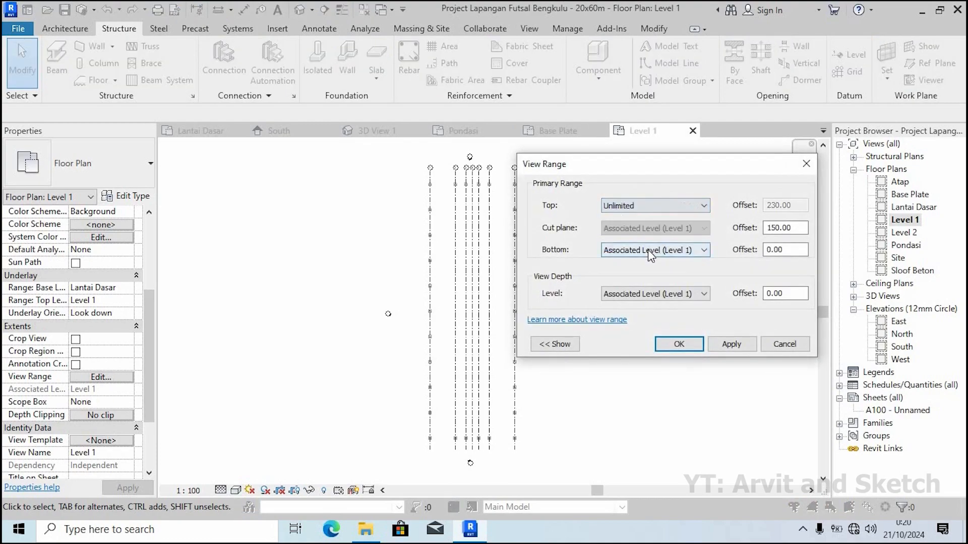
pyautogui.click(648, 250)
pyautogui.click(637, 308)
pyautogui.click(655, 294)
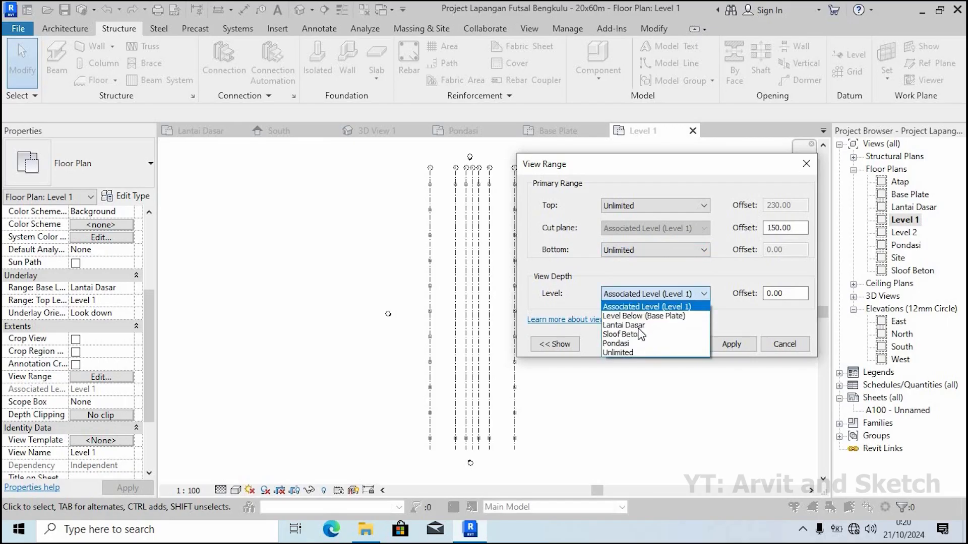
pyautogui.click(637, 347)
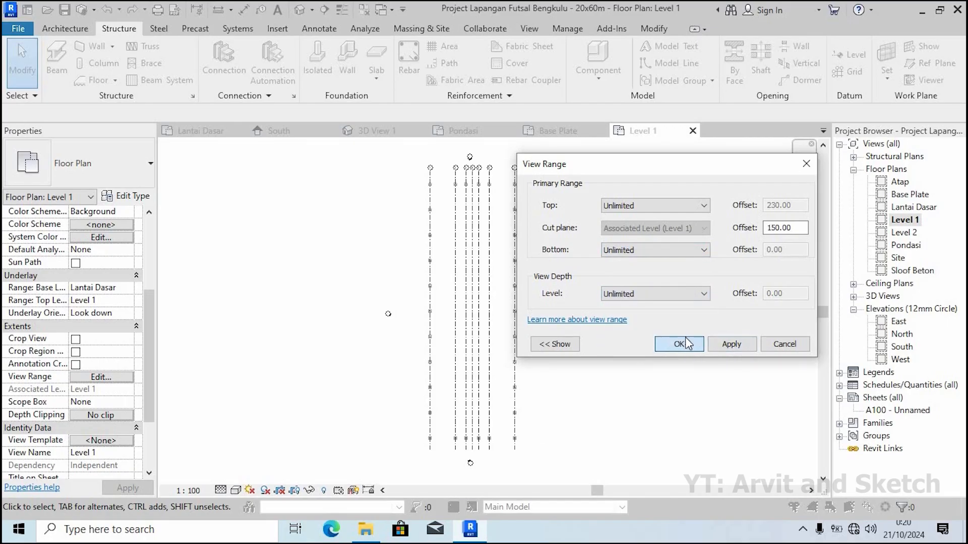
pyautogui.click(685, 337)
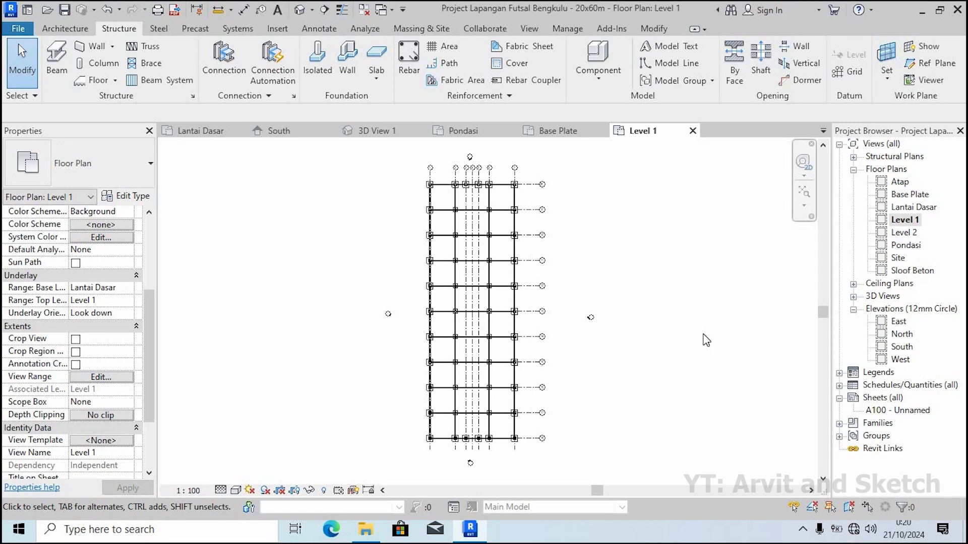
# Start a structural beam on Level 1 with the UB-Universal Beams type UB305x165x40 and review its type parameters and section geometry
pyautogui.click(57, 62)
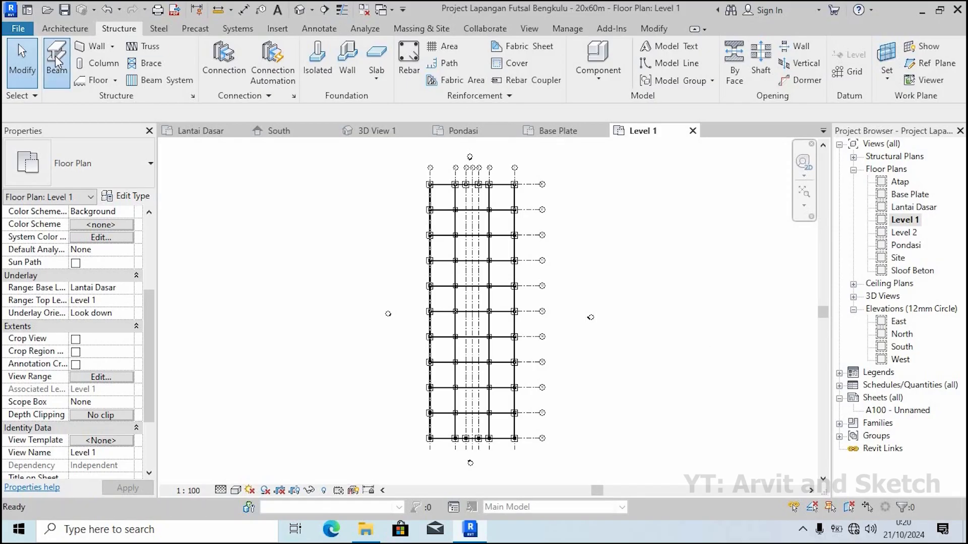
pyautogui.click(90, 170)
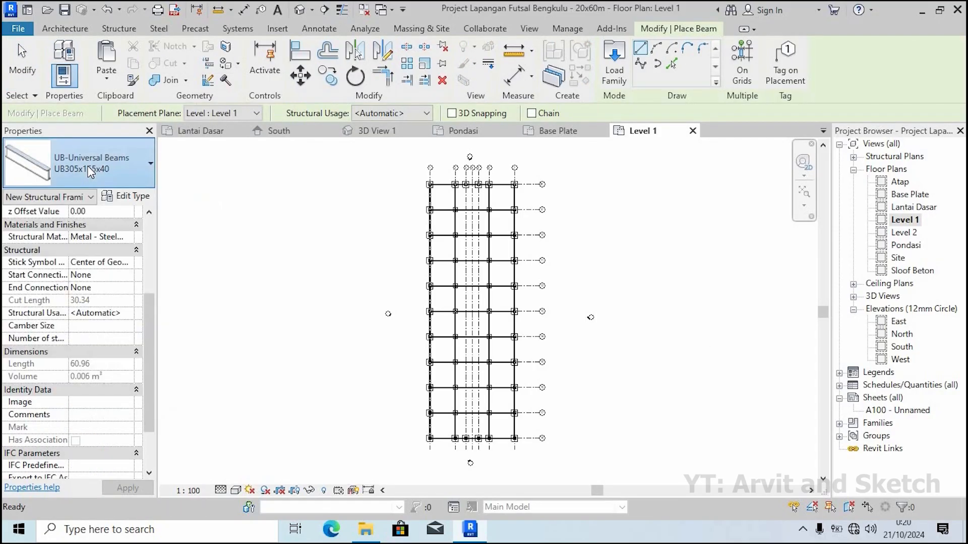
pyautogui.click(119, 200)
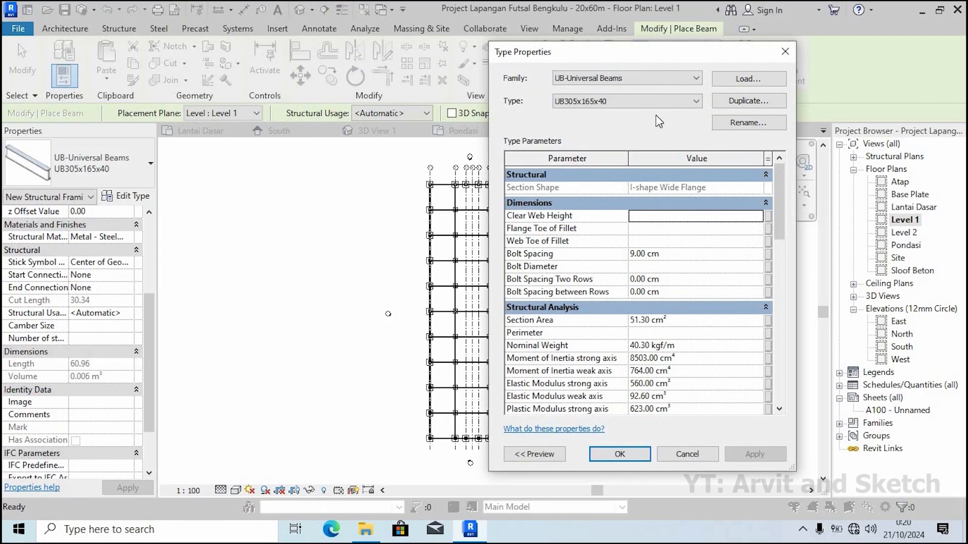
pyautogui.click(733, 101)
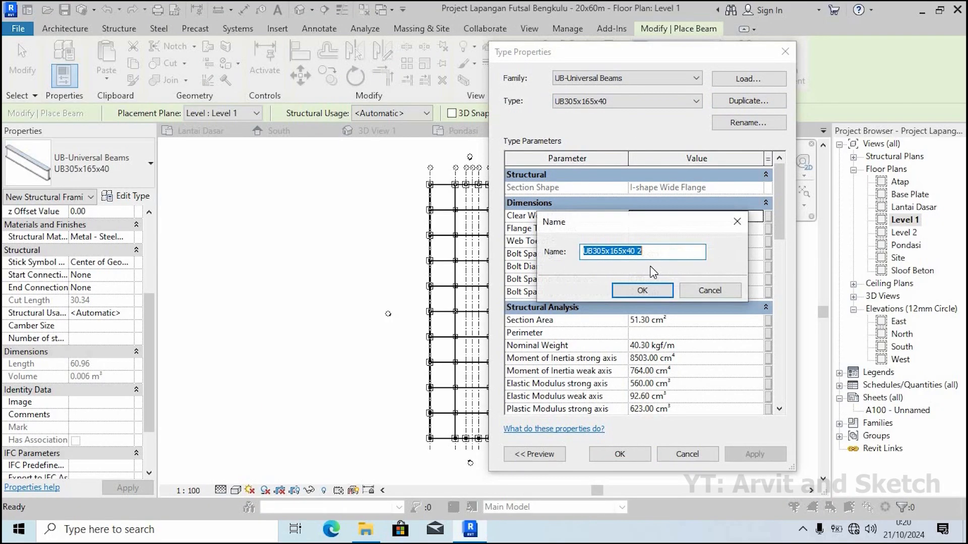
pyautogui.press('Escape')
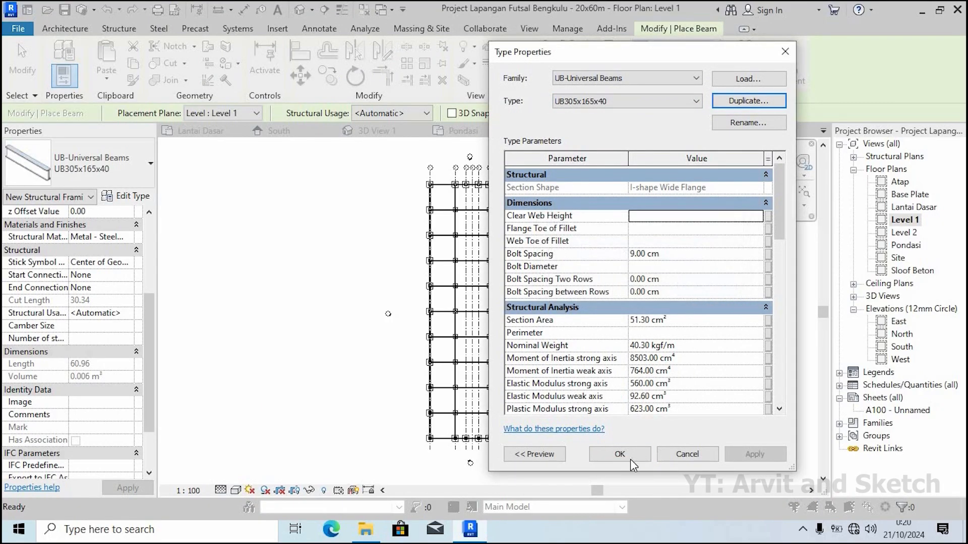
pyautogui.scroll(-3, 780, 245)
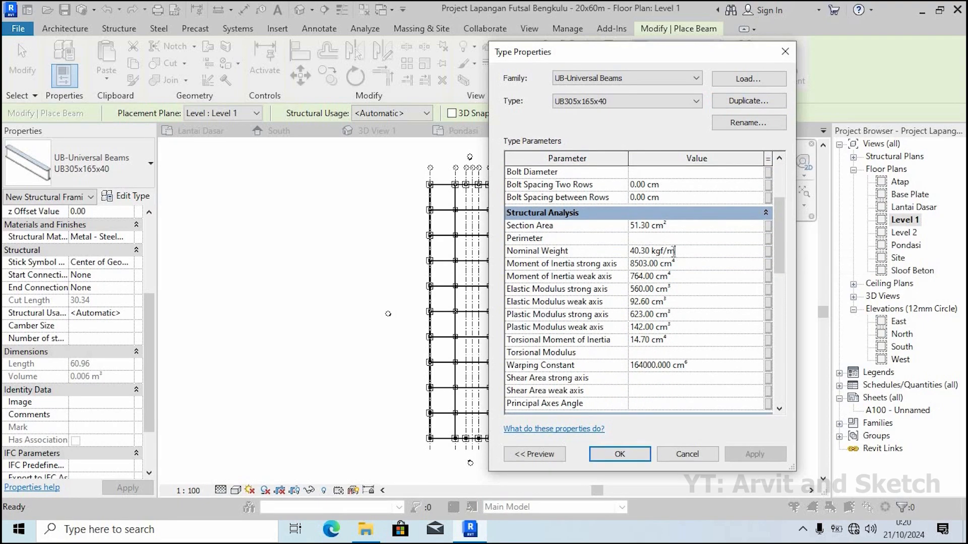
pyautogui.scroll(-4, 780, 254)
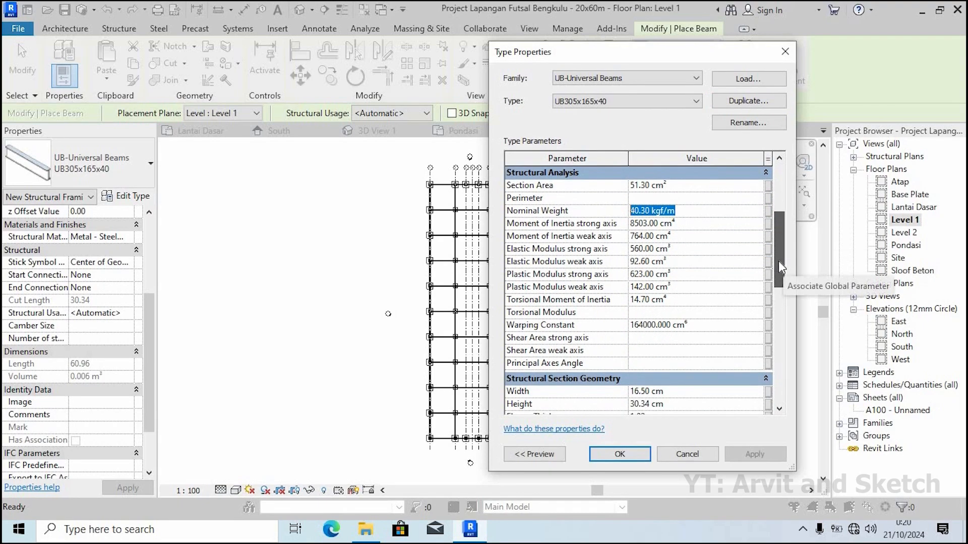
pyautogui.scroll(-1, 781, 287)
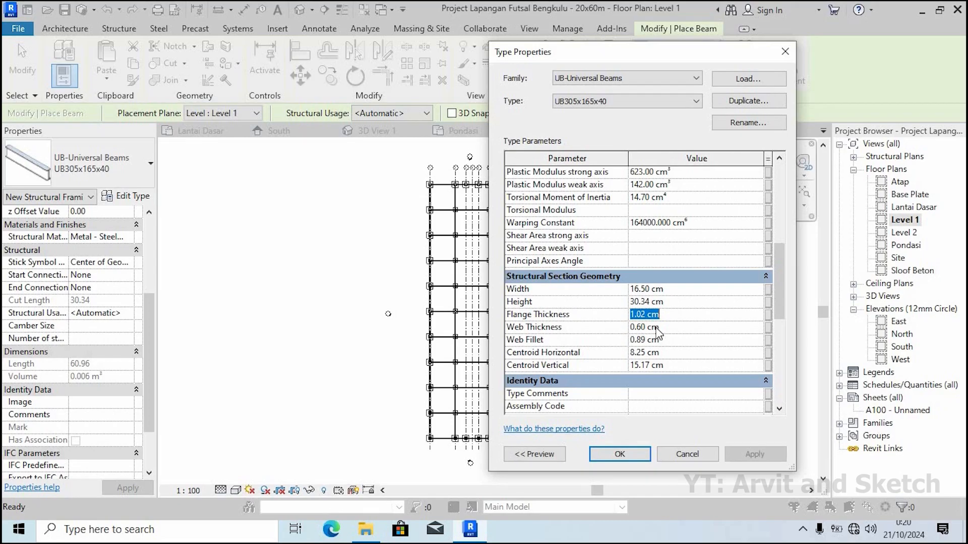
pyautogui.click(620, 456)
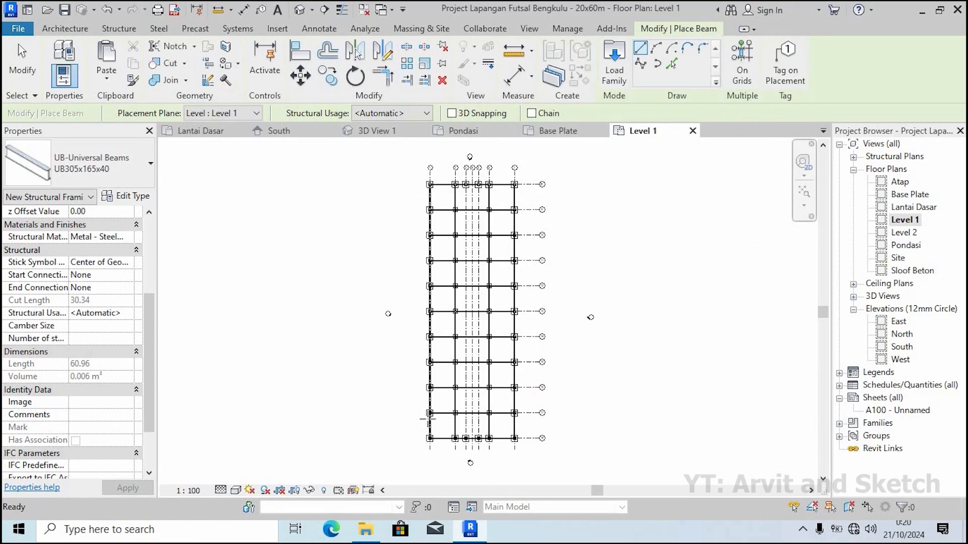
# Place UB305x165x40 beams column to column along grid 1, spanning from grid 18 to grid 17 and on to grid 16
pyautogui.scroll(5, 432, 447)
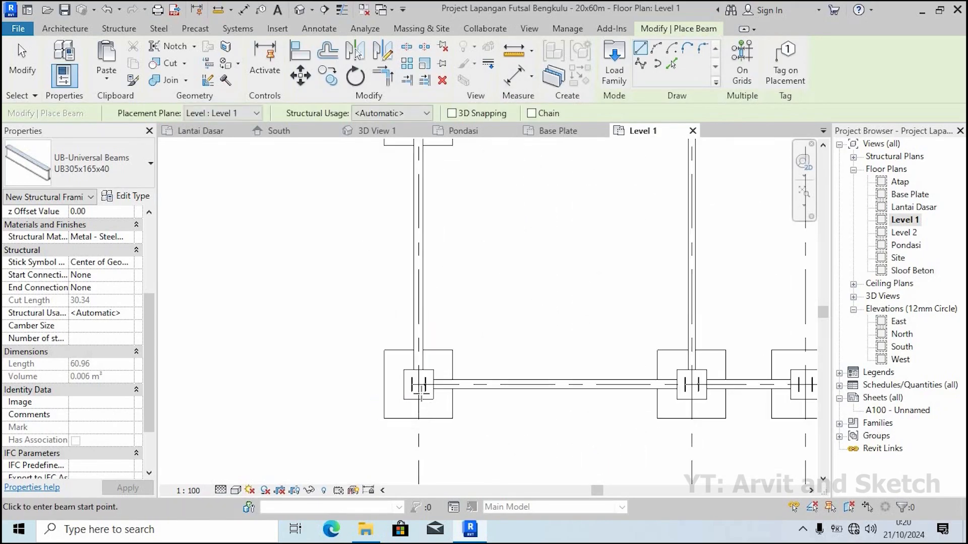
pyautogui.click(419, 385)
pyautogui.scroll(-3, 453, 391)
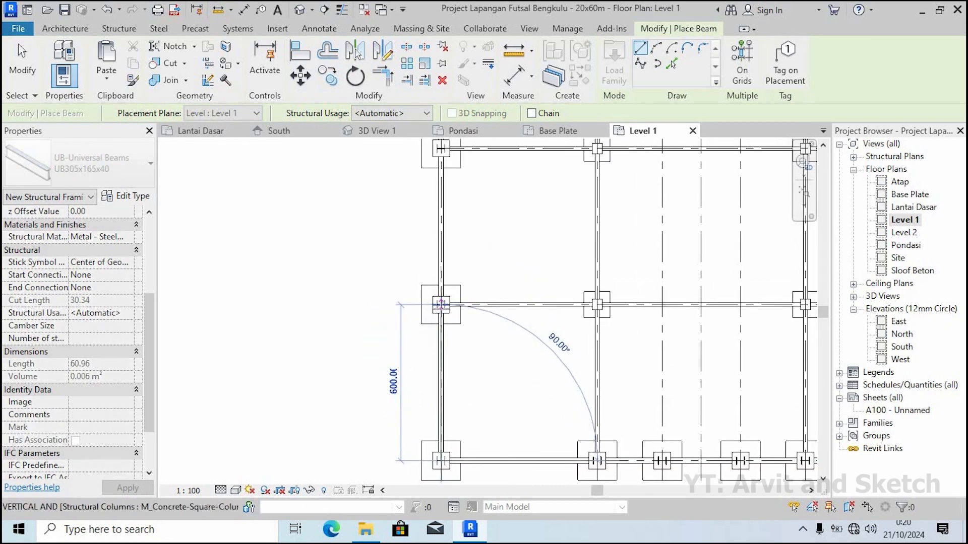
pyautogui.click(478, 295)
pyautogui.scroll(4, 436, 301)
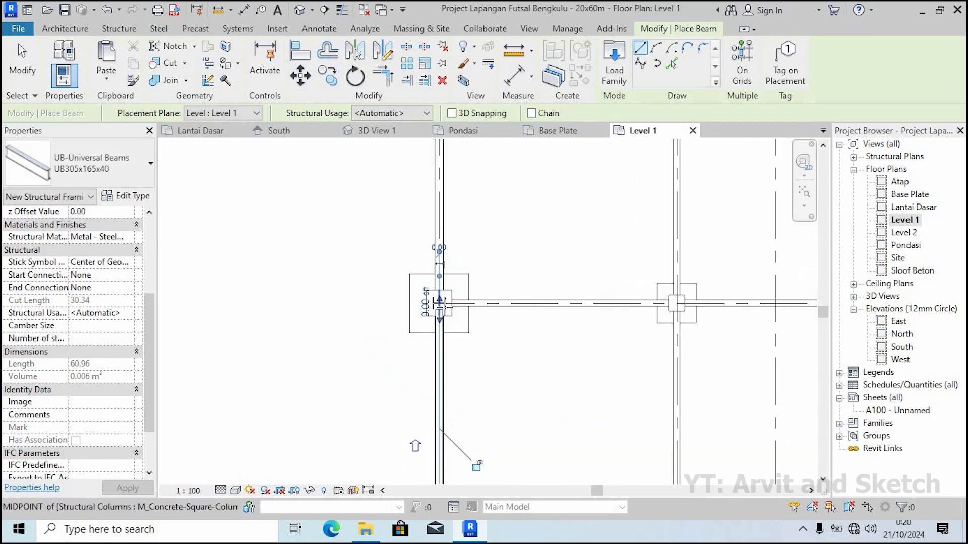
pyautogui.scroll(-5, 463, 366)
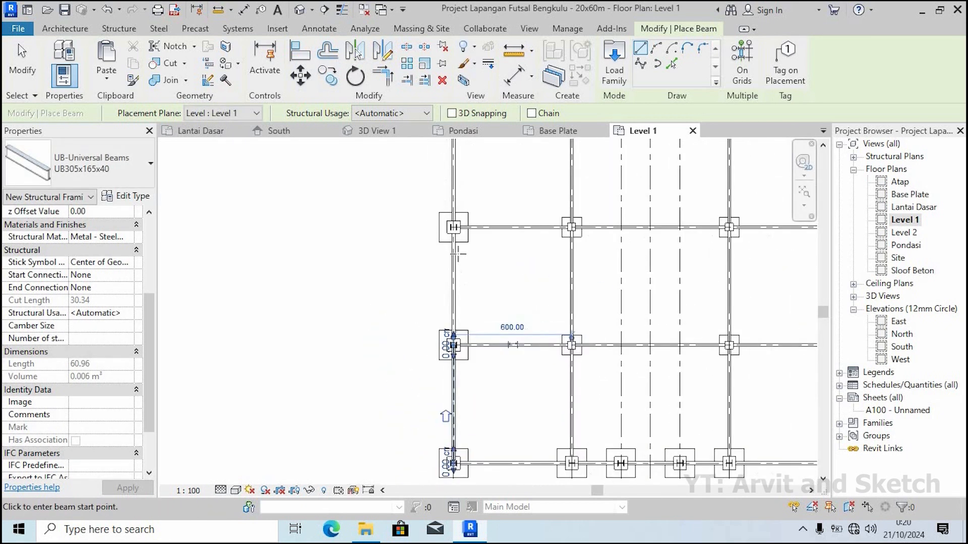
pyautogui.scroll(3, 462, 257)
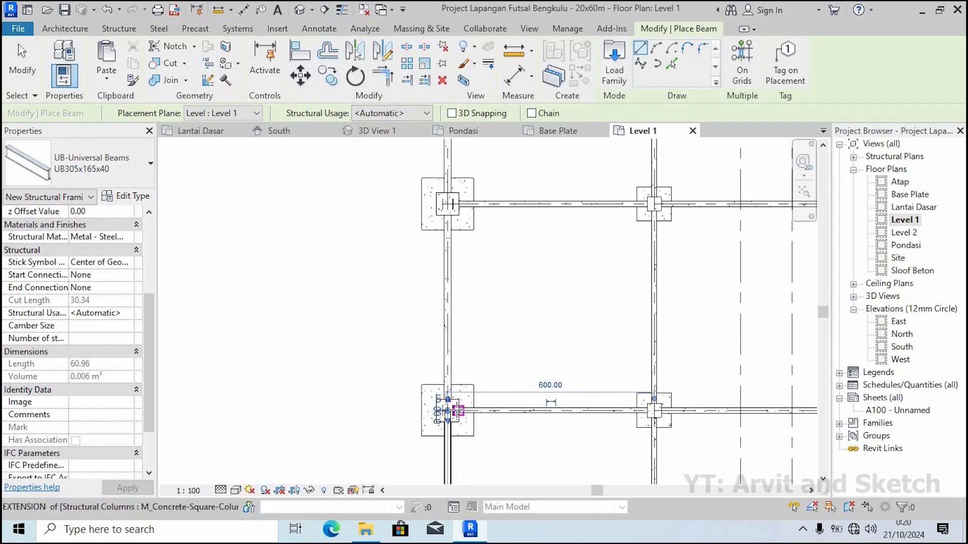
pyautogui.click(447, 410)
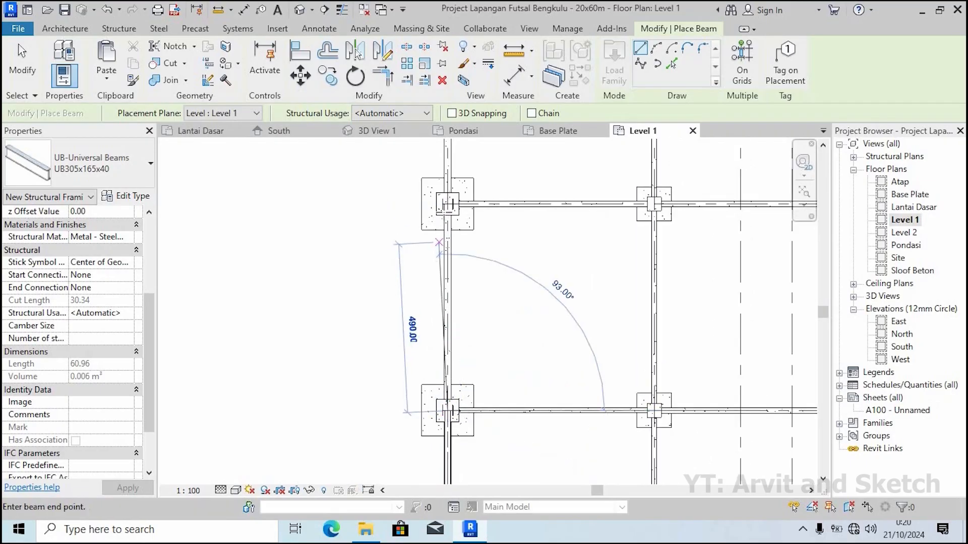
pyautogui.click(447, 205)
# Continue the grid 1 beams with one span from grid 16 to 15 and one from 15 to 14
pyautogui.click(447, 204)
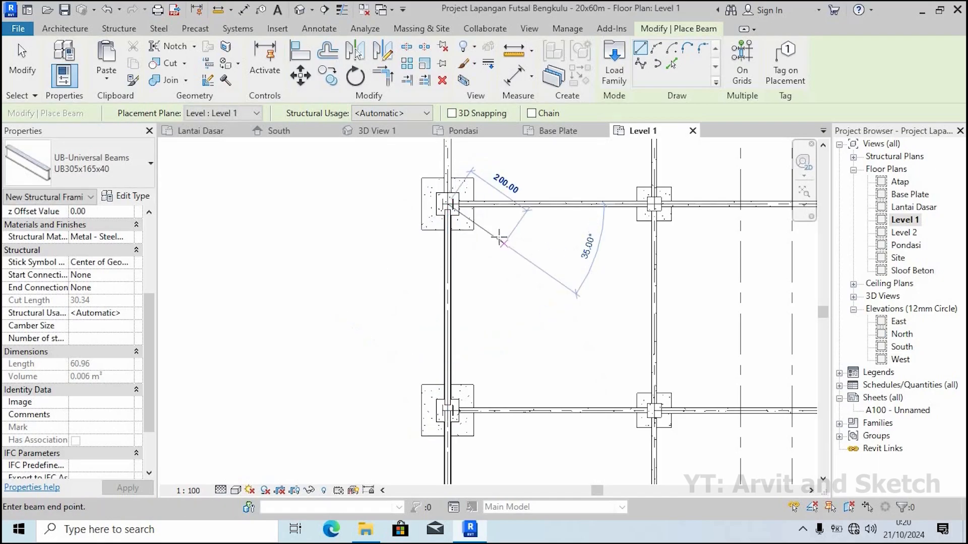
pyautogui.scroll(-1, 499, 235)
pyautogui.moveTo(500, 235); pyautogui.dragTo(495, 454, button='middle')
pyautogui.scroll(1, 470, 296)
pyautogui.click(451, 273)
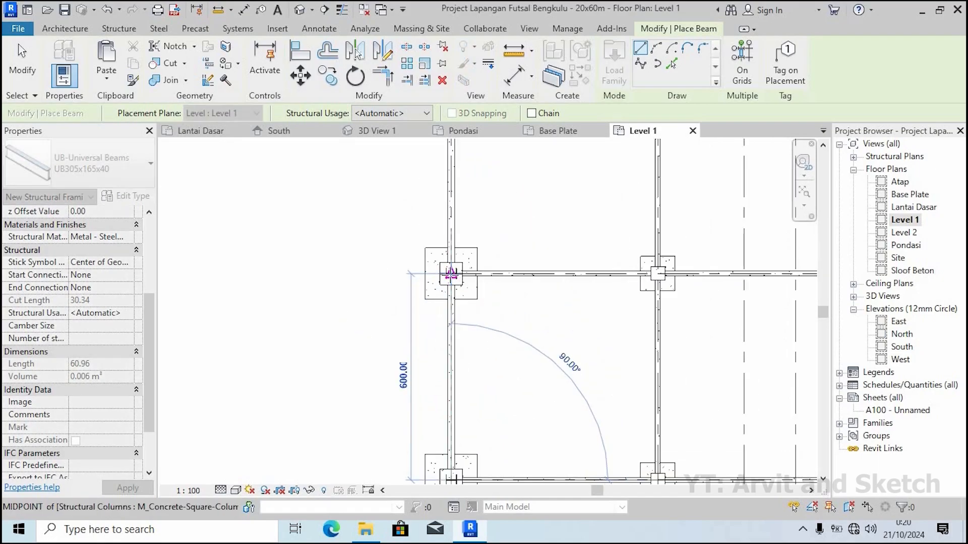
pyautogui.click(451, 274)
pyautogui.scroll(-2, 466, 215)
pyautogui.moveTo(466, 215); pyautogui.dragTo(465, 389, button='middle')
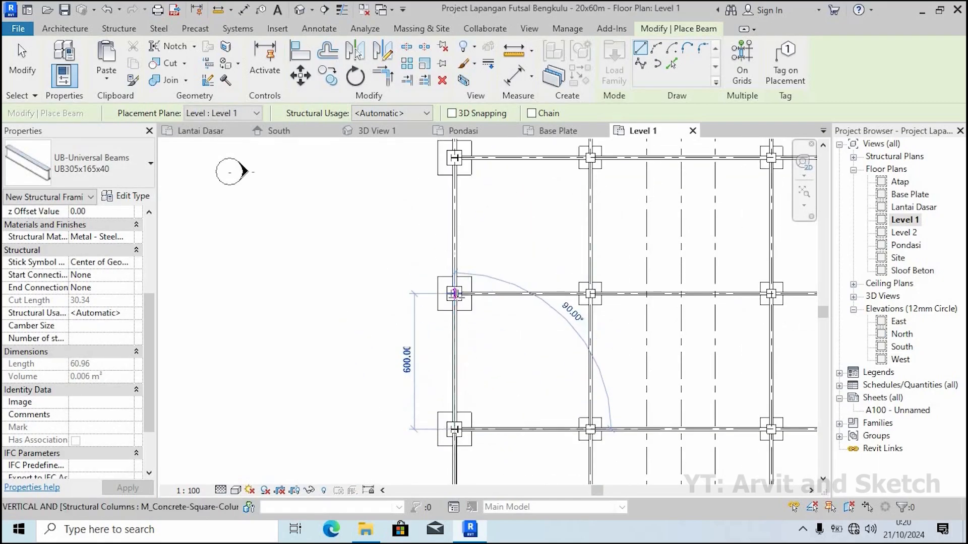
pyautogui.scroll(1, 452, 293)
pyautogui.click(452, 293)
pyautogui.scroll(-1, 465, 335)
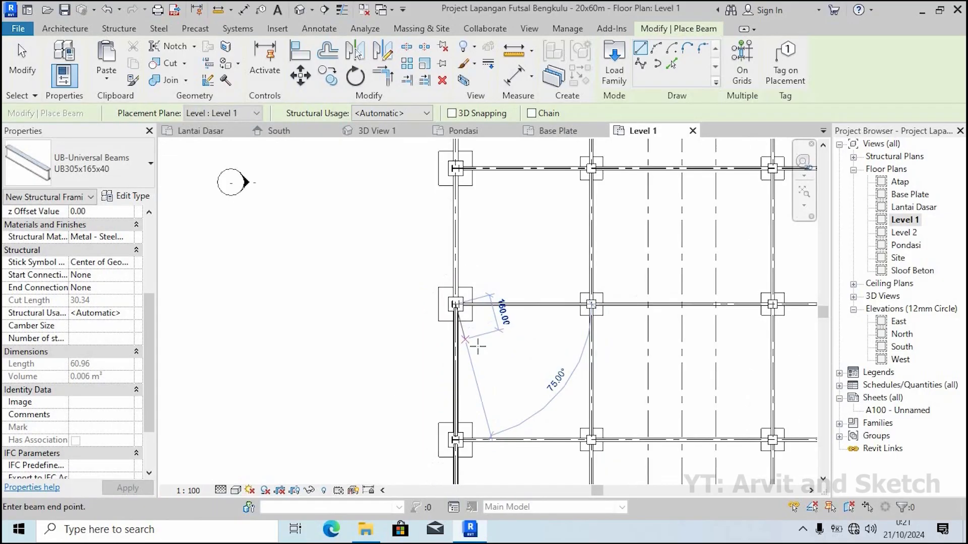
# Add three beam spans on grid 1 between the columns from grid 14 up to grid 11
pyautogui.moveTo(456, 303); pyautogui.dragTo(459, 319, button='middle')
pyautogui.scroll(2, 456, 318)
pyautogui.click(457, 317)
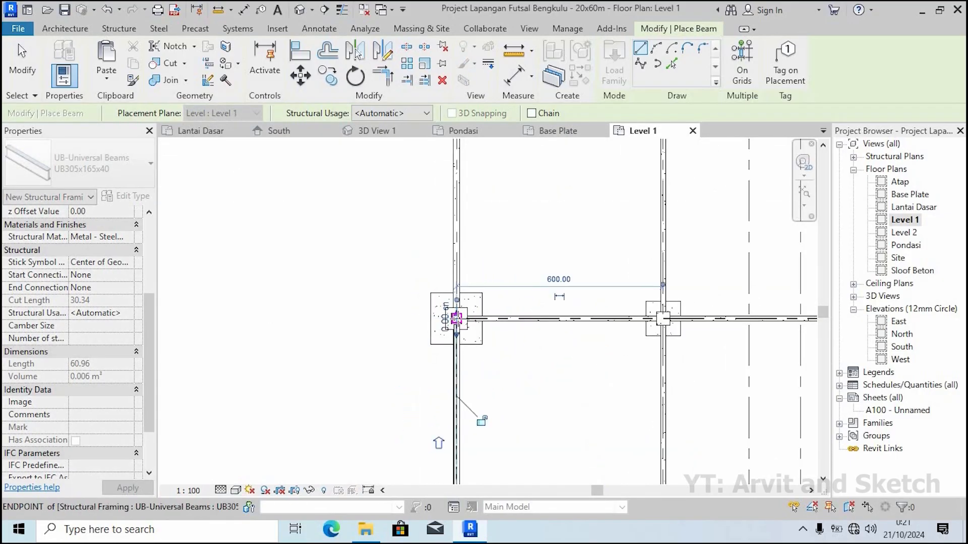
pyautogui.click(456, 318)
pyautogui.scroll(-2, 467, 338)
pyautogui.moveTo(465, 257); pyautogui.dragTo(477, 395, button='middle')
pyautogui.scroll(2, 462, 338)
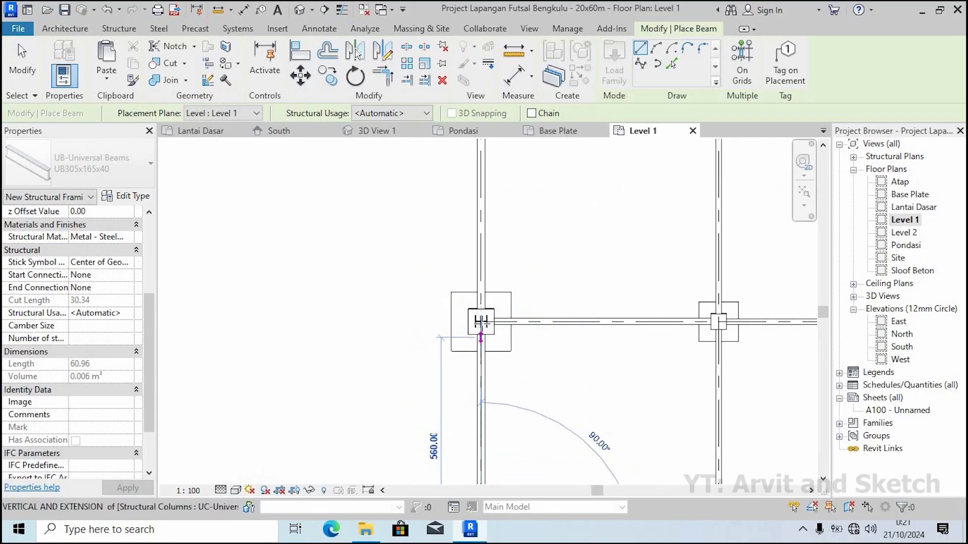
pyautogui.click(481, 323)
pyautogui.click(481, 322)
pyautogui.moveTo(487, 189); pyautogui.dragTo(492, 377, button='middle')
pyautogui.click(486, 269)
# Place the last three grid 1 beams between the columns from grid 11 up to the corner column at grid 8
pyautogui.click(485, 269)
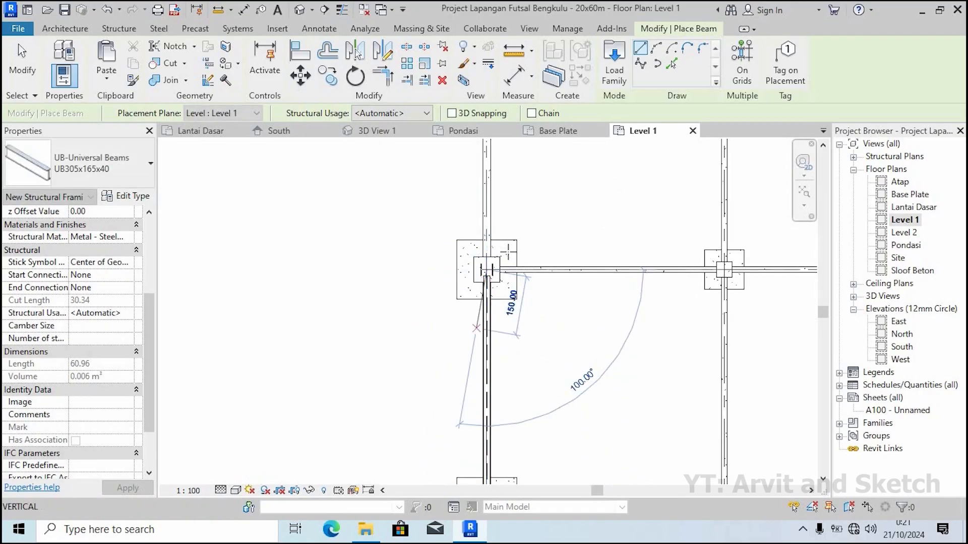
pyautogui.scroll(-2, 518, 217)
pyautogui.moveTo(518, 217); pyautogui.dragTo(505, 381, button='middle')
pyautogui.scroll(2, 481, 272)
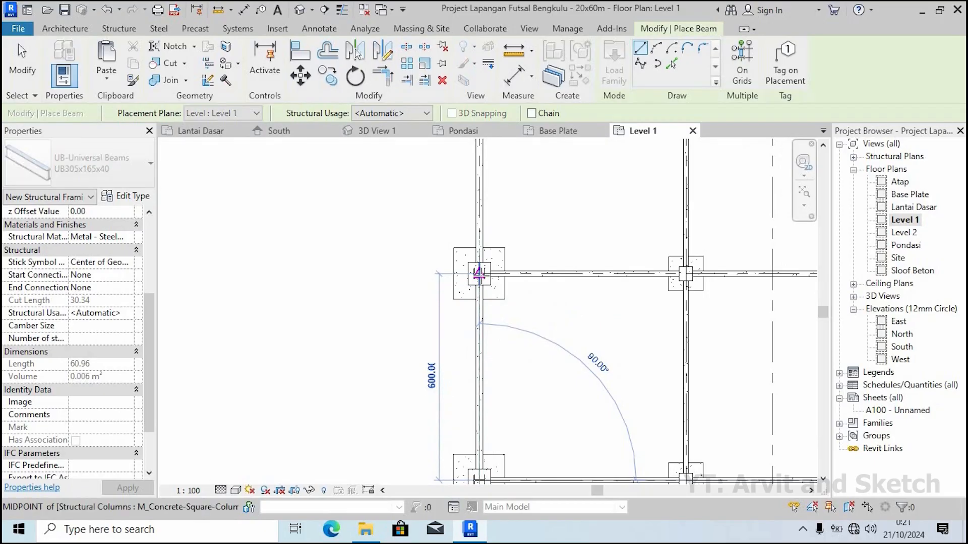
pyautogui.click(480, 273)
pyautogui.click(480, 273)
pyautogui.click(479, 275)
pyautogui.scroll(-3, 495, 208)
pyautogui.moveTo(496, 208); pyautogui.dragTo(488, 397, button='middle')
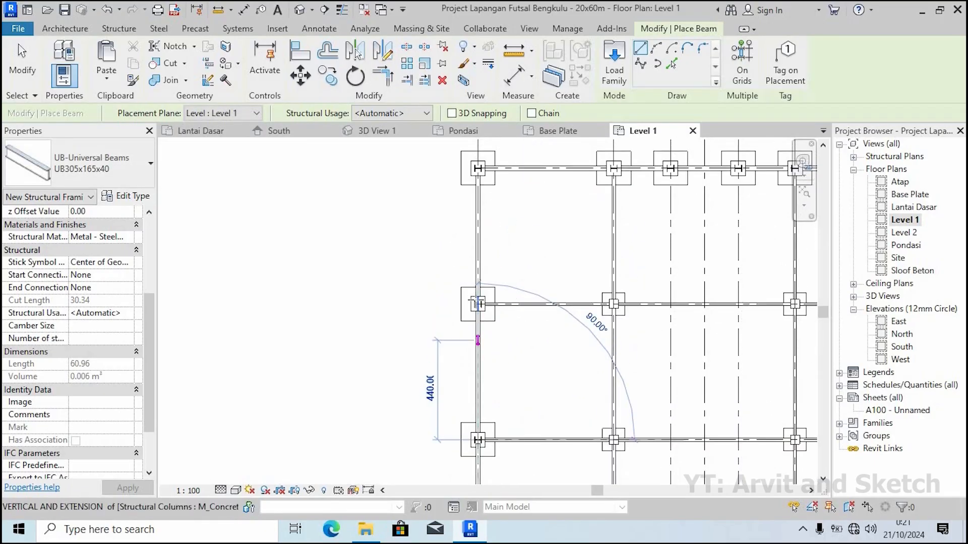
pyautogui.scroll(2, 477, 340)
pyautogui.click(477, 297)
pyautogui.click(477, 298)
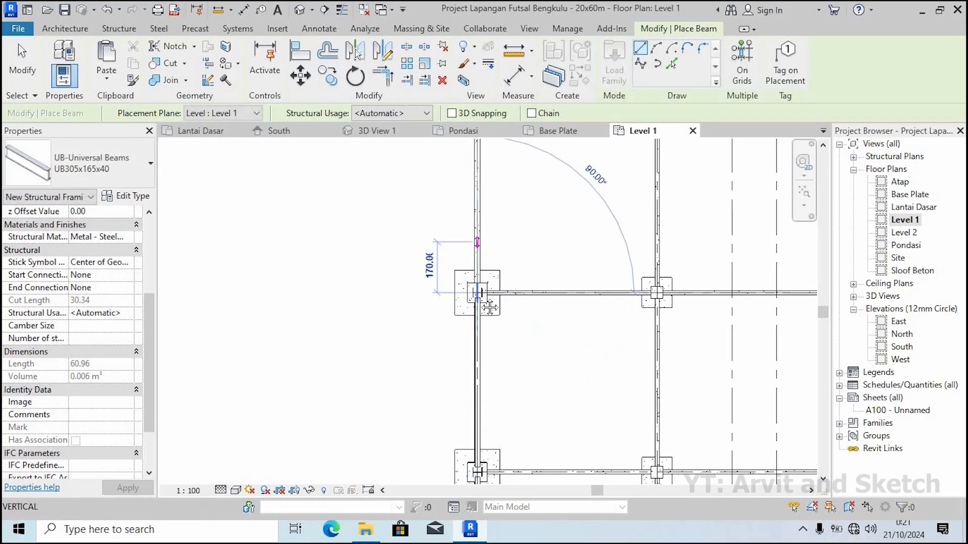
pyautogui.click(477, 298)
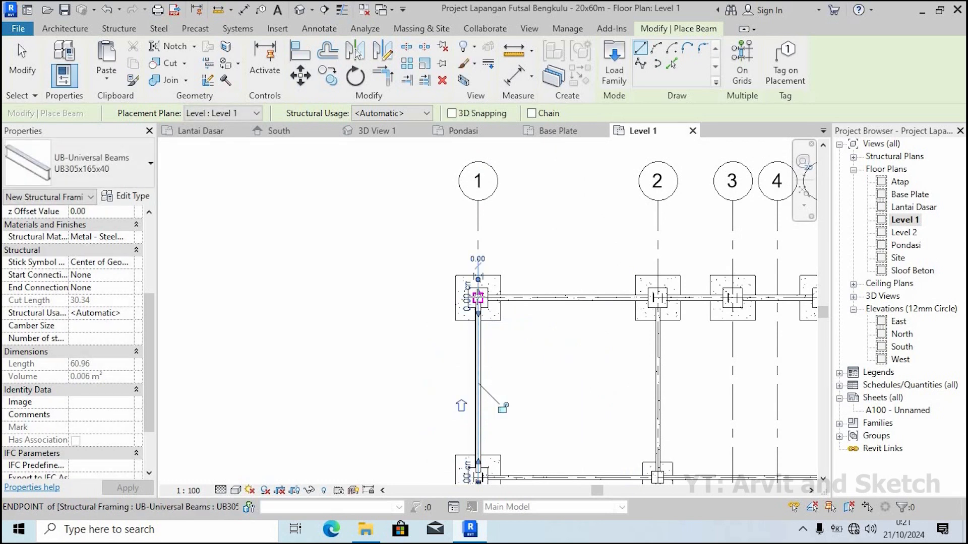
# Place beams along grid 8 between the columns at grids 1, 2, 3 and 5
pyautogui.click(478, 298)
pyautogui.click(656, 298)
pyautogui.moveTo(561, 328); pyautogui.dragTo(262, 284, button='middle')
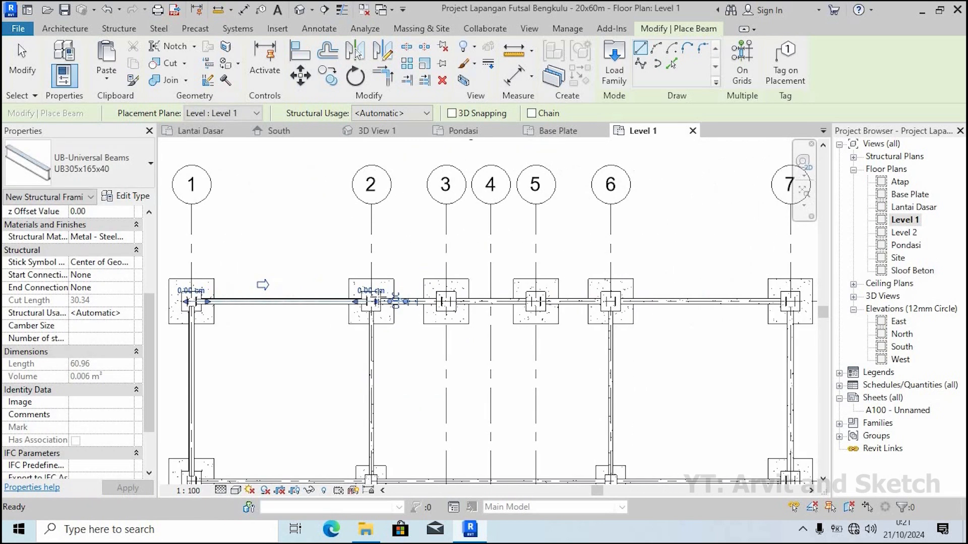
pyautogui.click(371, 301)
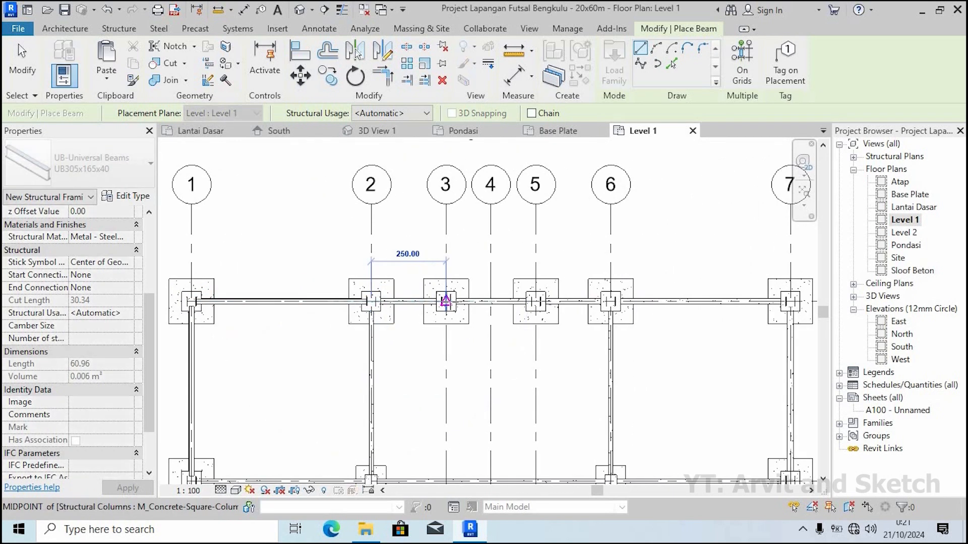
pyautogui.click(445, 302)
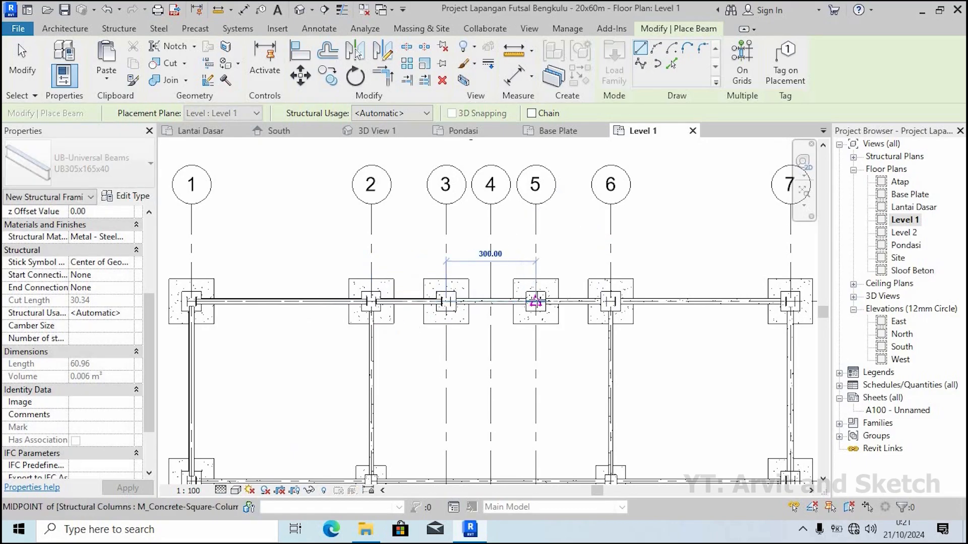
pyautogui.click(535, 301)
# Complete the grid 8 beams with spans from grid 5 to 6 and from grid 6 to the corner column at grid 7
pyautogui.click(535, 302)
pyautogui.click(610, 301)
pyautogui.moveTo(636, 302); pyautogui.dragTo(438, 302, button='middle')
pyautogui.click(413, 302)
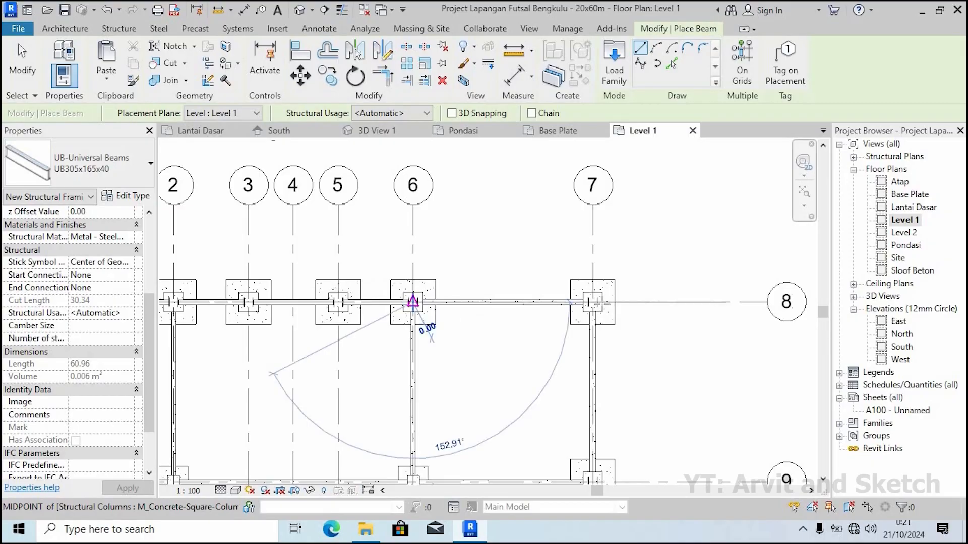
pyautogui.click(593, 302)
# Place beams along grid 7 from the corner column at grid 8 to grid 9 and on to grid 10
pyautogui.click(593, 301)
pyautogui.moveTo(592, 365); pyautogui.dragTo(442, 92, button='middle')
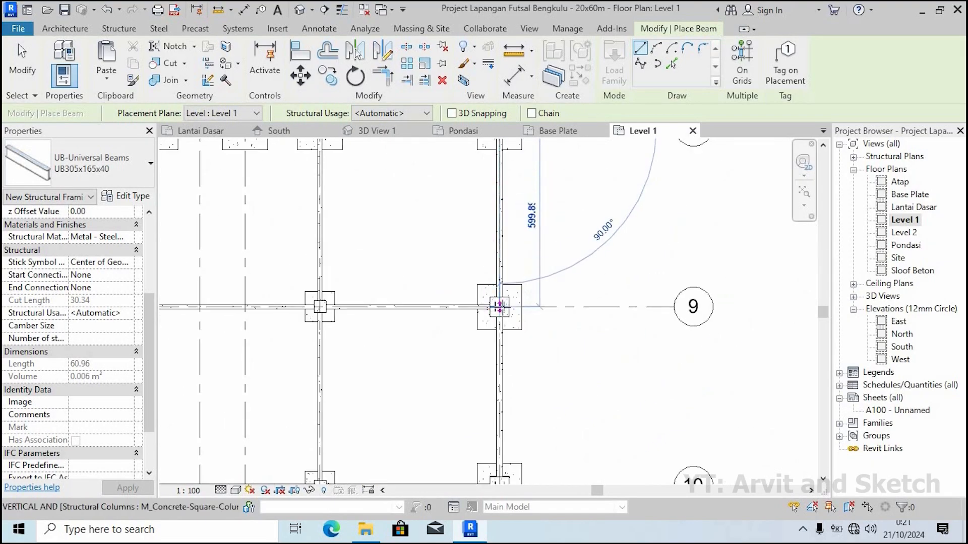
pyautogui.click(499, 306)
pyautogui.click(506, 306)
pyautogui.moveTo(502, 454); pyautogui.dragTo(508, 309, button='middle')
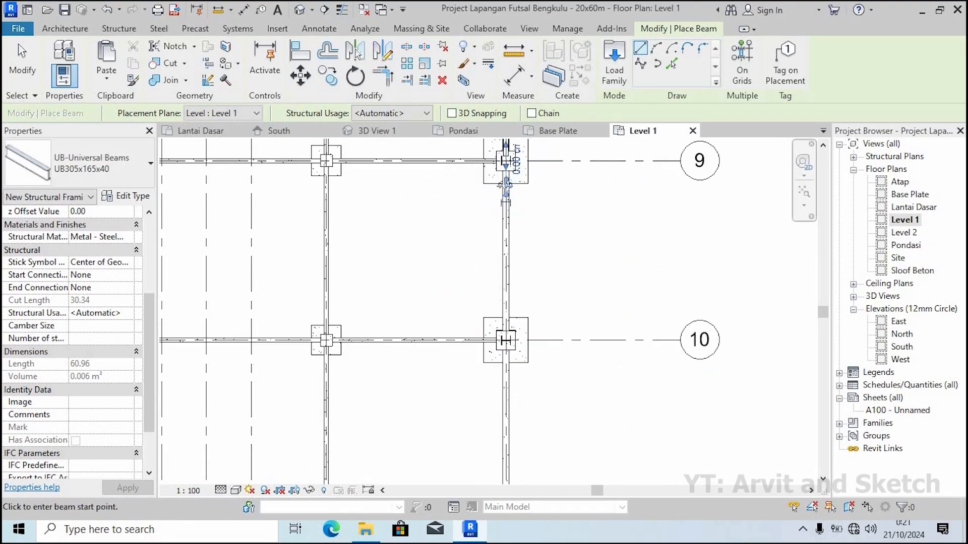
pyautogui.click(506, 160)
pyautogui.click(506, 339)
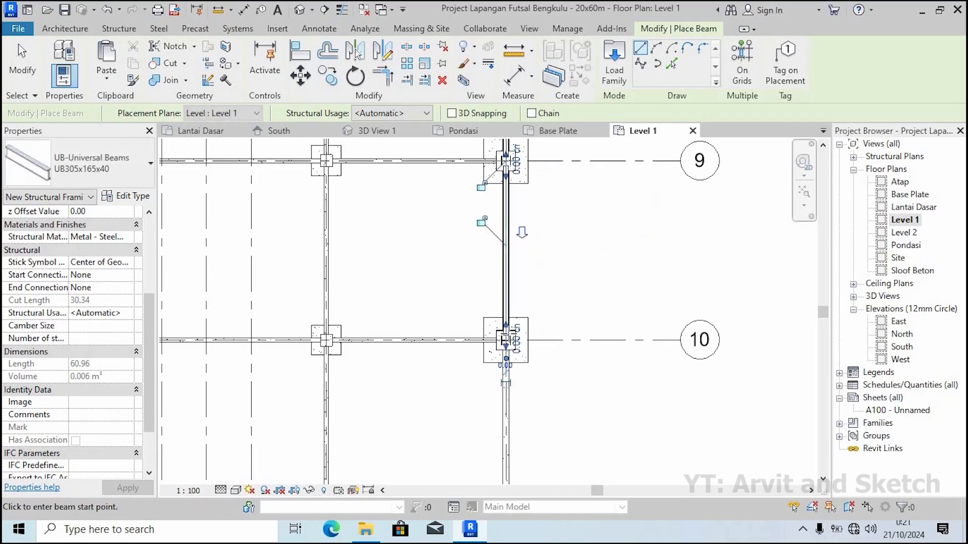
# Add the grid 7 beams spanning from grid 10 to 11 and from grid 11 to 12
pyautogui.moveTo(563, 263); pyautogui.dragTo(566, 100, button='middle')
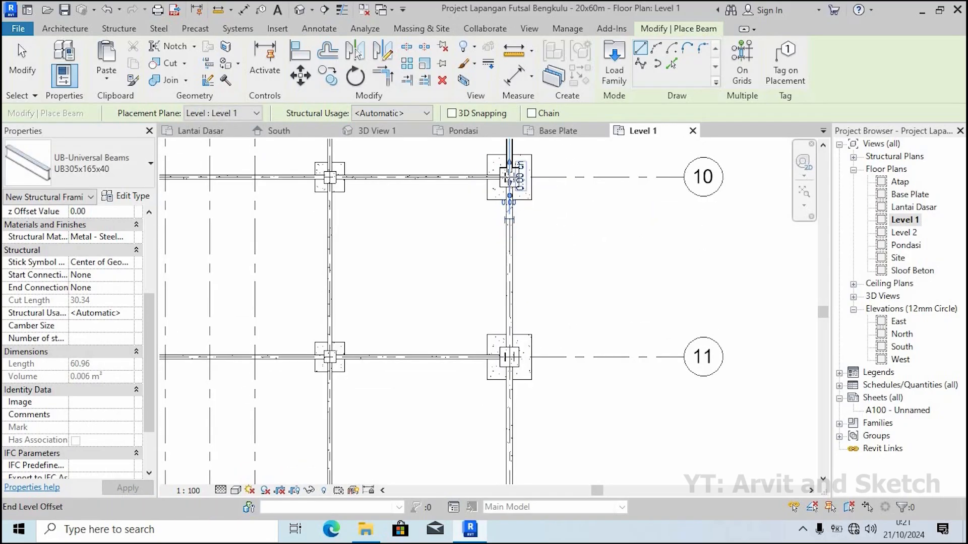
pyautogui.click(509, 176)
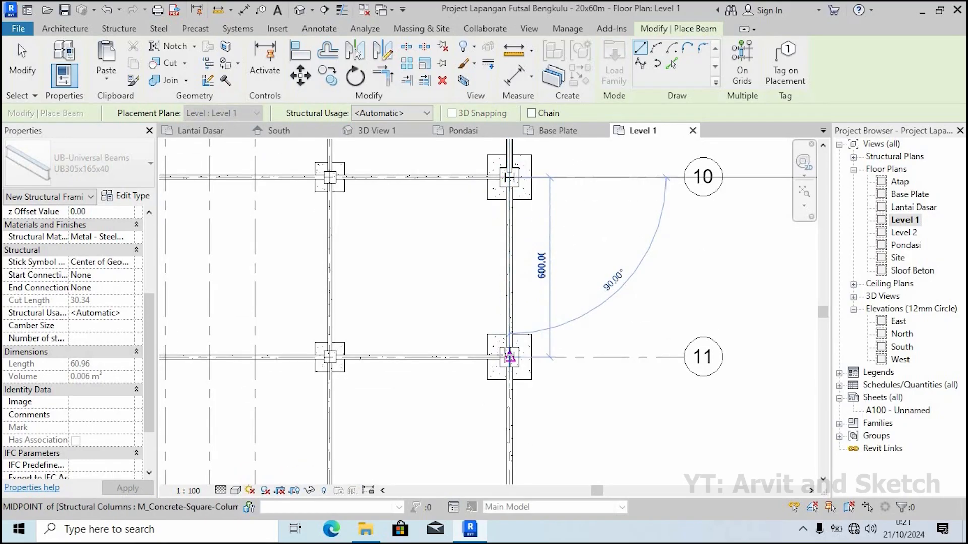
pyautogui.click(509, 357)
pyautogui.moveTo(513, 398); pyautogui.dragTo(516, 194, button='middle')
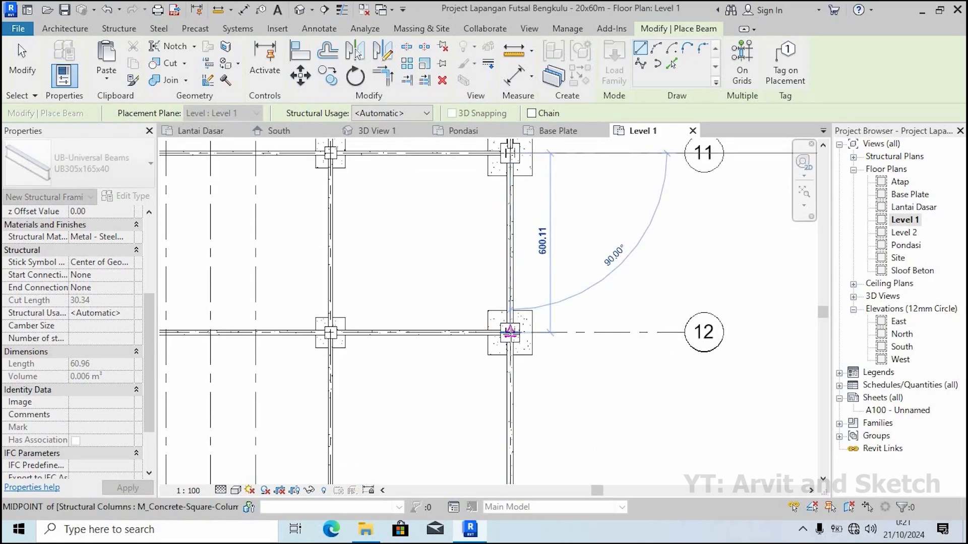
pyautogui.click(510, 333)
# Continue along grid 7 with beams between the columns at grids 12, 13 and 14
pyautogui.click(510, 333)
pyautogui.moveTo(519, 384); pyautogui.dragTo(523, 174, button='middle')
pyautogui.click(514, 302)
pyautogui.click(514, 303)
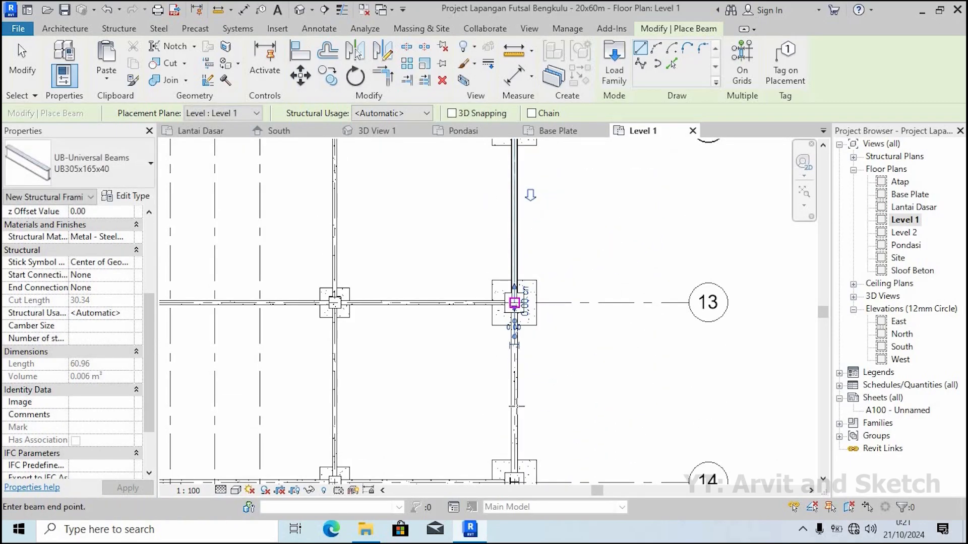
pyautogui.moveTo(517, 404); pyautogui.dragTo(517, 257, button='middle')
pyautogui.click(514, 335)
# Place two more grid 7 beams, from grid 14 to 15 and from grid 15 to 16
pyautogui.click(515, 335)
pyautogui.moveTo(540, 416); pyautogui.dragTo(529, 210, button='middle')
pyautogui.moveTo(547, 362); pyautogui.dragTo(568, 389, button='middle')
pyautogui.click(523, 361)
pyautogui.click(523, 361)
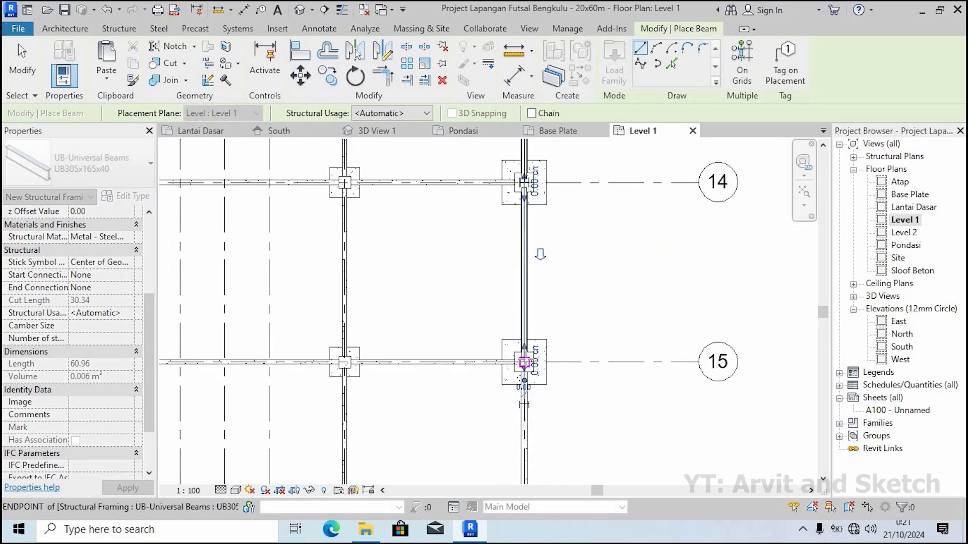
pyautogui.moveTo(555, 221); pyautogui.dragTo(620, 103, button='middle')
pyautogui.click(537, 320)
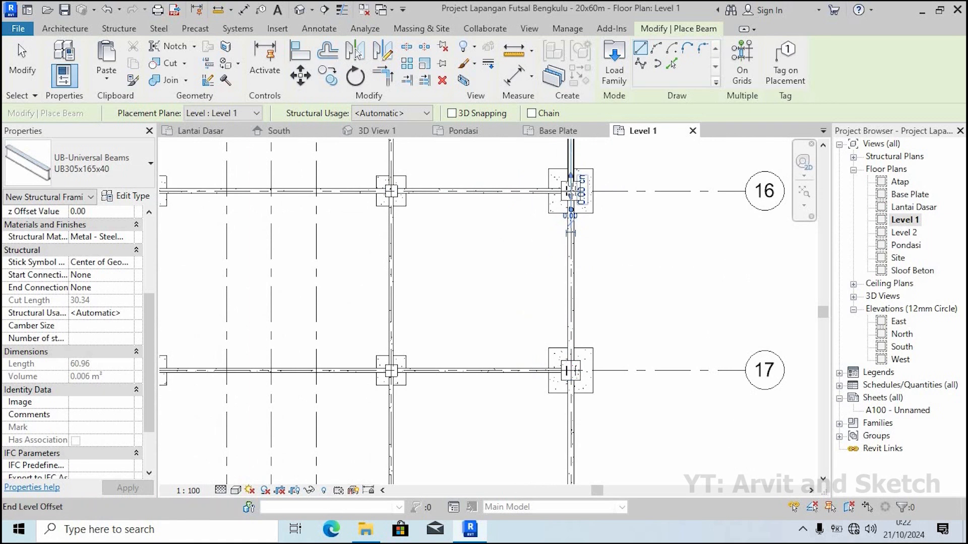
# Finish the grid 7 beams with spans from grid 16 to 17 and from 17 to the corner column at grid 18
pyautogui.click(571, 371)
pyautogui.moveTo(648, 281); pyautogui.dragTo(658, 115, button='middle')
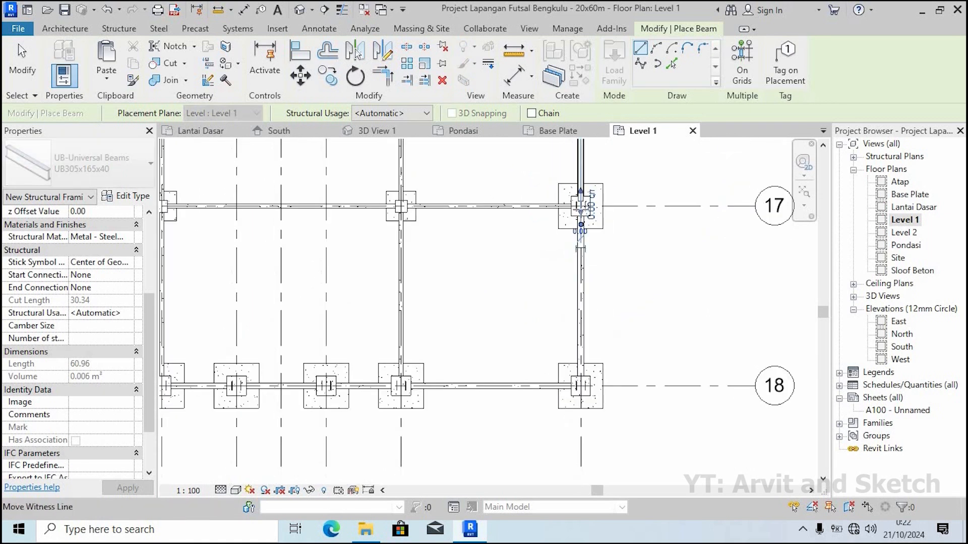
pyautogui.click(581, 206)
pyautogui.click(581, 386)
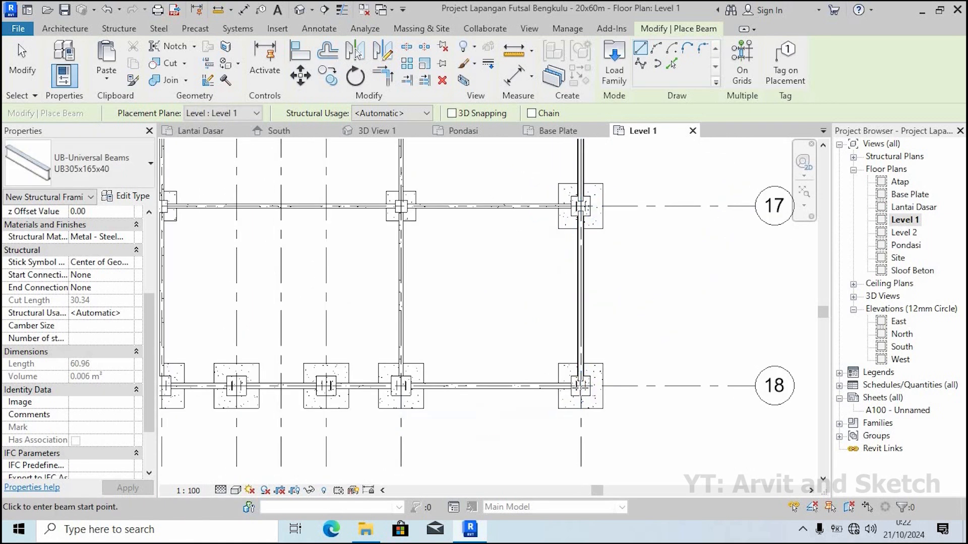
# Place beams along grid 18 between the columns from grid 7 to 6, 6 to 5, and 5 to 3
pyautogui.click(579, 386)
pyautogui.moveTo(667, 411); pyautogui.dragTo(751, 403, button='middle')
pyautogui.click(655, 380)
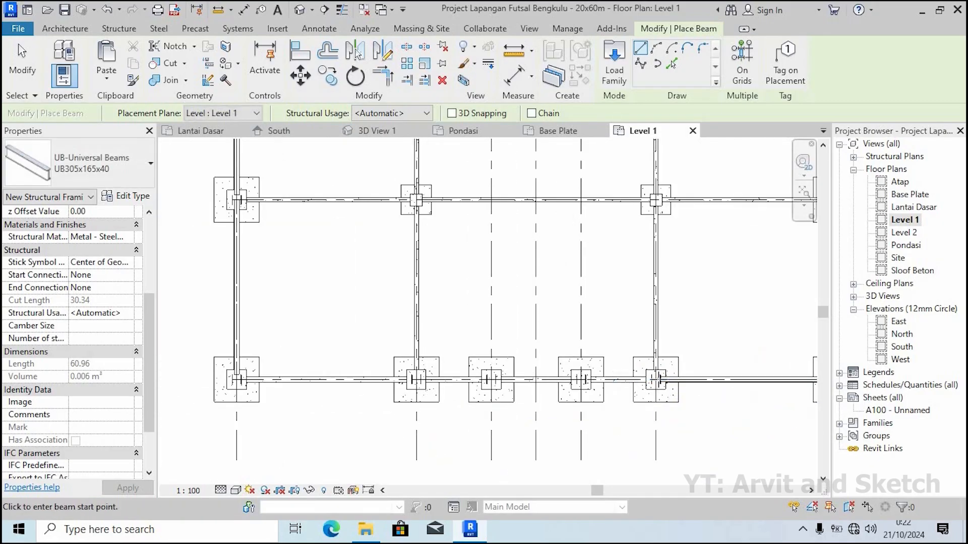
pyautogui.click(655, 379)
pyautogui.click(581, 379)
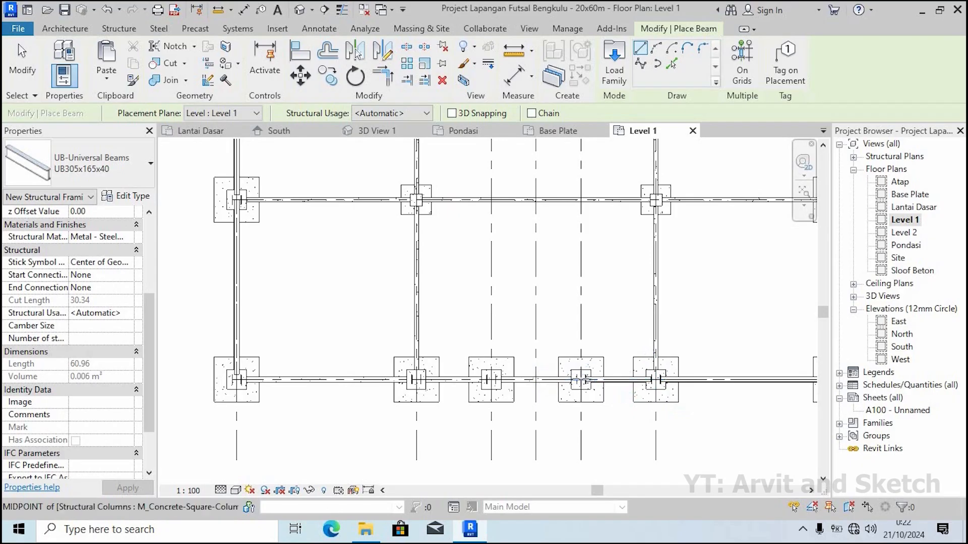
pyautogui.click(490, 379)
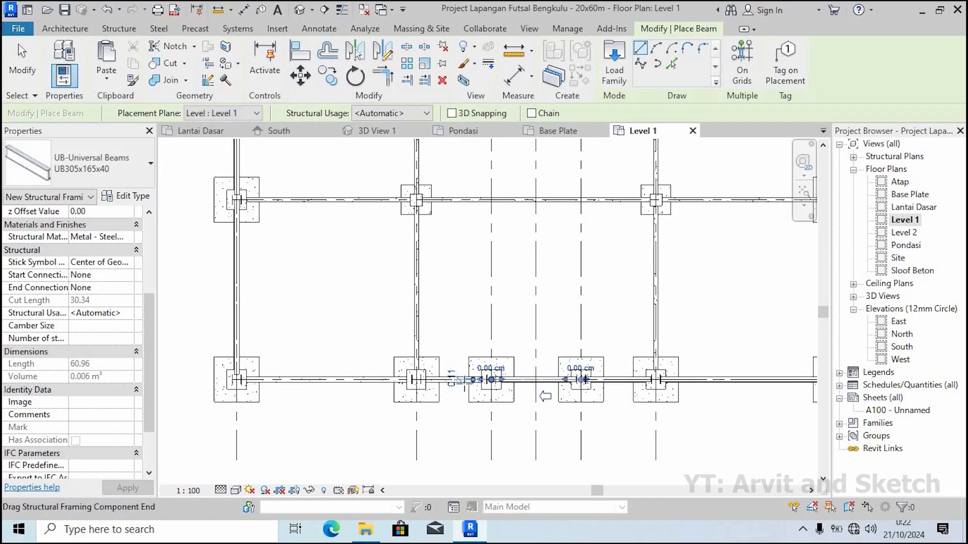
# Finish the southern end row with UB305x165x40 beams from grid 3 to 2 and from 2 to the corner column at grid 1
pyautogui.click(491, 379)
pyautogui.click(416, 379)
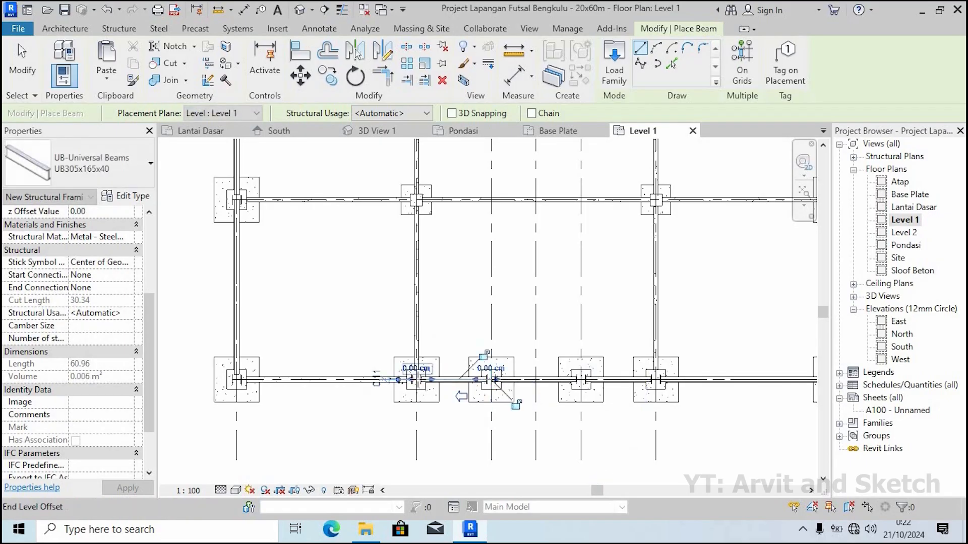
pyautogui.click(416, 379)
pyautogui.click(236, 379)
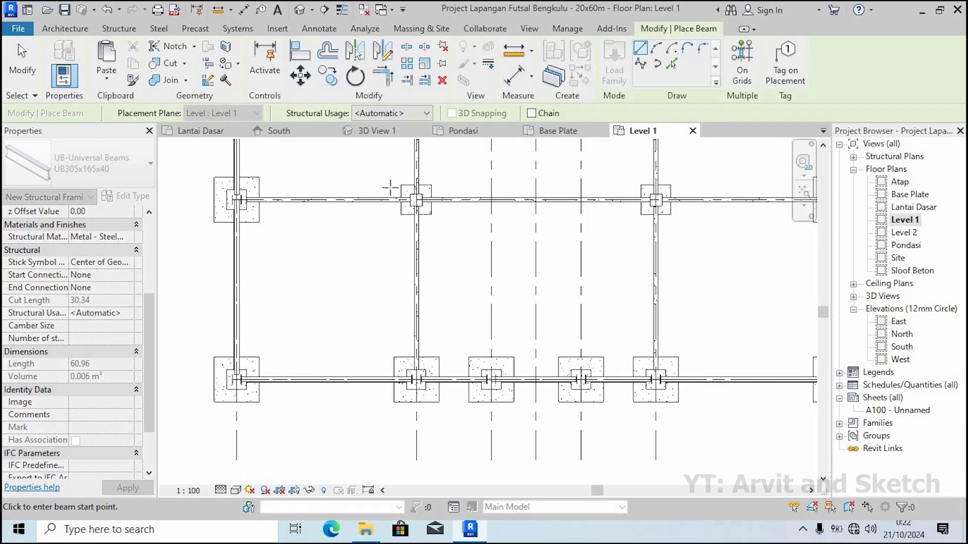
pyautogui.press('Escape')
pyautogui.press('Escape')
# Examine the completed perimeter beams and columns in the 3D view from several directions
pyautogui.click(377, 131)
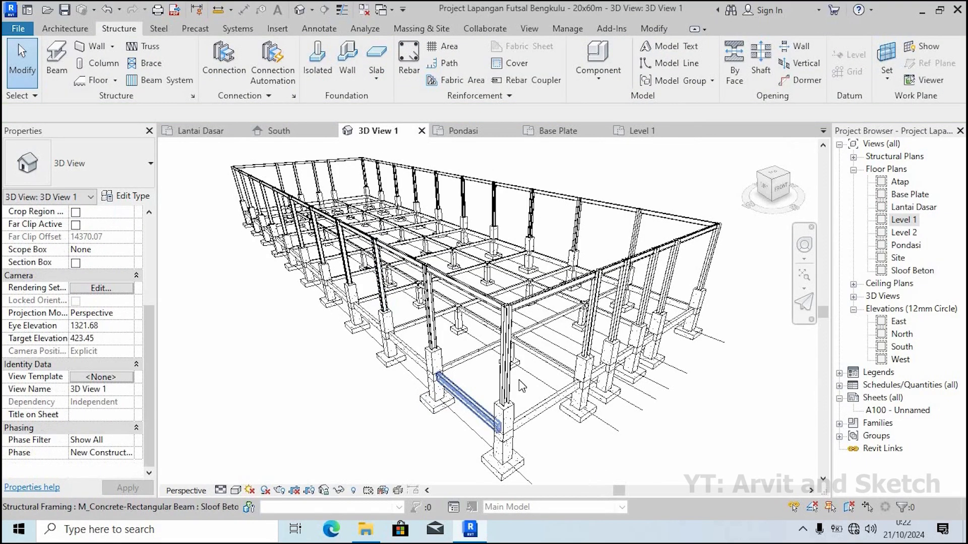
pyautogui.scroll(-2, 520, 382)
pyautogui.click(507, 381)
pyautogui.press('Escape')
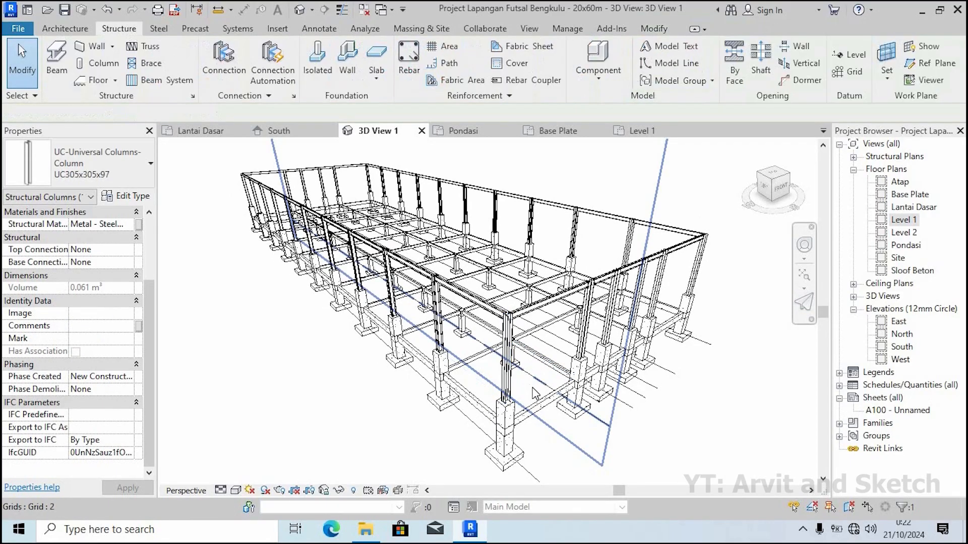
pyautogui.keyDown('shift'); pyautogui.moveTo(561, 415); pyautogui.dragTo(531, 397, button='middle'); pyautogui.keyUp('shift')
pyautogui.keyDown('shift'); pyautogui.moveTo(556, 399); pyautogui.dragTo(599, 388, button='middle'); pyautogui.keyUp('shift')
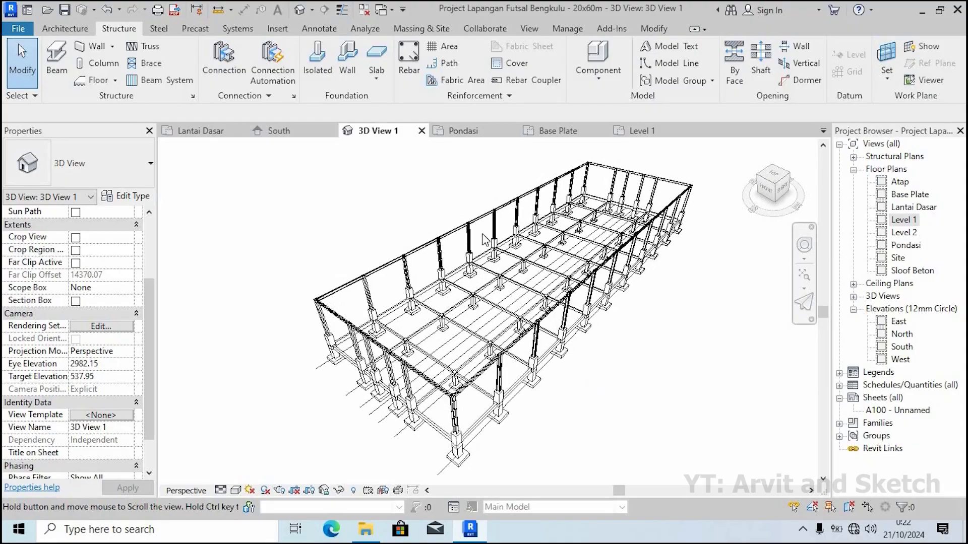
# On the Level 1 plan, place UC305x305x97 columns with their height set to Level 2 at grid intersections A/1 and B/1
pyautogui.click(647, 131)
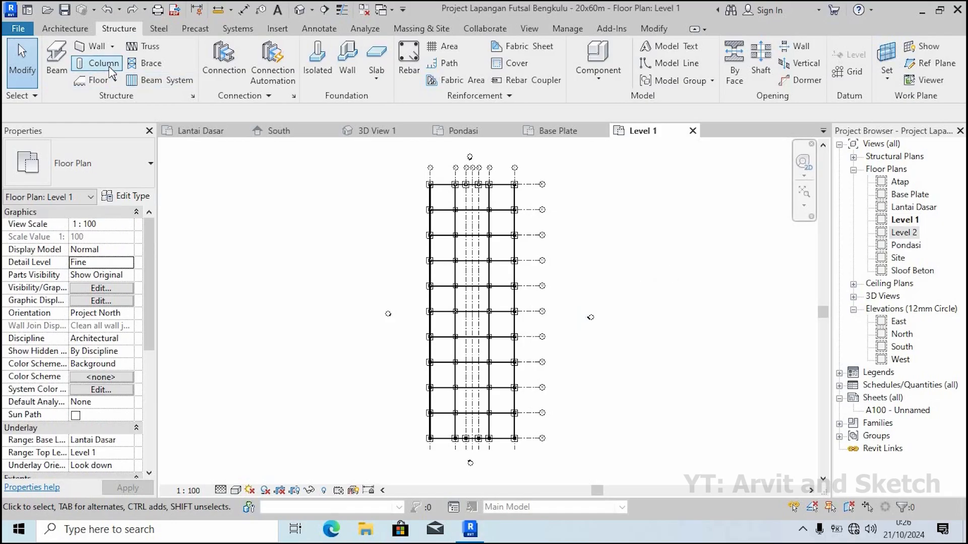
pyautogui.click(103, 63)
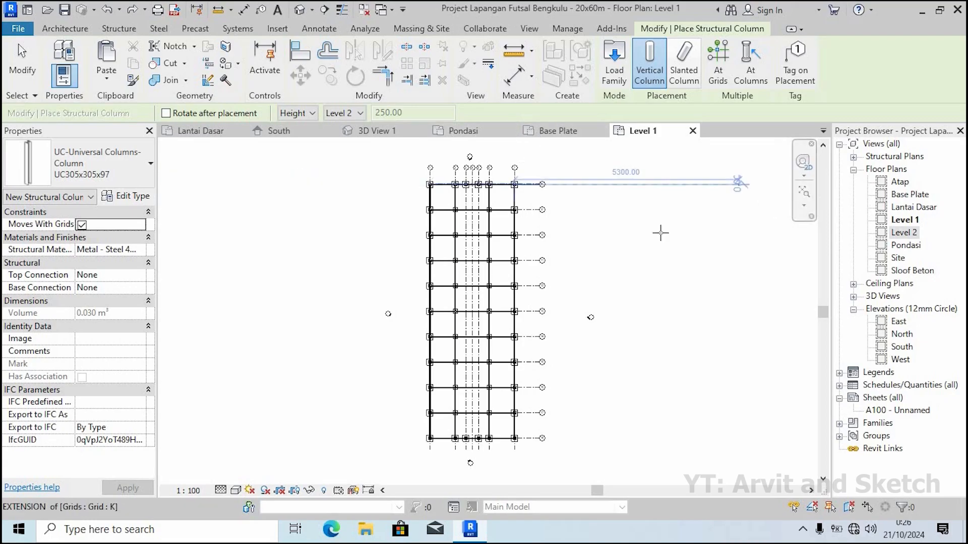
pyautogui.scroll(5, 431, 448)
pyautogui.scroll(4, 431, 446)
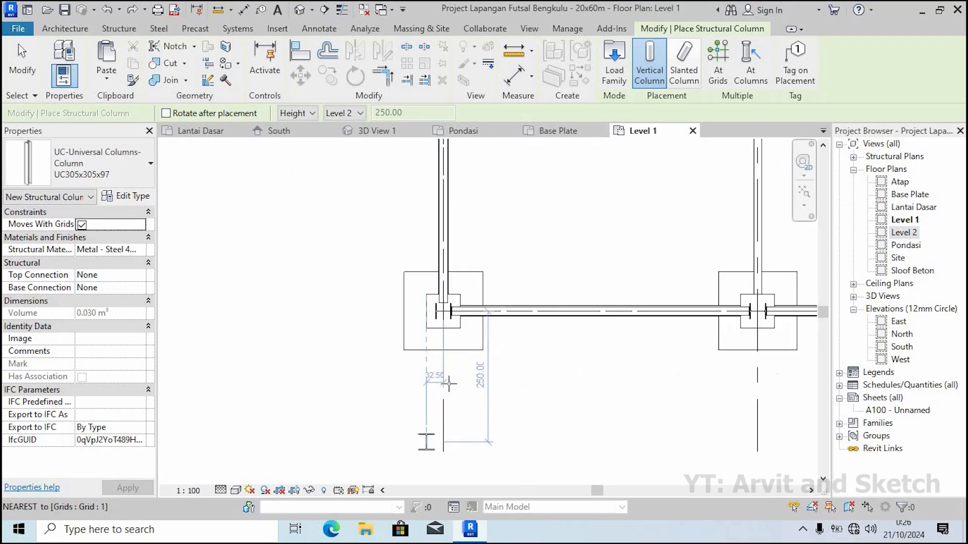
pyautogui.scroll(3, 454, 313)
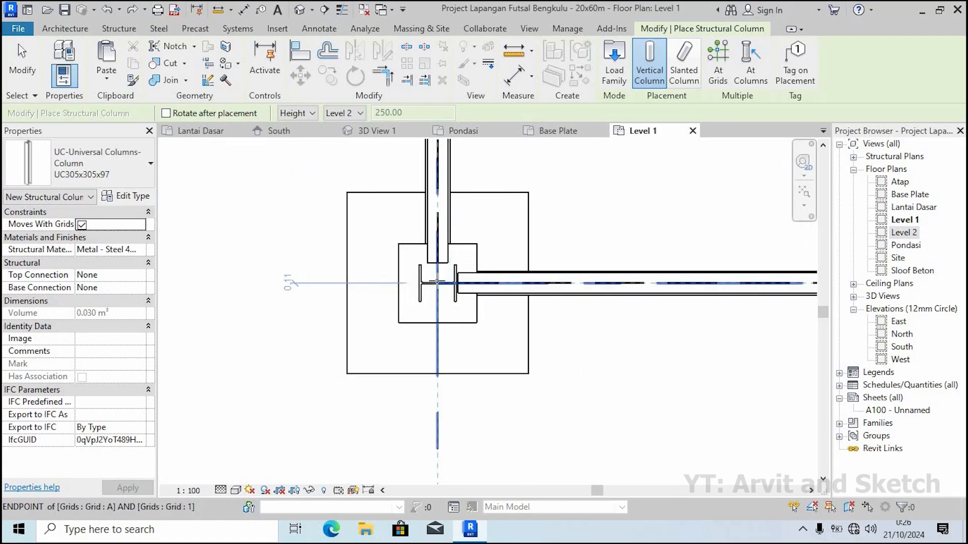
pyautogui.click(412, 367)
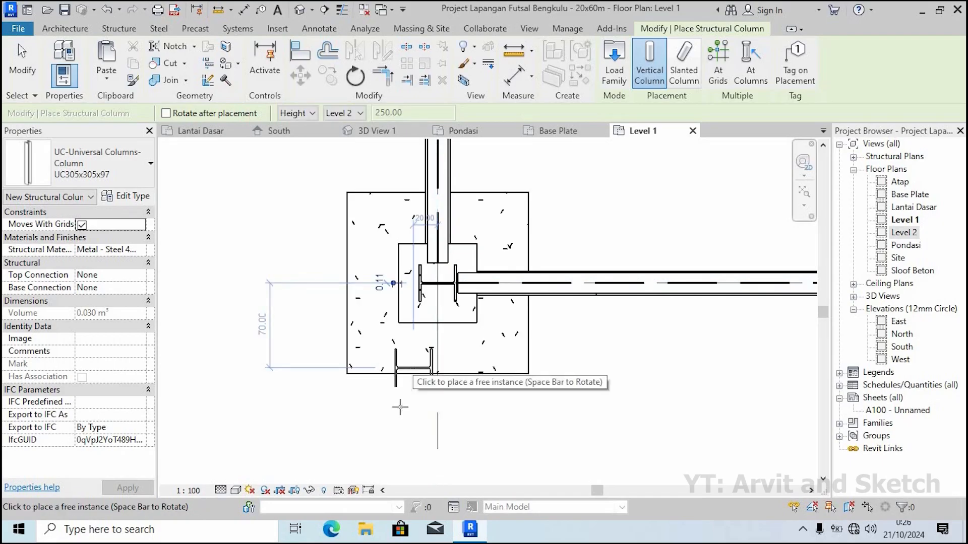
pyautogui.scroll(-3, 398, 418)
pyautogui.moveTo(438, 281); pyautogui.dragTo(436, 384, button='middle')
pyautogui.scroll(2, 417, 296)
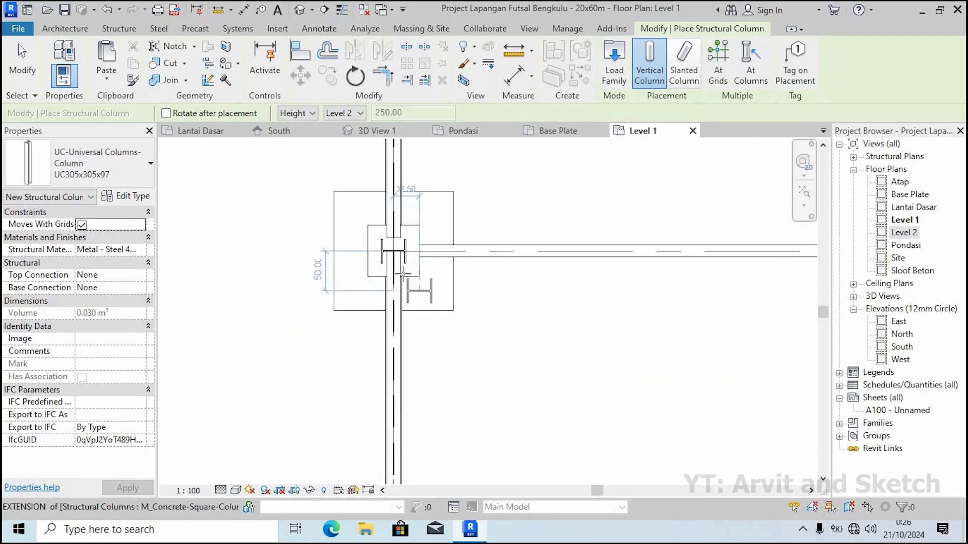
# Continue along grid 1 with UC305x305x97 columns at grids C and D
pyautogui.scroll(-4, 406, 359)
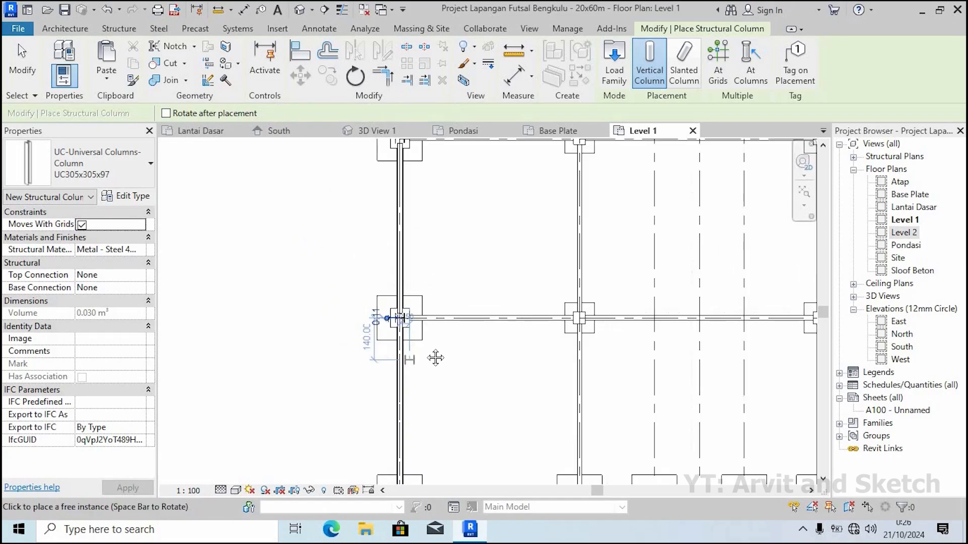
pyautogui.moveTo(434, 358)
pyautogui.mouseDown(button='middle')
pyautogui.moveTo(430, 348)
pyautogui.moveTo(430, 356)
pyautogui.mouseUp(button='middle')
pyautogui.scroll(5, 411, 330)
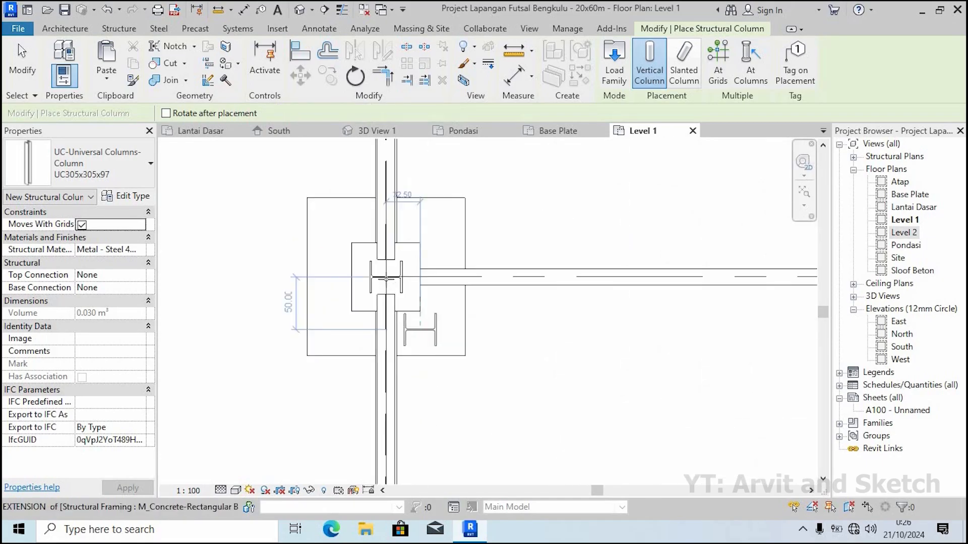
pyautogui.scroll(2, 386, 277)
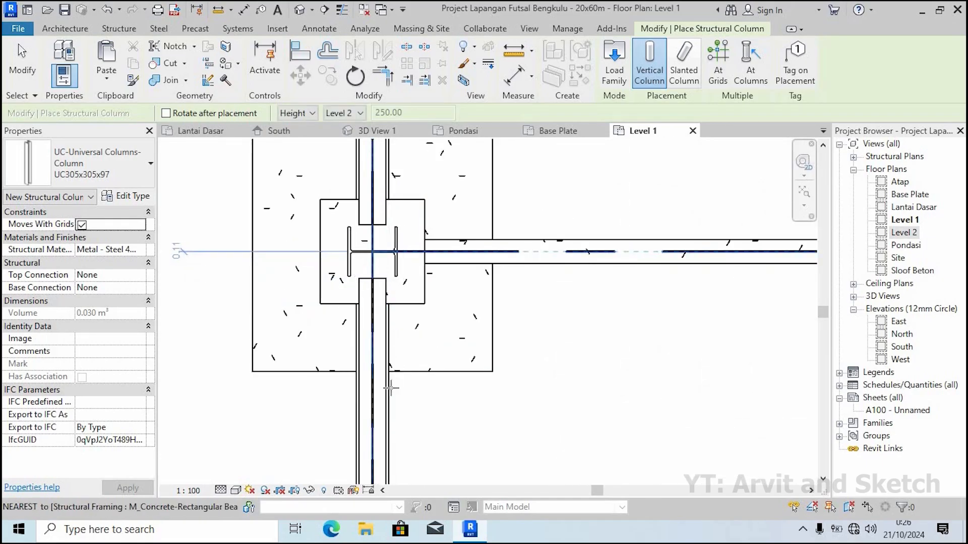
pyautogui.scroll(-4, 395, 397)
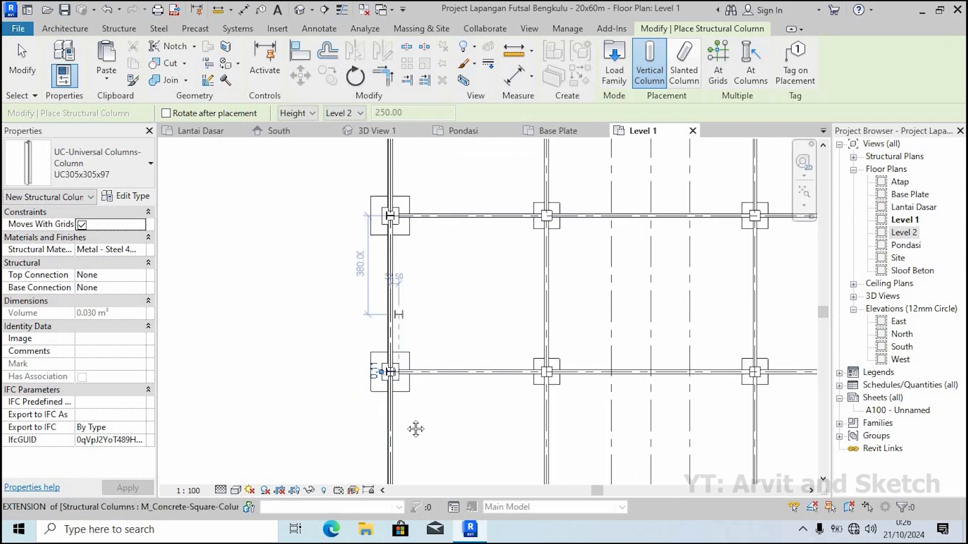
pyautogui.scroll(3, 409, 423)
pyautogui.scroll(1, 401, 348)
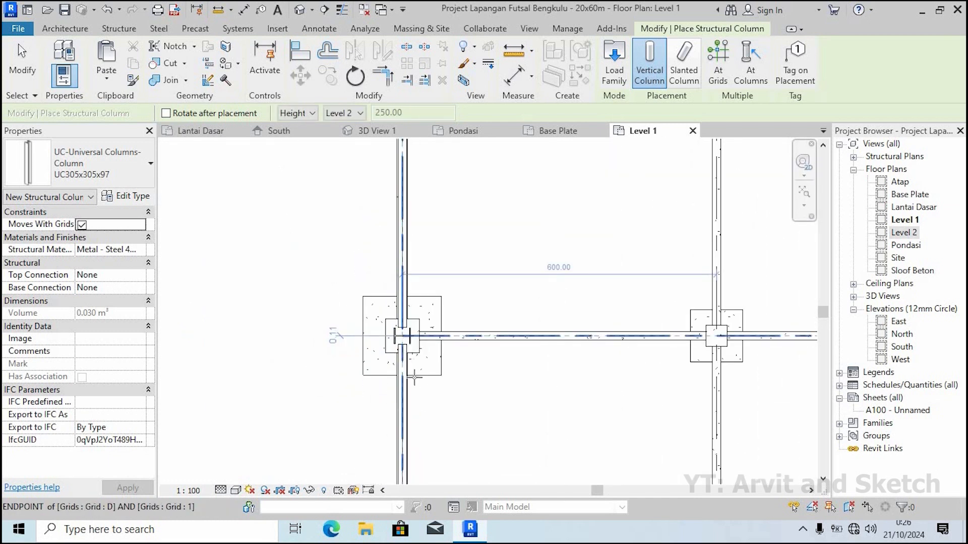
# Place the next two grid 1 columns, at the intersections with grids E and F
pyautogui.scroll(-4, 415, 363)
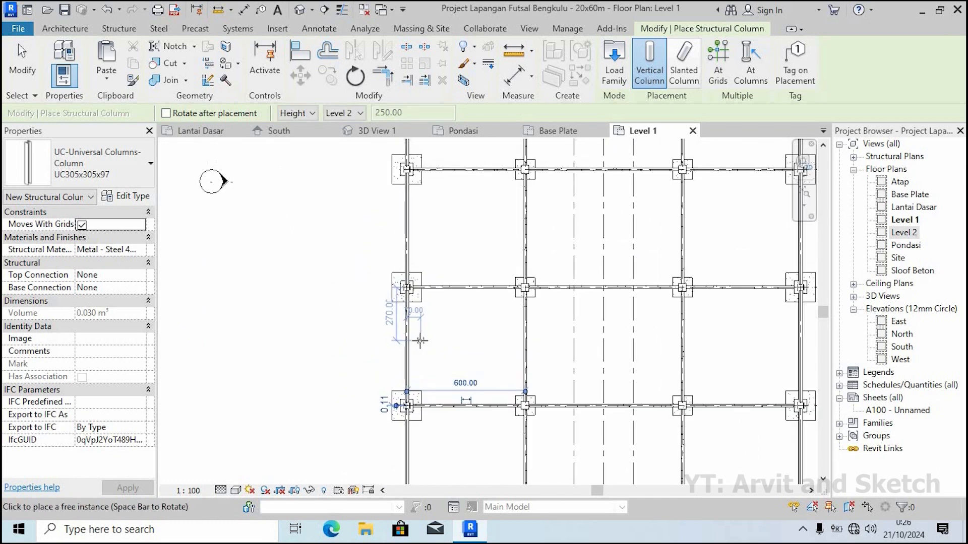
pyautogui.scroll(5, 404, 298)
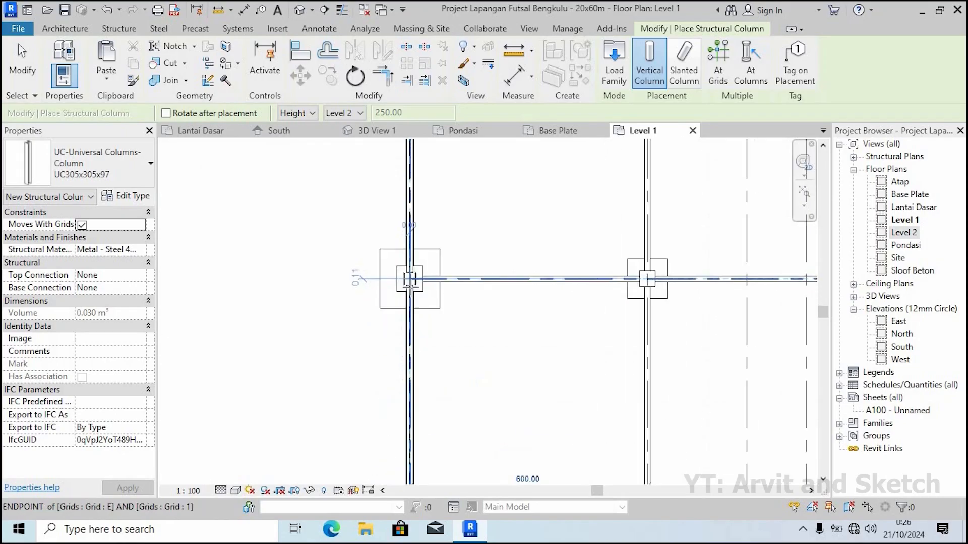
pyautogui.scroll(-3, 421, 354)
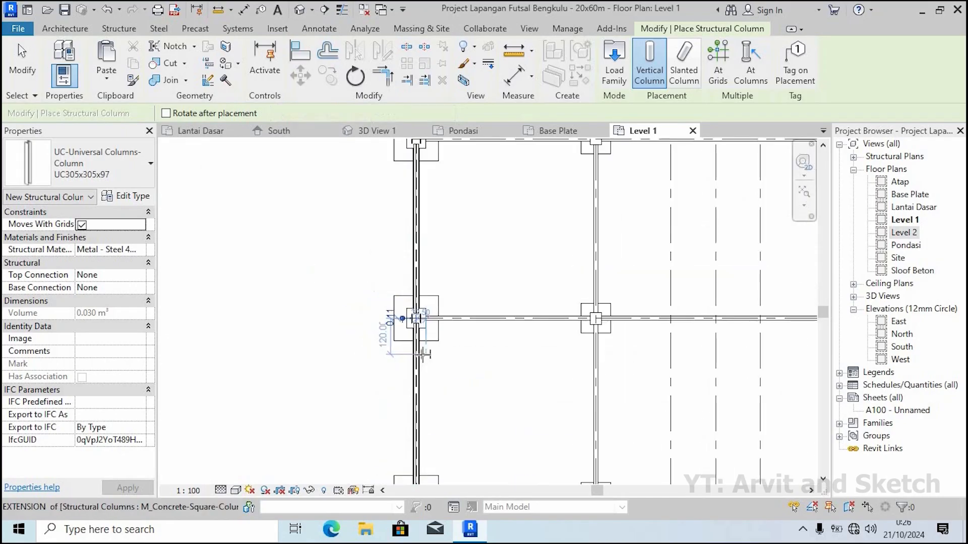
pyautogui.scroll(-2, 423, 355)
pyautogui.moveTo(434, 378); pyautogui.dragTo(426, 509, button='middle')
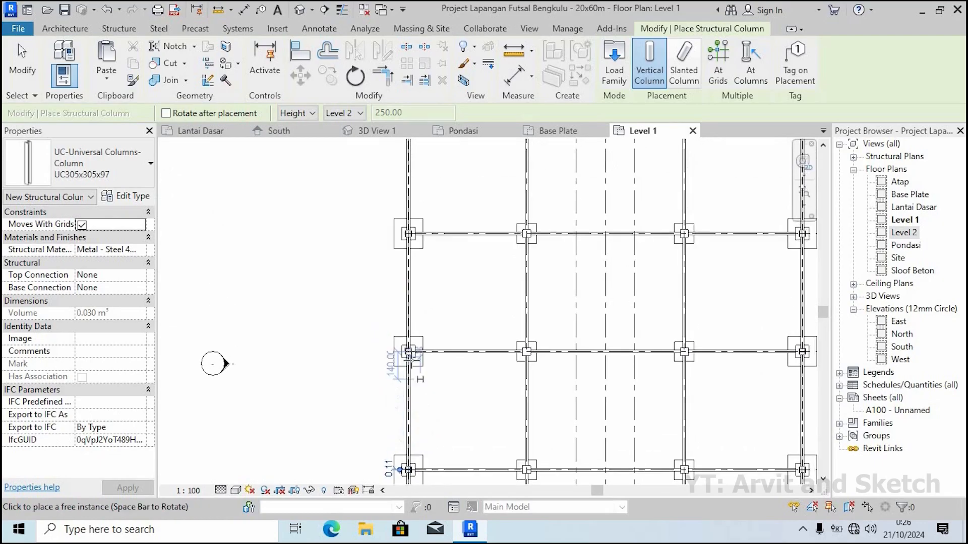
pyautogui.scroll(4, 414, 367)
pyautogui.scroll(1, 408, 355)
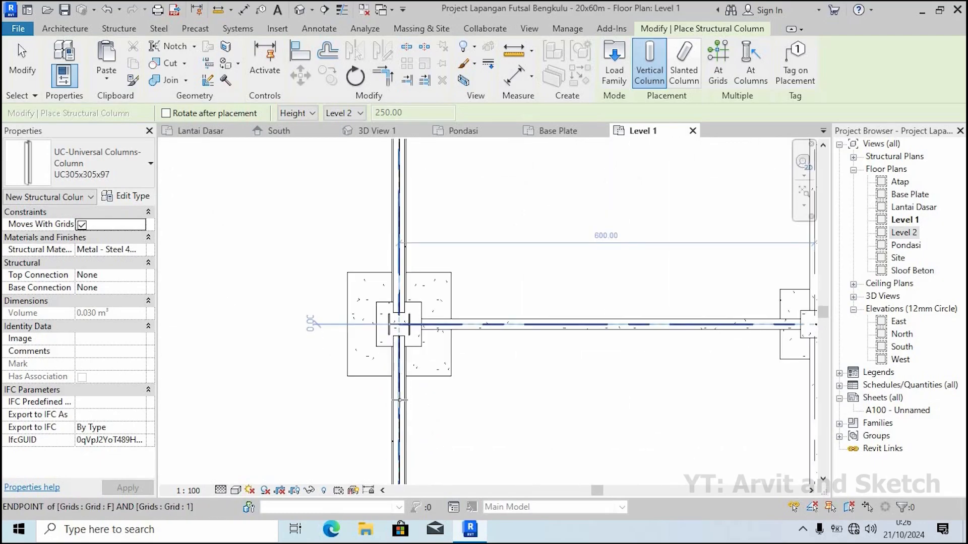
# Add UC305x305x97 columns on grid 1 at grids G and H
pyautogui.scroll(-3, 403, 353)
pyautogui.moveTo(407, 377); pyautogui.dragTo(398, 472, button='middle')
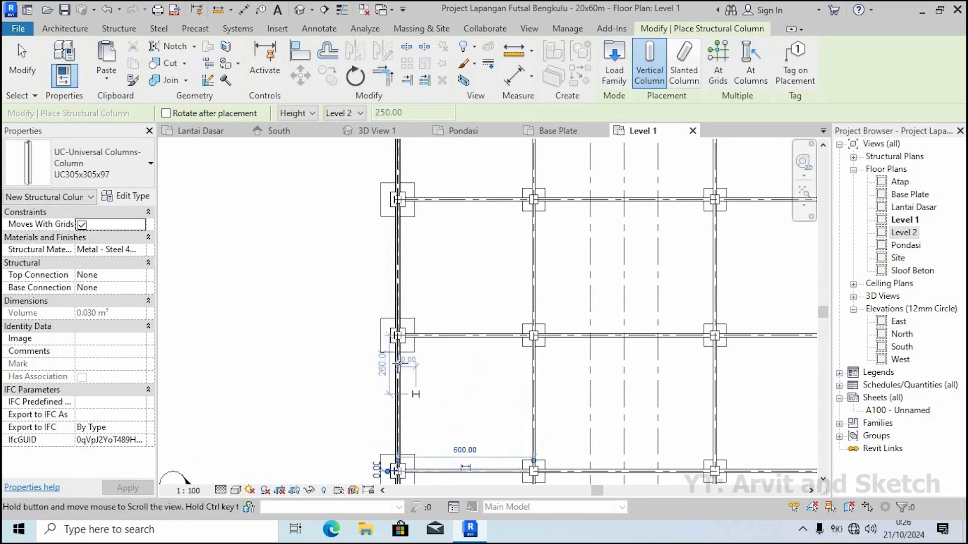
pyautogui.scroll(5, 398, 336)
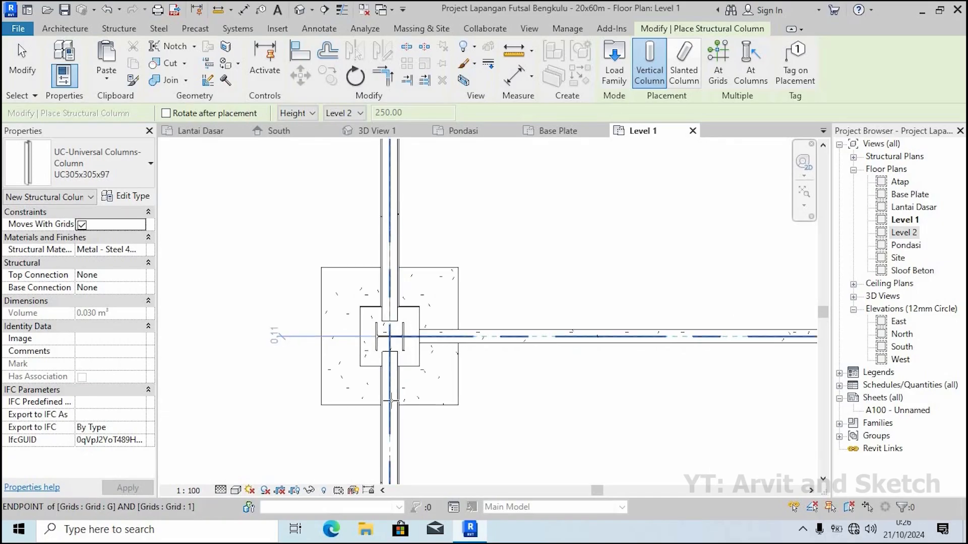
pyautogui.scroll(-5, 390, 401)
pyautogui.moveTo(388, 353); pyautogui.dragTo(395, 400, button='middle')
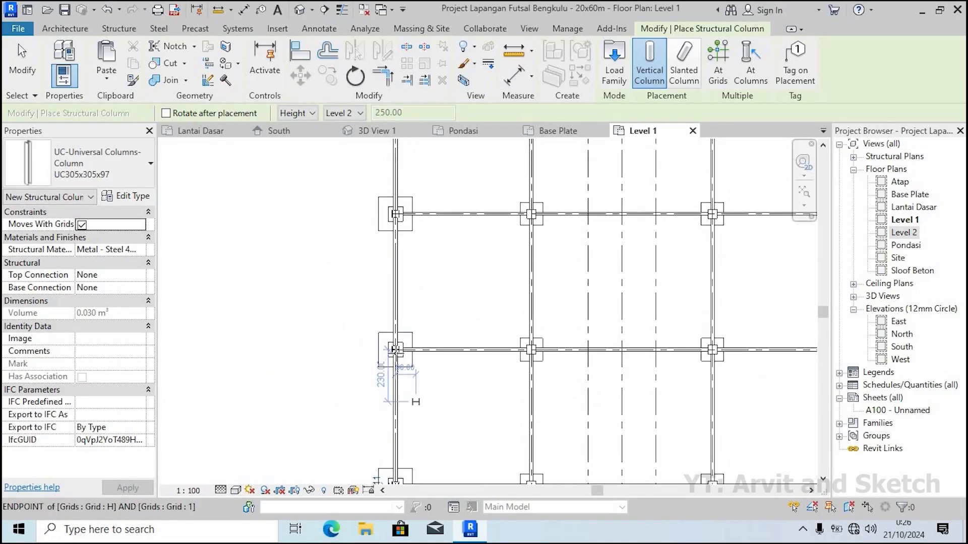
pyautogui.scroll(4, 395, 351)
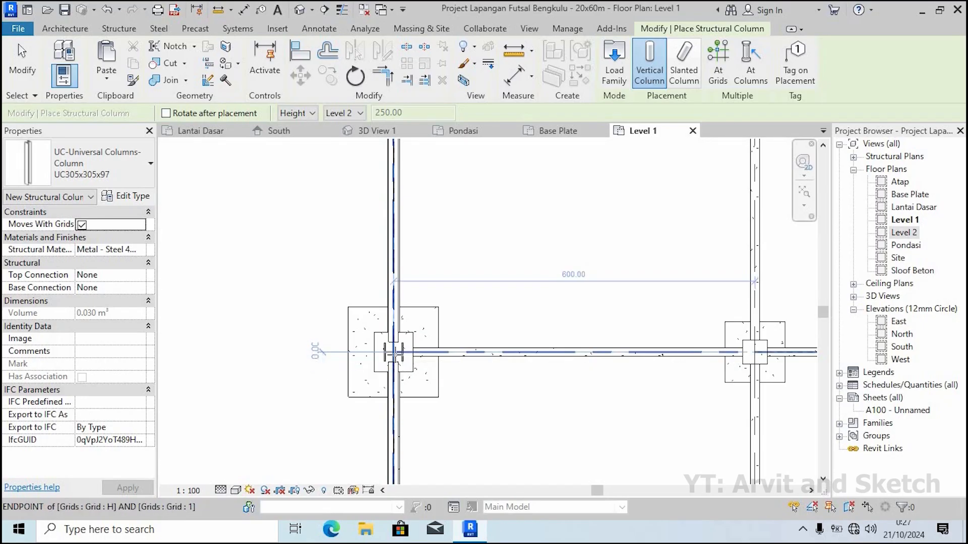
pyautogui.click(397, 364)
# Place two more columns on grid 1, at the intersections with grids I and J
pyautogui.scroll(-3, 396, 379)
pyautogui.moveTo(438, 383)
pyautogui.mouseDown(button='middle')
pyautogui.moveTo(432, 438)
pyautogui.moveTo(423, 379)
pyautogui.mouseUp(button='middle')
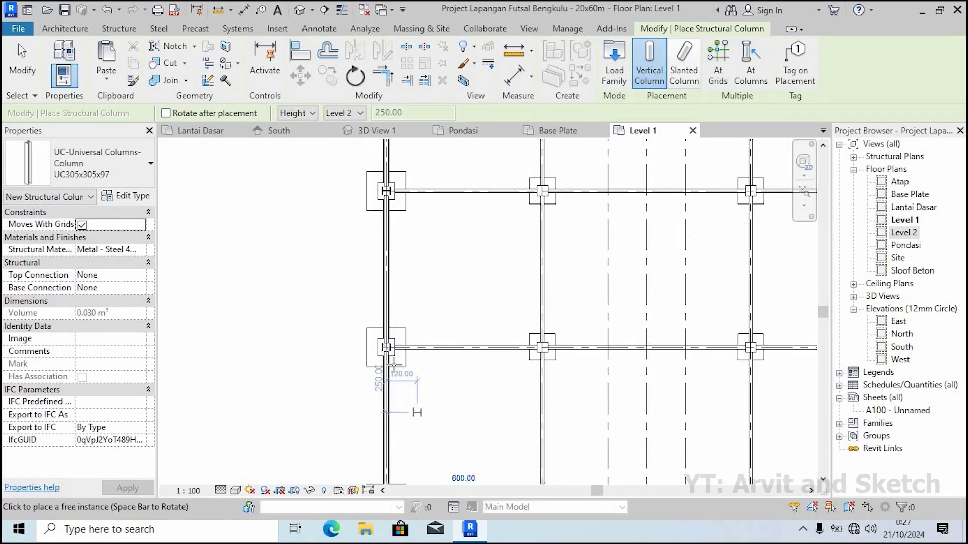
pyautogui.scroll(3, 396, 364)
pyautogui.scroll(2, 389, 355)
pyautogui.scroll(-4, 380, 391)
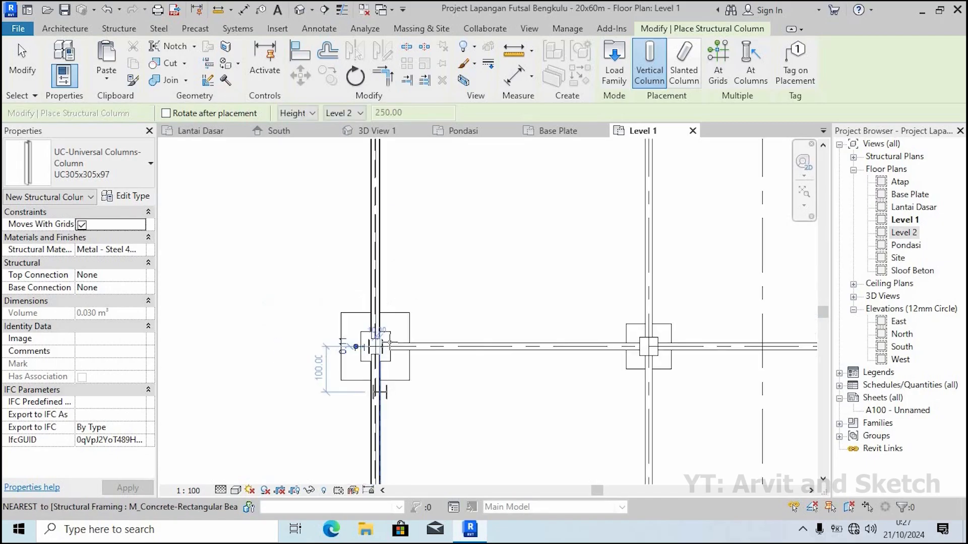
pyautogui.scroll(4, 365, 313)
pyautogui.click(365, 310)
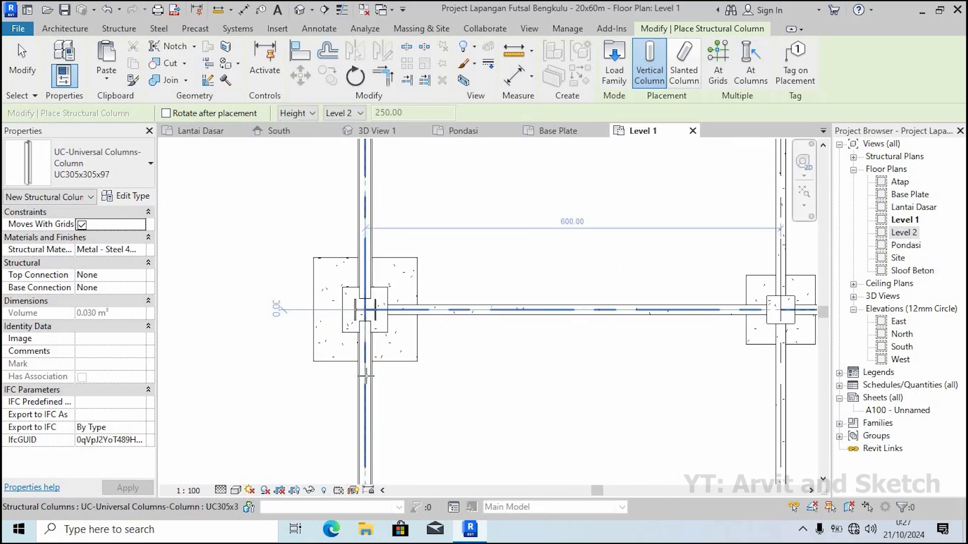
# Place columns on grid K at the corner with grid 1 and at grid 2
pyautogui.scroll(-3, 365, 377)
pyautogui.moveTo(372, 267); pyautogui.dragTo(372, 355, button='middle')
pyautogui.scroll(3, 371, 306)
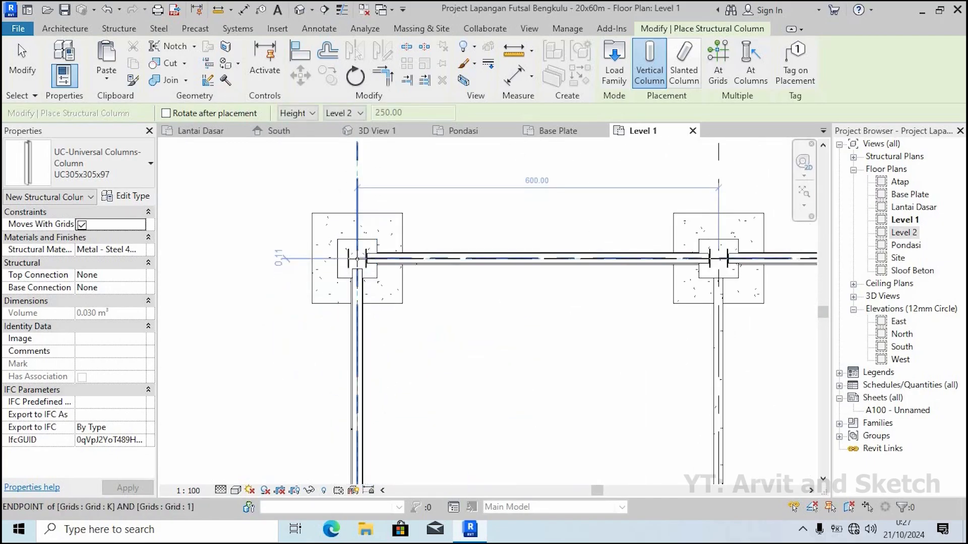
pyautogui.click(358, 259)
pyautogui.scroll(-1, 368, 296)
pyautogui.scroll(-1, 385, 310)
pyautogui.moveTo(393, 306); pyautogui.dragTo(266, 300, button='middle')
pyautogui.scroll(2, 460, 277)
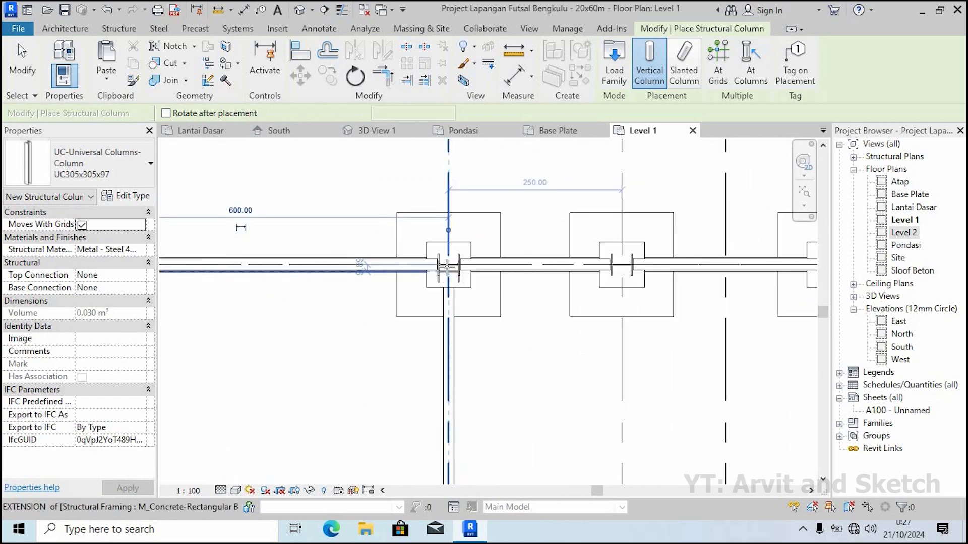
# Continue along grid K with UC305x305x97 columns at grids 3, 5 and 6
pyautogui.moveTo(522, 283); pyautogui.dragTo(423, 283, button='middle')
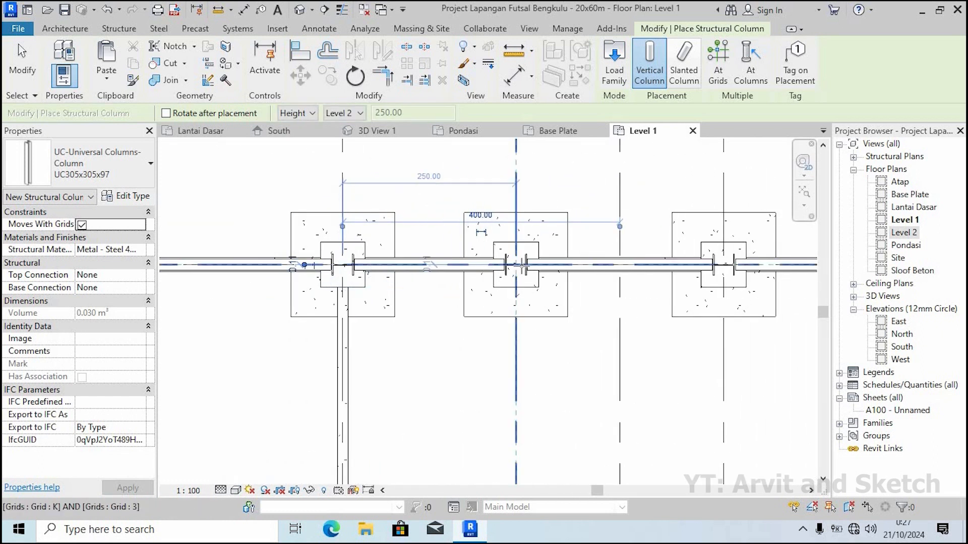
pyautogui.click(522, 282)
pyautogui.moveTo(674, 333); pyautogui.dragTo(376, 342, button='middle')
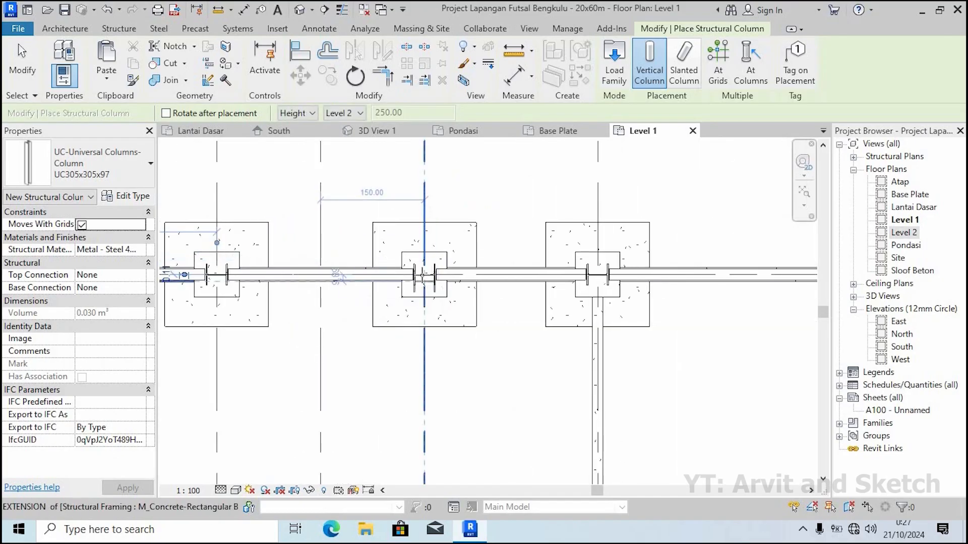
pyautogui.scroll(-3, 466, 333)
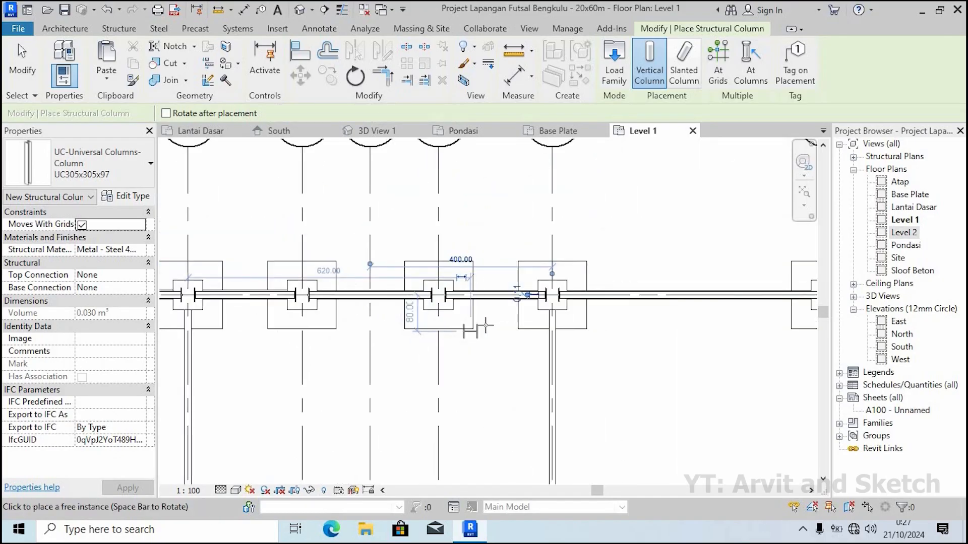
# Place columns at the corner of grids K and 7 and at the intersection of grids J and 7
pyautogui.scroll(3, 631, 316)
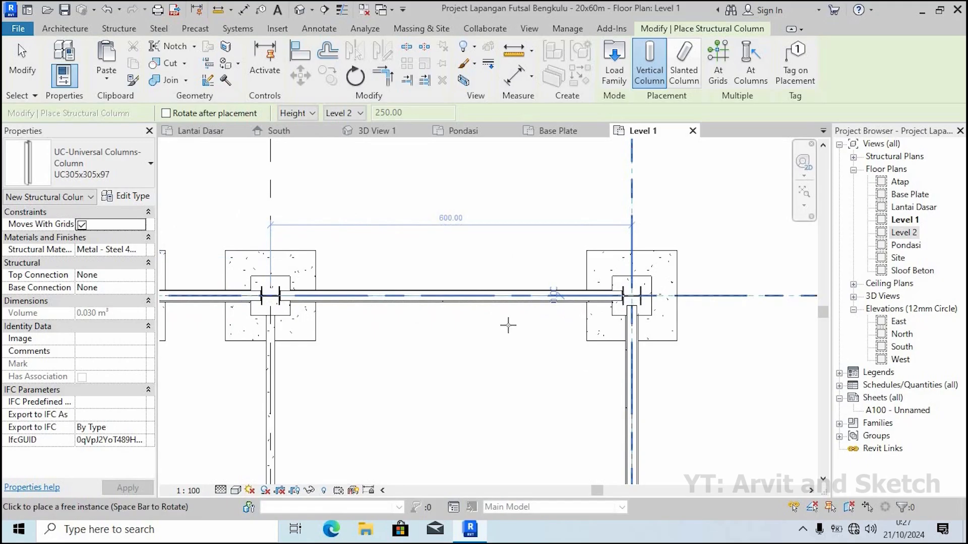
pyautogui.scroll(-3, 508, 325)
pyautogui.scroll(4, 545, 398)
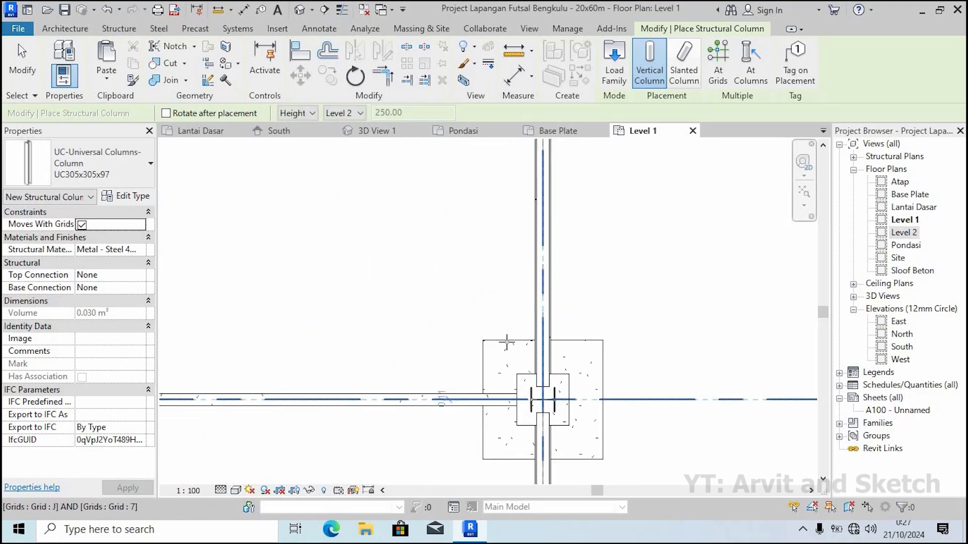
# Place UC305x305x97 columns along grid 7 at its intersections with grids I and H
pyautogui.scroll(-3, 506, 343)
pyautogui.scroll(4, 494, 333)
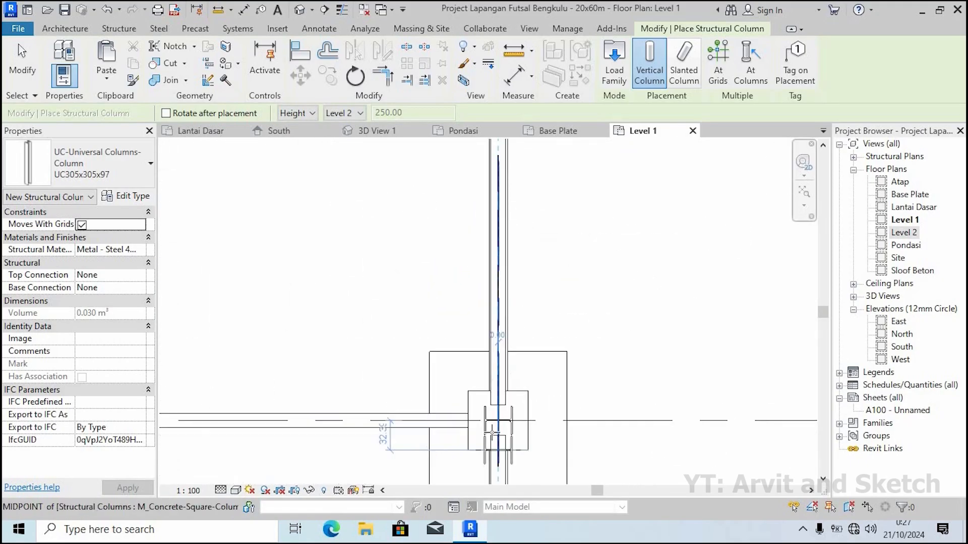
pyautogui.scroll(-4, 525, 347)
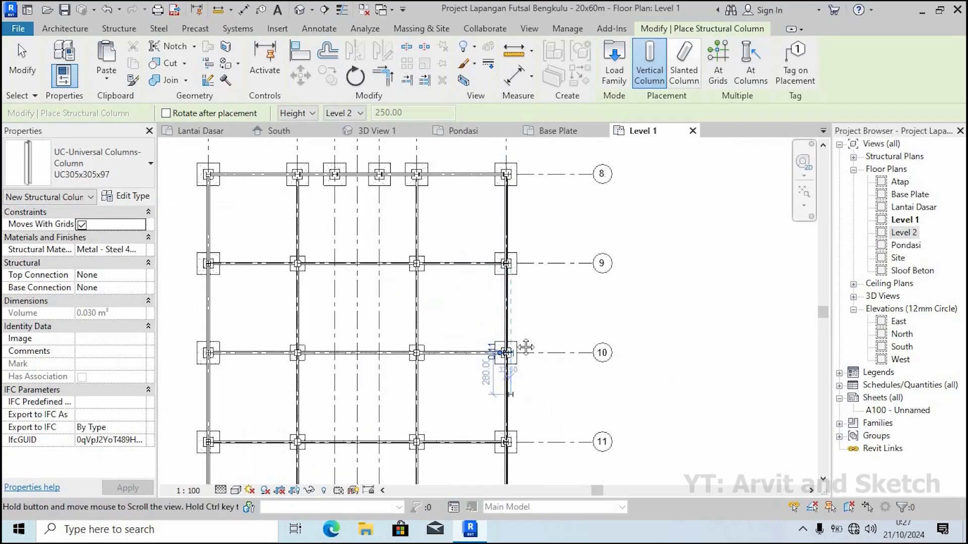
pyautogui.scroll(-1, 526, 347)
pyautogui.scroll(5, 509, 361)
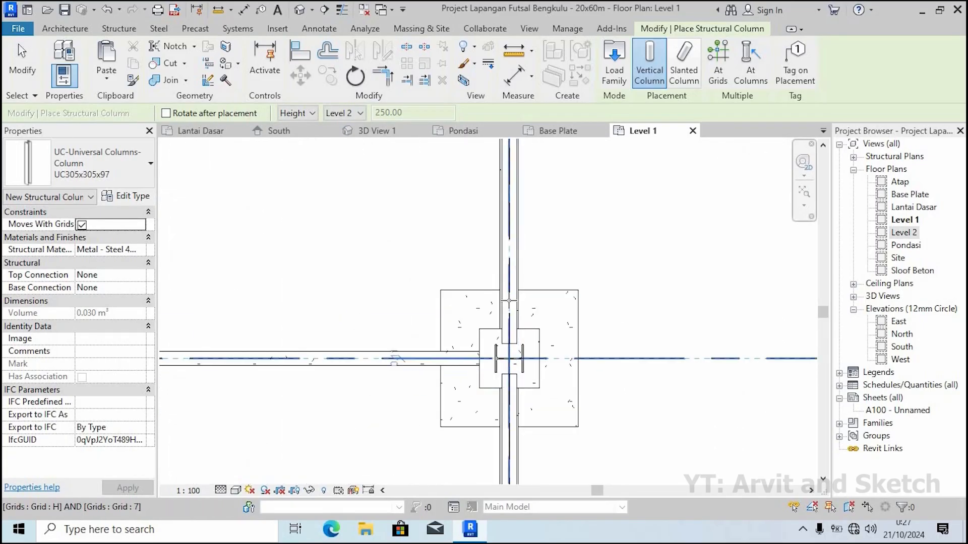
pyautogui.scroll(-5, 509, 359)
# Continue along grid 7 with columns at the intersections with grids G, F and E
pyautogui.scroll(4, 511, 355)
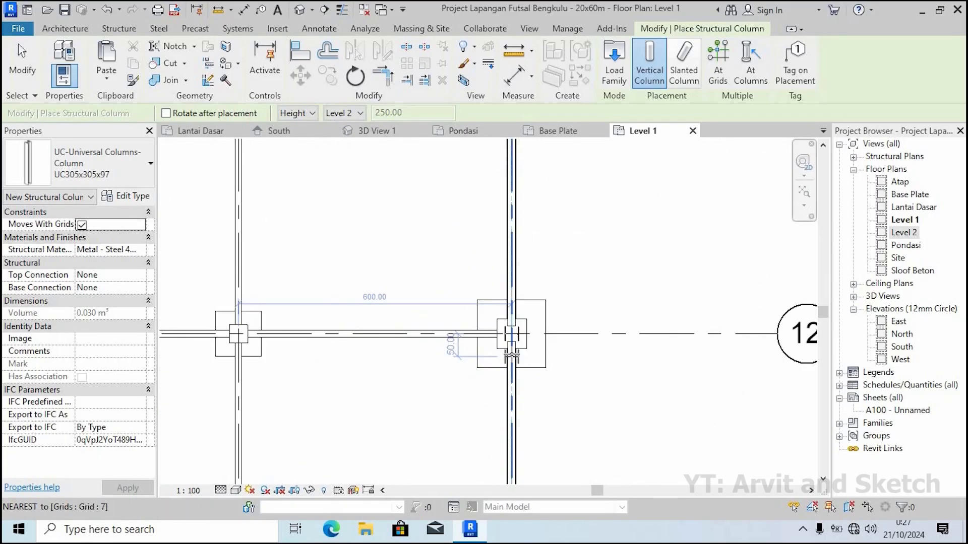
pyautogui.scroll(2, 511, 355)
pyautogui.scroll(-4, 519, 309)
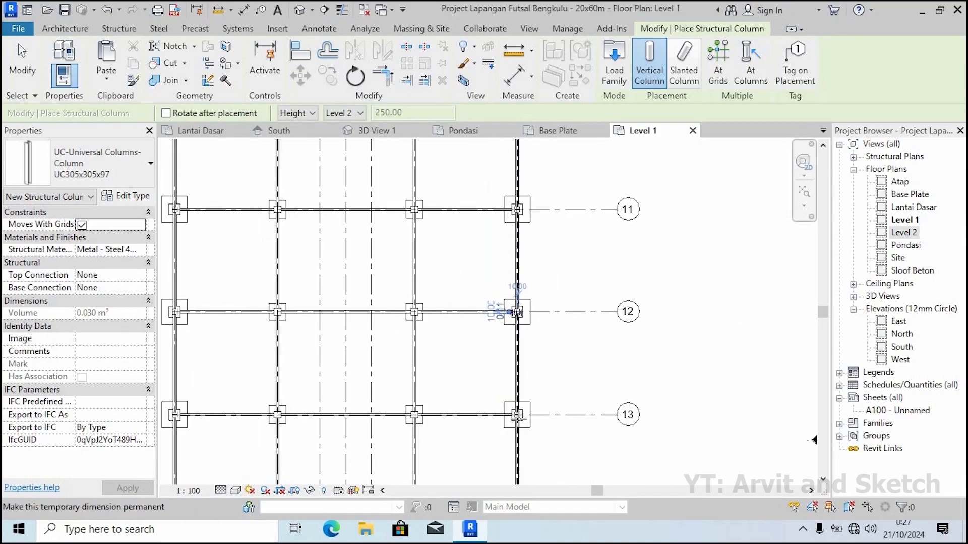
pyautogui.scroll(4, 519, 404)
pyautogui.scroll(2, 519, 404)
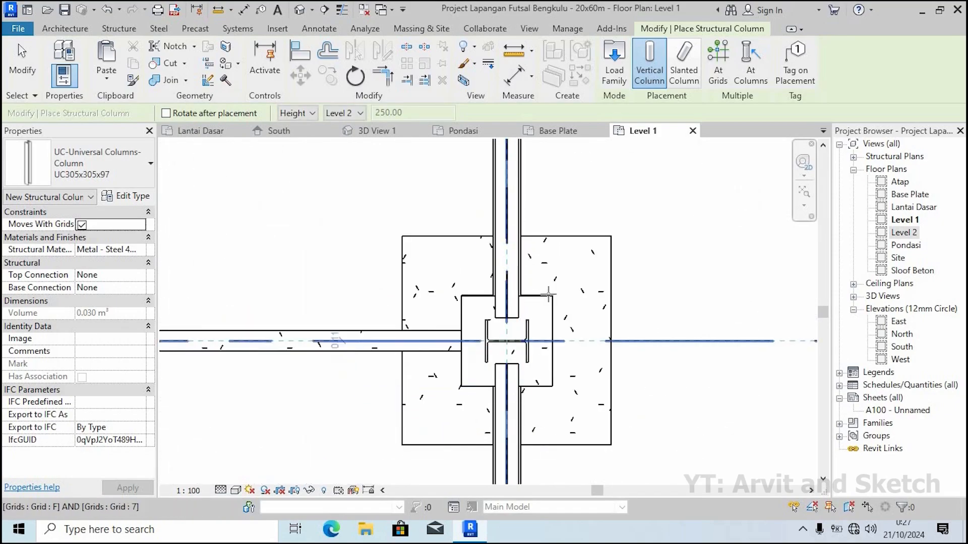
pyautogui.scroll(-5, 549, 294)
pyautogui.scroll(5, 541, 433)
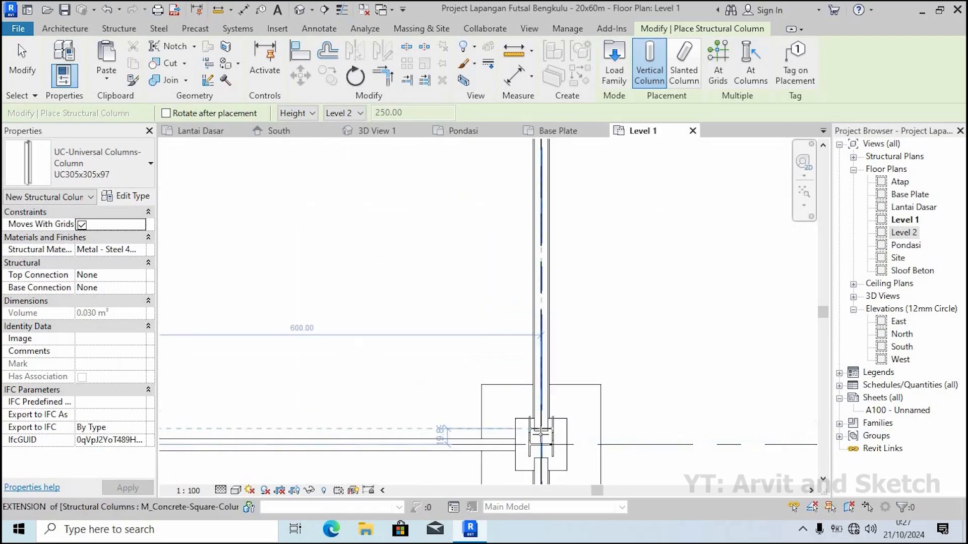
pyautogui.scroll(-6, 541, 433)
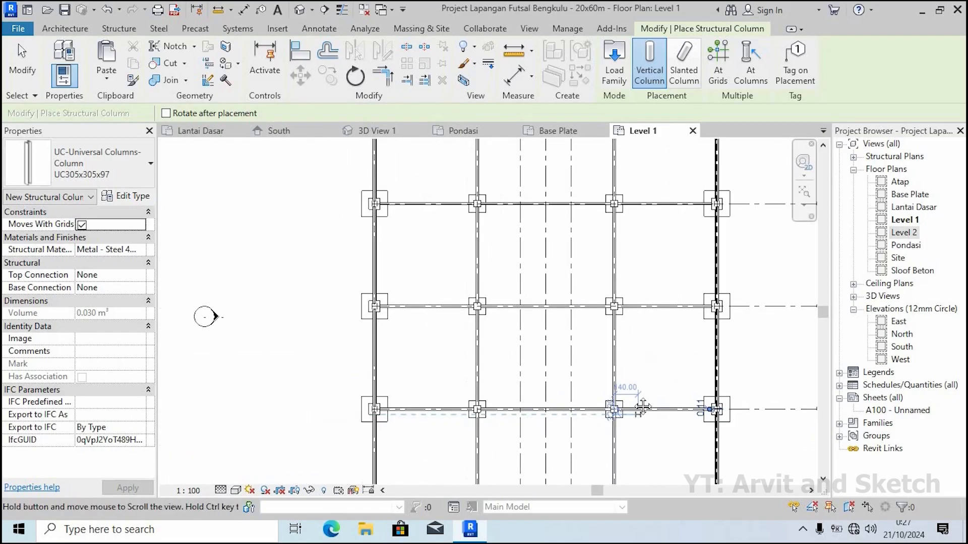
# Add columns on grid 7 at grids D, C and B
pyautogui.moveTo(643, 407); pyautogui.dragTo(574, 288, button='middle')
pyautogui.moveTo(643, 291); pyautogui.dragTo(543, 223, button='middle')
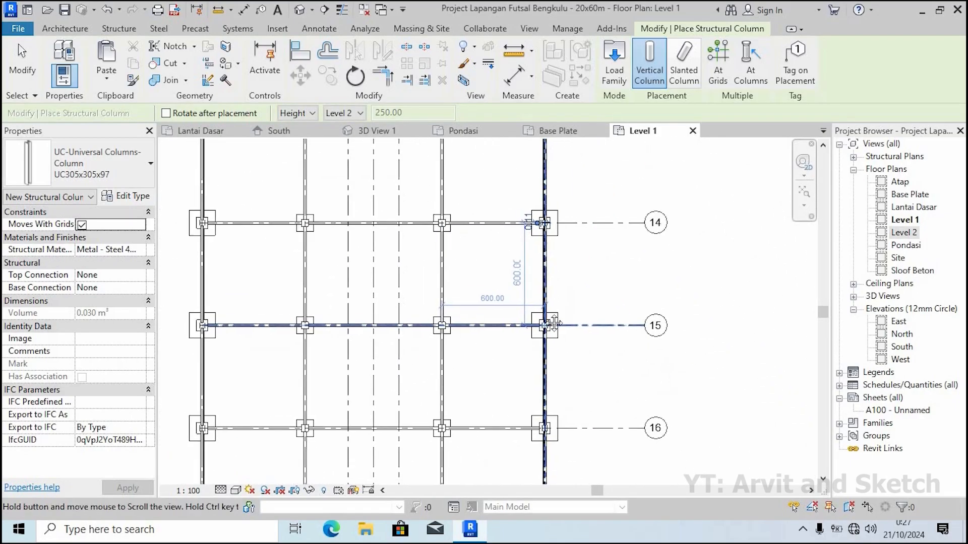
pyautogui.scroll(5, 528, 306)
pyautogui.click(528, 306)
pyautogui.scroll(-5, 530, 307)
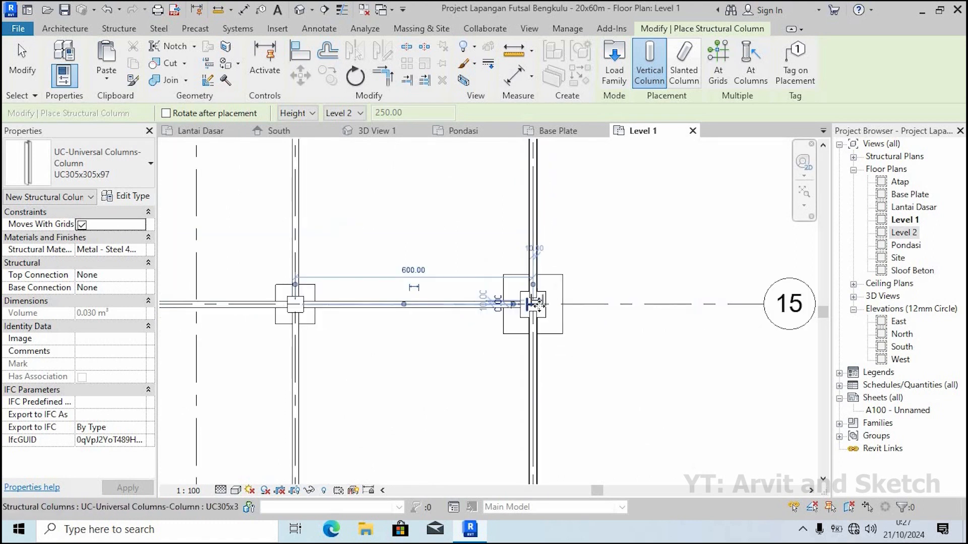
pyautogui.scroll(3, 536, 414)
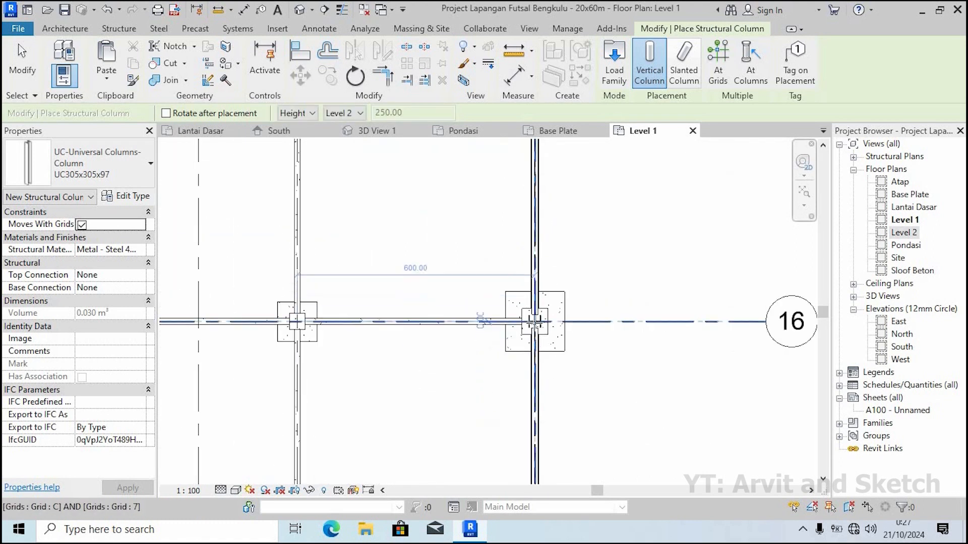
pyautogui.scroll(-4, 532, 323)
pyautogui.scroll(5, 529, 324)
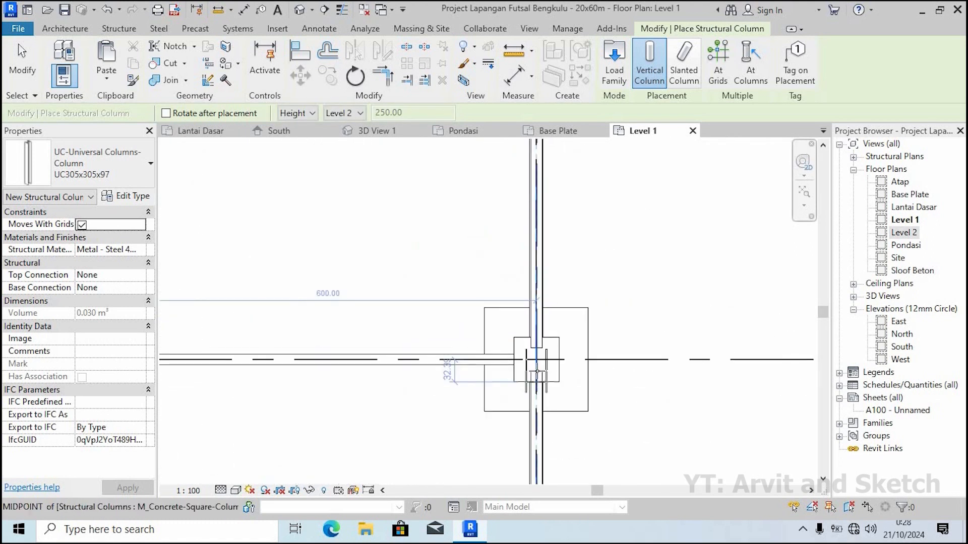
pyautogui.scroll(1, 537, 372)
pyautogui.scroll(-5, 542, 335)
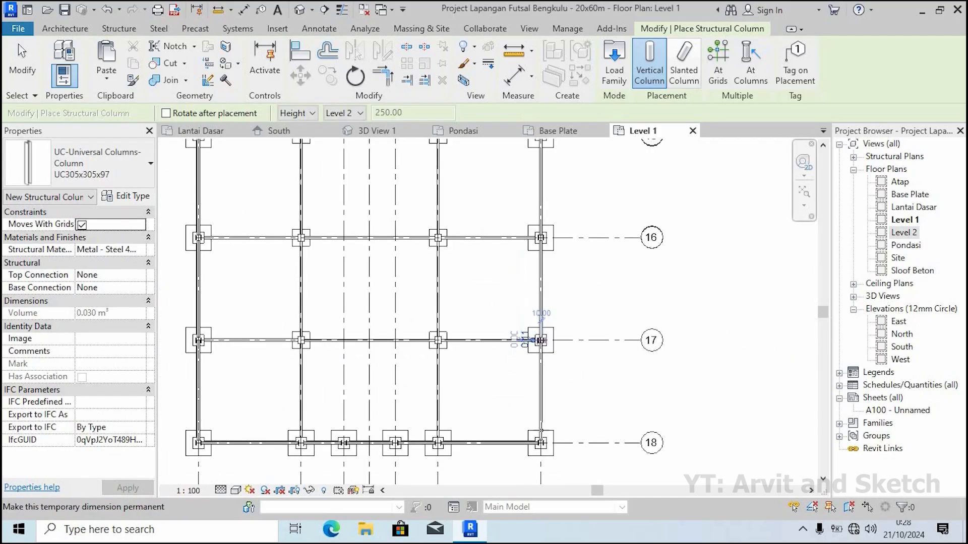
# Finish the column ring along grid A with columns at grids 7, 6, 5, 3 and 2, ending the column placement
pyautogui.scroll(5, 541, 444)
pyautogui.scroll(-5, 472, 436)
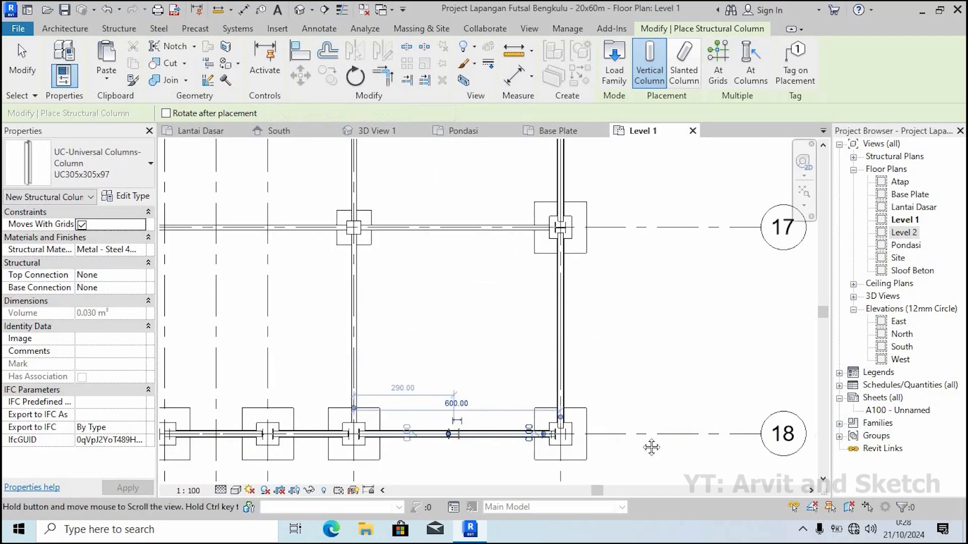
pyautogui.scroll(5, 539, 432)
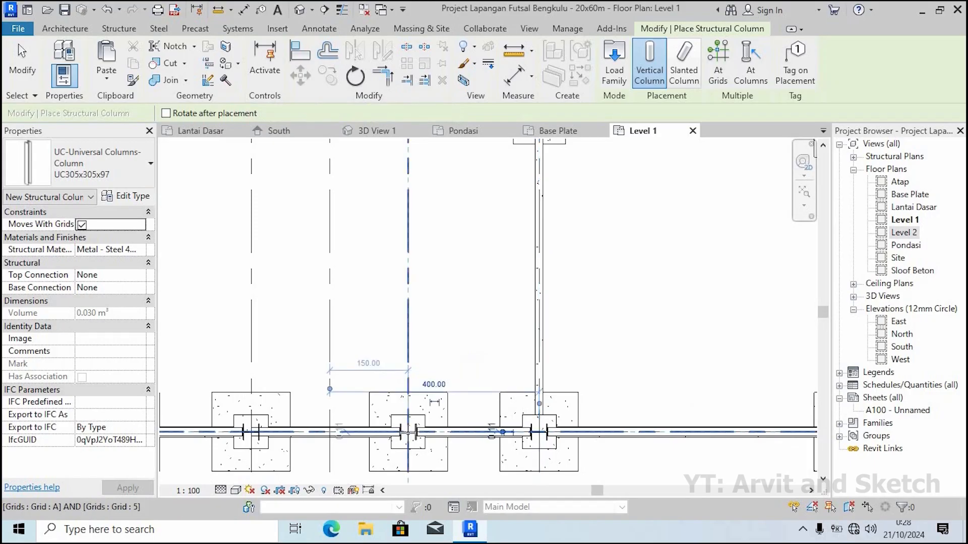
pyautogui.click(407, 432)
pyautogui.moveTo(473, 454); pyautogui.dragTo(675, 455, button='middle')
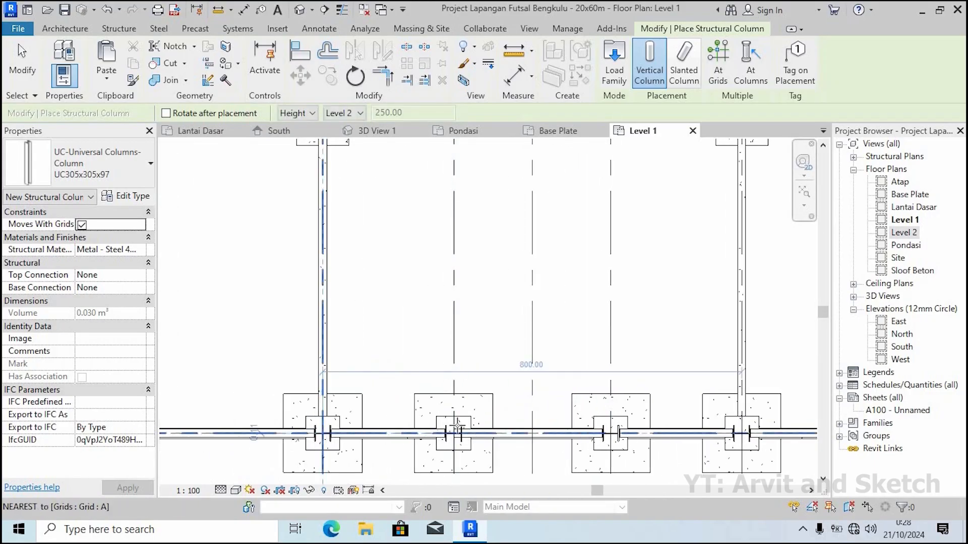
pyautogui.scroll(-5, 458, 427)
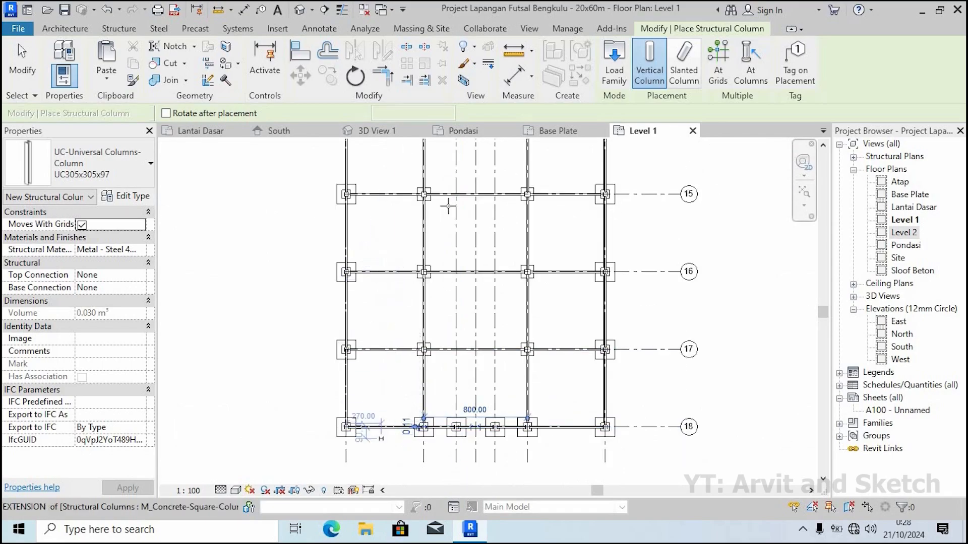
pyautogui.press('Escape')
# Inspect the columns in the 3D view, trying to delete upper columns one at a time on the long side and undoing each deletion
pyautogui.click(366, 132)
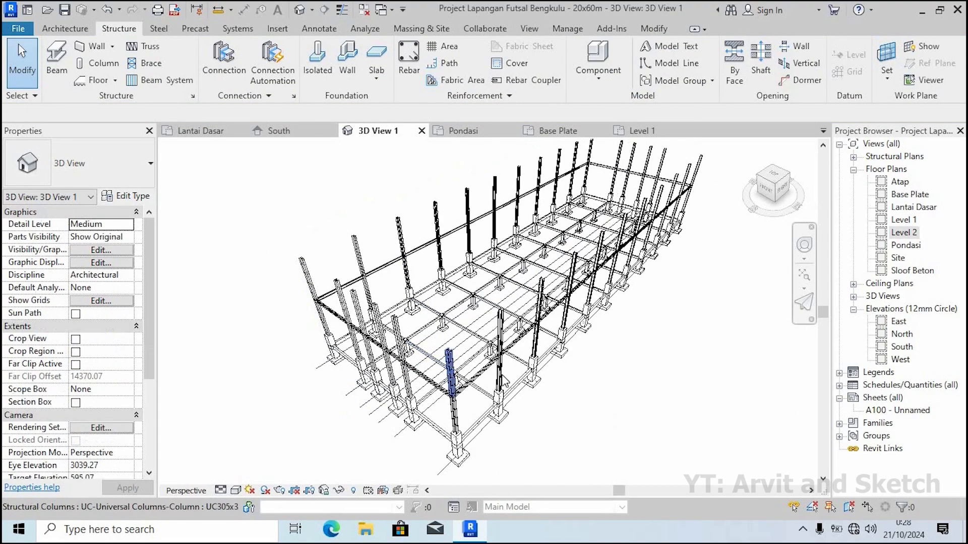
pyautogui.scroll(-1, 502, 375)
pyautogui.keyDown('shift'); pyautogui.moveTo(556, 379); pyautogui.dragTo(543, 368, button='middle'); pyautogui.keyUp('shift')
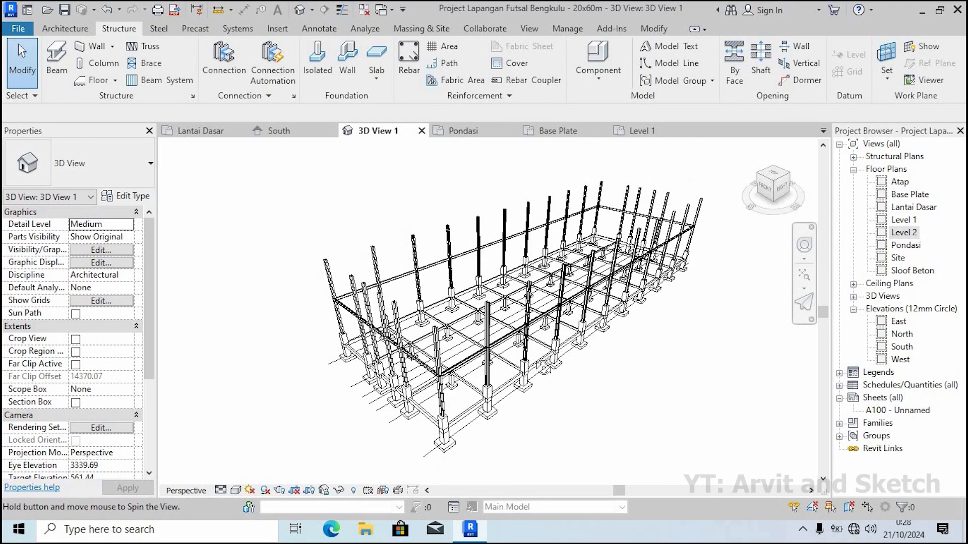
pyautogui.scroll(5, 538, 241)
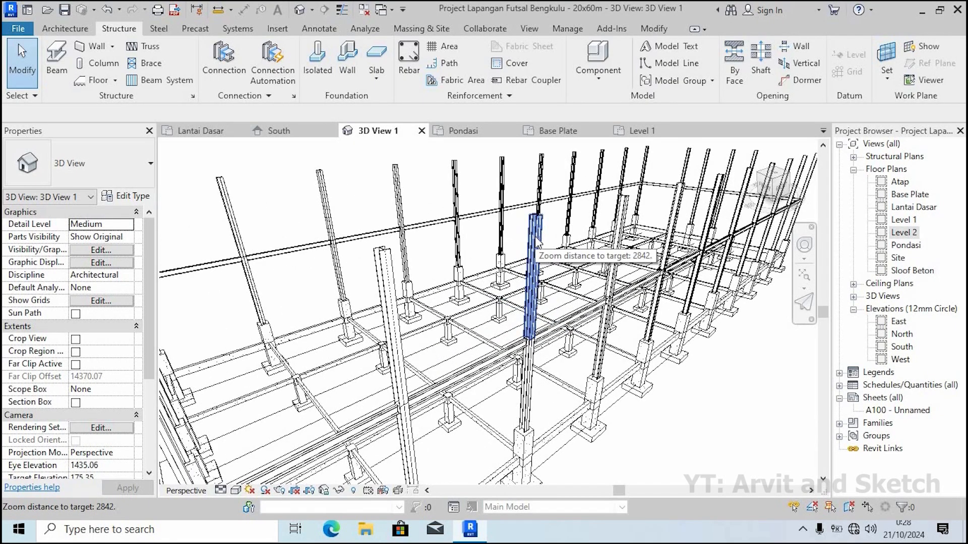
pyautogui.click(535, 237)
pyautogui.press('Delete')
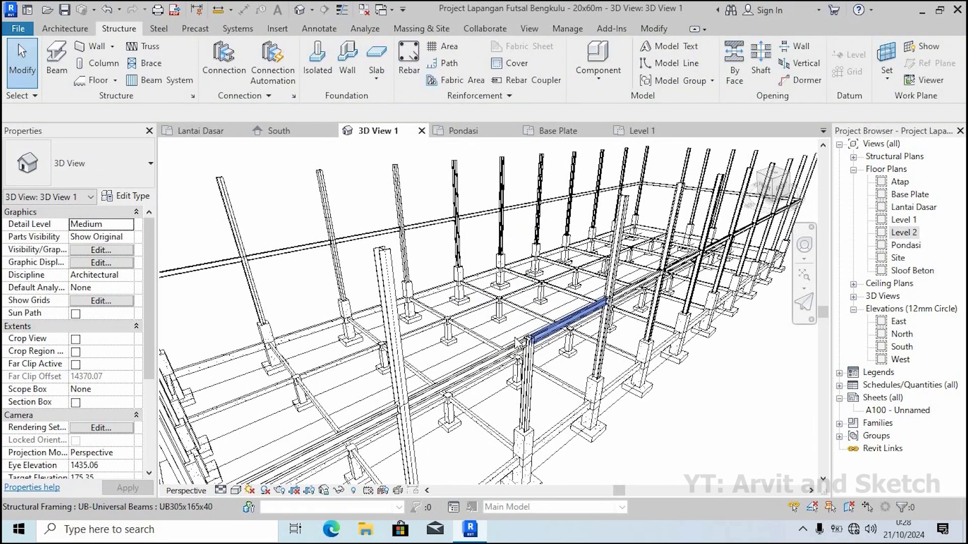
pyautogui.scroll(-3, 519, 344)
pyautogui.scroll(5, 584, 244)
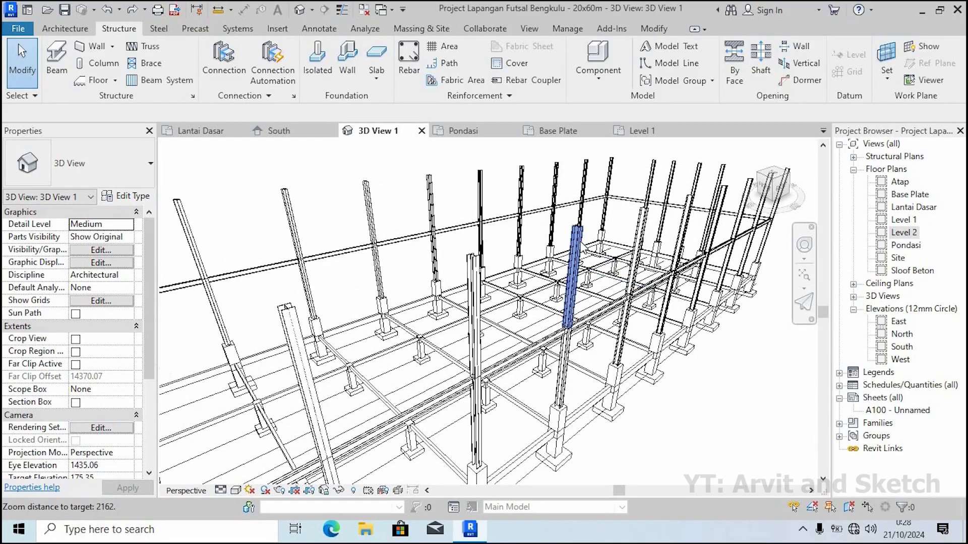
pyautogui.click(583, 246)
pyautogui.press('Delete')
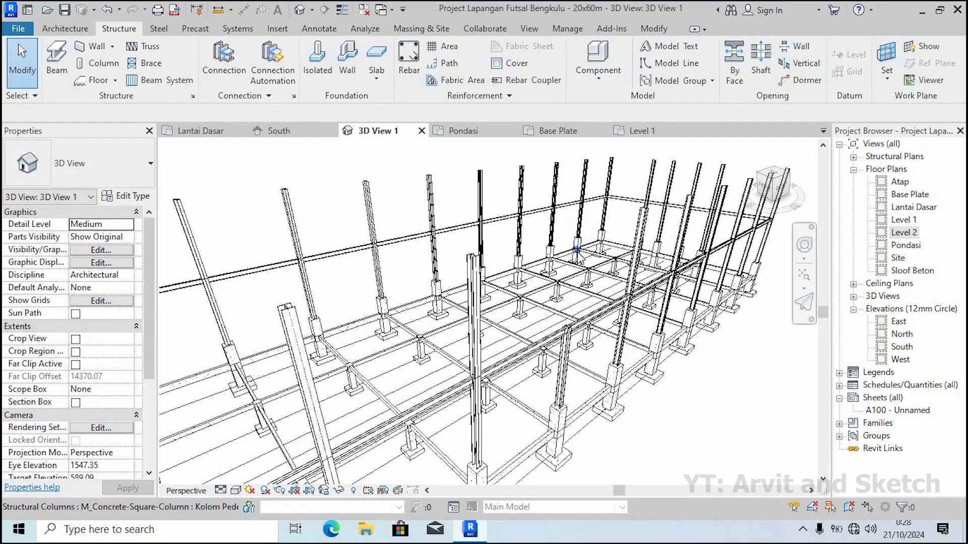
pyautogui.click(472, 286)
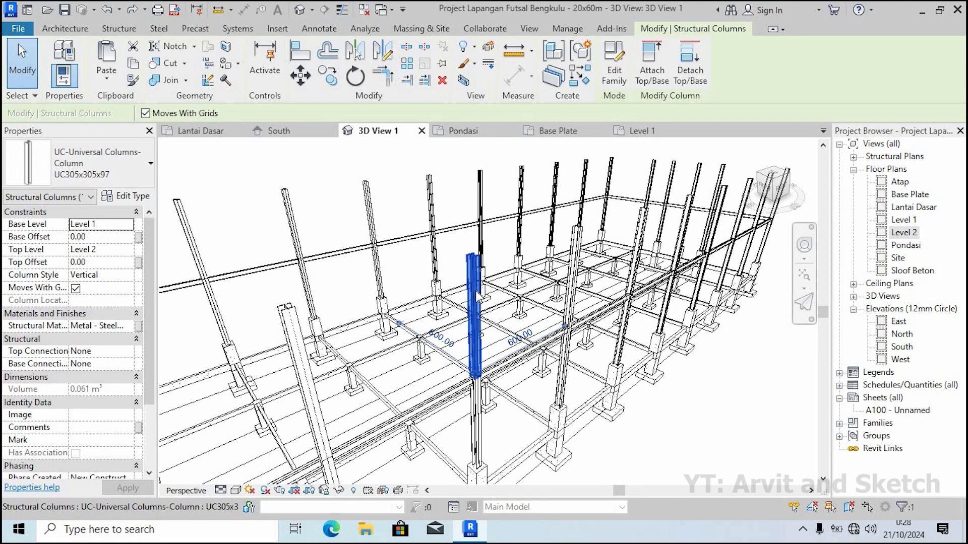
pyautogui.press('Delete')
pyautogui.scroll(-3, 630, 148)
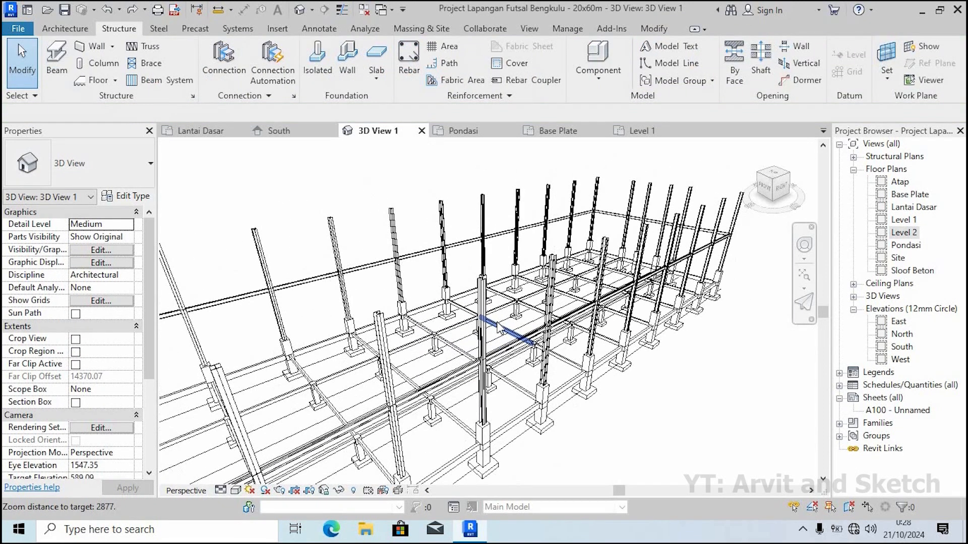
# Open the Level 2 floor plan and place a UB305x165x40 beam along grid 1 from grid A to grid B
pyautogui.click(638, 131)
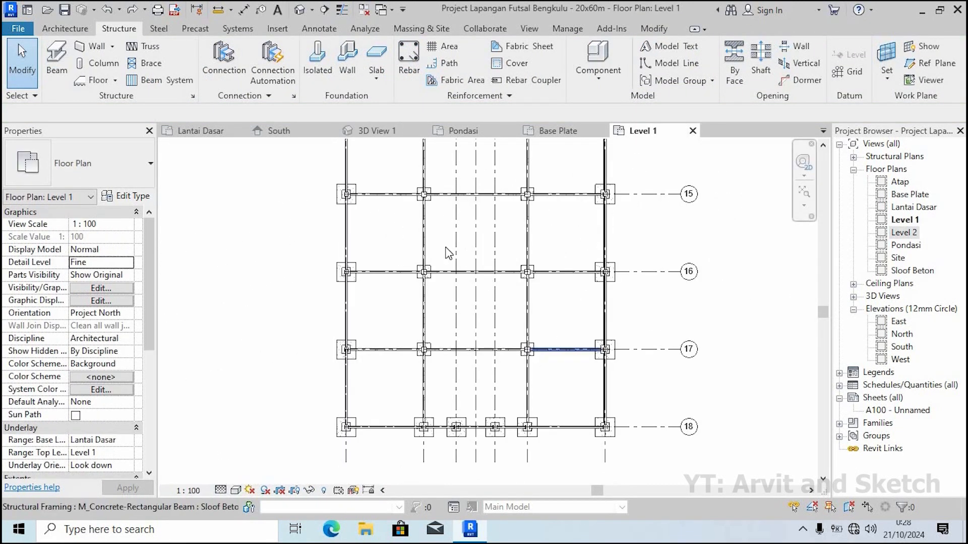
pyautogui.scroll(-3, 453, 377)
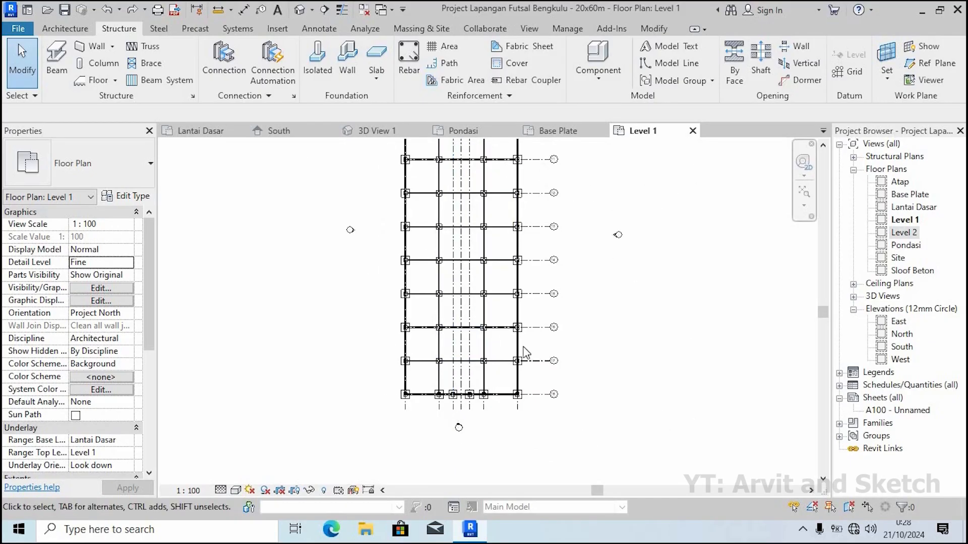
pyautogui.click(803, 194)
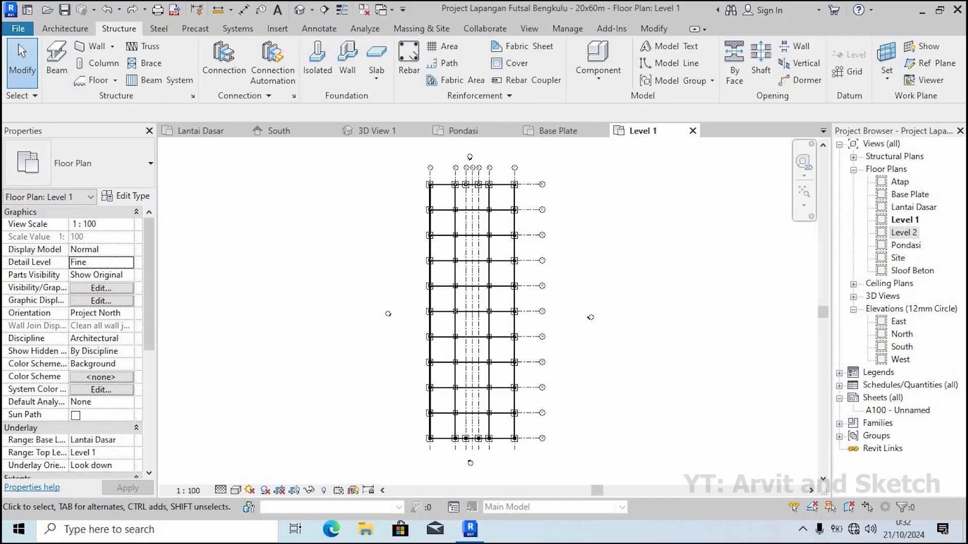
pyautogui.doubleClick(910, 235)
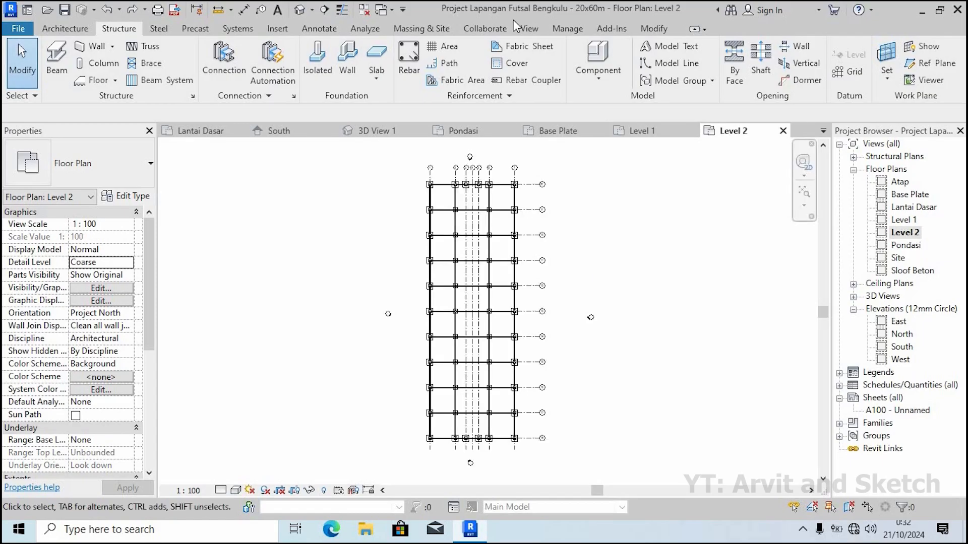
pyautogui.click(56, 57)
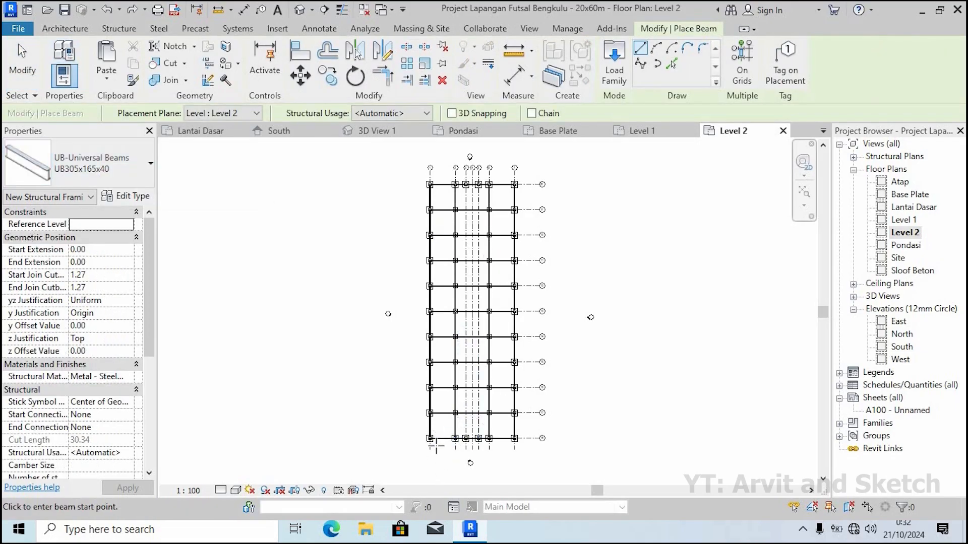
pyautogui.scroll(5, 436, 447)
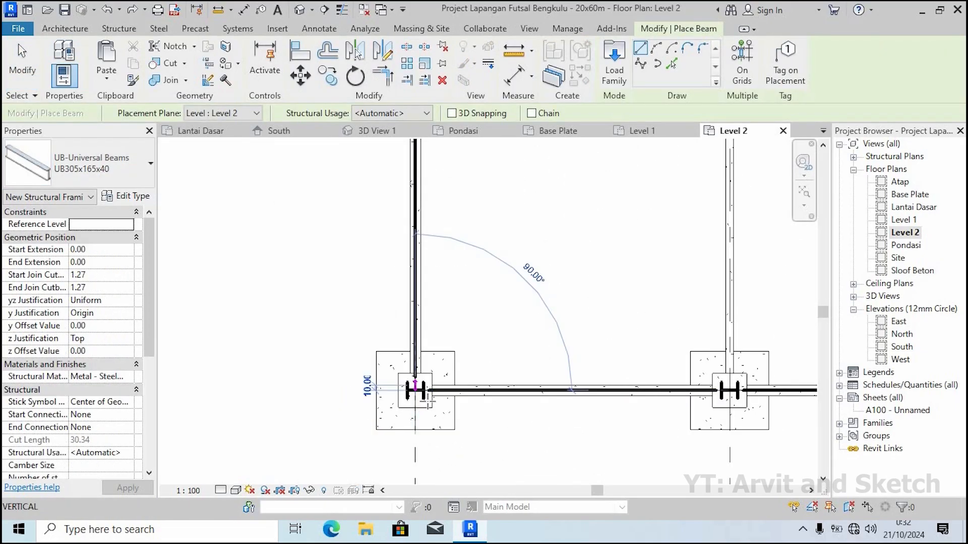
pyautogui.click(414, 387)
pyautogui.scroll(-2, 437, 425)
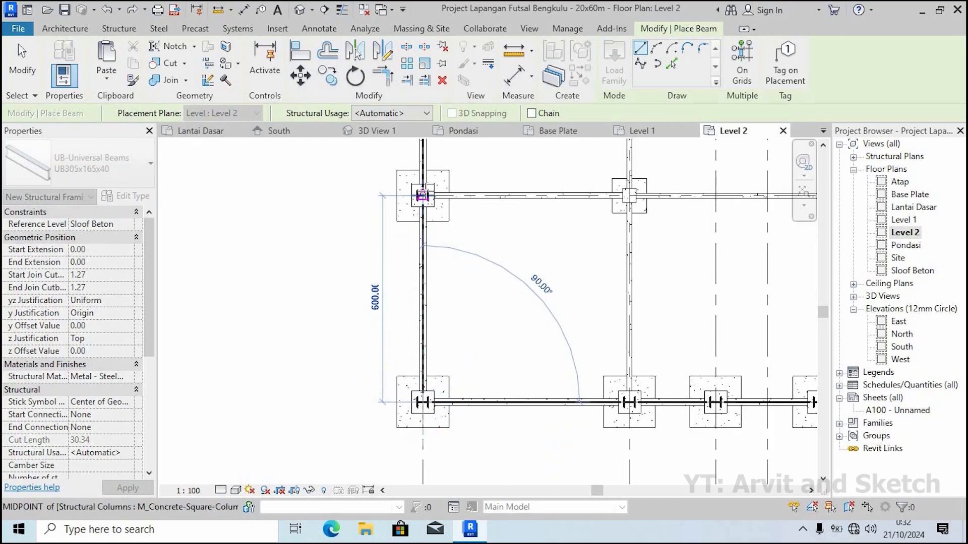
pyautogui.click(422, 196)
# Add a second UB305x165x40 beam along grid 1 from grid B to grid C, and check both beams in the 3D view
pyautogui.scroll(-1, 467, 222)
pyautogui.moveTo(467, 223); pyautogui.dragTo(447, 437, button='middle')
pyautogui.scroll(2, 430, 332)
pyautogui.click(412, 272)
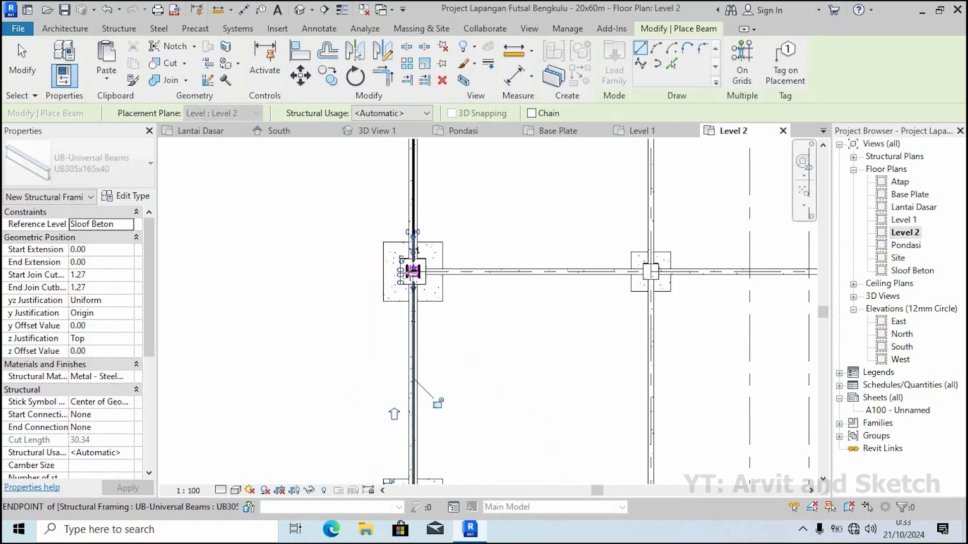
pyautogui.click(377, 130)
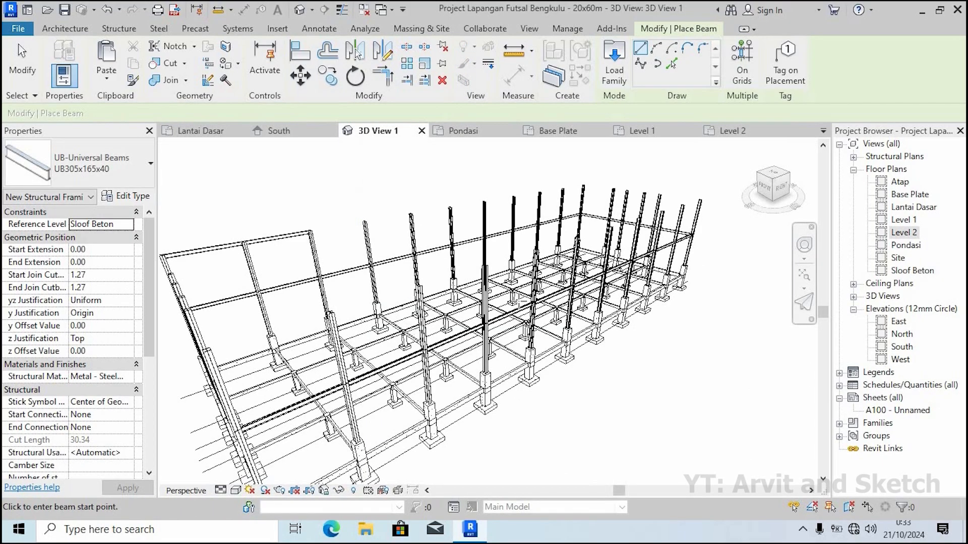
pyautogui.scroll(-1, 519, 301)
pyautogui.scroll(1, 322, 306)
pyautogui.keyDown('shift'); pyautogui.moveTo(324, 306); pyautogui.dragTo(281, 379, button='middle'); pyautogui.keyUp('shift')
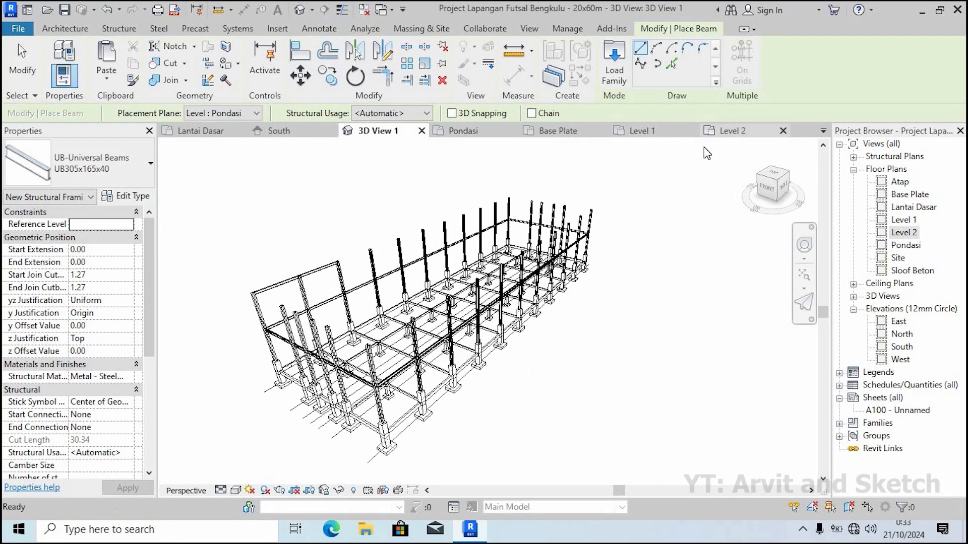
# Return to the Level 2 floor plan and continue the UB305x165x40 beams column to column northward along the west long side
pyautogui.click(725, 130)
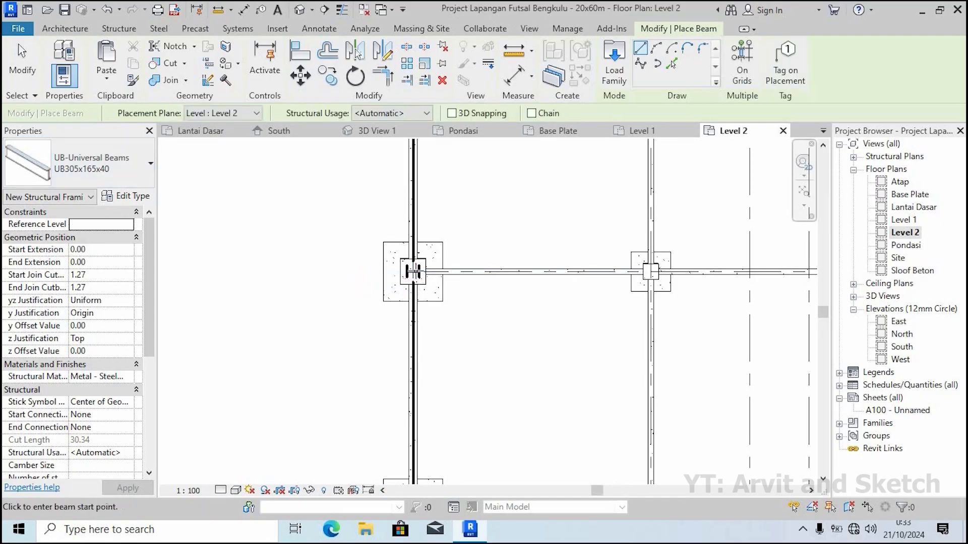
pyautogui.scroll(-3, 442, 235)
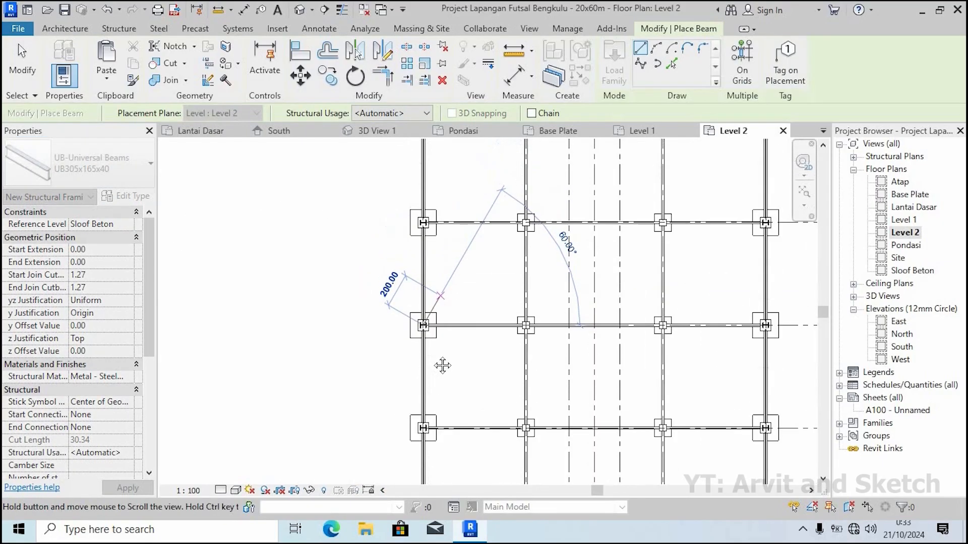
pyautogui.scroll(3, 408, 284)
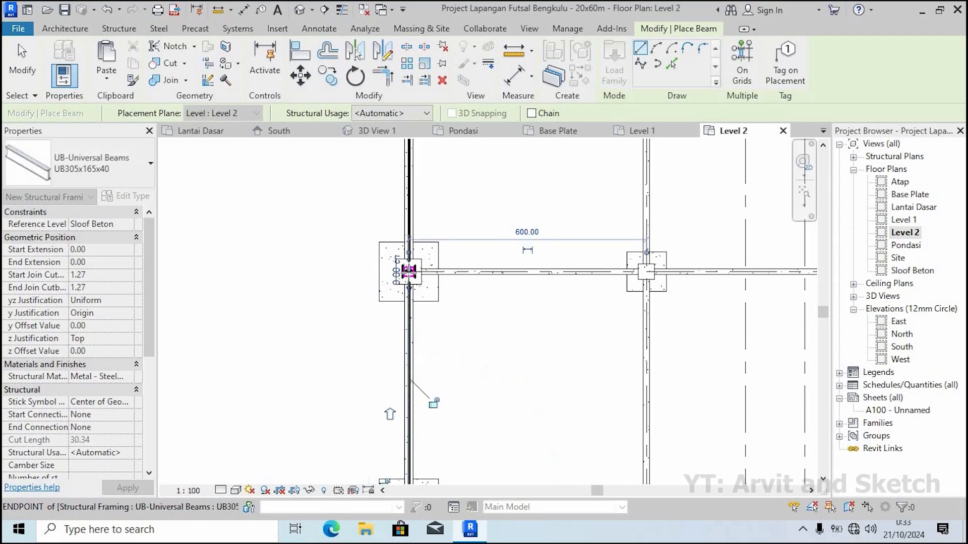
pyautogui.click(408, 272)
pyautogui.scroll(-2, 409, 282)
pyautogui.scroll(1, 404, 281)
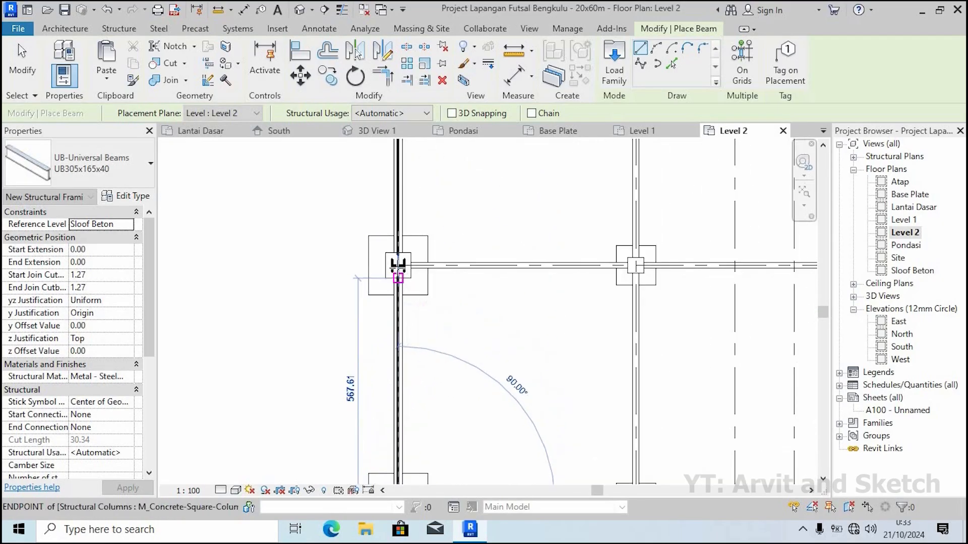
pyautogui.click(398, 265)
pyautogui.scroll(-2, 404, 348)
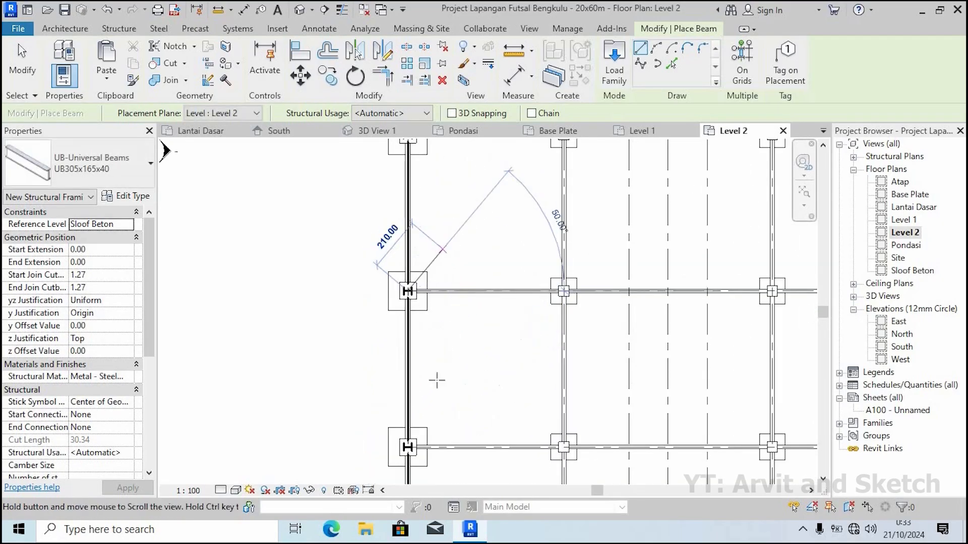
pyautogui.scroll(3, 414, 292)
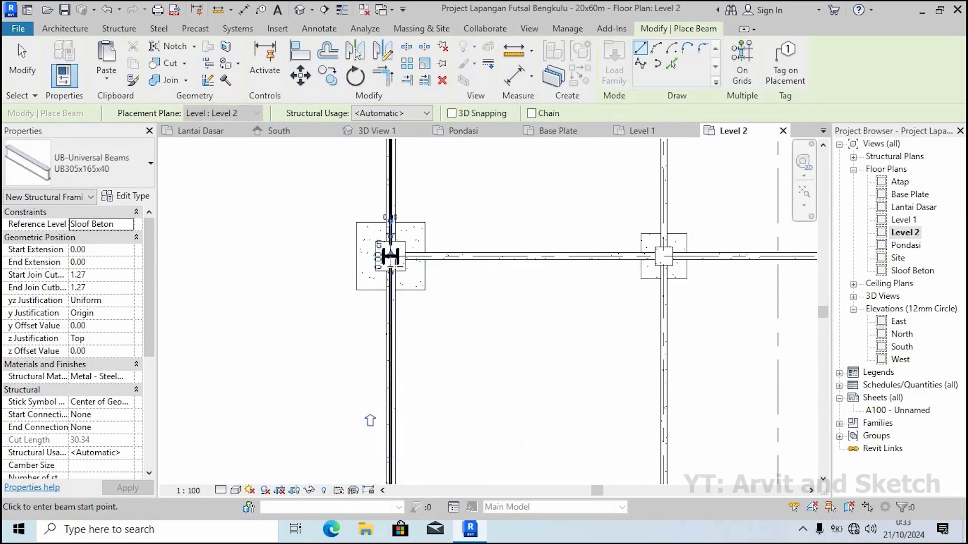
pyautogui.scroll(-4, 396, 282)
pyautogui.scroll(5, 403, 322)
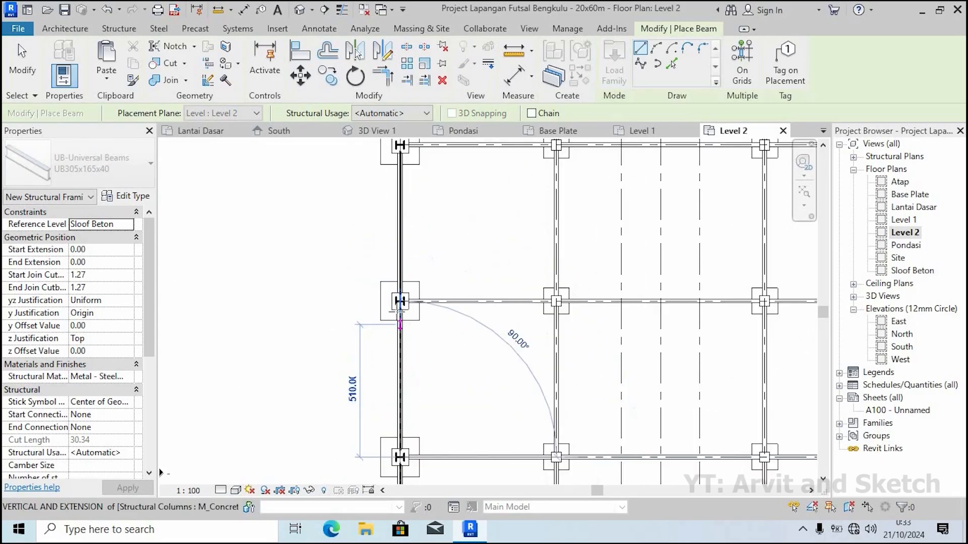
pyautogui.click(399, 271)
pyautogui.scroll(-2, 401, 272)
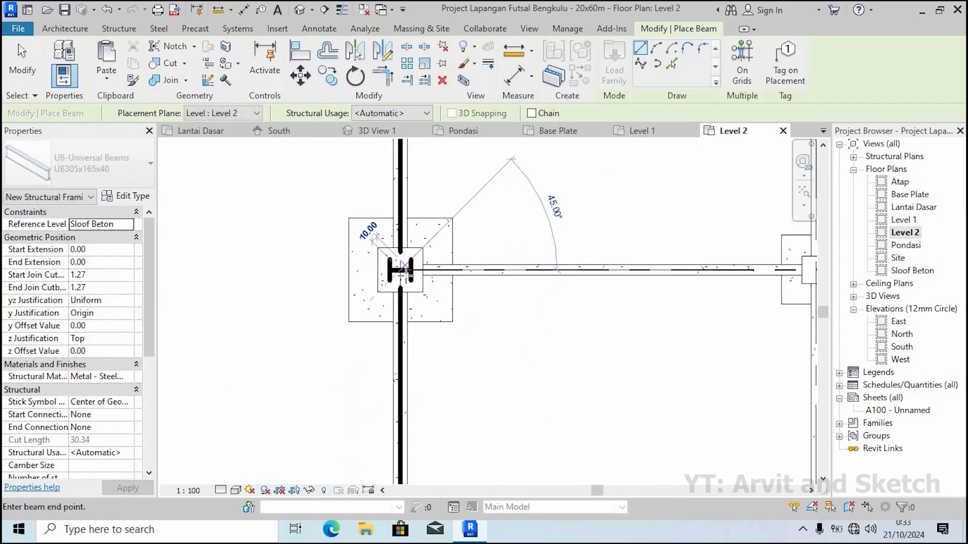
# Complete the west-side UB305x165x40 beams column to column up to the corner column at grid 8
pyautogui.scroll(-2, 234, 404)
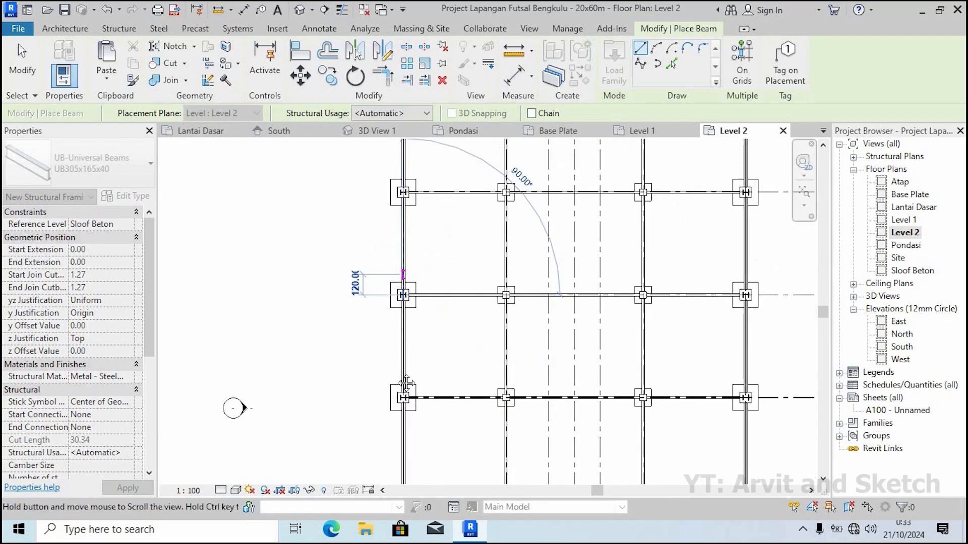
pyautogui.scroll(4, 397, 269)
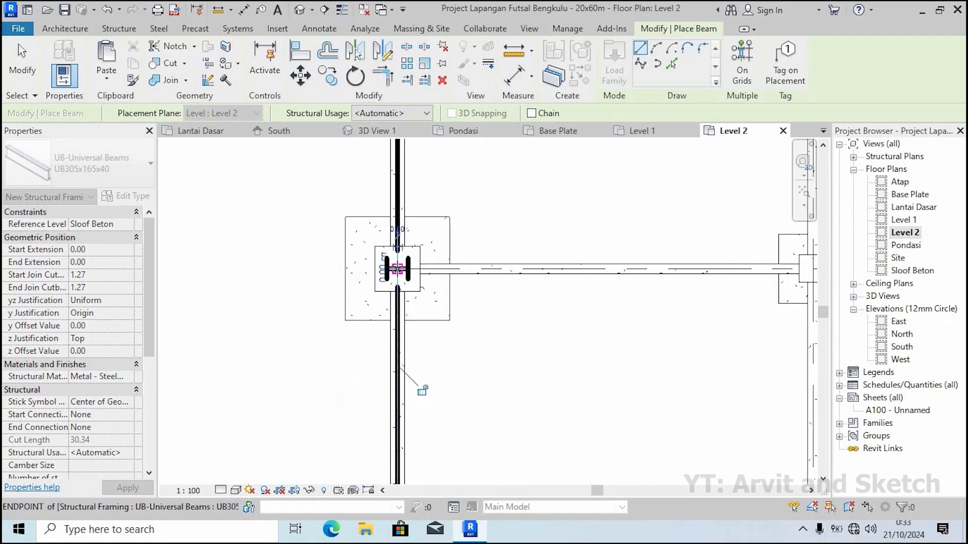
pyautogui.scroll(-2, 418, 352)
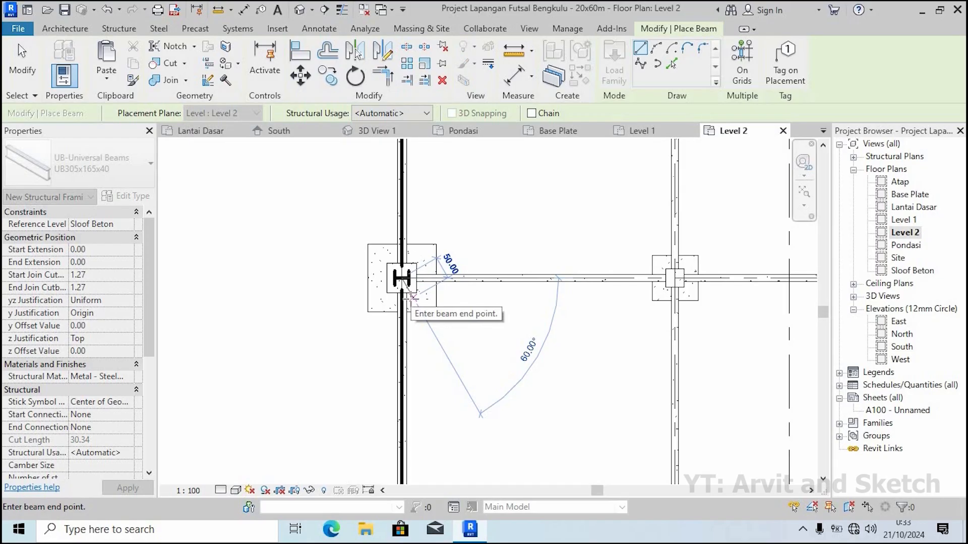
pyautogui.scroll(-2, 406, 302)
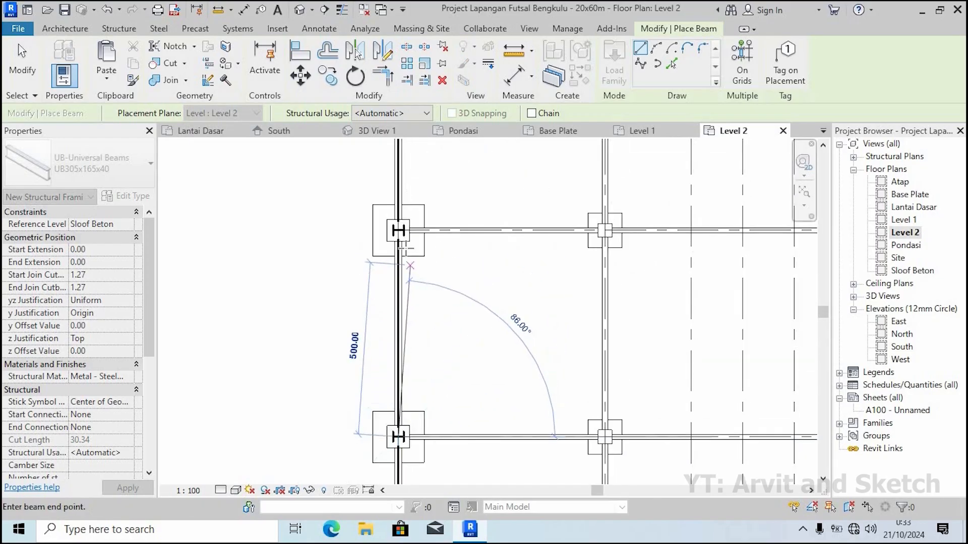
pyautogui.scroll(2, 396, 217)
pyautogui.scroll(-3, 394, 237)
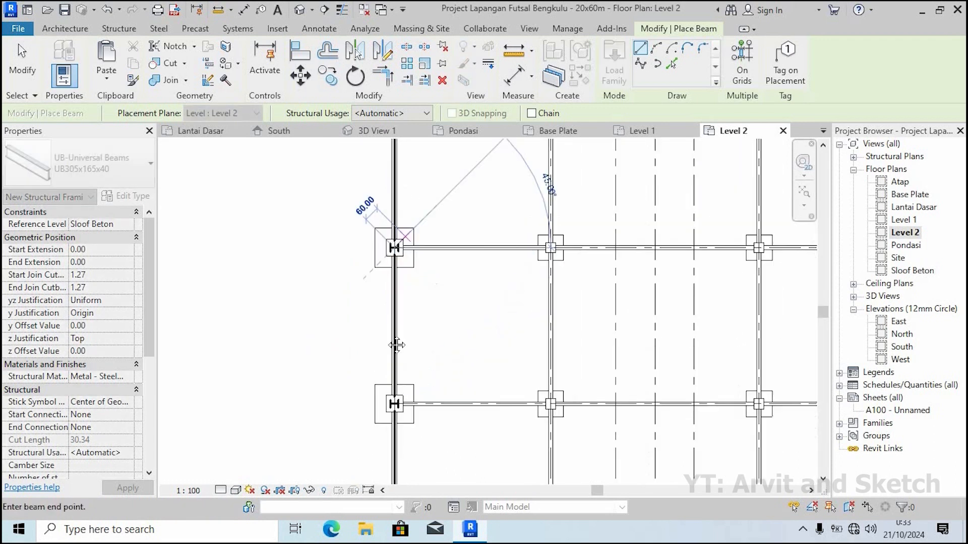
pyautogui.scroll(3, 353, 262)
pyautogui.scroll(-4, 338, 411)
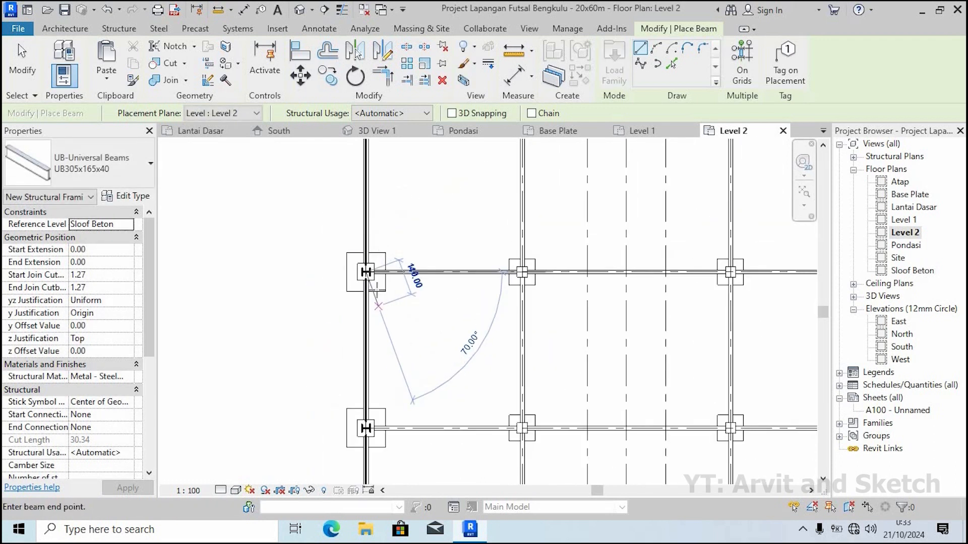
pyautogui.scroll(3, 313, 364)
pyautogui.scroll(2, 330, 240)
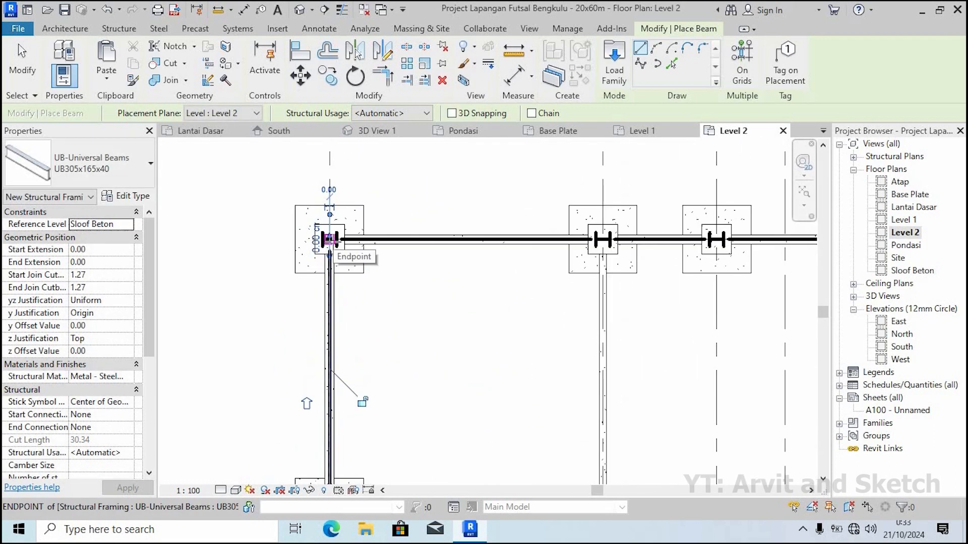
# Place UB305x165x40 beams over the first three spans of grid 8, starting from the northwest corner column
pyautogui.click(330, 240)
pyautogui.click(602, 239)
pyautogui.scroll(1, 602, 239)
pyautogui.moveTo(608, 237); pyautogui.dragTo(307, 271, button='middle')
pyautogui.press('Escape')
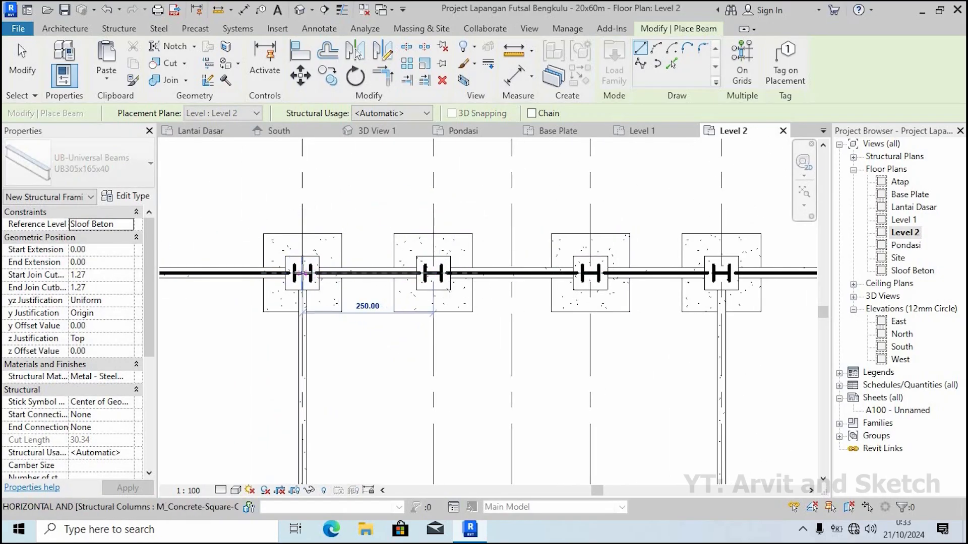
pyautogui.click(433, 272)
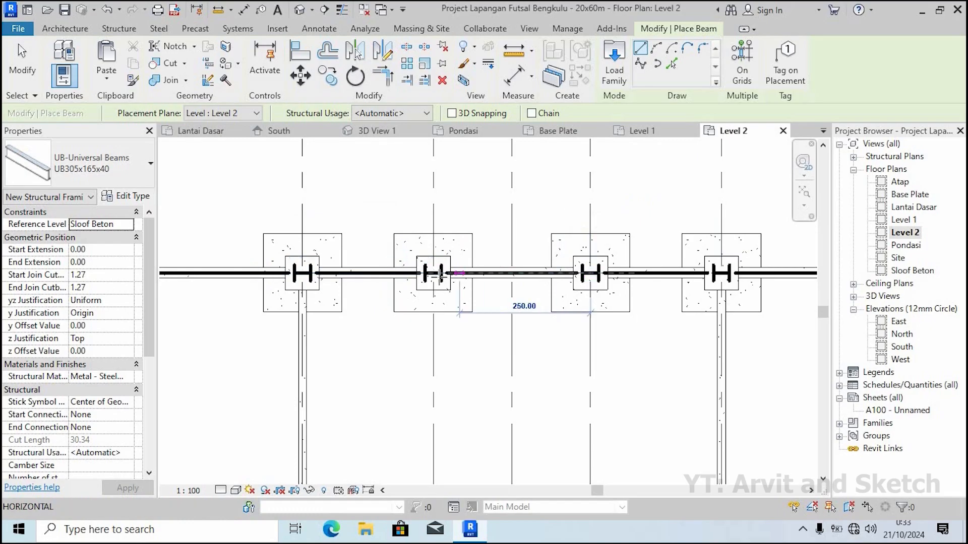
pyautogui.click(590, 272)
# Place beams over the last two spans of grid 8, ending at the northeast corner column
pyautogui.moveTo(590, 273); pyautogui.dragTo(362, 296, button='middle')
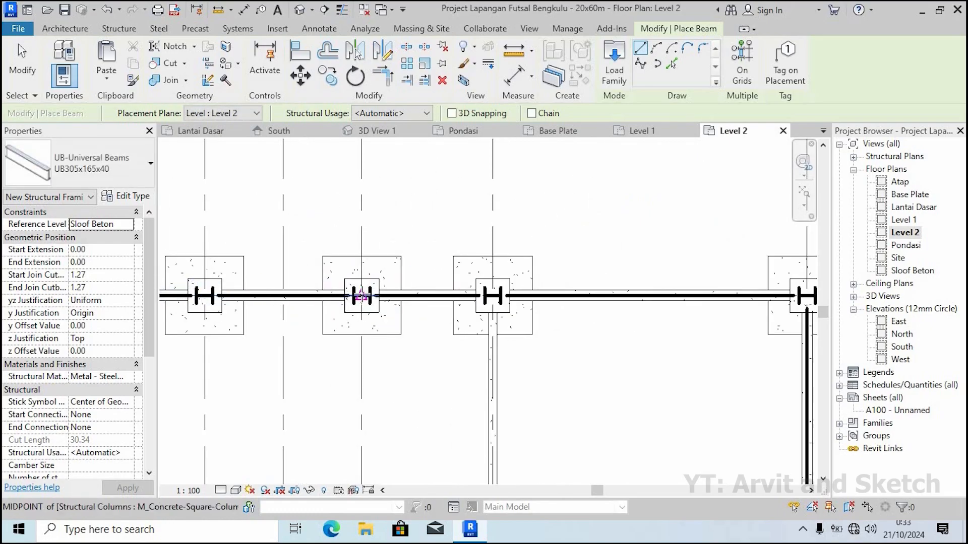
pyautogui.click(362, 295)
pyautogui.click(493, 295)
pyautogui.moveTo(464, 318); pyautogui.dragTo(242, 322, button='middle')
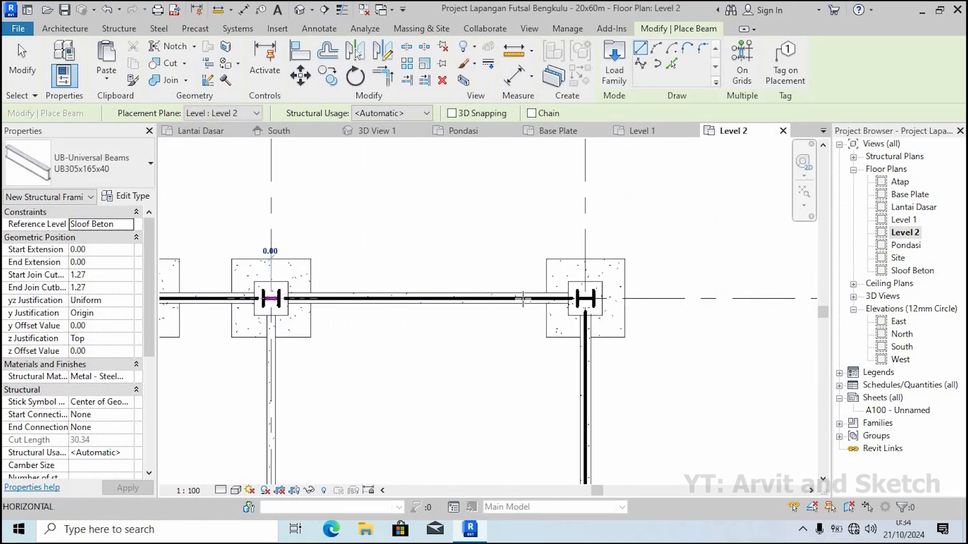
pyautogui.click(584, 299)
# Place UB305x165x40 beams along the east long side from grid 8 to 9 and from grid 9 to 10
pyautogui.scroll(-4, 536, 262)
pyautogui.scroll(1, 536, 262)
pyautogui.moveTo(537, 262); pyautogui.dragTo(495, 187, button='middle')
pyautogui.click(527, 212)
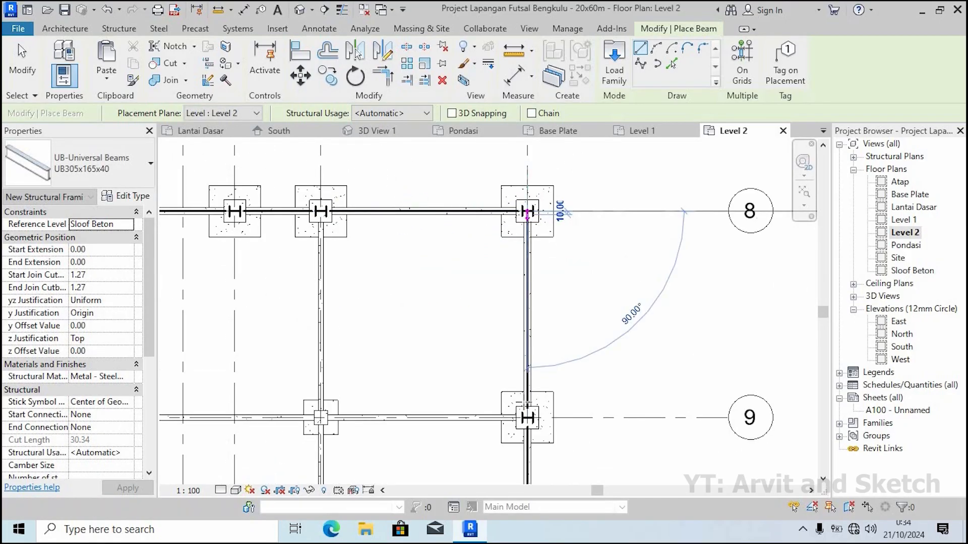
pyautogui.scroll(2, 527, 428)
pyautogui.click(528, 415)
pyautogui.scroll(-4, 508, 315)
pyautogui.scroll(2, 523, 348)
pyautogui.moveTo(522, 348); pyautogui.dragTo(508, 233, button='middle')
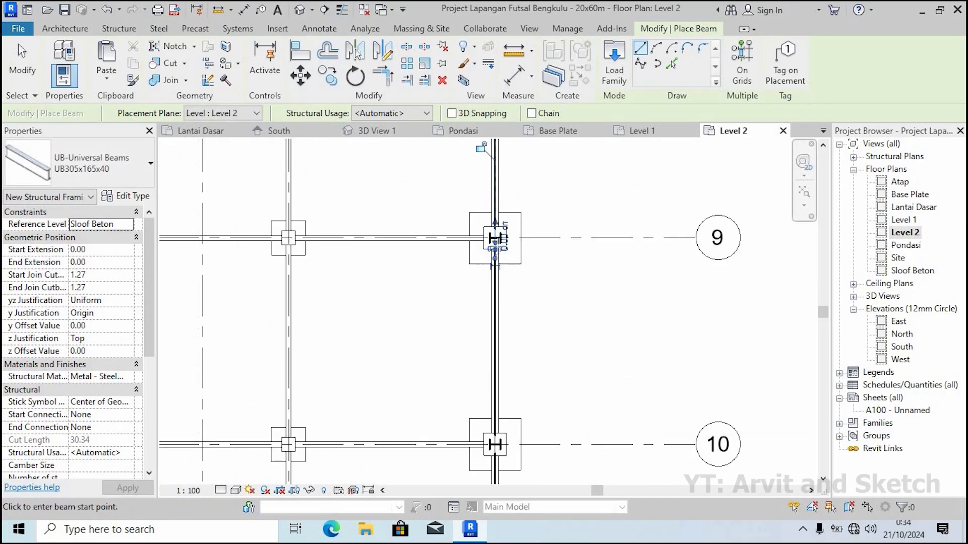
pyautogui.click(495, 444)
# Continue the east-side beams from grid 10 to 11 and from grid 11 to 12
pyautogui.moveTo(495, 394); pyautogui.dragTo(482, 162, button='middle')
pyautogui.click(481, 215)
pyautogui.click(482, 420)
pyautogui.moveTo(501, 381); pyautogui.dragTo(533, 197, button='middle')
pyautogui.click(513, 236)
pyautogui.click(513, 442)
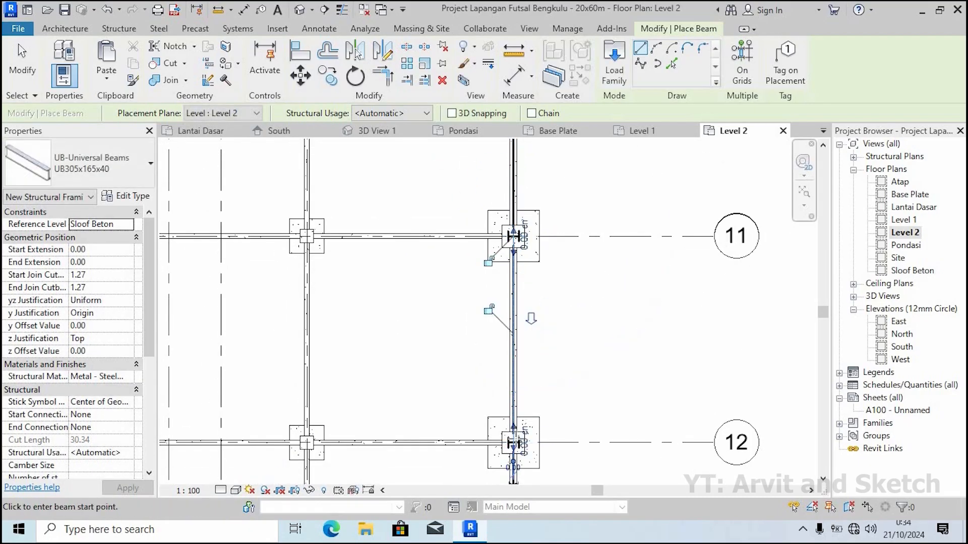
# Add the east-side beams from grid 12 to 13 and from grid 13 to 14
pyautogui.scroll(-2, 530, 443)
pyautogui.moveTo(531, 442); pyautogui.dragTo(526, 361, button='middle')
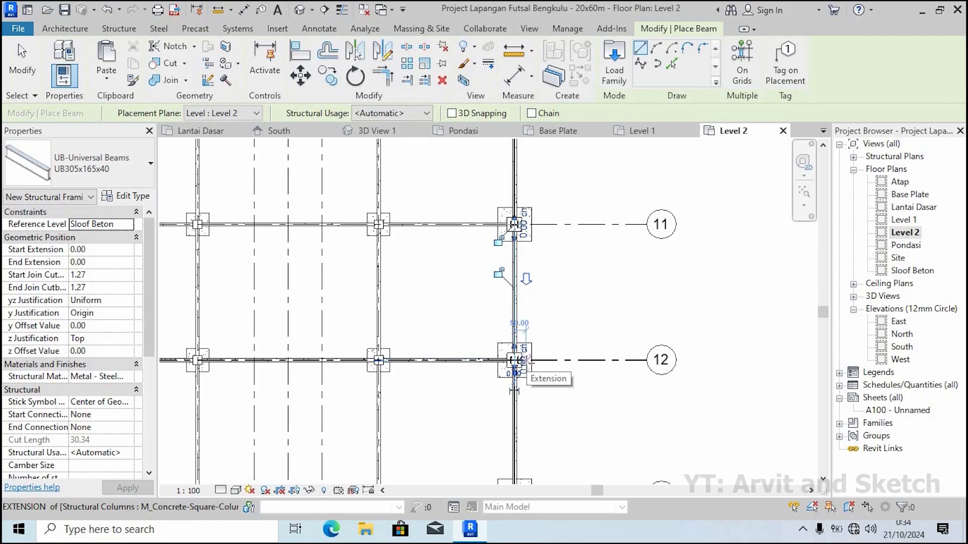
pyautogui.moveTo(526, 361); pyautogui.dragTo(512, 286, button='middle')
pyautogui.scroll(2, 507, 289)
pyautogui.click(499, 283)
pyautogui.moveTo(504, 406); pyautogui.dragTo(490, 294, button='middle')
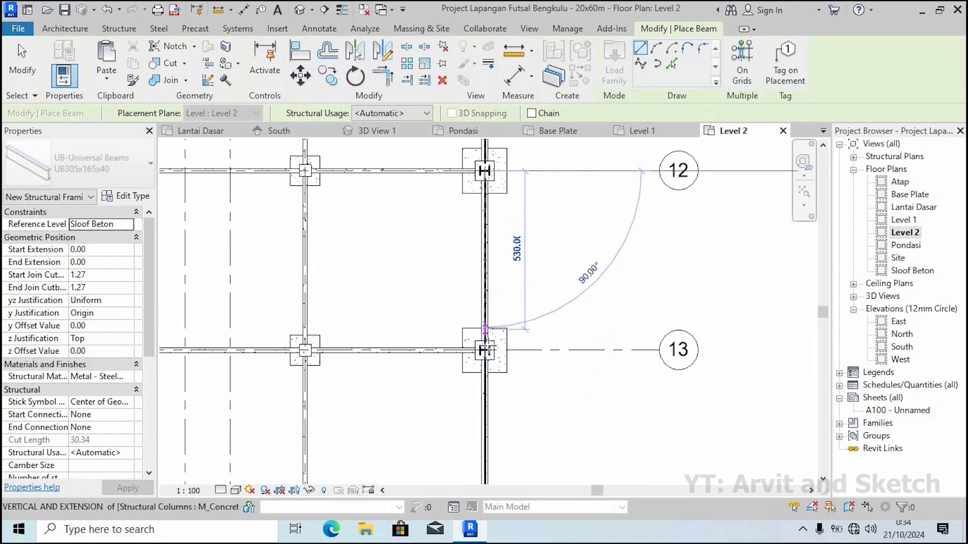
pyautogui.click(485, 349)
pyautogui.click(485, 350)
pyautogui.moveTo(492, 424); pyautogui.dragTo(511, 256, button='middle')
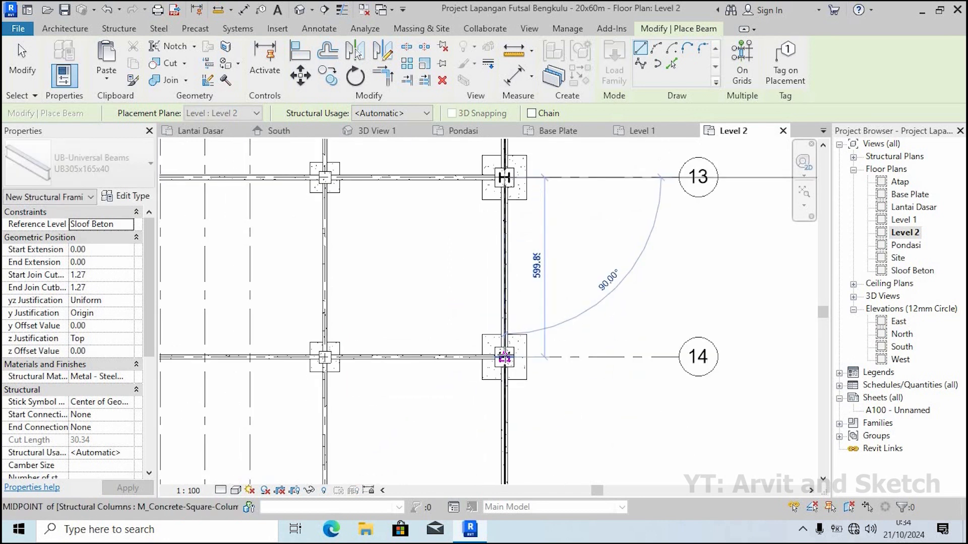
pyautogui.click(504, 358)
# Add the east-side beams from grid 14 to 15 and from grid 15 to 16
pyautogui.moveTo(532, 292); pyautogui.dragTo(520, 201, button='middle')
pyautogui.click(504, 249)
pyautogui.click(510, 433)
pyautogui.moveTo(510, 433); pyautogui.dragTo(534, 204, button='middle')
pyautogui.click(533, 204)
pyautogui.click(534, 381)
# Finish the east side with beams from grid 16 to 17 and from grid 17 to the corner column at grid 18
pyautogui.moveTo(535, 381); pyautogui.dragTo(537, 214, button='middle')
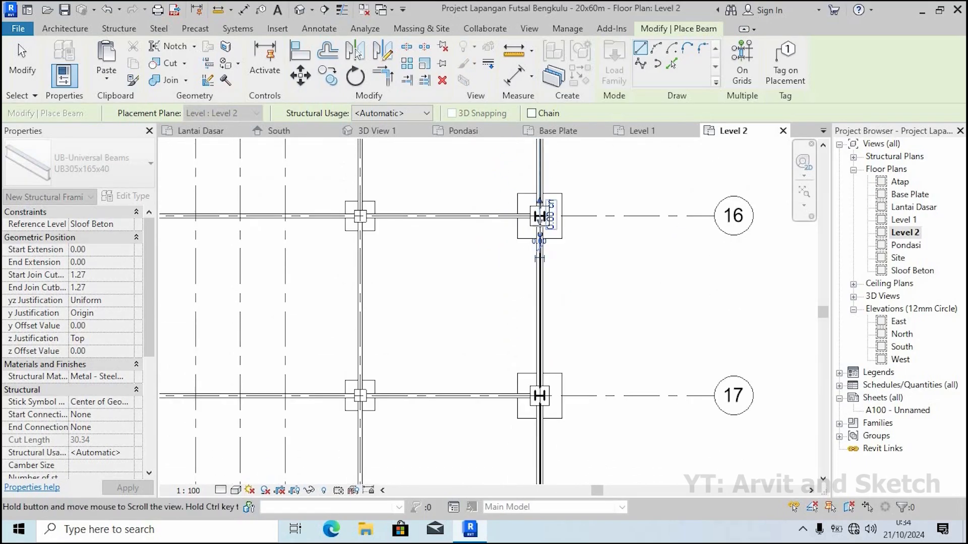
pyautogui.click(537, 213)
pyautogui.click(538, 395)
pyautogui.moveTo(561, 291); pyautogui.dragTo(574, 132, button='middle')
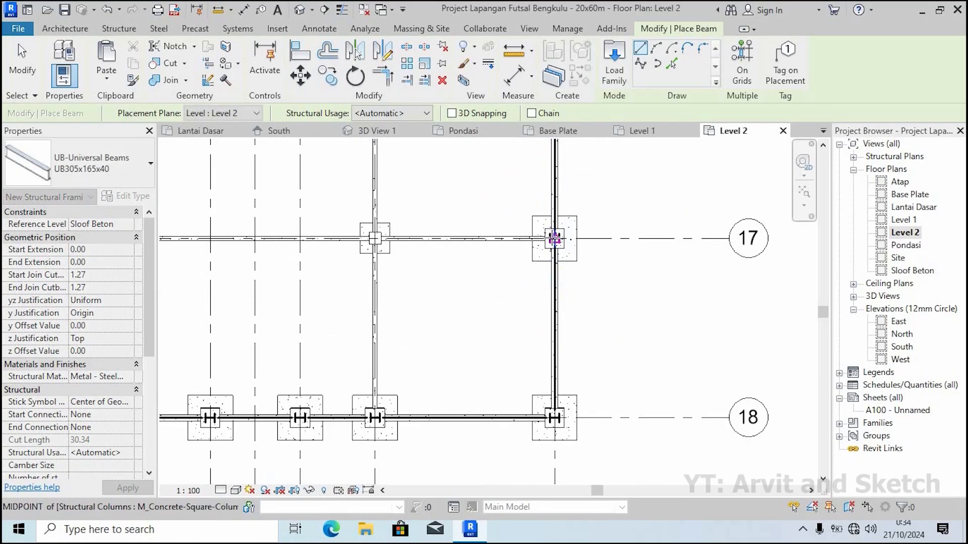
pyautogui.click(554, 238)
pyautogui.click(553, 416)
# Place UB305x165x40 beams over the first three spans of grid 18, starting from the southeast corner column
pyautogui.click(552, 418)
pyautogui.moveTo(461, 423); pyautogui.dragTo(656, 393, button='middle')
pyautogui.click(568, 387)
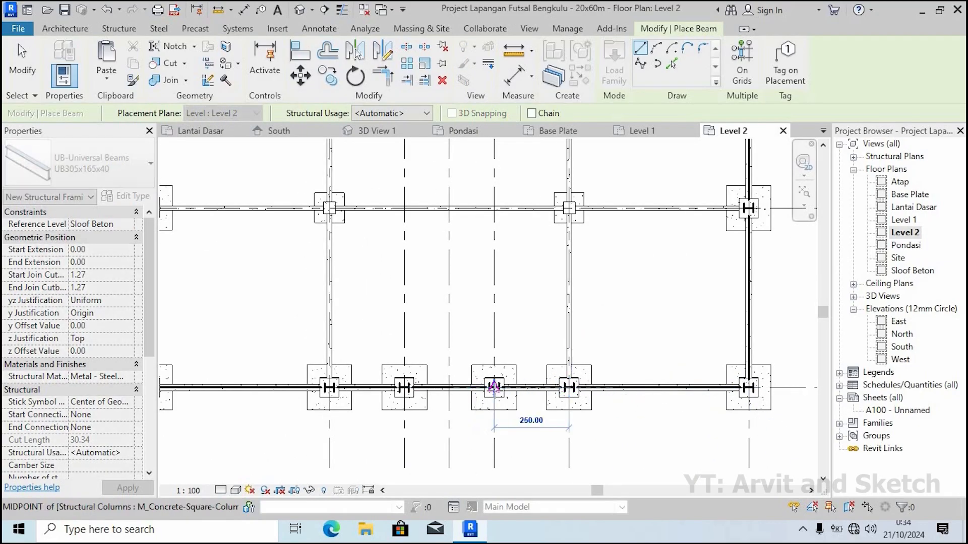
pyautogui.click(494, 387)
pyautogui.click(403, 388)
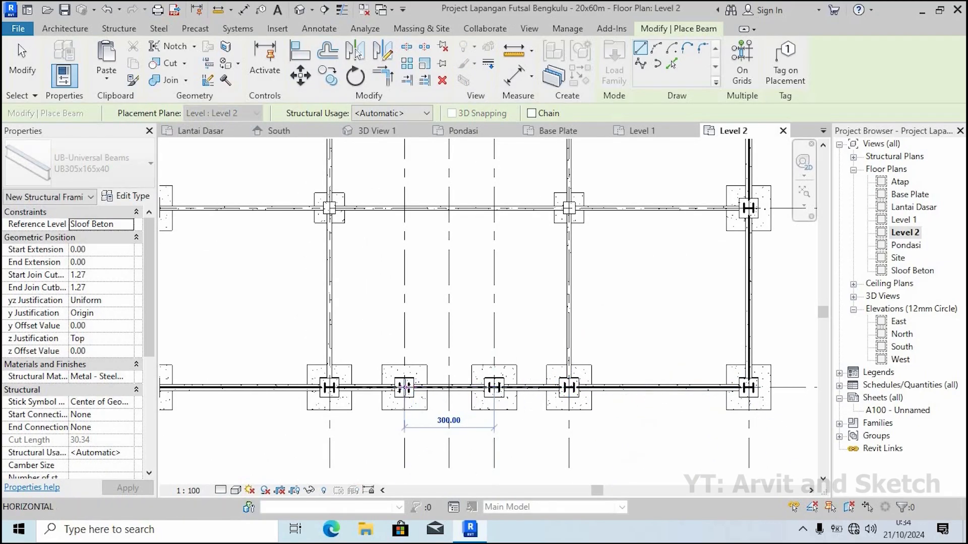
# Close the beam ring with the last two beams on grid 18, ending at the southwest corner column
pyautogui.moveTo(363, 389); pyautogui.dragTo(553, 378, button='middle')
pyautogui.click(594, 378)
pyautogui.click(520, 385)
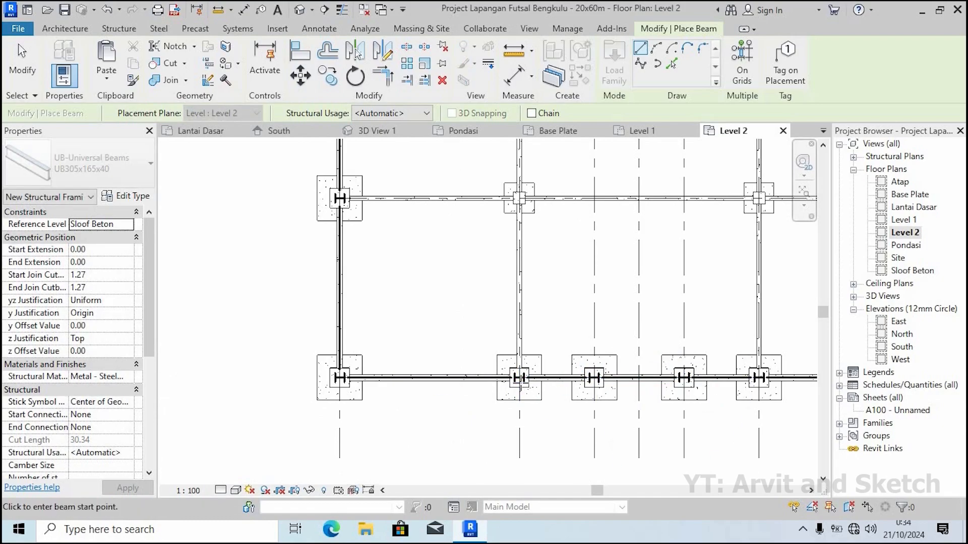
pyautogui.click(519, 378)
pyautogui.click(340, 377)
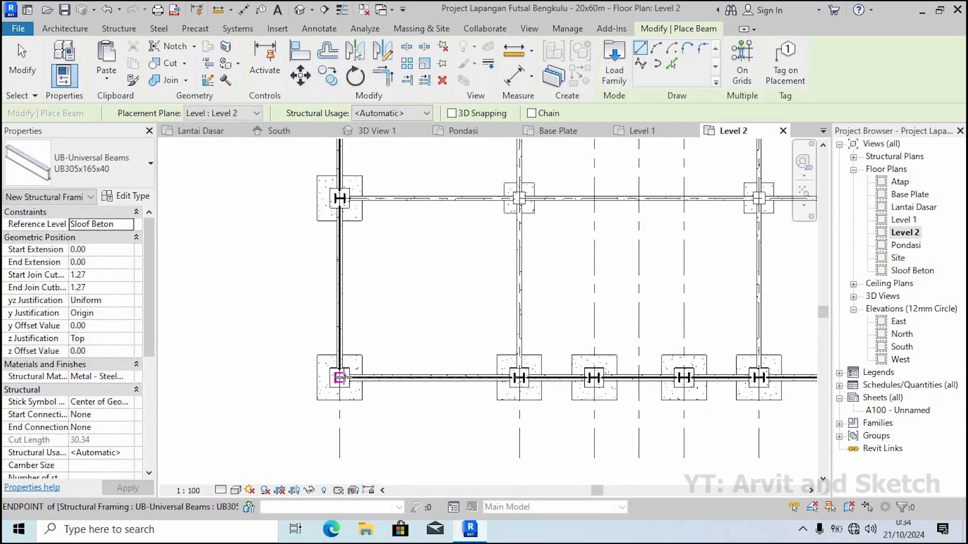
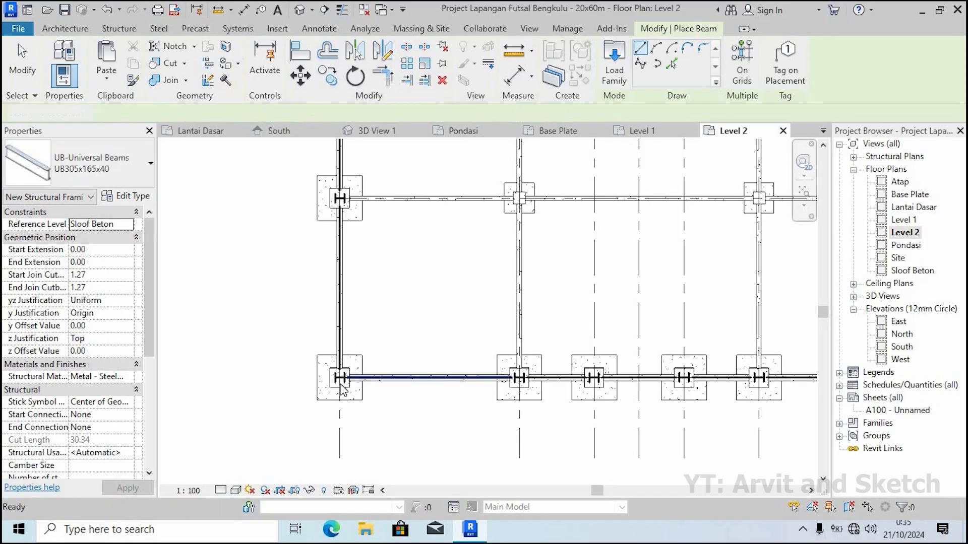
# End the beam placement and check the completed Level 2 beam ring in plan and in the 3D view
pyautogui.press('Escape')
pyautogui.press('Escape')
pyautogui.scroll(-3, 413, 346)
pyautogui.scroll(-3, 441, 373)
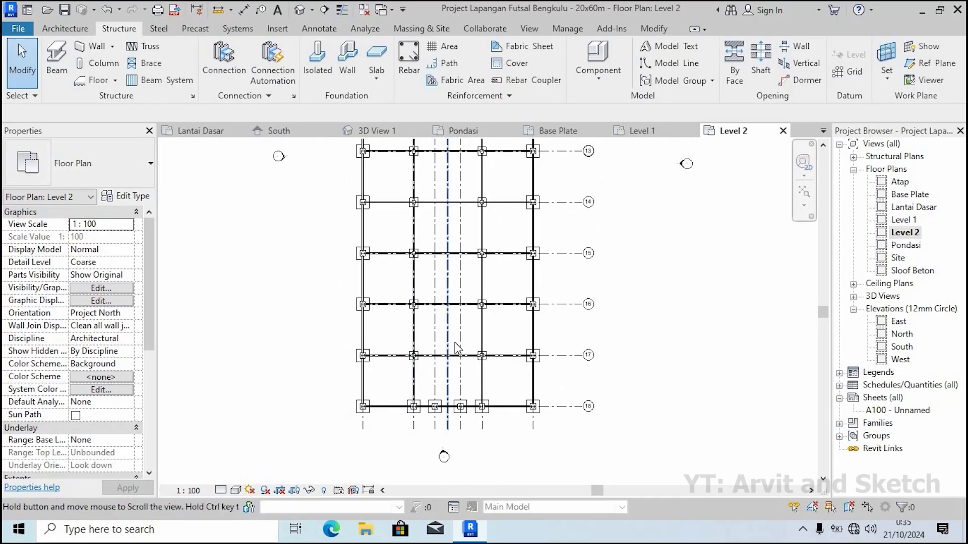
pyautogui.click(800, 195)
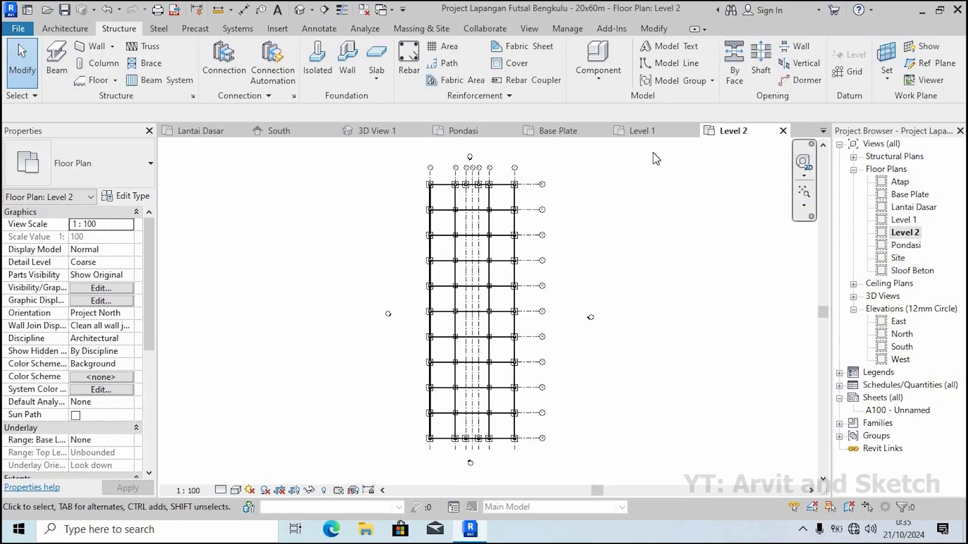
pyautogui.click(373, 131)
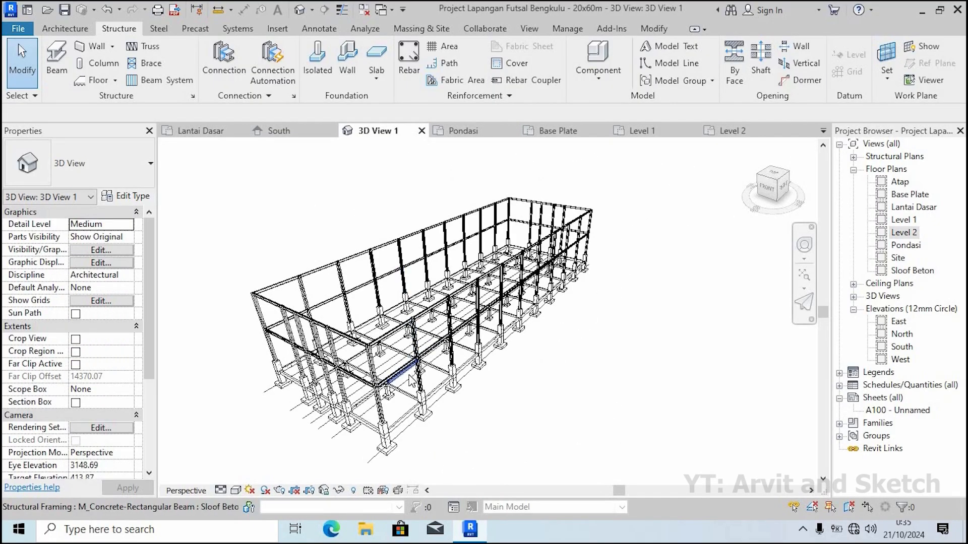
# Place a UB305x165x40 beam on Level 2 along grid 17, from the east column to the centre grid 4, 1000 cm across
pyautogui.keyDown('shift'); pyautogui.moveTo(411, 382); pyautogui.dragTo(557, 283, button='middle'); pyautogui.keyUp('shift')
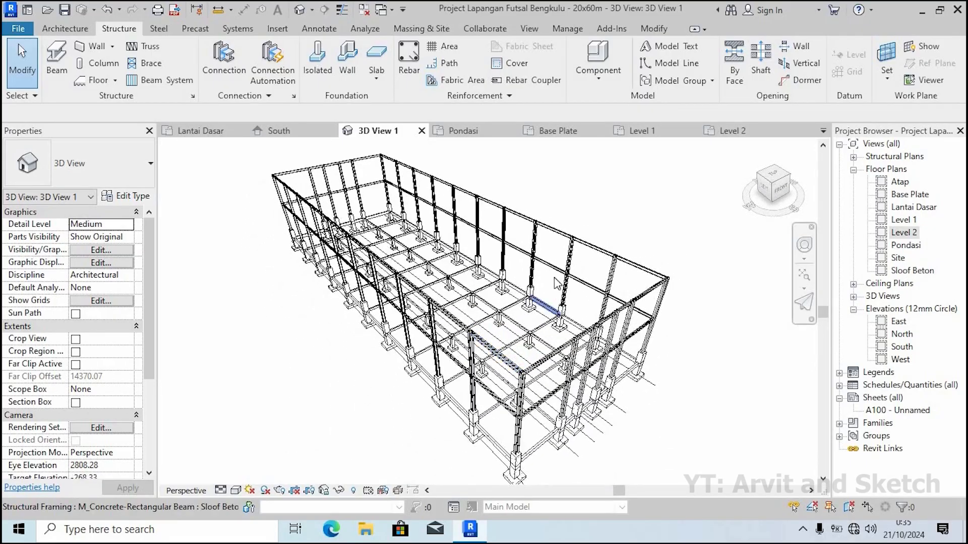
pyautogui.click(730, 131)
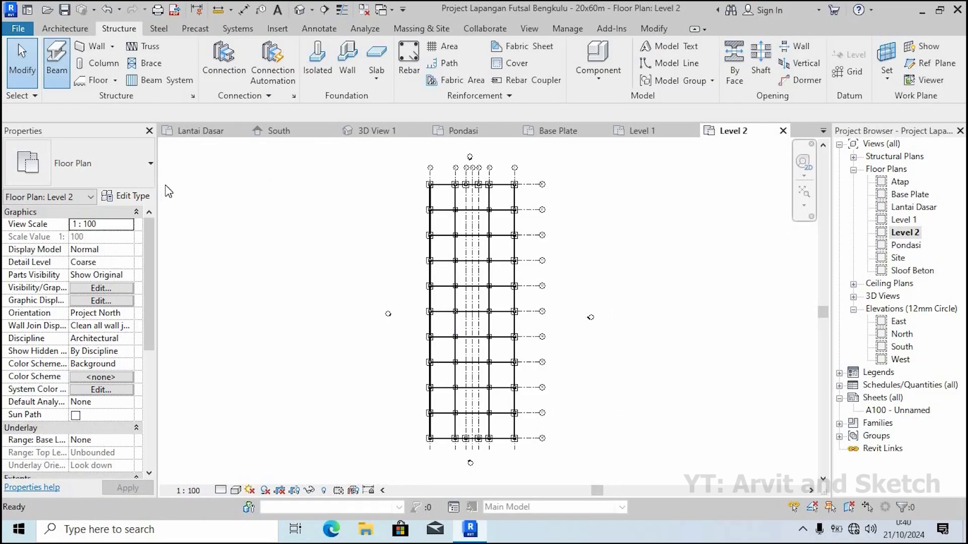
pyautogui.click(117, 174)
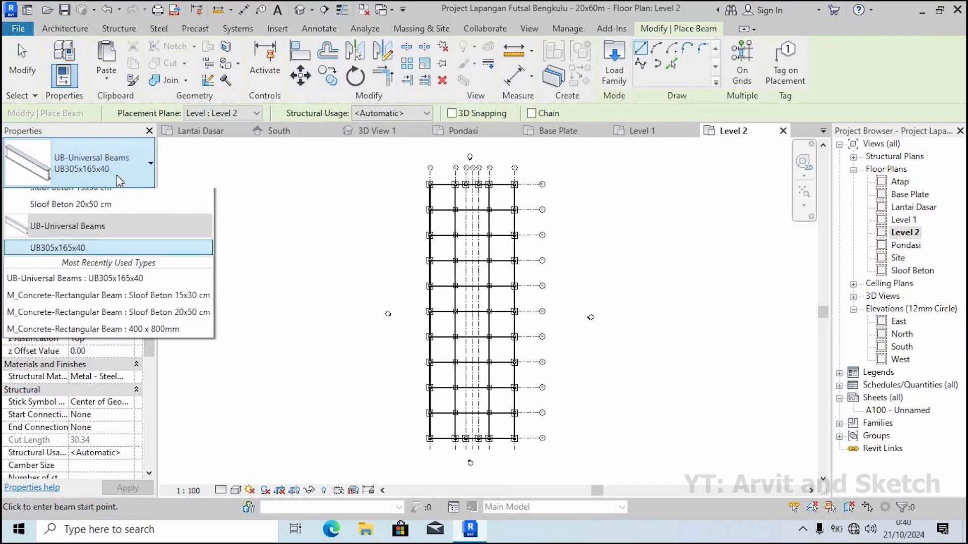
pyautogui.click(160, 337)
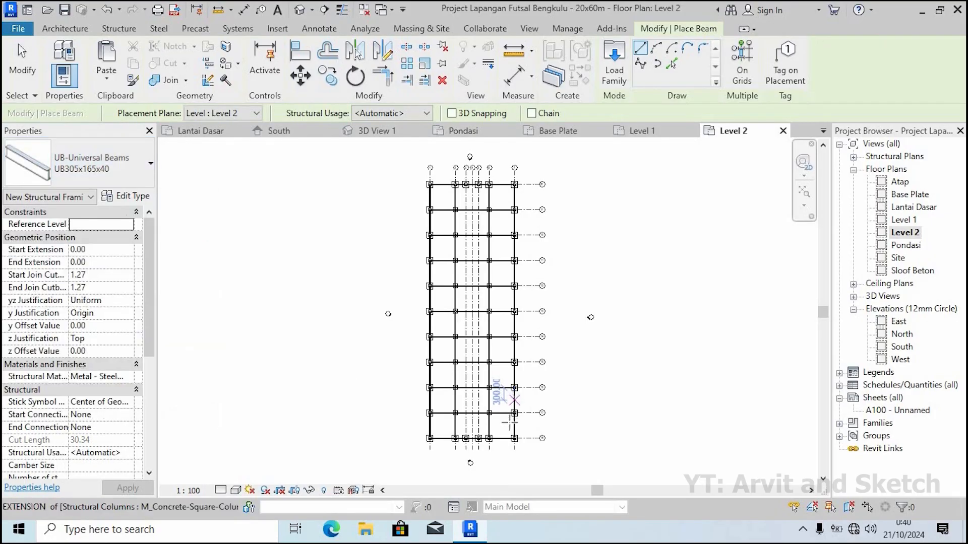
pyautogui.scroll(6, 499, 428)
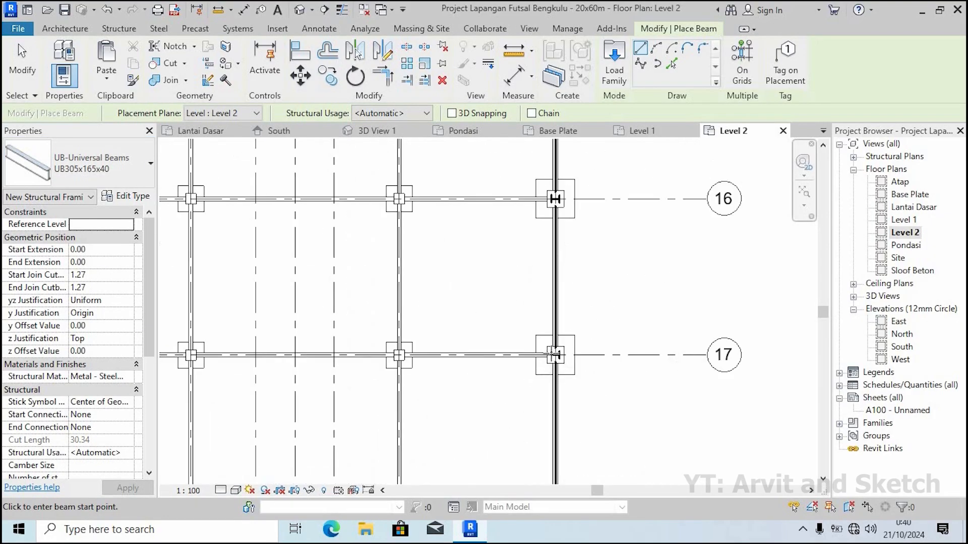
pyautogui.click(555, 356)
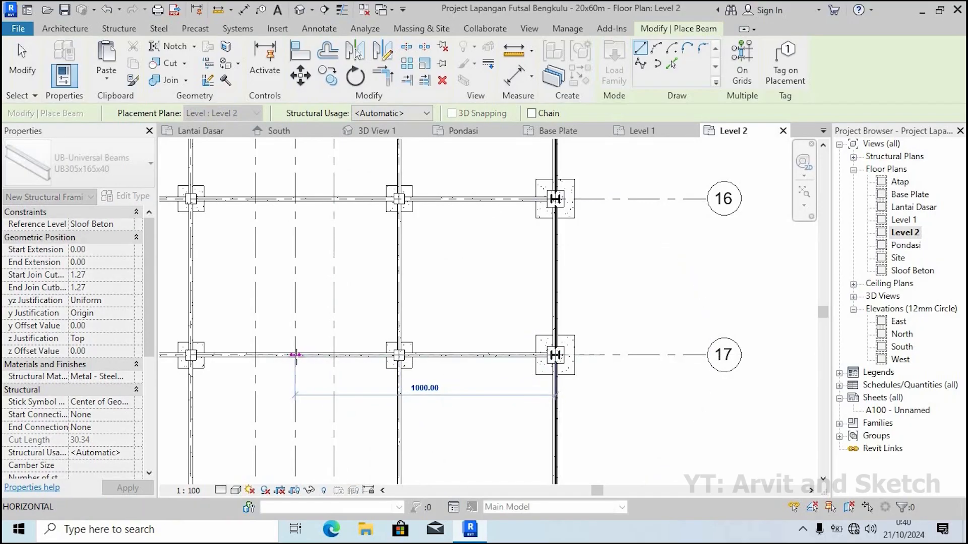
pyautogui.press('Escape')
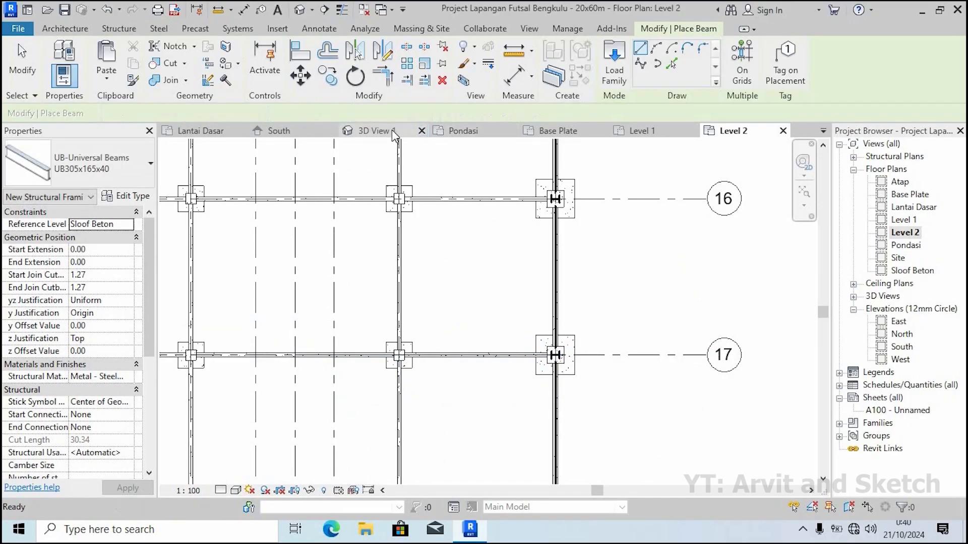
# Slope the new grid 17 beam by setting its End Level Offset to 400 at the centre grid
pyautogui.click(392, 129)
pyautogui.scroll(6, 494, 259)
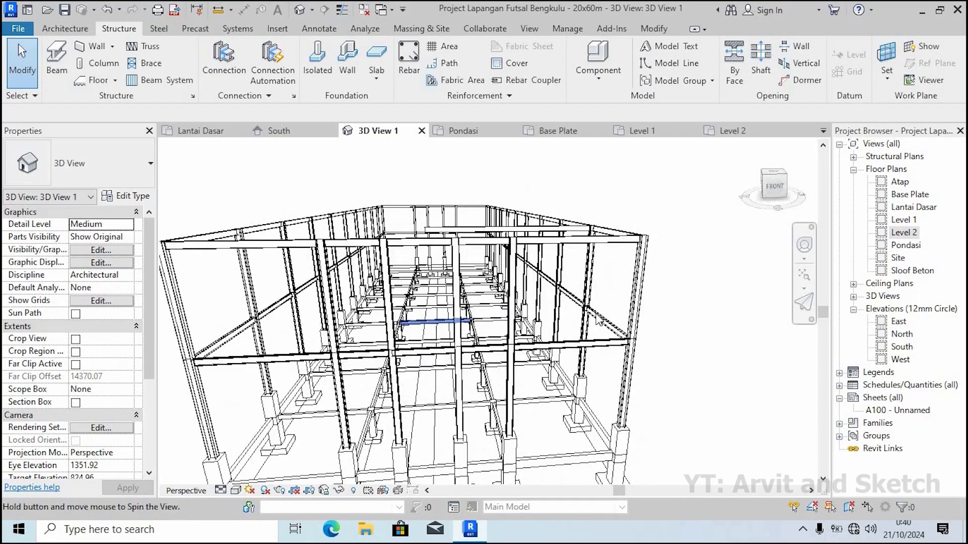
pyautogui.click(493, 258)
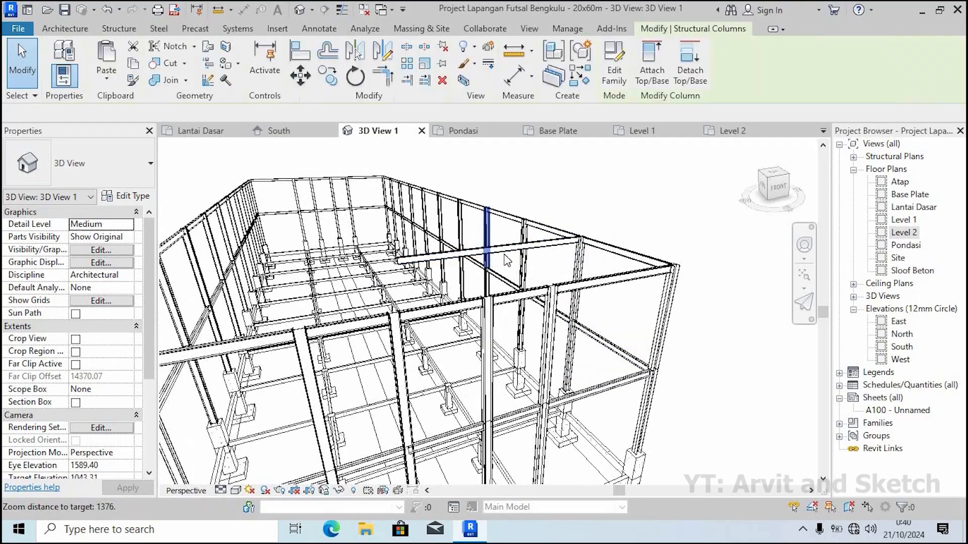
pyautogui.press('Escape')
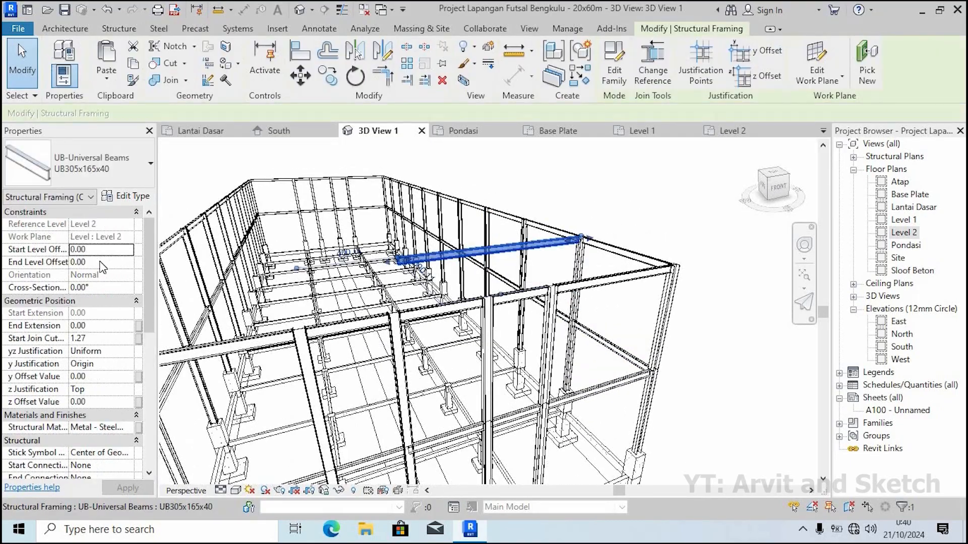
pyautogui.click(101, 262)
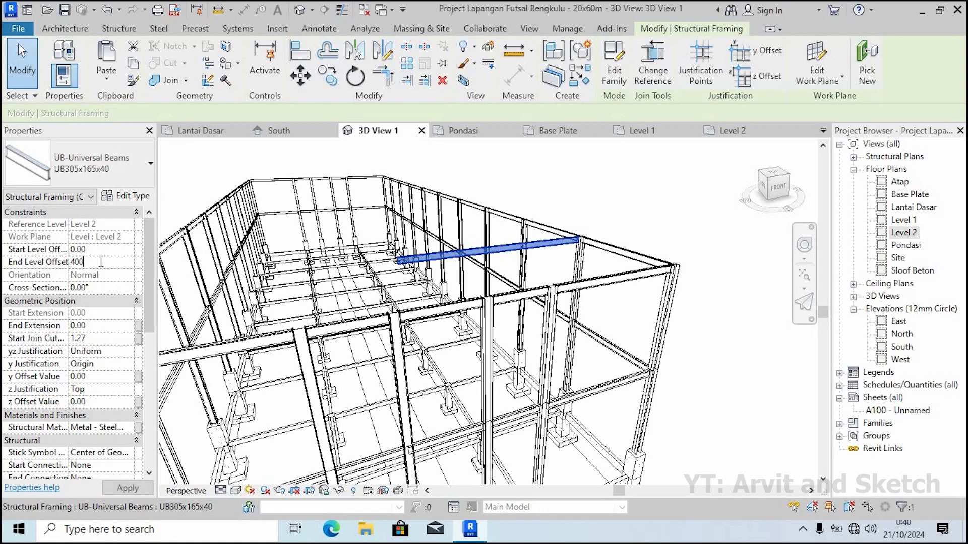
pyautogui.press('Return')
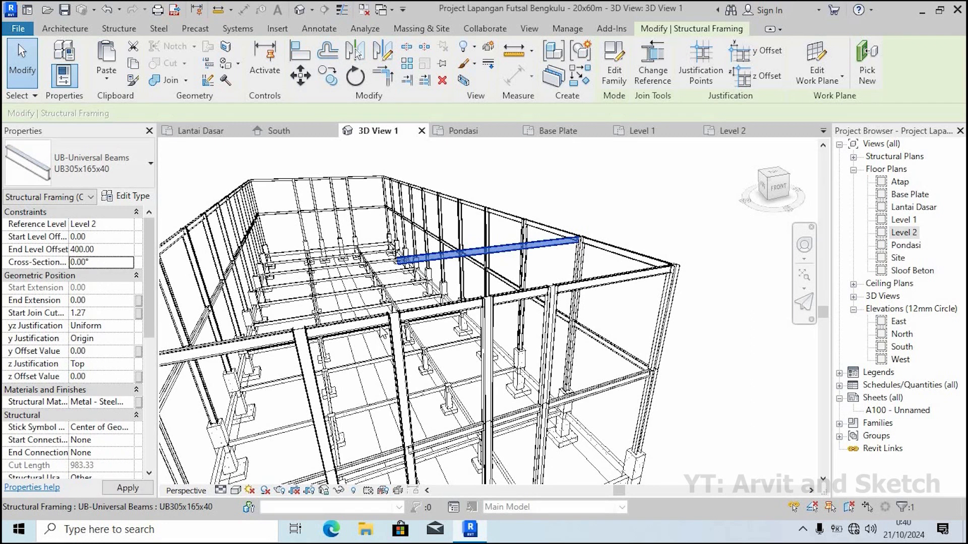
pyautogui.press('Escape')
pyautogui.scroll(-2, 565, 305)
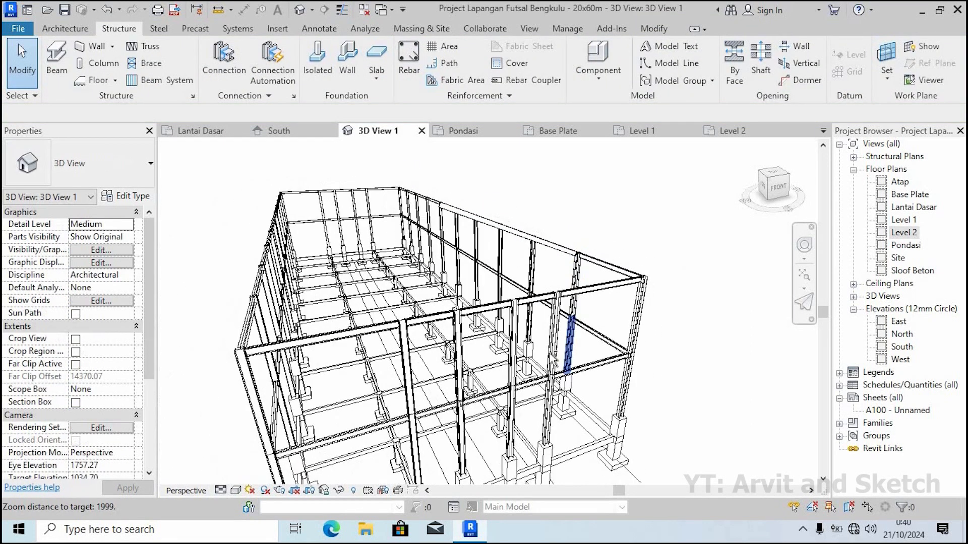
pyautogui.keyDown('shift'); pyautogui.moveTo(558, 319); pyautogui.dragTo(497, 368, button='middle'); pyautogui.keyUp('shift')
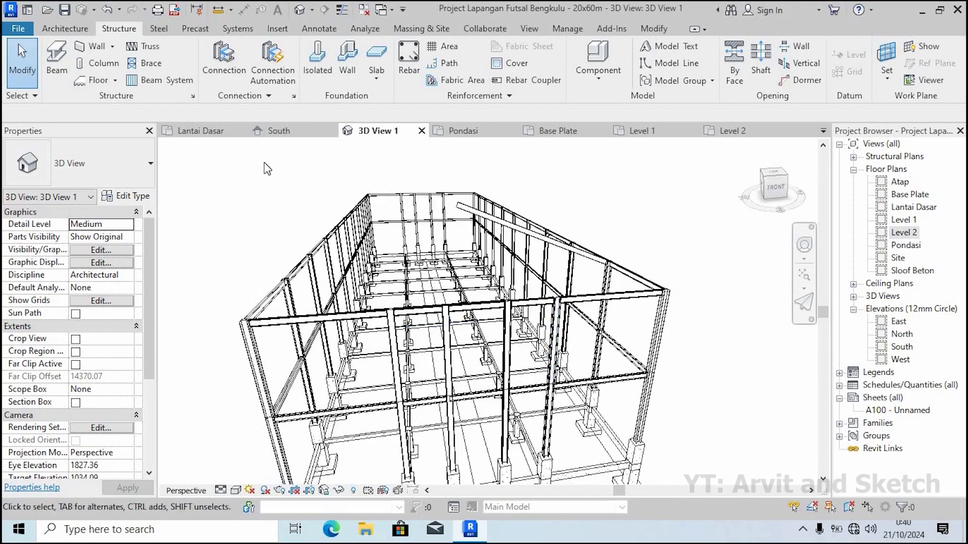
# Mirror the sloped grid 17 beam about grid 4 with a copy to form the rafter pair, and check it in 3D
pyautogui.click(715, 133)
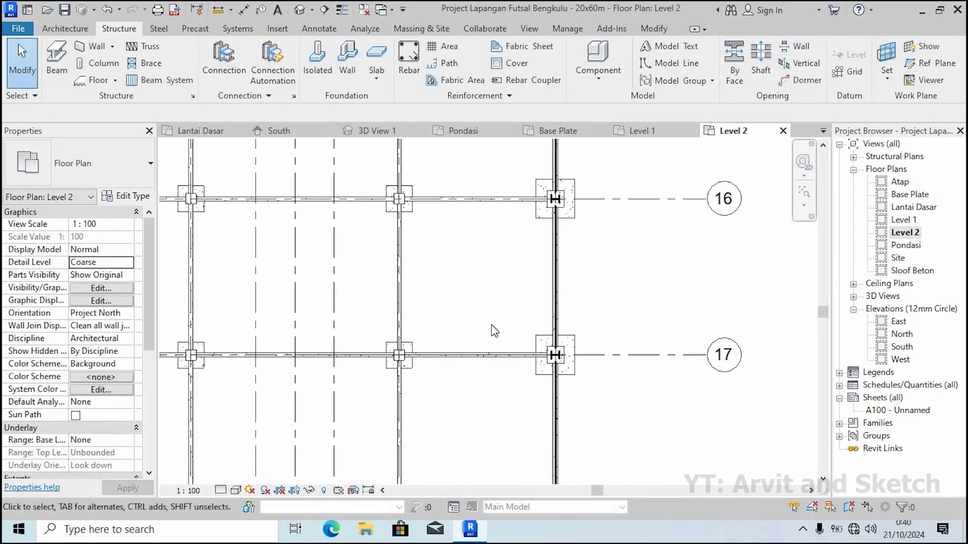
pyautogui.scroll(-3, 497, 335)
pyautogui.scroll(3, 395, 348)
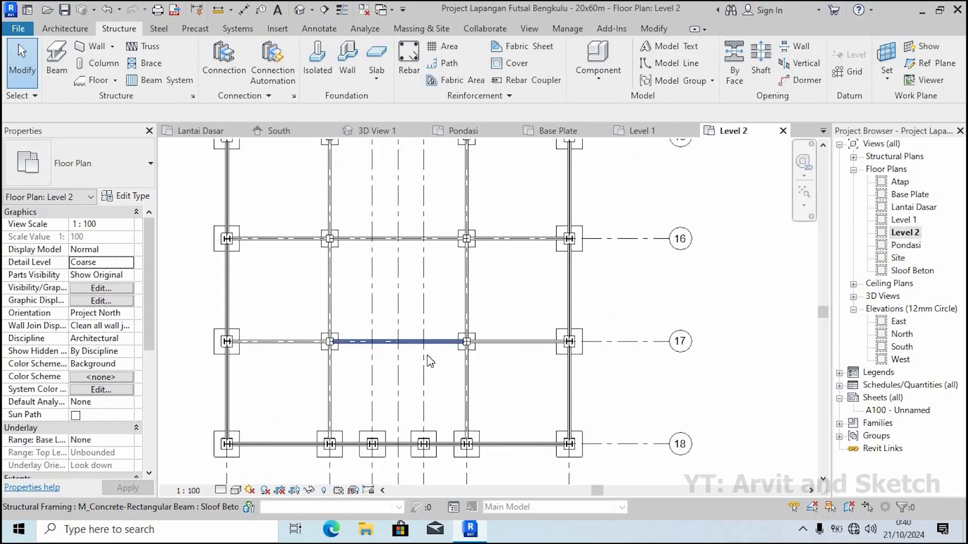
pyautogui.click(521, 343)
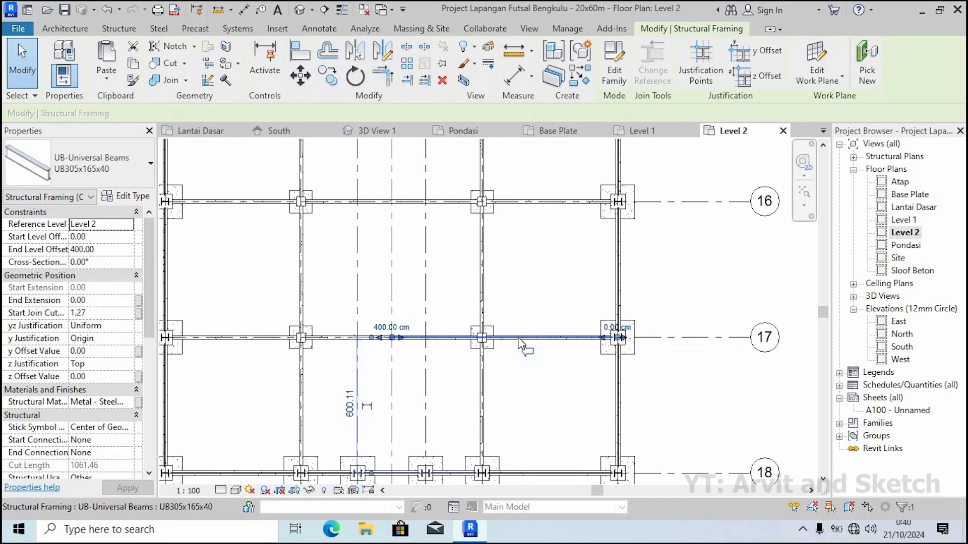
pyautogui.rightClick(521, 344)
pyautogui.click(474, 335)
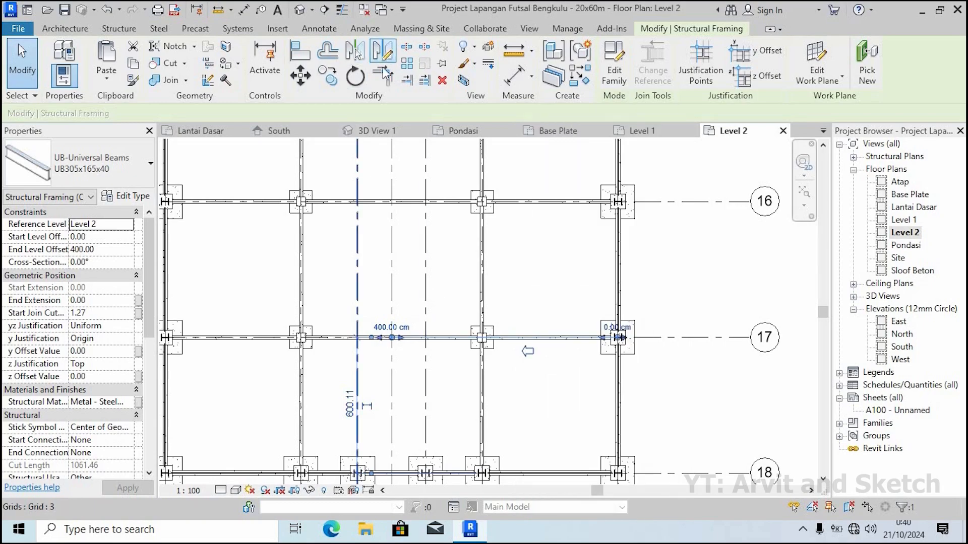
pyautogui.click(383, 54)
pyautogui.scroll(3, 405, 333)
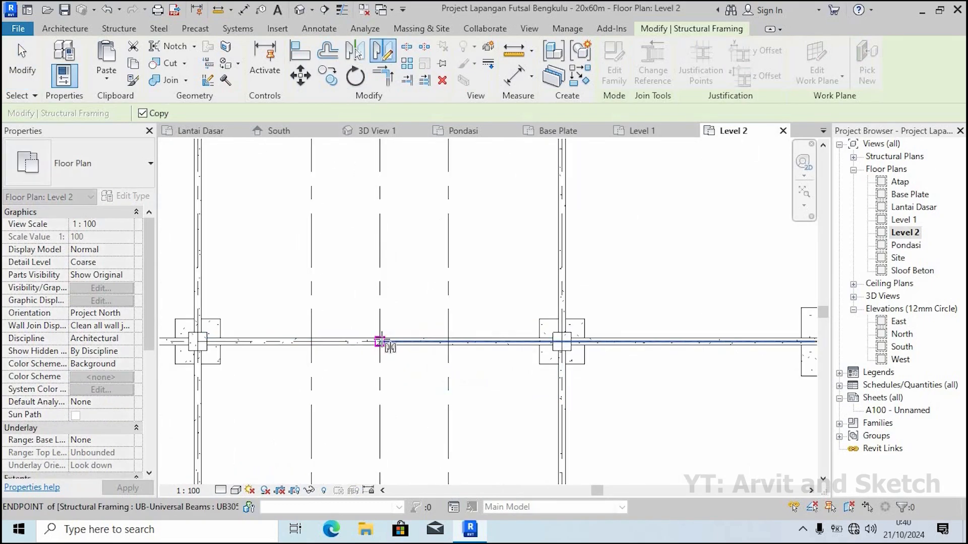
pyautogui.click(381, 343)
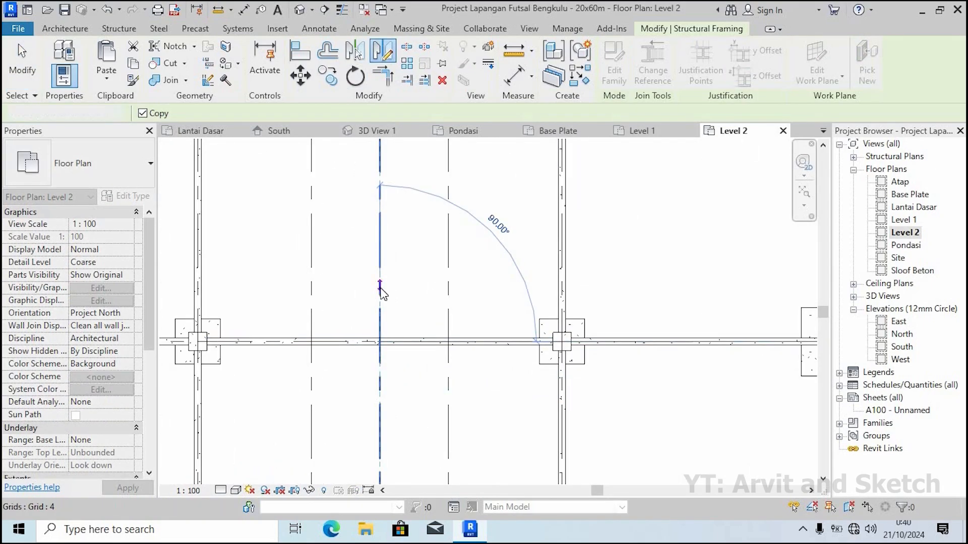
pyautogui.click(380, 292)
pyautogui.press('Escape')
pyautogui.click(377, 130)
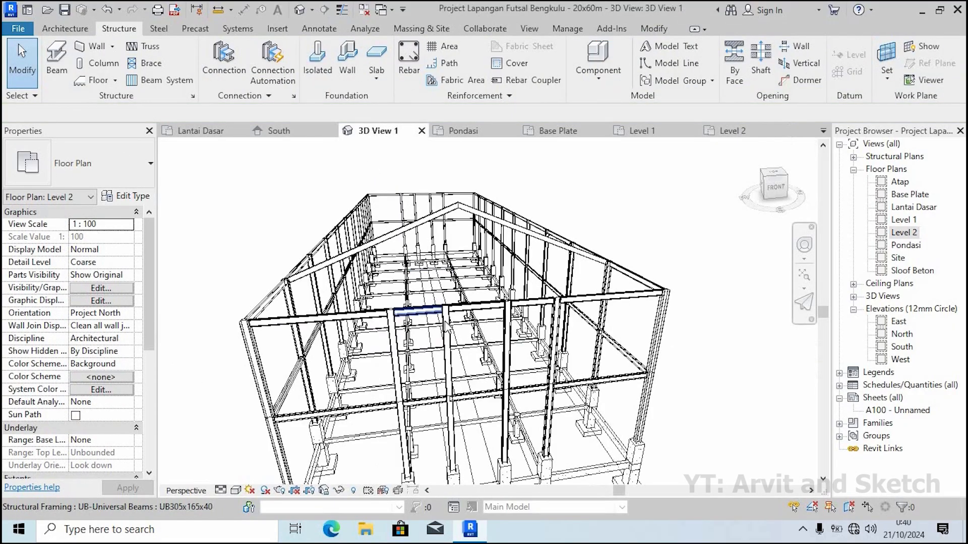
pyautogui.keyDown('shift'); pyautogui.moveTo(446, 325); pyautogui.dragTo(379, 192, button='middle'); pyautogui.keyUp('shift')
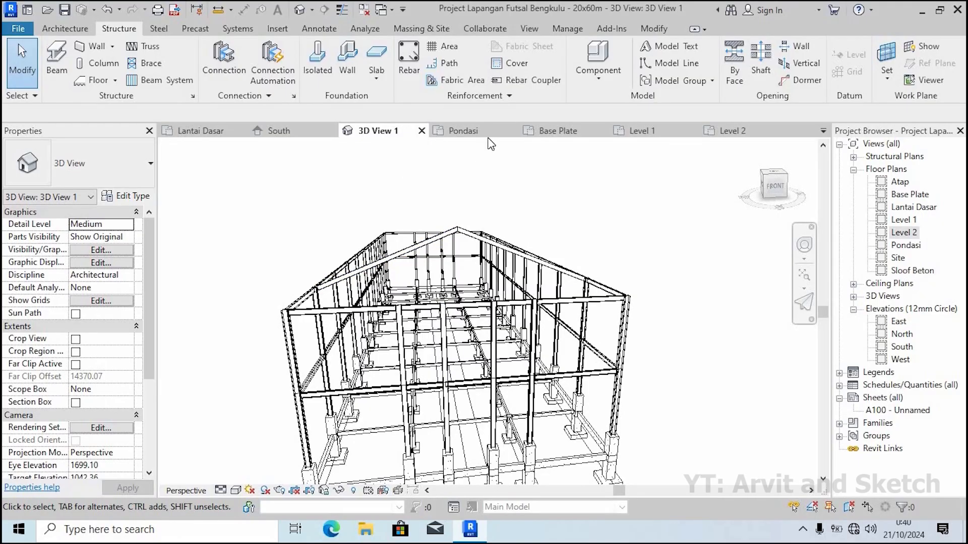
pyautogui.keyDown('shift'); pyautogui.moveTo(472, 228); pyautogui.dragTo(468, 275, button='middle'); pyautogui.keyUp('shift')
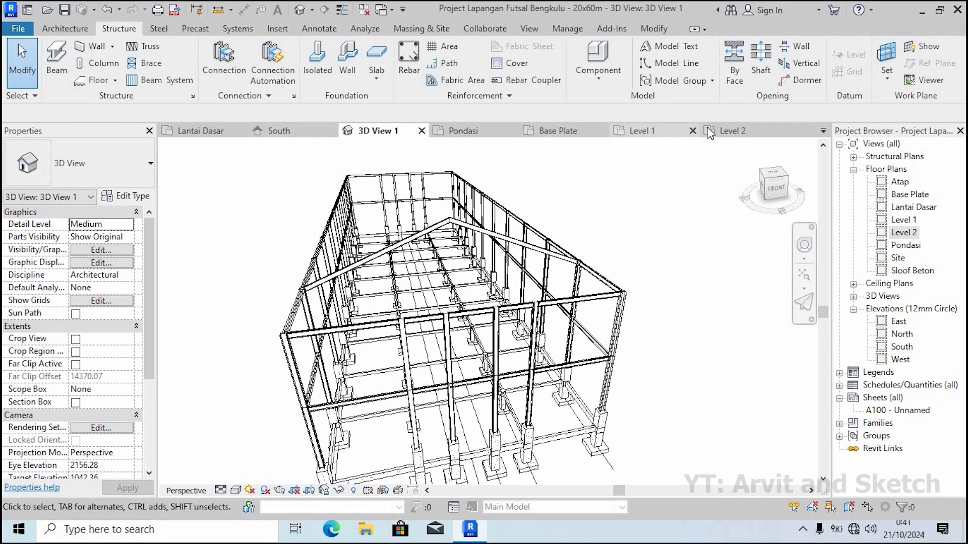
# Select both sloped beams on grid 17 and copy them with Multiple enabled onto the columns of grid 18
pyautogui.click(729, 132)
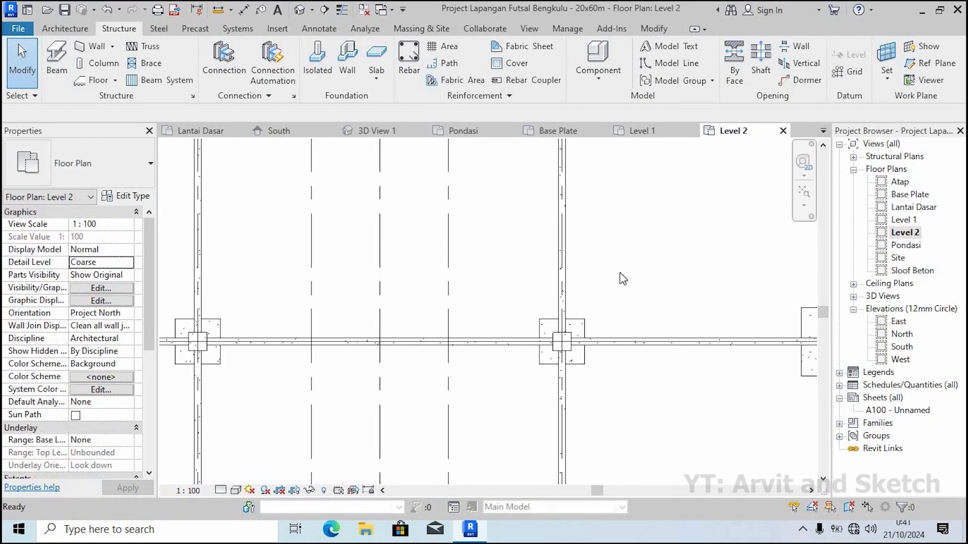
pyautogui.click(442, 342)
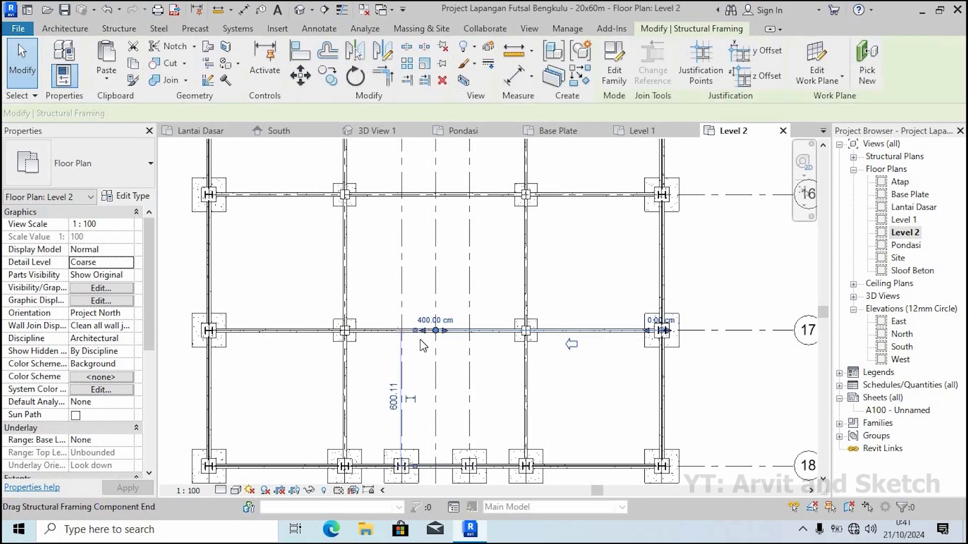
pyautogui.keyDown('ctrl'); pyautogui.click(387, 333); pyautogui.keyUp('ctrl')
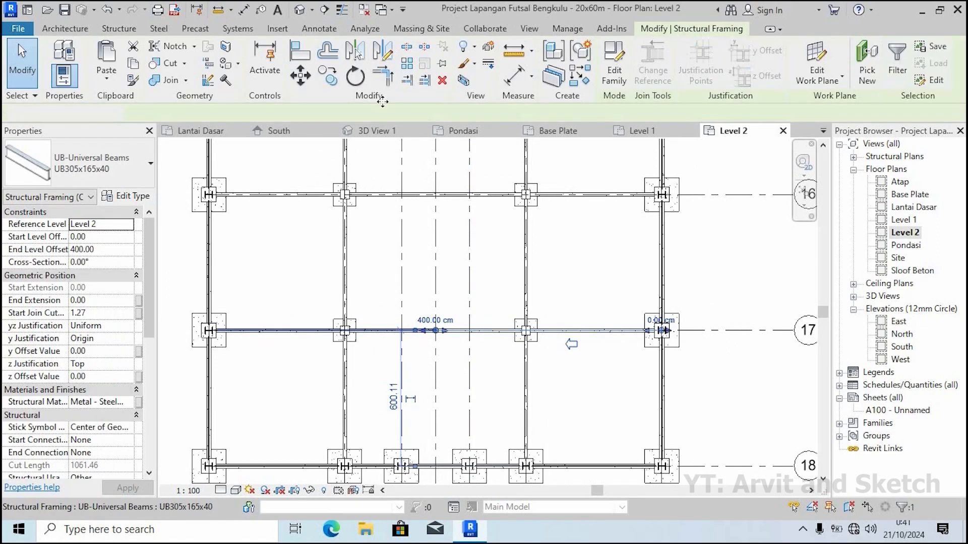
pyautogui.click(334, 84)
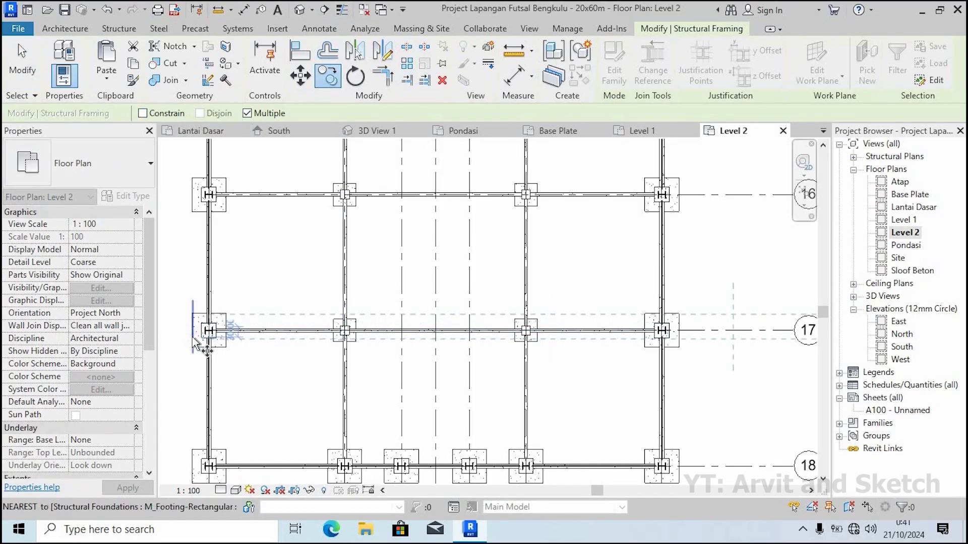
pyautogui.scroll(5, 194, 335)
pyautogui.click(272, 313)
pyautogui.scroll(-2, 285, 268)
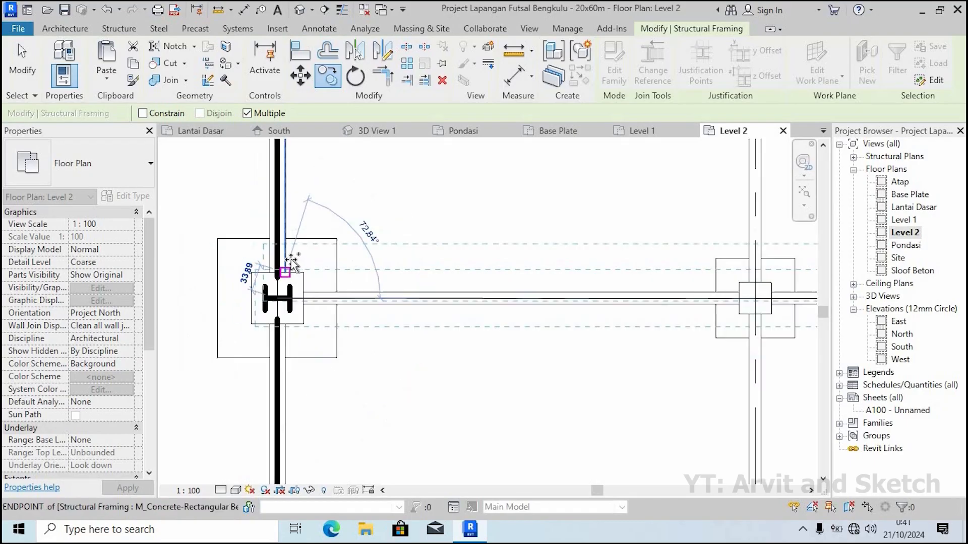
pyautogui.scroll(-5, 291, 261)
pyautogui.scroll(6, 288, 398)
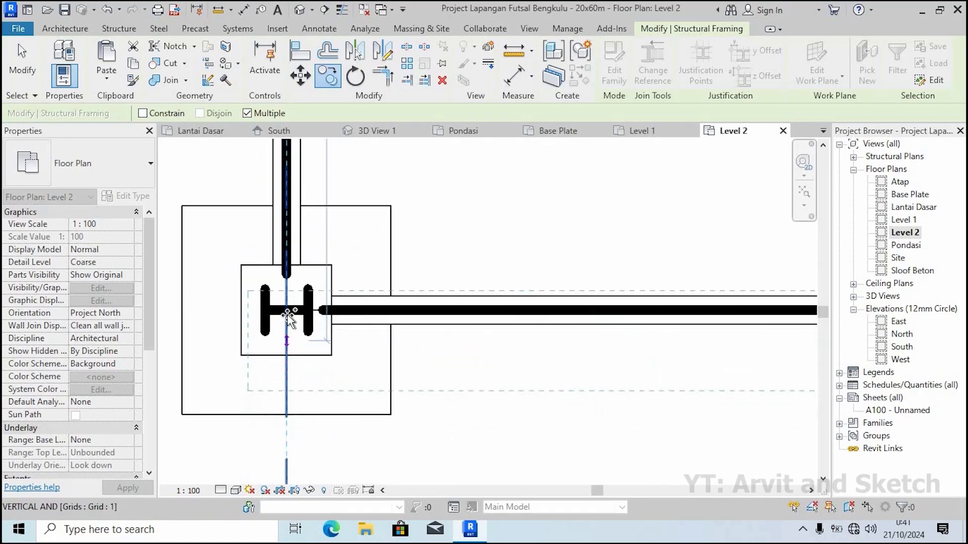
pyautogui.scroll(-6, 297, 377)
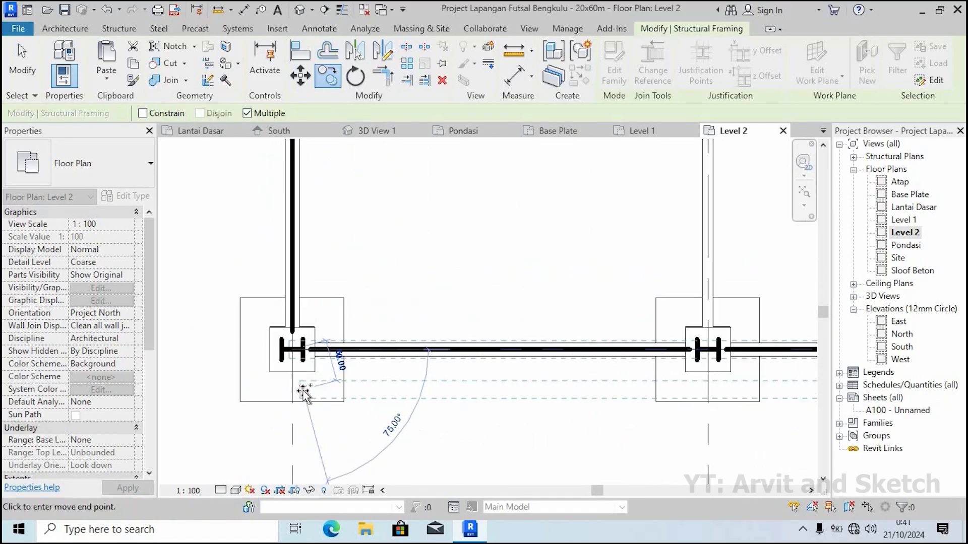
# Copy the sloped beam pair onto each remaining column row, from grid 16 up to the northernmost row, snapping to the column centres on grid 1
pyautogui.scroll(6, 326, 324)
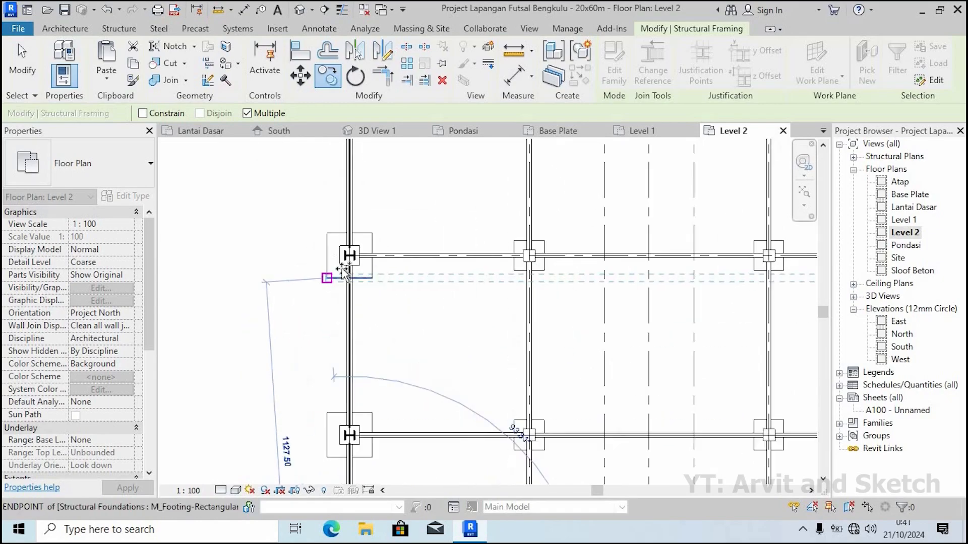
pyautogui.scroll(-4, 385, 199)
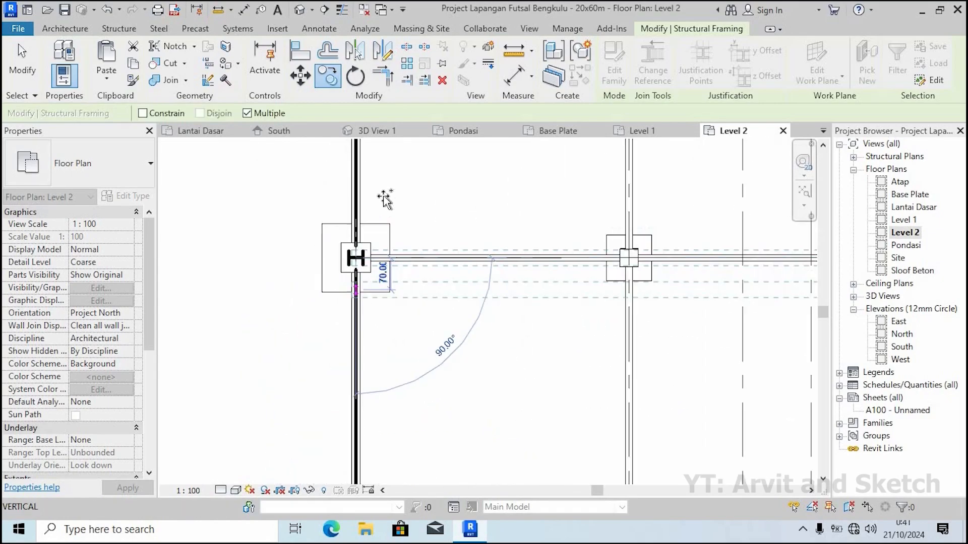
pyautogui.scroll(4, 356, 255)
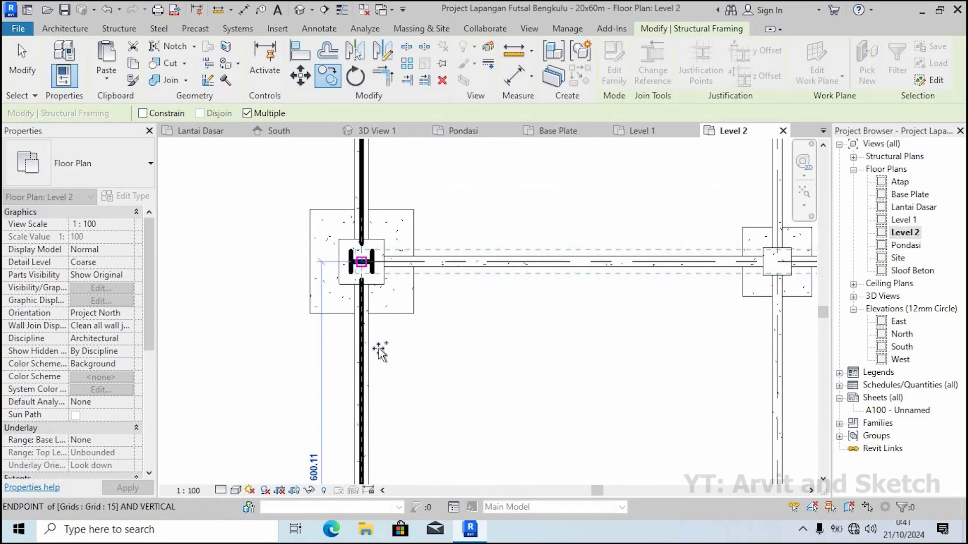
pyautogui.scroll(-5, 381, 343)
pyautogui.scroll(5, 383, 323)
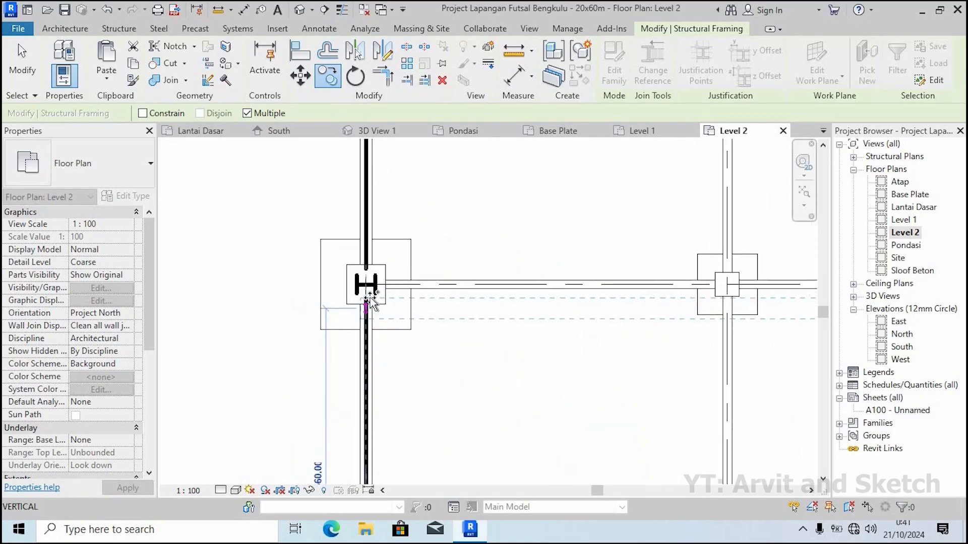
pyautogui.scroll(2, 370, 302)
pyautogui.scroll(-4, 363, 352)
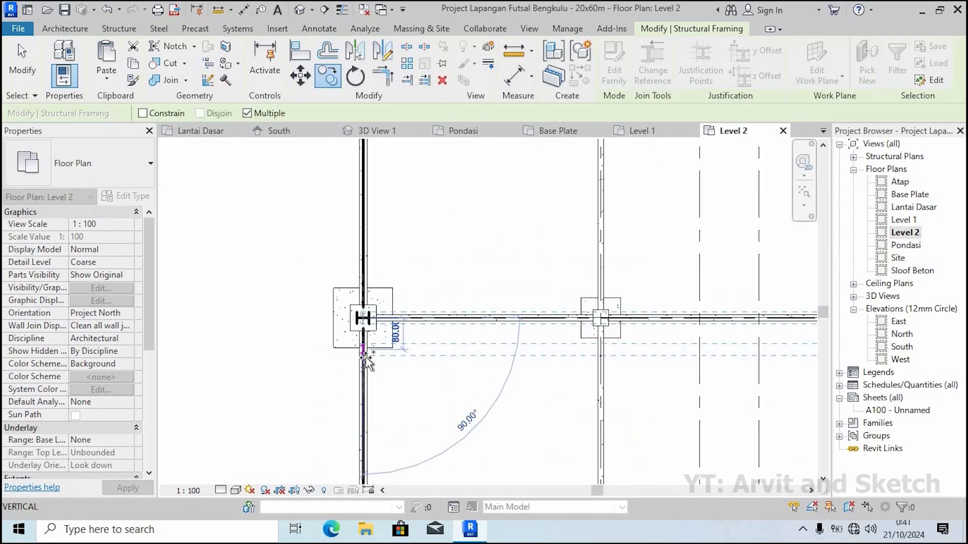
pyautogui.scroll(4, 379, 242)
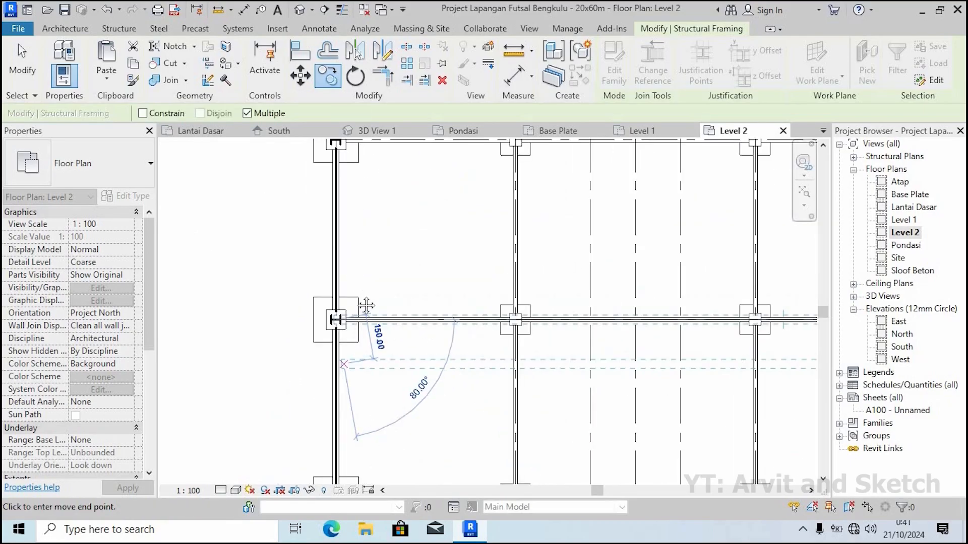
pyautogui.scroll(-4, 358, 346)
pyautogui.scroll(5, 356, 318)
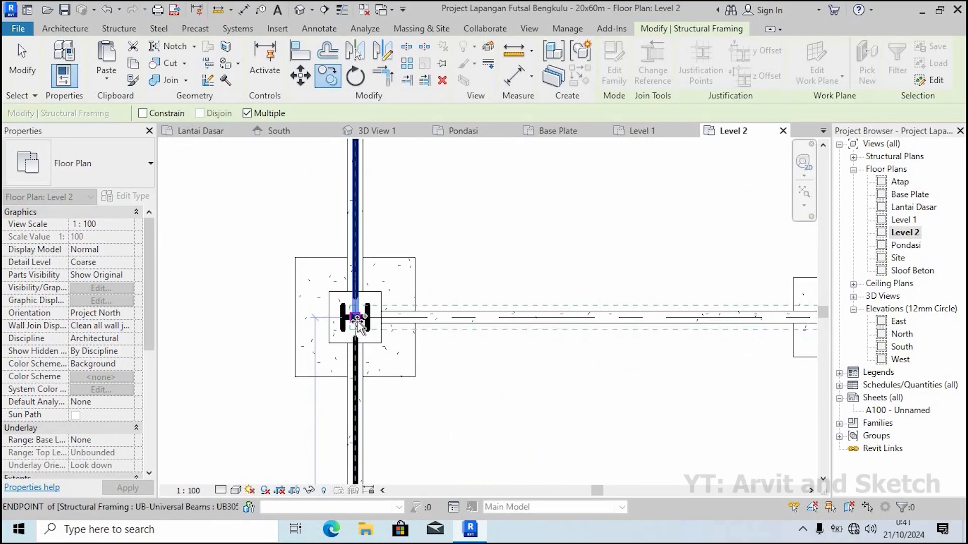
pyautogui.scroll(-5, 370, 335)
pyautogui.scroll(5, 367, 313)
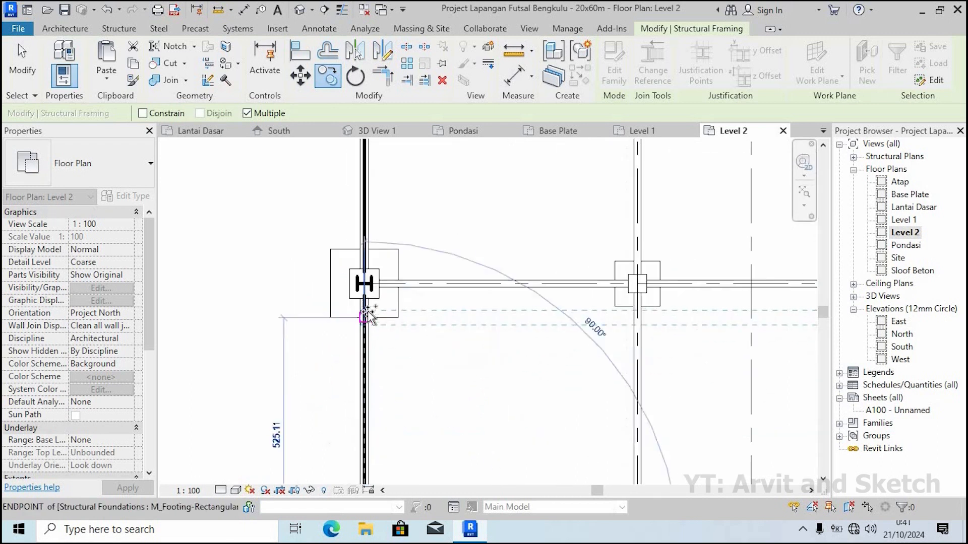
pyautogui.scroll(-5, 353, 373)
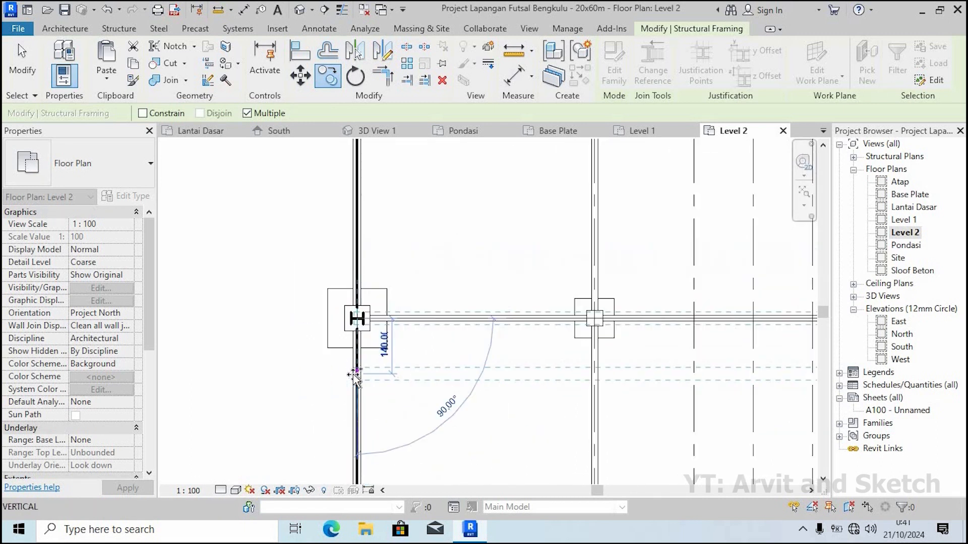
pyautogui.scroll(5, 371, 323)
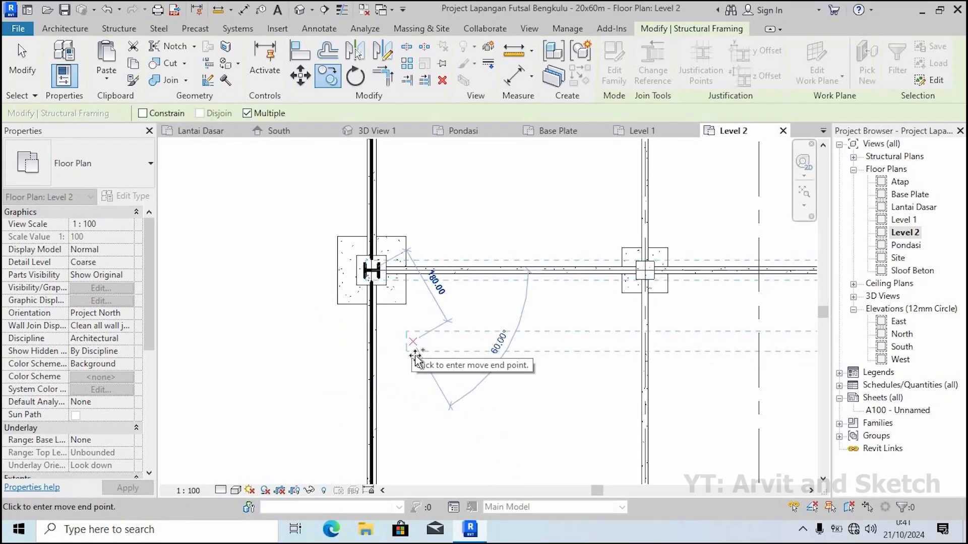
pyautogui.scroll(-5, 416, 358)
pyautogui.scroll(5, 385, 307)
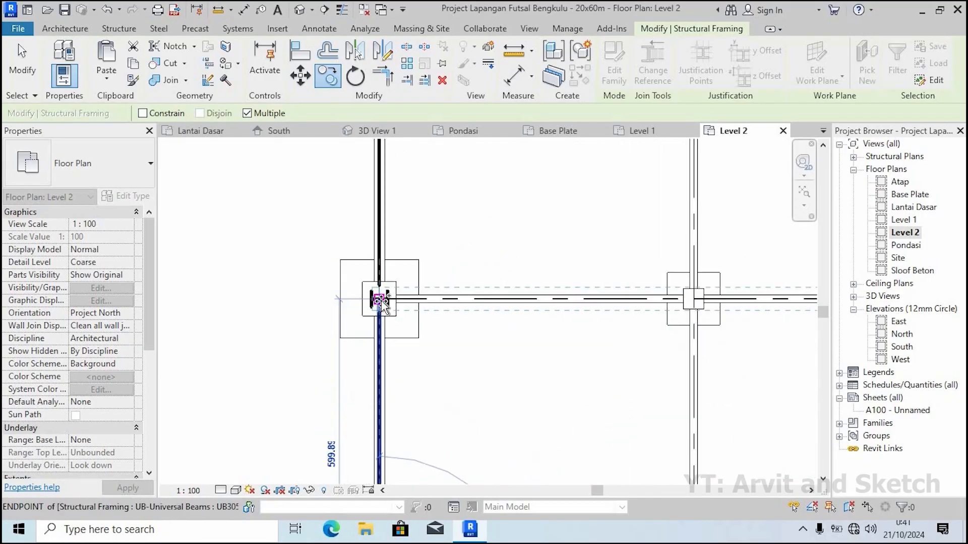
pyautogui.scroll(-5, 406, 395)
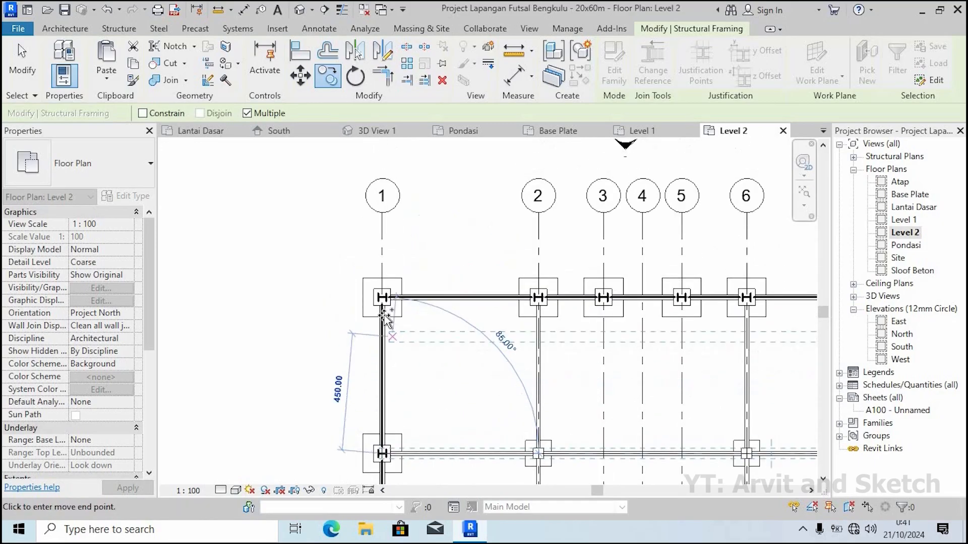
pyautogui.scroll(5, 383, 309)
pyautogui.scroll(1, 375, 263)
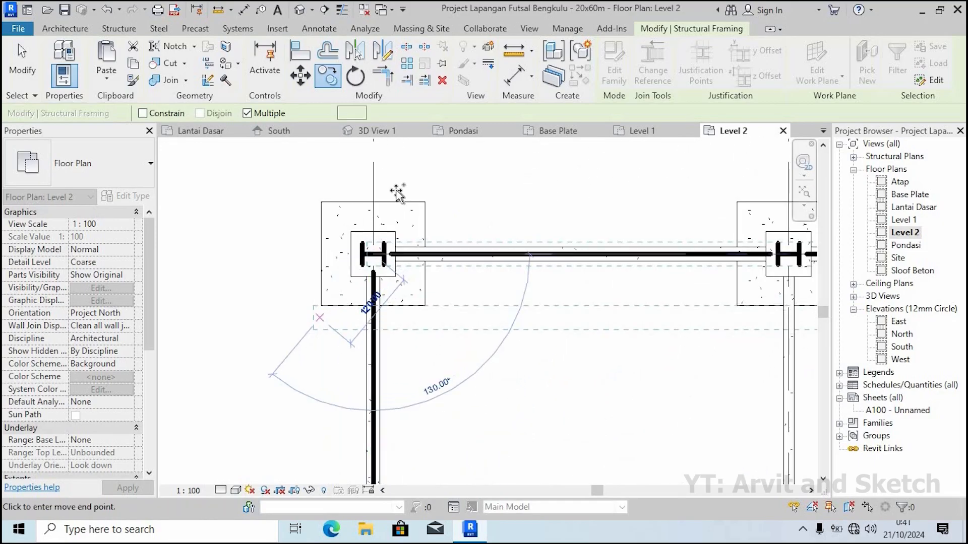
# Inspect the rafter pairs along the whole hall in 3D View 1, from the front, above and both sides
pyautogui.click(367, 131)
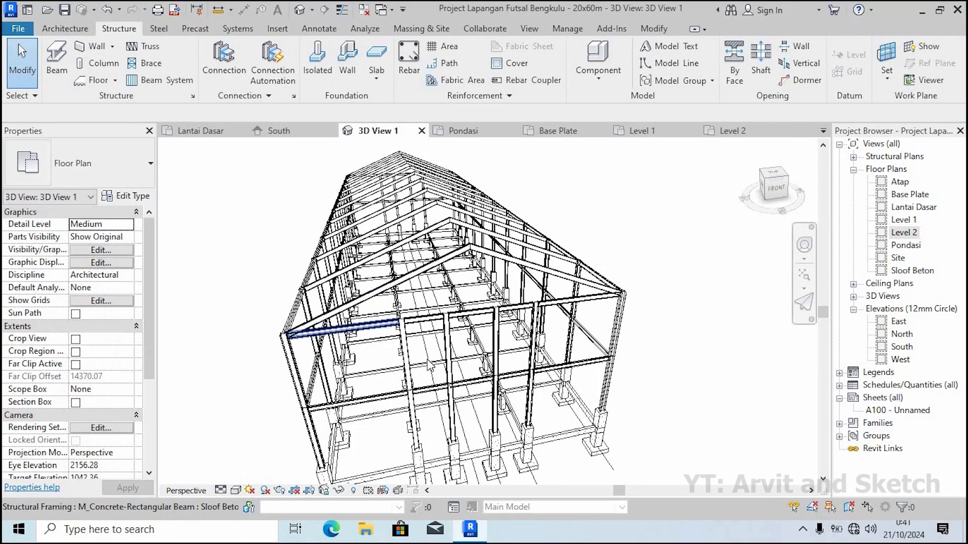
pyautogui.keyDown('shift'); pyautogui.moveTo(427, 365); pyautogui.dragTo(412, 358, button='middle'); pyautogui.keyUp('shift')
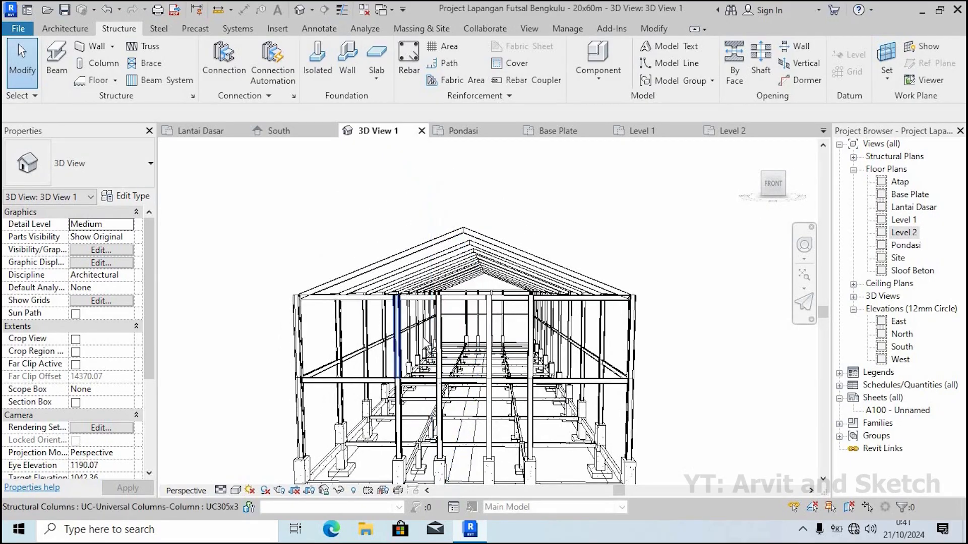
pyautogui.scroll(-3, 423, 338)
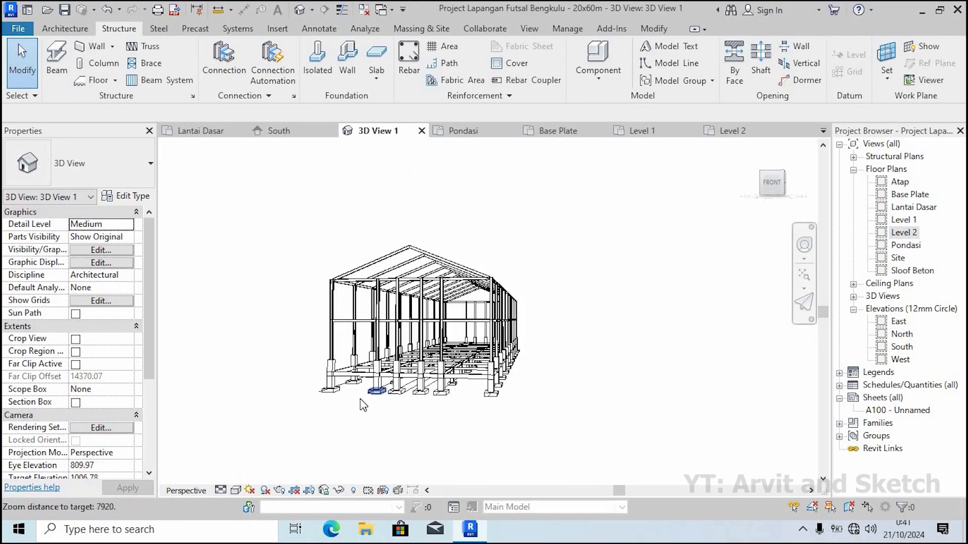
pyautogui.scroll(1, 360, 403)
pyautogui.keyDown('shift'); pyautogui.moveTo(406, 423); pyautogui.dragTo(518, 325, button='middle'); pyautogui.keyUp('shift')
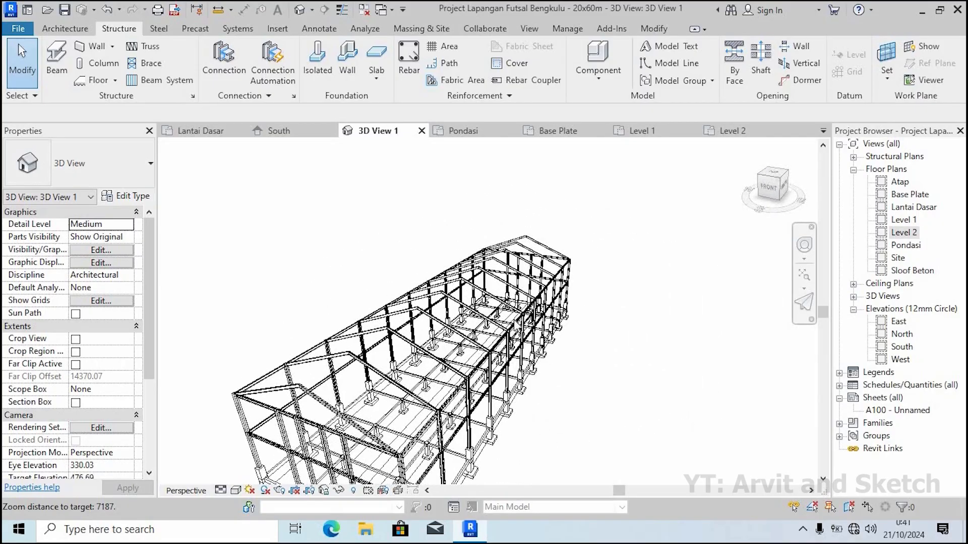
pyautogui.scroll(-2, 559, 277)
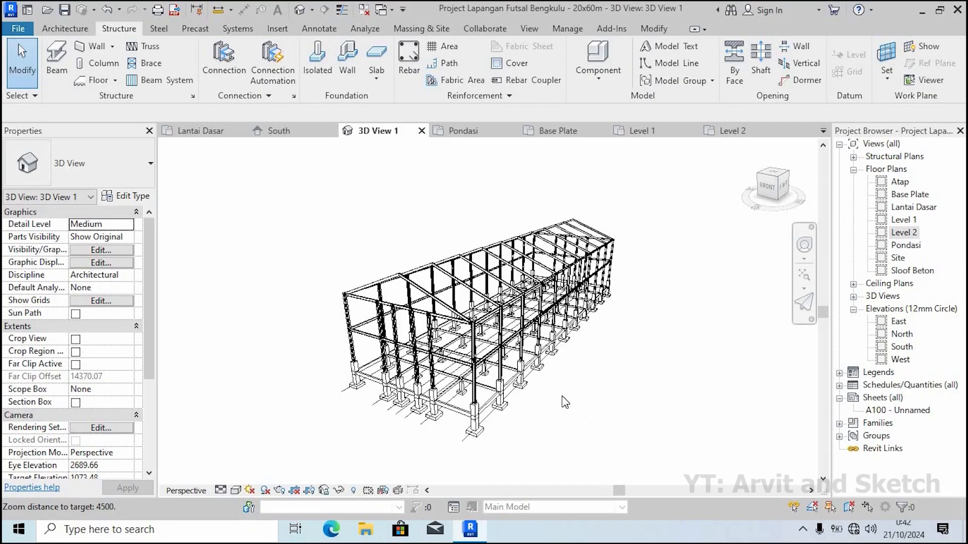
pyautogui.keyDown('shift'); pyautogui.moveTo(561, 359); pyautogui.dragTo(561, 281, button='middle'); pyautogui.keyUp('shift')
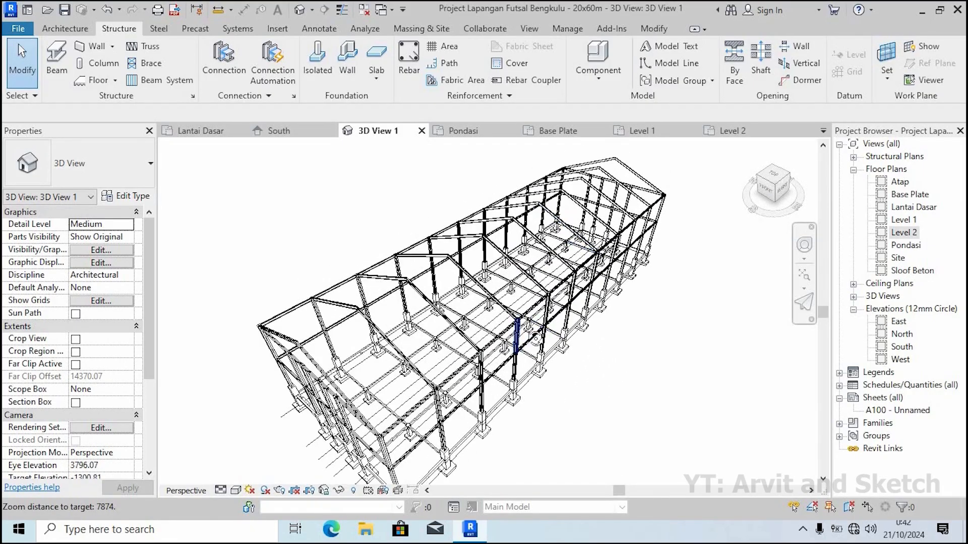
pyautogui.keyDown('shift'); pyautogui.moveTo(534, 336); pyautogui.dragTo(452, 345, button='middle'); pyautogui.keyUp('shift')
pyautogui.scroll(2, 533, 344)
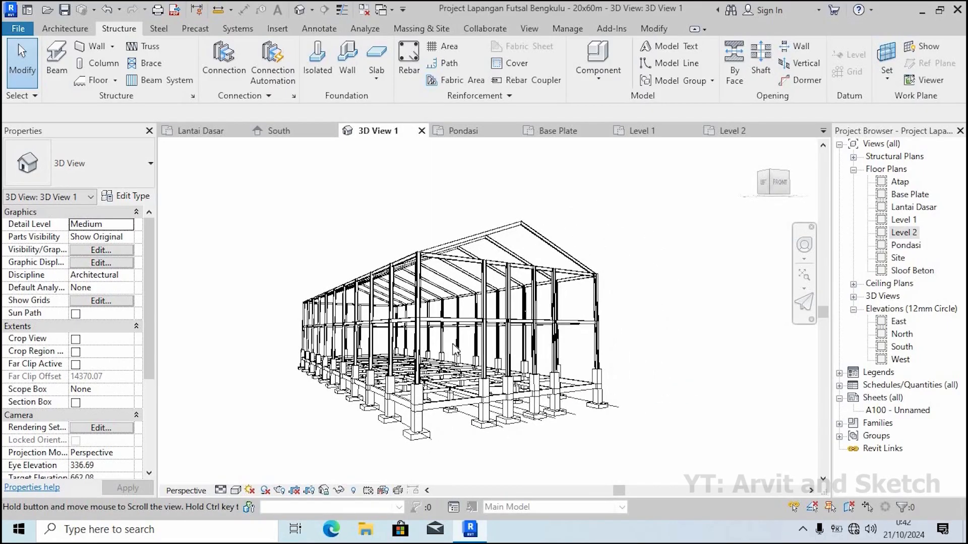
# On the Level 2 plan, copy grid 1 outward to the west by 100 cm to form a new grid line
pyautogui.click(730, 131)
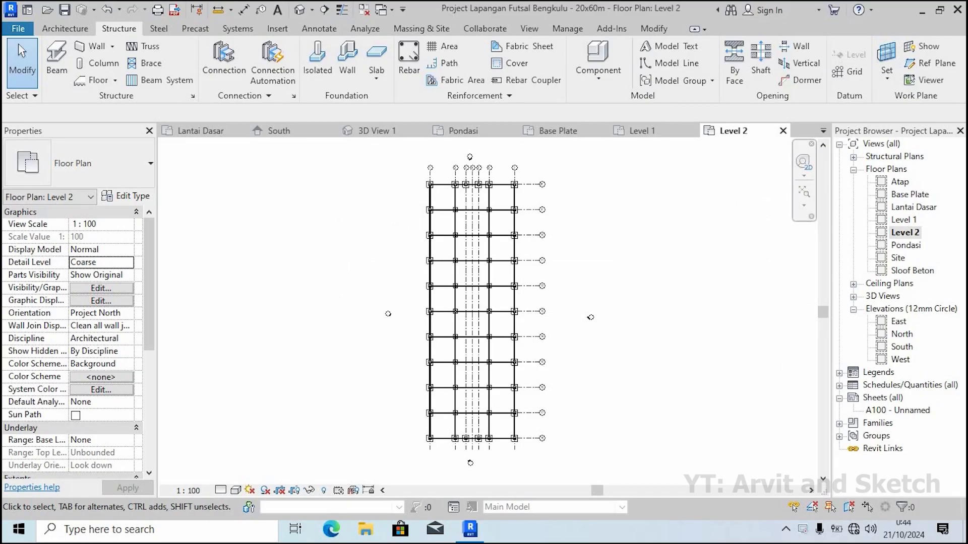
pyautogui.scroll(6, 422, 435)
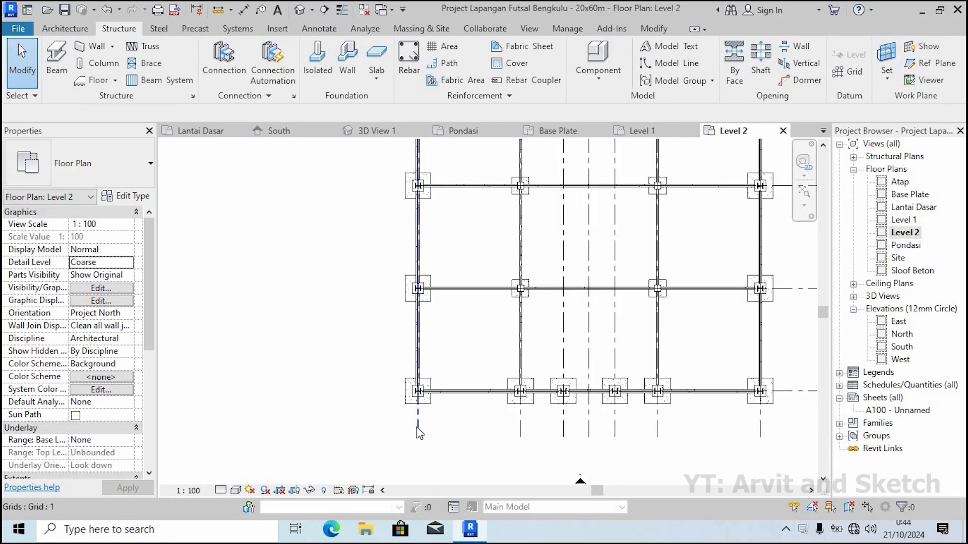
pyautogui.scroll(-3, 423, 434)
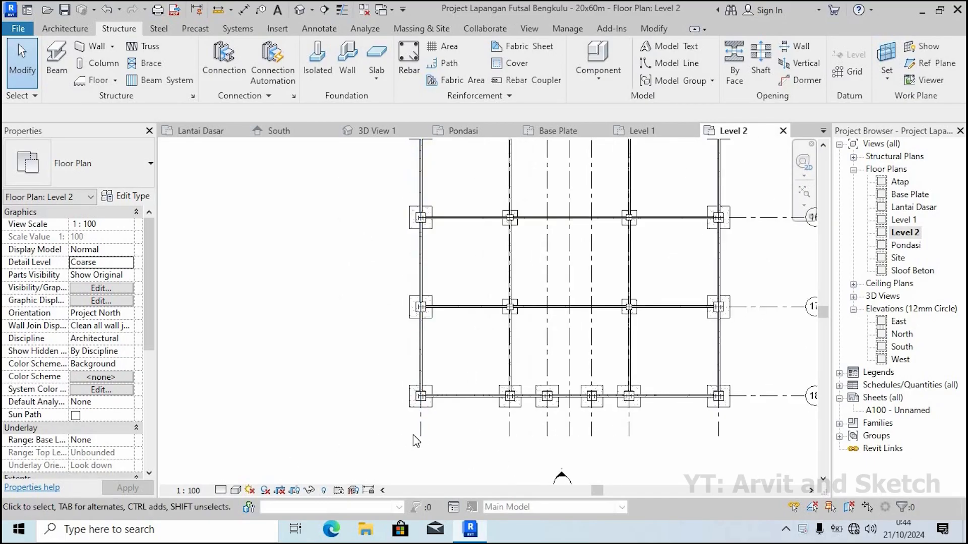
pyautogui.click(422, 429)
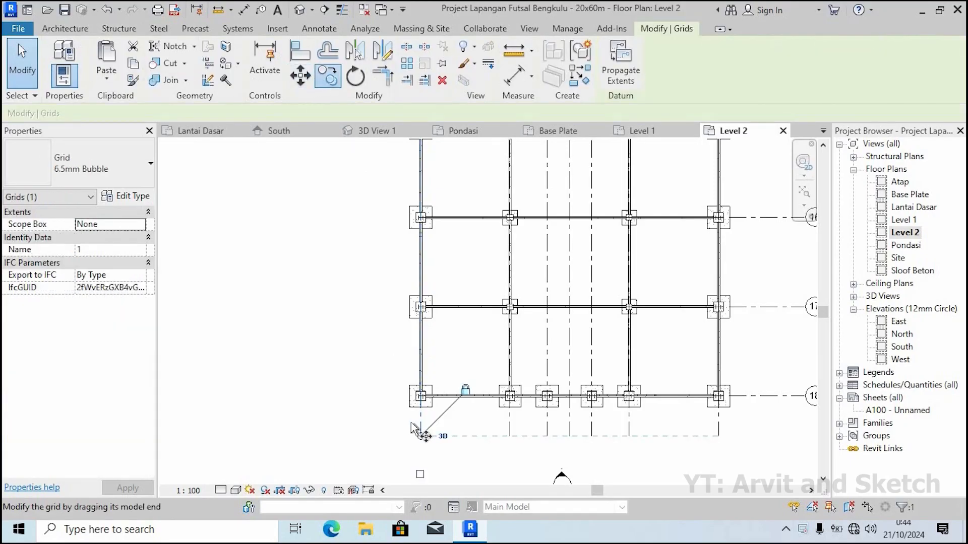
pyautogui.click(422, 436)
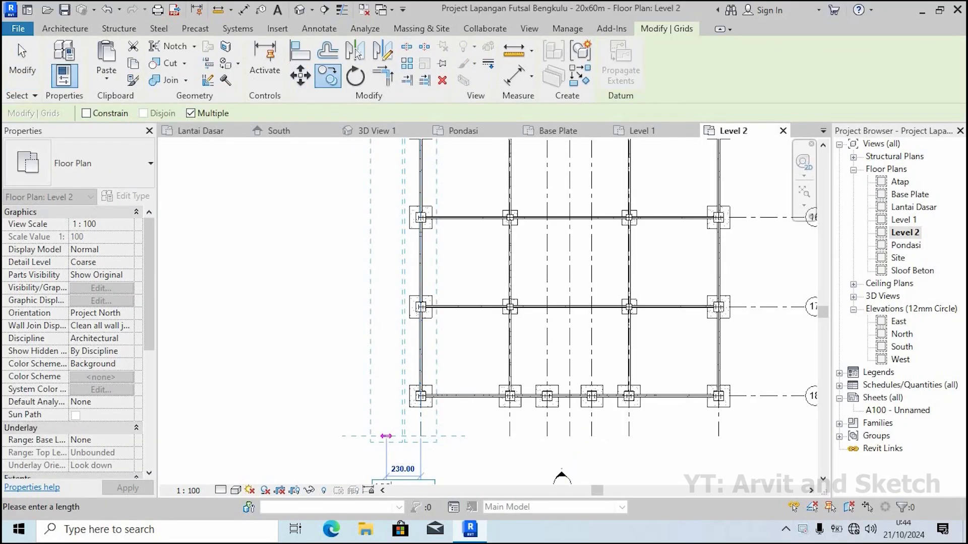
pyautogui.press('Return')
pyautogui.press('Escape')
pyautogui.scroll(-3, 466, 432)
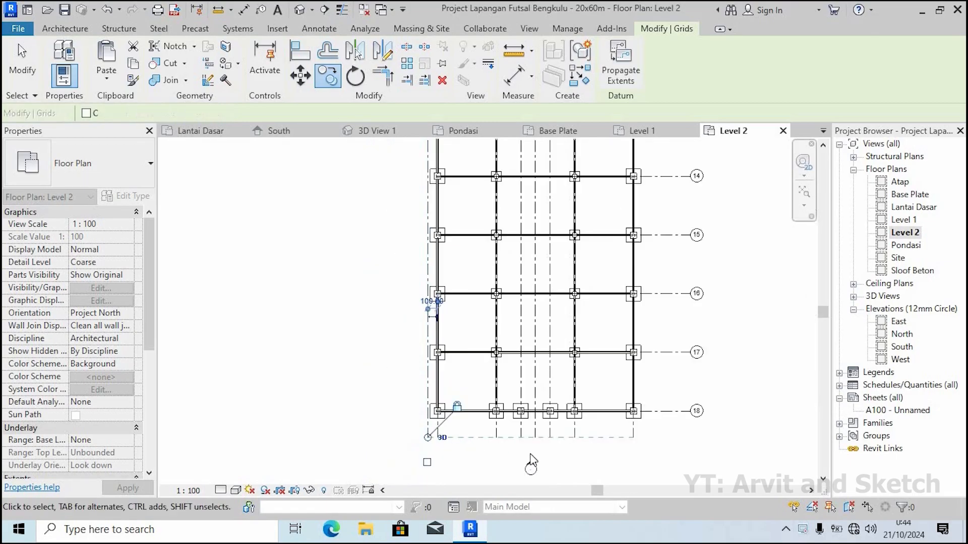
# Copy grid 7 outward to the east by 100 cm and show the new grid line's bubble at its south end
pyautogui.scroll(2, 617, 447)
pyautogui.click(641, 427)
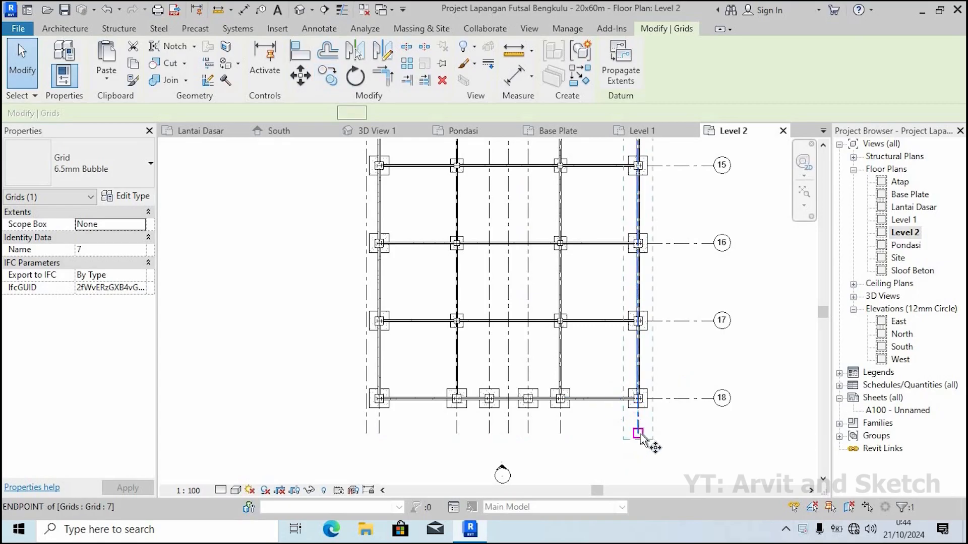
pyautogui.click(638, 432)
pyautogui.write('100')
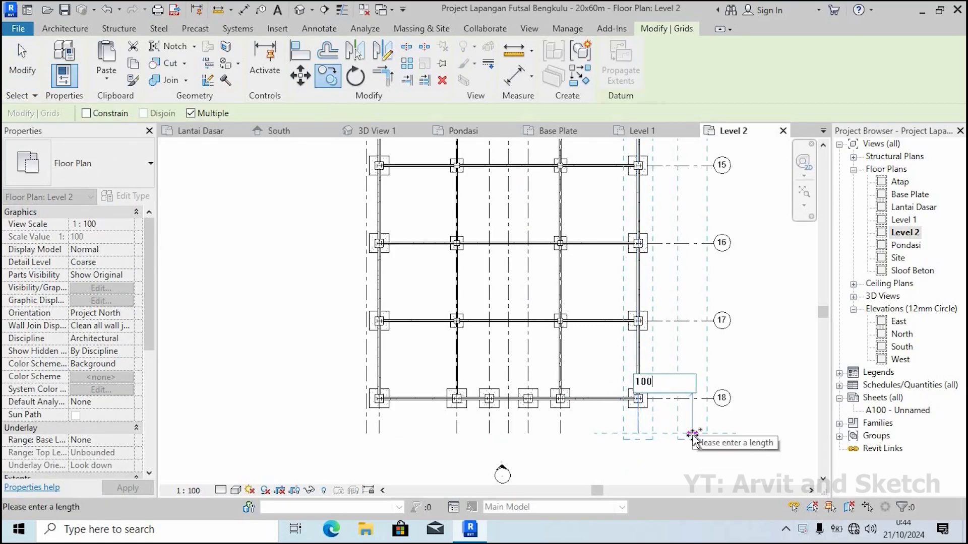
pyautogui.press('Return')
pyautogui.press('Escape')
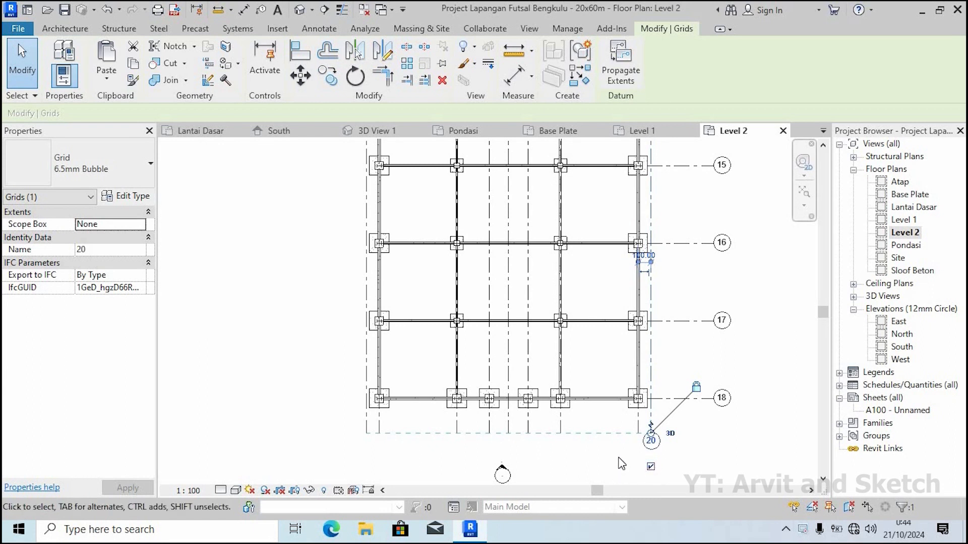
# Show the south-end bubbles of grids 7, 6, 5, 4, 3, 2, 1 and 19 on the Level 2 plan
pyautogui.click(637, 459)
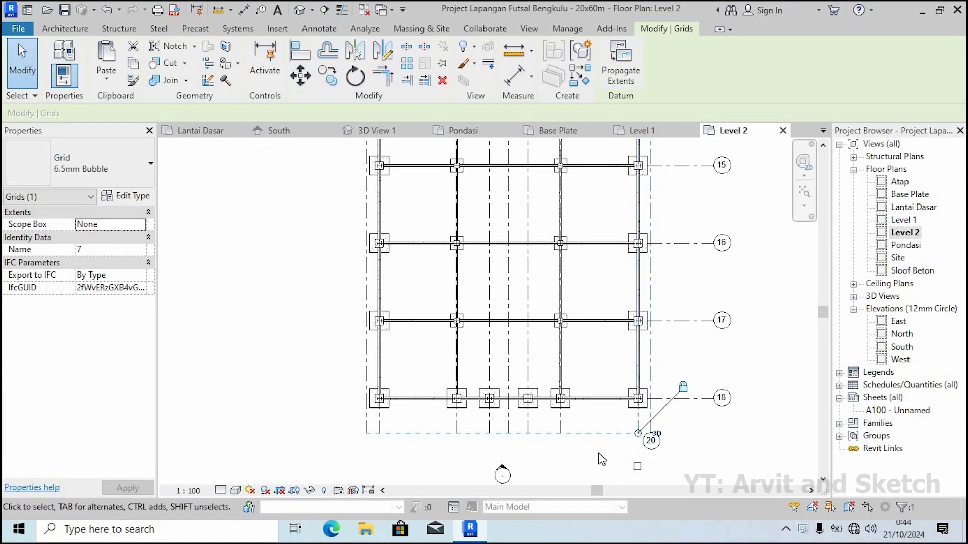
pyautogui.click(560, 429)
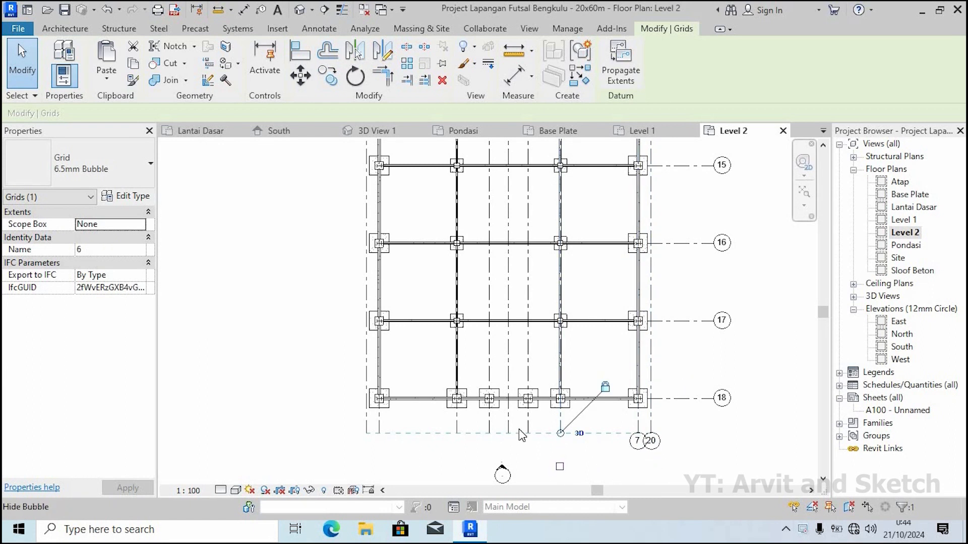
pyautogui.click(534, 464)
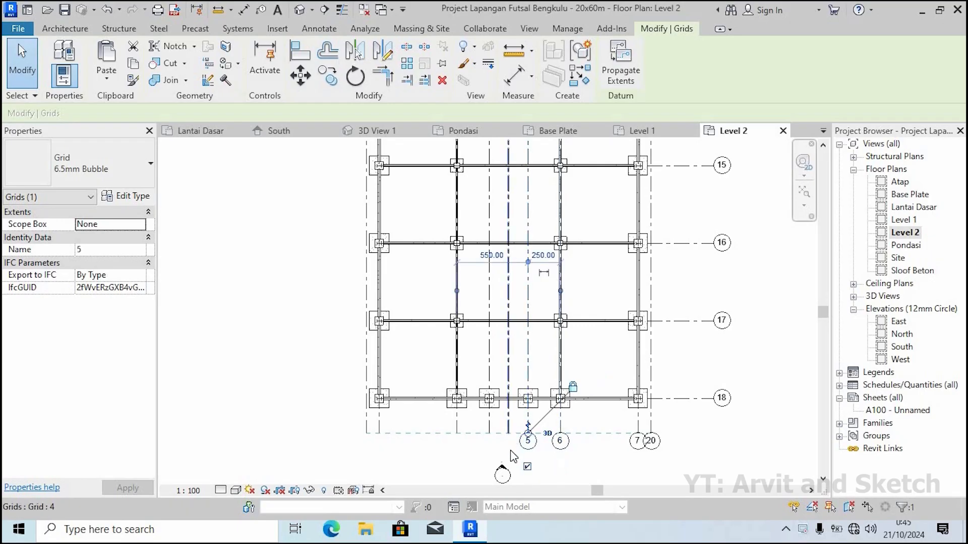
pyautogui.click(509, 468)
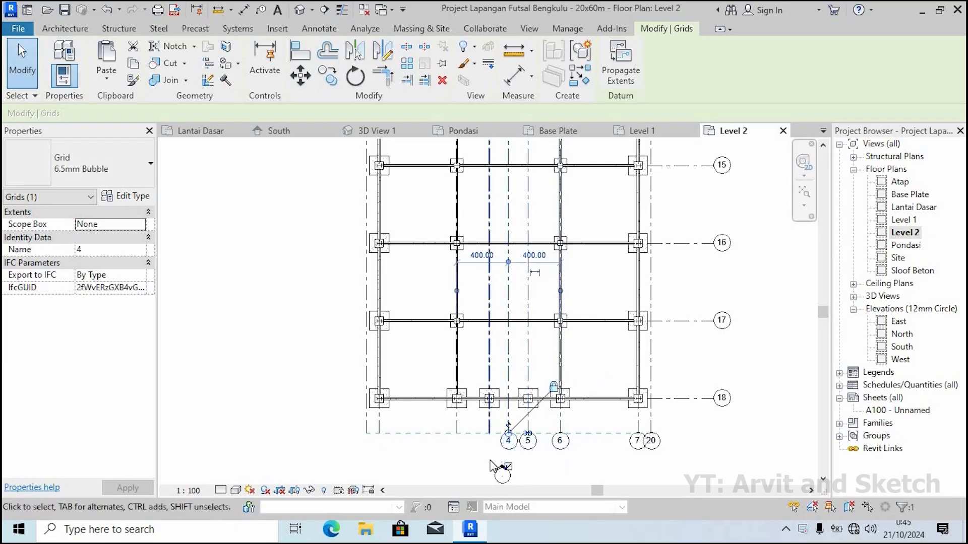
pyautogui.click(491, 469)
pyautogui.click(457, 429)
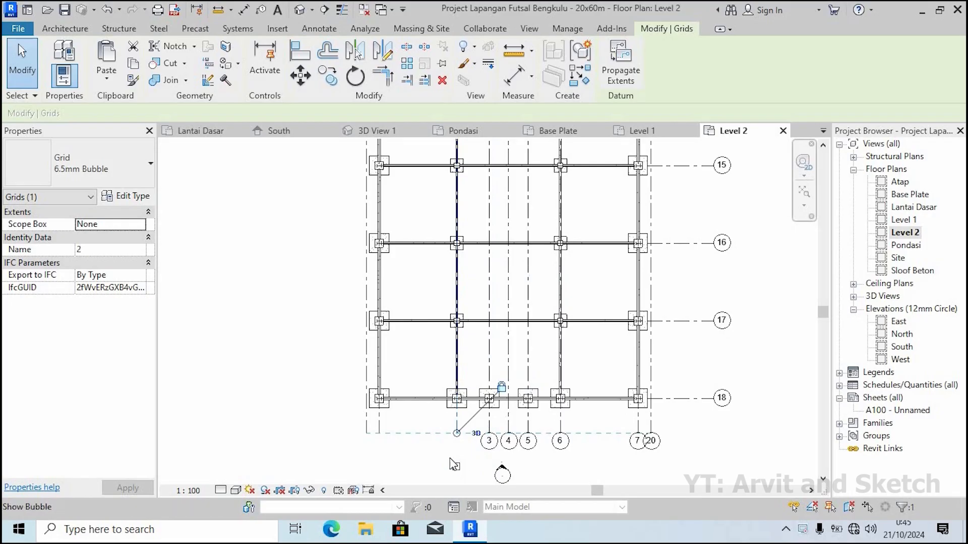
pyautogui.click(379, 471)
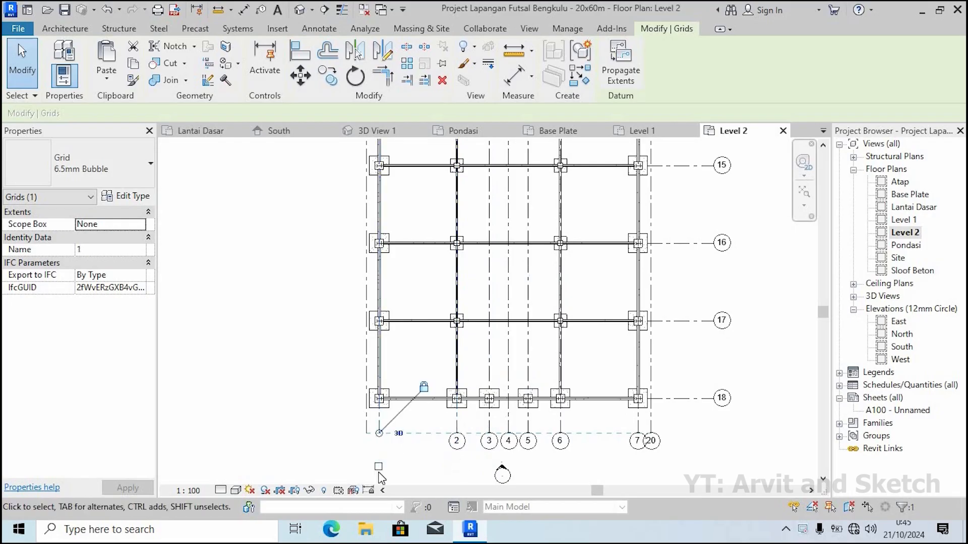
pyautogui.click(367, 427)
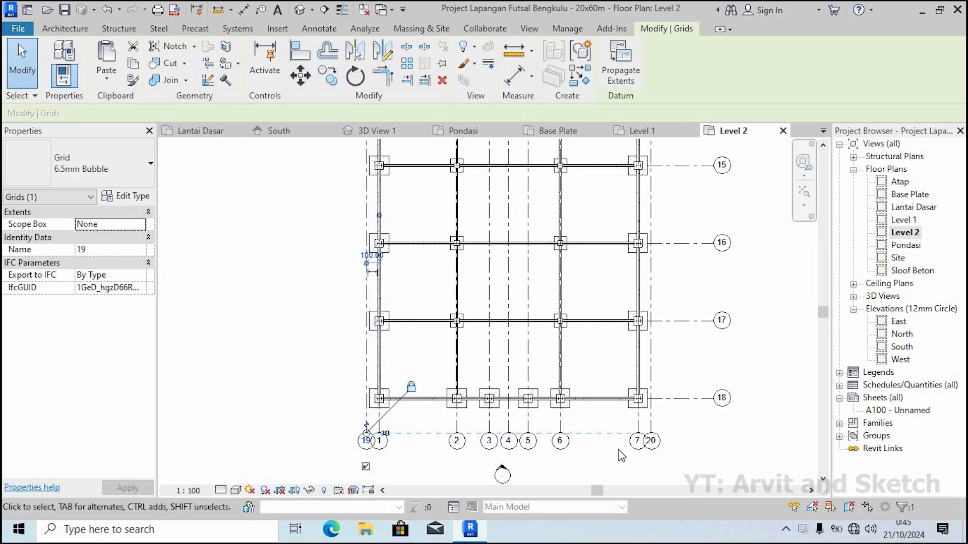
pyautogui.click(490, 456)
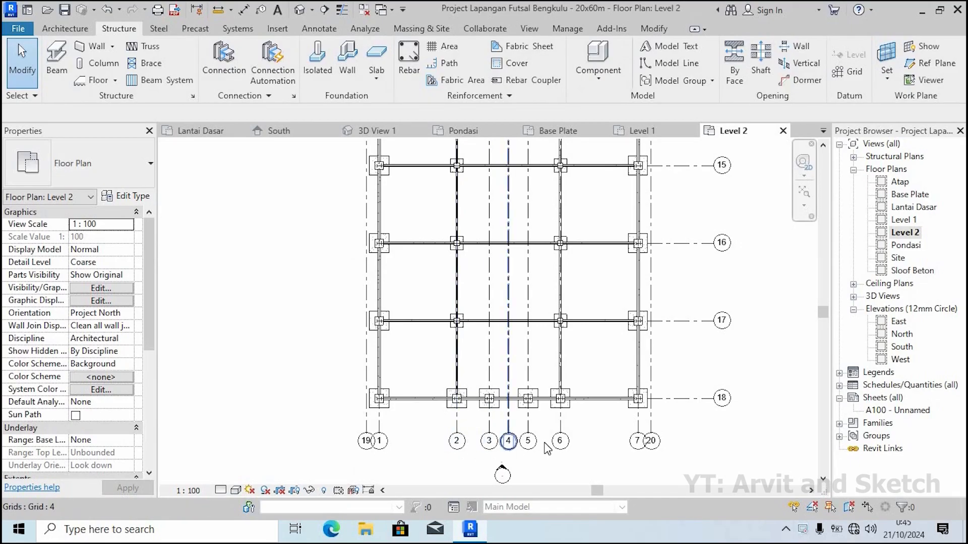
# Extend the aligned south ends of the north-south grid lines slightly further south using grid 20
pyautogui.click(651, 444)
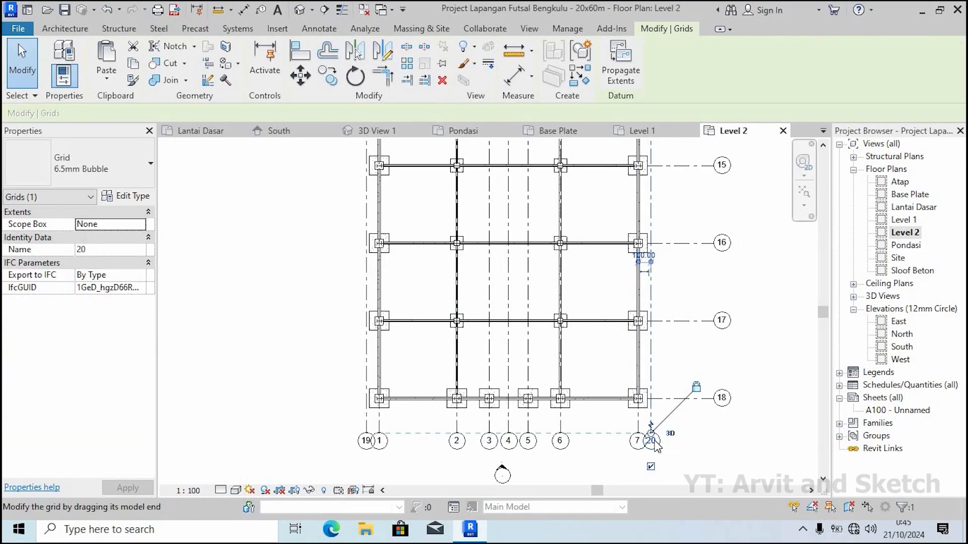
pyautogui.moveTo(655, 444); pyautogui.dragTo(651, 450)
pyautogui.click(671, 451)
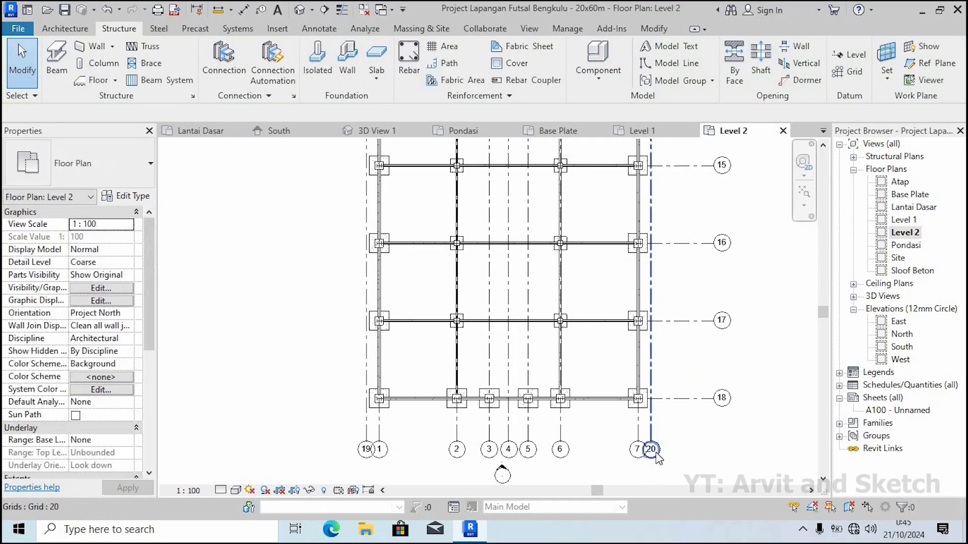
# Try to rename grid 7 as 19 at its south bubble
pyautogui.scroll(2, 655, 451)
pyautogui.doubleClick(654, 449)
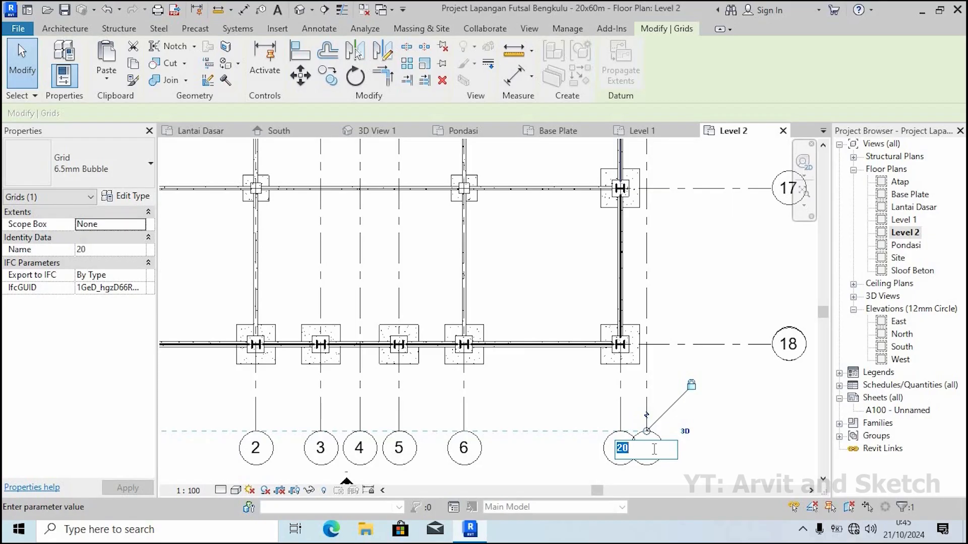
pyautogui.click(614, 448)
pyautogui.doubleClick(617, 447)
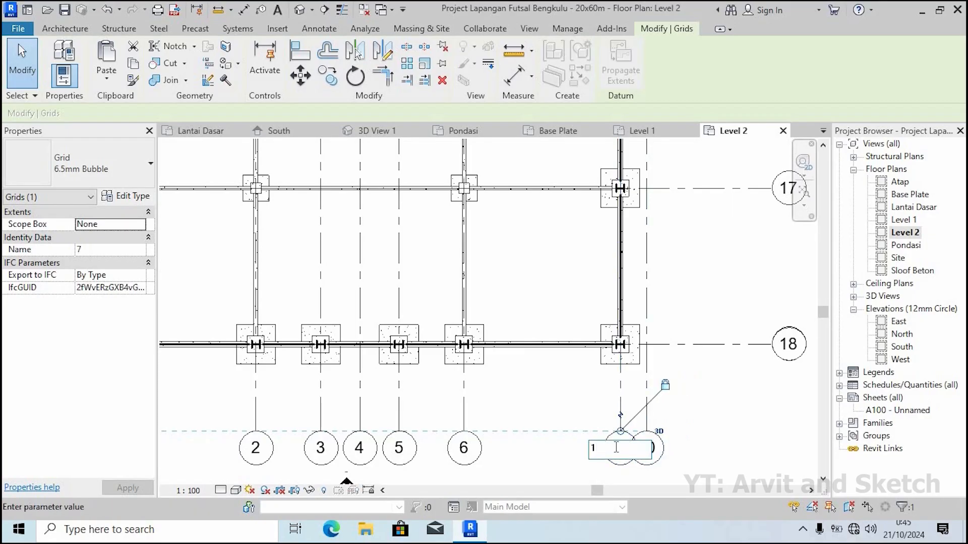
pyautogui.write('19')
pyautogui.press('Return')
pyautogui.press('Escape')
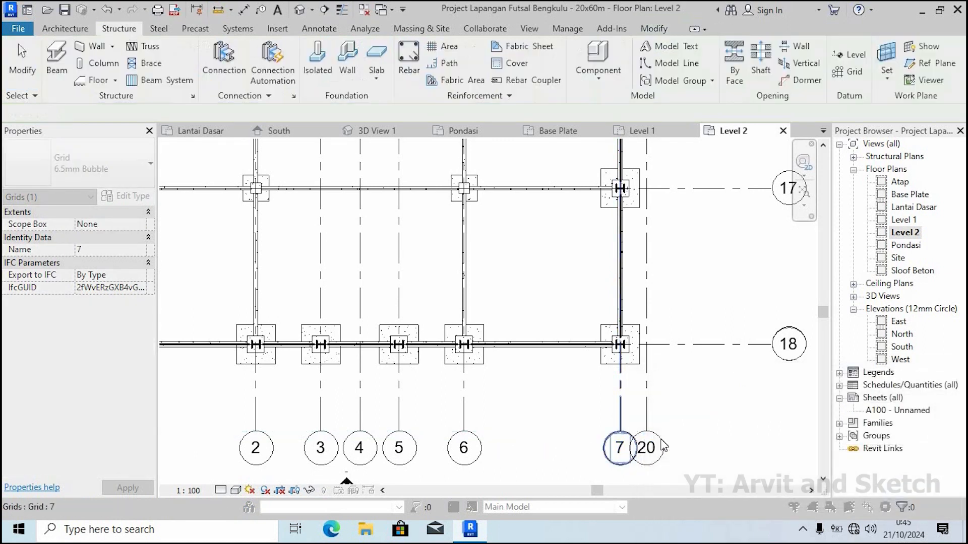
# Delete the duplicate grid line 18 that overlaps grid A along the southernmost column row
pyautogui.scroll(-2, 627, 473)
pyautogui.scroll(-2, 627, 472)
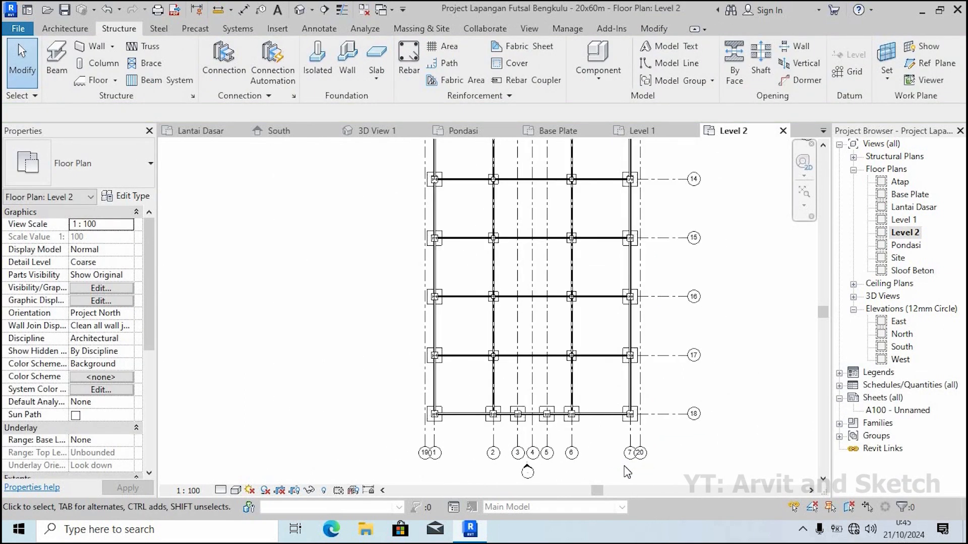
pyautogui.scroll(-4, 627, 472)
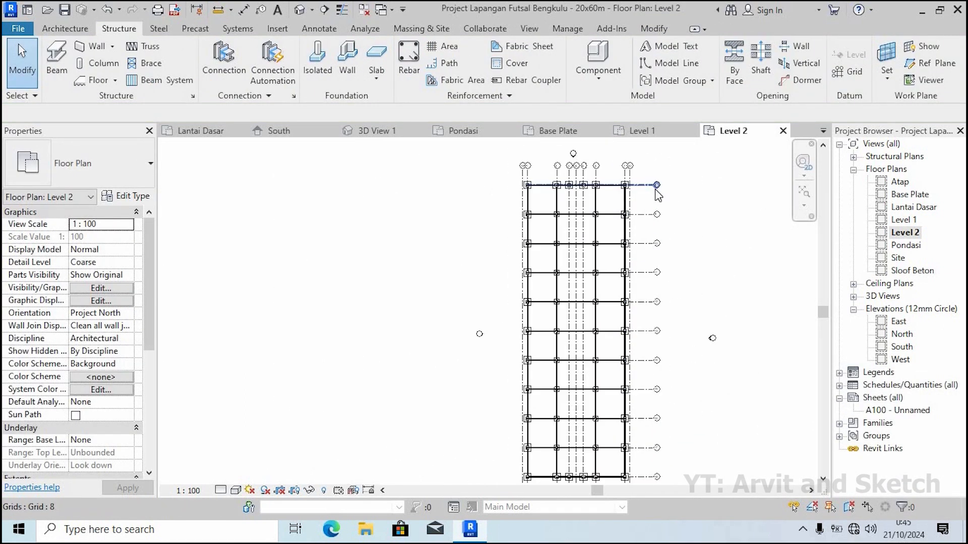
pyautogui.scroll(3, 656, 201)
pyautogui.scroll(-3, 653, 217)
pyautogui.scroll(1, 652, 227)
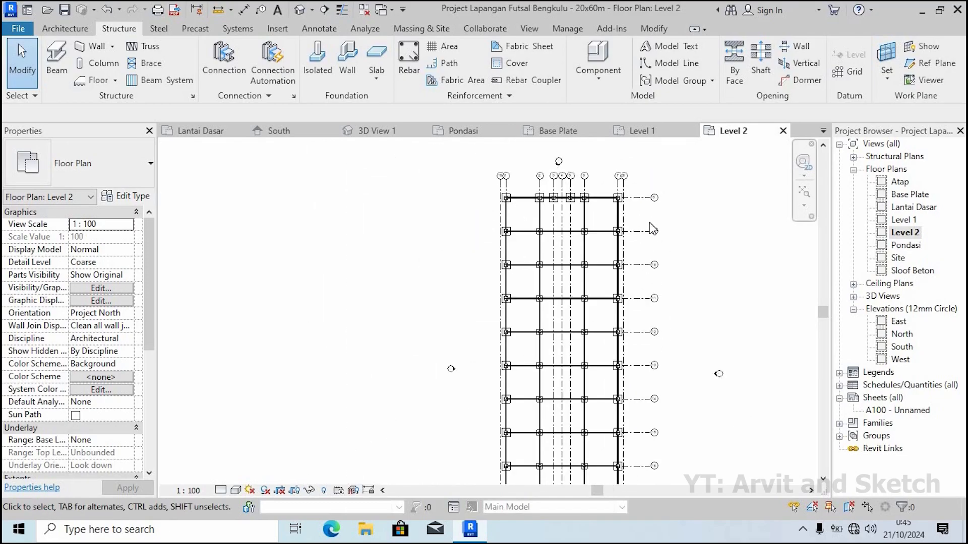
pyautogui.moveTo(648, 401); pyautogui.dragTo(599, 305, button='middle')
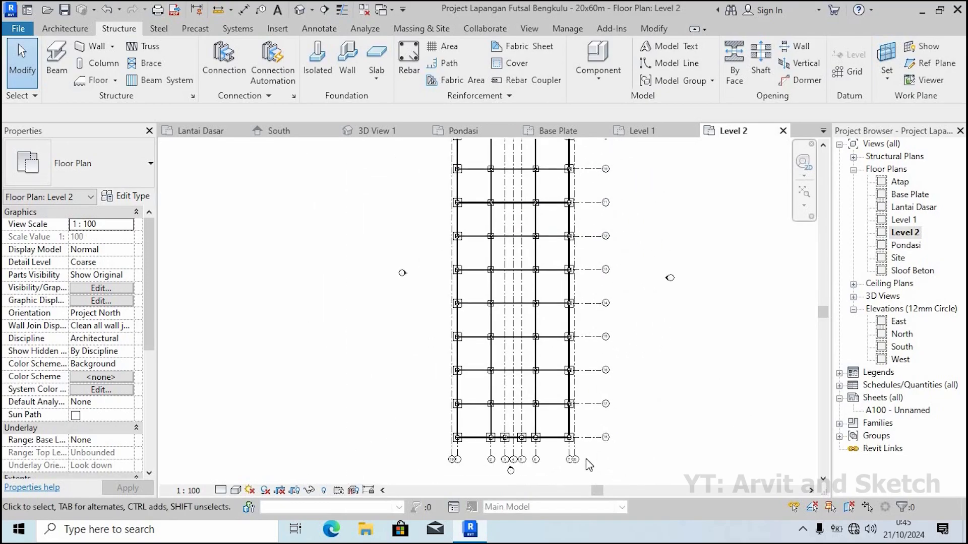
pyautogui.scroll(5, 589, 464)
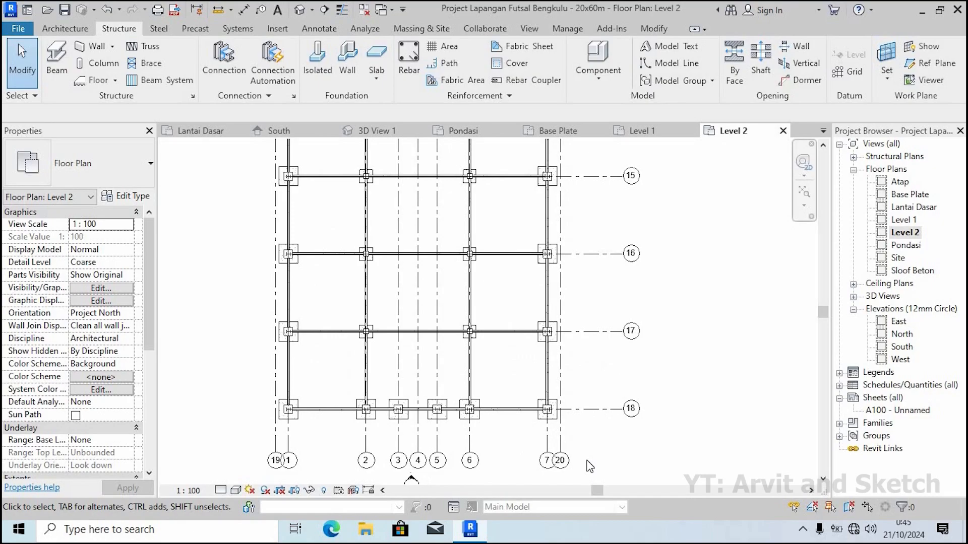
pyautogui.scroll(3, 630, 410)
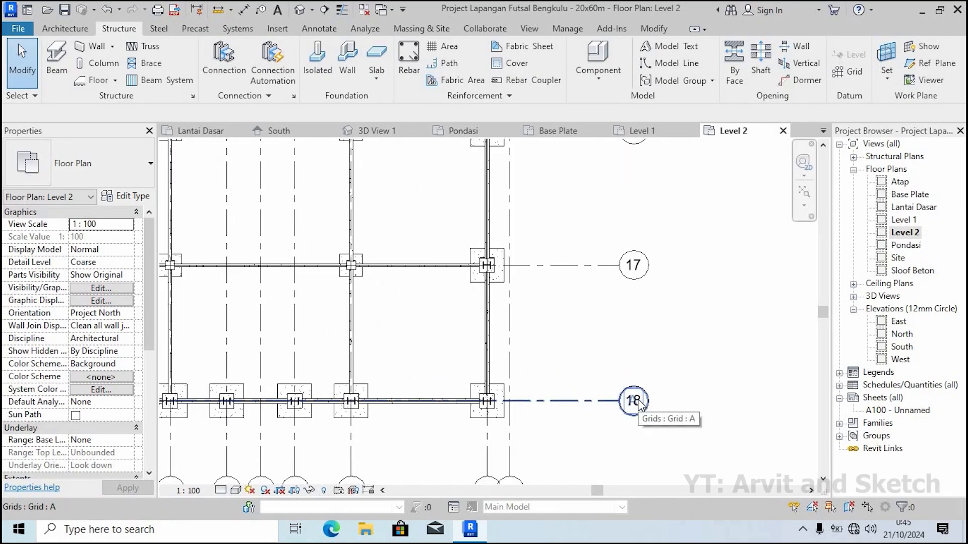
pyautogui.click(638, 400)
pyautogui.scroll(3, 635, 424)
pyautogui.press('Escape')
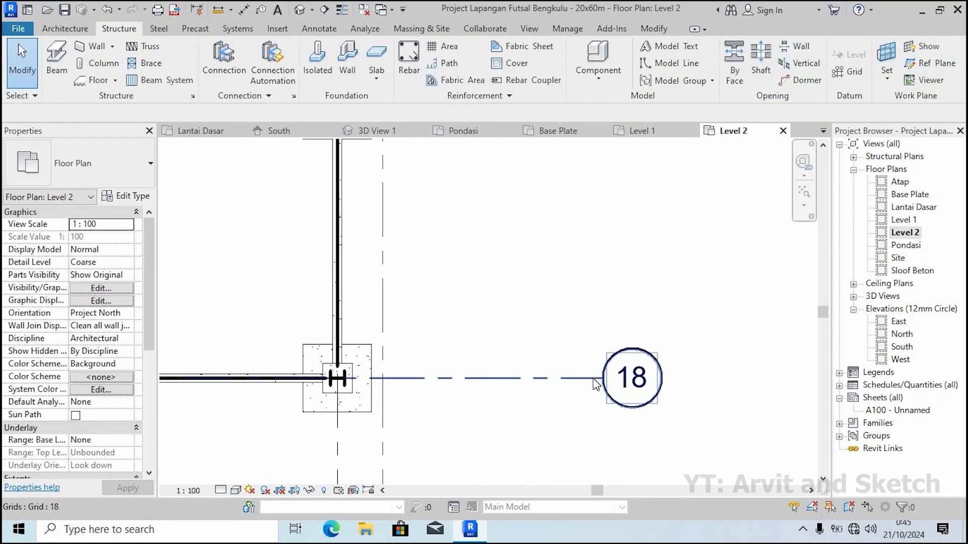
pyautogui.click(594, 379)
pyautogui.press('Delete')
pyautogui.scroll(-3, 582, 426)
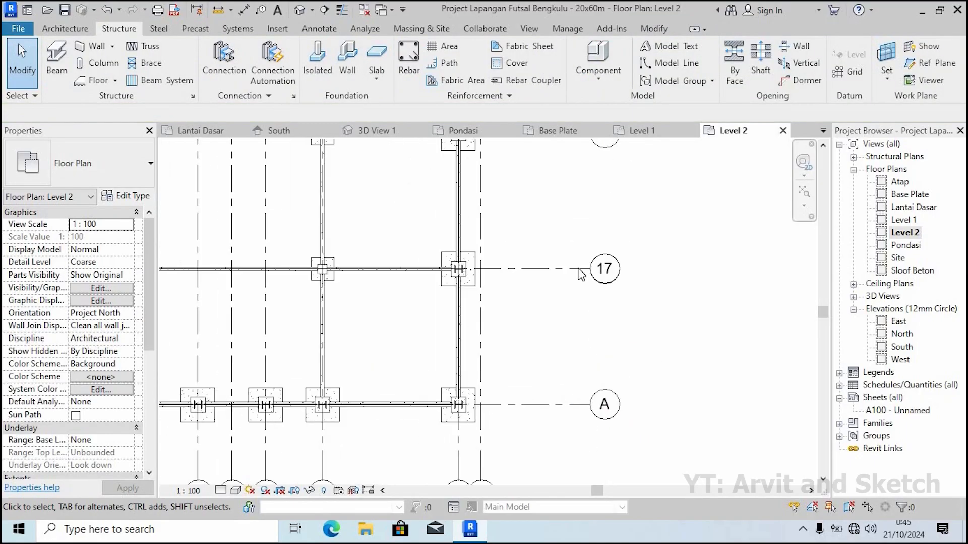
# Delete the duplicate numbered grid lines 17, 16 and 15 overlapping lettered grids B, C and D
pyautogui.press('Delete')
pyautogui.scroll(-2, 552, 348)
pyautogui.moveTo(559, 214); pyautogui.dragTo(565, 287, button='middle')
pyautogui.click(565, 281)
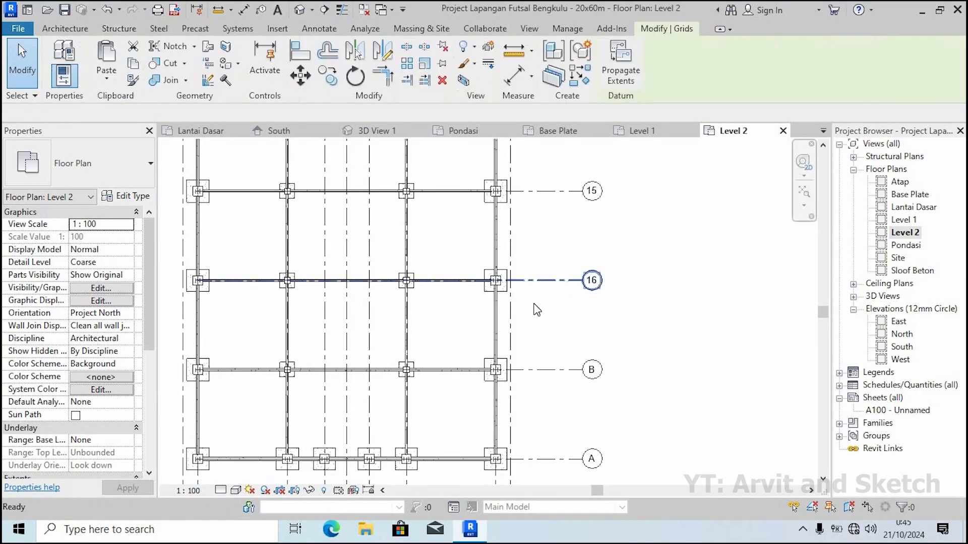
pyautogui.press('Delete')
pyautogui.moveTo(560, 333); pyautogui.dragTo(561, 410, button='middle')
pyautogui.click(564, 270)
pyautogui.press('Delete')
pyautogui.moveTo(558, 232); pyautogui.dragTo(558, 337, button='middle')
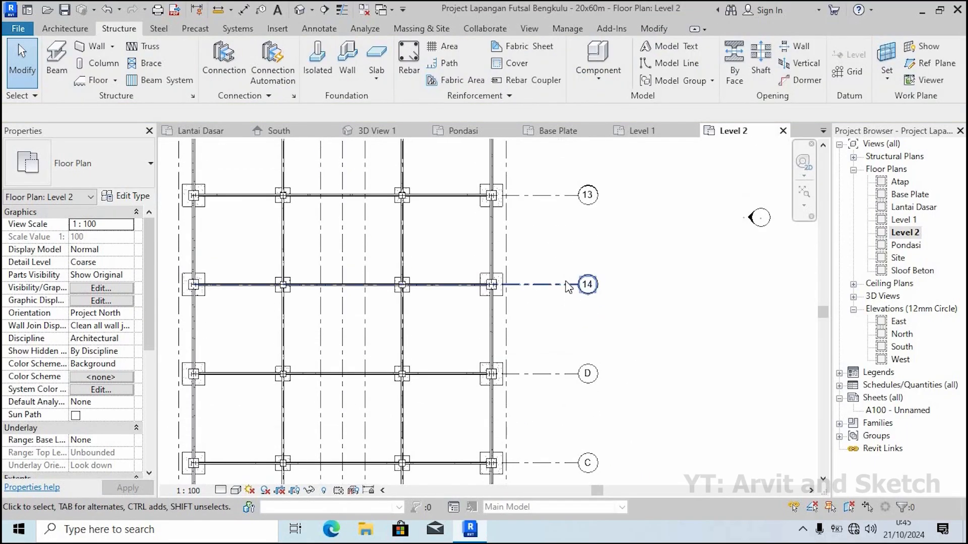
# Delete the duplicate numbered grid lines 14, 13 and 12 overlapping lettered grids E, F and G
pyautogui.click(555, 282)
pyautogui.press('Delete')
pyautogui.moveTo(558, 192); pyautogui.dragTo(557, 281, button='middle')
pyautogui.click(558, 281)
pyautogui.press('Delete')
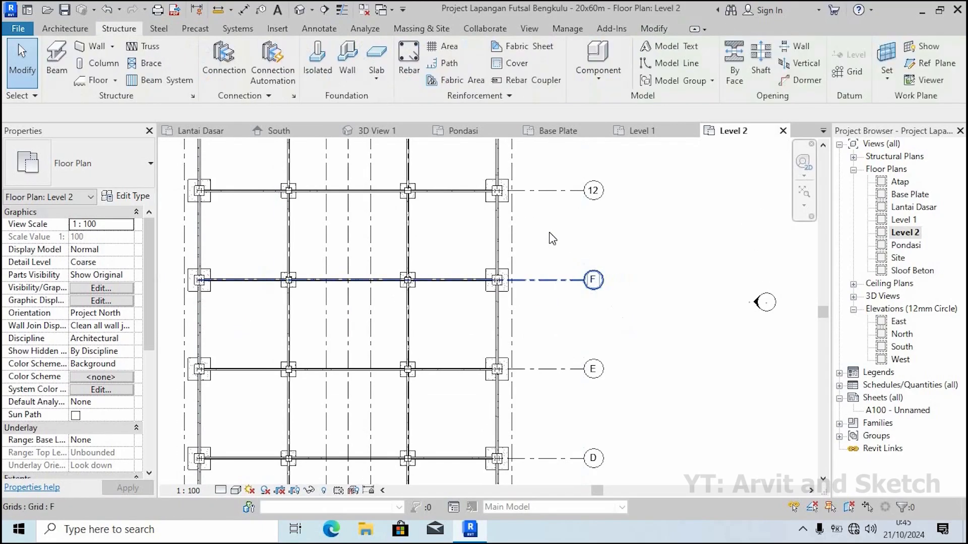
pyautogui.moveTo(564, 188); pyautogui.dragTo(566, 277, button='middle')
pyautogui.click(566, 280)
pyautogui.press('Delete')
pyautogui.moveTo(588, 189); pyautogui.dragTo(588, 270, button='middle')
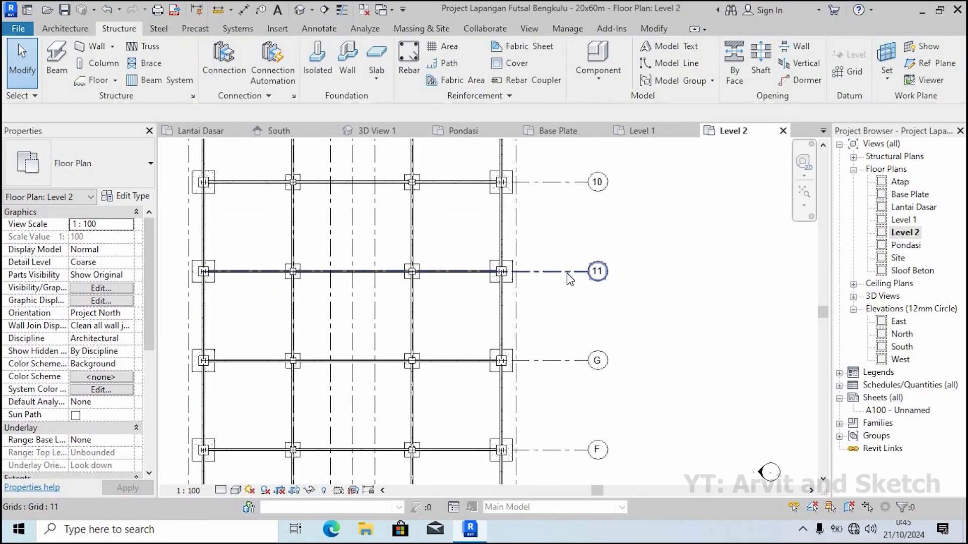
# Delete the remaining duplicate numbered grid lines 11, 10, 9 and 8 up to the northernmost column row
pyautogui.click(579, 270)
pyautogui.press('Delete')
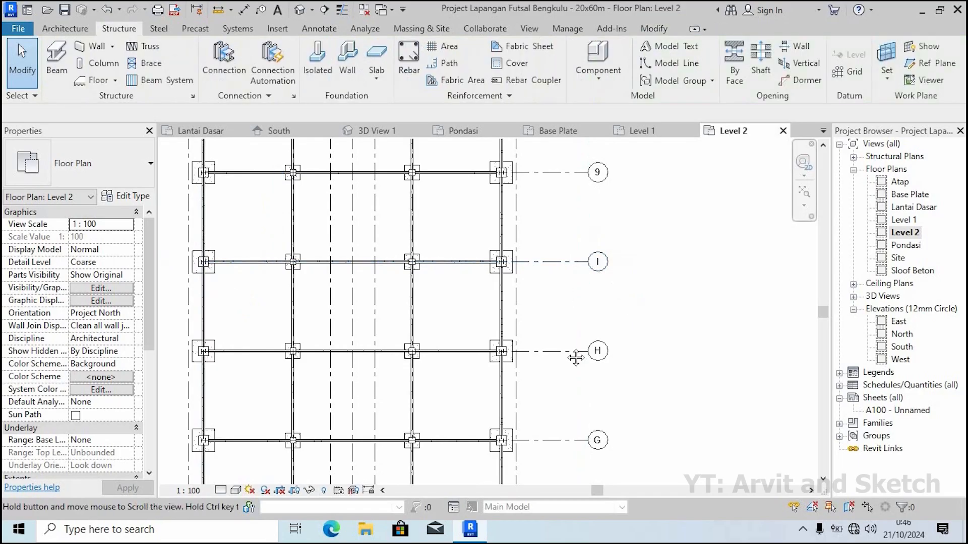
pyautogui.moveTo(582, 181); pyautogui.dragTo(584, 236, button='middle')
pyautogui.click(582, 236)
pyautogui.press('Delete')
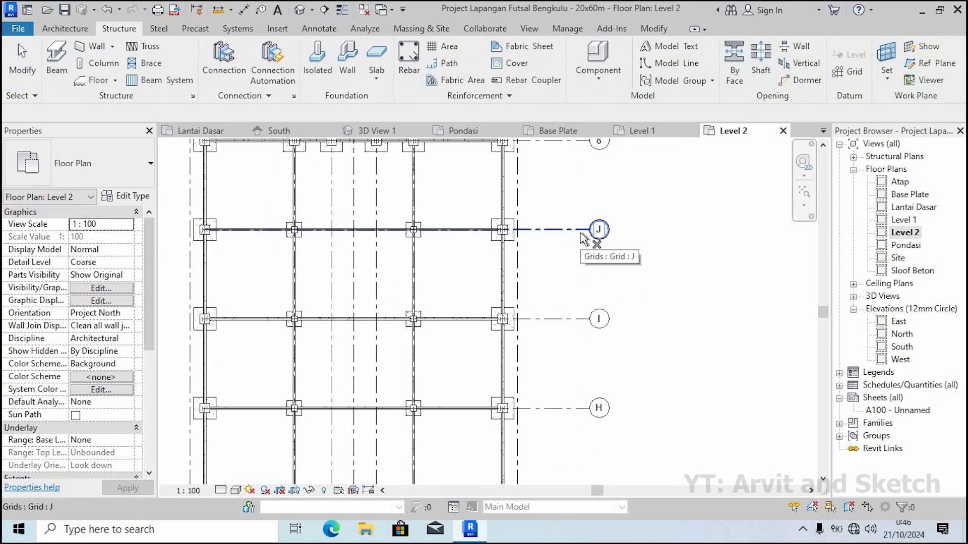
pyautogui.moveTo(624, 217); pyautogui.dragTo(619, 287, button='middle')
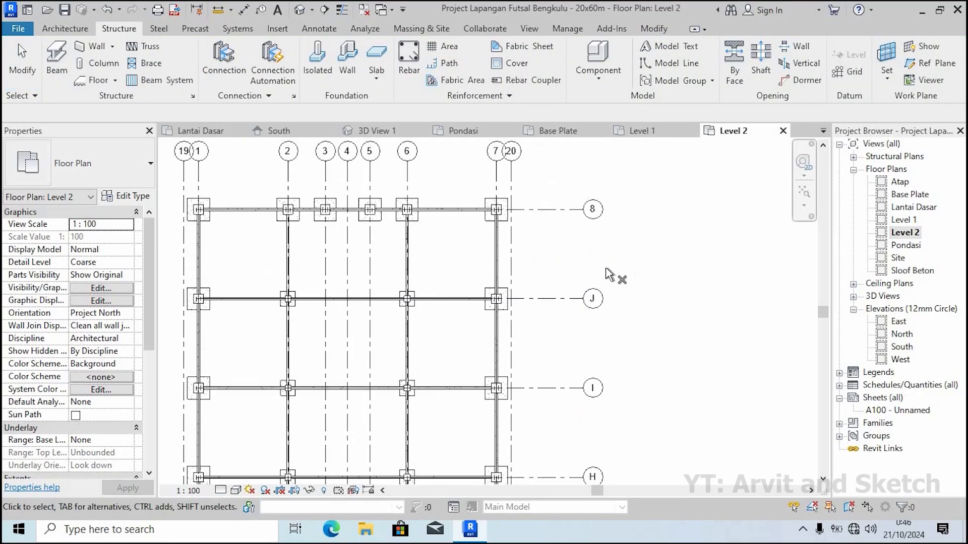
pyautogui.click(580, 211)
pyautogui.press('Delete')
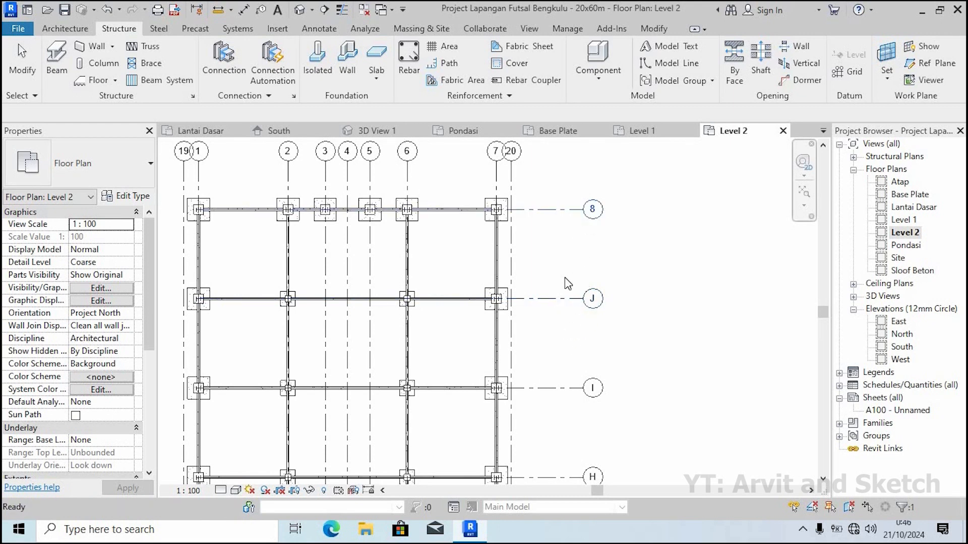
# Review the grid labels along the whole Level 2 plan and inspect the steel structure in 3D View 1
pyautogui.scroll(-2, 610, 305)
pyautogui.scroll(-1, 606, 300)
pyautogui.moveTo(605, 321); pyautogui.dragTo(592, 184, button='middle')
pyautogui.moveTo(587, 403); pyautogui.dragTo(586, 306, button='middle')
pyautogui.scroll(2, 580, 459)
pyautogui.moveTo(613, 351); pyautogui.dragTo(616, 449, button='middle')
pyautogui.moveTo(623, 306); pyautogui.dragTo(625, 453, button='middle')
pyautogui.click(353, 132)
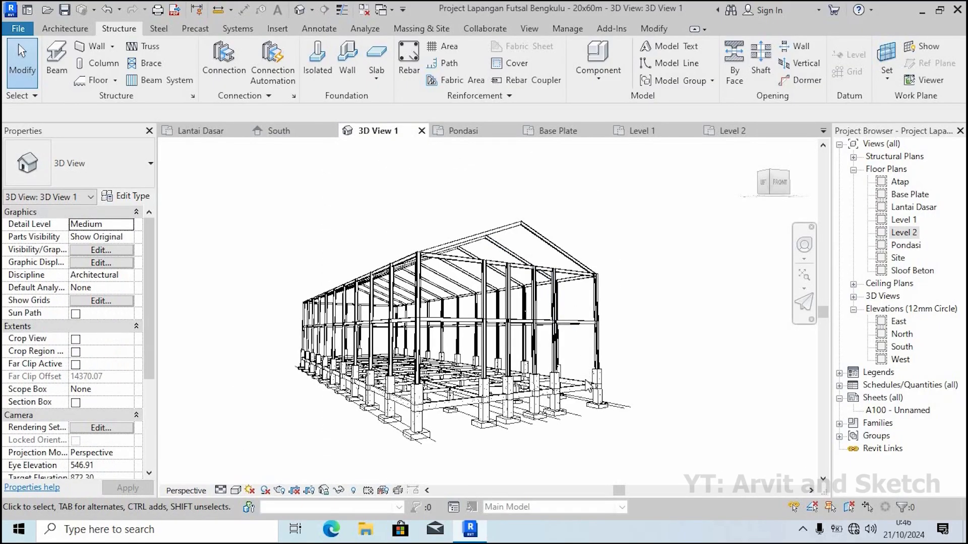
pyautogui.keyDown('shift'); pyautogui.moveTo(579, 389); pyautogui.dragTo(528, 161, button='middle'); pyautogui.keyUp('shift')
# On the Level 2 plan, try to give grid 7 a new name at its south bubble
pyautogui.click(727, 133)
pyautogui.scroll(-3, 570, 317)
pyautogui.moveTo(570, 303); pyautogui.dragTo(575, 141, button='middle')
pyautogui.scroll(6, 583, 414)
pyautogui.scroll(2, 590, 401)
pyautogui.click(559, 391)
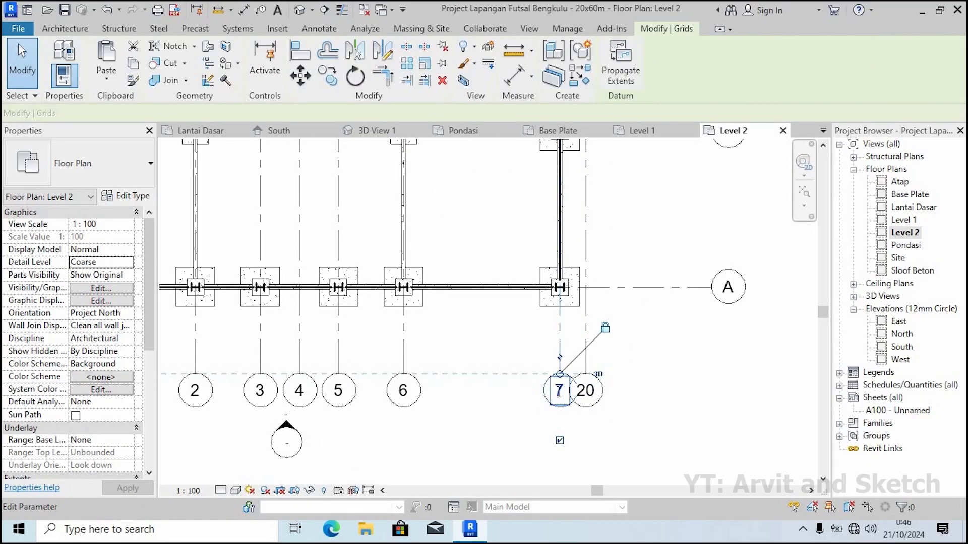
pyautogui.click(559, 392)
pyautogui.press('Return')
pyautogui.press('Escape')
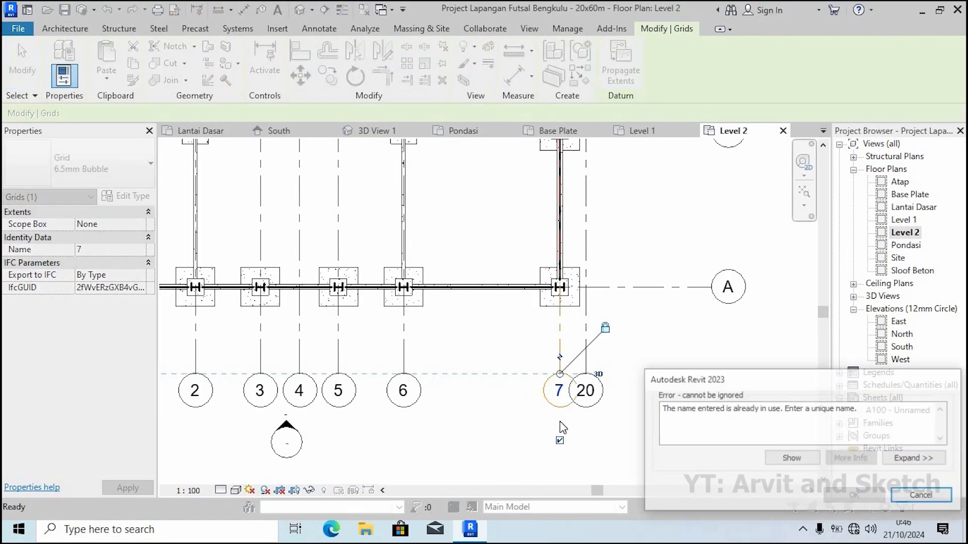
# Rename grid 7 as 18 and grid 6 as 17
pyautogui.click(558, 395)
pyautogui.click(558, 391)
pyautogui.scroll(-2, 557, 396)
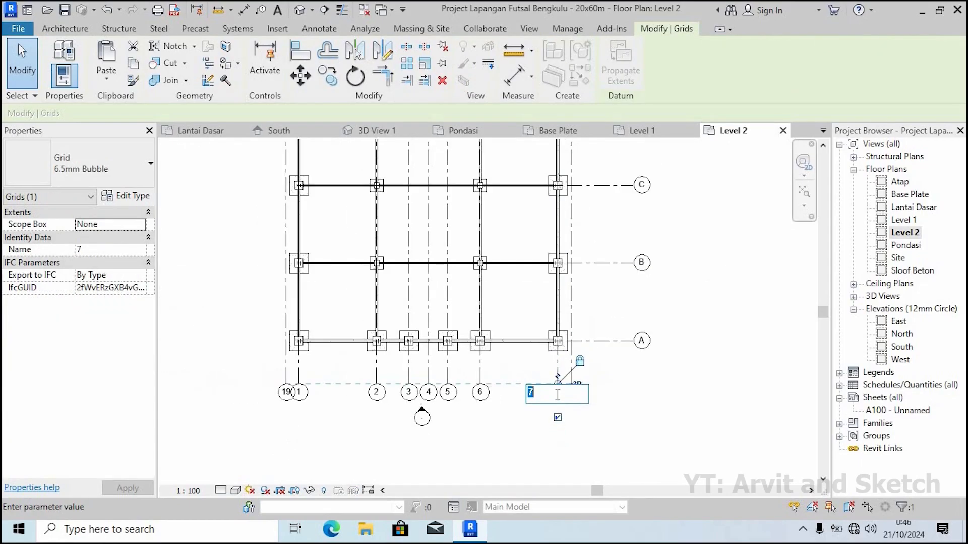
pyautogui.scroll(2, 558, 393)
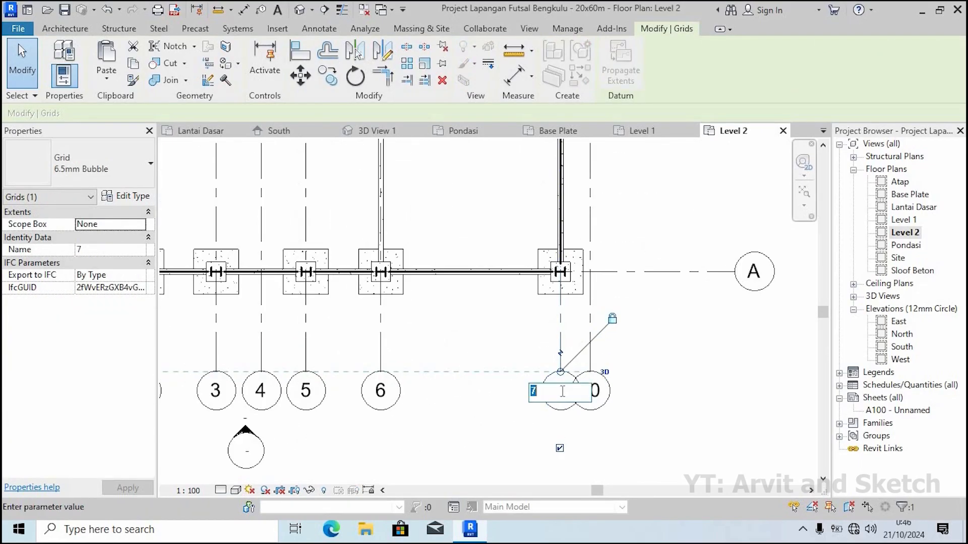
pyautogui.write('18')
pyautogui.press('Return')
pyautogui.click(380, 391)
pyautogui.write('17')
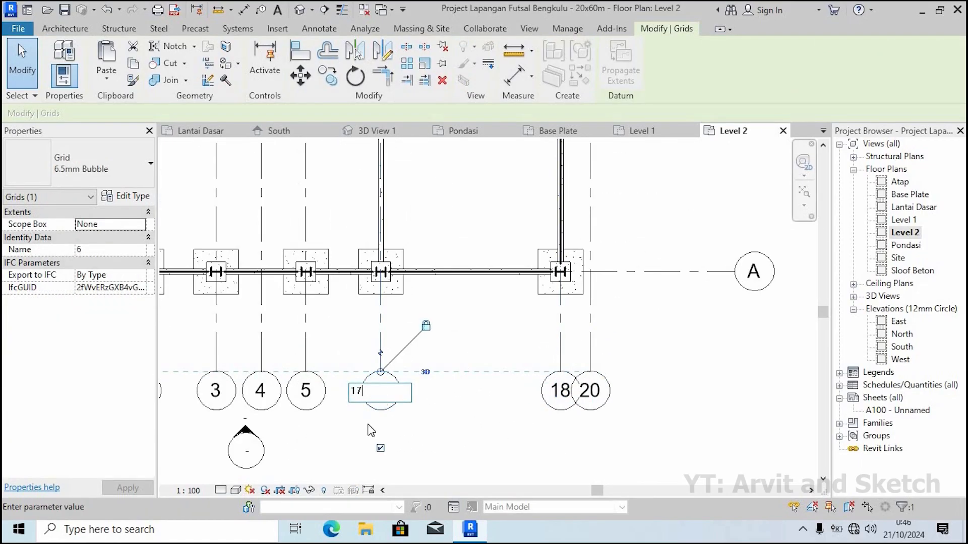
pyautogui.press('Return')
# Rename grid 5 as 16 and grid 4 as 15
pyautogui.moveTo(322, 400); pyautogui.dragTo(467, 398, button='middle')
pyautogui.doubleClick(449, 393)
pyautogui.write('16')
pyautogui.press('Return')
pyautogui.moveTo(404, 402); pyautogui.dragTo(529, 404, button='middle')
pyautogui.click(476, 388)
pyautogui.click(477, 389)
pyautogui.write('15')
pyautogui.press('Return')
# Rename grid 3 as 14 and grid 2 as 13
pyautogui.click(484, 392)
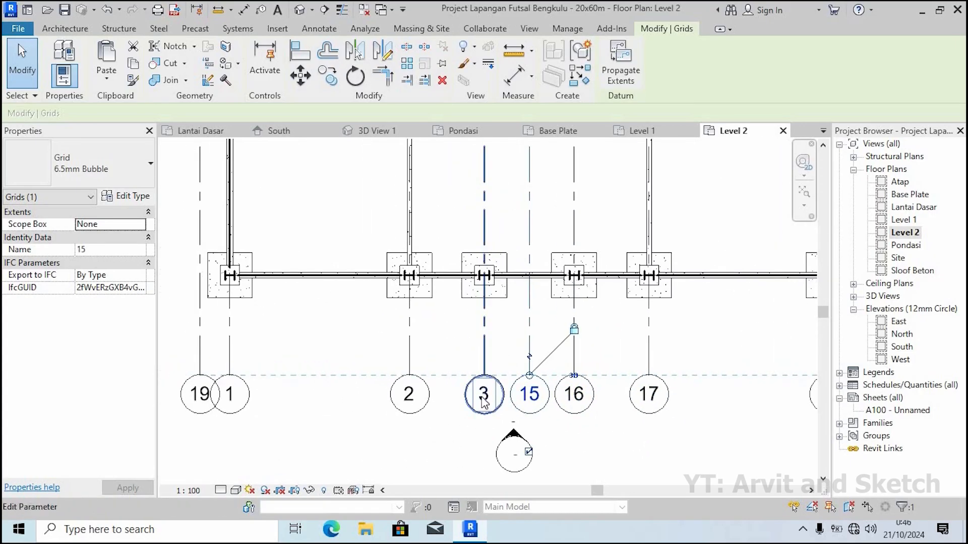
pyautogui.click(484, 393)
pyautogui.write('14')
pyautogui.press('Return')
pyautogui.click(409, 393)
pyautogui.click(409, 394)
pyautogui.write('13')
pyautogui.press('Return')
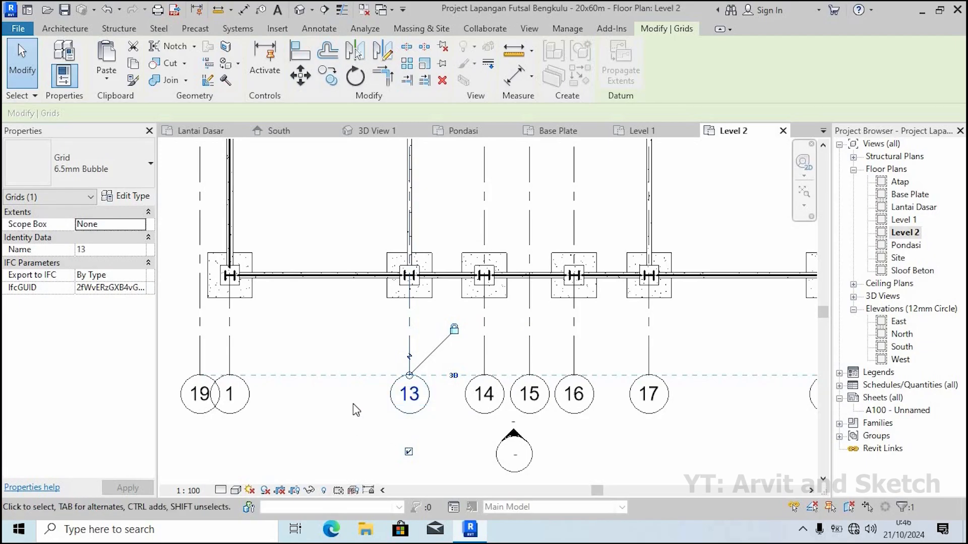
# Rename grid 1, beside grid 19, as 12 to free up its number
pyautogui.moveTo(338, 408); pyautogui.dragTo(516, 409, button='middle')
pyautogui.click(409, 393)
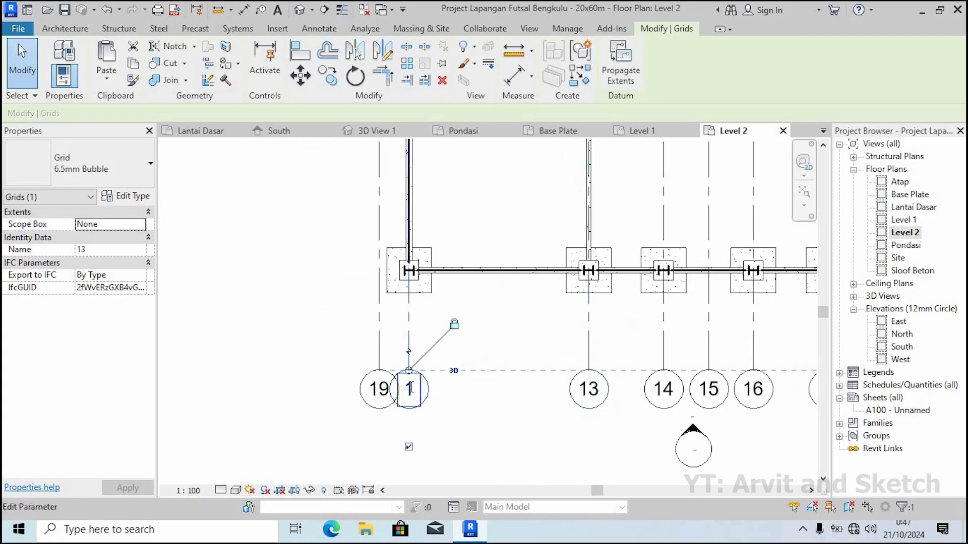
pyautogui.click(409, 390)
pyautogui.write('12')
pyautogui.press('Return')
# Rename the outermost grid 19 as 1 and the neighbouring grid 12 as 2
pyautogui.doubleClick(381, 394)
pyautogui.write('1')
pyautogui.press('Return')
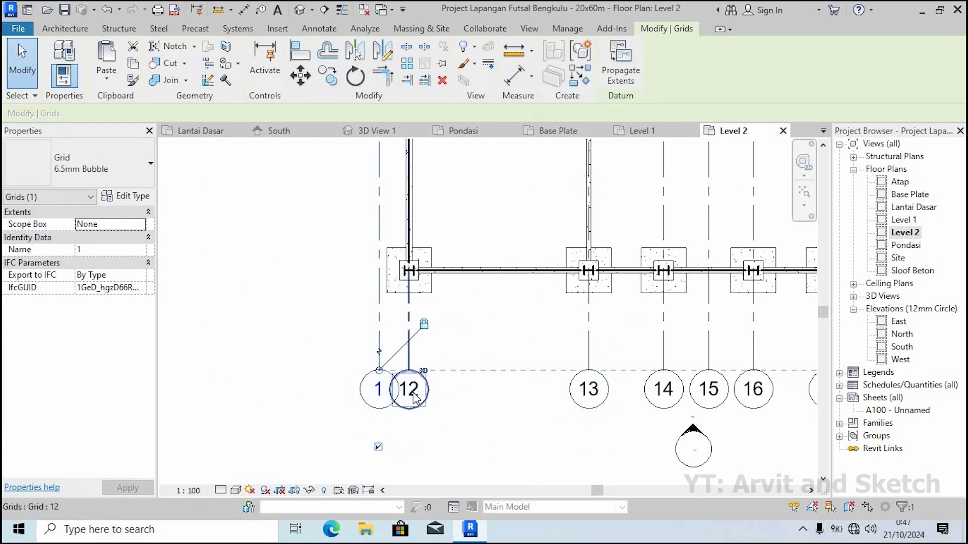
pyautogui.doubleClick(410, 394)
pyautogui.write('2')
pyautogui.press('Return')
# Rename grid 13 as 3 and grid 14 as 4
pyautogui.moveTo(587, 399); pyautogui.dragTo(466, 383, button='middle')
pyautogui.doubleClick(467, 374)
pyautogui.write('3')
pyautogui.press('Return')
pyautogui.click(541, 374)
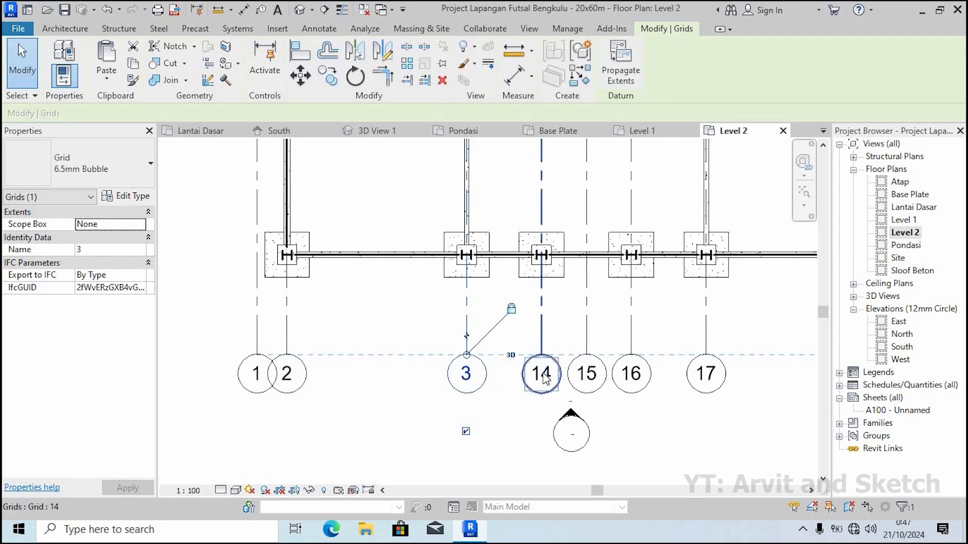
pyautogui.click(541, 374)
pyautogui.write('4')
pyautogui.press('Return')
# Rename grid 15 as 5 and grid 16 as 6
pyautogui.doubleClick(587, 374)
pyautogui.write('5')
pyautogui.press('Return')
pyautogui.doubleClick(631, 374)
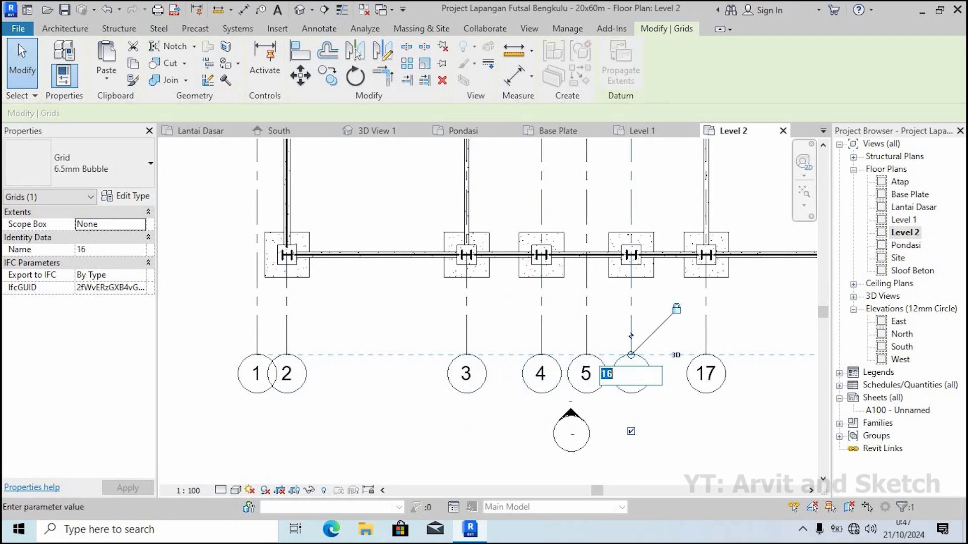
pyautogui.write('6')
pyautogui.press('Return')
# Rename grid 17 as 7
pyautogui.doubleClick(706, 374)
pyautogui.write('7')
pyautogui.moveTo(719, 434); pyautogui.dragTo(622, 432, button='middle')
pyautogui.press('Return')
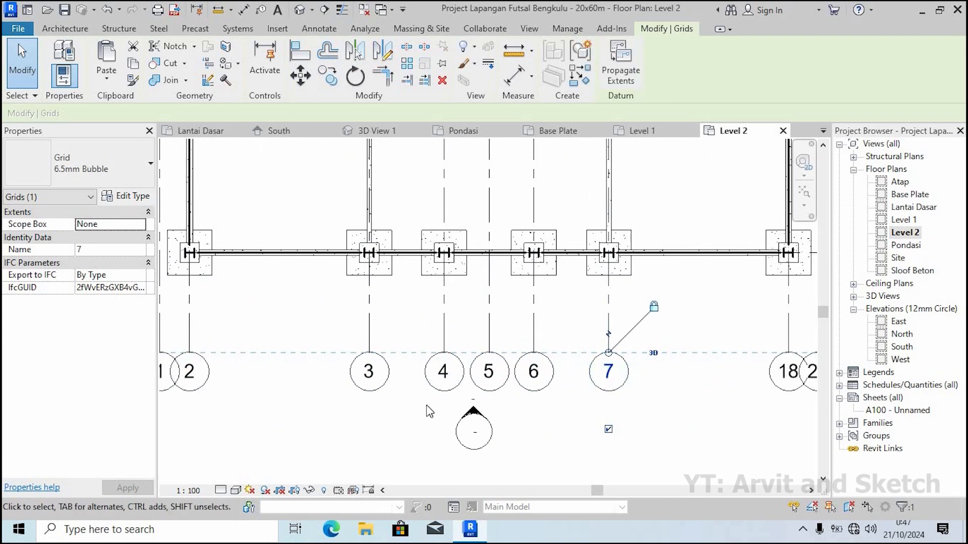
# Rename grid 18 as 8 and the outermost grid 20 as 9
pyautogui.scroll(-2, 529, 401)
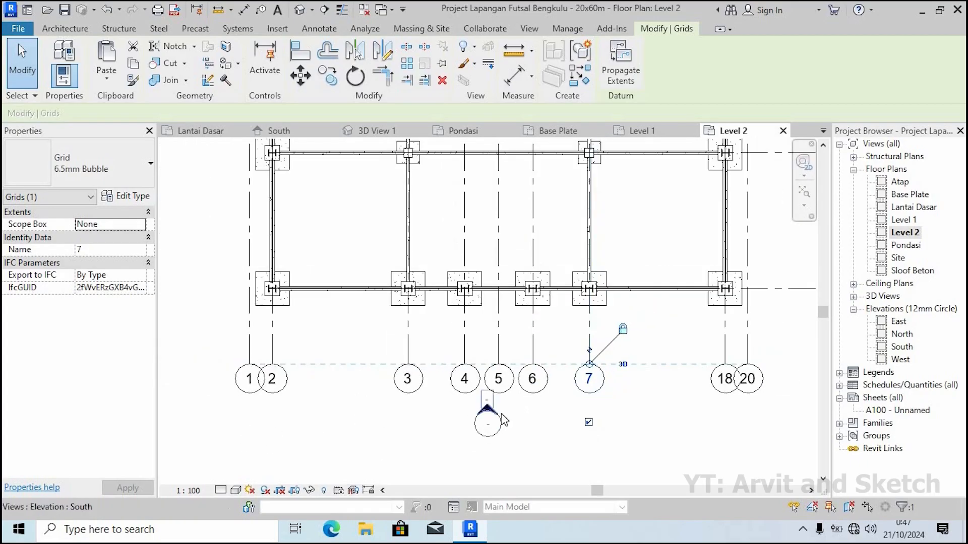
pyautogui.moveTo(582, 402); pyautogui.dragTo(485, 416, button='middle')
pyautogui.scroll(1, 629, 393)
pyautogui.doubleClick(633, 393)
pyautogui.write('8')
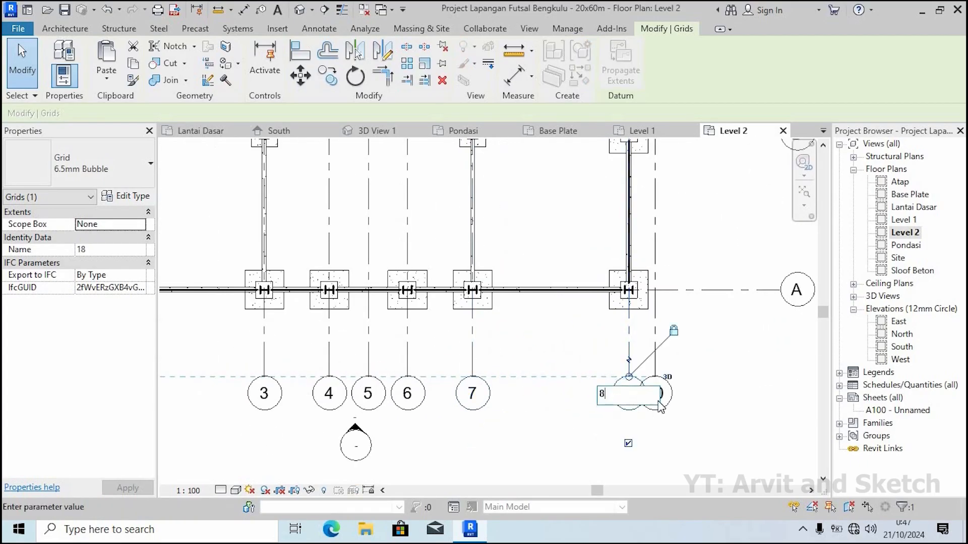
pyautogui.press('Return')
pyautogui.doubleClick(655, 393)
pyautogui.write('9')
pyautogui.press('Return')
pyautogui.scroll(-1, 732, 419)
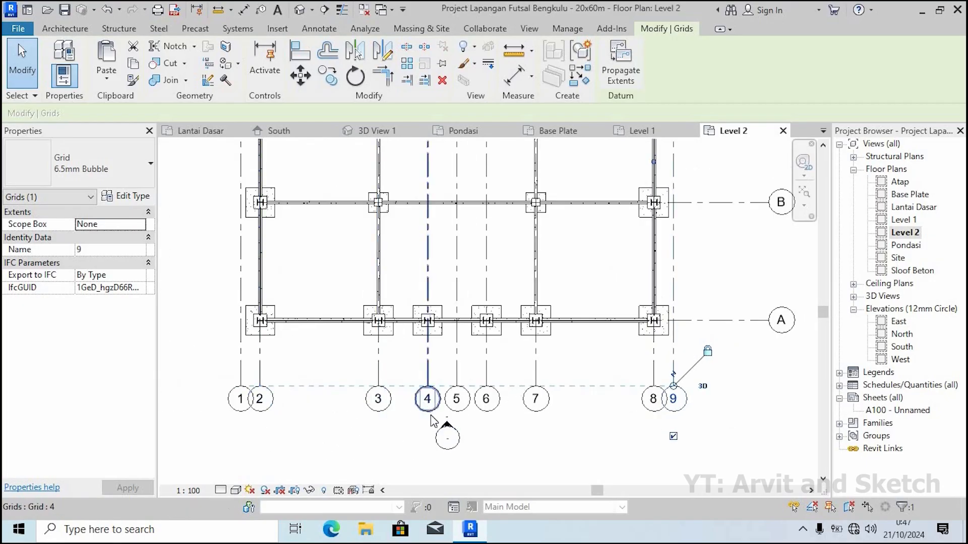
pyautogui.click(579, 433)
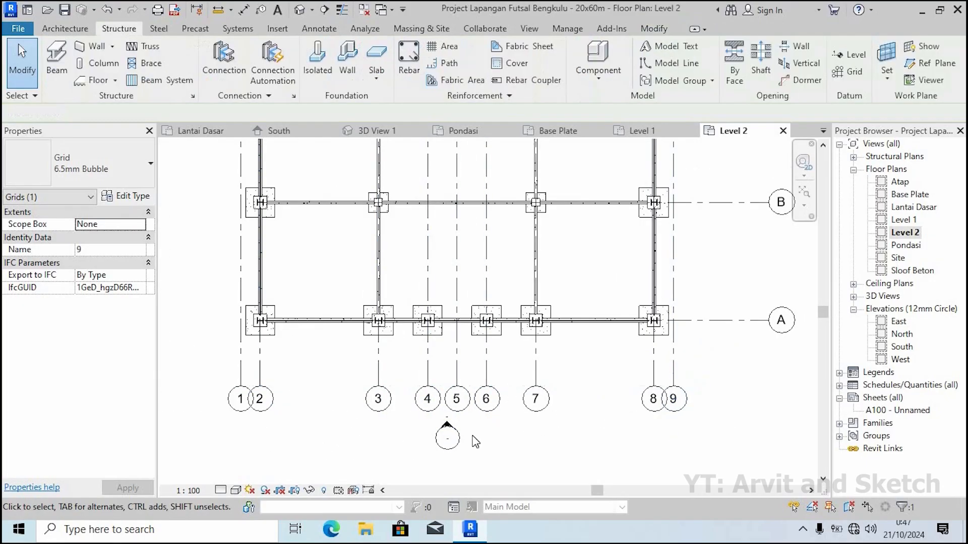
# Examine the lettered grid bubbles A to K along the Level 2 plan and the whole frame in 3D View 1
pyautogui.scroll(-3, 469, 438)
pyautogui.scroll(1, 597, 389)
pyautogui.moveTo(592, 386); pyautogui.dragTo(533, 460, button='middle')
pyautogui.scroll(2, 560, 331)
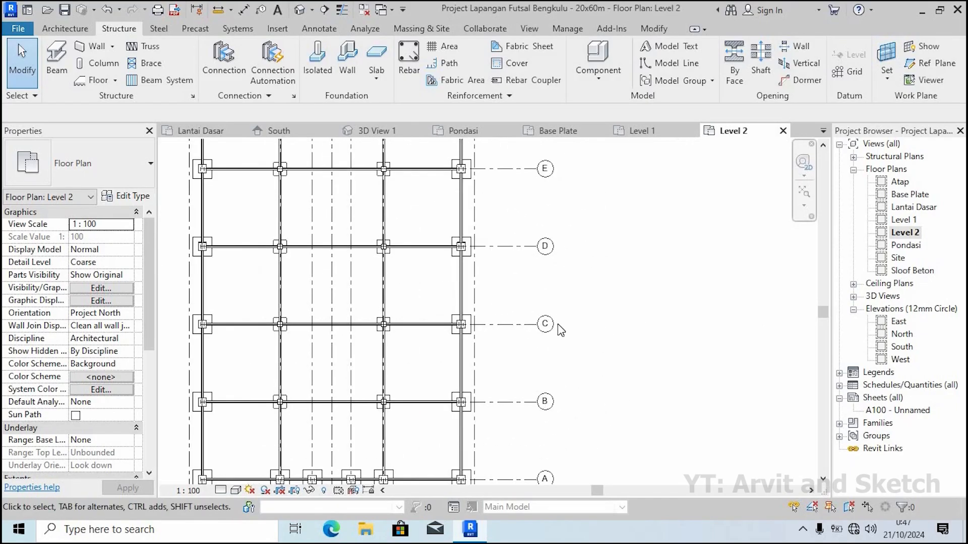
pyautogui.moveTo(558, 331); pyautogui.dragTo(533, 494, button='middle')
pyautogui.moveTo(525, 285); pyautogui.dragTo(535, 429, button='middle')
pyautogui.moveTo(529, 157); pyautogui.dragTo(529, 315, button='middle')
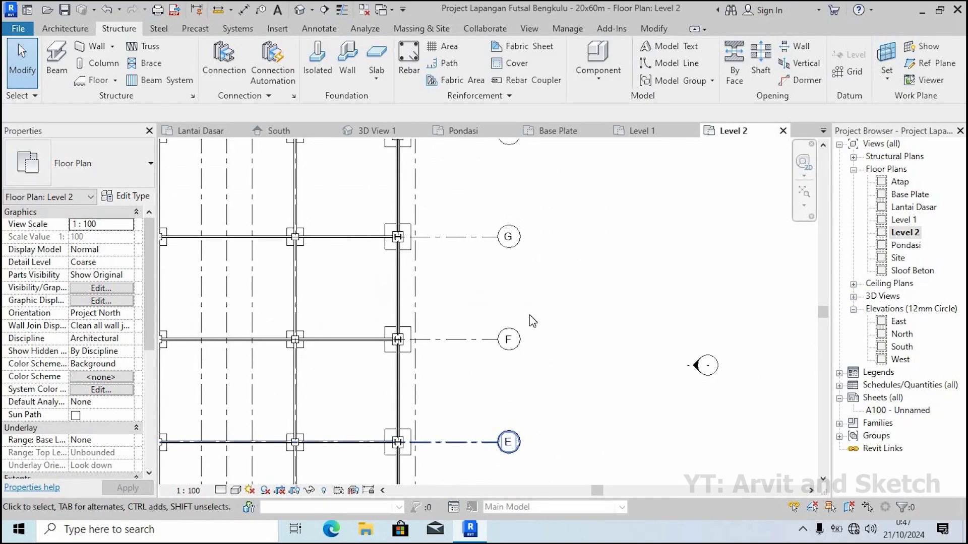
pyautogui.moveTo(528, 219); pyautogui.dragTo(530, 410, button='middle')
pyautogui.moveTo(504, 81); pyautogui.dragTo(503, 253, button='middle')
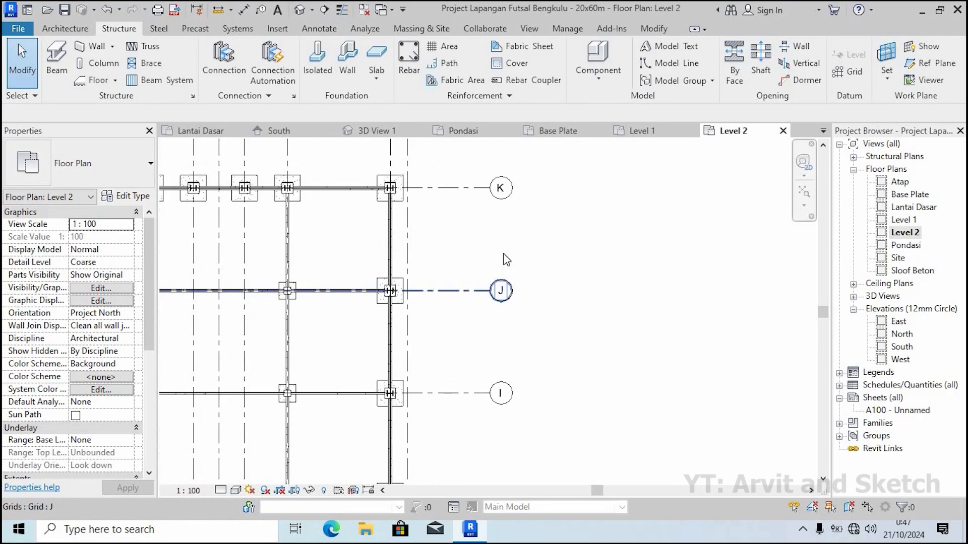
pyautogui.moveTo(514, 204); pyautogui.dragTo(501, 396, button='middle')
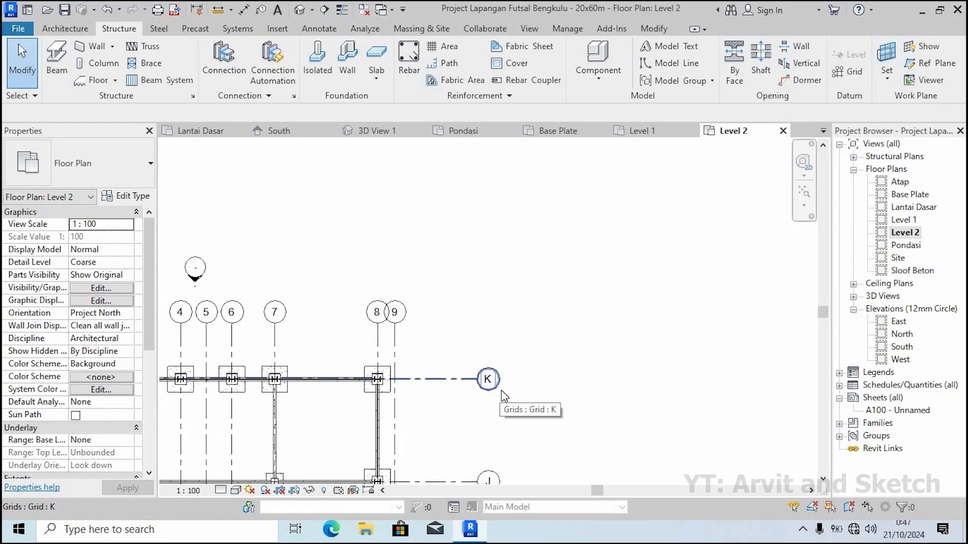
pyautogui.scroll(-4, 501, 390)
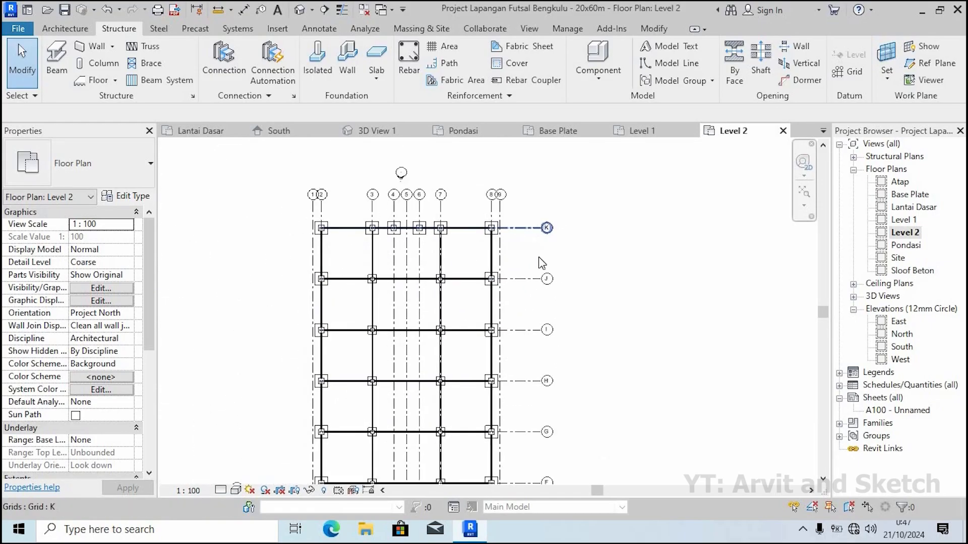
pyautogui.scroll(-1, 541, 236)
pyautogui.click(802, 191)
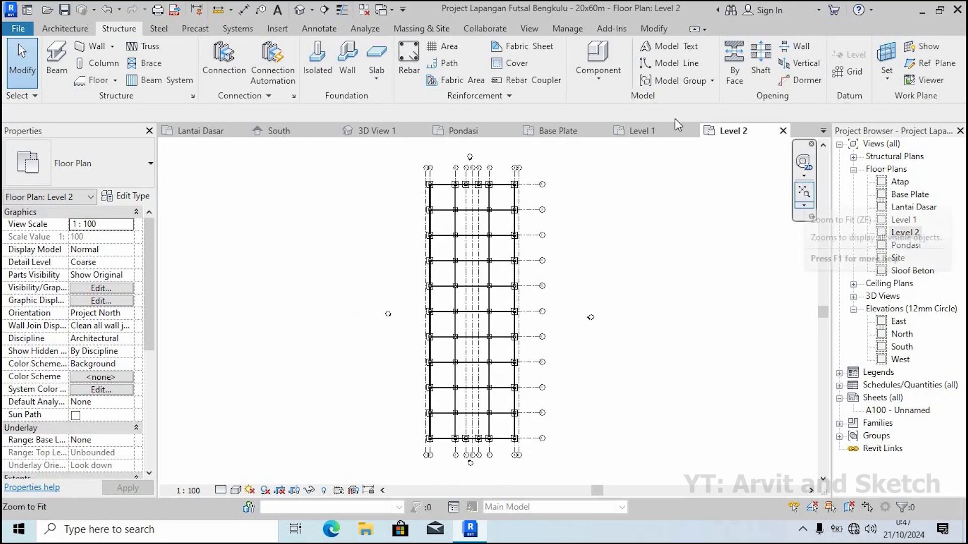
pyautogui.click(394, 134)
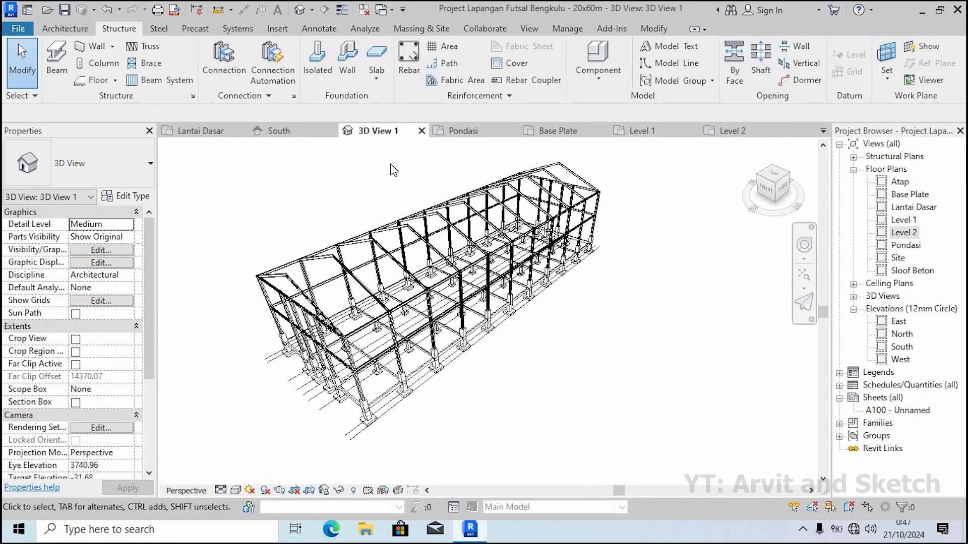
pyautogui.click(733, 130)
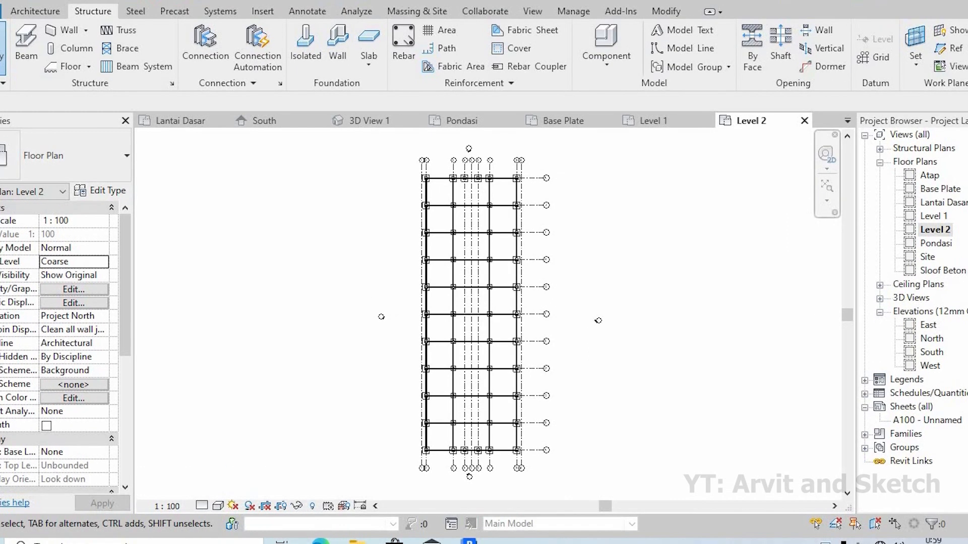
# Move grid 1 outward so that it stands 150 away from grid 2 on the Level 2 plan
pyautogui.scroll(6, 408, 476)
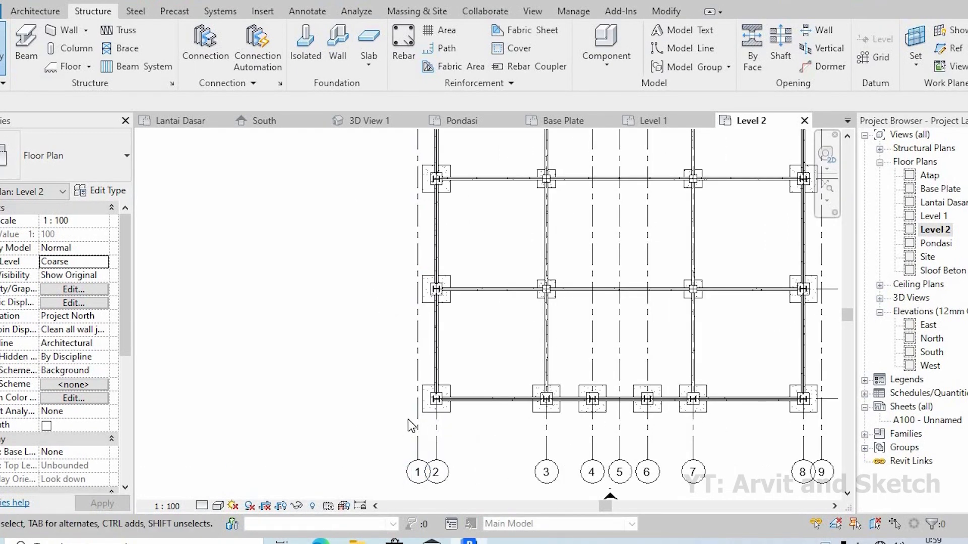
pyautogui.click(418, 427)
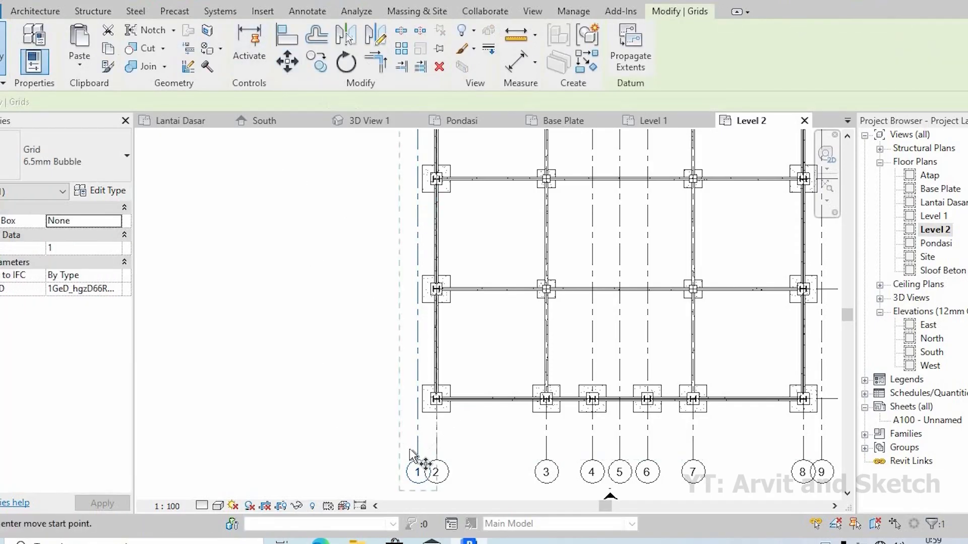
pyautogui.click(287, 61)
pyautogui.click(401, 460)
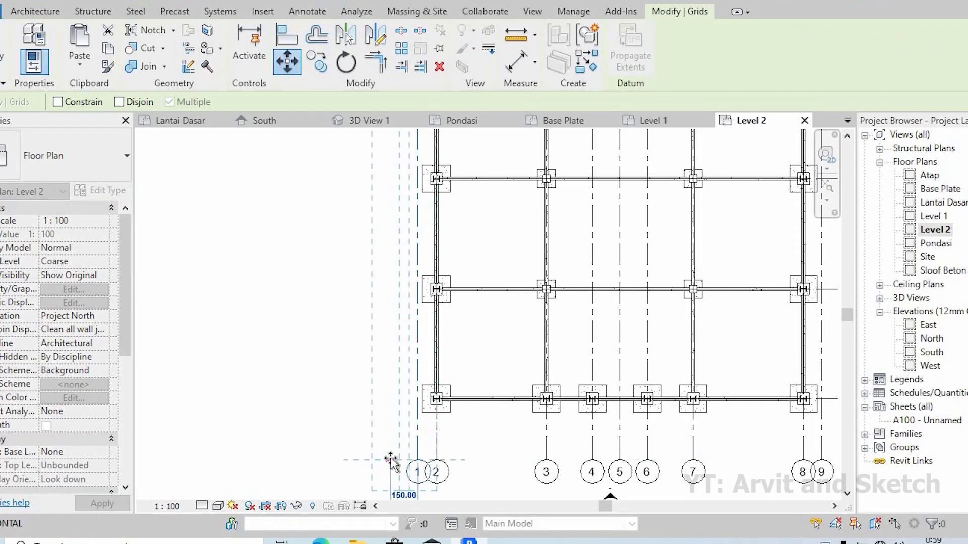
pyautogui.click(393, 460)
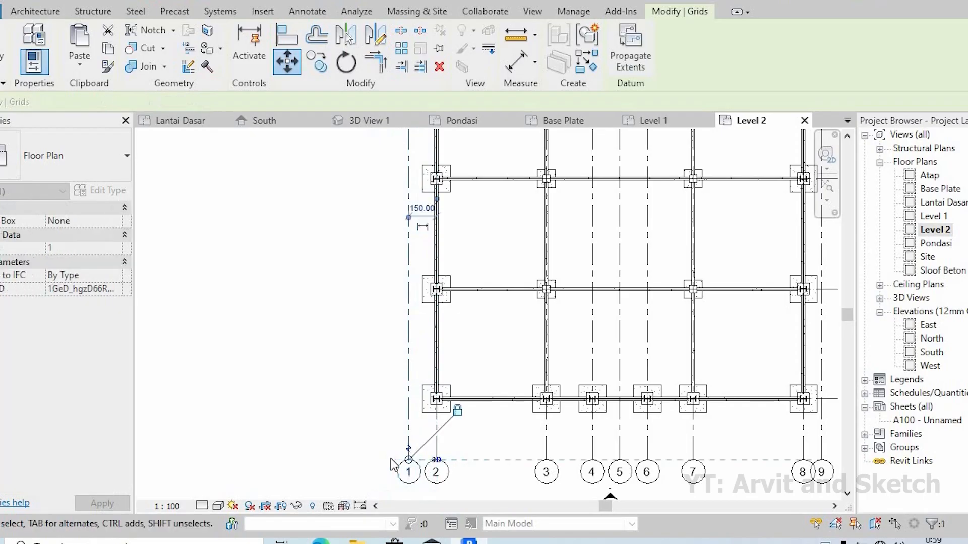
# Move grid 9 horizontally outward by 50, away from grid 8
pyautogui.scroll(-2, 395, 460)
pyautogui.click(674, 442)
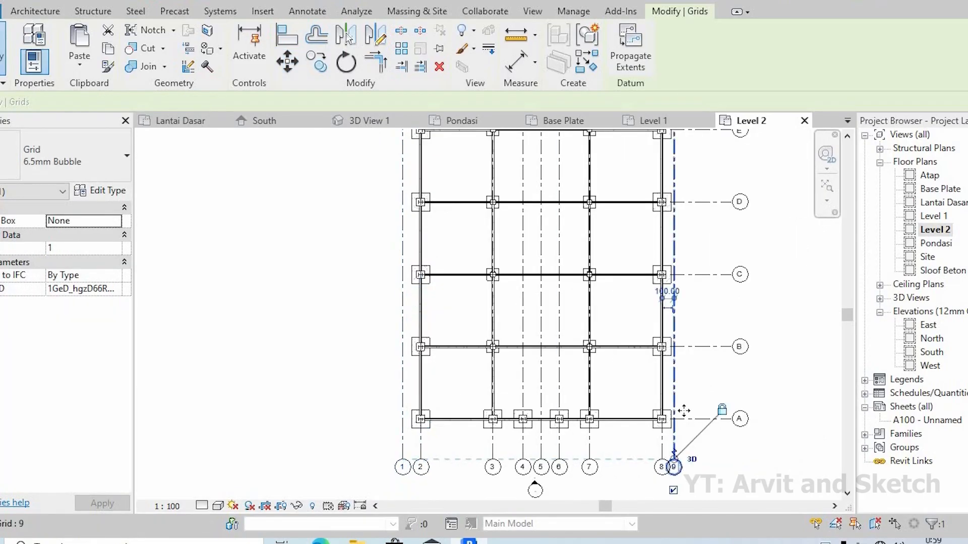
pyautogui.click(287, 61)
pyautogui.click(674, 419)
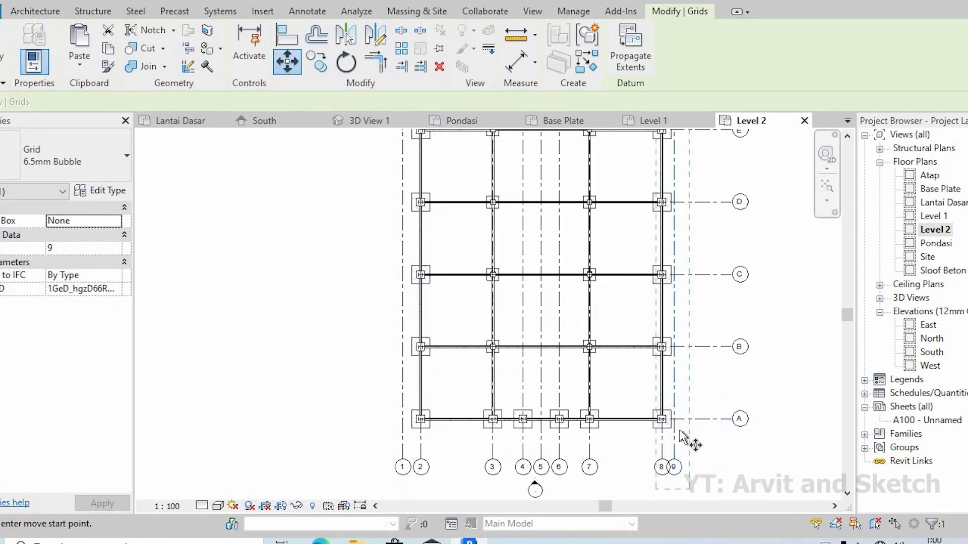
pyautogui.scroll(2, 673, 421)
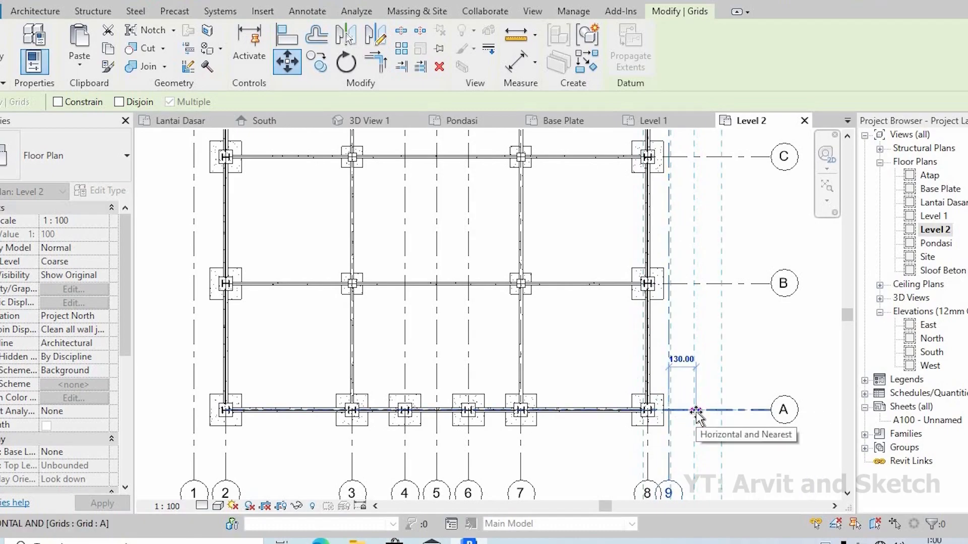
pyautogui.write('50')
pyautogui.press('Return')
pyautogui.press('Escape')
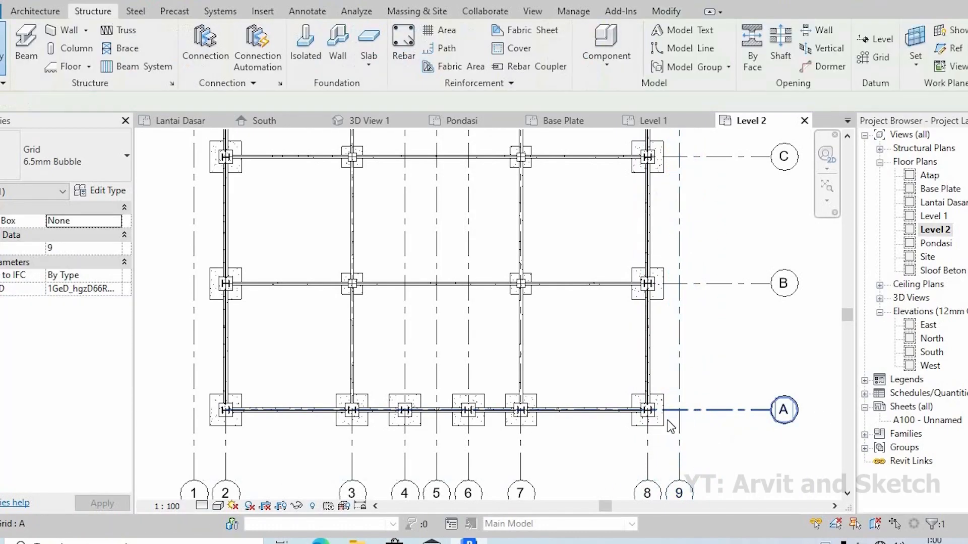
# Set the detail level of the Level 2 floor plan to Fine
pyautogui.scroll(-4, 454, 470)
pyautogui.click(205, 506)
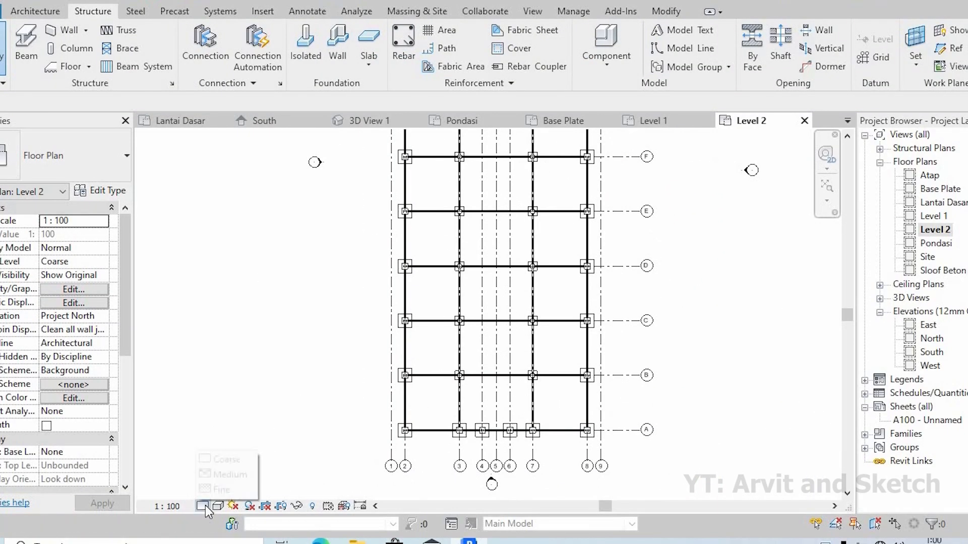
pyautogui.click(241, 491)
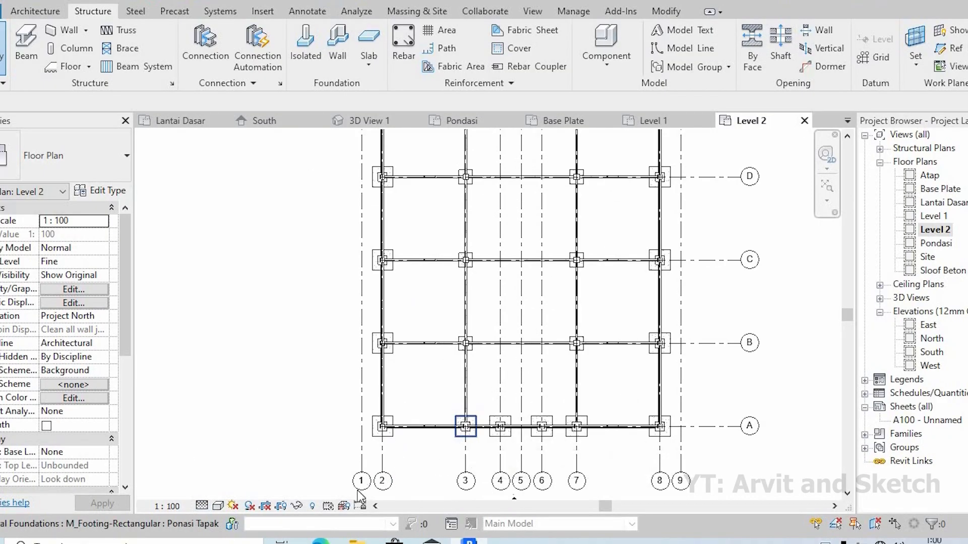
pyautogui.scroll(-2, 358, 491)
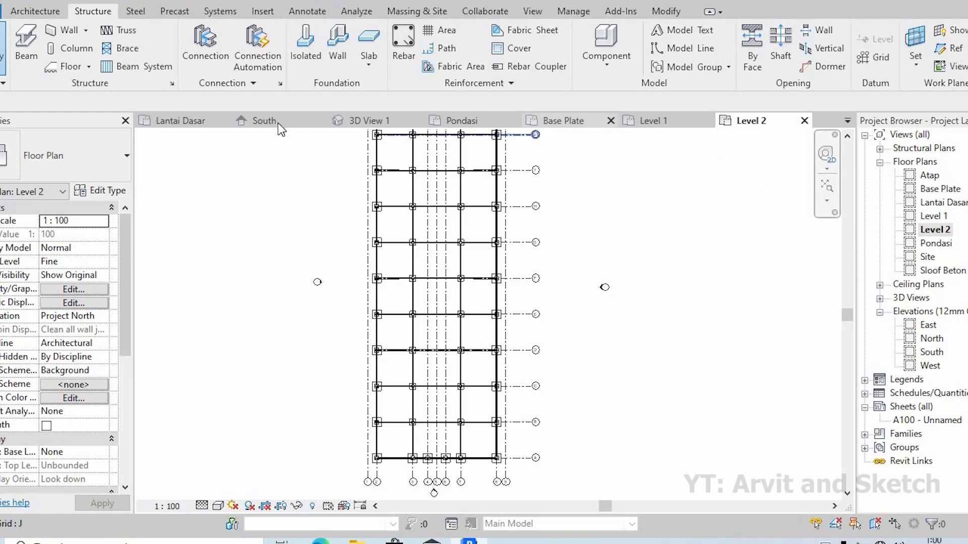
# Set the detail level of 3D View 1 to Fine
pyautogui.click(368, 121)
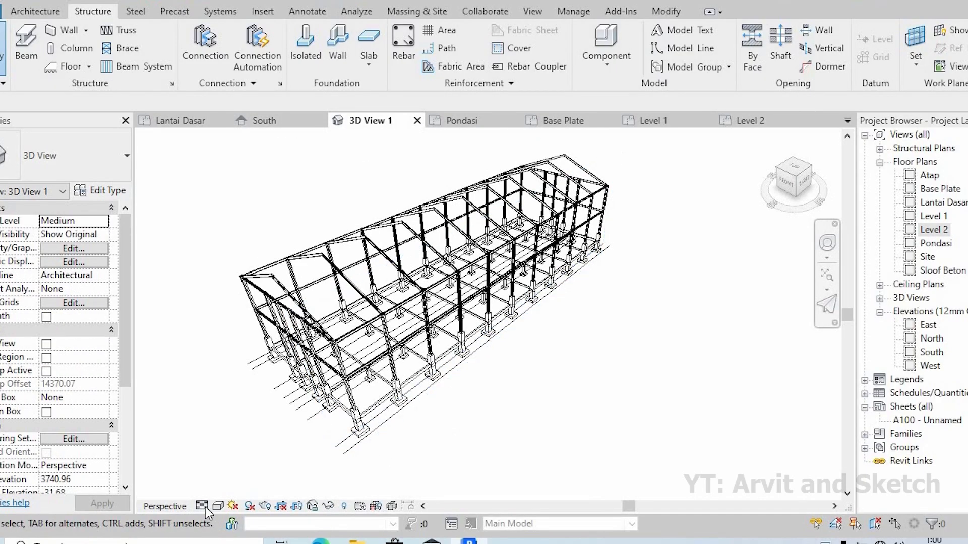
pyautogui.click(205, 506)
pyautogui.click(221, 491)
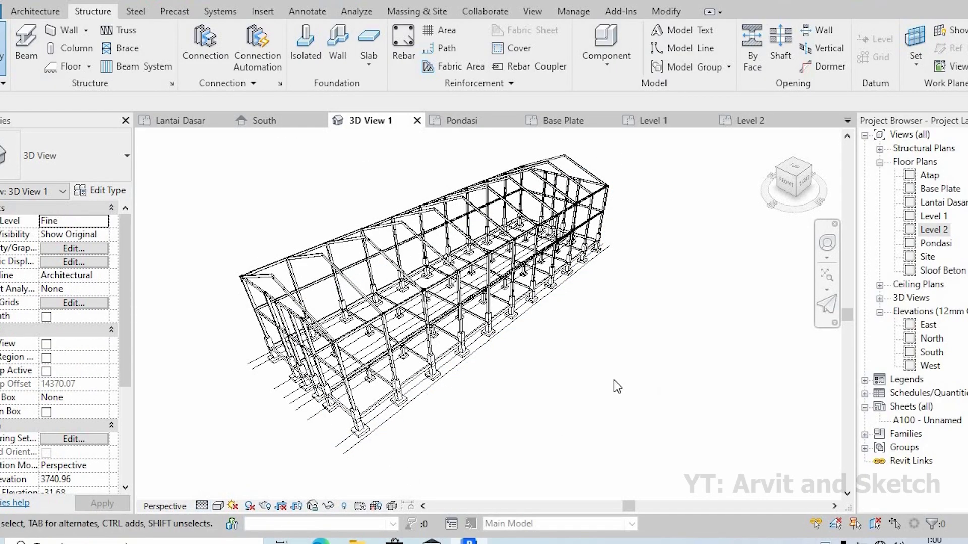
pyautogui.scroll(2, 479, 348)
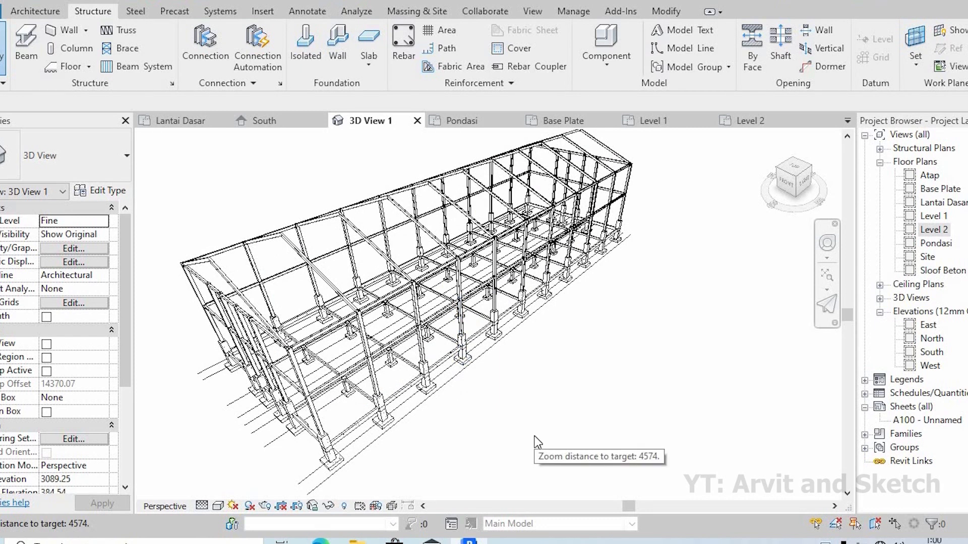
pyautogui.scroll(-1, 534, 442)
pyautogui.scroll(1, 240, 305)
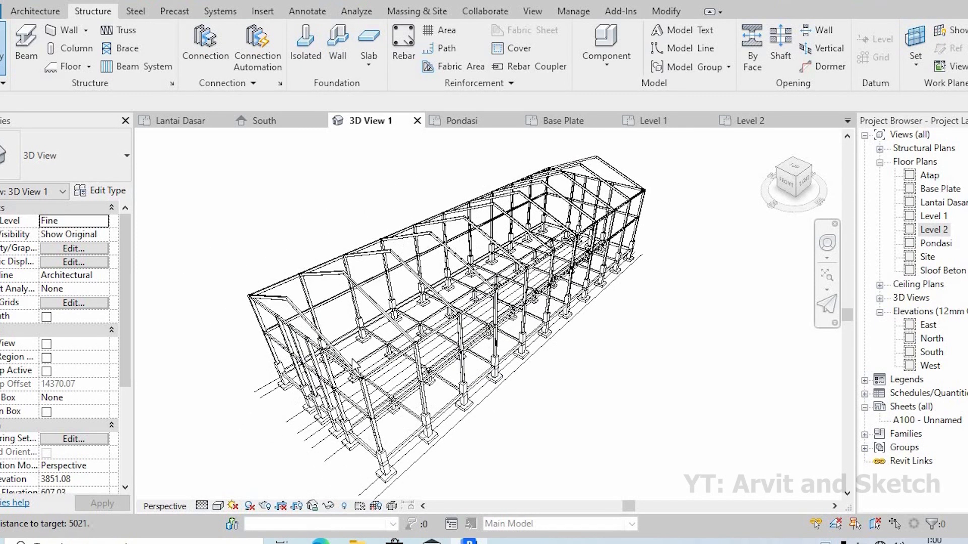
pyautogui.keyDown('shift'); pyautogui.moveTo(388, 395); pyautogui.dragTo(463, 367, button='middle'); pyautogui.keyUp('shift')
pyautogui.scroll(2, 493, 335)
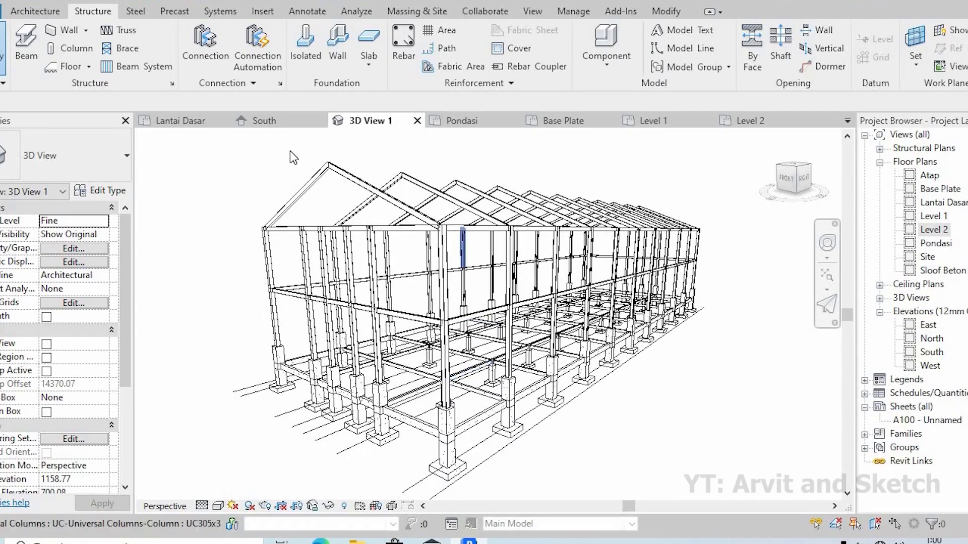
# Place a UB305x165x40 universal beam on the Level 2 plan along grid A, from the corner column at grid 8 outward to grid 9
pyautogui.click(750, 121)
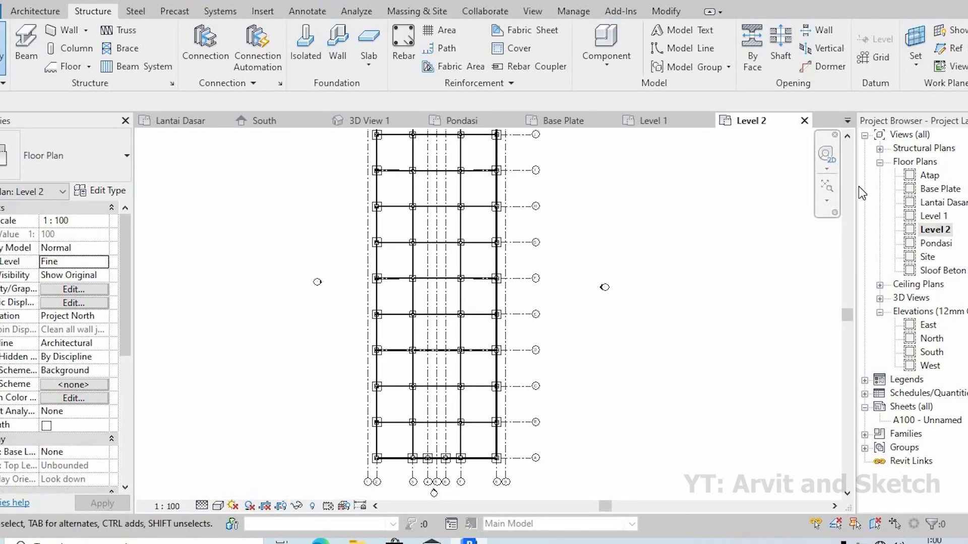
pyautogui.click(829, 185)
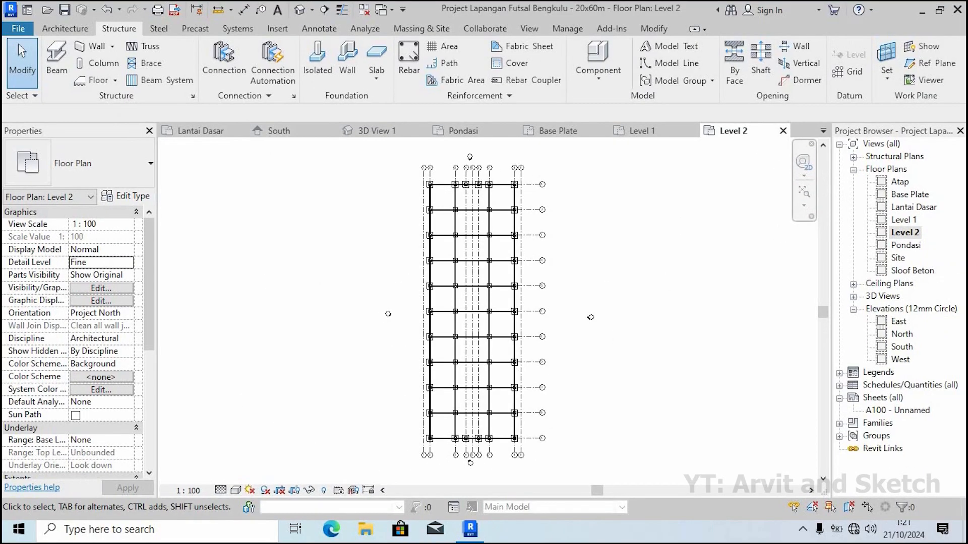
pyautogui.click(62, 65)
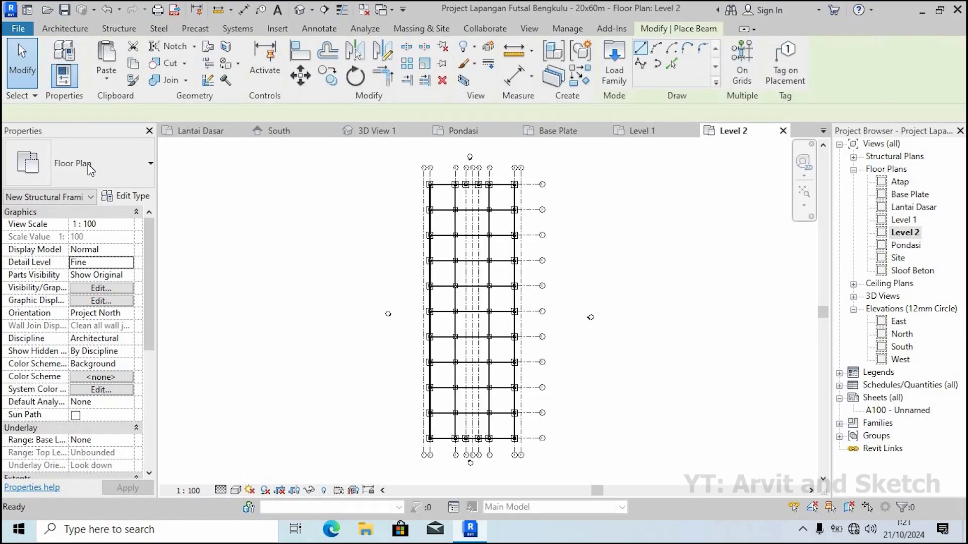
pyautogui.click(93, 173)
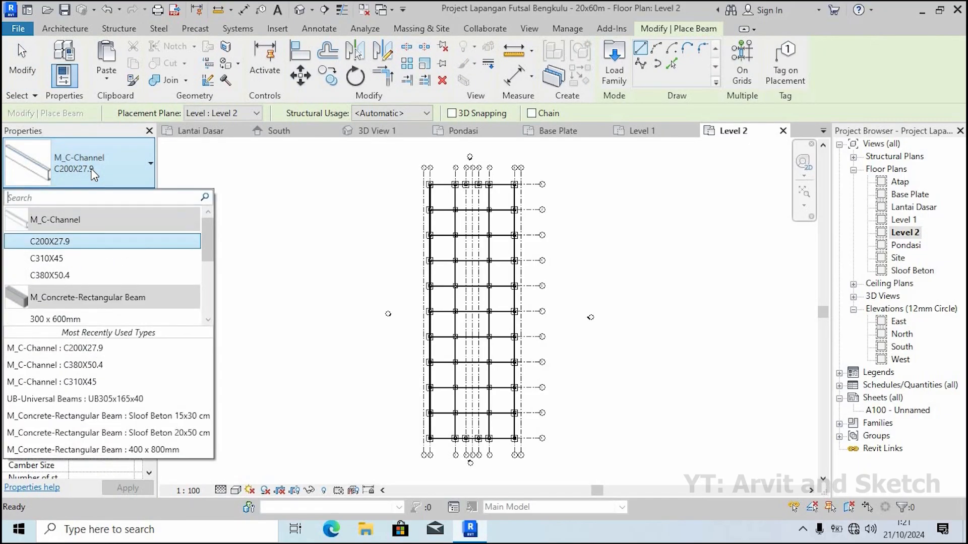
pyautogui.moveTo(205, 246); pyautogui.dragTo(206, 304)
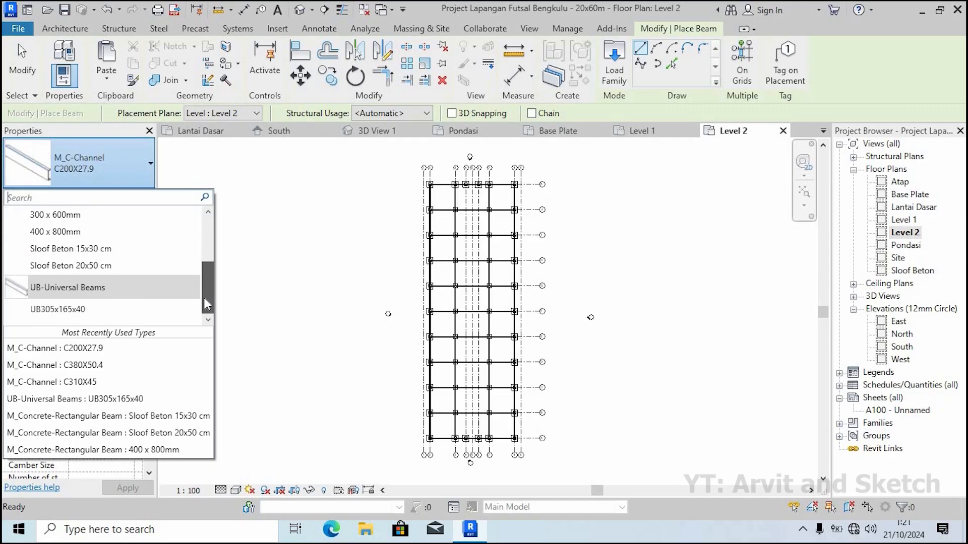
pyautogui.click(60, 307)
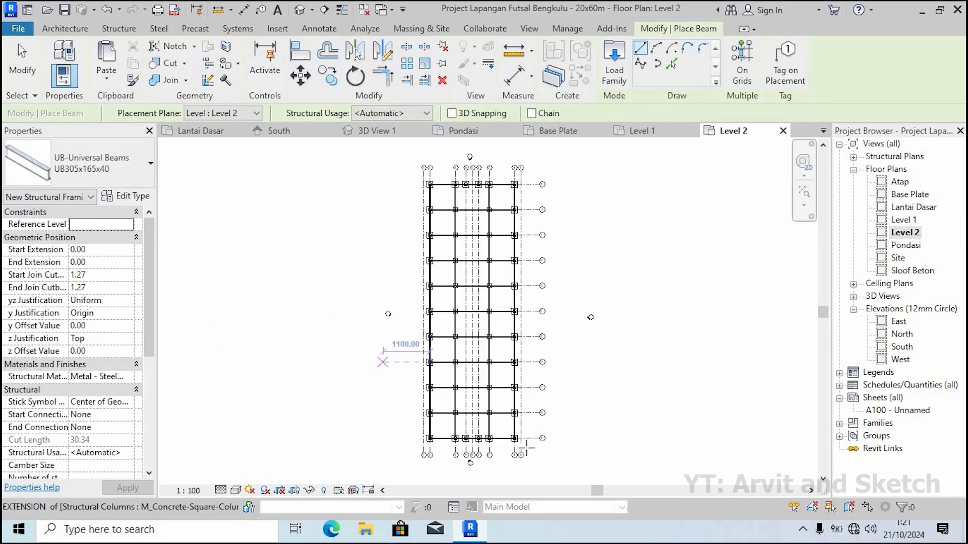
pyautogui.scroll(6, 525, 446)
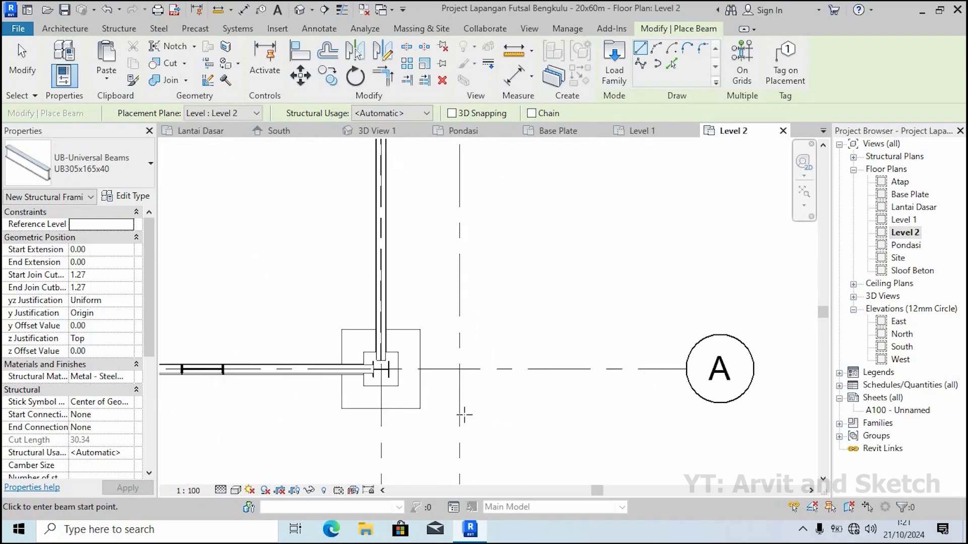
pyautogui.click(380, 369)
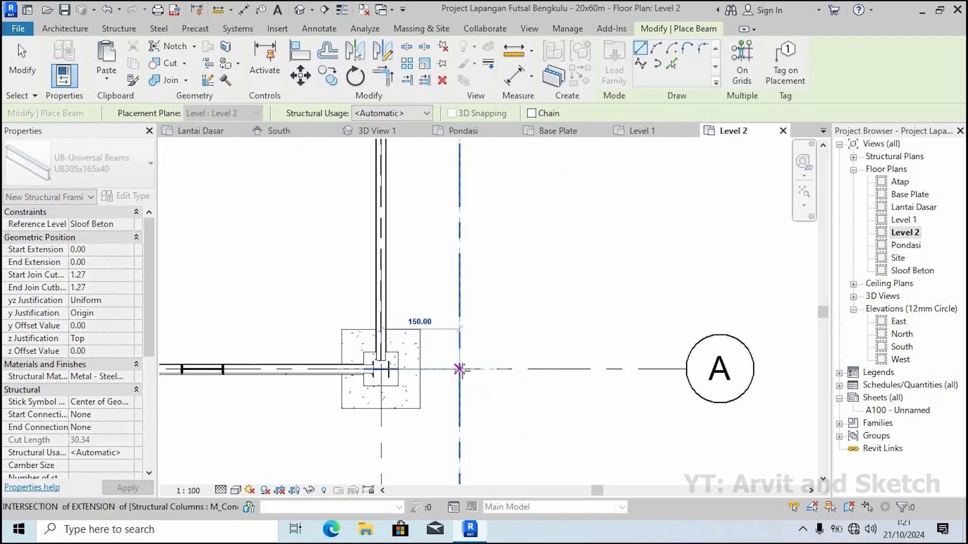
pyautogui.click(465, 427)
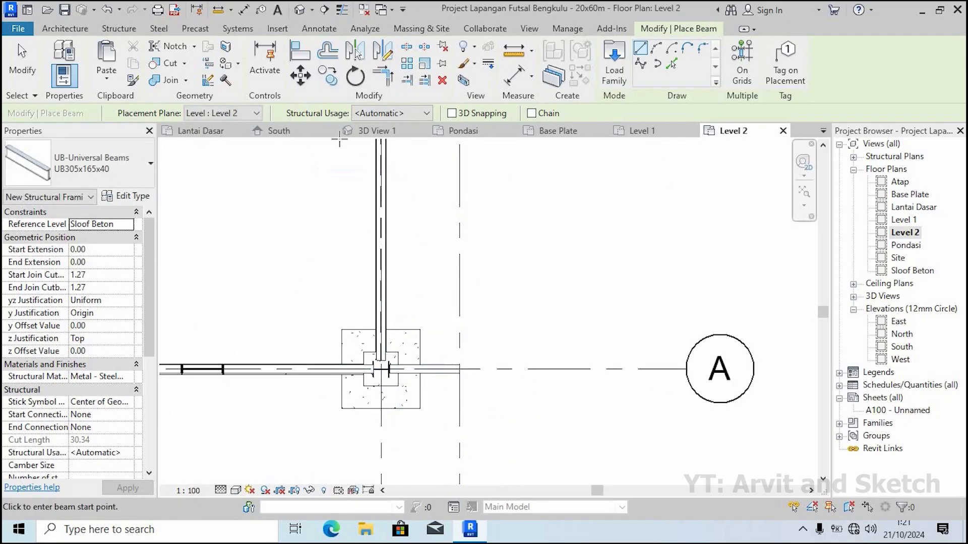
# Set the End Level Offset of the short overhang beam at the front corner to -100 in 3D View 1
pyautogui.click(373, 131)
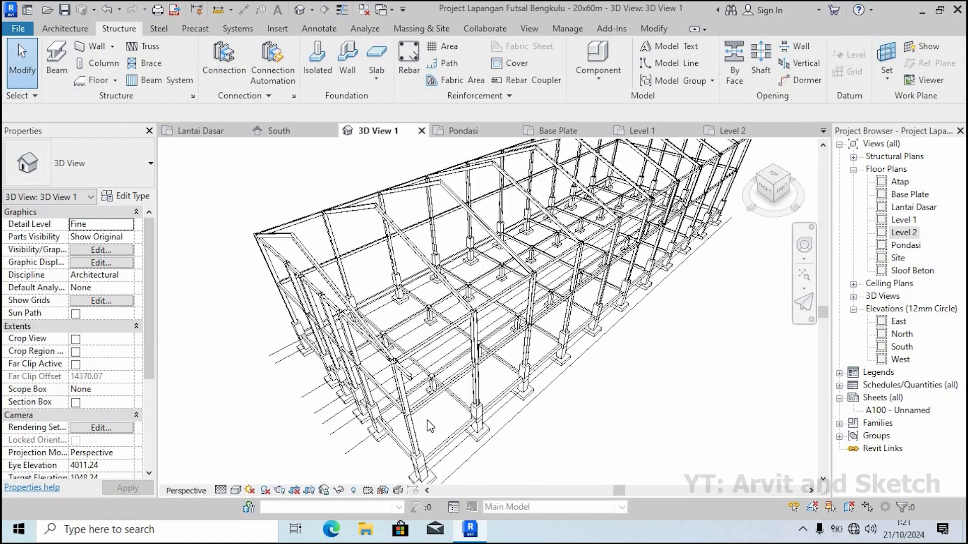
pyautogui.scroll(10, 429, 426)
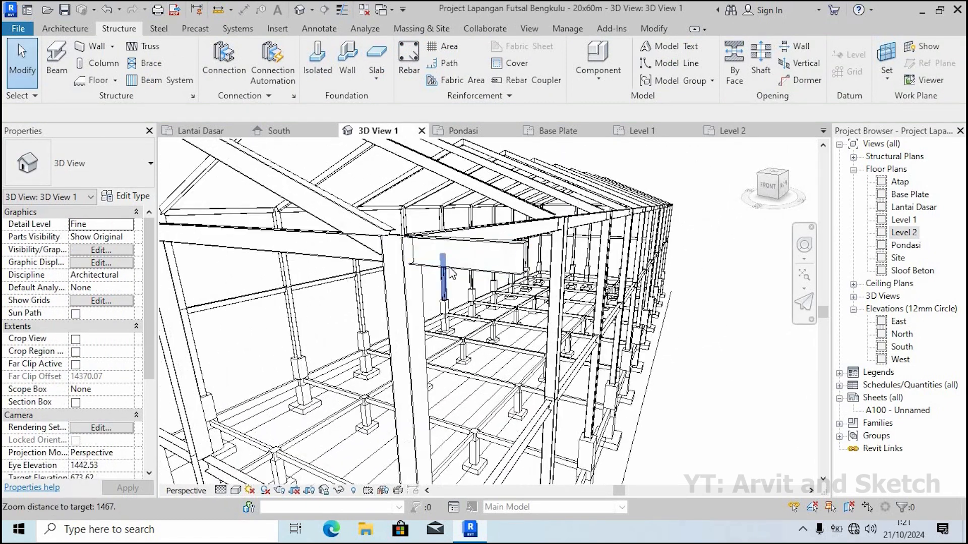
pyautogui.scroll(3, 450, 273)
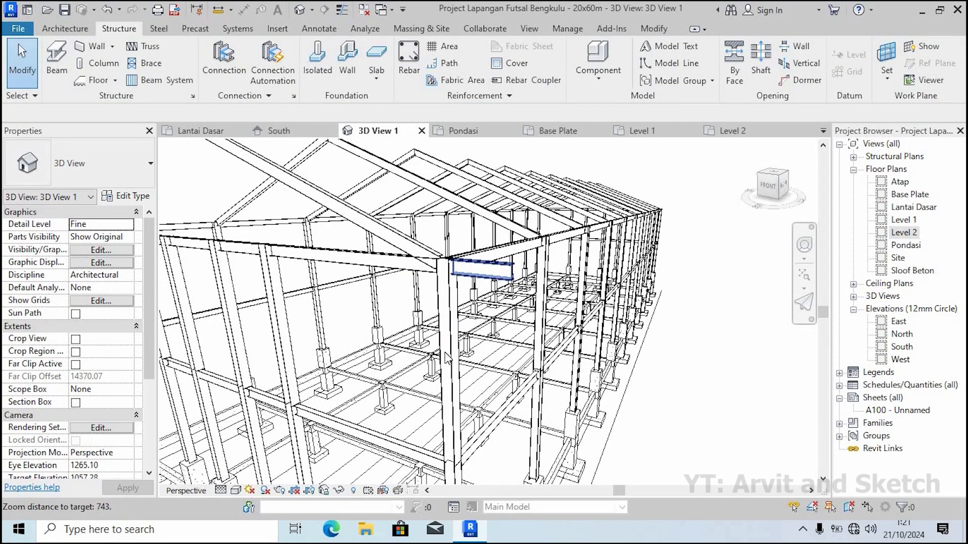
pyautogui.click(482, 268)
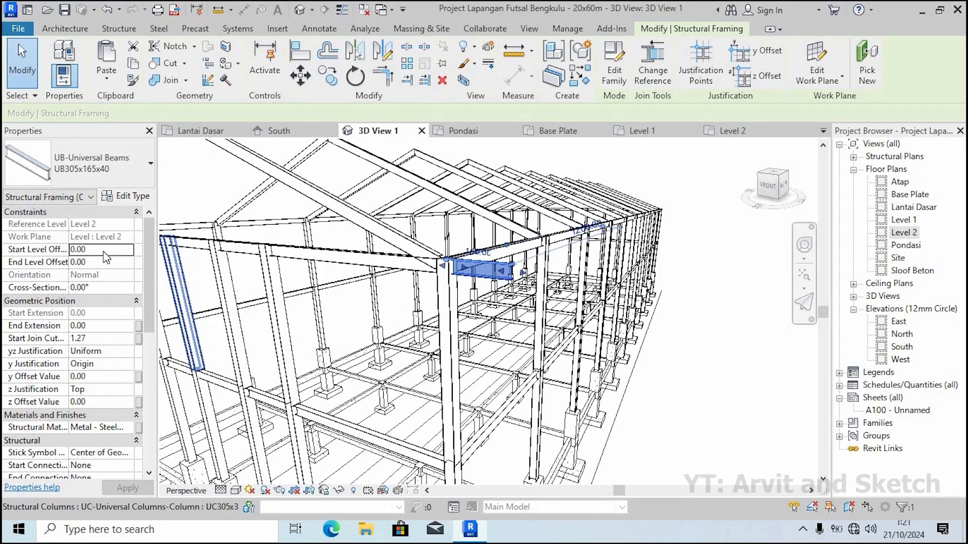
pyautogui.click(104, 262)
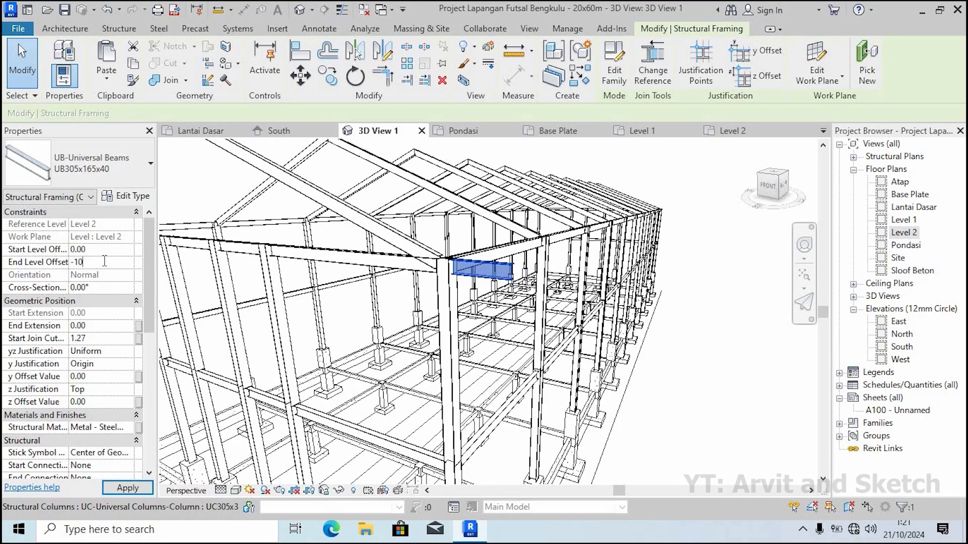
pyautogui.click(128, 488)
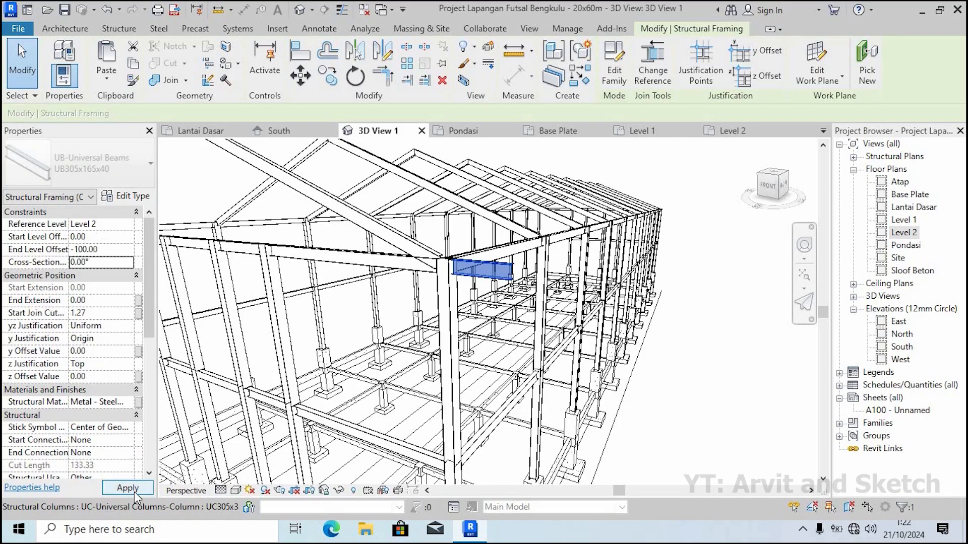
# Set the overhang beam's End Level Offset to -70 and check its slope against the roof rafter from the front
pyautogui.scroll(5, 474, 362)
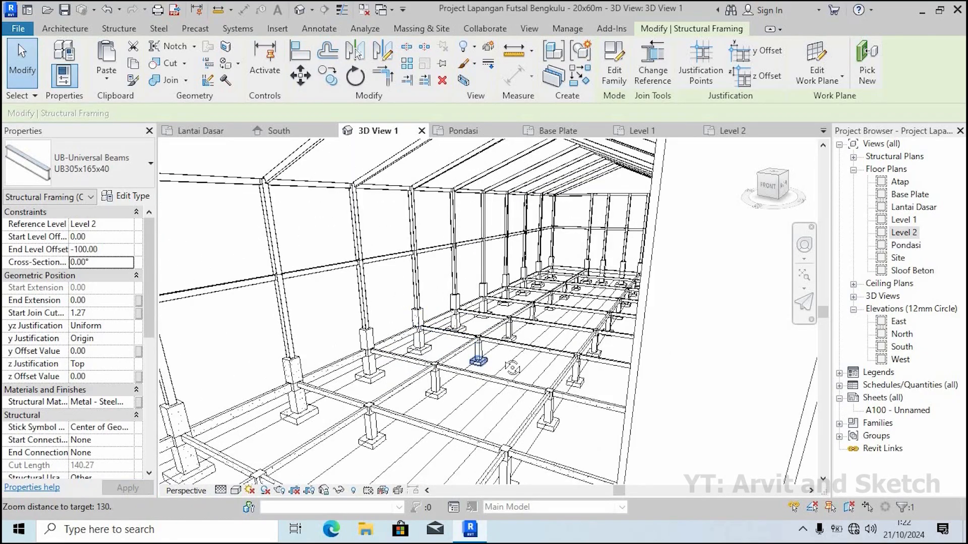
pyautogui.keyDown('shift'); pyautogui.moveTo(512, 367); pyautogui.dragTo(492, 351, button='middle'); pyautogui.keyUp('shift')
pyautogui.scroll(-5, 491, 351)
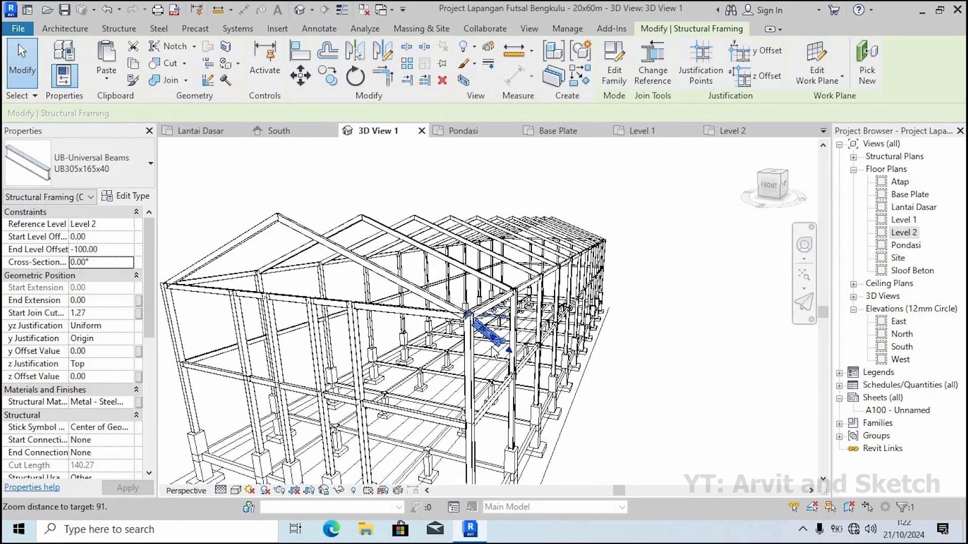
pyautogui.scroll(3, 490, 348)
pyautogui.keyDown('shift'); pyautogui.moveTo(490, 356); pyautogui.dragTo(504, 348, button='middle'); pyautogui.keyUp('shift')
pyautogui.scroll(2, 494, 347)
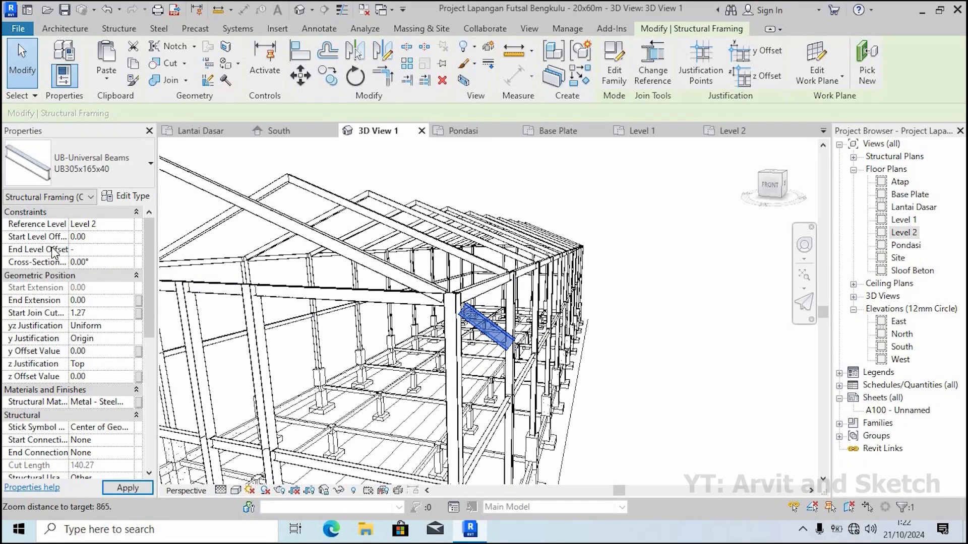
pyautogui.click(127, 487)
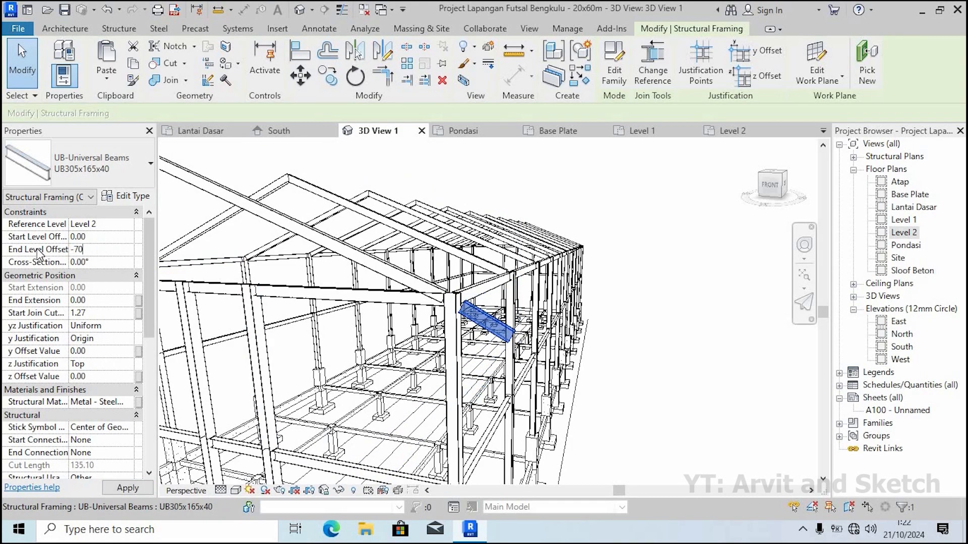
pyautogui.click(127, 488)
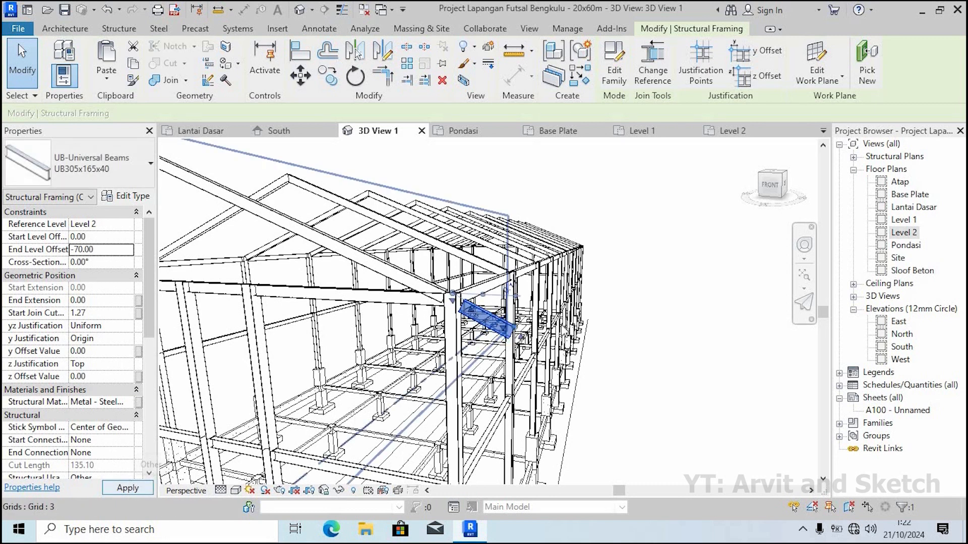
pyautogui.scroll(1, 599, 354)
pyautogui.moveTo(599, 354)
pyautogui.keyDown('shift'); pyautogui.mouseDown(button='middle')
pyautogui.moveTo(653, 350)
pyautogui.moveTo(599, 339)
pyautogui.mouseUp(button='middle'); pyautogui.keyUp('shift')
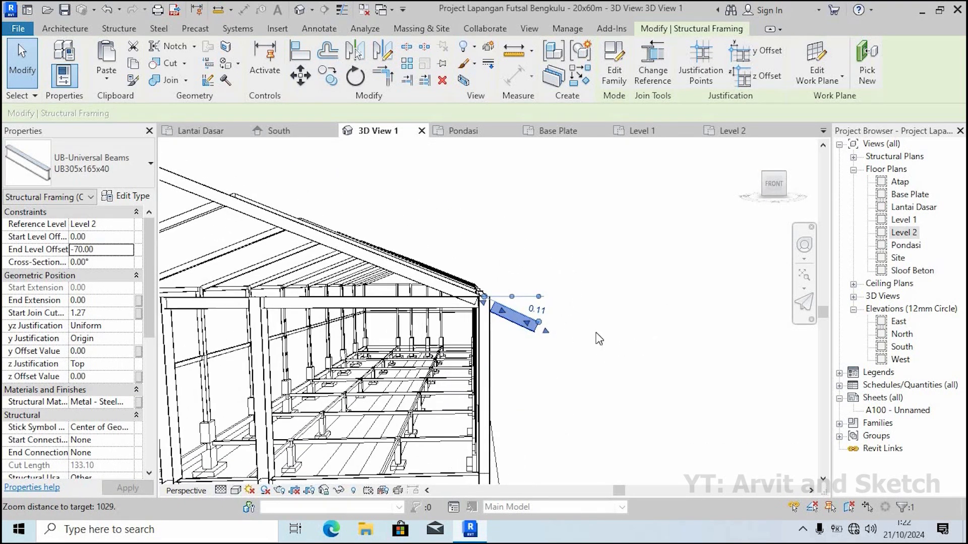
pyautogui.scroll(-3, 597, 337)
pyautogui.click(494, 186)
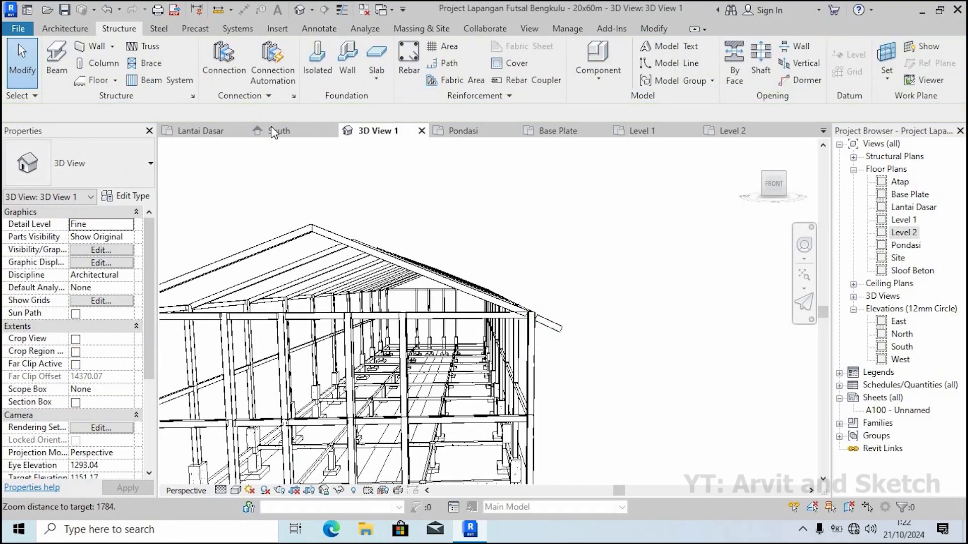
# Set the detail level of the South elevation to Fine and inspect the overhang beam between grids 8 and 9
pyautogui.click(282, 130)
pyautogui.scroll(-3, 610, 292)
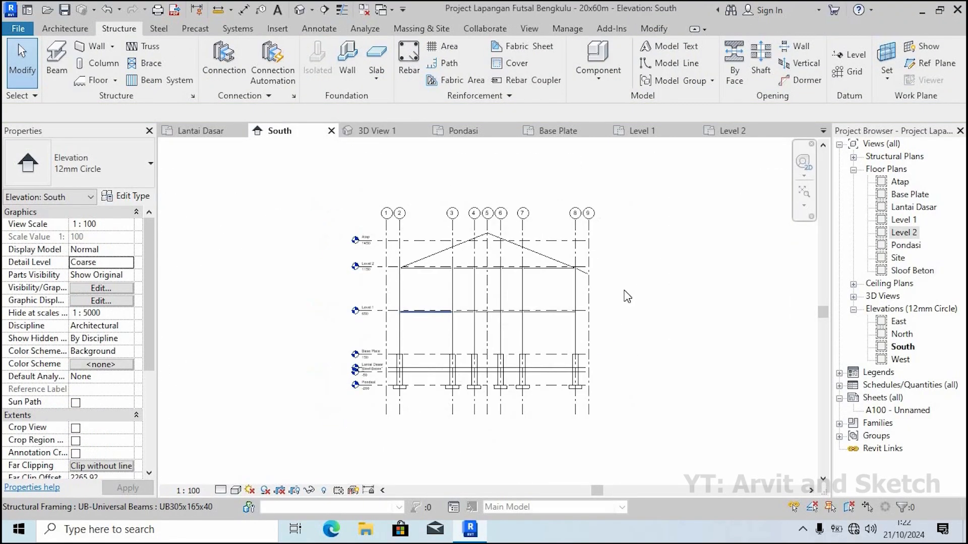
pyautogui.scroll(2, 600, 288)
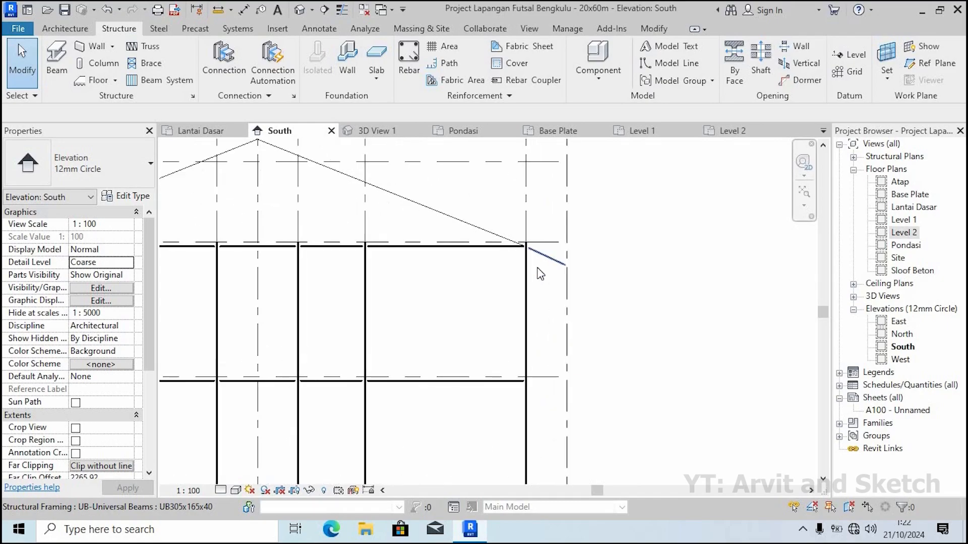
pyautogui.click(220, 490)
pyautogui.click(229, 477)
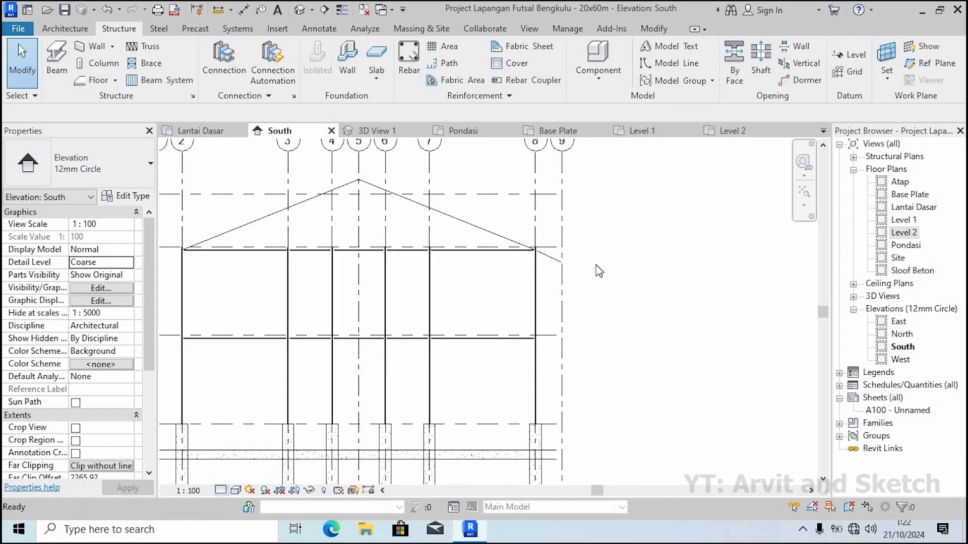
pyautogui.scroll(2, 560, 258)
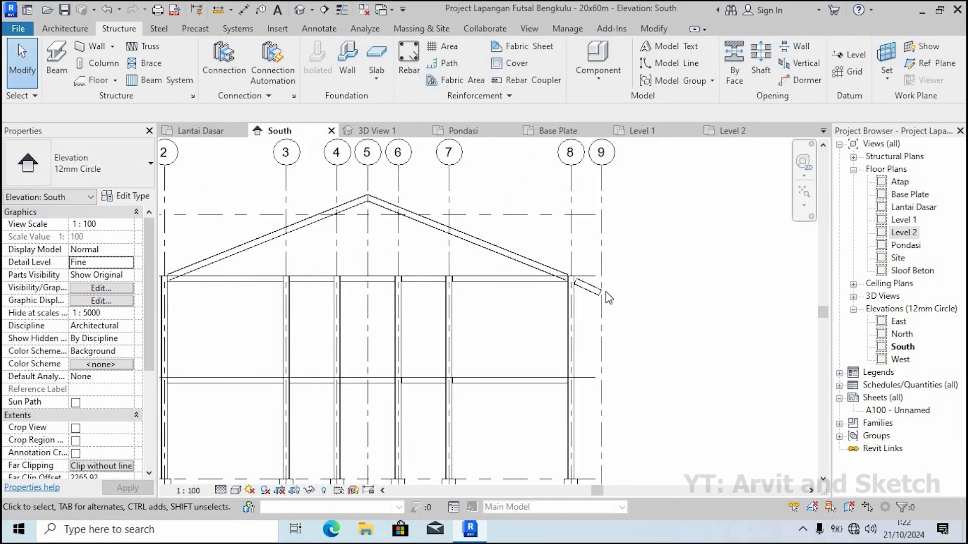
pyautogui.scroll(2, 607, 298)
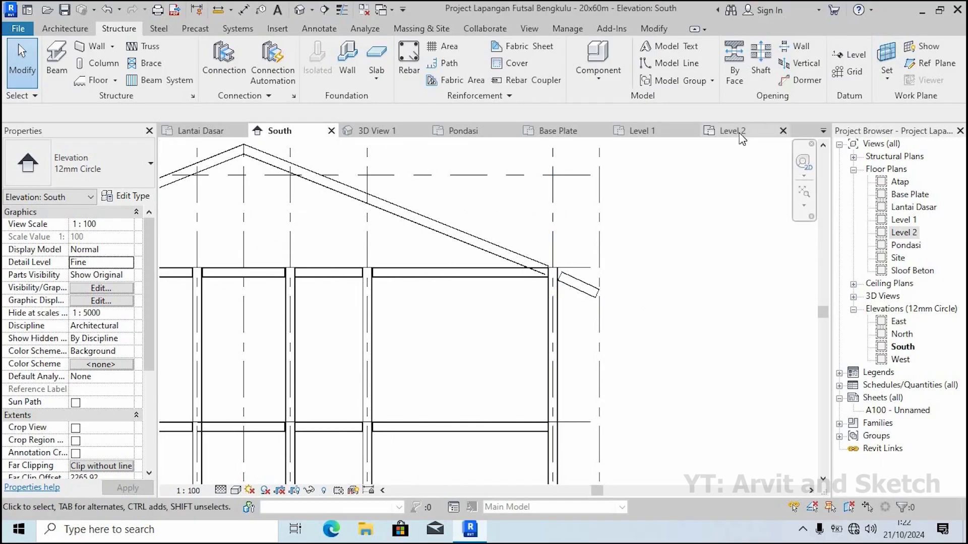
# Extend the overhang beam's inner end into the grid 8 column on the Level 2 plan, to a start join cutback of about -23.7
pyautogui.click(388, 132)
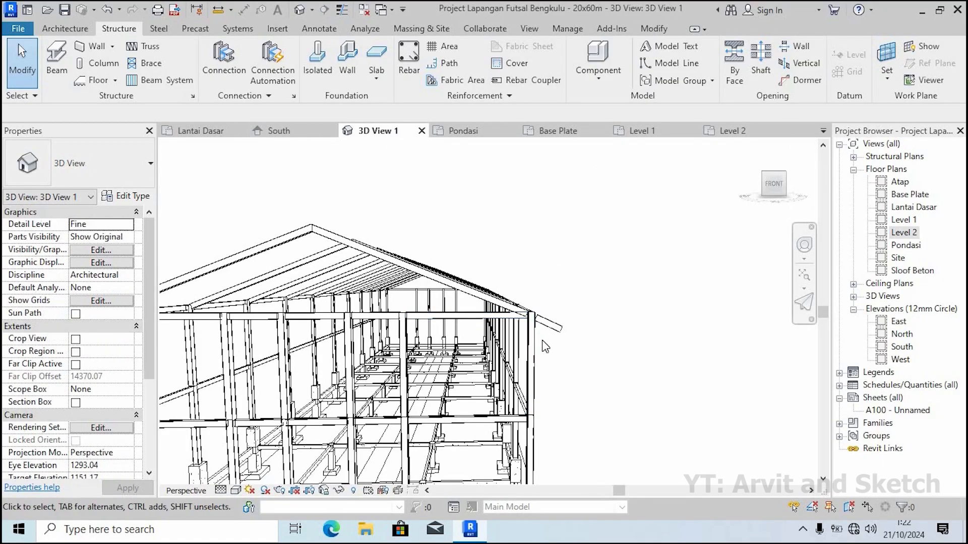
pyautogui.keyDown('shift'); pyautogui.moveTo(526, 368); pyautogui.dragTo(464, 413, button='middle'); pyautogui.keyUp('shift')
pyautogui.scroll(6, 542, 333)
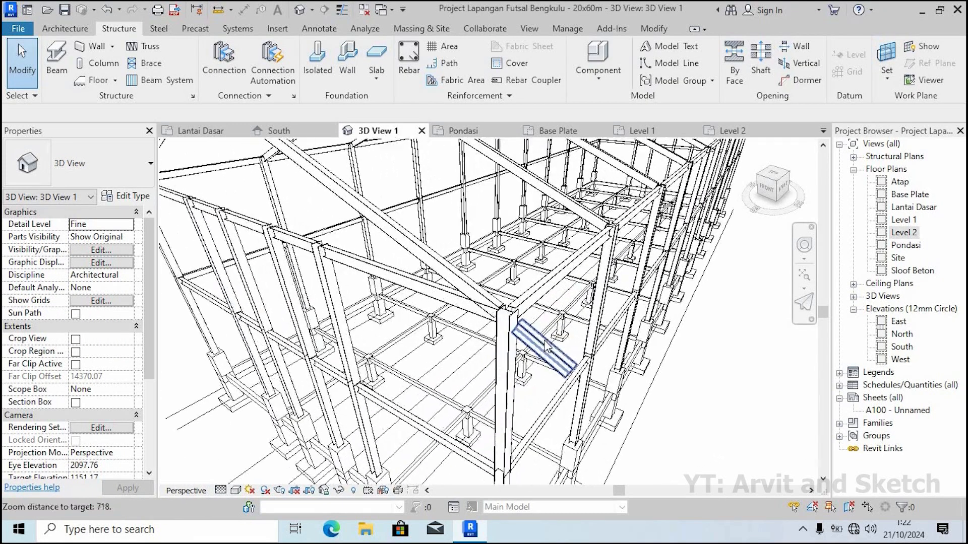
pyautogui.click(731, 131)
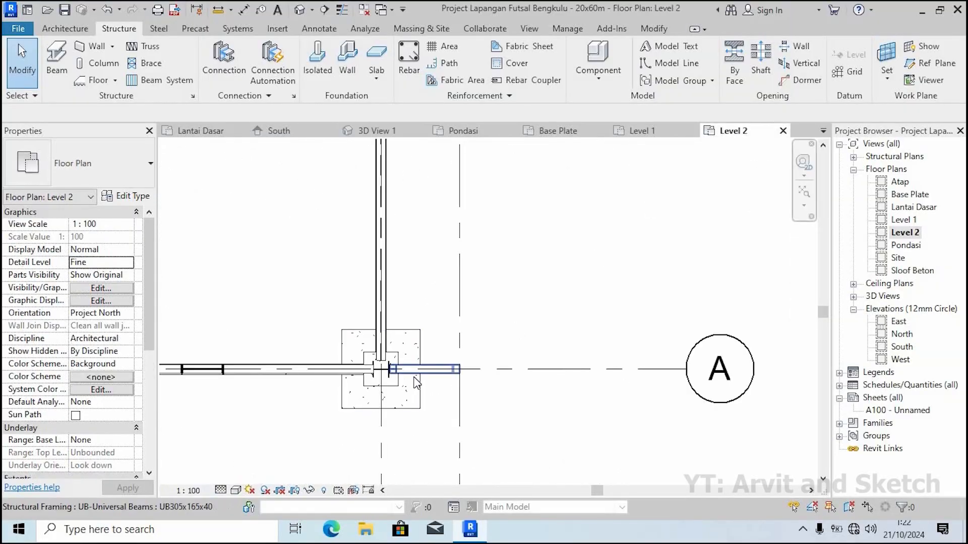
pyautogui.scroll(1, 417, 376)
pyautogui.scroll(2, 418, 375)
pyautogui.scroll(3, 325, 384)
pyautogui.click(352, 359)
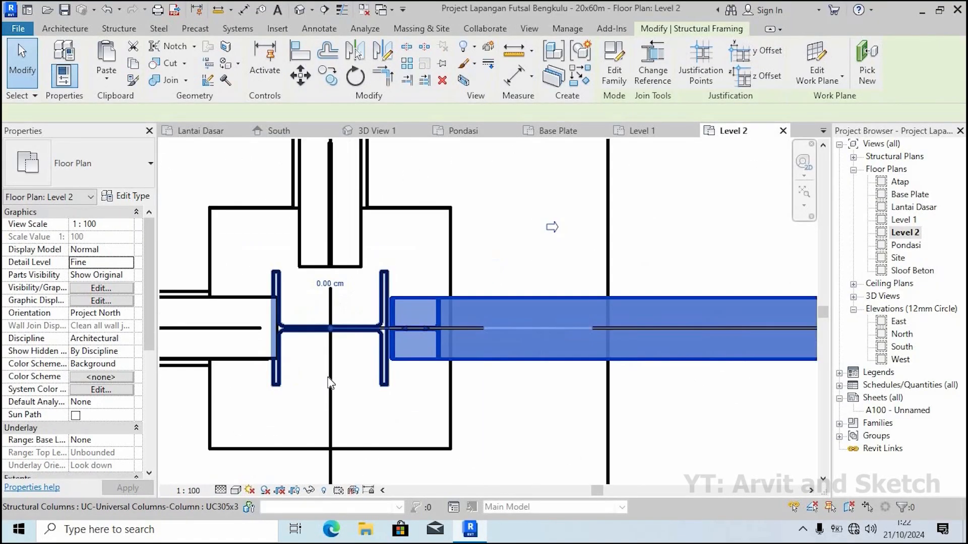
pyautogui.moveTo(386, 330); pyautogui.dragTo(331, 331)
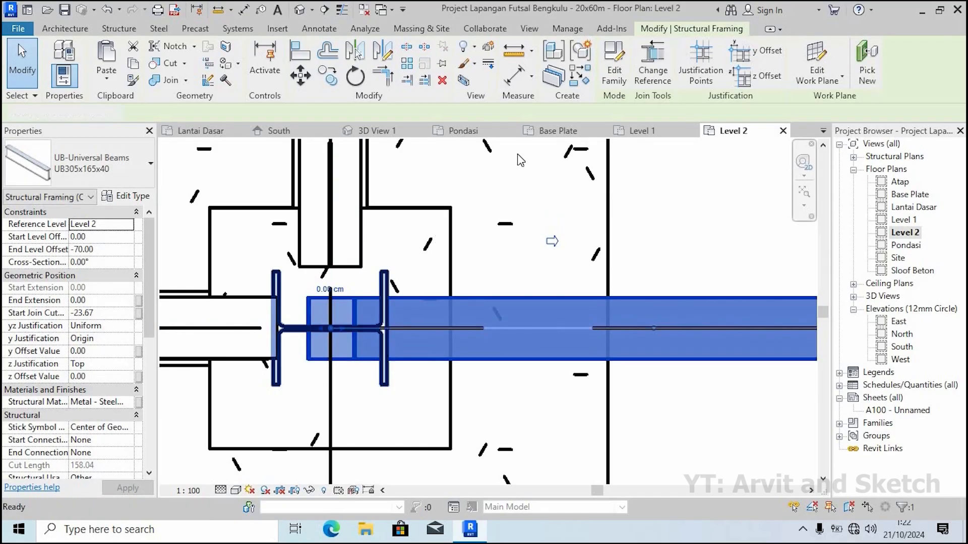
# Mirror a copy of the overhang beam between grids 8 and 9 about grid 5 on the Level 2 plan
pyautogui.press('Escape')
pyautogui.click(383, 132)
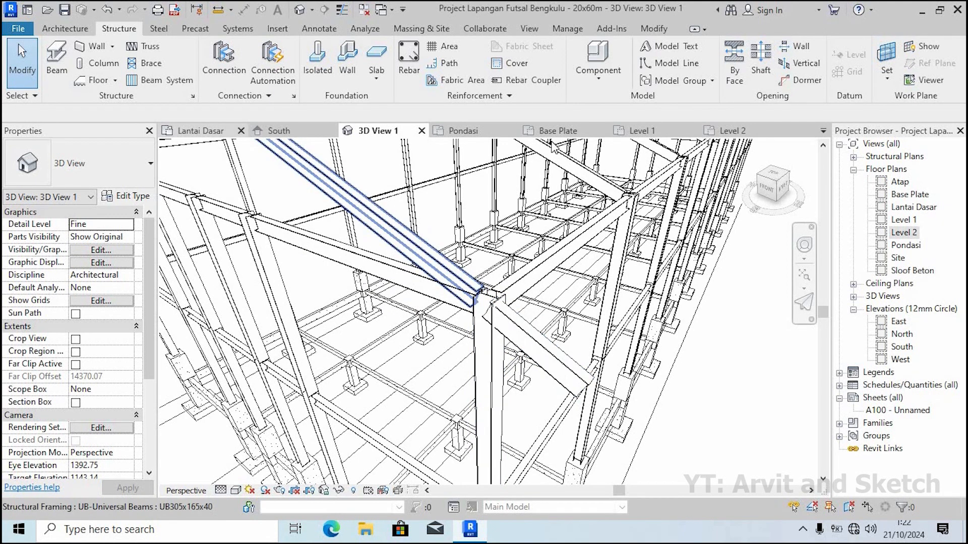
pyautogui.click(729, 132)
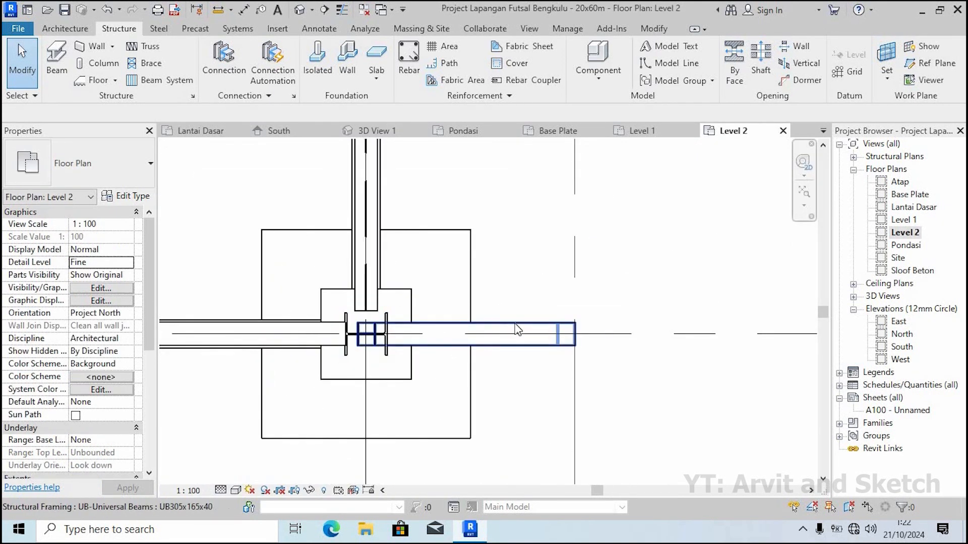
pyautogui.click(517, 329)
pyautogui.rightClick(510, 329)
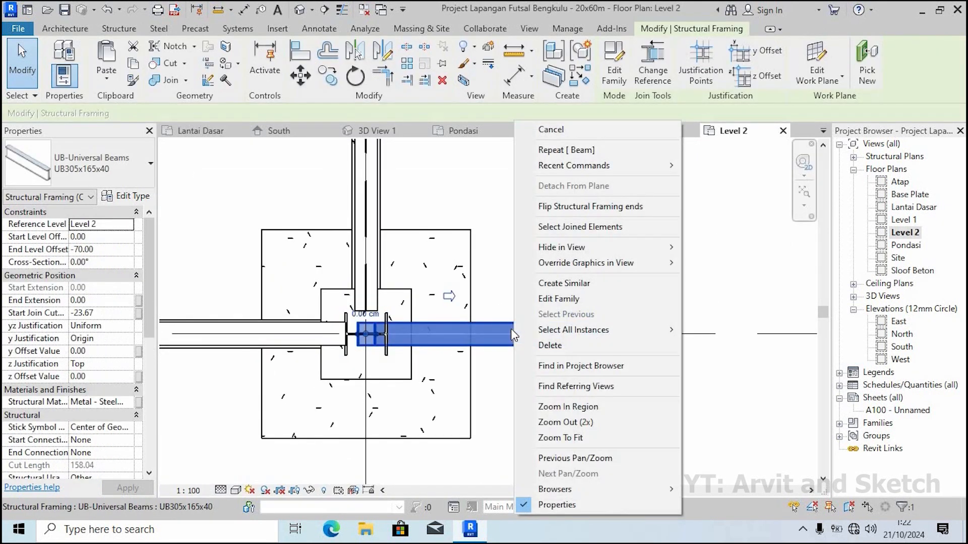
pyautogui.press('Escape')
pyautogui.click(382, 52)
pyautogui.scroll(-3, 620, 348)
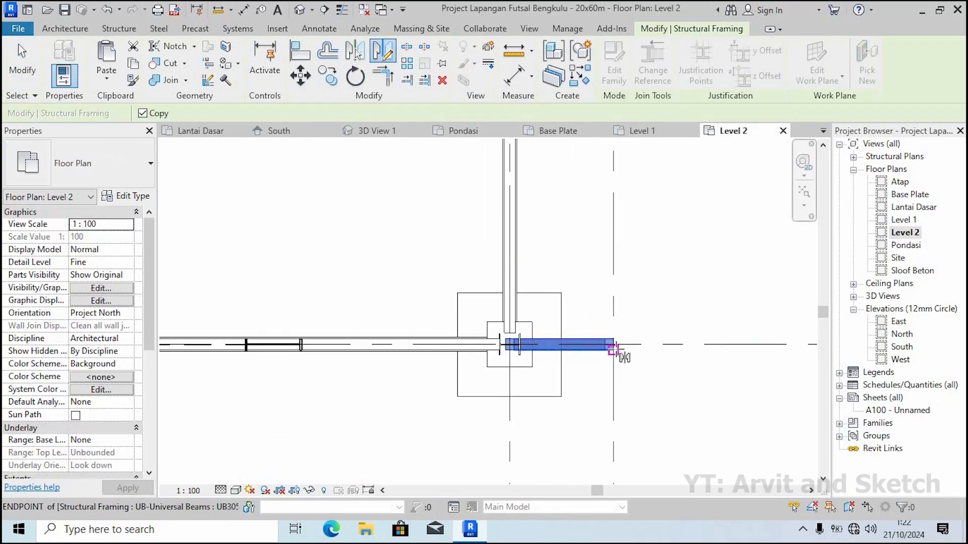
pyautogui.scroll(-4, 601, 352)
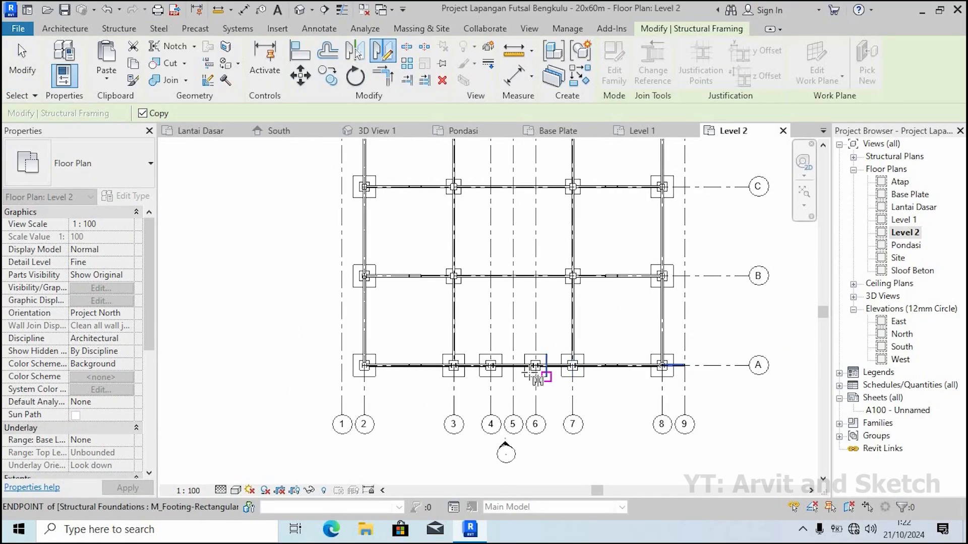
pyautogui.scroll(5, 536, 371)
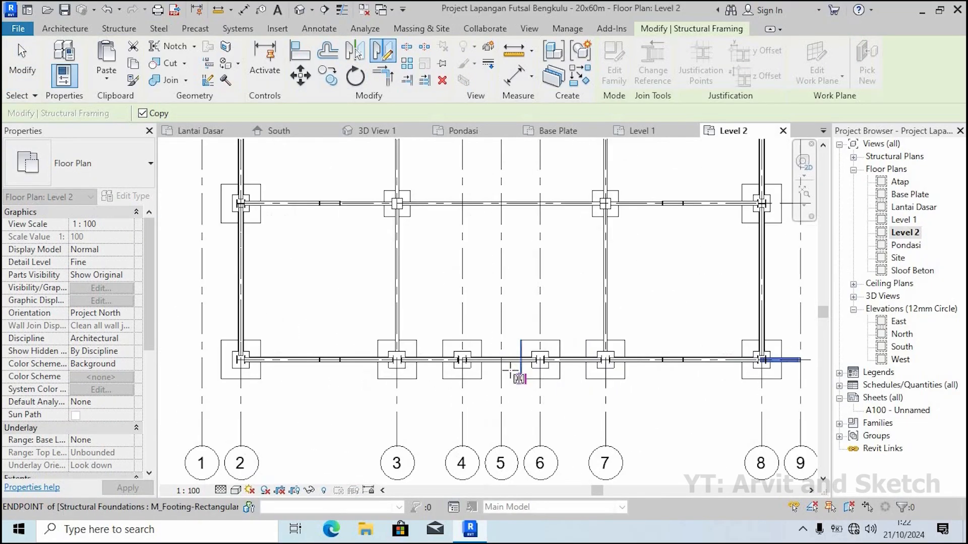
pyautogui.click(497, 393)
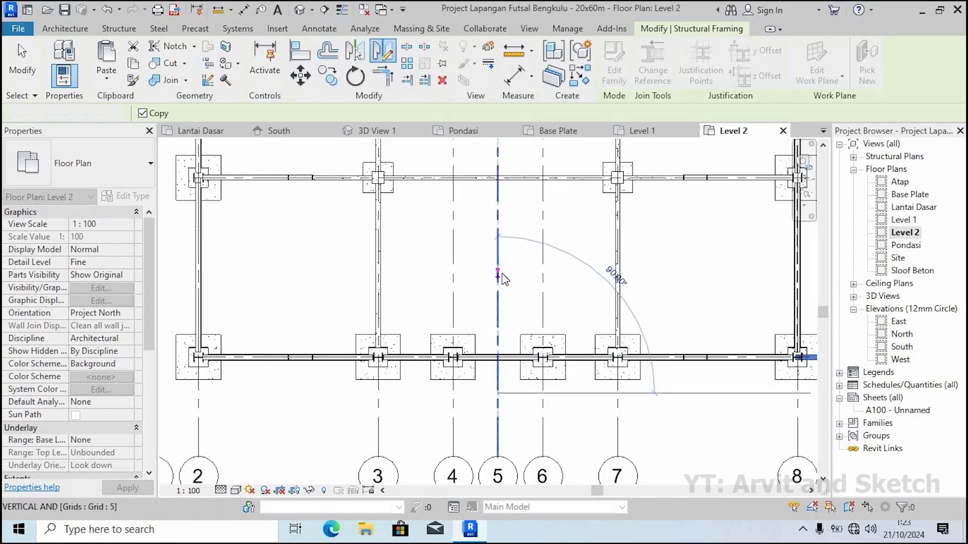
pyautogui.click(498, 274)
pyautogui.press('Escape')
# Set the End Level Offset of the mirrored overhang beam between grids 1 and 2 to -65 in the South elevation
pyautogui.scroll(-3, 462, 313)
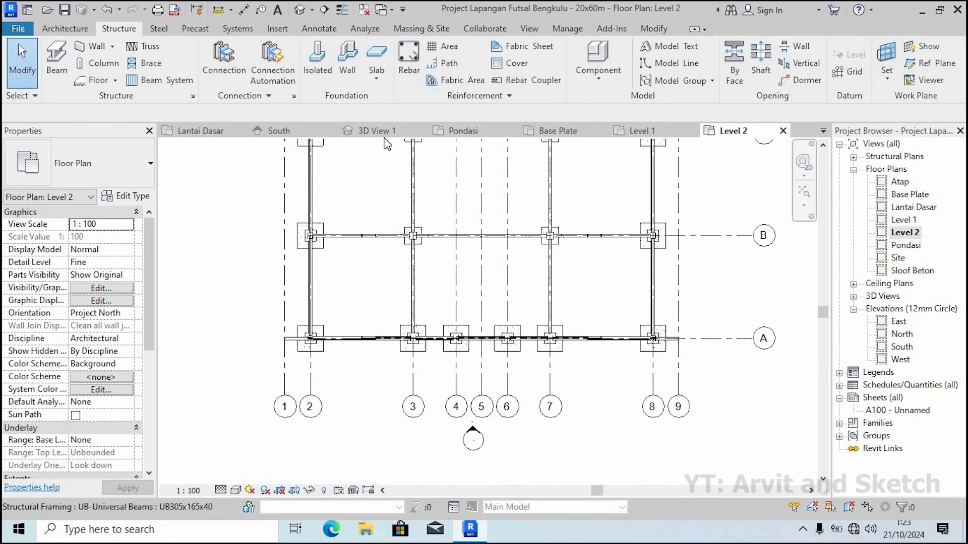
pyautogui.click(373, 131)
pyautogui.scroll(-5, 256, 247)
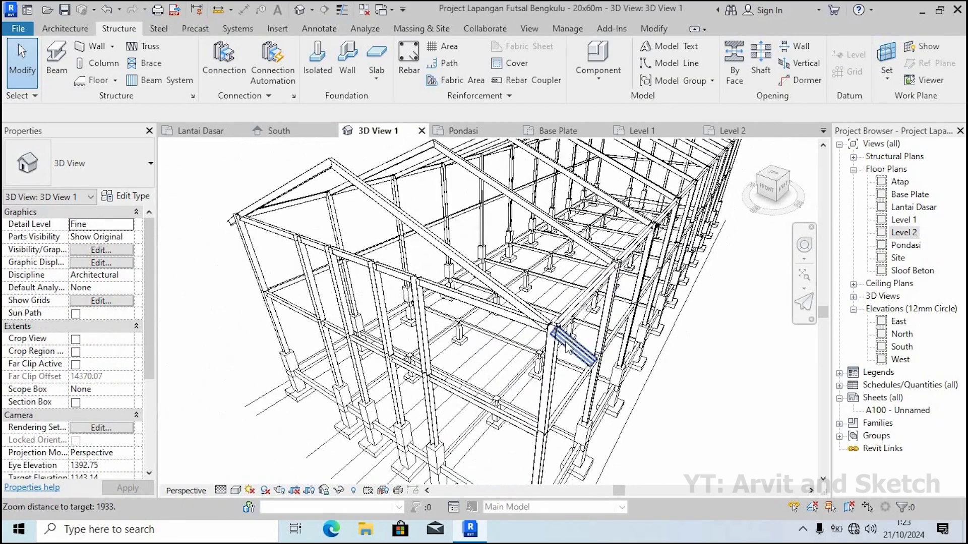
pyautogui.scroll(2, 415, 235)
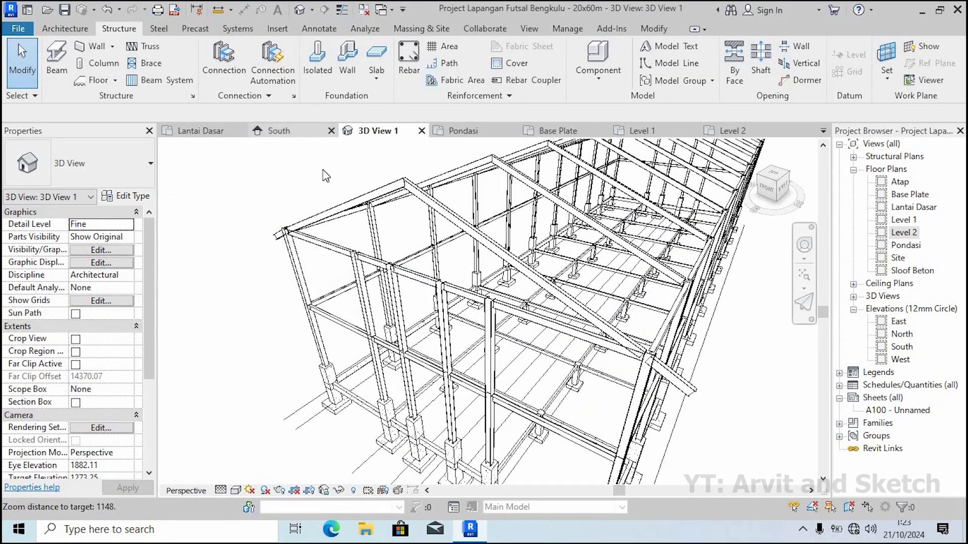
pyautogui.click(279, 131)
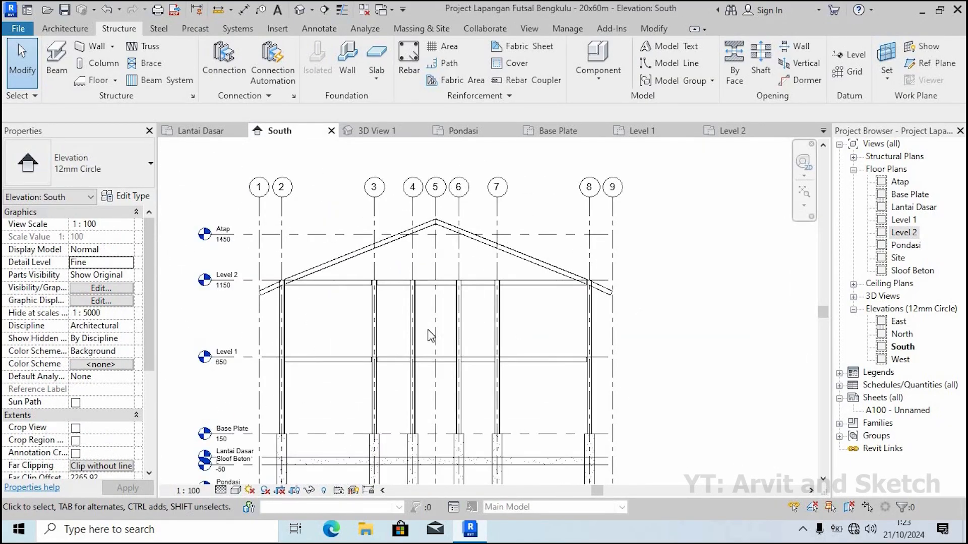
pyautogui.scroll(5, 282, 301)
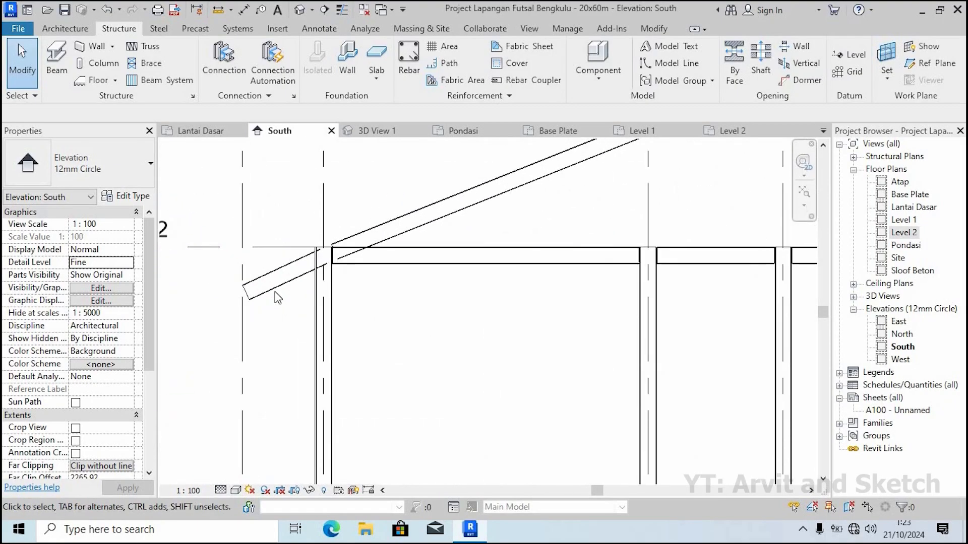
pyautogui.click(293, 287)
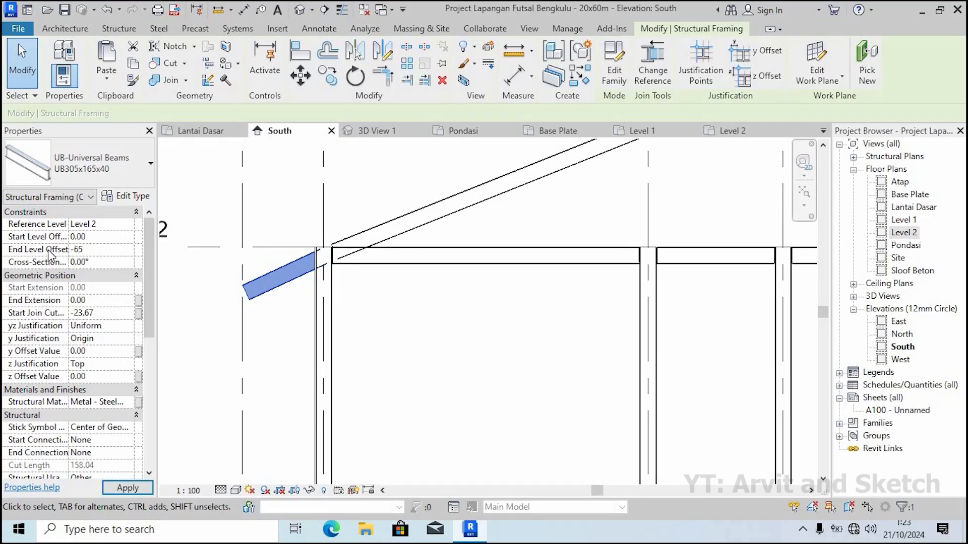
pyautogui.press('Return')
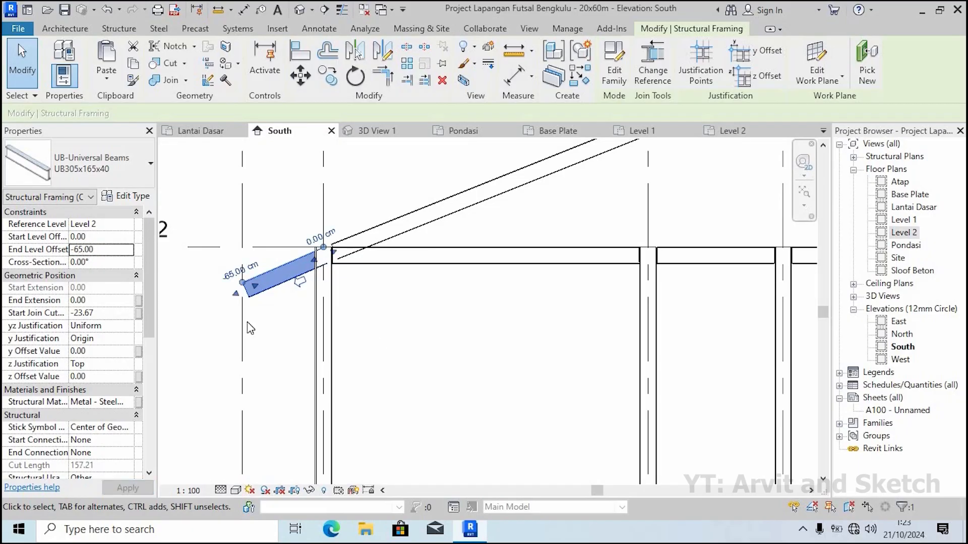
pyautogui.scroll(-1, 248, 334)
pyautogui.click(264, 328)
# Set the End Level Offset of the overhang beam between grids 8 and 9 to -65 and check the frame in 3D View 1
pyautogui.scroll(-3, 265, 326)
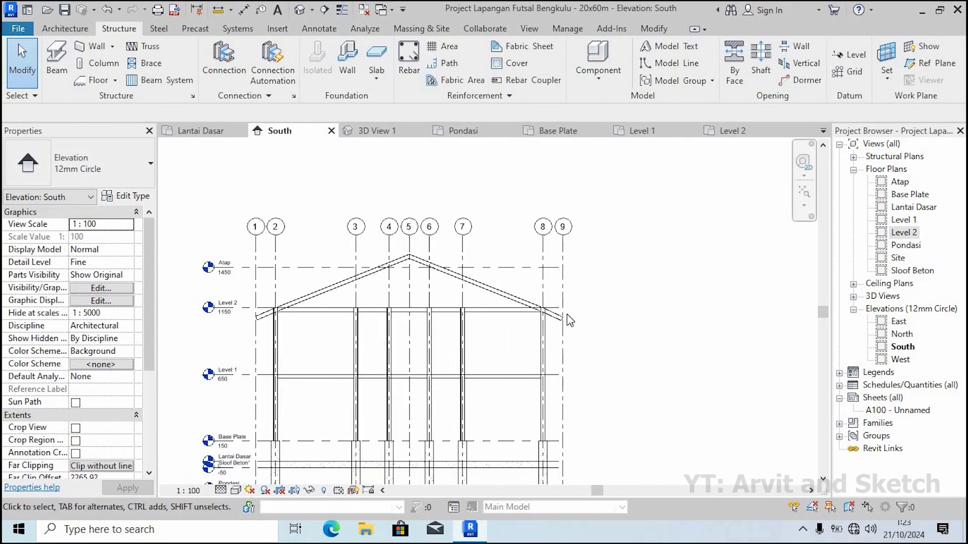
pyautogui.scroll(3, 570, 320)
pyautogui.click(530, 301)
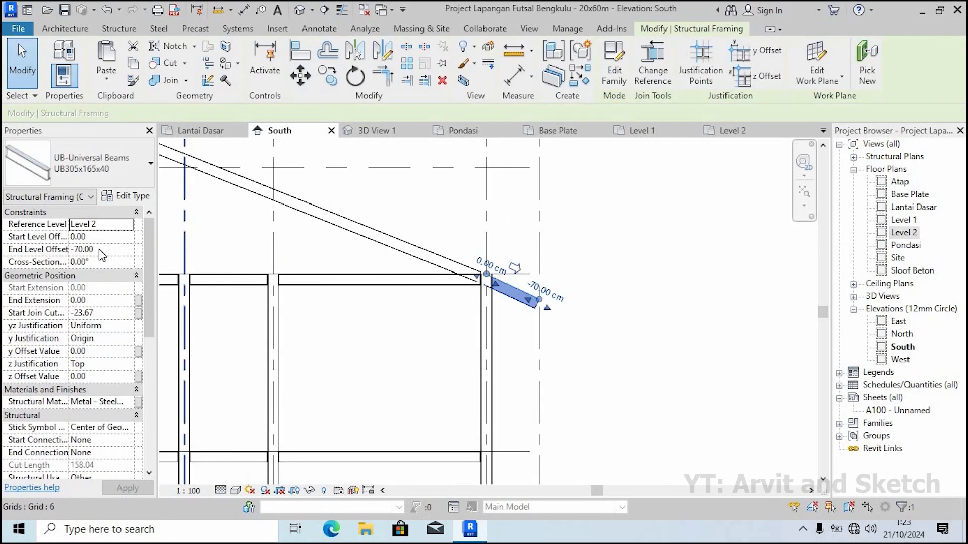
pyautogui.click(102, 249)
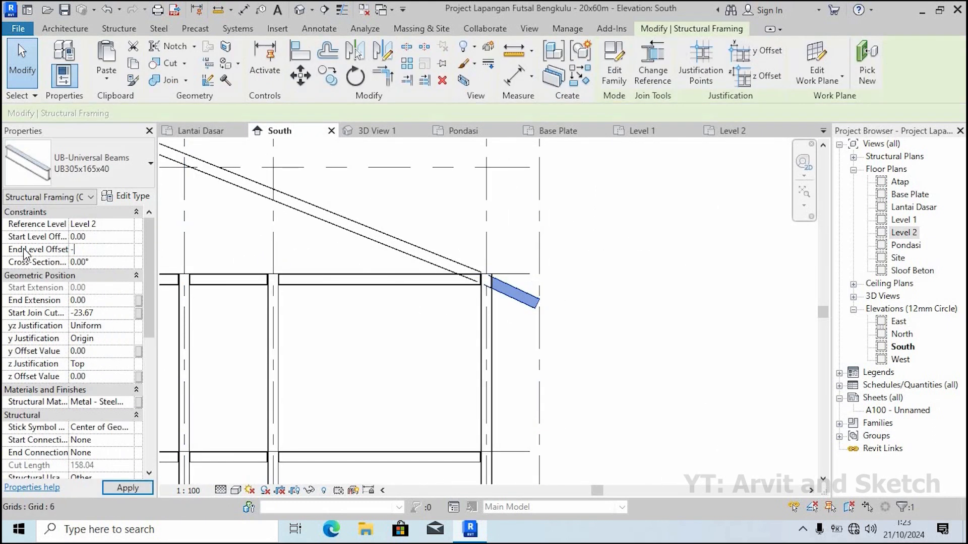
pyautogui.write('-65')
pyautogui.press('Return')
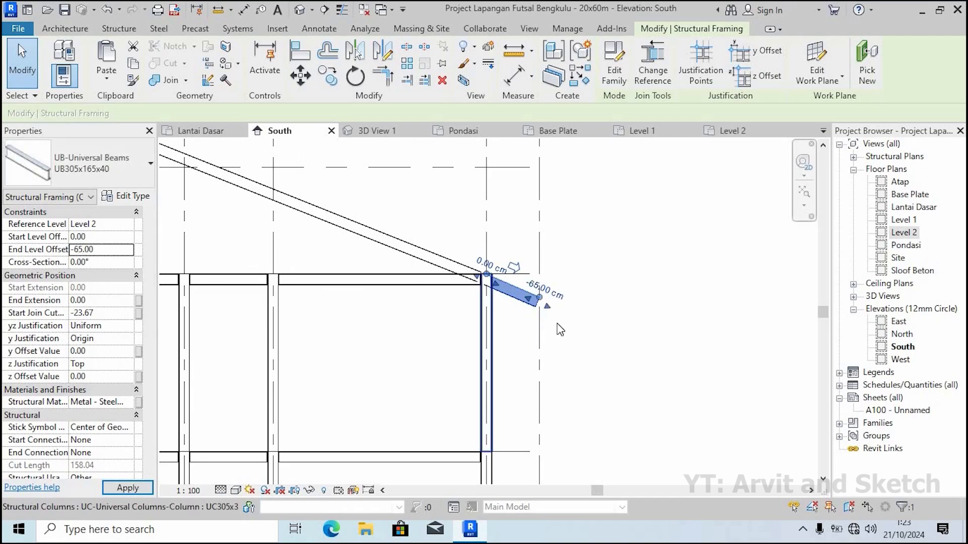
pyautogui.press('Escape')
pyautogui.scroll(-4, 634, 332)
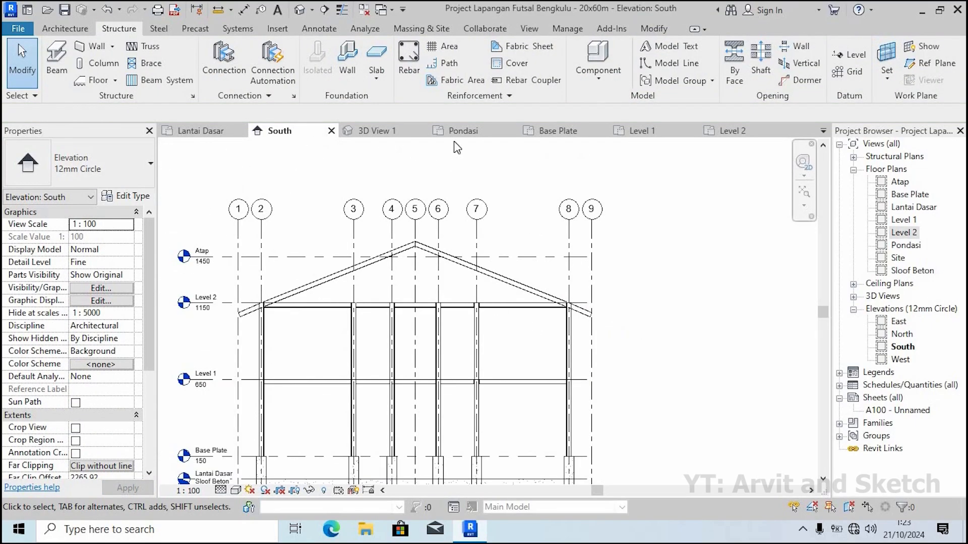
pyautogui.click(375, 131)
pyautogui.scroll(-5, 675, 251)
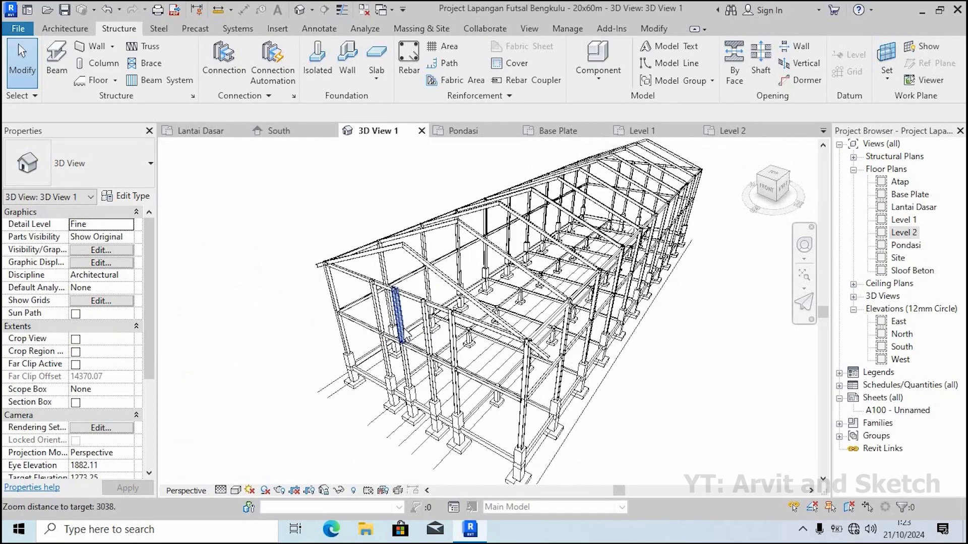
pyautogui.scroll(1, 674, 251)
pyautogui.keyDown('shift'); pyautogui.moveTo(650, 280); pyautogui.dragTo(628, 272, button='middle'); pyautogui.keyUp('shift')
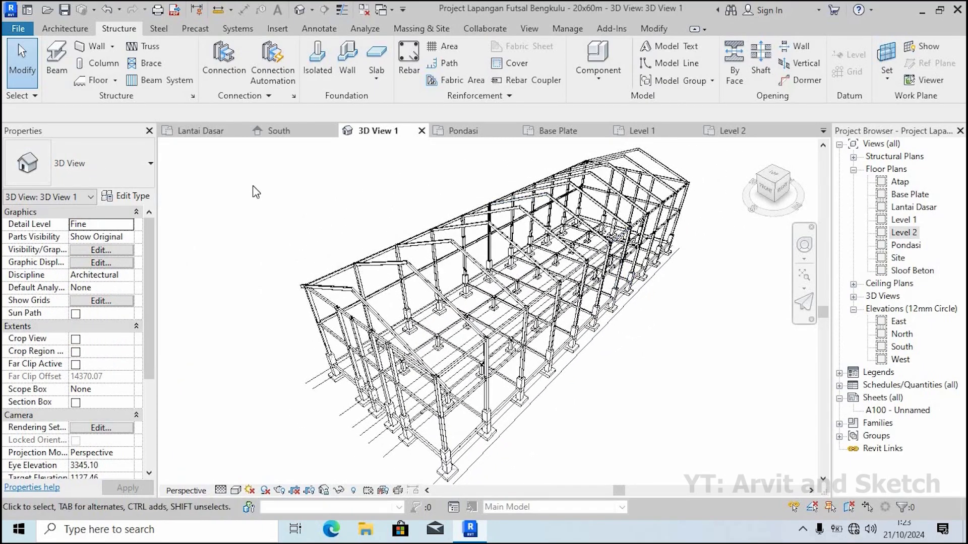
# Copy both grid A overhang beams to grid B on the Level 2 plan with multiple copies enabled, using the grid 2 intersection as base point
pyautogui.click(746, 133)
pyautogui.click(804, 192)
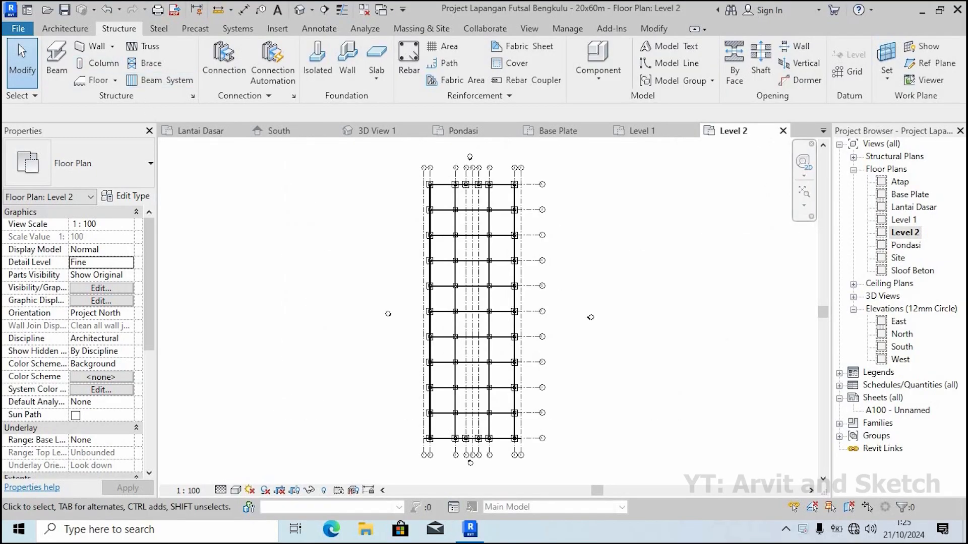
pyautogui.scroll(5, 519, 413)
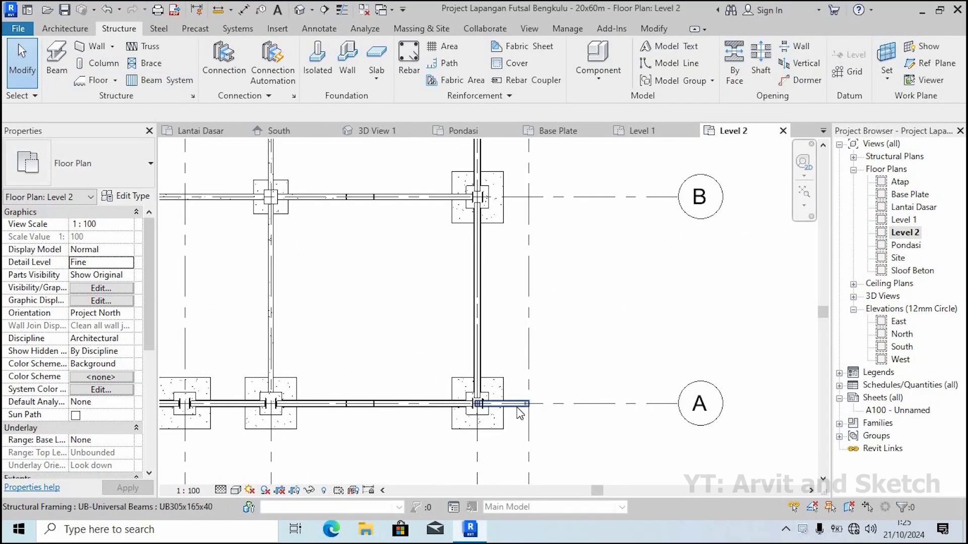
pyautogui.scroll(-2, 652, 389)
pyautogui.scroll(5, 560, 409)
pyautogui.click(570, 378)
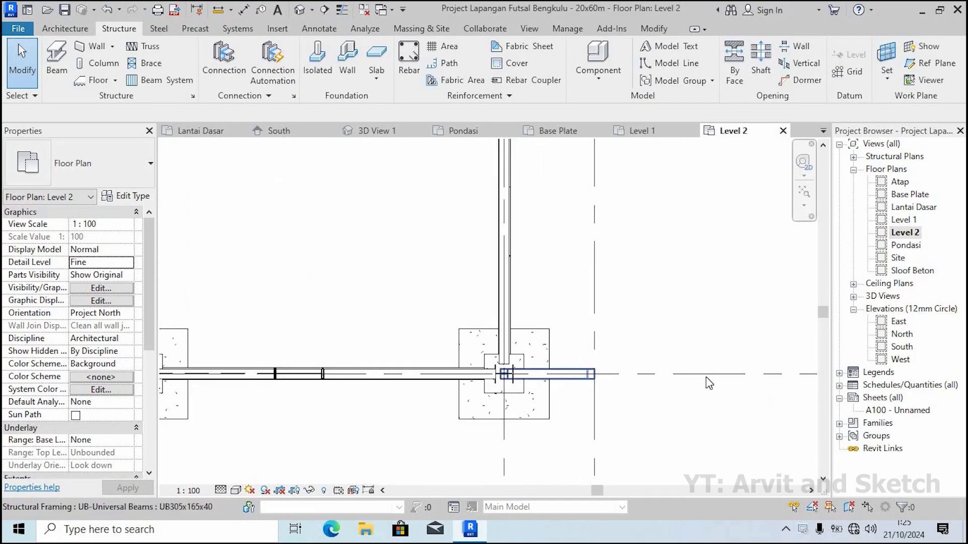
pyautogui.scroll(-3, 698, 376)
pyautogui.scroll(-5, 700, 382)
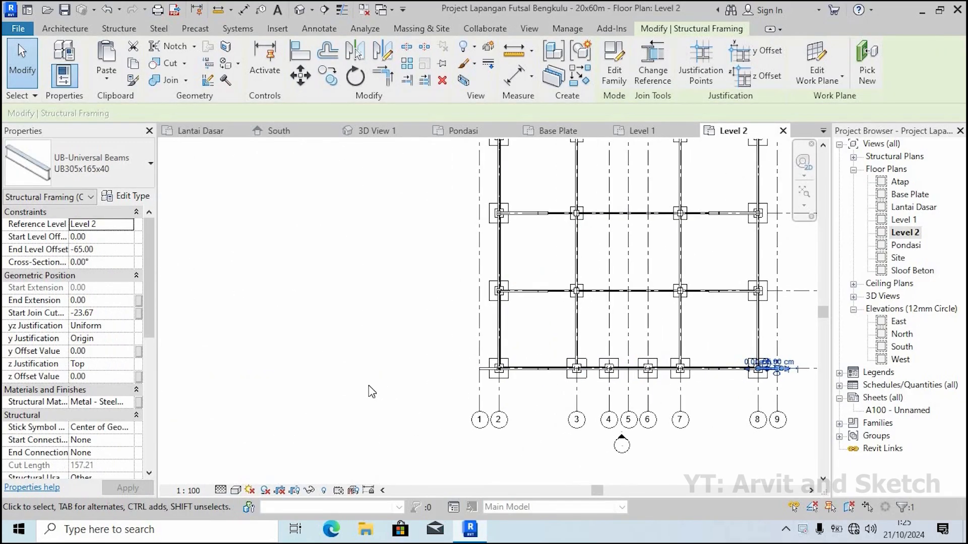
pyautogui.scroll(5, 480, 363)
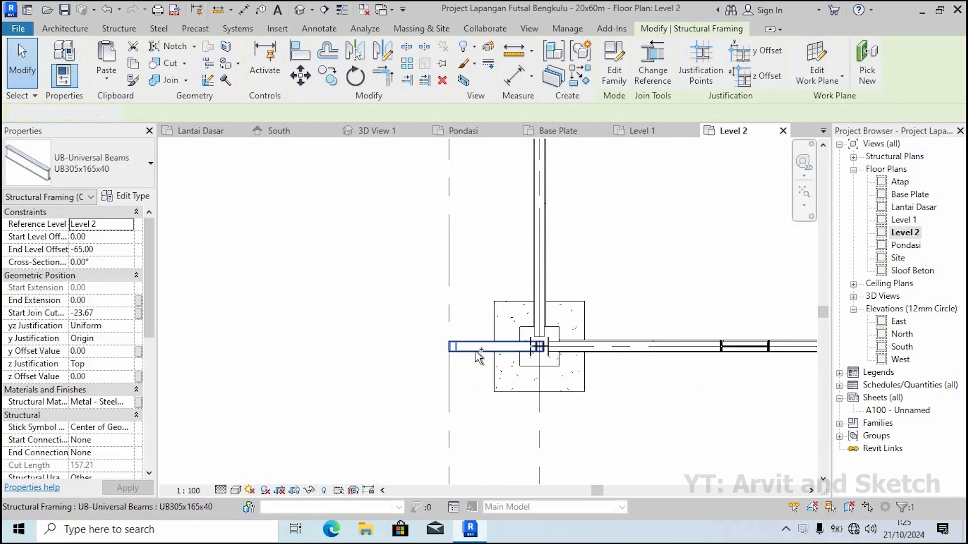
pyautogui.click(476, 349)
pyautogui.rightClick(474, 350)
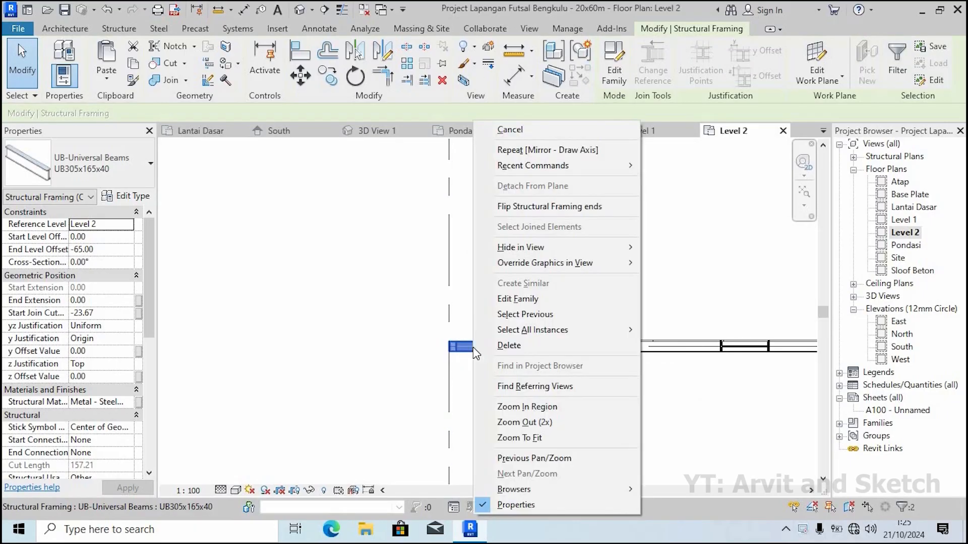
pyautogui.click(334, 75)
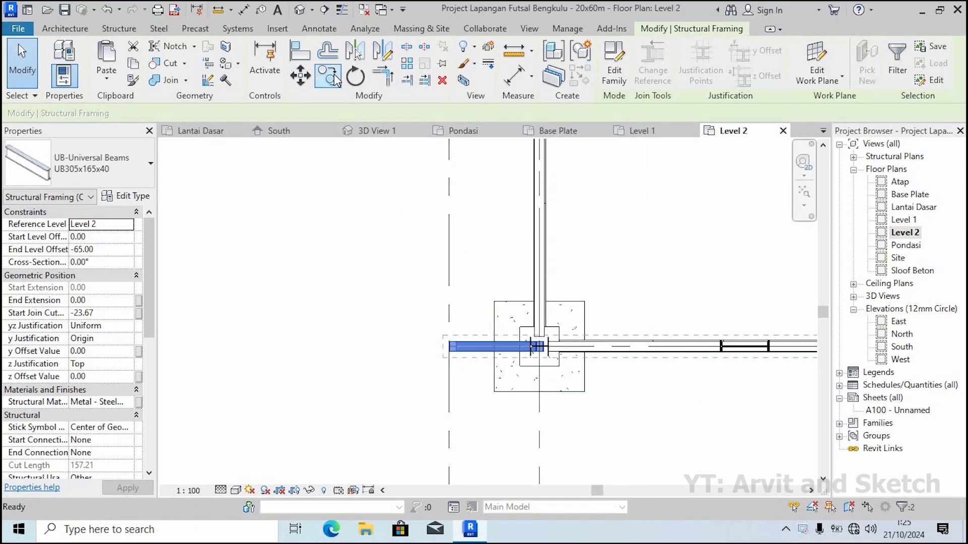
pyautogui.scroll(5, 549, 358)
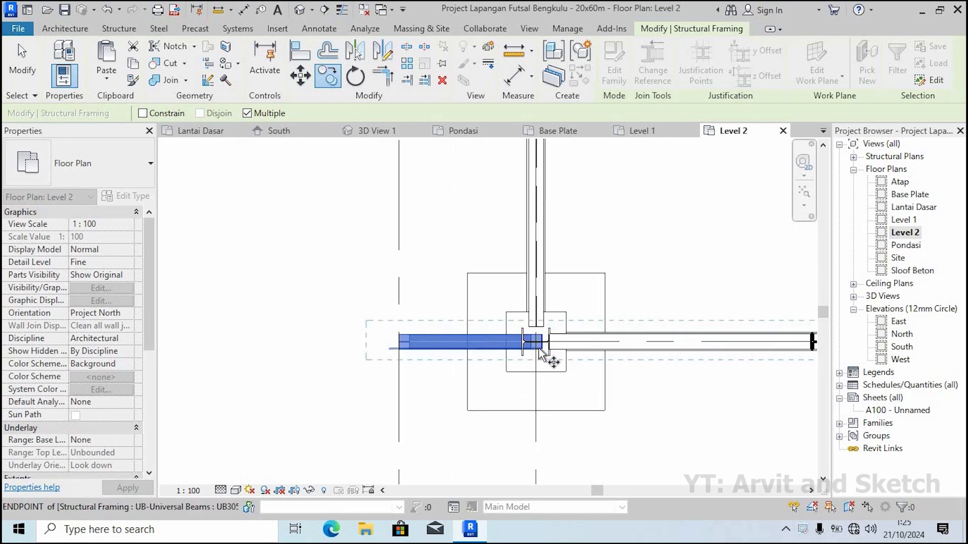
pyautogui.click(529, 330)
pyautogui.scroll(-6, 473, 410)
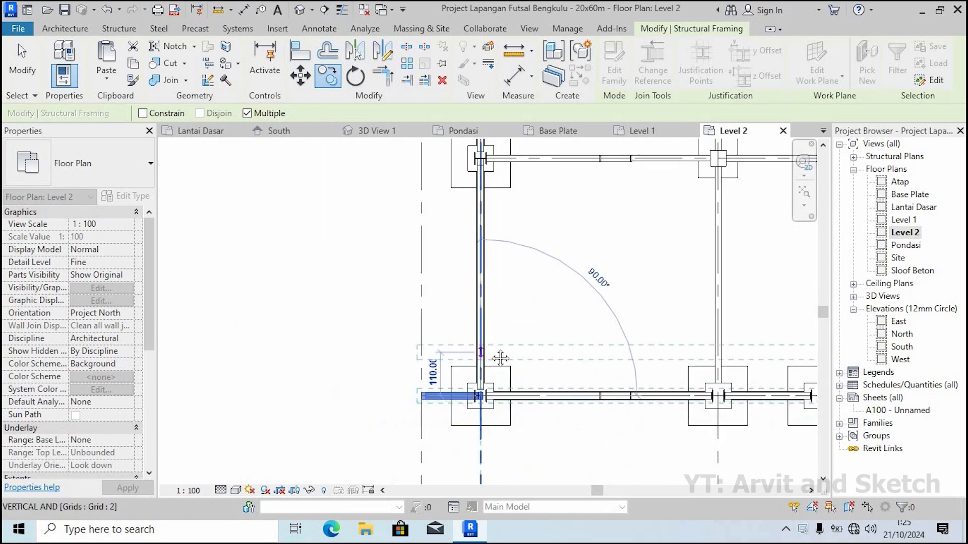
pyautogui.moveTo(490, 153); pyautogui.dragTo(485, 297, button='middle')
pyautogui.scroll(2, 480, 302)
pyautogui.scroll(2, 479, 313)
pyautogui.click(467, 310)
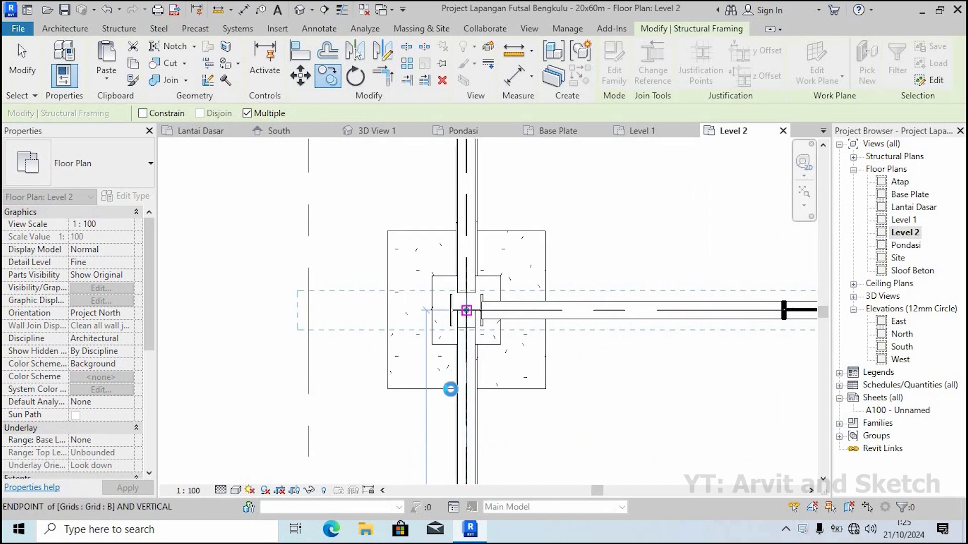
# Place another copy of the two overhang beams at the intersection of grids 2 and C
pyautogui.scroll(-3, 453, 395)
pyautogui.scroll(-3, 468, 399)
pyautogui.moveTo(448, 163); pyautogui.dragTo(443, 287, button='middle')
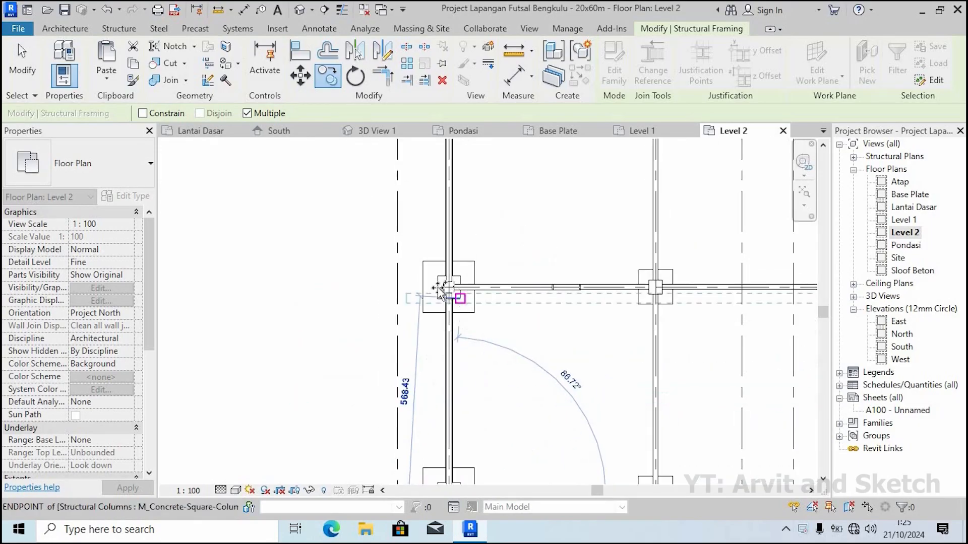
pyautogui.scroll(5, 449, 294)
pyautogui.click(443, 273)
# Place a further copy of the two overhang beams at the grid 2 column on the next row past grid C
pyautogui.scroll(-5, 439, 377)
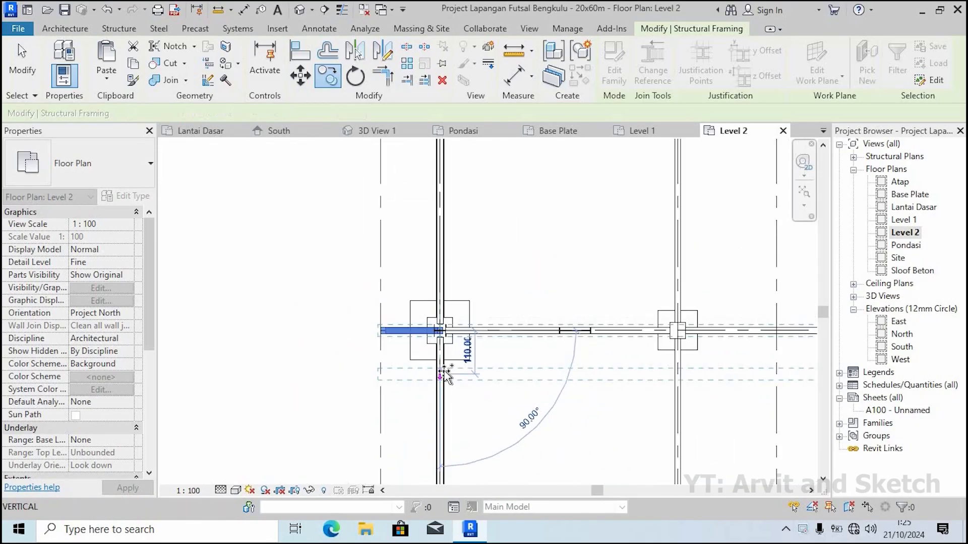
pyautogui.moveTo(458, 312); pyautogui.dragTo(429, 436, button='middle')
pyautogui.scroll(2, 424, 335)
pyautogui.scroll(2, 405, 356)
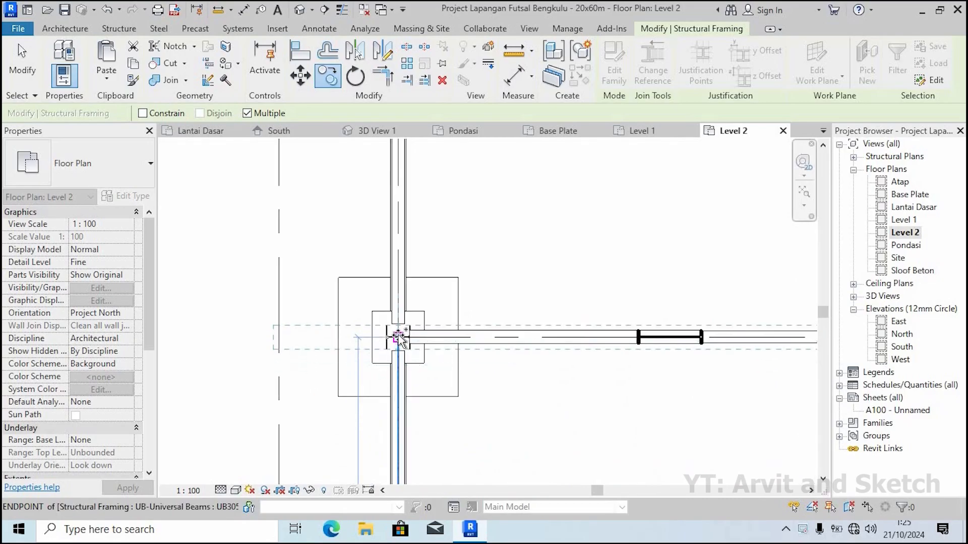
pyautogui.scroll(-2, 451, 362)
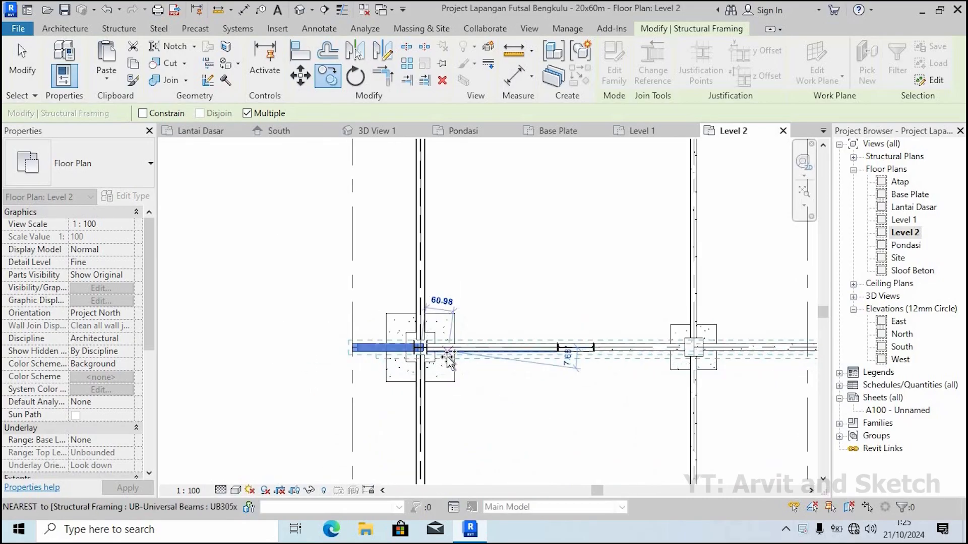
# Place copies of the two overhang beams at the intersections of grid 2 with grids E and F
pyautogui.scroll(-3, 446, 356)
pyautogui.moveTo(460, 300); pyautogui.dragTo(450, 402, button='middle')
pyautogui.scroll(4, 429, 353)
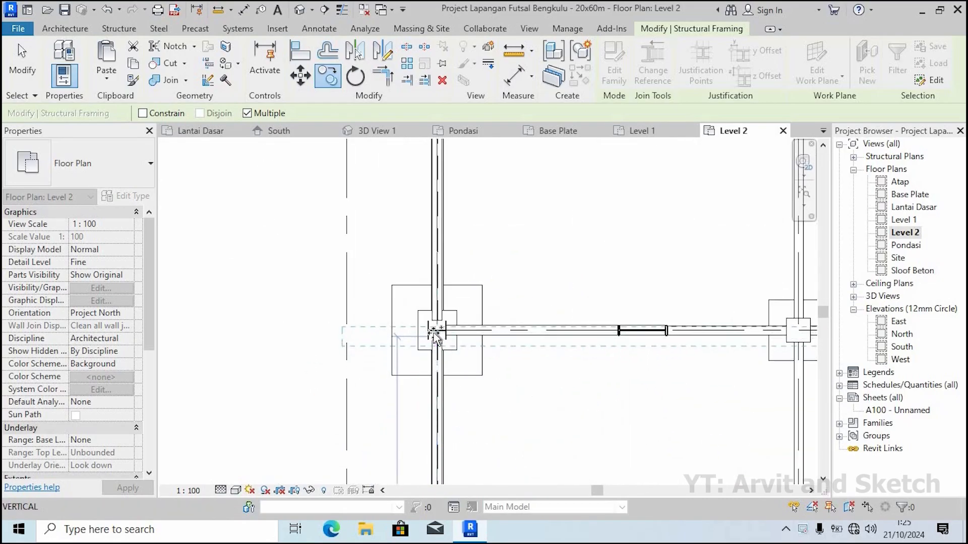
pyautogui.scroll(-5, 438, 336)
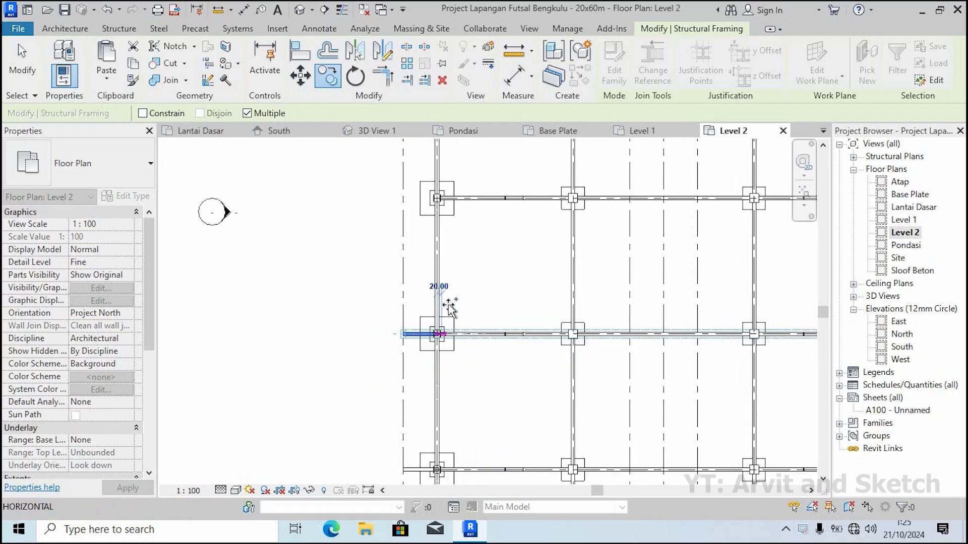
pyautogui.scroll(4, 436, 261)
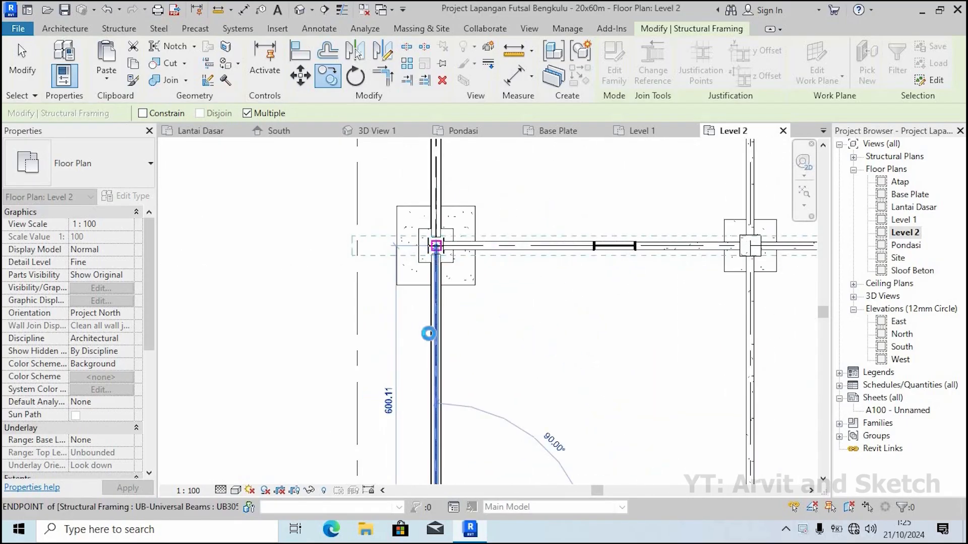
# Place copies of the two overhang beams at the intersections of grid 2 with grids G and H
pyautogui.scroll(-5, 437, 359)
pyautogui.scroll(4, 423, 292)
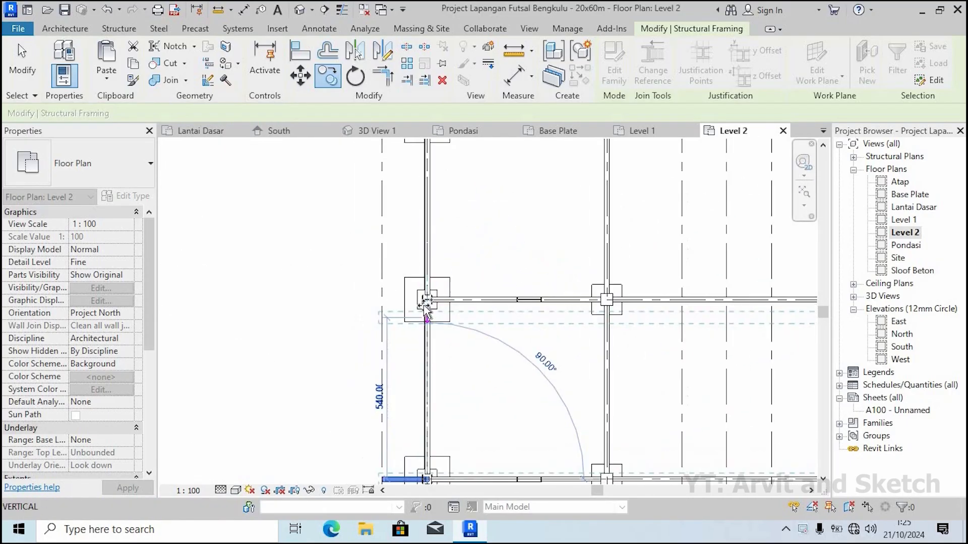
pyautogui.scroll(-5, 439, 362)
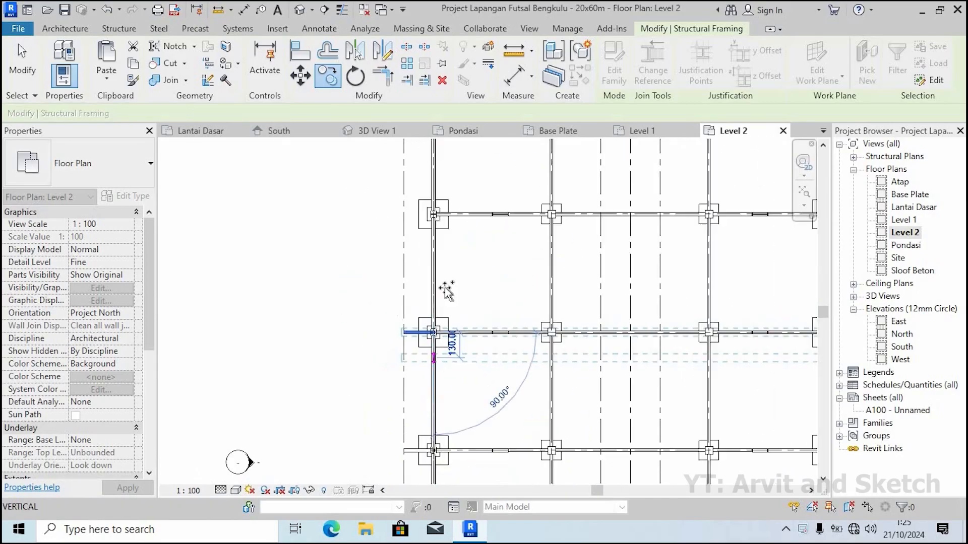
pyautogui.scroll(4, 434, 324)
pyautogui.scroll(2, 435, 336)
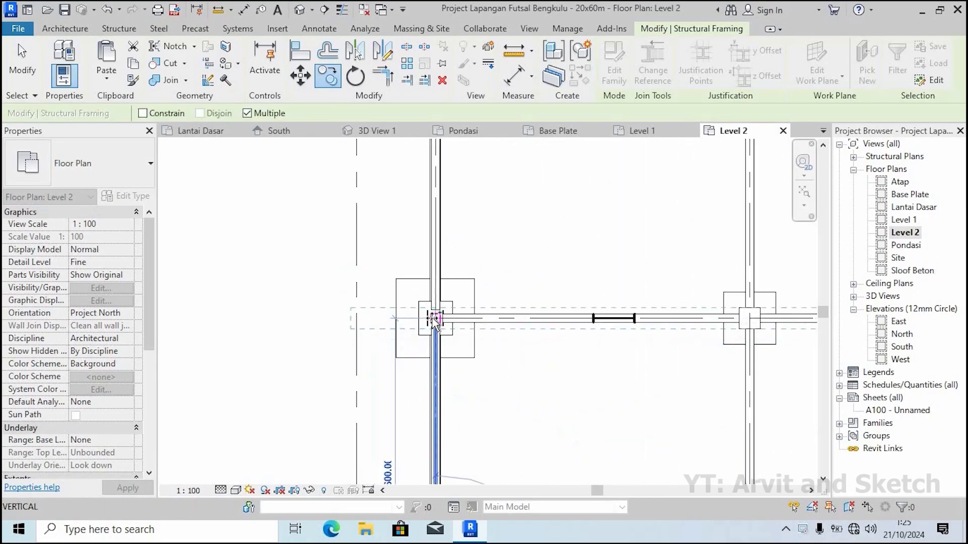
# Place copies of the two overhang beams at the intersections of grid 2 with grids I and J
pyautogui.scroll(-5, 449, 359)
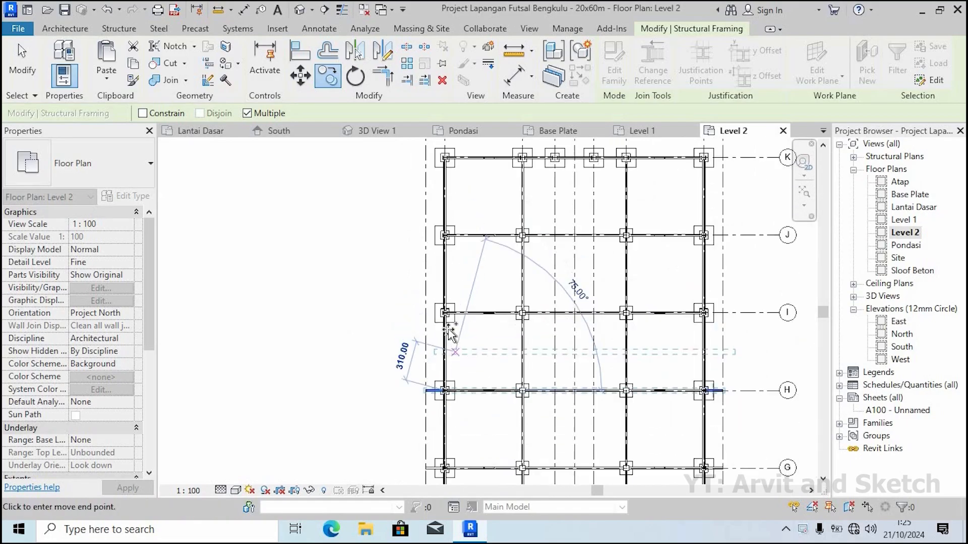
pyautogui.scroll(4, 444, 322)
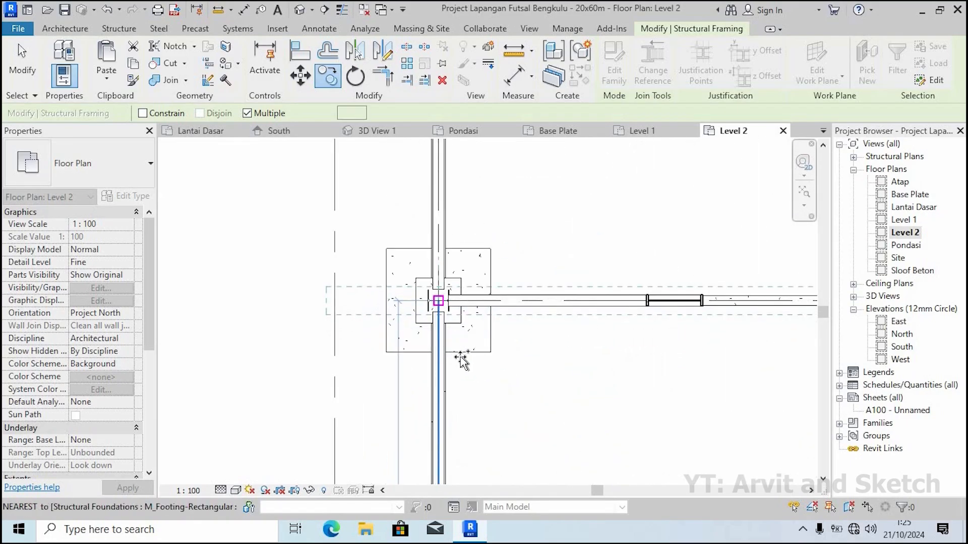
pyautogui.scroll(-5, 453, 324)
pyautogui.scroll(4, 454, 282)
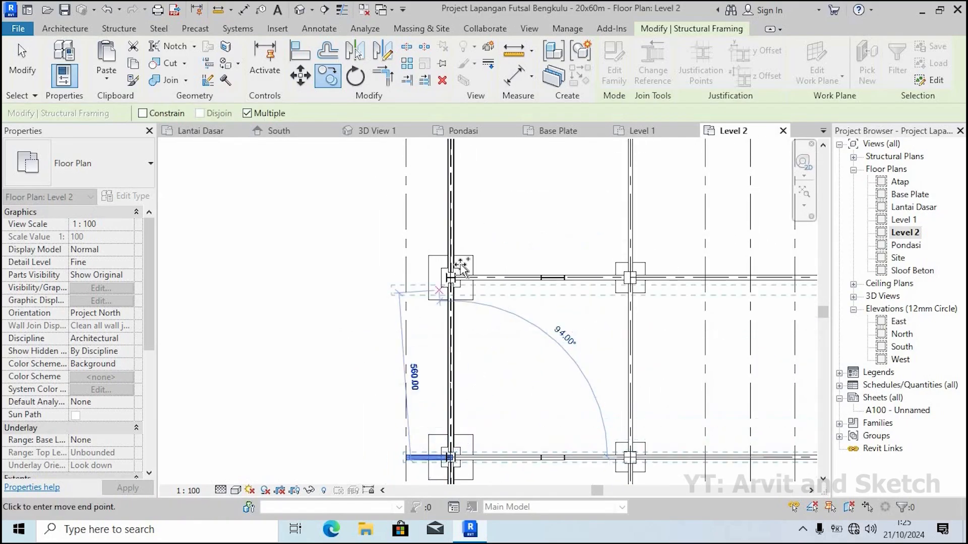
pyautogui.scroll(1, 456, 275)
# Place the last copy of the two overhang beams at the intersection of grids 2 and K and end the copy command
pyautogui.scroll(-4, 450, 353)
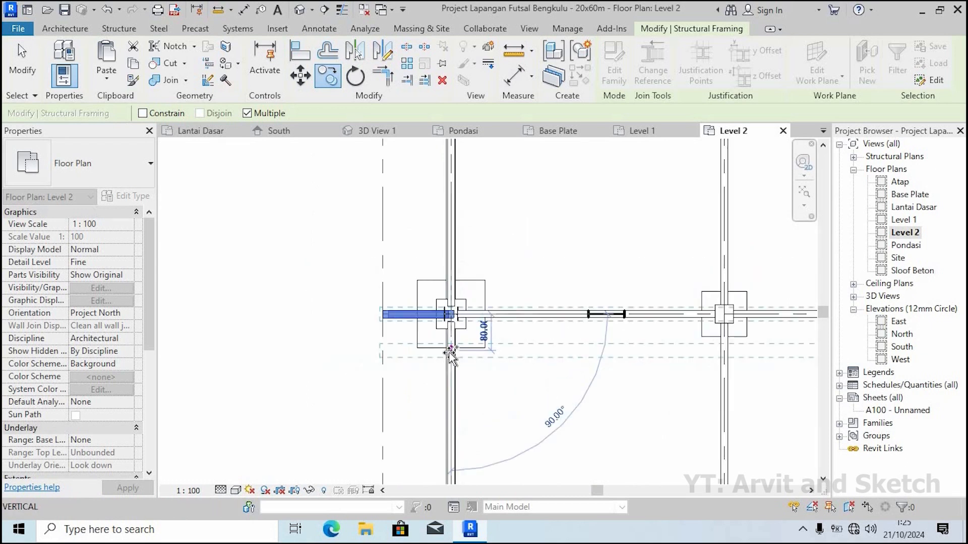
pyautogui.scroll(3, 433, 295)
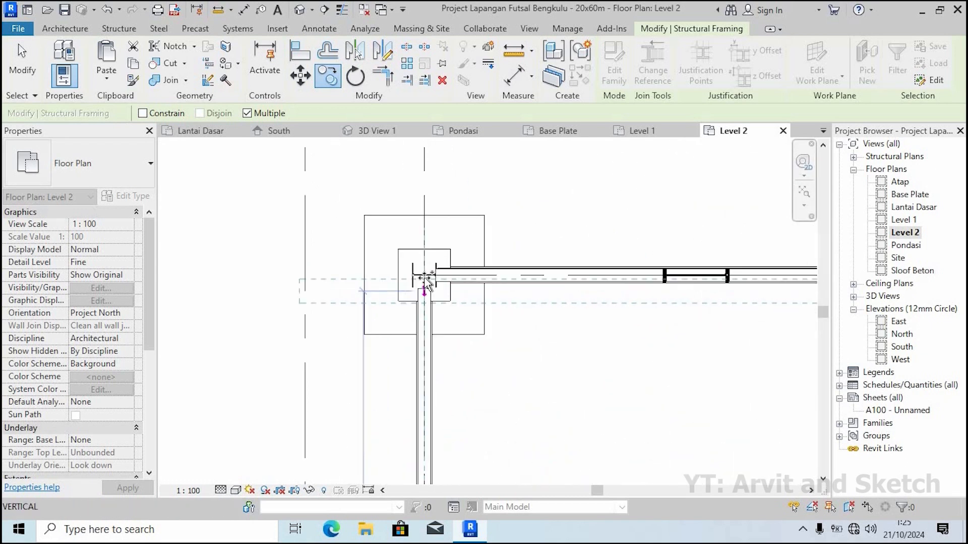
pyautogui.click(428, 293)
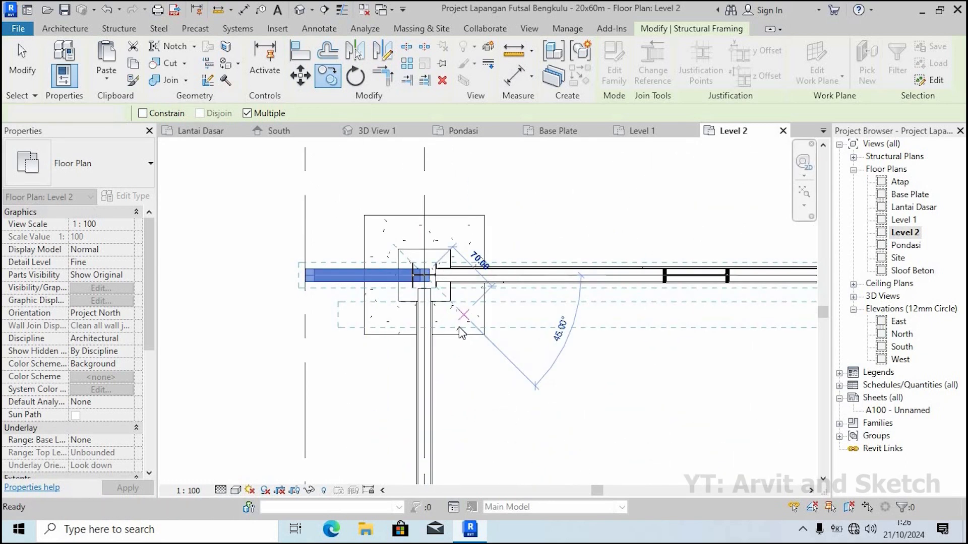
pyautogui.scroll(-4, 461, 333)
pyautogui.press('Escape')
pyautogui.press('Escape')
pyautogui.scroll(-3, 358, 227)
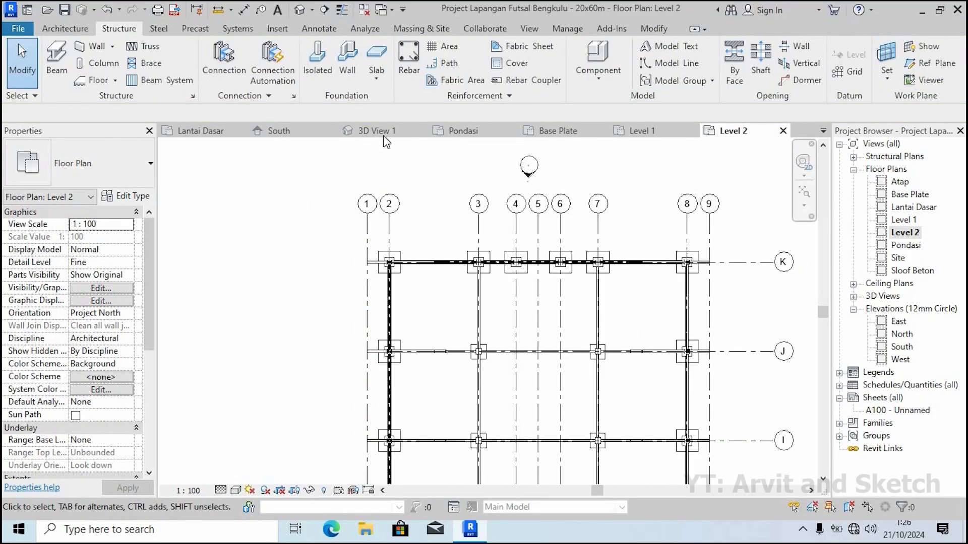
# Examine the copied overhang beams along both eaves of the hall frame in 3D View 1
pyautogui.click(382, 132)
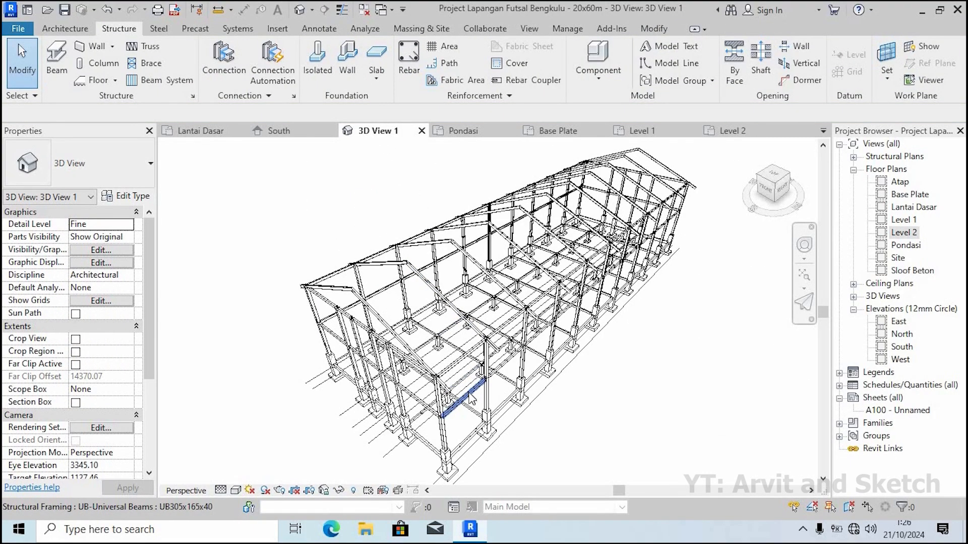
pyautogui.keyDown('shift'); pyautogui.moveTo(501, 379); pyautogui.dragTo(630, 350, button='middle'); pyautogui.keyUp('shift')
pyautogui.scroll(-3, 630, 349)
pyautogui.keyDown('shift'); pyautogui.moveTo(520, 405); pyautogui.dragTo(507, 385, button='middle'); pyautogui.keyUp('shift')
pyautogui.scroll(3, 464, 443)
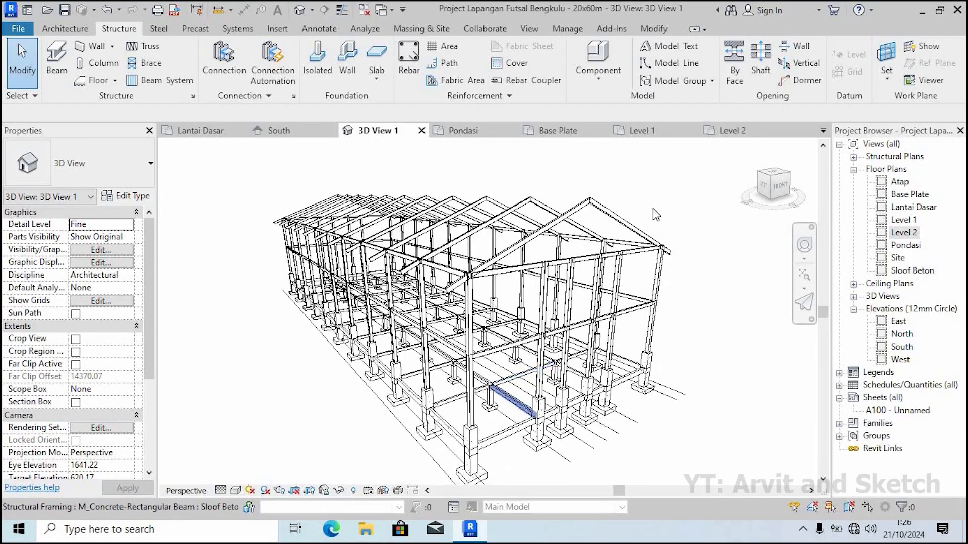
pyautogui.click(746, 134)
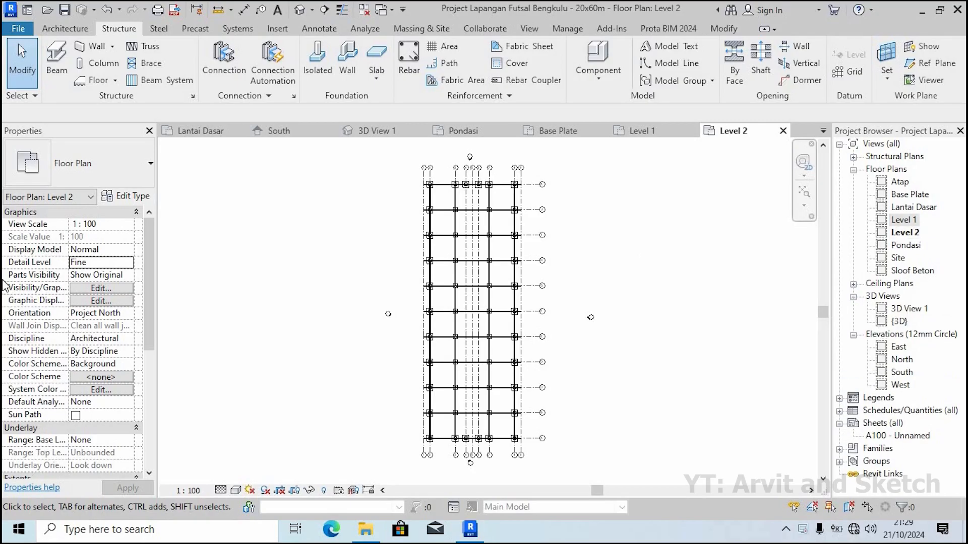
pyautogui.click(380, 134)
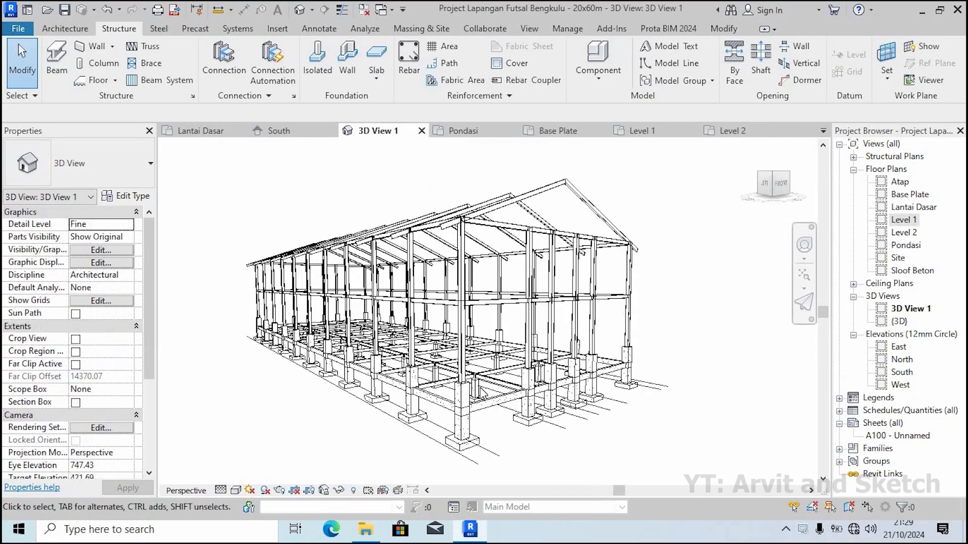
pyautogui.scroll(-5, 512, 392)
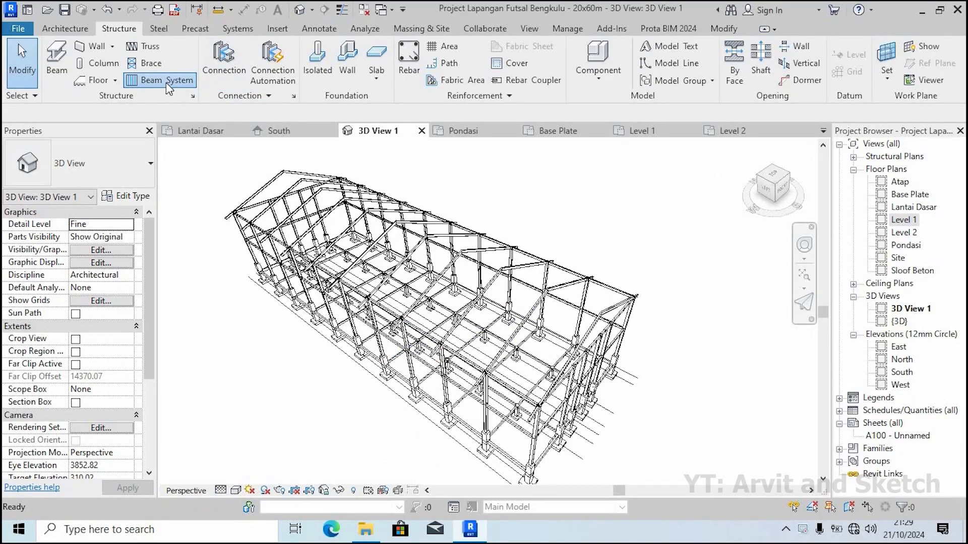
# Start a beam system in 3D View 1 using the Standard structural beam system type
pyautogui.click(165, 82)
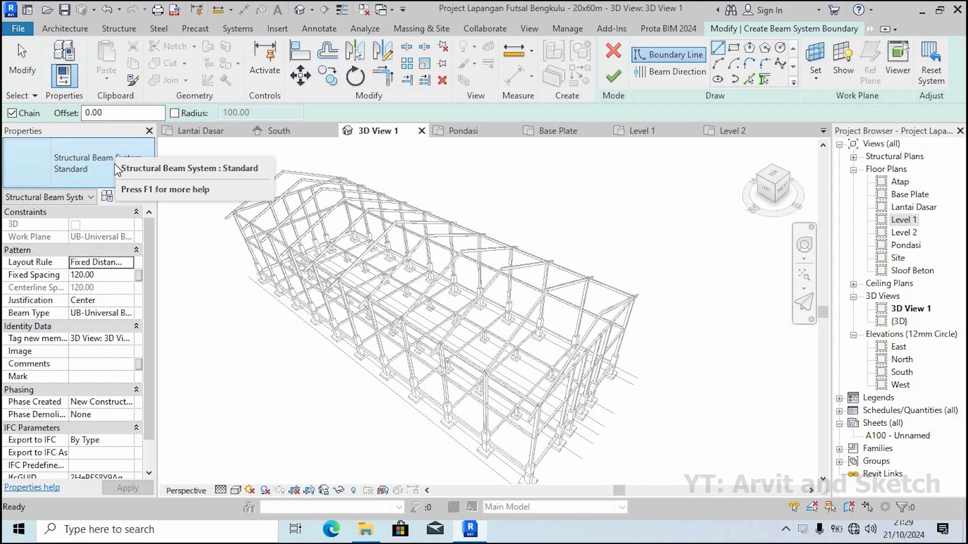
pyautogui.click(116, 168)
pyautogui.click(116, 169)
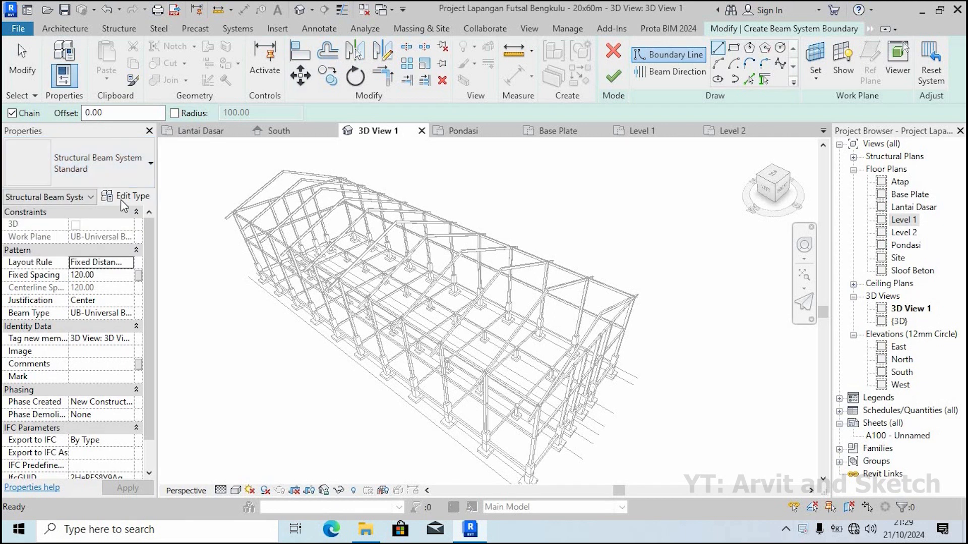
pyautogui.click(86, 179)
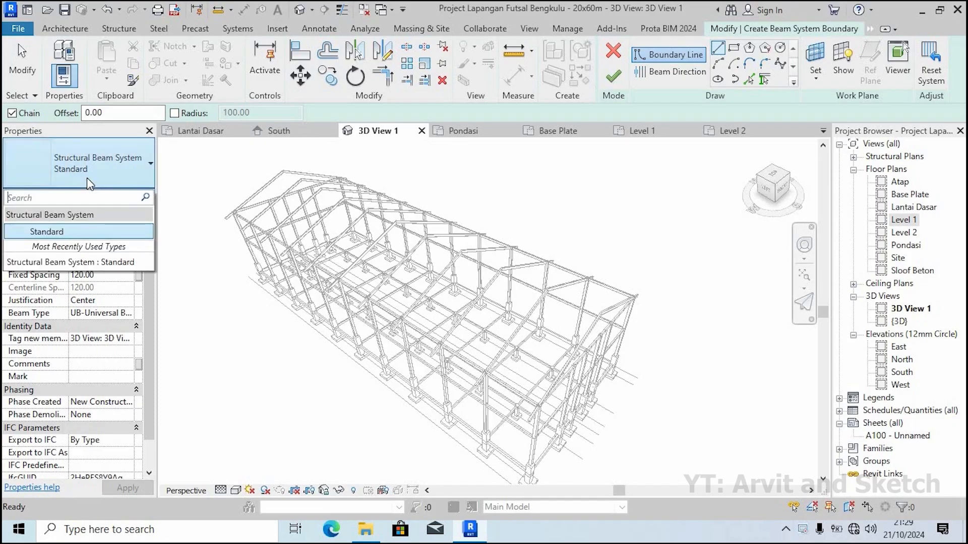
pyautogui.click(86, 178)
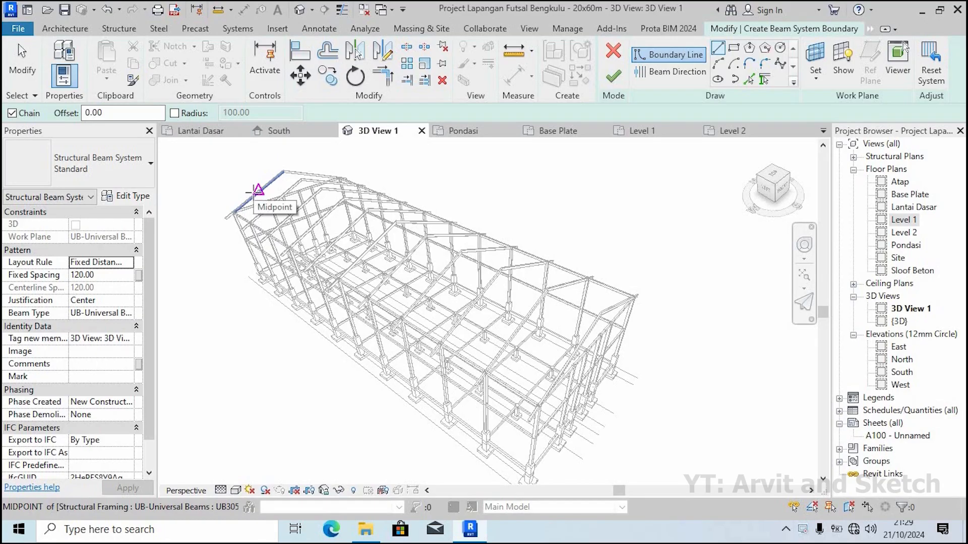
# Set the beam system's Beam Type to M_C-Channel : C200X17.1
pyautogui.scroll(2, 598, 322)
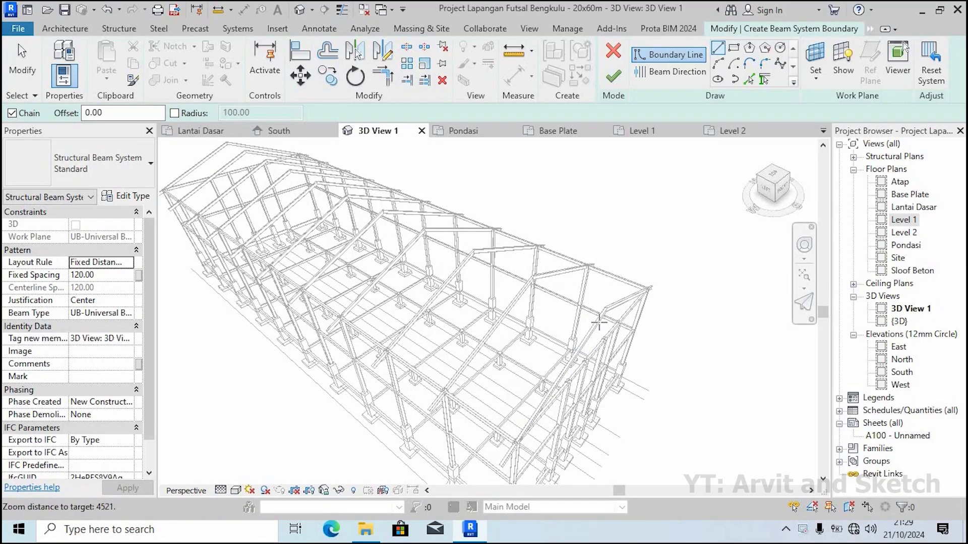
pyautogui.click(117, 313)
pyautogui.click(127, 314)
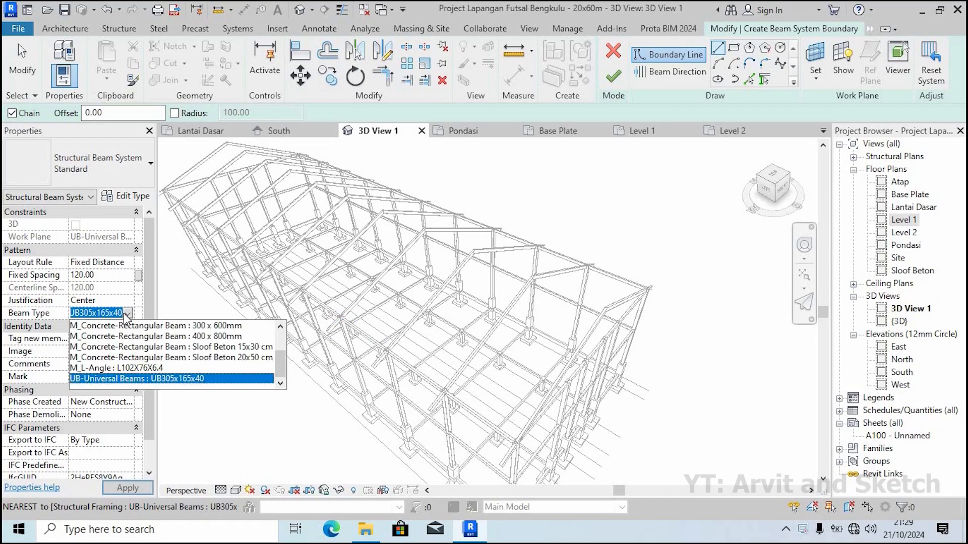
pyautogui.scroll(1, 182, 370)
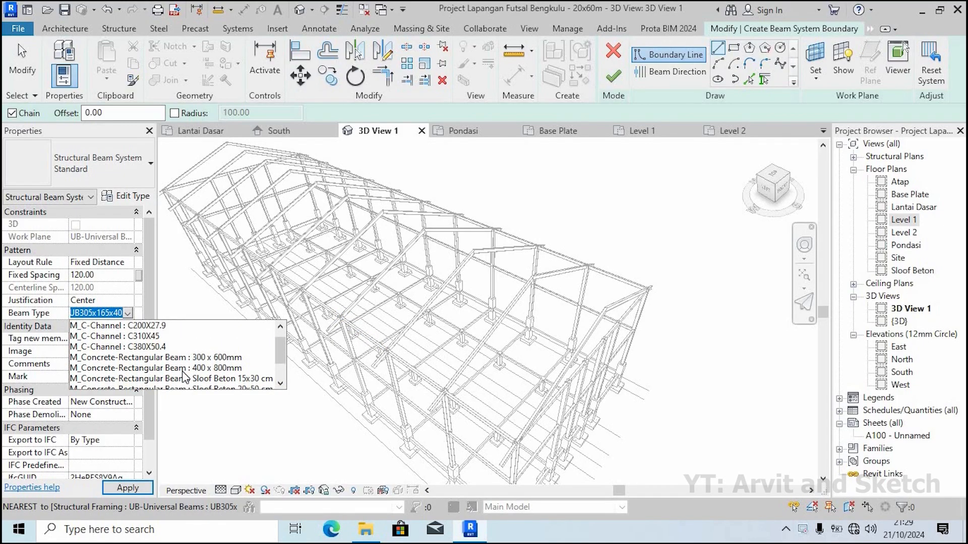
pyautogui.scroll(1, 148, 338)
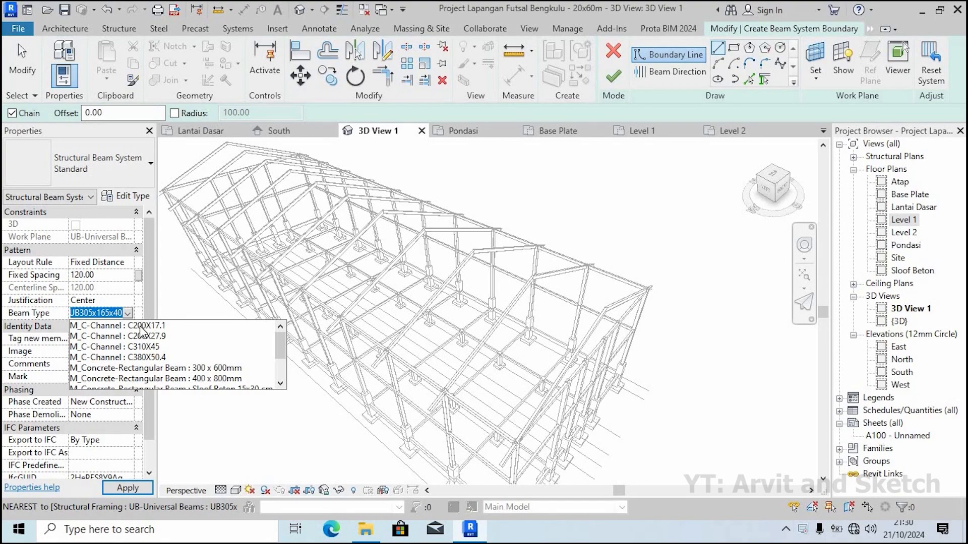
pyautogui.click(140, 327)
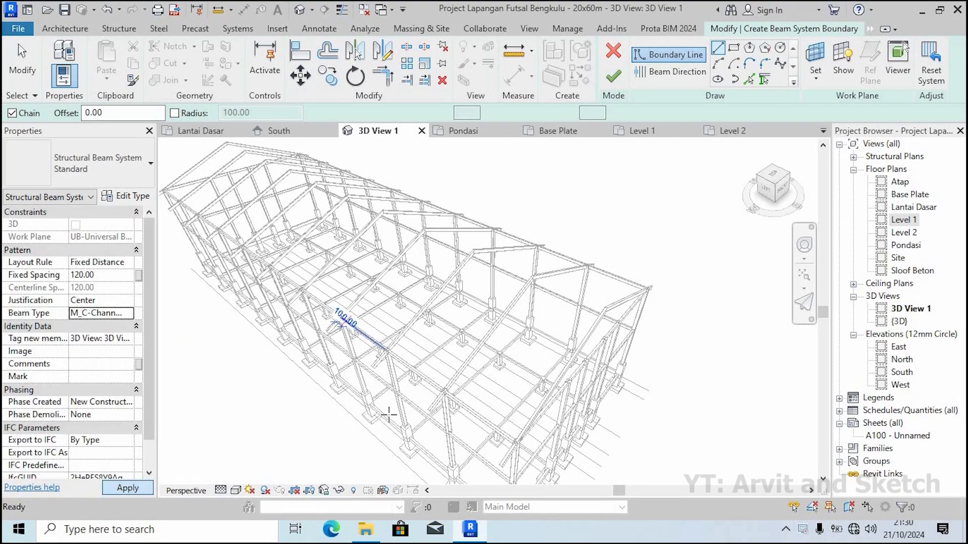
# Draw a beam system boundary line along the roof ridge from the near gable rafter's peak to the far gable's peak
pyautogui.scroll(3, 604, 298)
pyautogui.scroll(3, 604, 297)
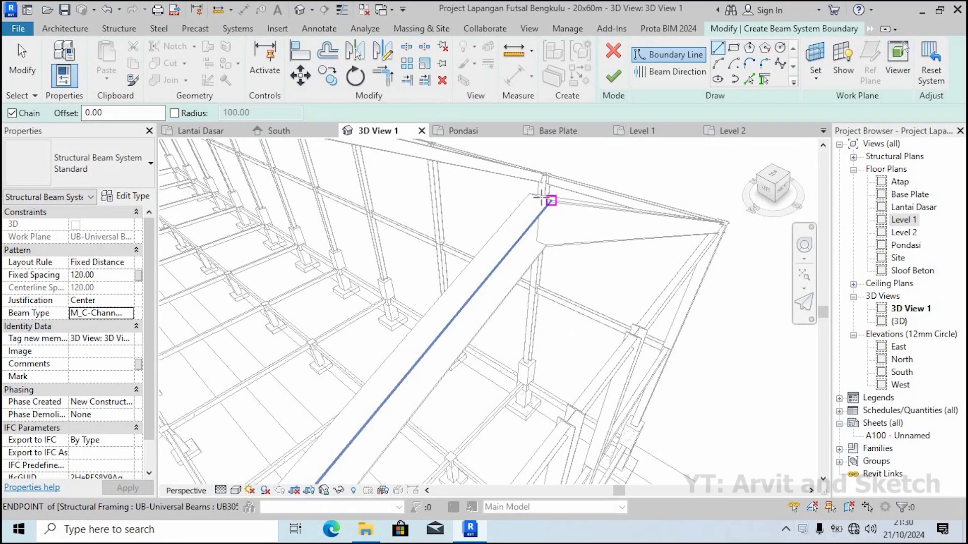
pyautogui.moveTo(578, 247); pyautogui.dragTo(556, 235, button='middle')
pyautogui.click(615, 289)
pyautogui.scroll(-6, 614, 290)
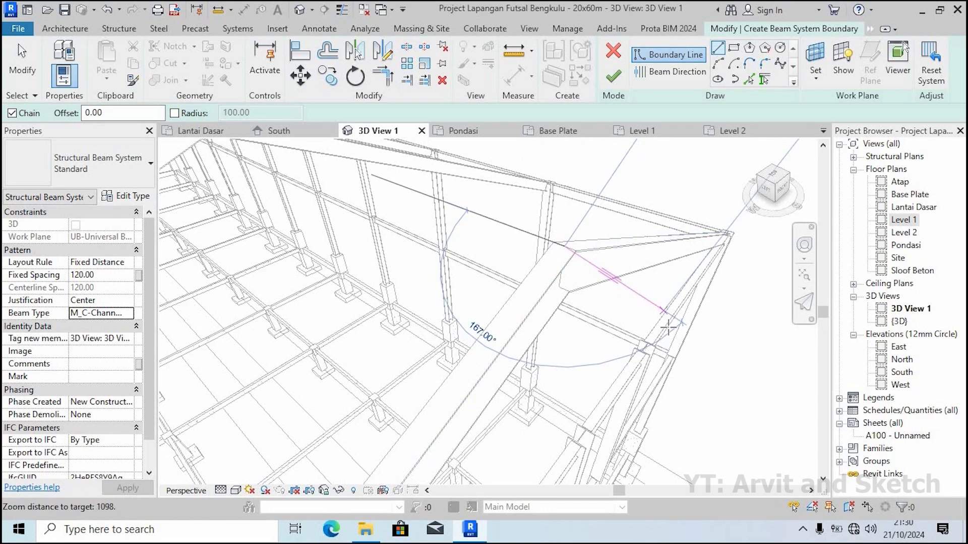
pyautogui.scroll(5, 388, 236)
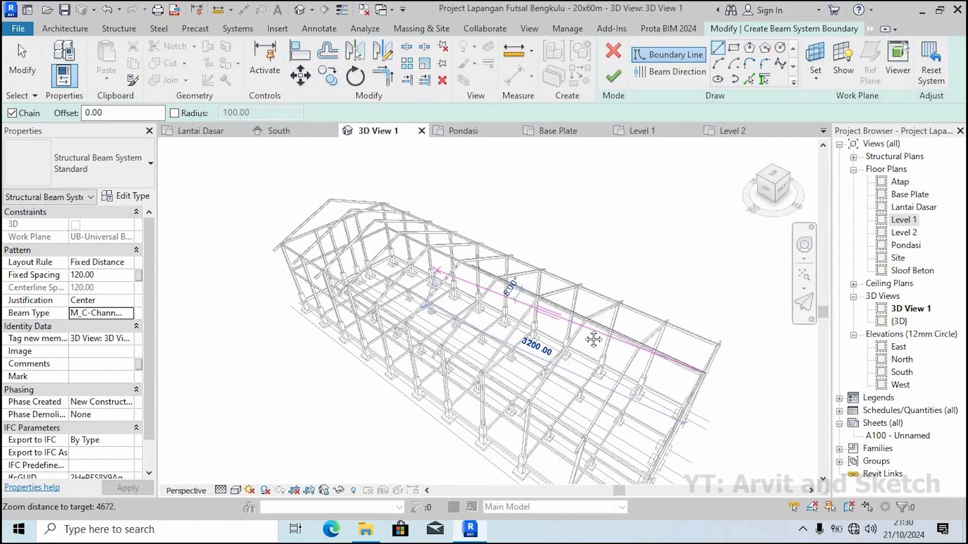
pyautogui.scroll(4, 363, 220)
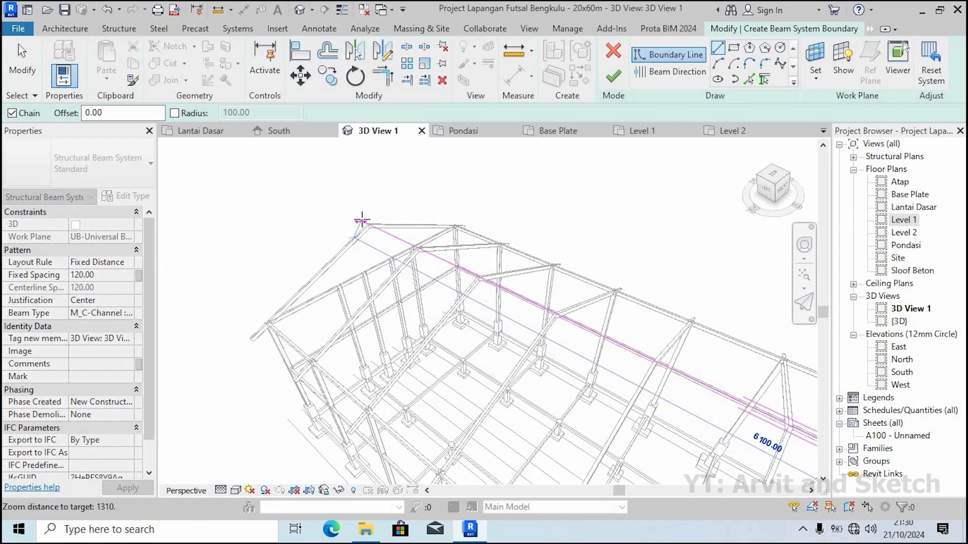
pyautogui.scroll(4, 362, 221)
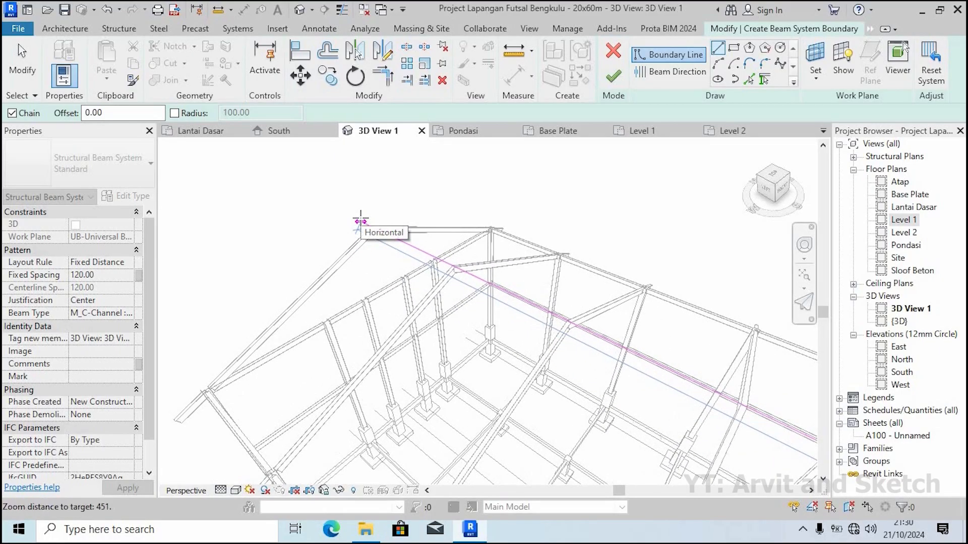
pyautogui.scroll(5, 373, 223)
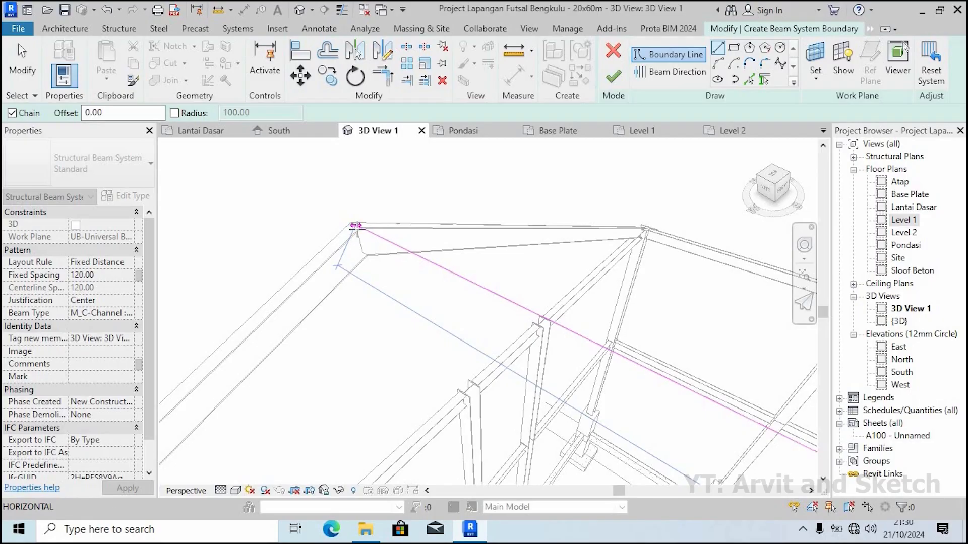
pyautogui.scroll(2, 378, 253)
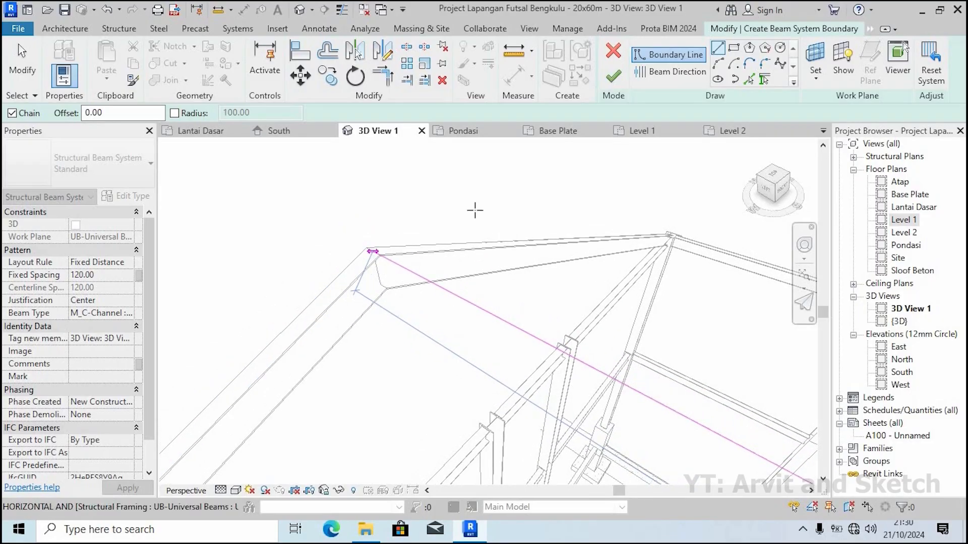
pyautogui.scroll(-6, 438, 204)
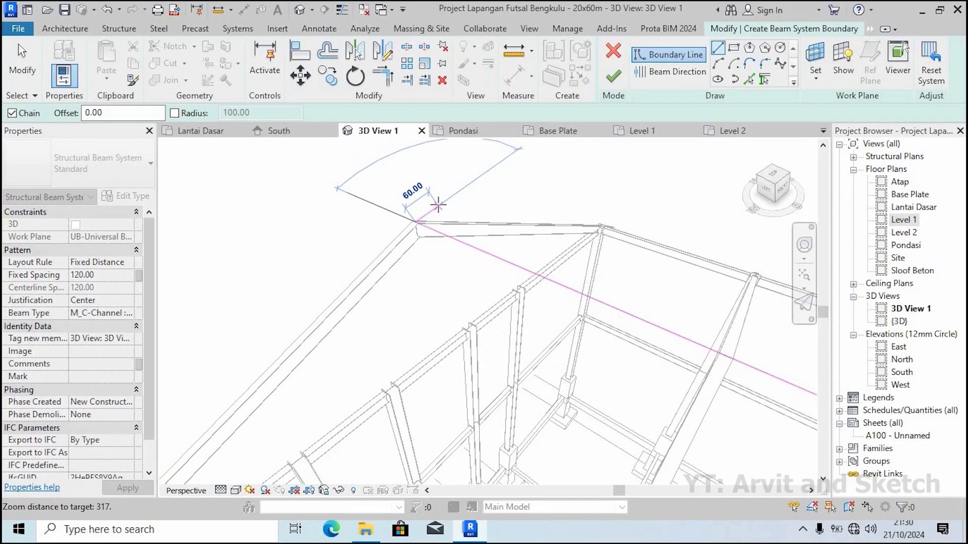
# Draw the next beam system boundary line down the far gable rafter, from the ridge to the end of its overhang beam
pyautogui.scroll(-4, 437, 204)
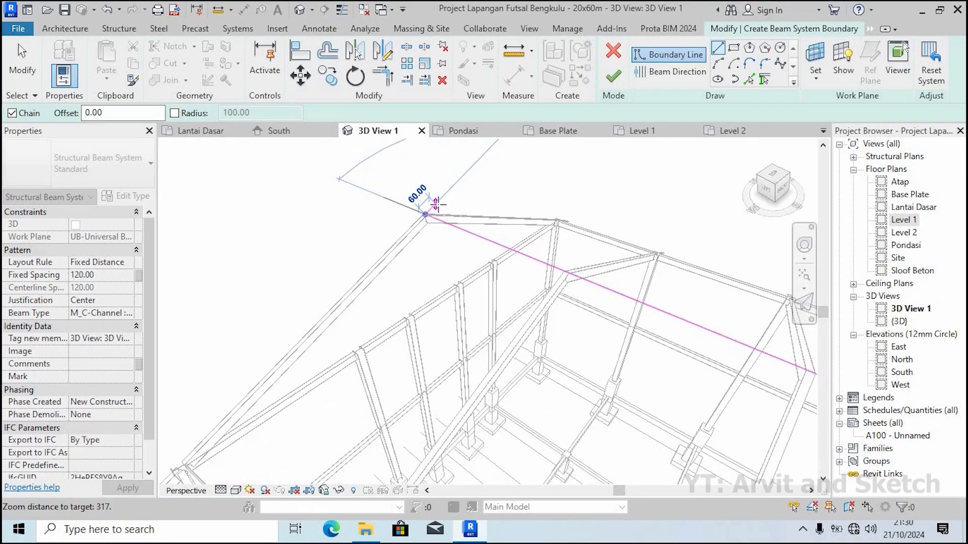
pyautogui.scroll(-2, 438, 204)
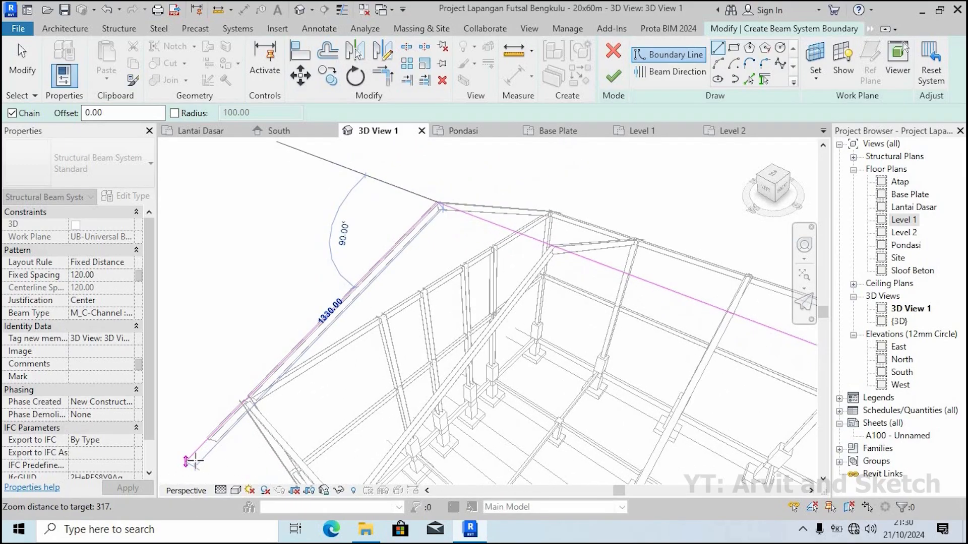
pyautogui.scroll(4, 201, 443)
pyautogui.moveTo(328, 391); pyautogui.dragTo(459, 169, button='middle')
pyautogui.scroll(4, 240, 383)
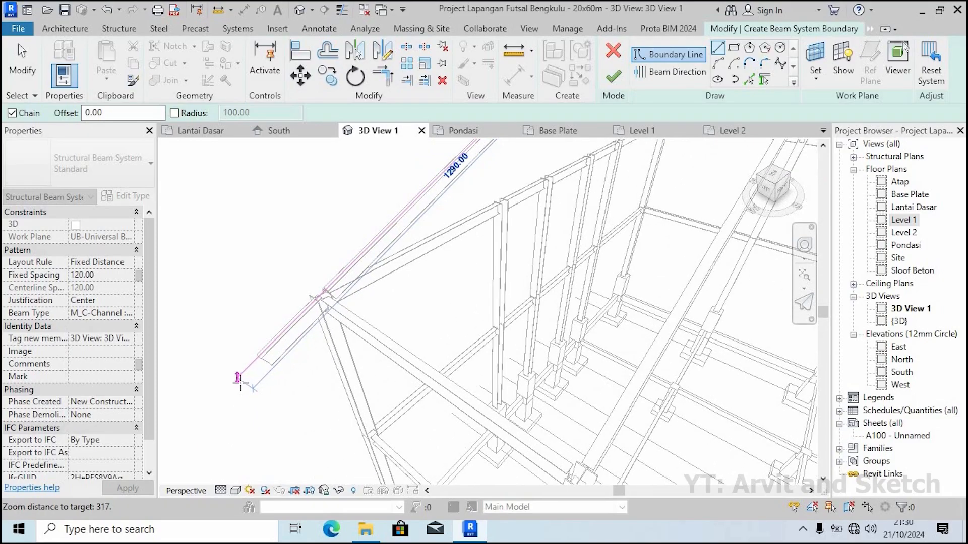
pyautogui.scroll(2, 269, 332)
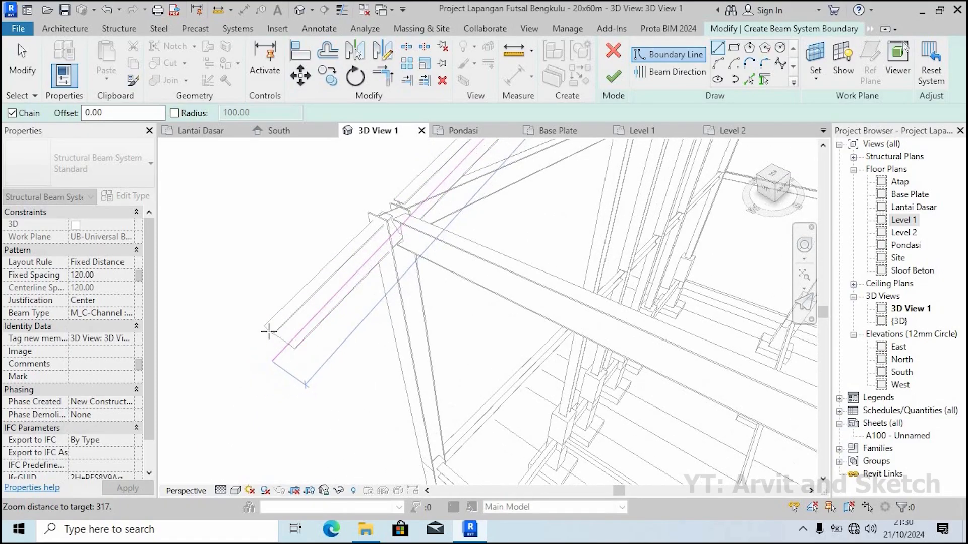
pyautogui.scroll(-1, 230, 277)
pyautogui.scroll(-4, 289, 277)
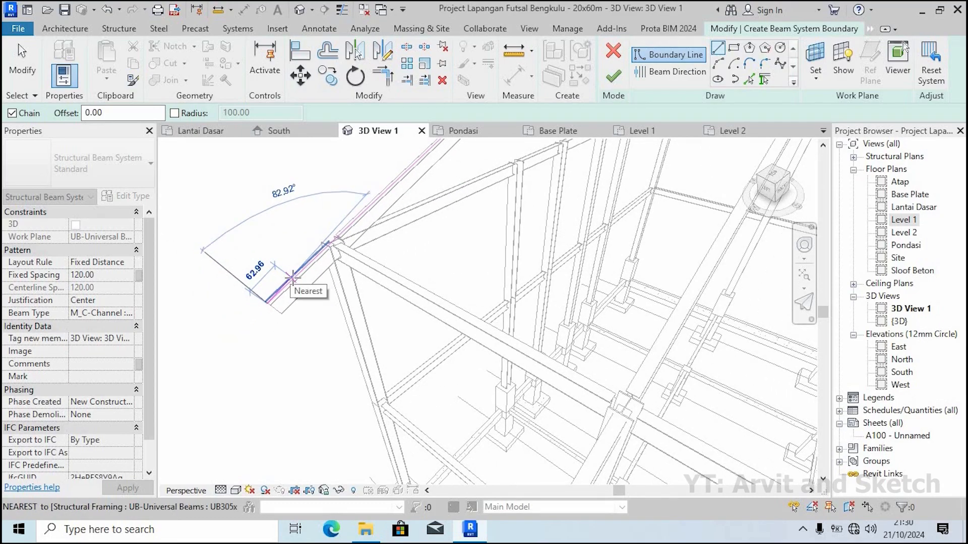
pyautogui.scroll(-5, 291, 277)
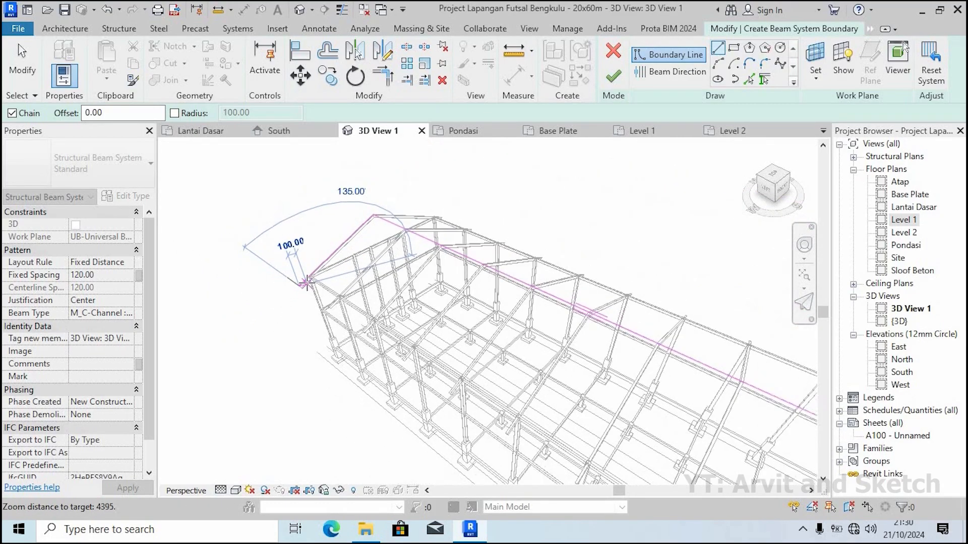
# Continue the boundary along the eave from the far gable's overhang end to the near gable's overhang end
pyautogui.scroll(-4, 307, 283)
pyautogui.scroll(2, 503, 429)
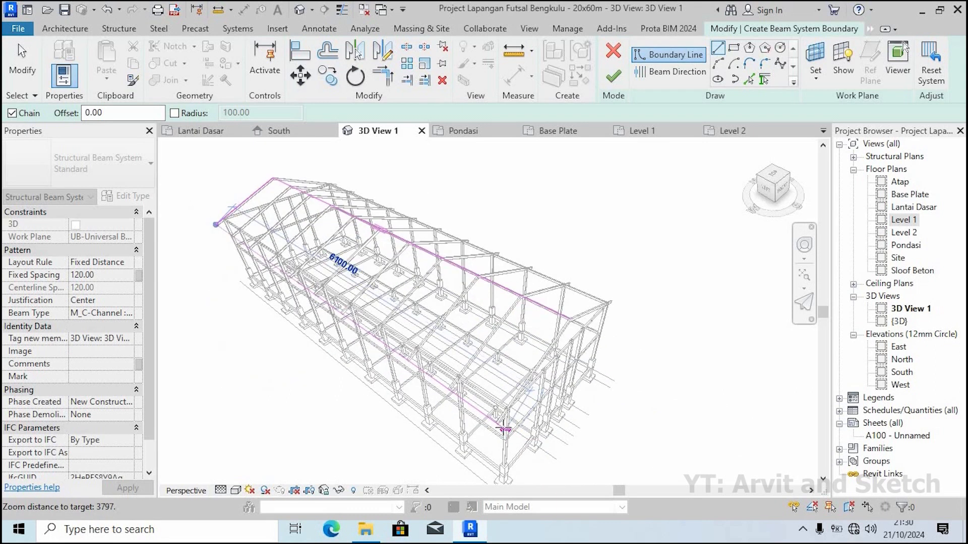
pyautogui.scroll(6, 503, 428)
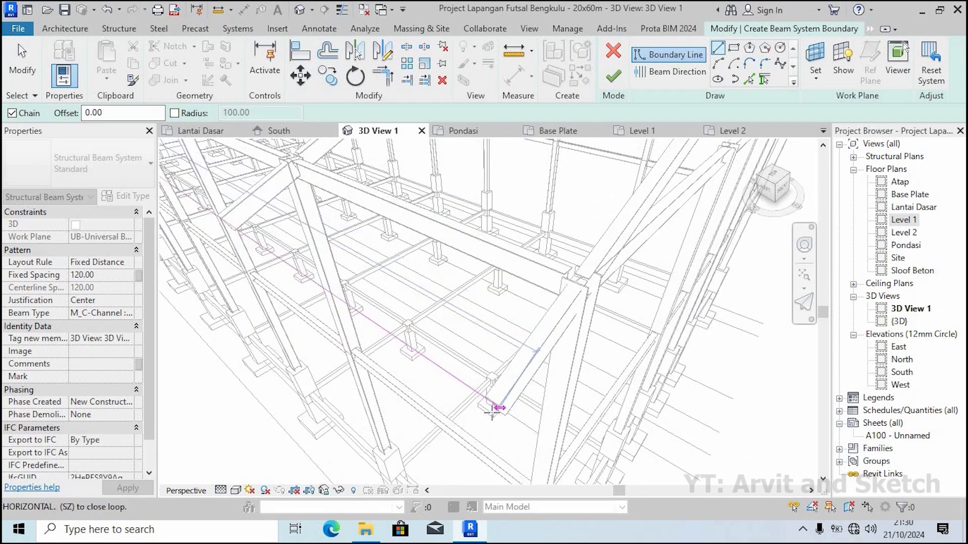
pyautogui.click(491, 402)
# Close the boundary up the near gable rafter to the ridge line's endpoint and finish the beam system
pyautogui.scroll(-4, 574, 291)
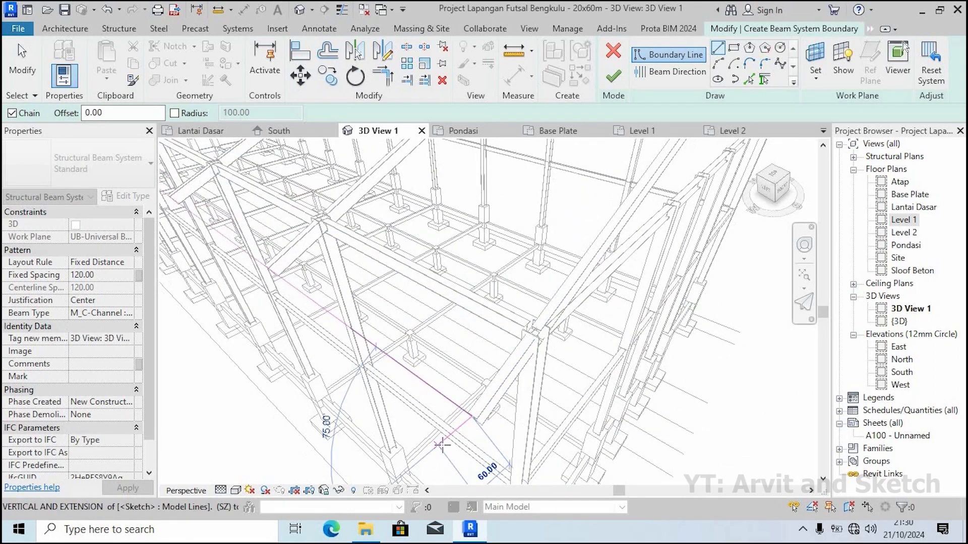
pyautogui.scroll(6, 586, 301)
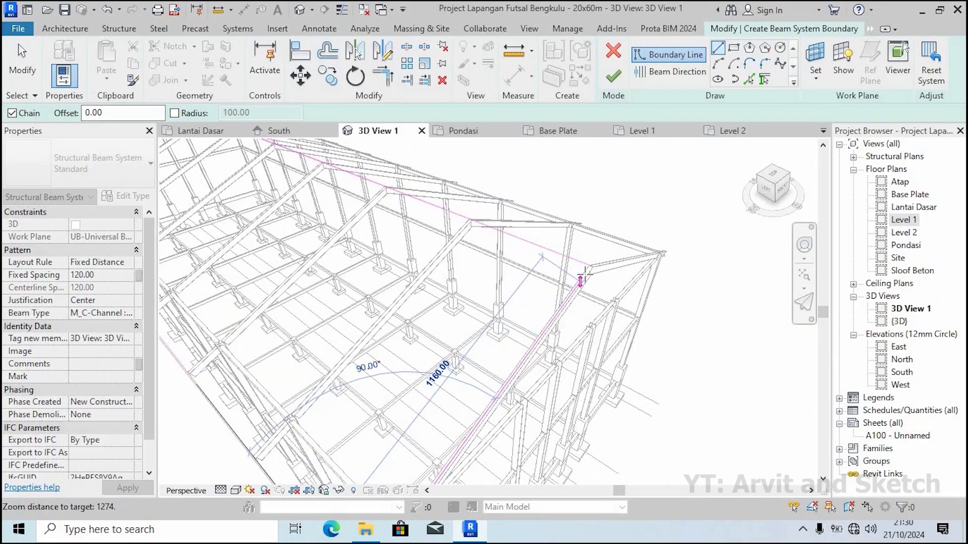
pyautogui.scroll(1, 603, 258)
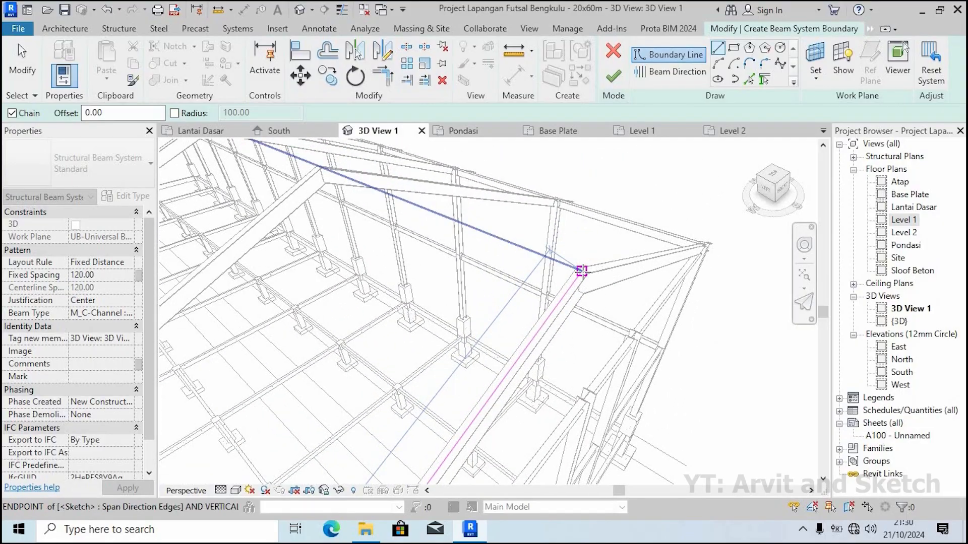
pyautogui.click(581, 271)
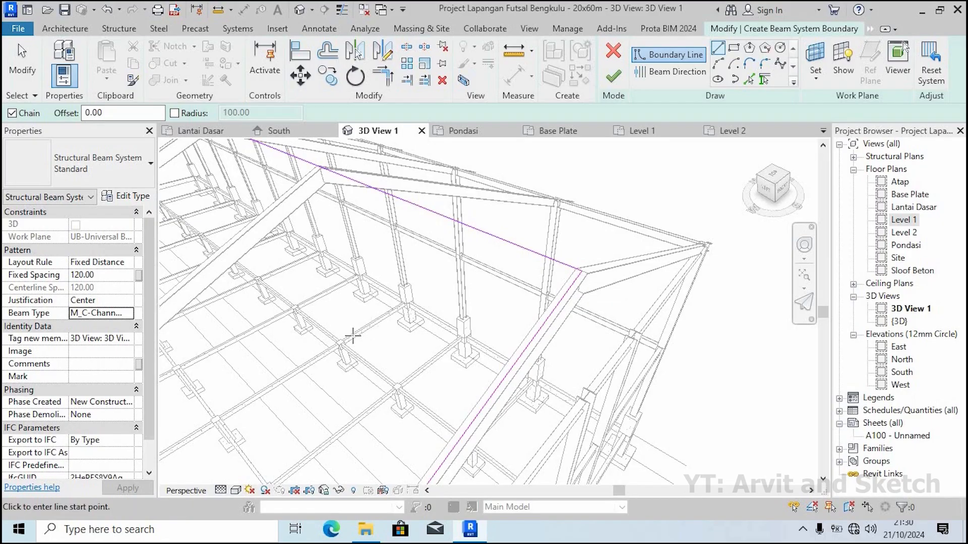
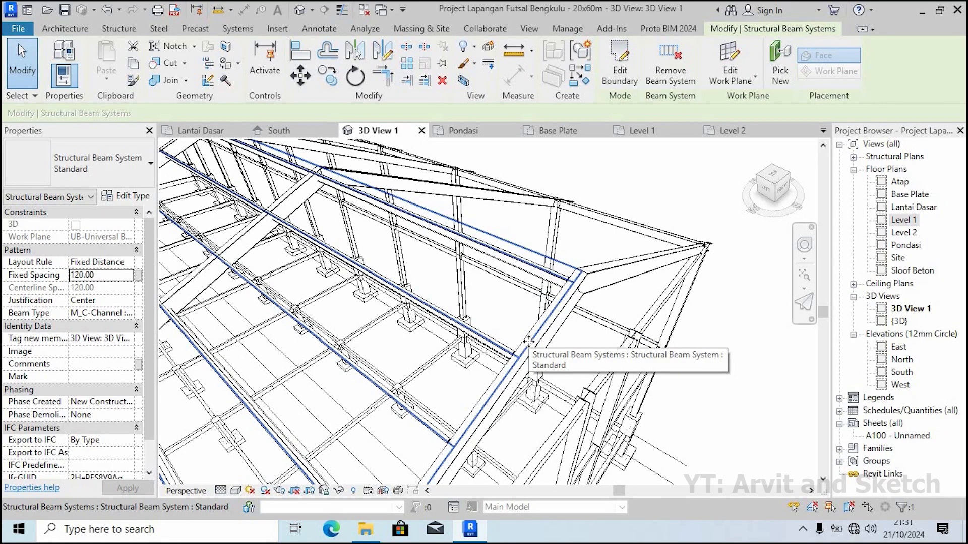
# Review the new beam system's pattern properties and inspect its C-channel purlins from the ridge down to the eave overhang
pyautogui.press('Escape')
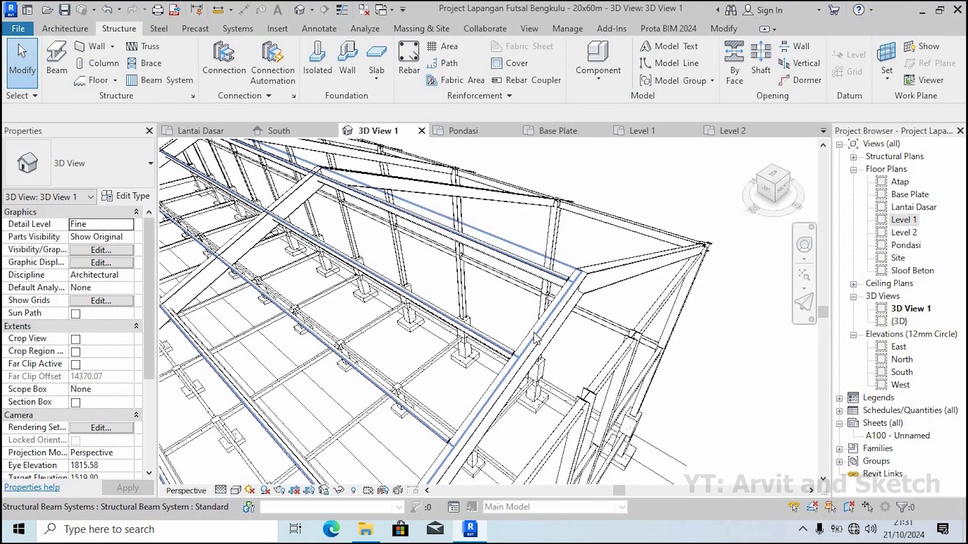
pyautogui.click(535, 338)
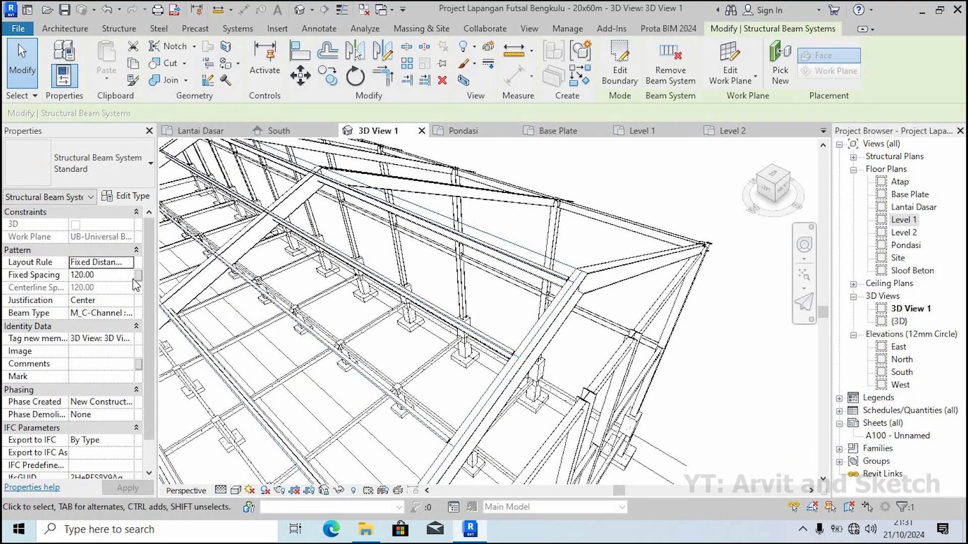
pyautogui.scroll(-1, 101, 371)
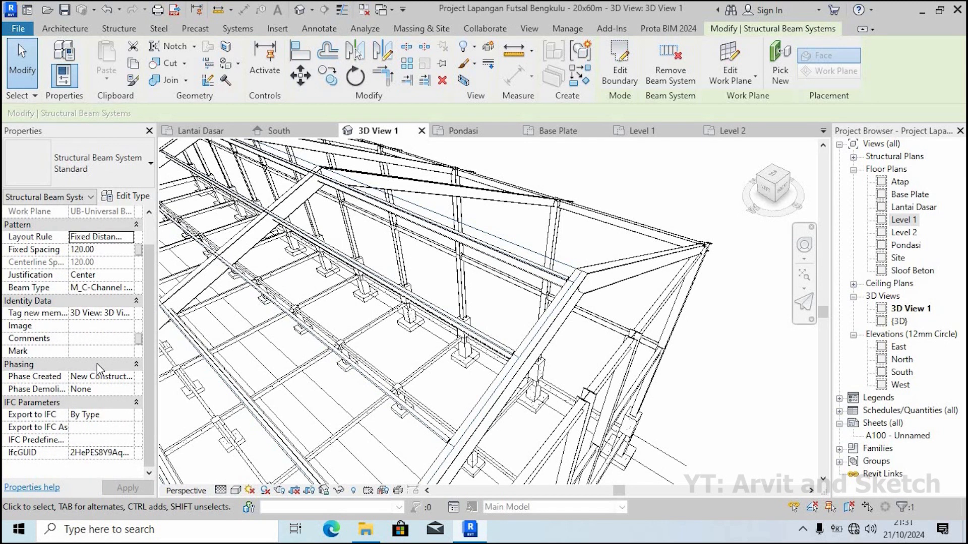
pyautogui.scroll(1, 98, 367)
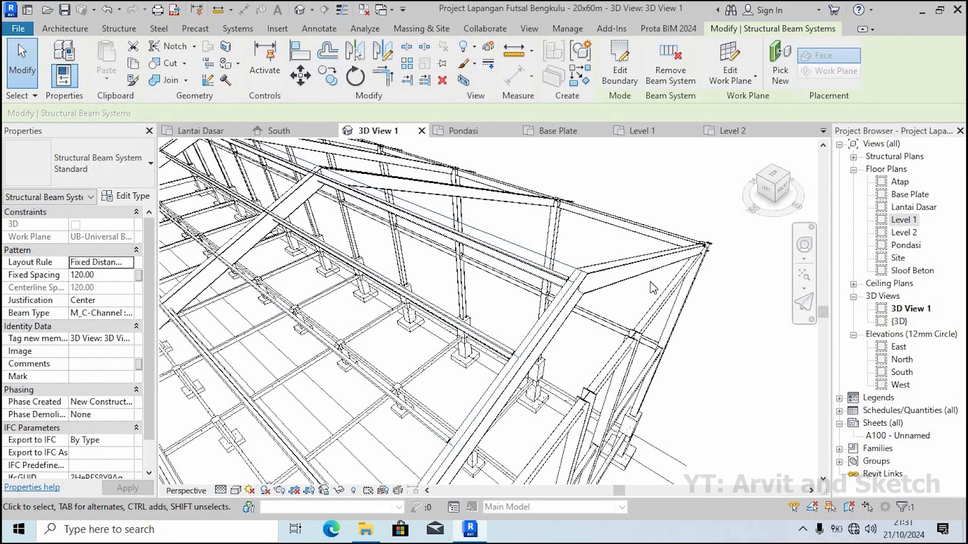
pyautogui.press('Escape')
pyautogui.scroll(-5, 524, 348)
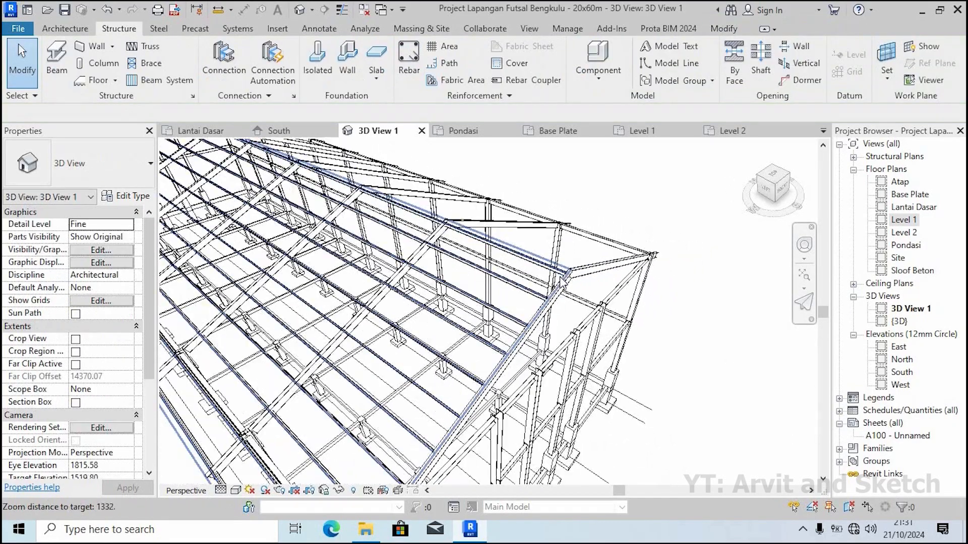
pyautogui.scroll(6, 523, 346)
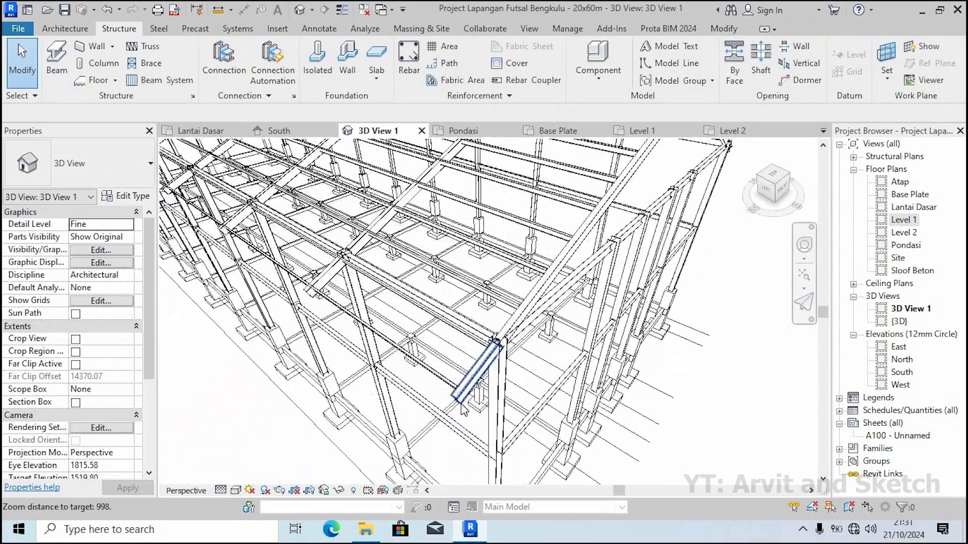
pyautogui.scroll(5, 461, 381)
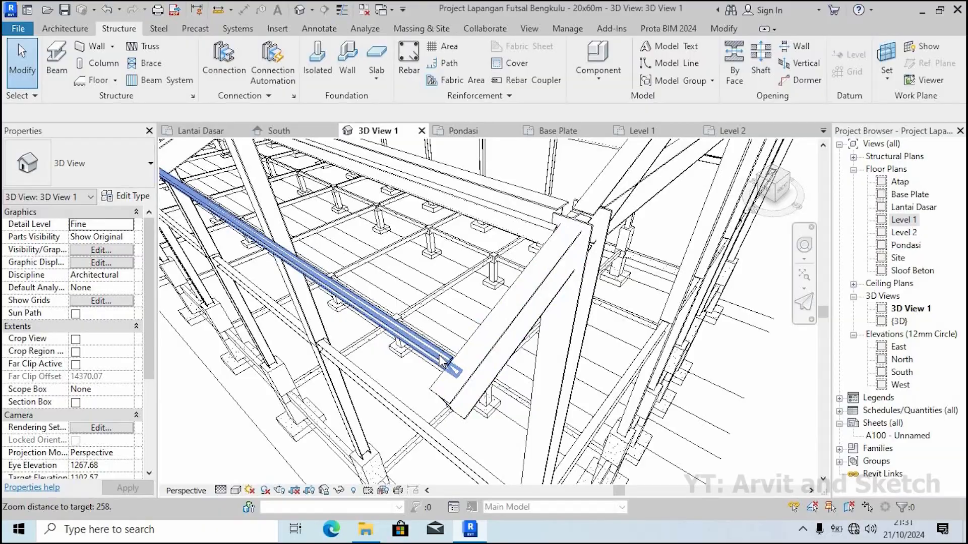
pyautogui.click(443, 361)
pyautogui.scroll(-12, 491, 402)
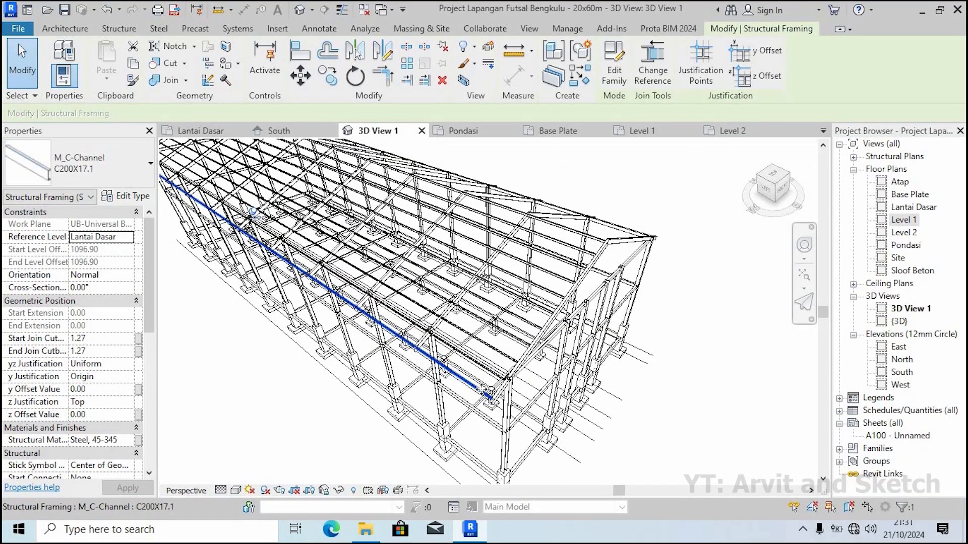
pyautogui.click(620, 406)
pyautogui.scroll(-3, 633, 376)
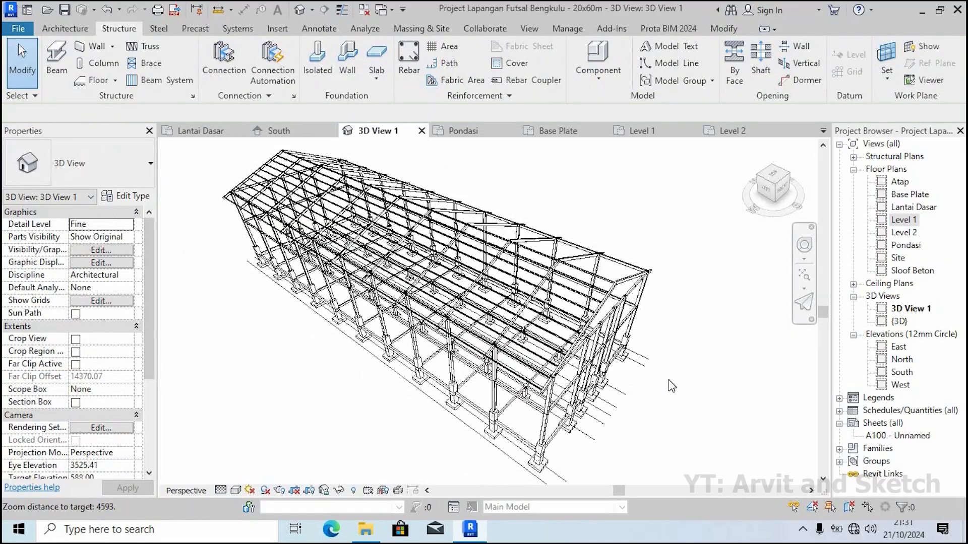
# Change the ridge purlin's justification point to the bottom of its C-channel profile
pyautogui.scroll(5, 595, 226)
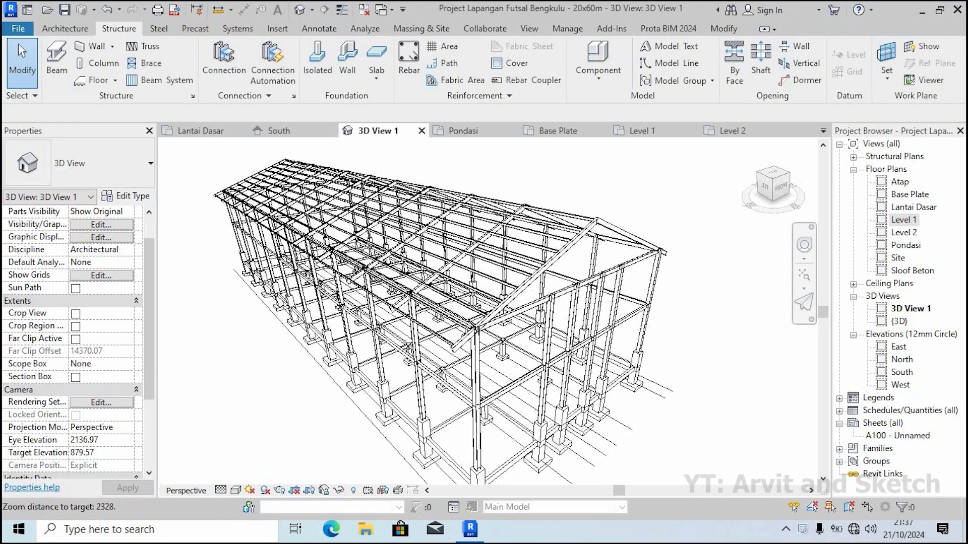
pyautogui.scroll(3, 585, 252)
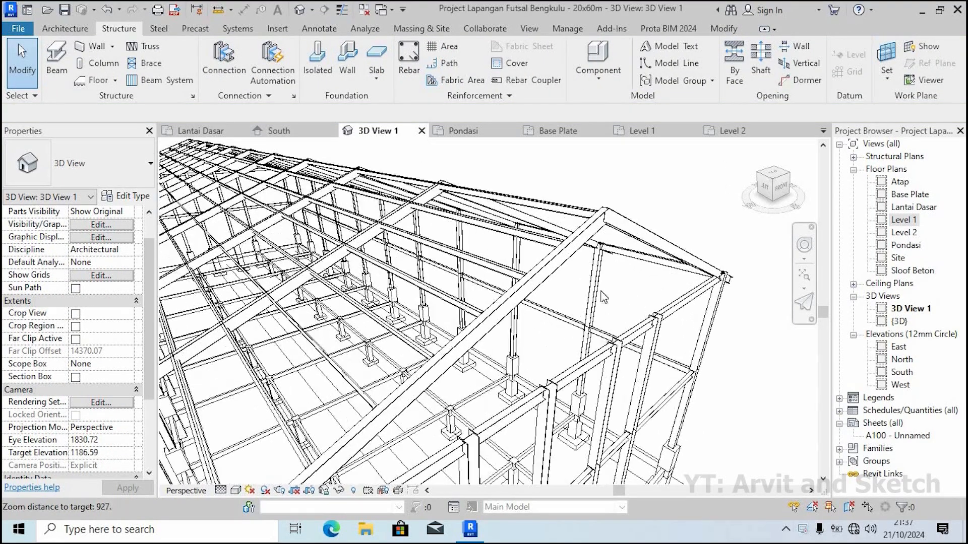
pyautogui.scroll(-2, 611, 252)
pyautogui.click(574, 219)
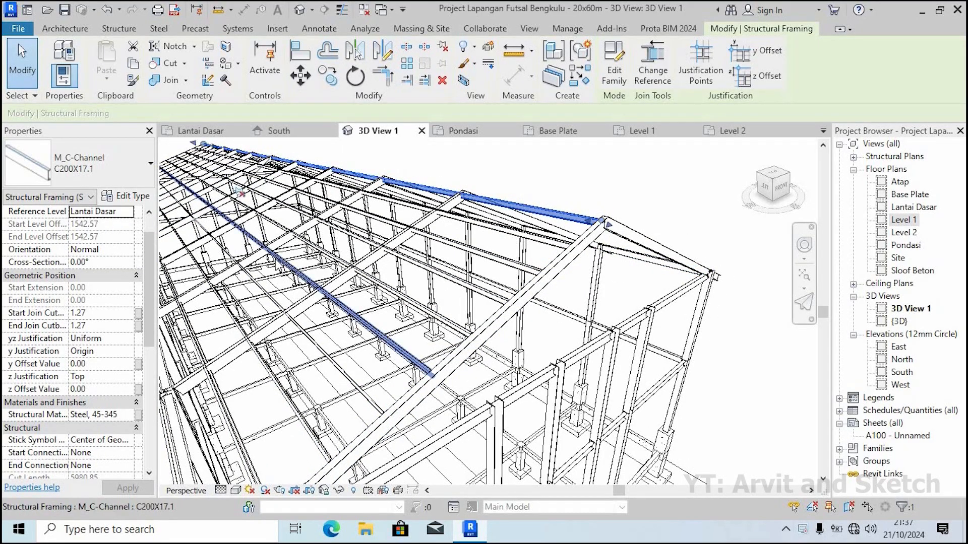
pyautogui.scroll(3, 622, 228)
pyautogui.scroll(3, 623, 228)
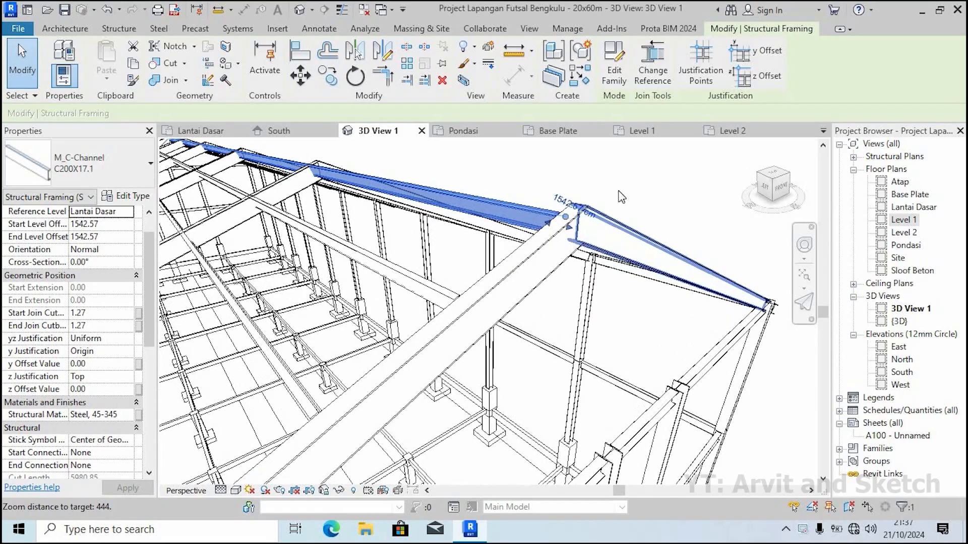
pyautogui.click(700, 70)
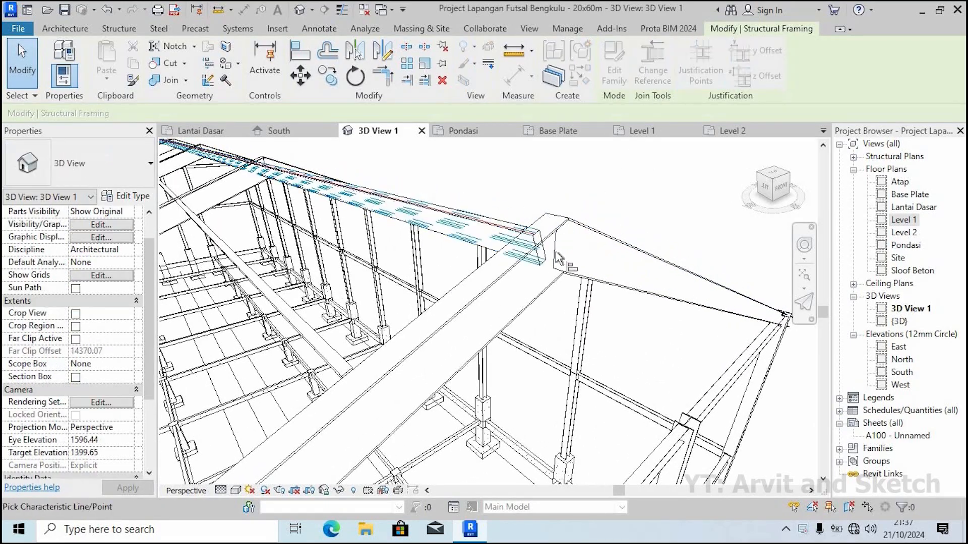
pyautogui.click(541, 267)
pyautogui.keyDown('shift'); pyautogui.moveTo(607, 226); pyautogui.dragTo(458, 289, button='middle'); pyautogui.keyUp('shift')
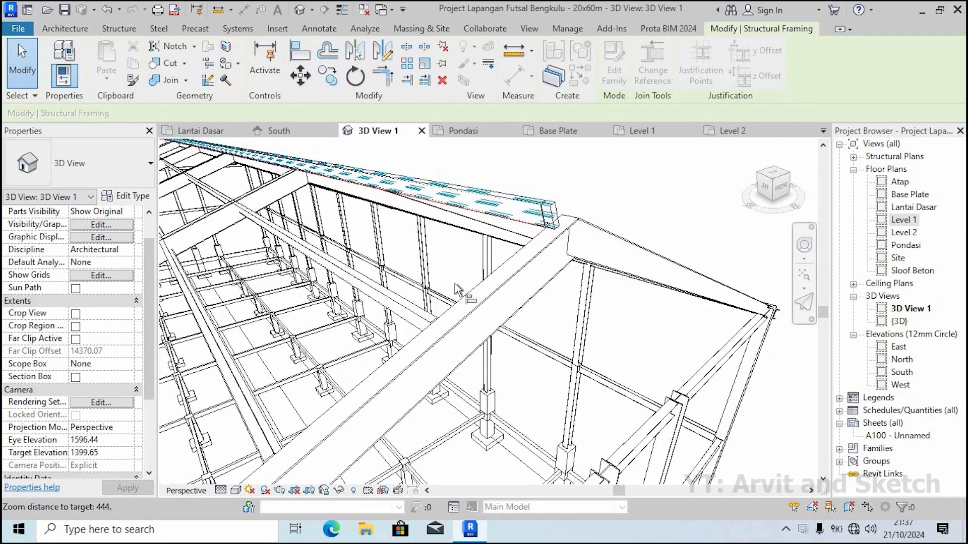
pyautogui.press('Escape')
# Change the justification point of the second purlin below the ridge to the bottom of its C-channel profile
pyautogui.keyDown('shift'); pyautogui.moveTo(599, 187); pyautogui.dragTo(499, 268, button='middle'); pyautogui.keyUp('shift')
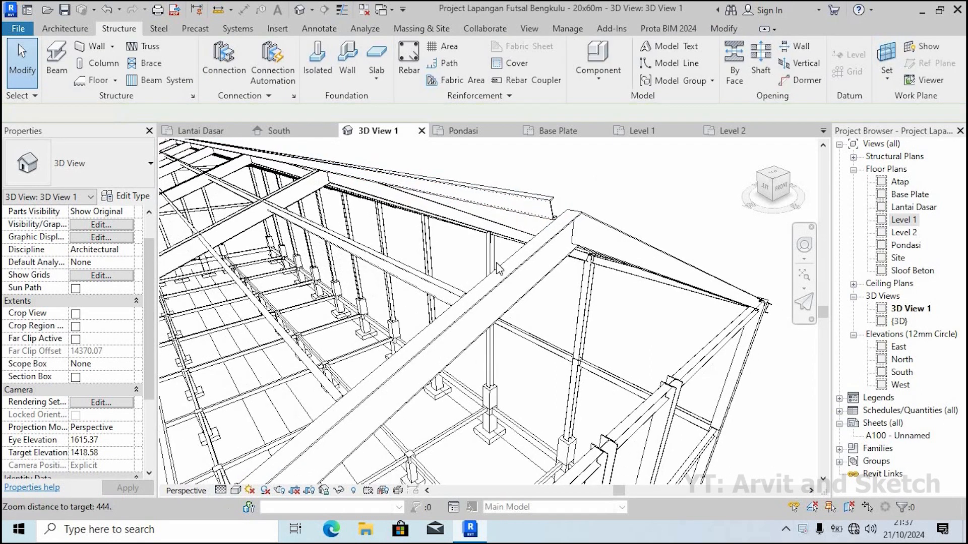
pyautogui.scroll(-2, 581, 245)
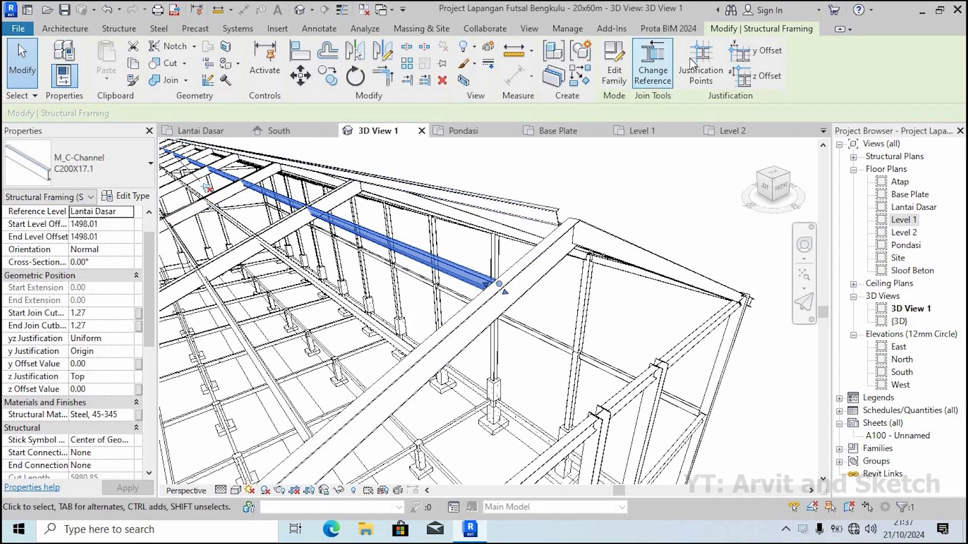
pyautogui.press('Escape')
pyautogui.scroll(5, 499, 299)
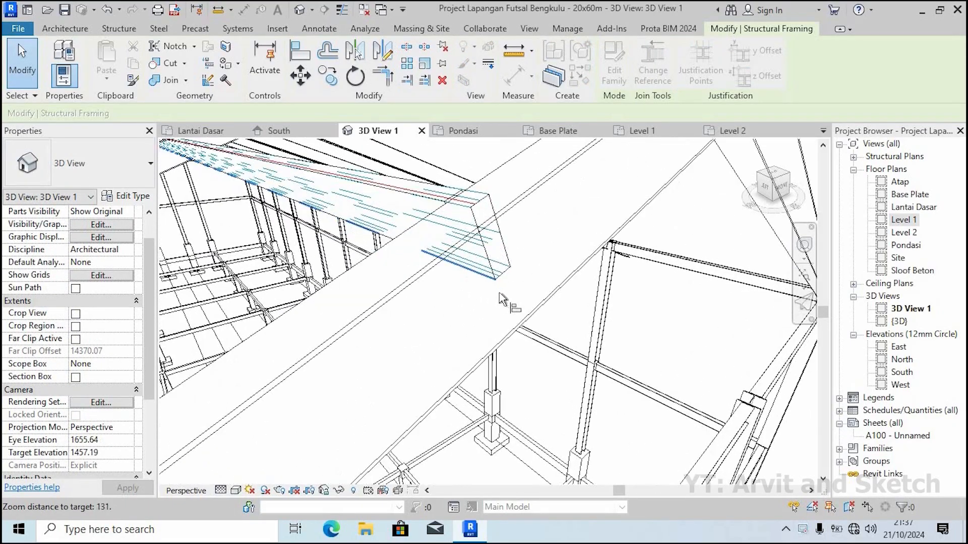
pyautogui.scroll(-4, 595, 252)
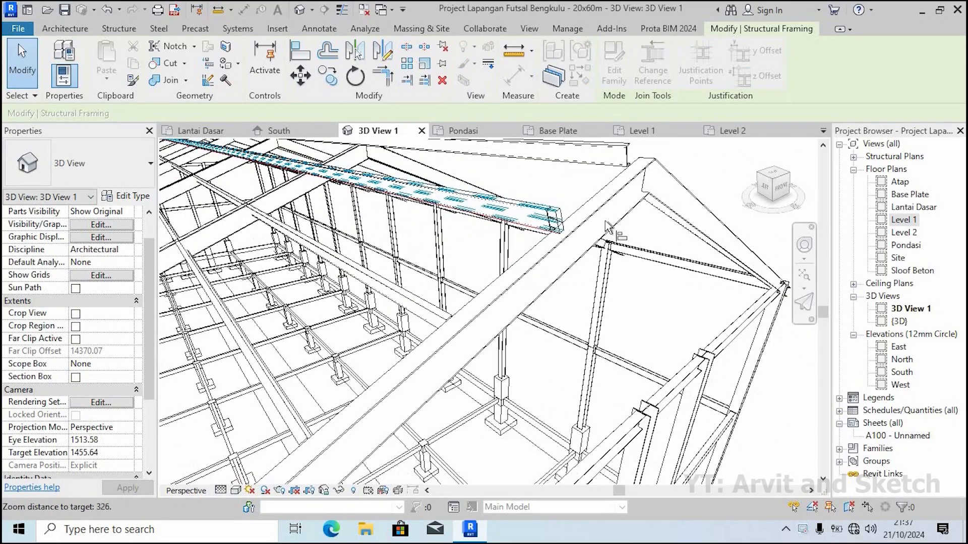
pyautogui.press('Escape')
# Change the justification point of the third purlin down from the ridge to the bottom of its C-channel profile
pyautogui.scroll(-1, 443, 287)
pyautogui.click(415, 285)
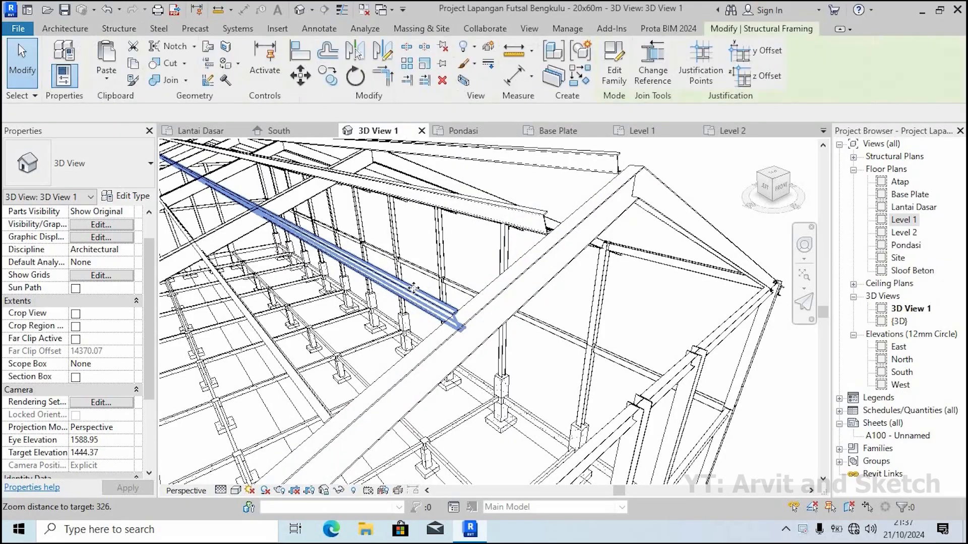
pyautogui.scroll(-1, 415, 286)
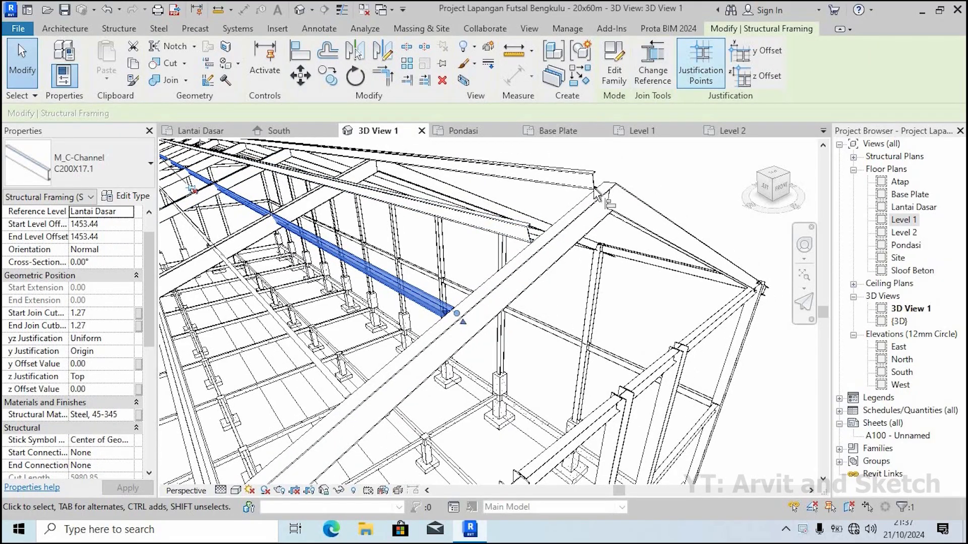
pyautogui.press('Escape')
pyautogui.scroll(4, 467, 327)
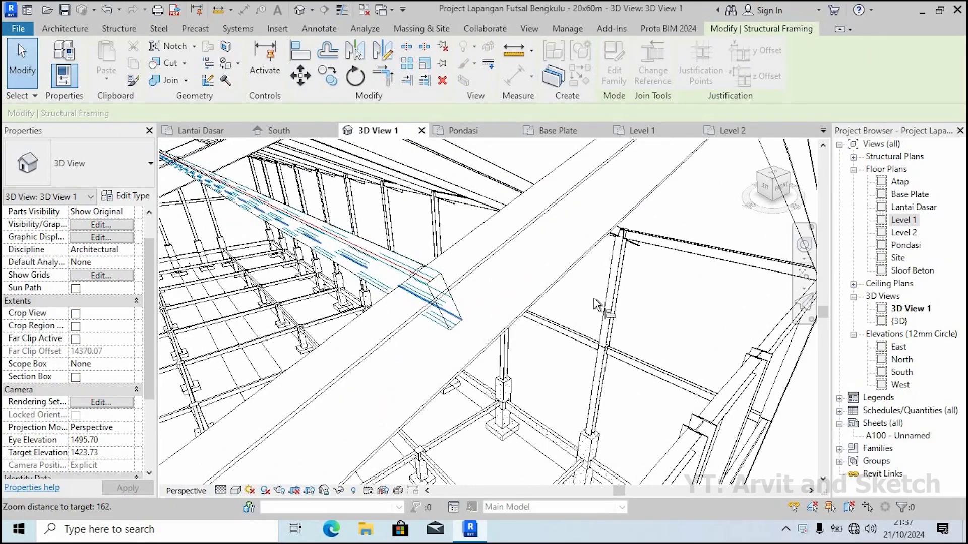
pyautogui.scroll(-3, 596, 304)
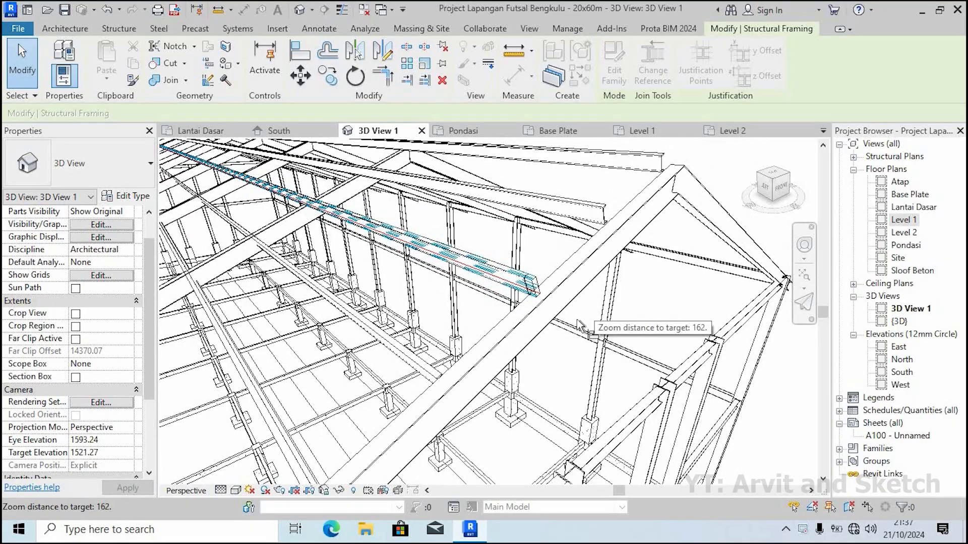
# Change the justification point of the fourth purlin down the slope to the bottom of its C-channel profile
pyautogui.scroll(-4, 579, 325)
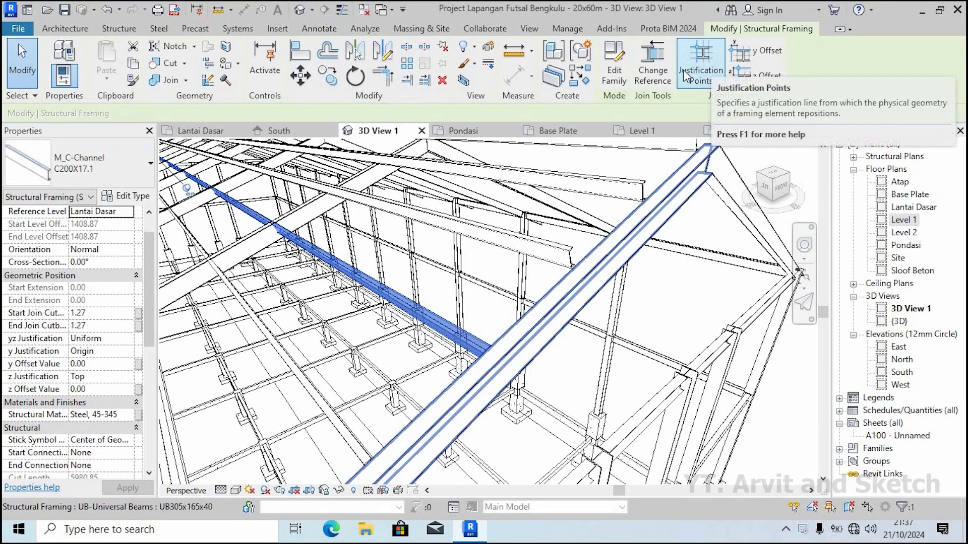
pyautogui.click(719, 57)
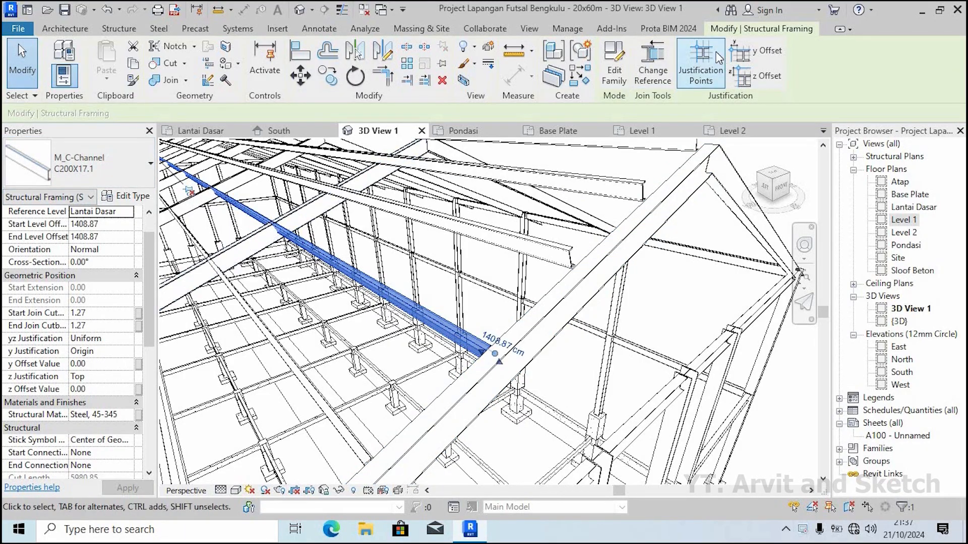
pyautogui.press('Escape')
pyautogui.scroll(5, 555, 358)
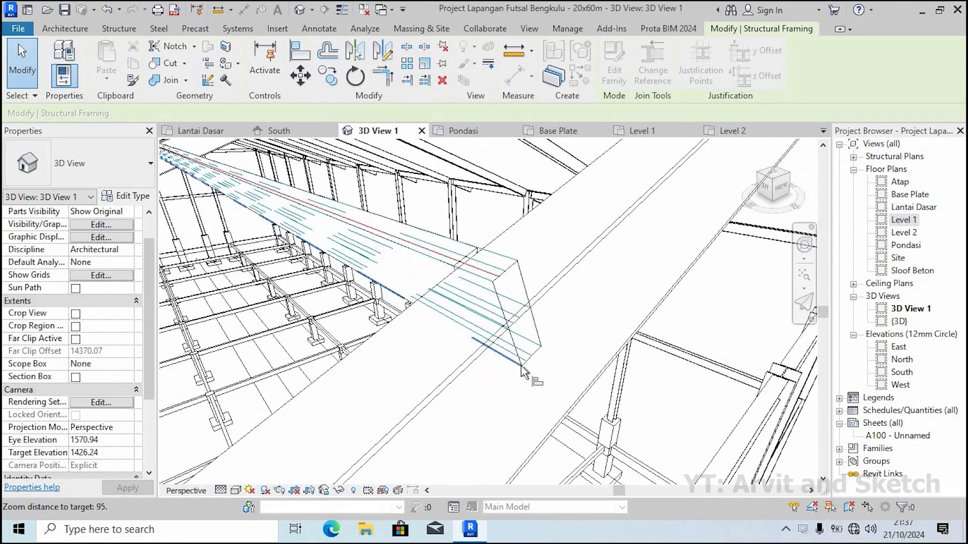
pyautogui.scroll(-8, 576, 348)
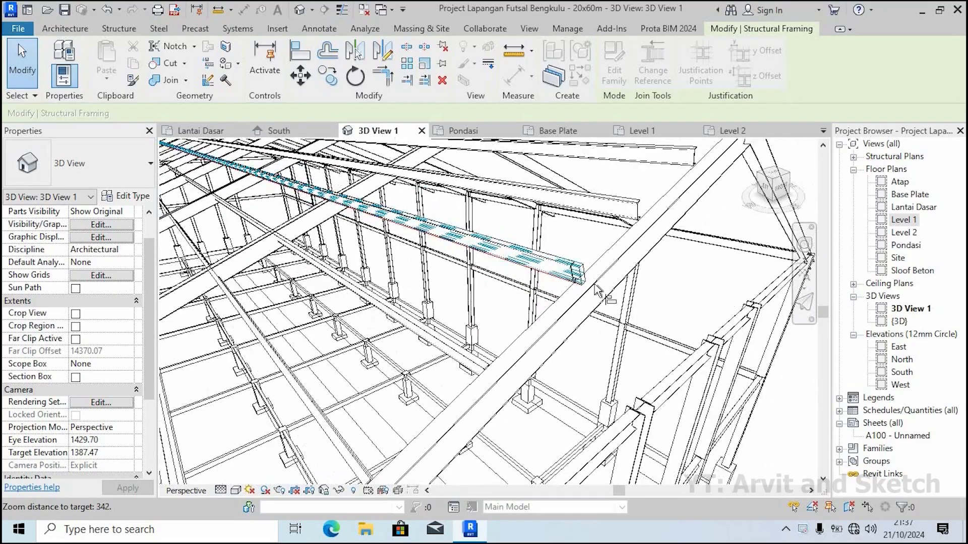
# Set the fifth purlin down the slope to justify from the bottom of its C-channel profile
pyautogui.scroll(3, 527, 360)
pyautogui.click(505, 326)
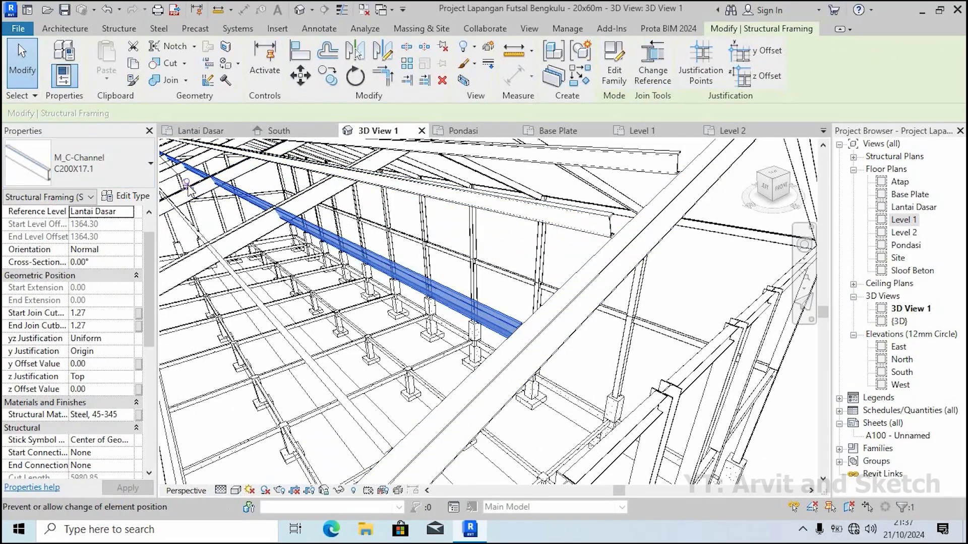
pyautogui.click(696, 68)
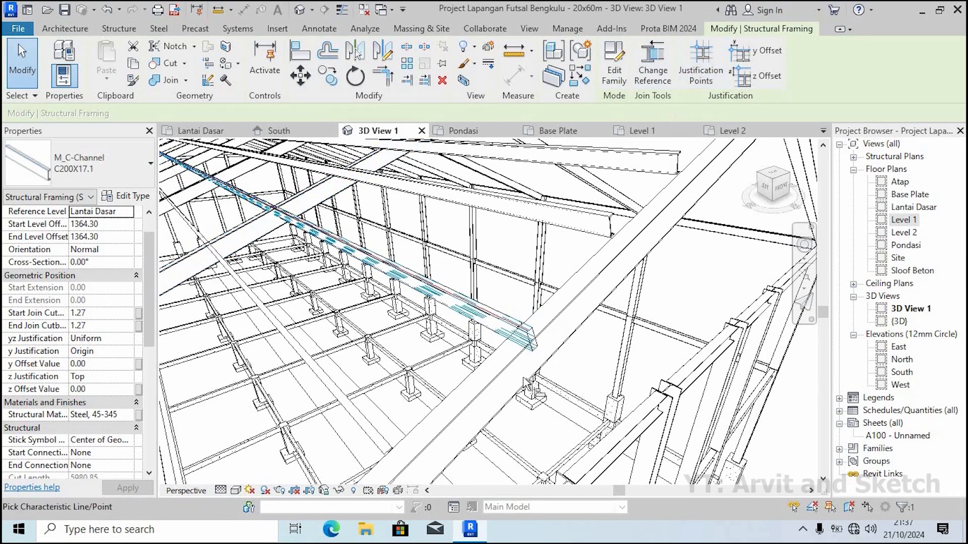
pyautogui.scroll(-5, 500, 359)
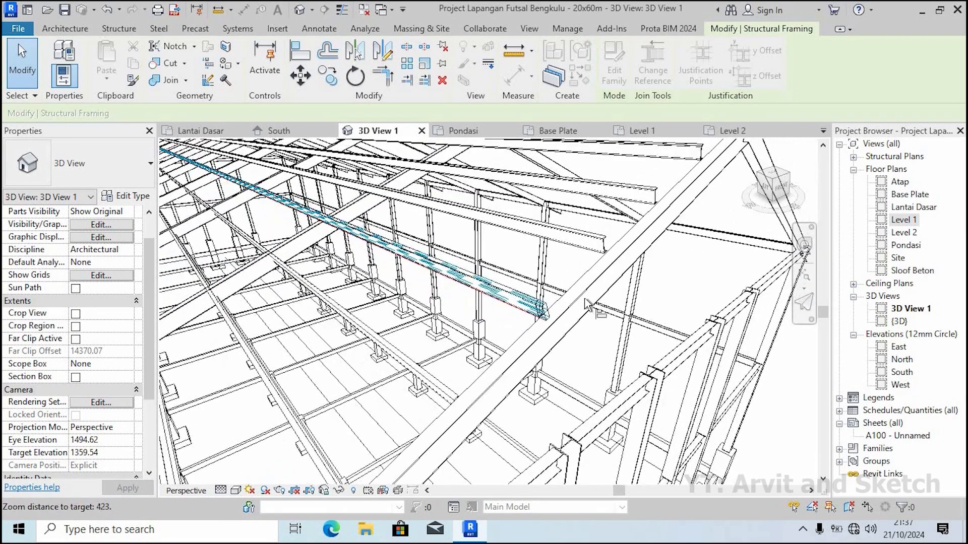
pyautogui.press('Escape')
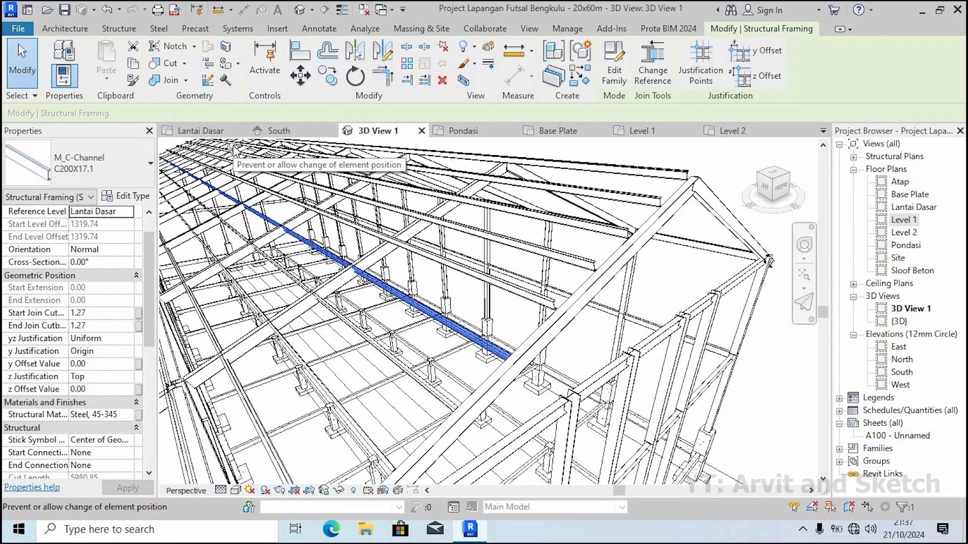
# Move the justification point of the sixth purlin down the slope to the bottom of its C-channel profile
pyautogui.click(701, 70)
pyautogui.scroll(5, 526, 373)
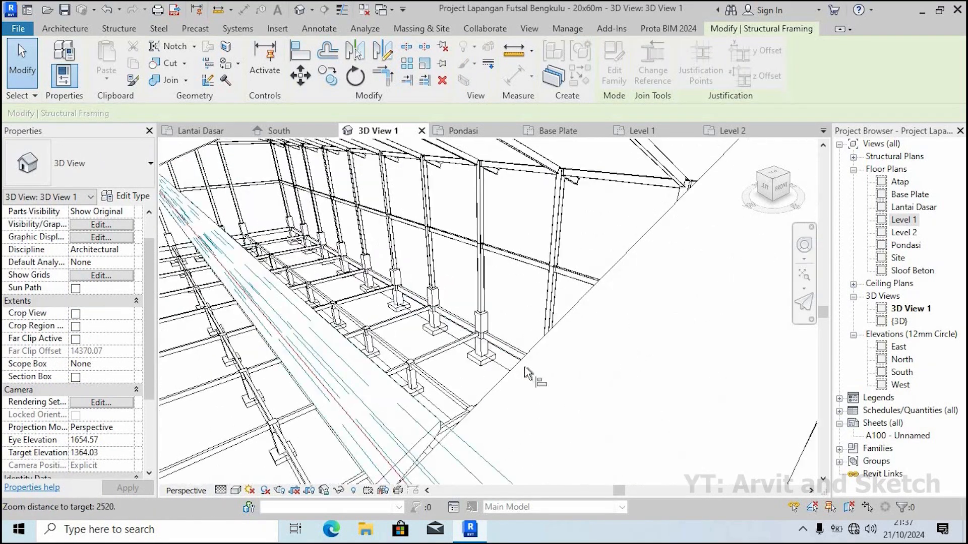
pyautogui.scroll(-5, 530, 384)
pyautogui.scroll(5, 532, 386)
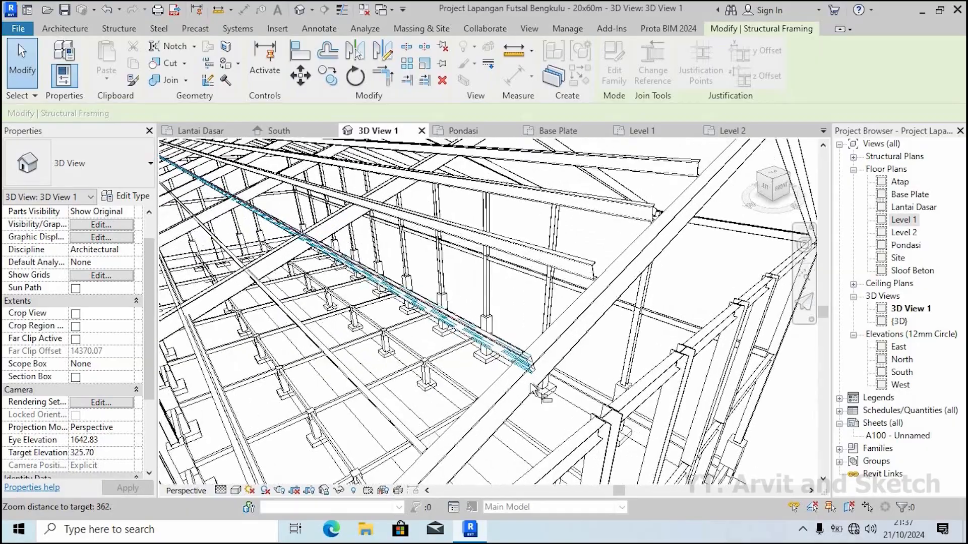
pyautogui.scroll(-4, 600, 320)
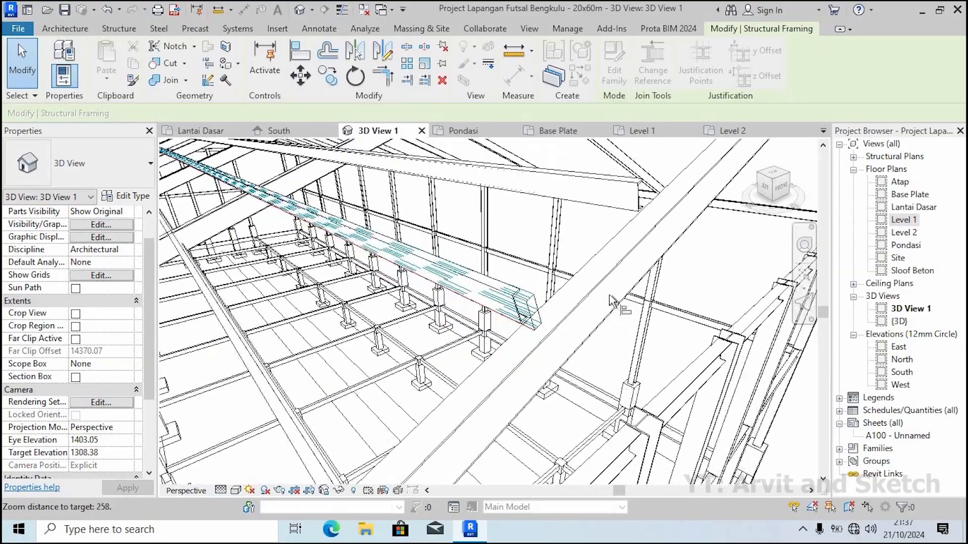
pyautogui.press('Escape')
pyautogui.click(462, 393)
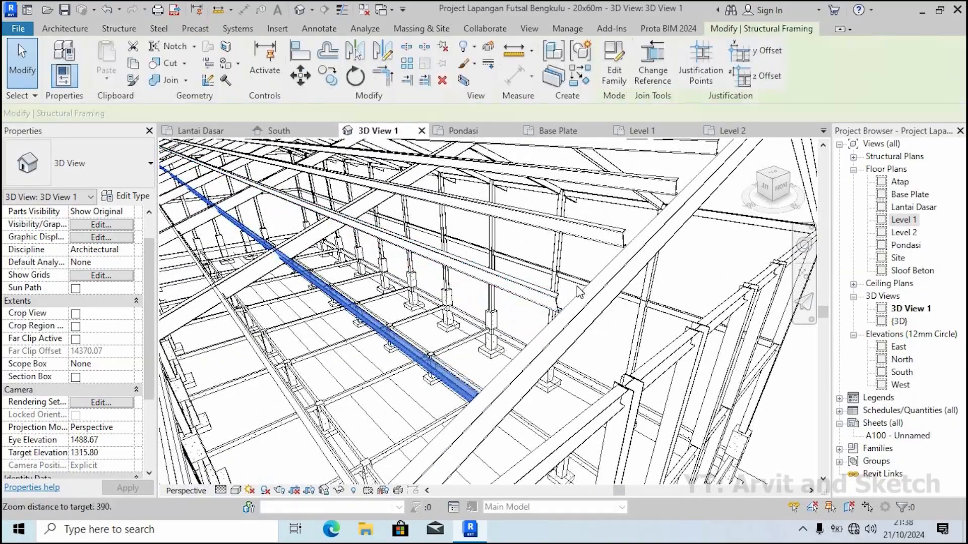
pyautogui.scroll(-10, 504, 352)
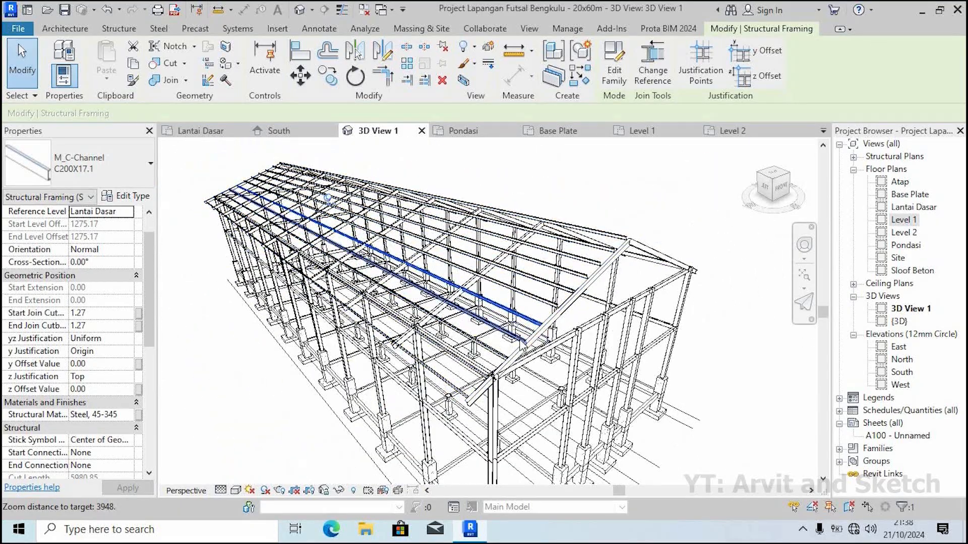
pyautogui.keyDown('ctrl'); pyautogui.click(496, 357); pyautogui.keyUp('ctrl')
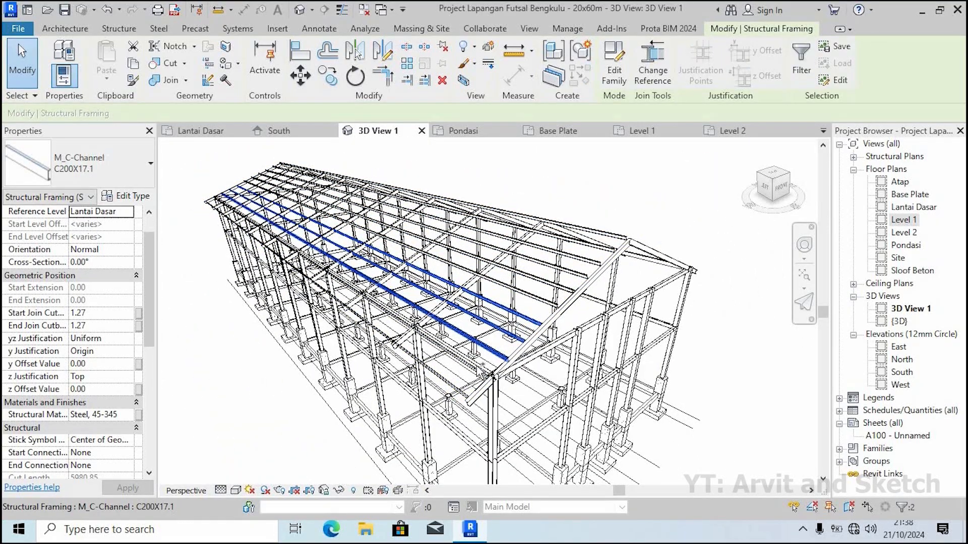
pyautogui.keyDown('ctrl'); pyautogui.click(481, 372); pyautogui.keyUp('ctrl')
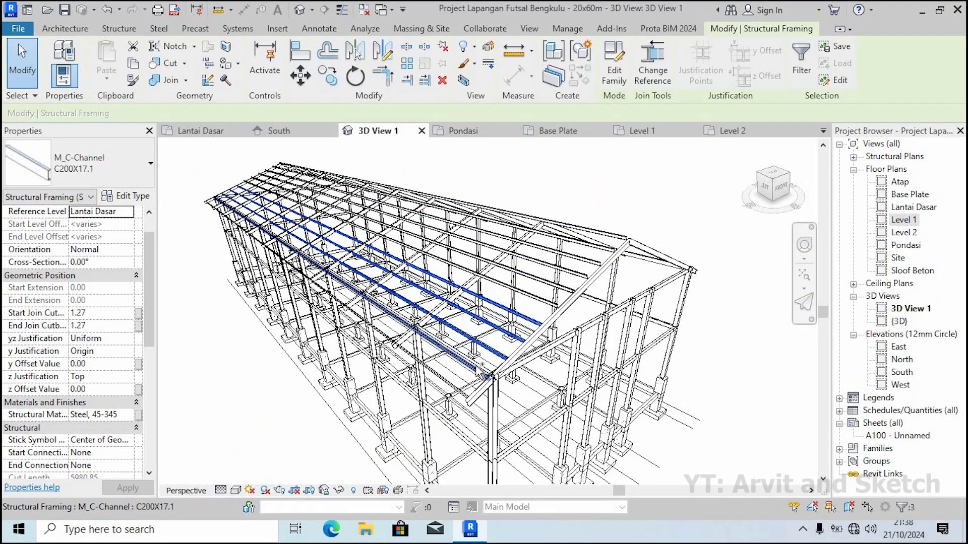
pyautogui.keyDown('ctrl'); pyautogui.click(461, 390); pyautogui.keyUp('ctrl')
pyautogui.scroll(5, 459, 394)
pyautogui.scroll(-3, 459, 394)
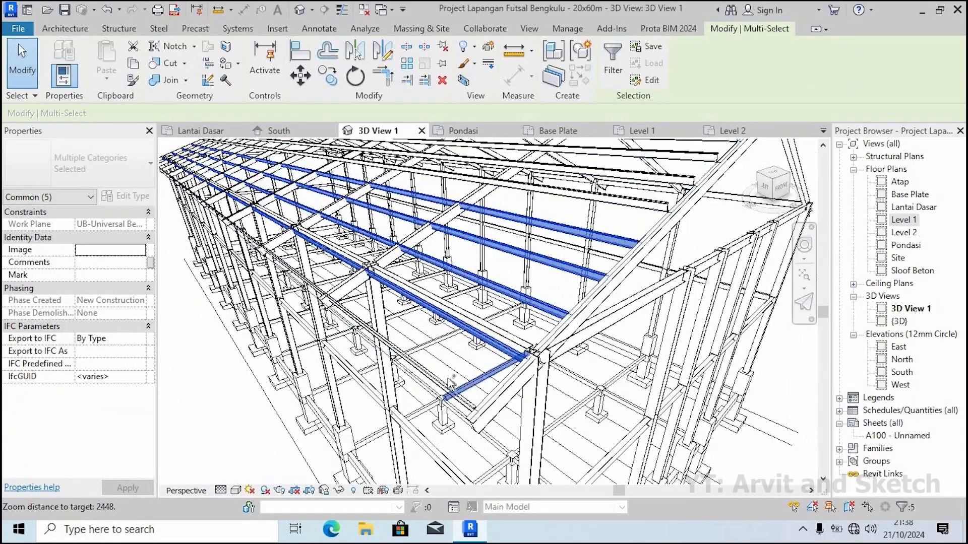
pyautogui.scroll(3, 476, 403)
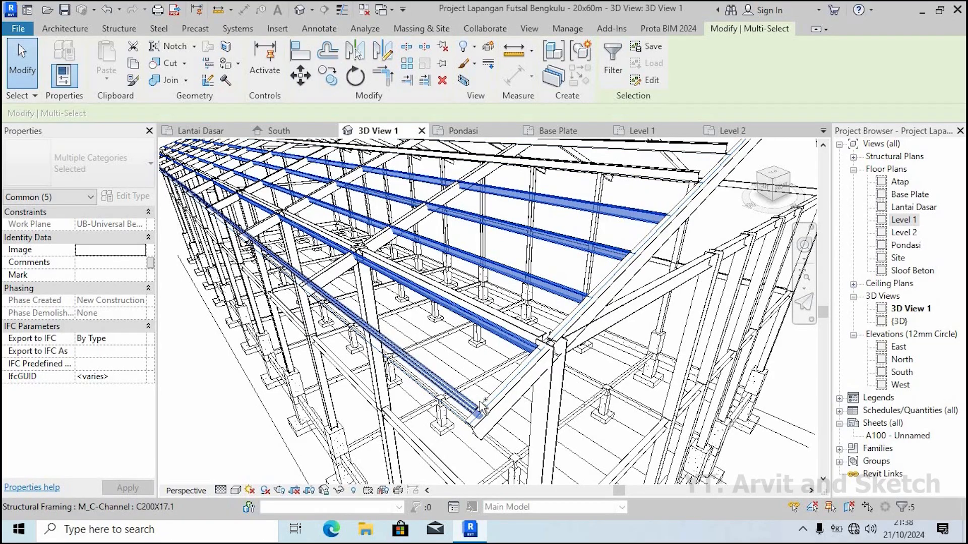
pyautogui.keyDown('ctrl'); pyautogui.click(681, 202); pyautogui.keyUp('ctrl')
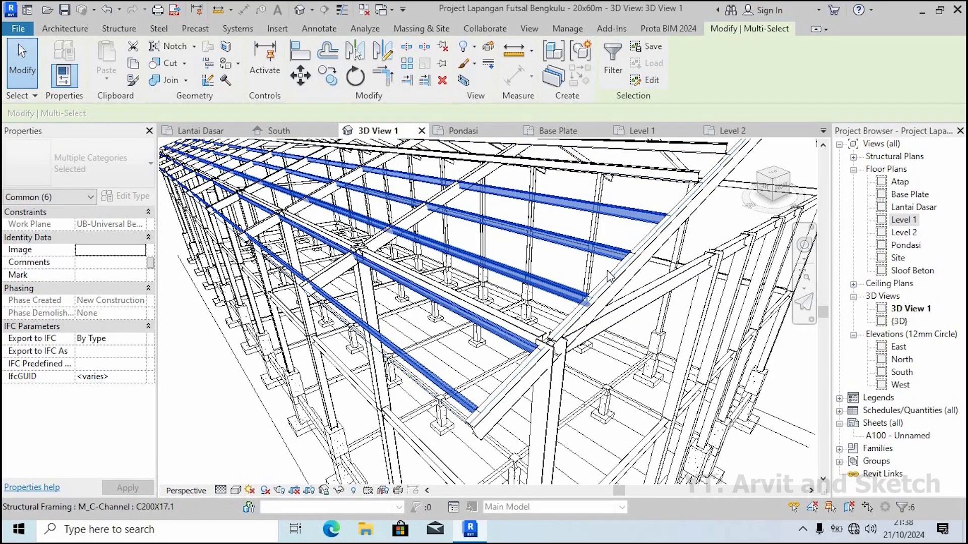
pyautogui.moveTo(647, 289); pyautogui.dragTo(647, 328, button='middle')
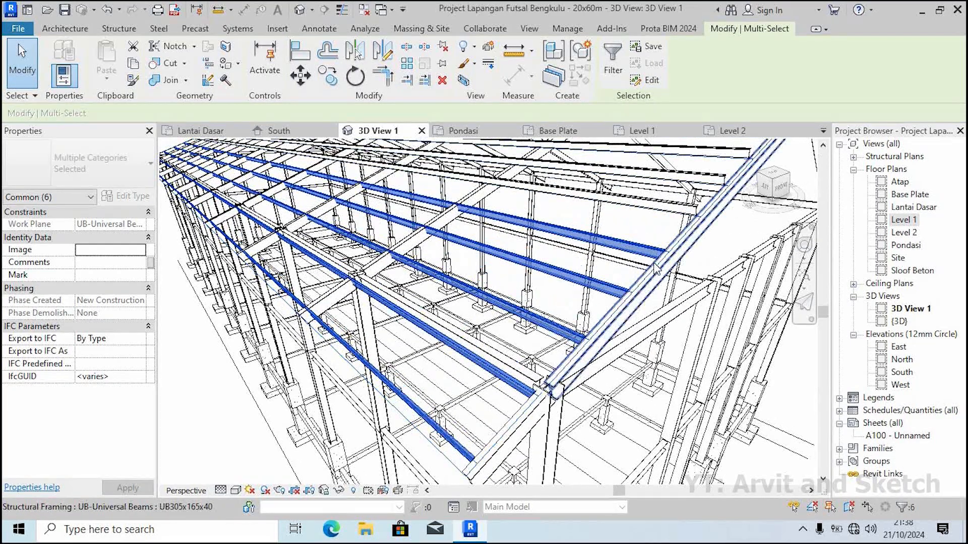
pyautogui.press('Escape')
# Change the justification point of the seventh purlin down the slope to the bottom of its C-channel profile
pyautogui.click(655, 252)
pyautogui.click(700, 63)
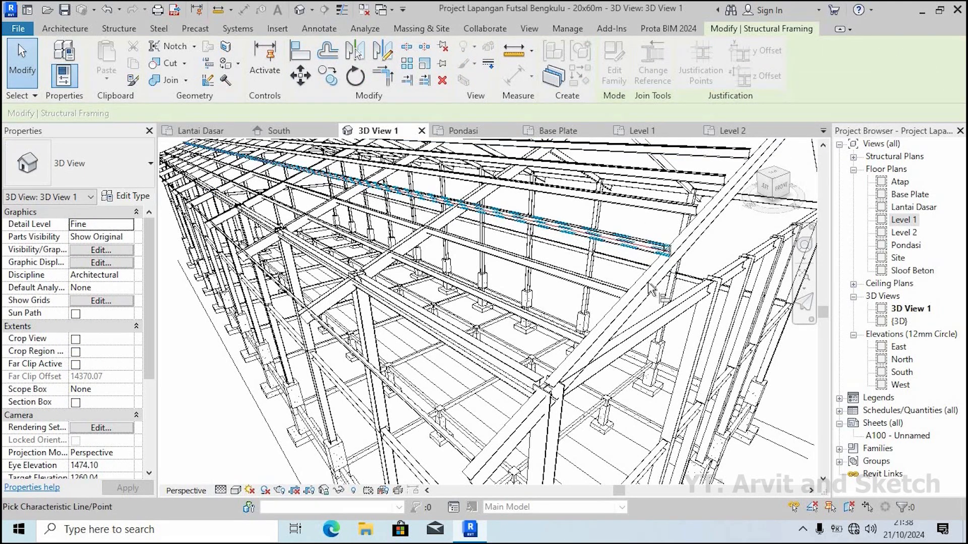
pyautogui.click(610, 290)
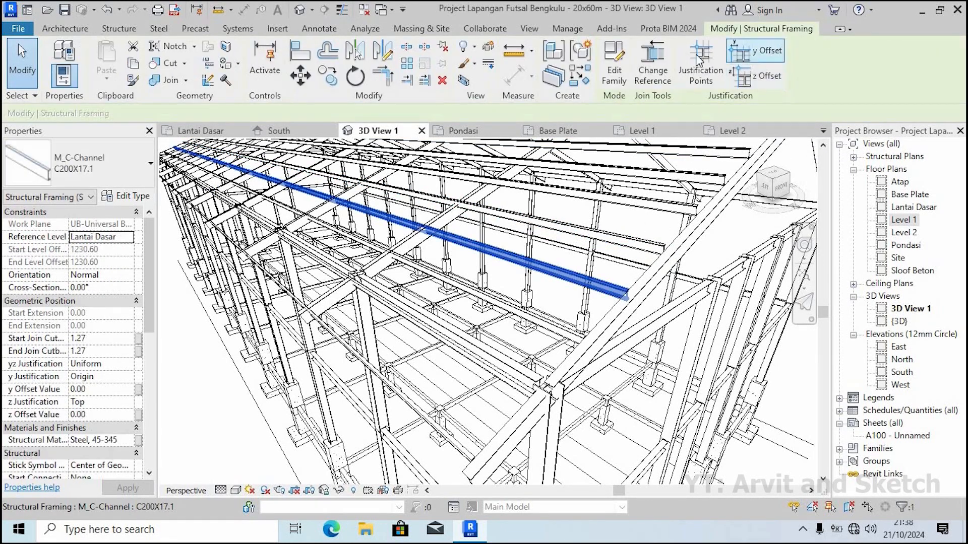
pyautogui.click(751, 50)
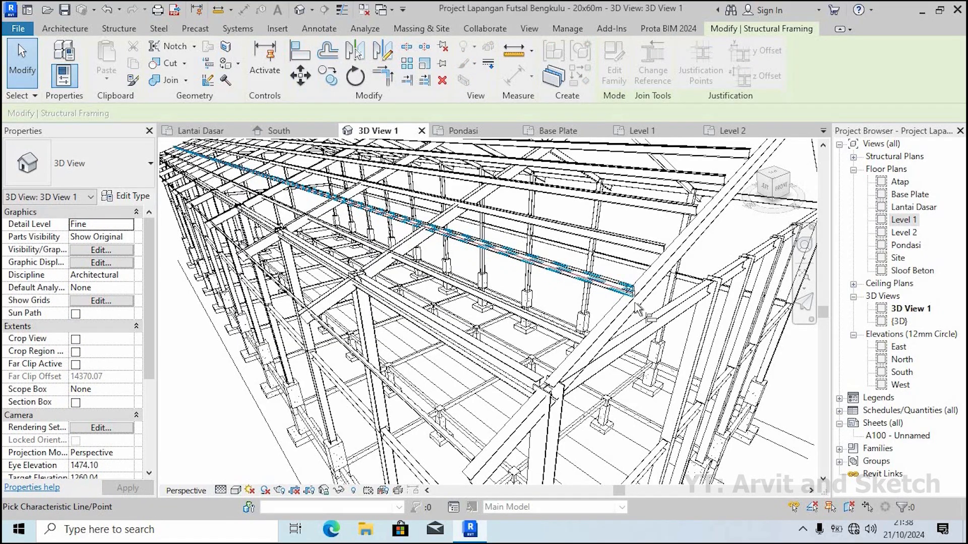
pyautogui.scroll(5, 636, 311)
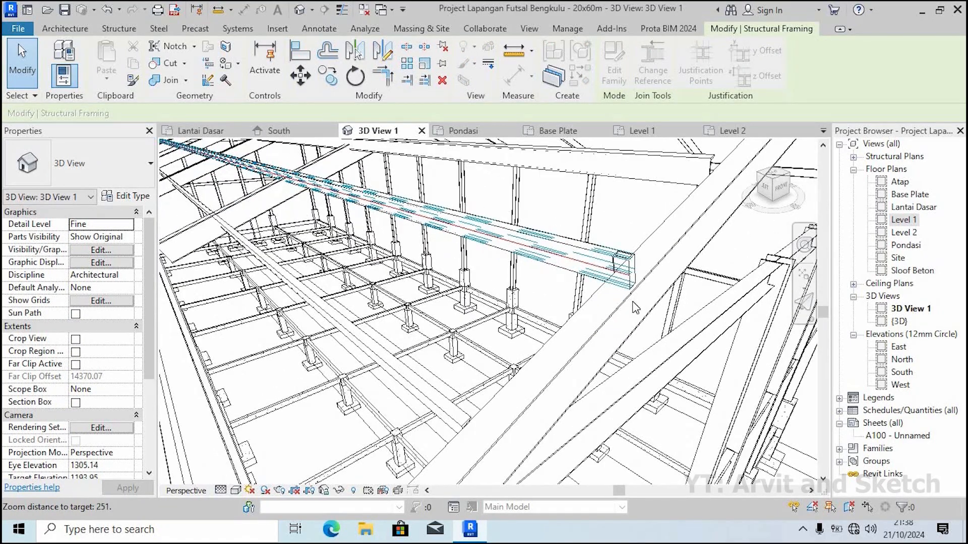
pyautogui.press('Escape')
pyautogui.press('Escape')
# Change the justification point of the eighth purlin down the slope to the bottom of its C-channel profile
pyautogui.click(593, 272)
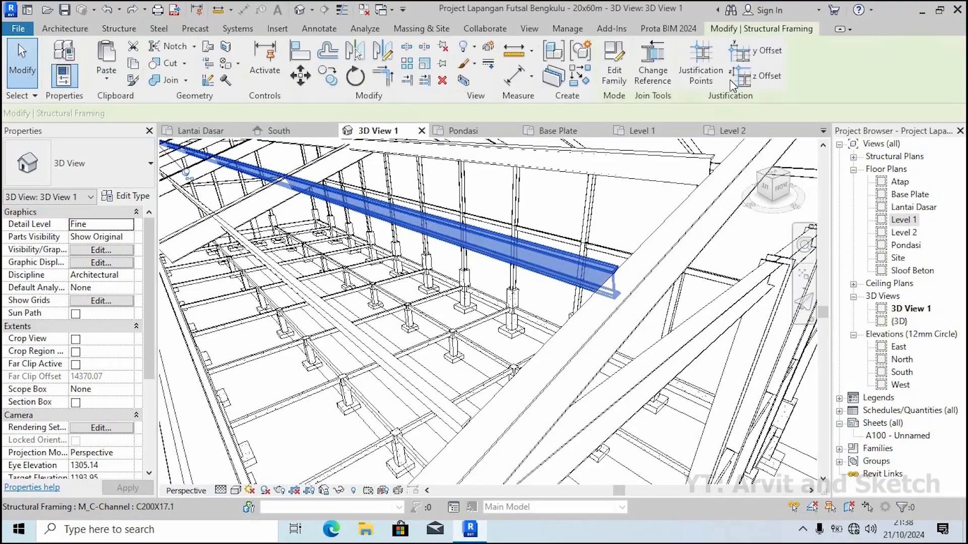
pyautogui.click(701, 68)
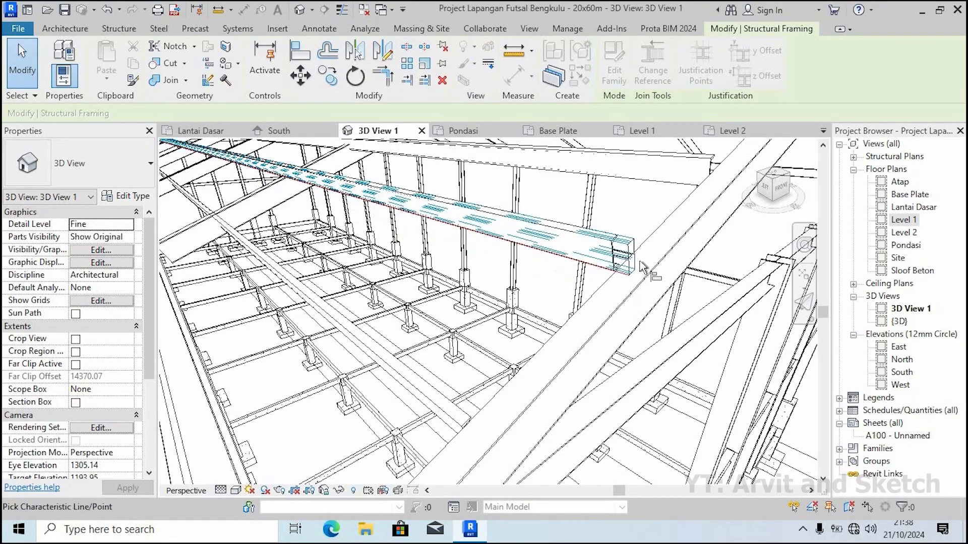
pyautogui.scroll(-3, 528, 374)
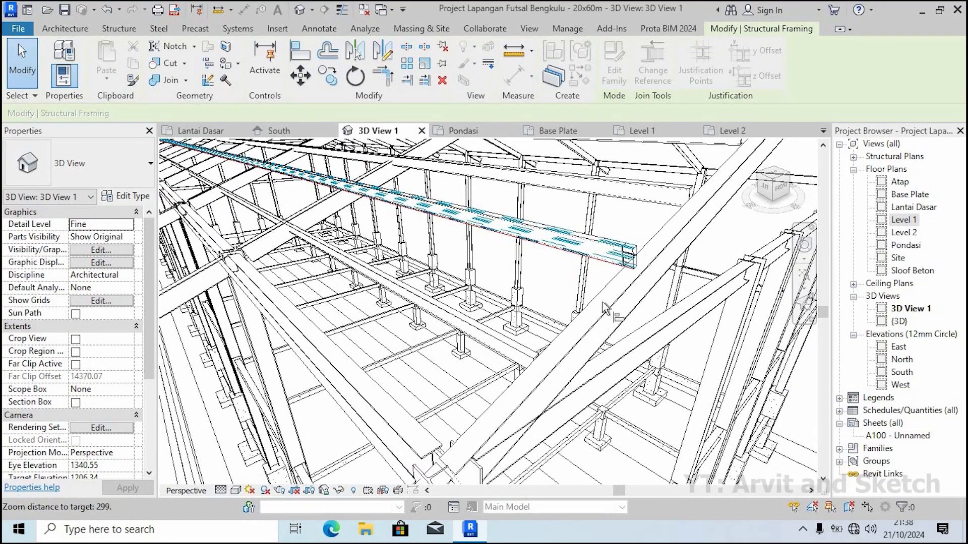
# Change the justification point of the ninth purlin, just above the eave column, to the bottom of its C-channel profile
pyautogui.scroll(-3, 547, 366)
pyautogui.click(520, 327)
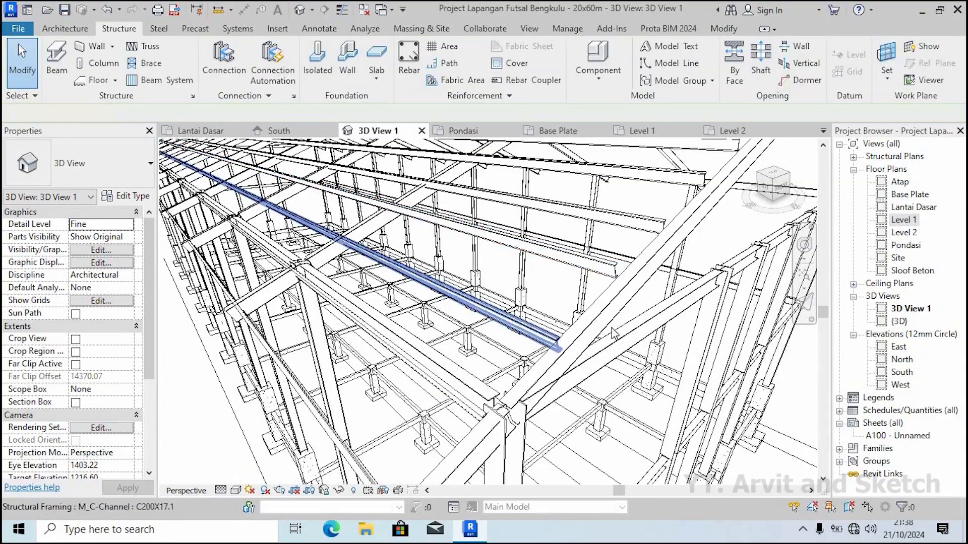
pyautogui.click(706, 68)
pyautogui.scroll(3, 559, 380)
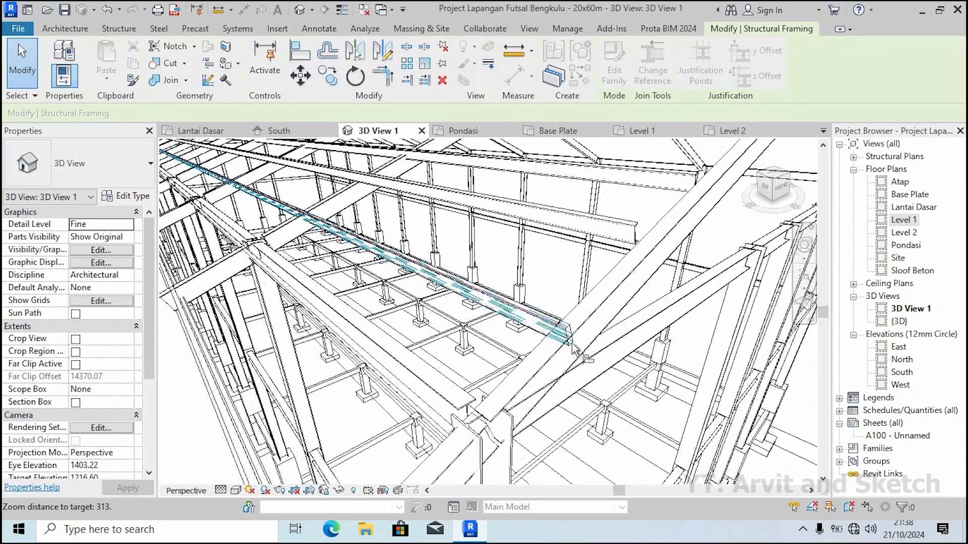
pyautogui.click(569, 343)
pyautogui.click(609, 277)
pyautogui.scroll(-2, 608, 277)
pyautogui.moveTo(477, 385); pyautogui.dragTo(509, 312, button='middle')
pyautogui.press('Escape')
# Change the justification point of the lowest purlin, at the end of the eave overhang, to the bottom of its C-channel profile
pyautogui.click(428, 385)
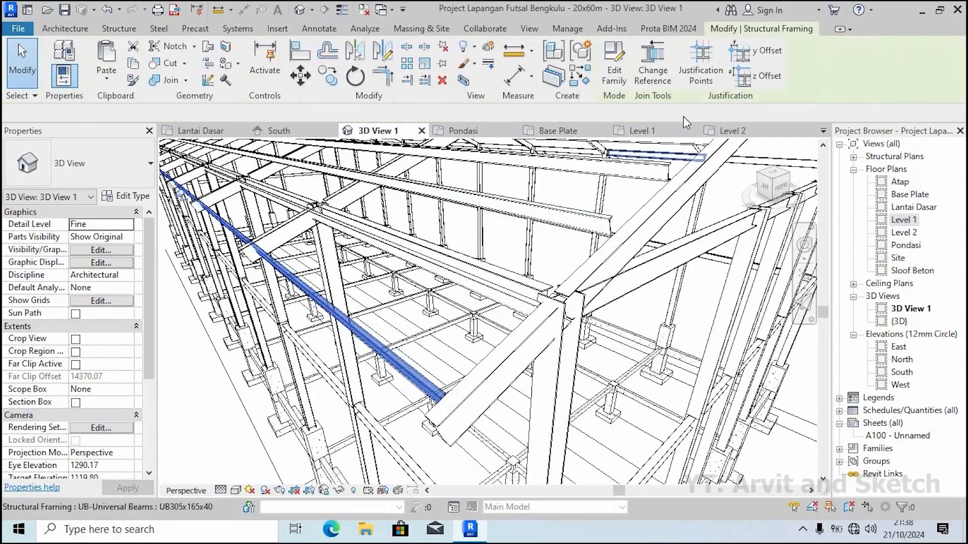
pyautogui.click(701, 68)
pyautogui.click(459, 427)
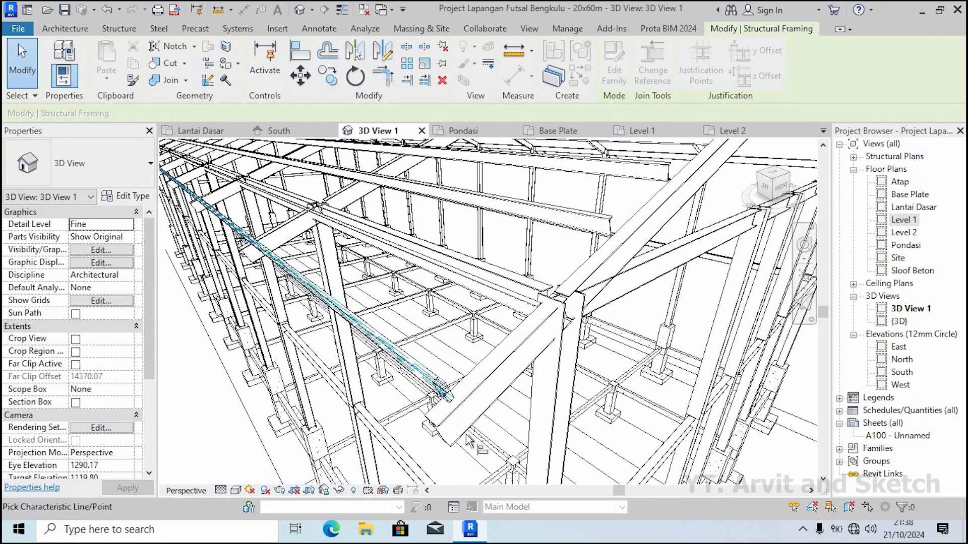
pyautogui.press('Escape')
pyautogui.scroll(-3, 524, 392)
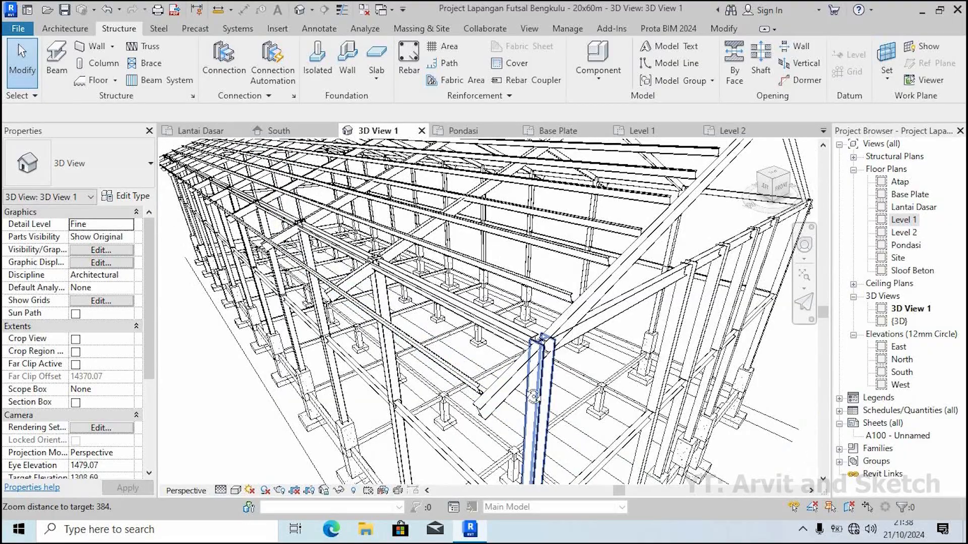
# Examine how the purlins sit on the rafters in the 3D view and South elevation, down to the lowest one at the eave
pyautogui.scroll(-5, 531, 395)
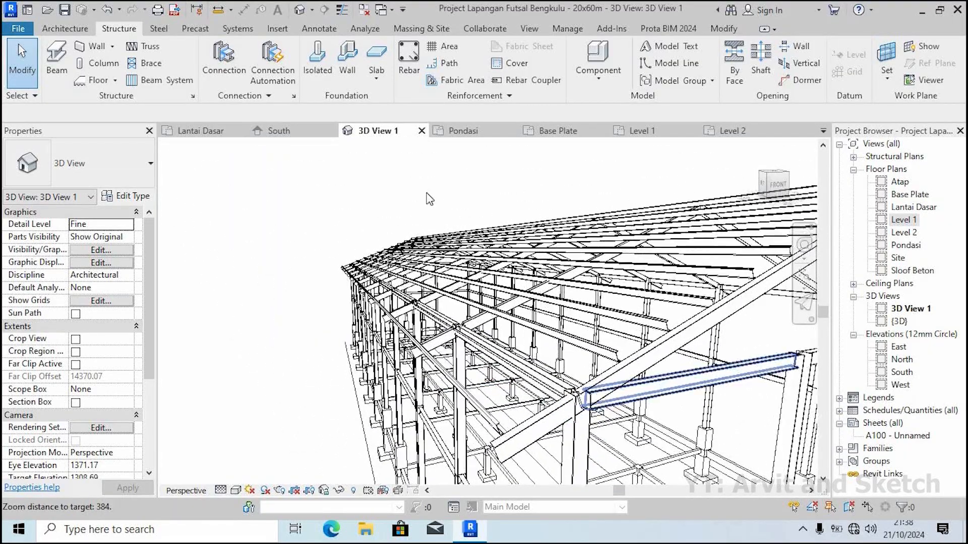
pyautogui.click(273, 130)
pyautogui.scroll(-4, 578, 299)
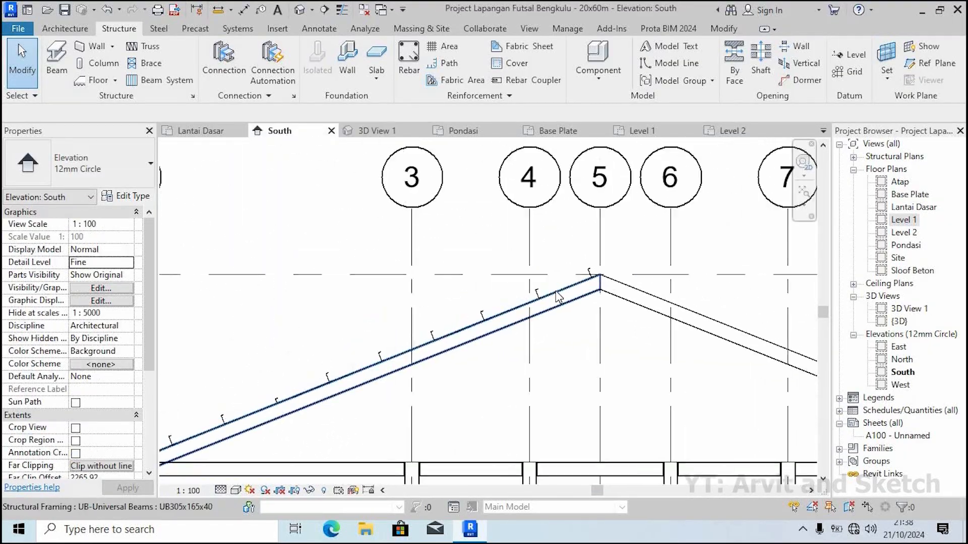
pyautogui.scroll(5, 328, 398)
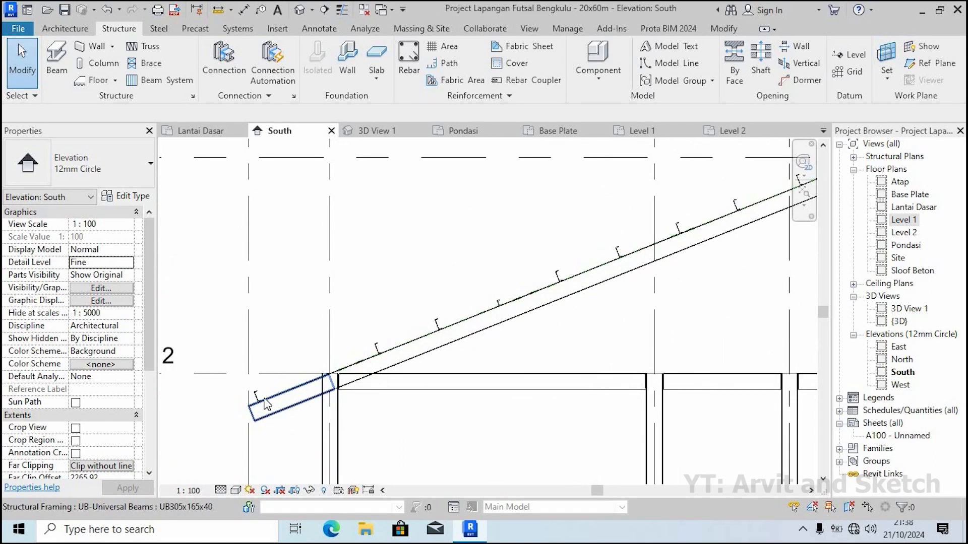
pyautogui.scroll(3, 264, 400)
pyautogui.moveTo(345, 406); pyautogui.dragTo(399, 366, button='middle')
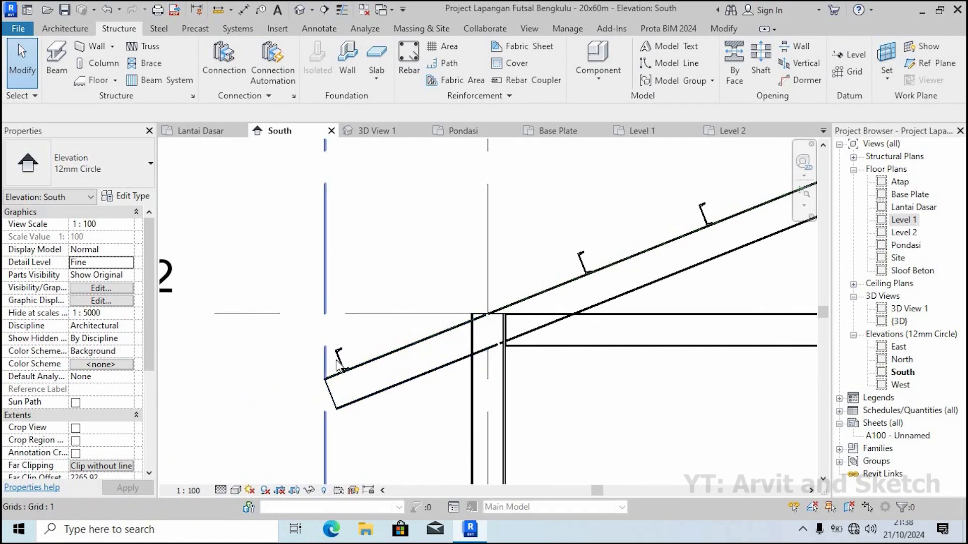
pyautogui.click(340, 364)
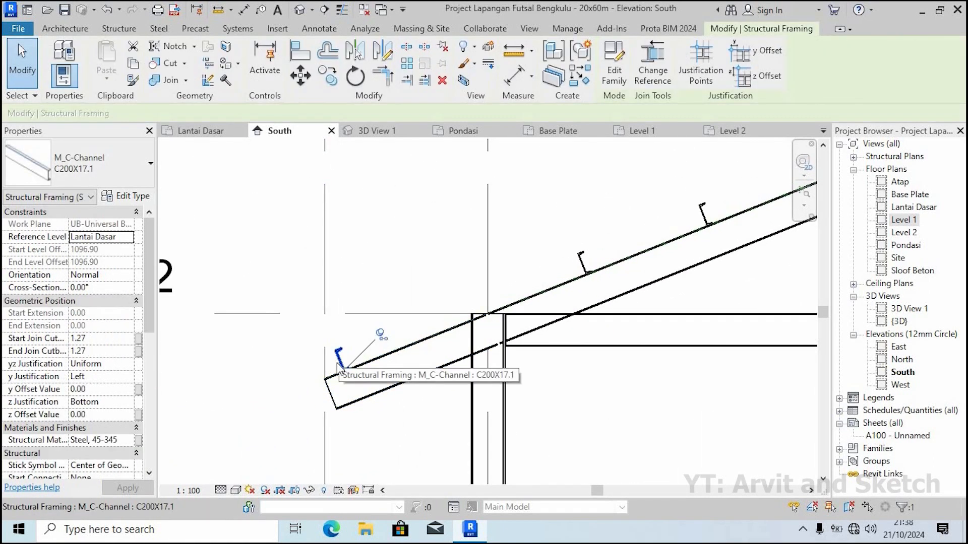
pyautogui.press('Escape')
# Select the C-channel purlin just above the eave column in the South elevation
pyautogui.scroll(-5, 339, 368)
pyautogui.moveTo(419, 384); pyautogui.dragTo(390, 324, button='middle')
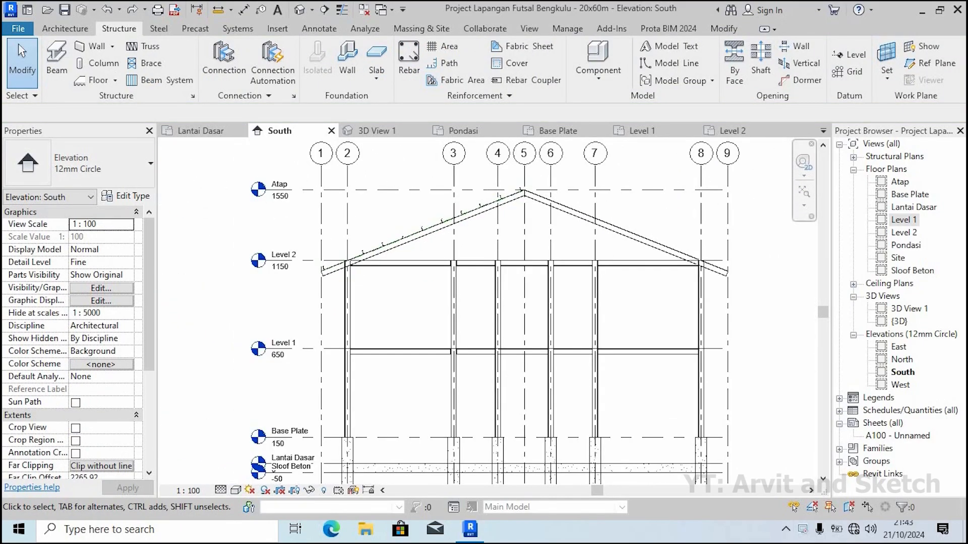
pyautogui.scroll(6, 336, 267)
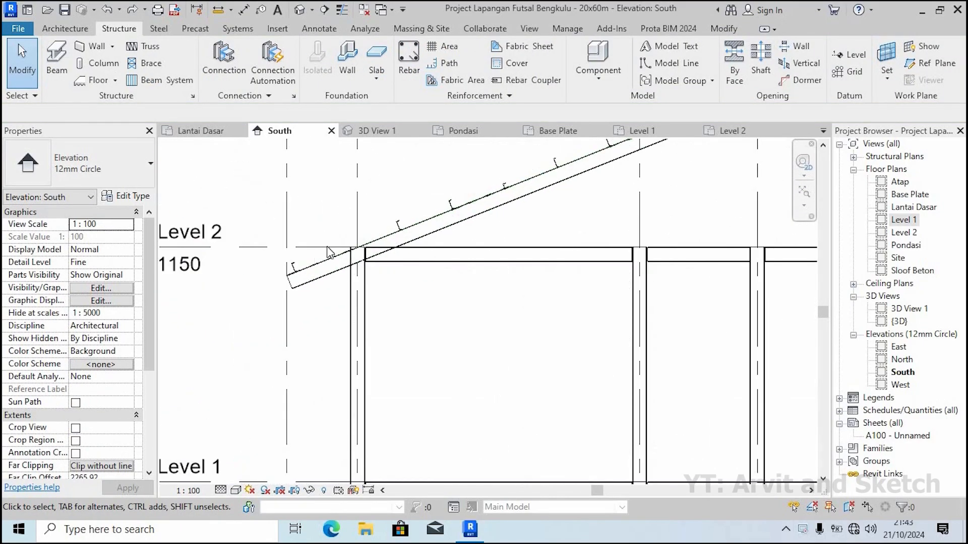
pyautogui.click(462, 201)
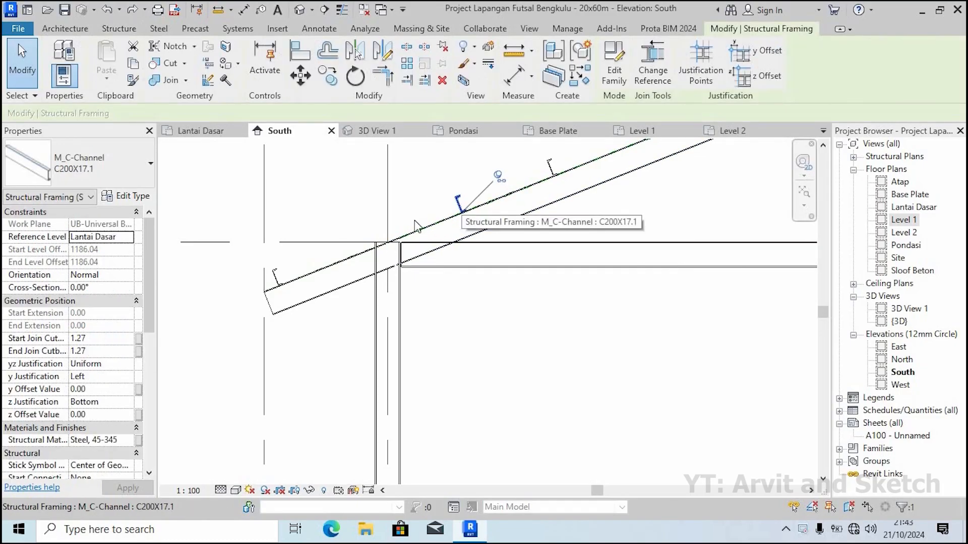
pyautogui.click(328, 79)
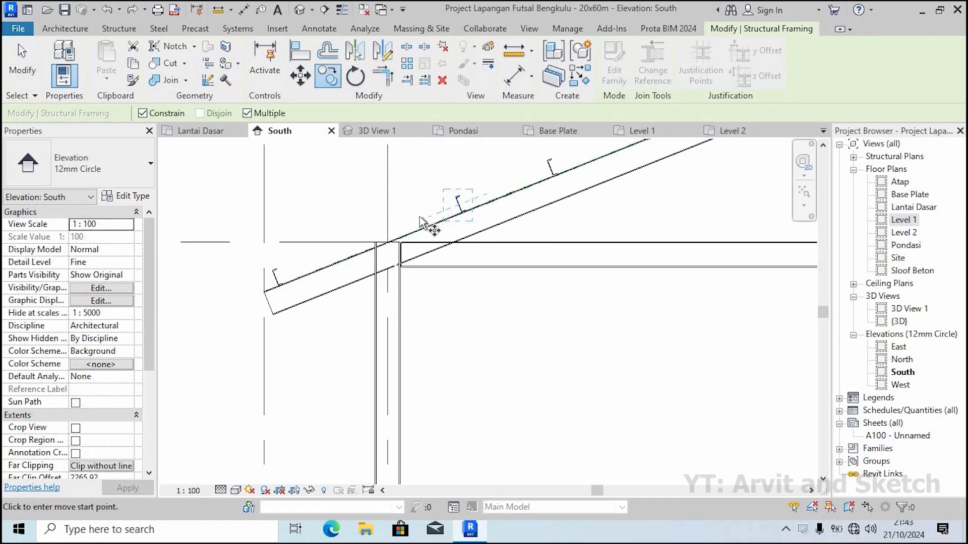
pyautogui.click(459, 205)
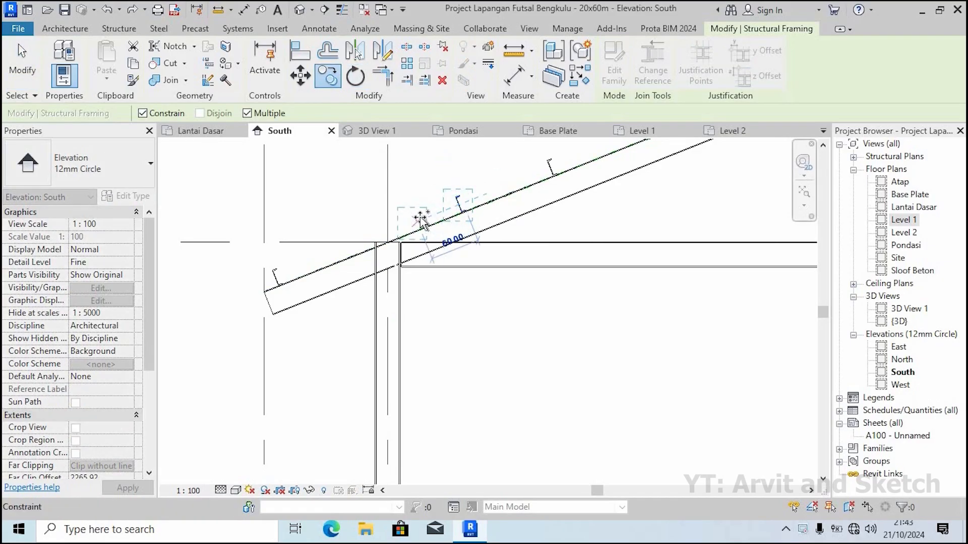
pyautogui.scroll(2, 472, 221)
pyautogui.click(458, 207)
pyautogui.press('Escape')
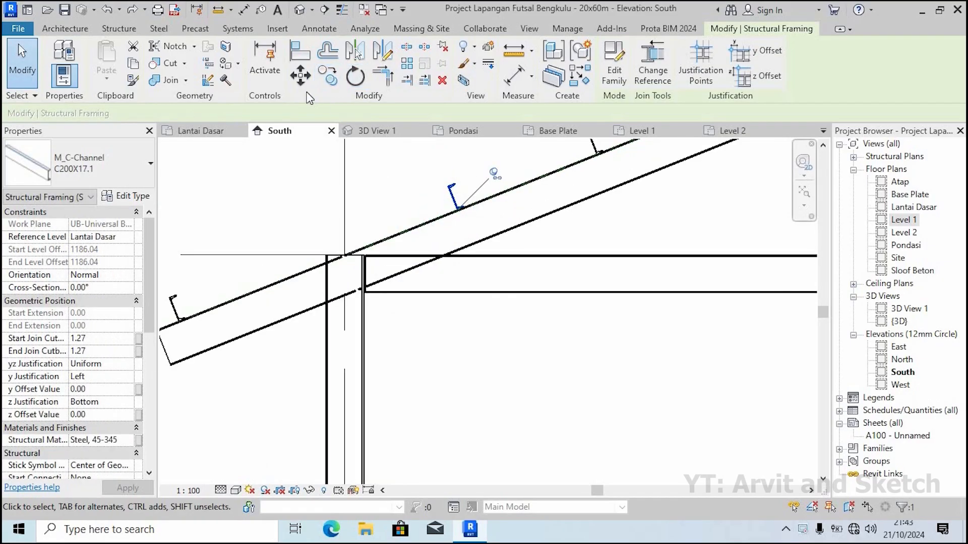
# Copy the selected purlin 120 cm down the slope along the rafter, filling the gap above the eave column
pyautogui.click(329, 78)
pyautogui.click(458, 206)
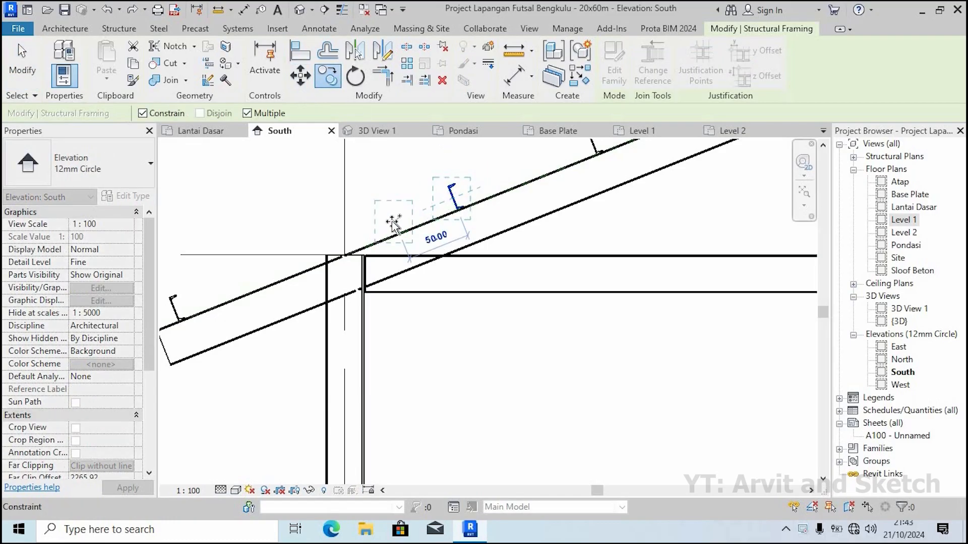
pyautogui.write('120')
pyautogui.press('Return')
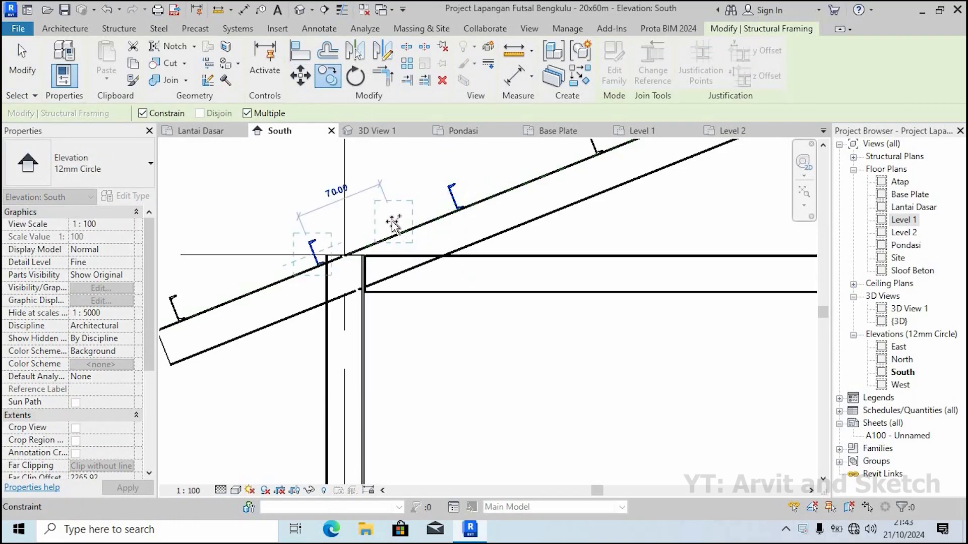
pyautogui.press('Escape')
pyautogui.press('Escape')
pyautogui.scroll(-2, 451, 262)
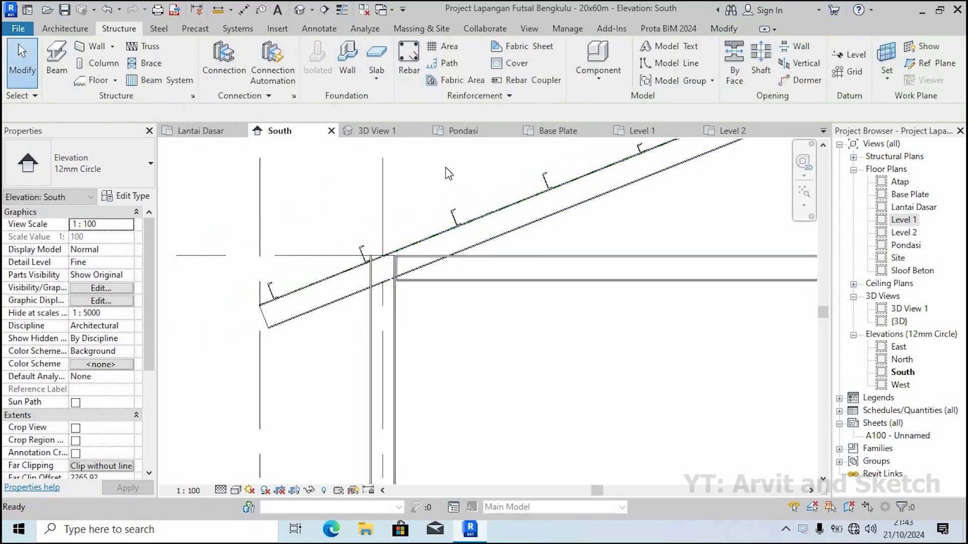
# In the Level 2 plan, stretch the lowest eave purlin's start end to the outer edge of the grid A rafter
pyautogui.click(728, 132)
pyautogui.scroll(8, 443, 424)
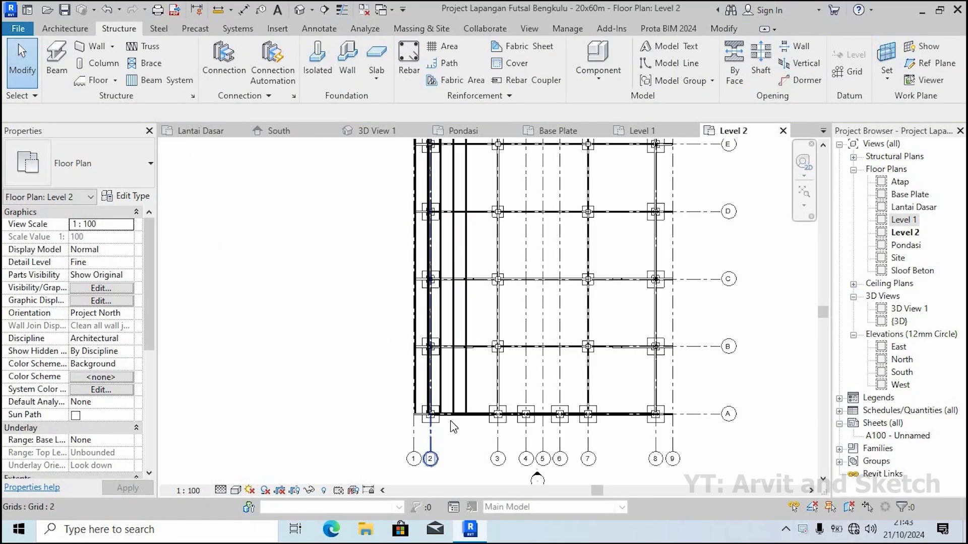
pyautogui.scroll(2, 388, 403)
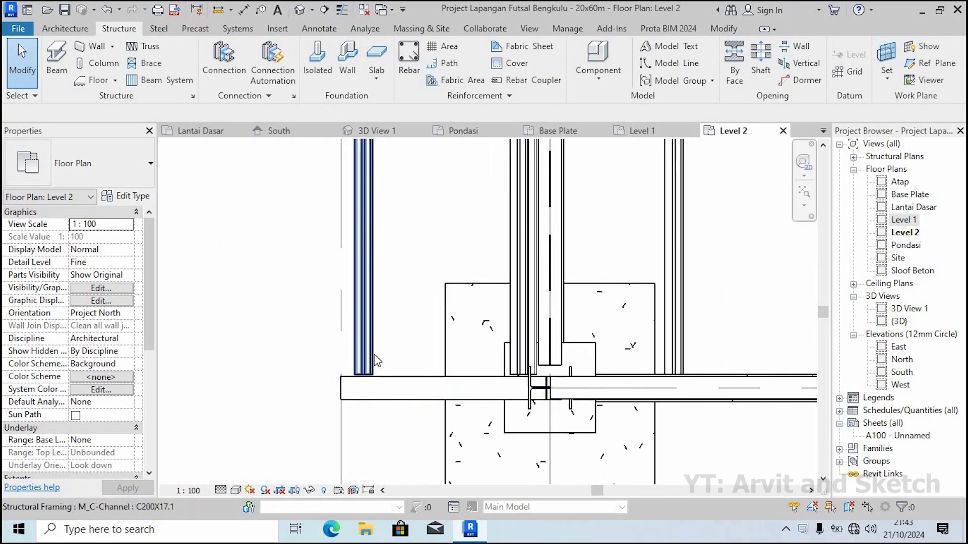
pyautogui.click(374, 359)
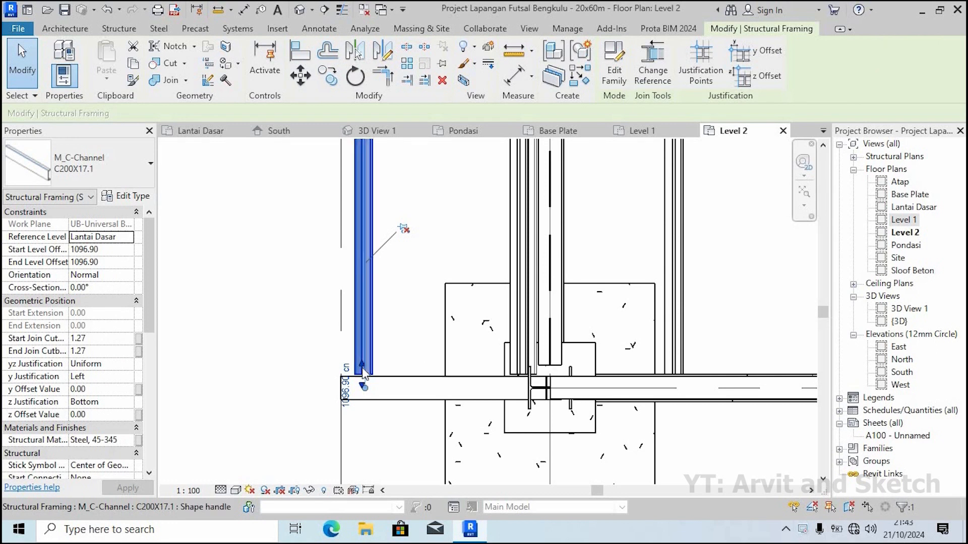
pyautogui.scroll(1, 364, 394)
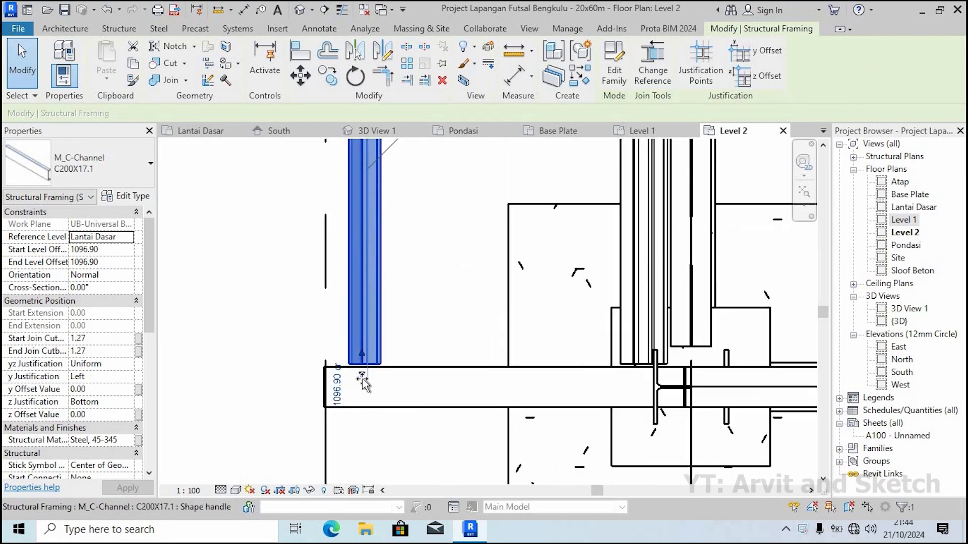
pyautogui.moveTo(362, 380); pyautogui.dragTo(358, 406)
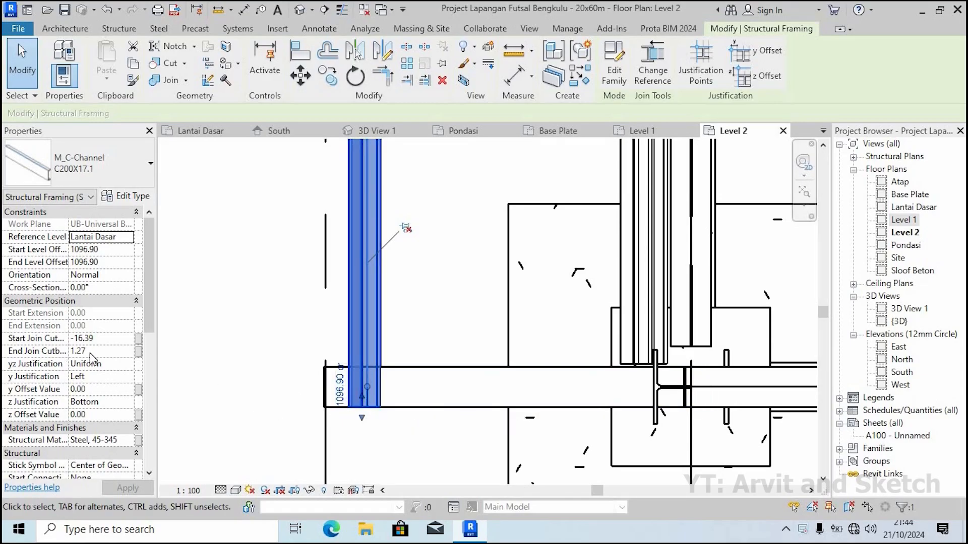
# Set the lowest eave purlin's End Join Cutback to -16.39 and check its far end on the last rafter
pyautogui.click(113, 350)
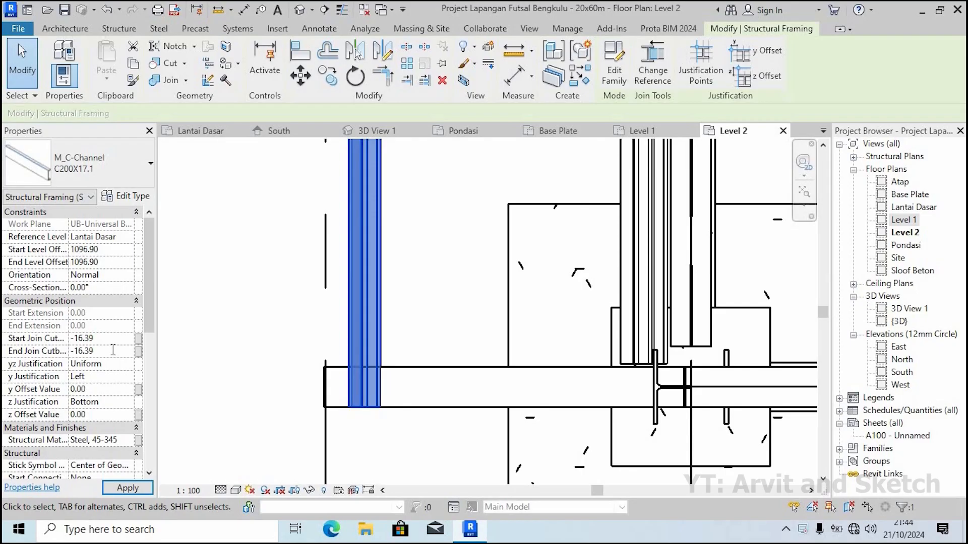
pyautogui.click(141, 494)
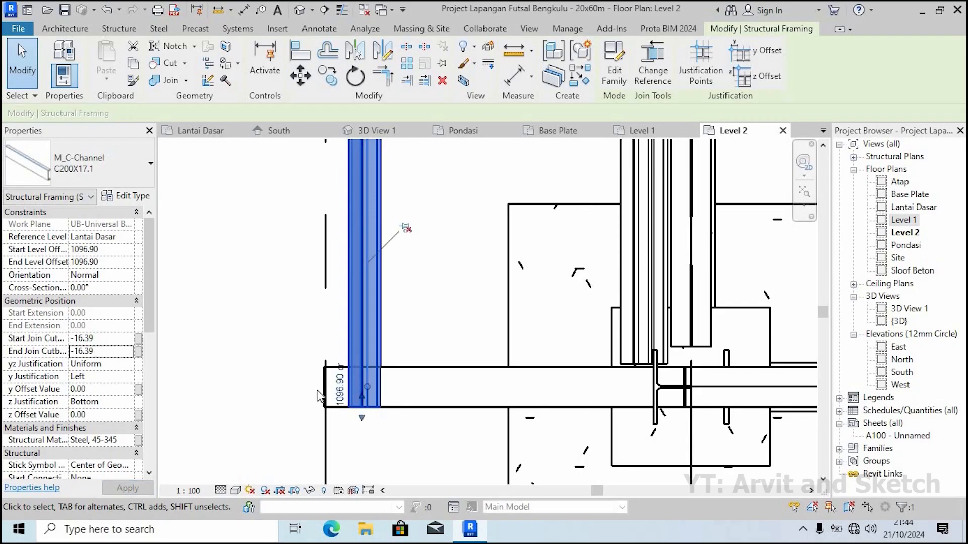
pyautogui.scroll(-5, 342, 406)
pyautogui.scroll(-6, 352, 416)
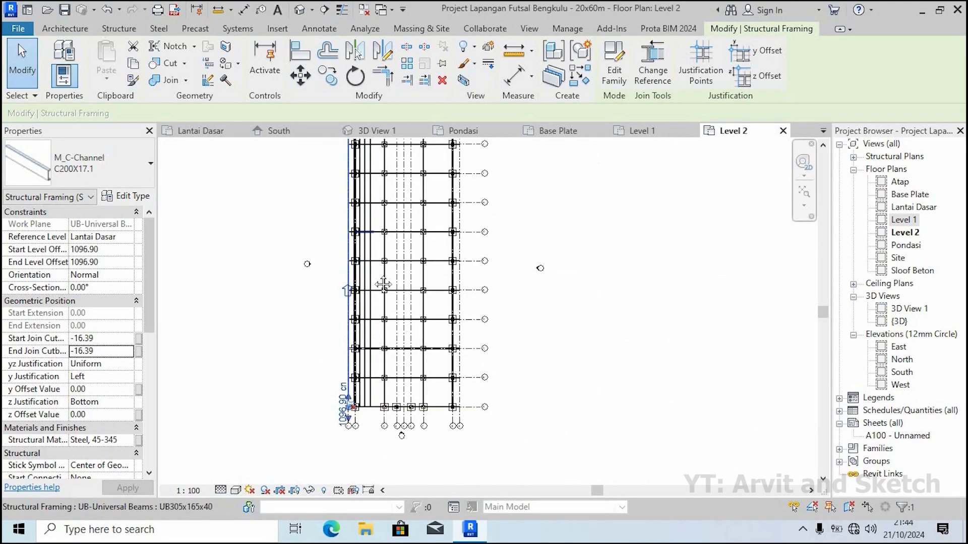
pyautogui.scroll(8, 361, 235)
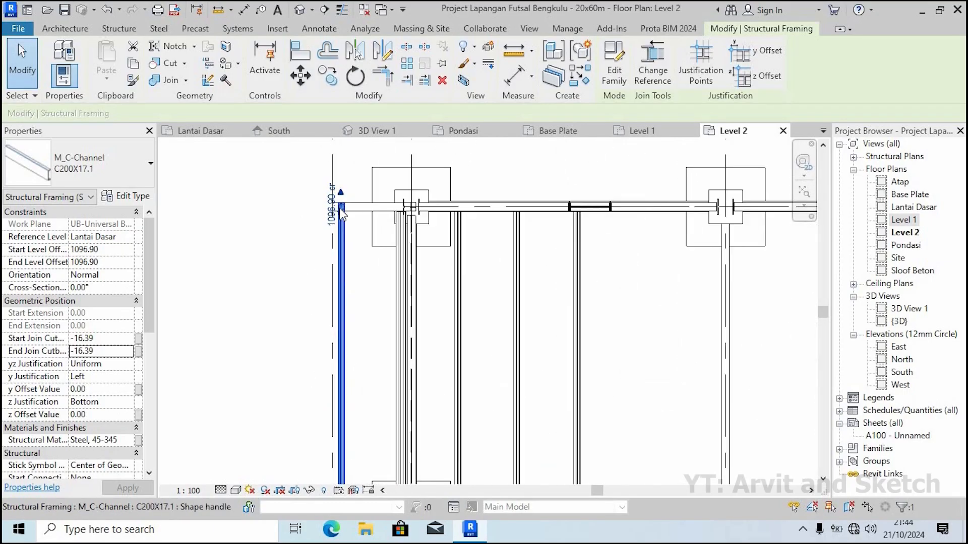
pyautogui.click(279, 198)
# Set the Start and End Join Cutback of the copied purlin beside grid 2 to -16.39
pyautogui.scroll(-2, 277, 193)
pyautogui.scroll(3, 418, 227)
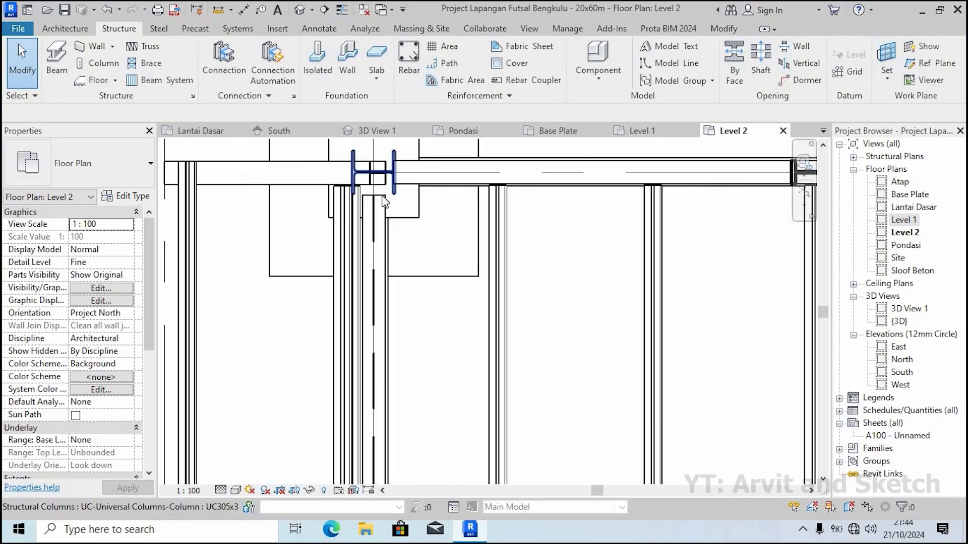
pyautogui.click(332, 341)
pyautogui.click(106, 338)
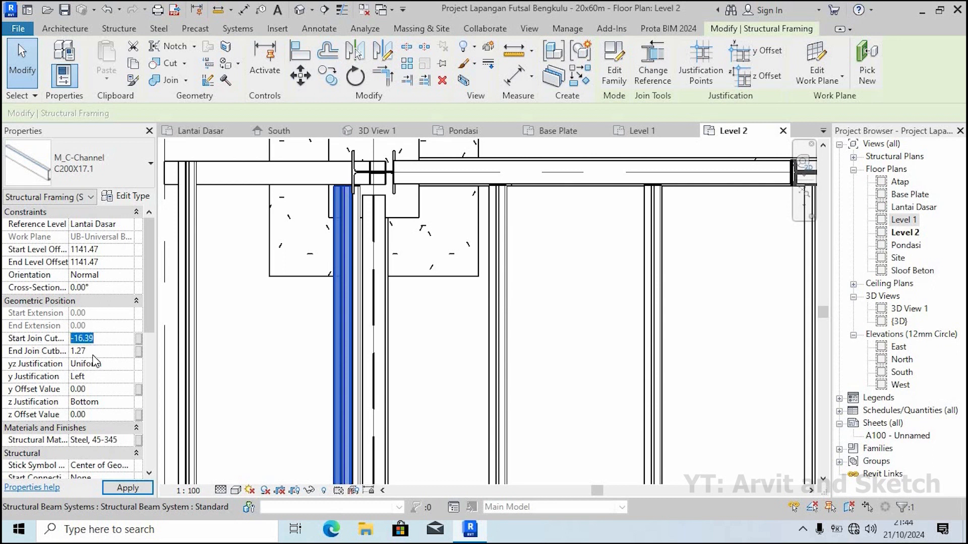
pyautogui.click(94, 352)
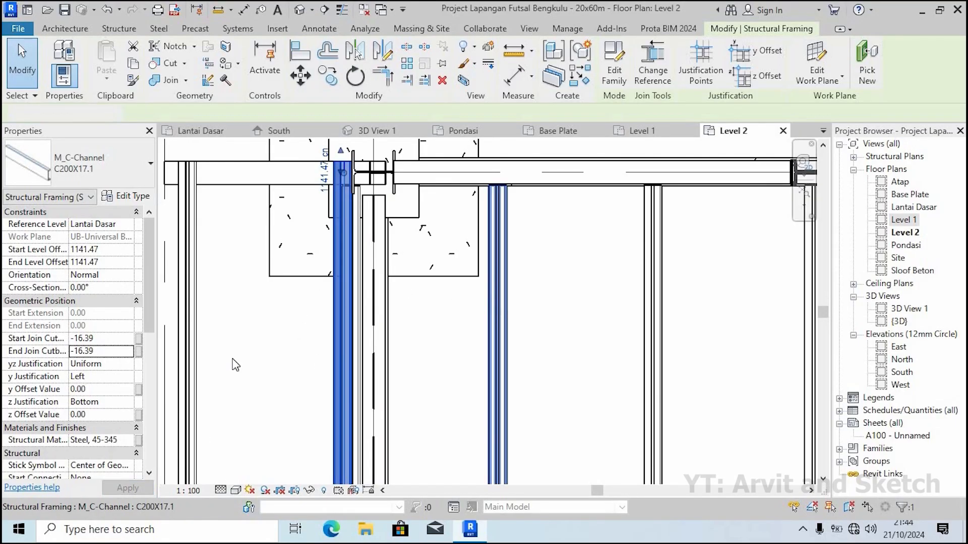
# Set the Start and End Join Cutback of the first purlin inside grid 2 to -16.39
pyautogui.click(102, 341)
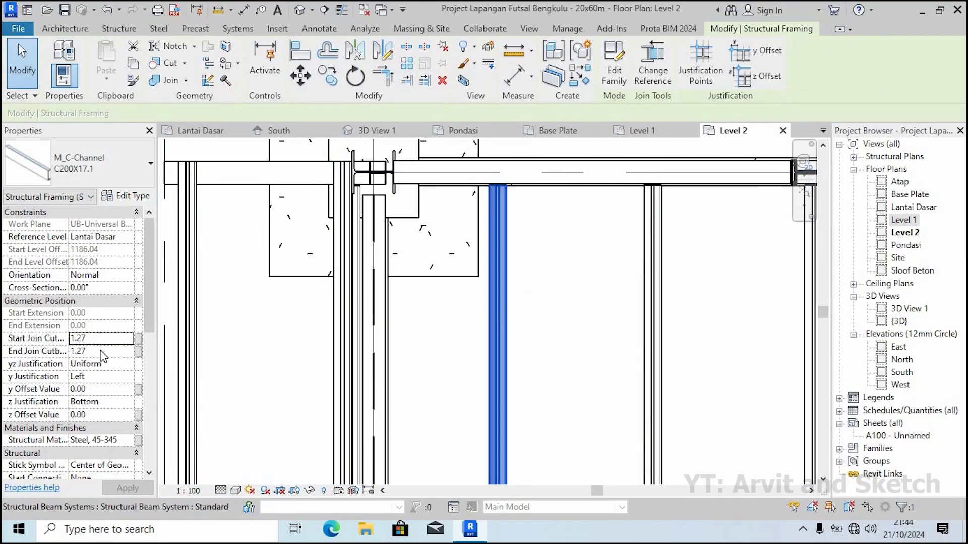
pyautogui.write('-16.39')
pyautogui.click(102, 353)
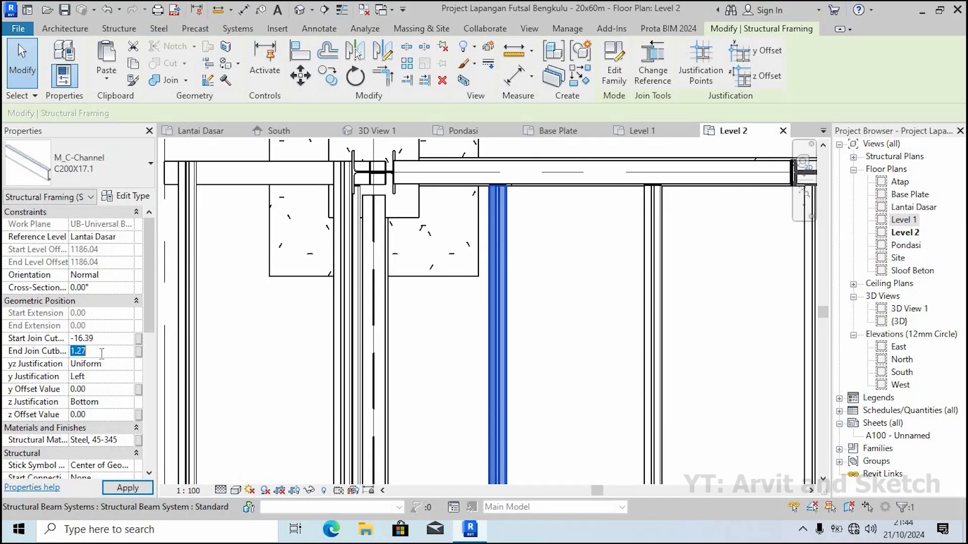
pyautogui.write('-16.39')
pyautogui.click(127, 488)
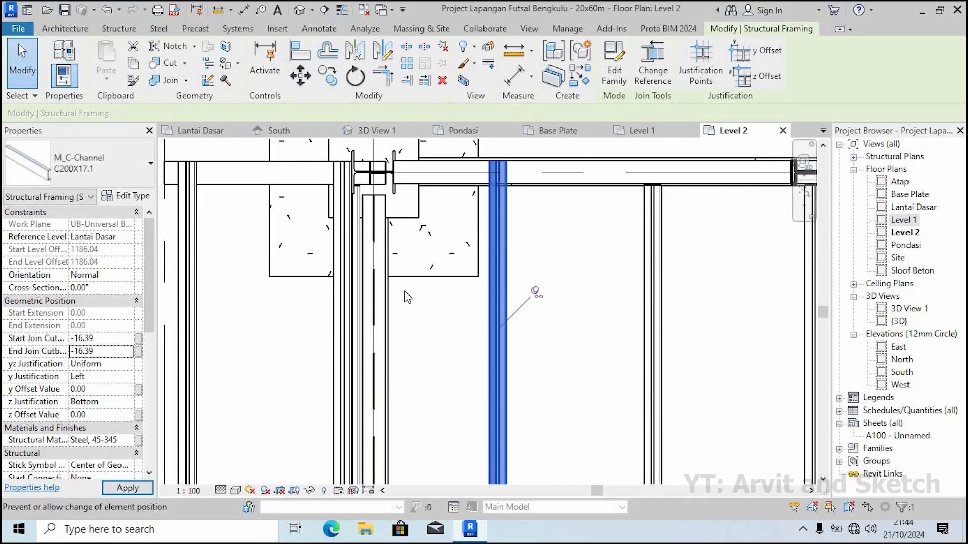
# Set the Start and End Join Cutback of the second purlin inside grid 2 to -16.39
pyautogui.scroll(-2, 406, 290)
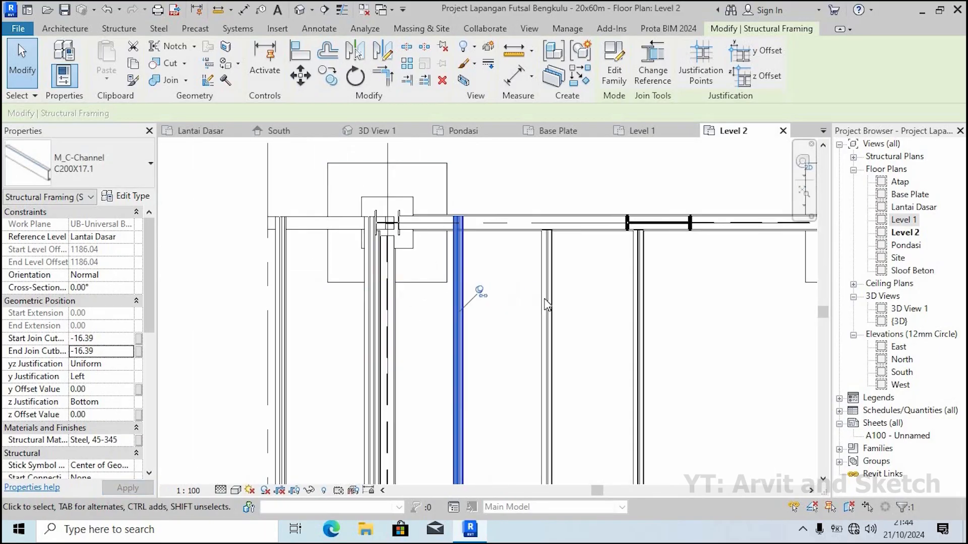
pyautogui.click(101, 352)
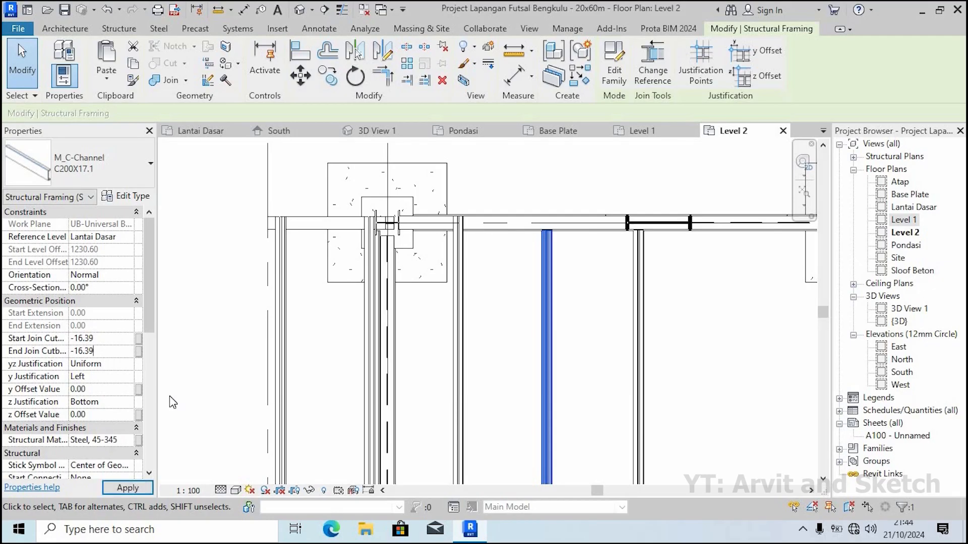
pyautogui.click(127, 488)
# Set the Start and End Join Cutback of the third purlin inside grid 2 to -16.39, leaving nothing selected
pyautogui.scroll(-2, 534, 303)
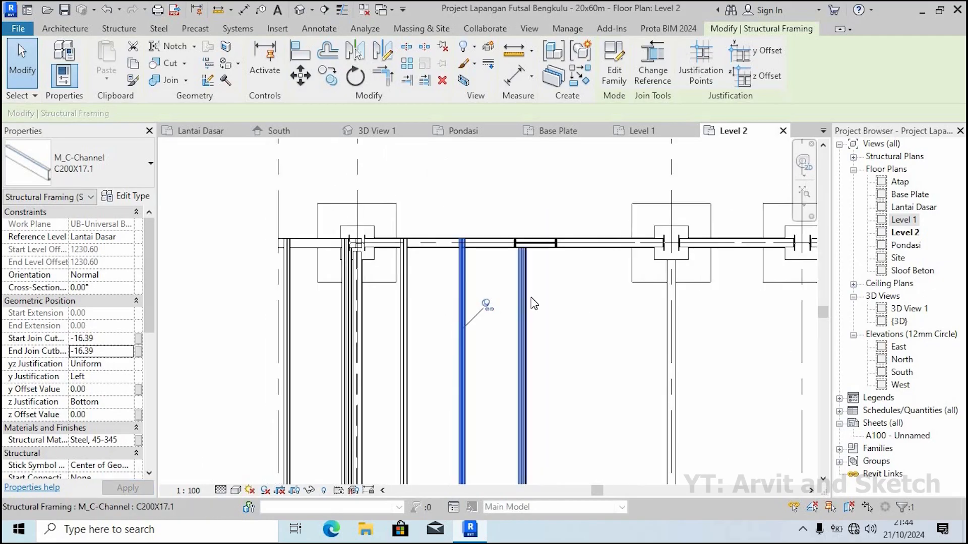
pyautogui.scroll(-5, 445, 265)
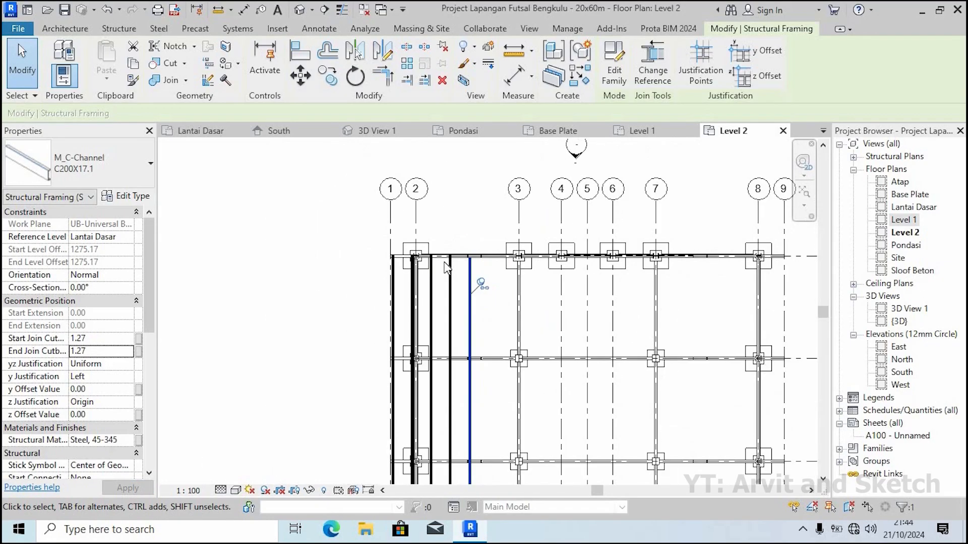
pyautogui.scroll(1, 446, 270)
pyautogui.scroll(2, 469, 286)
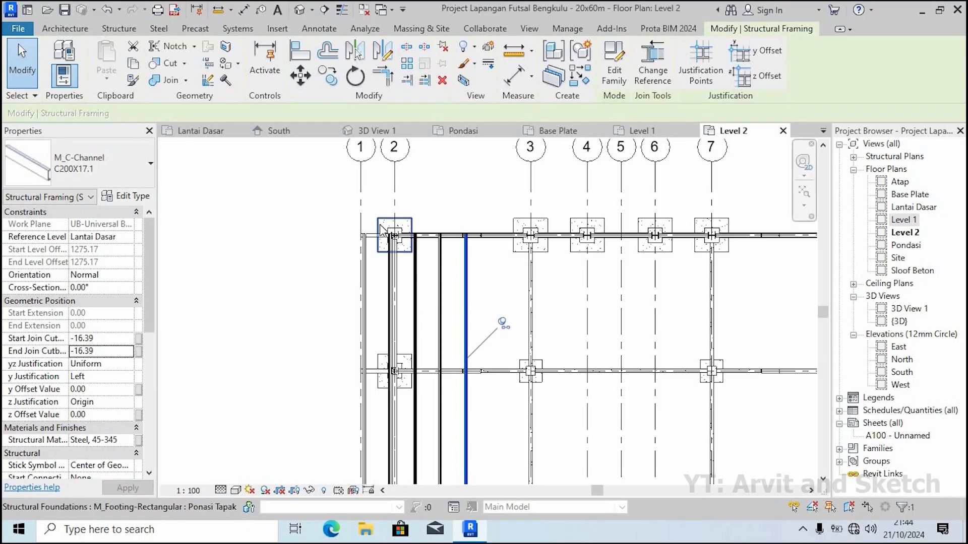
pyautogui.press('Escape')
pyautogui.scroll(-4, 398, 250)
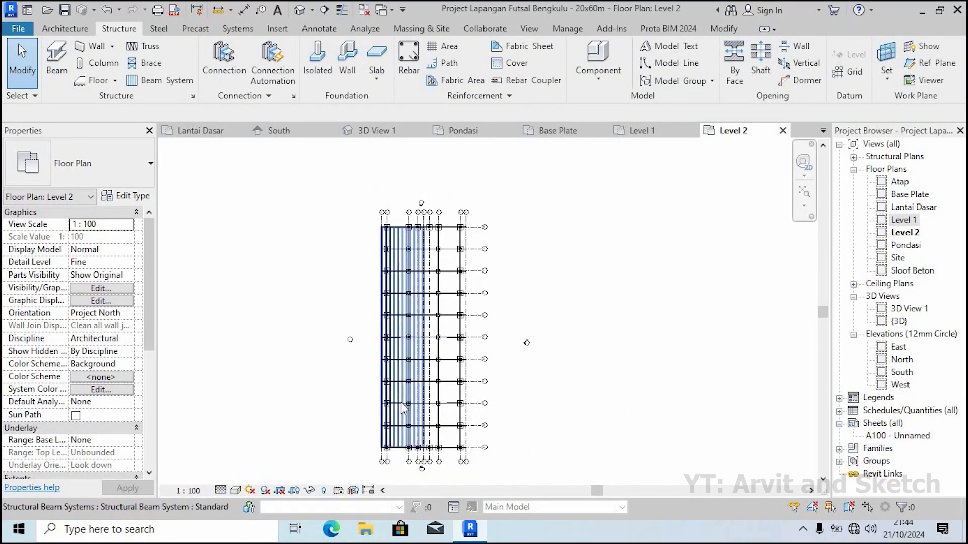
# Examine the purlin ends at the front end rafter in 3D View 1
pyautogui.scroll(5, 404, 434)
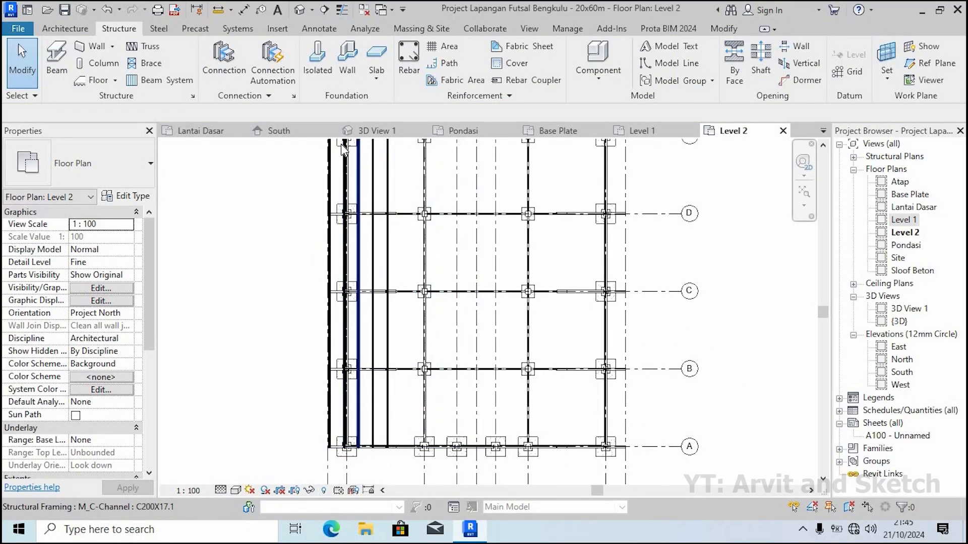
pyautogui.click(383, 132)
pyautogui.scroll(-5, 428, 309)
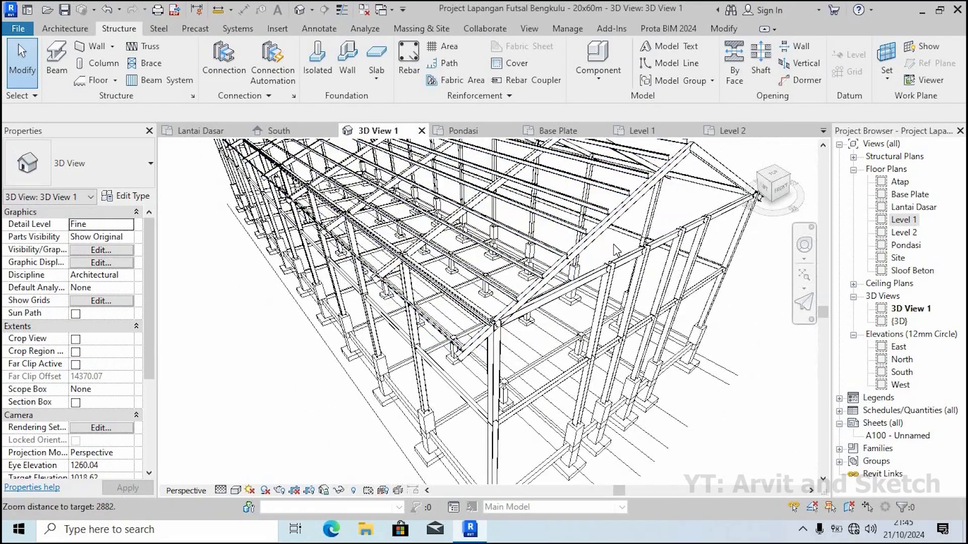
pyautogui.scroll(8, 613, 247)
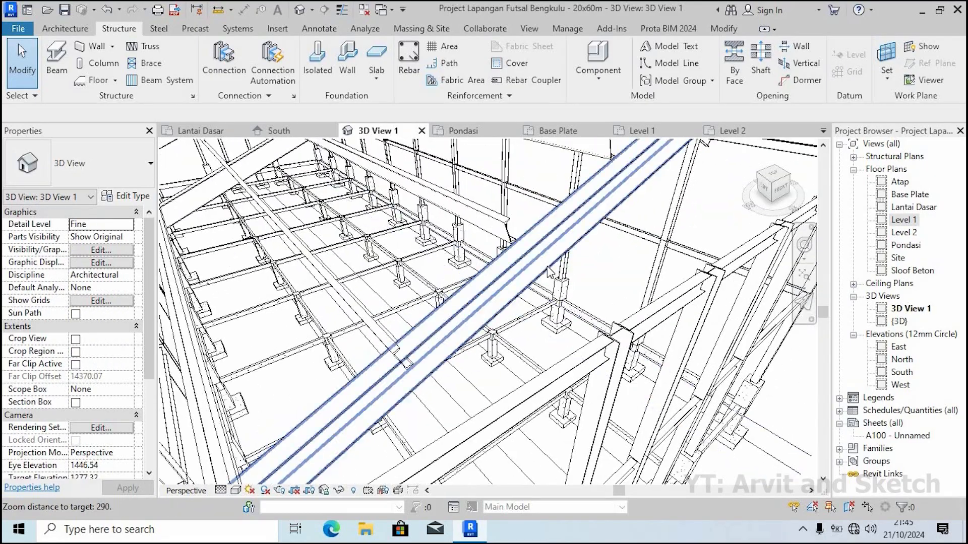
pyautogui.scroll(-3, 549, 272)
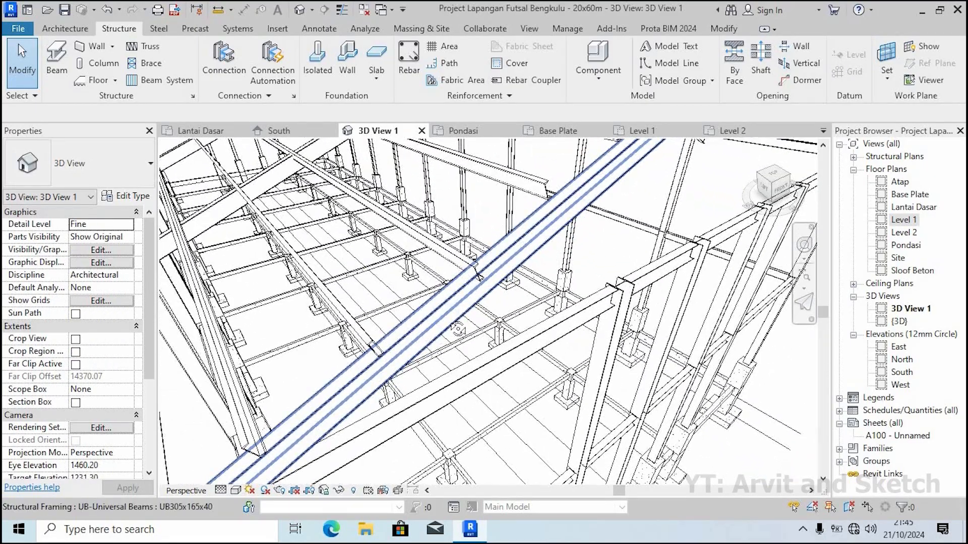
pyautogui.keyDown('shift'); pyautogui.moveTo(457, 329); pyautogui.dragTo(485, 272, button='middle'); pyautogui.keyUp('shift')
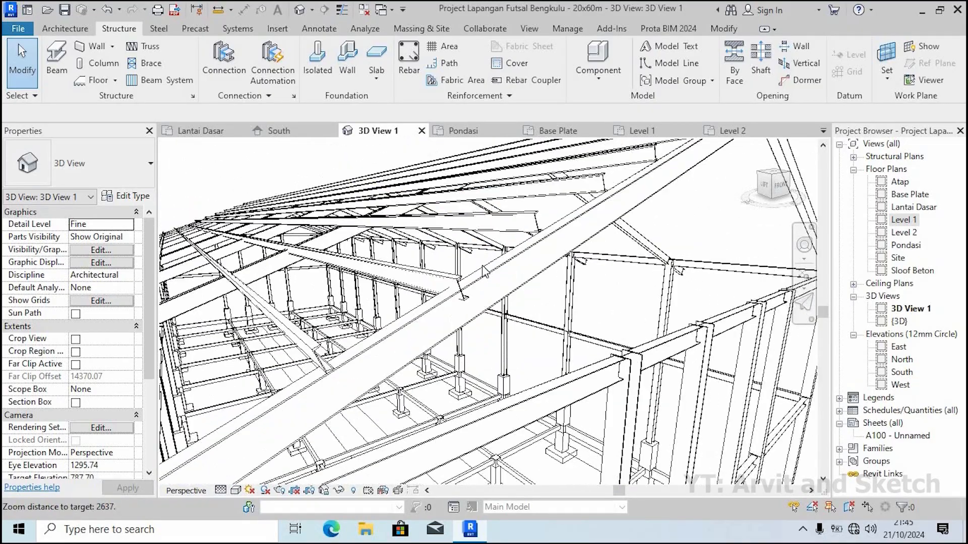
pyautogui.click(463, 295)
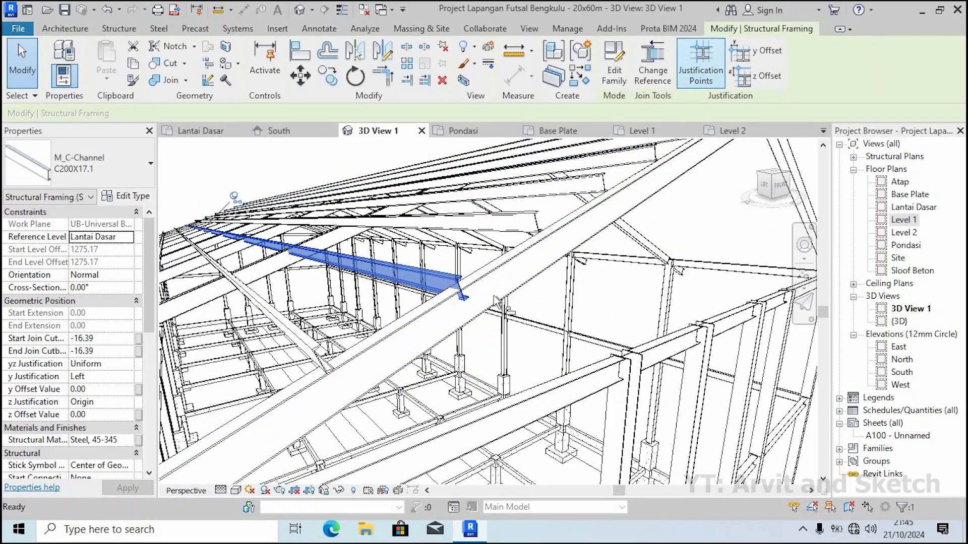
pyautogui.scroll(5, 466, 298)
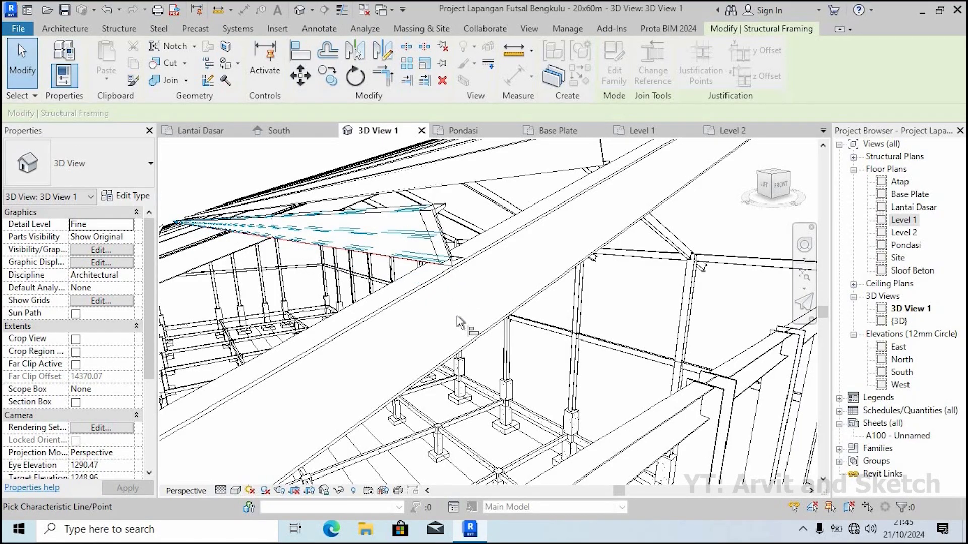
pyautogui.press('Escape')
# Set the Start and End Join Cutback of the fourth purlin inside grid 2 to -16.39
pyautogui.scroll(-5, 501, 297)
pyautogui.keyDown('shift'); pyautogui.moveTo(501, 296); pyautogui.dragTo(469, 301, button='middle'); pyautogui.keyUp('shift')
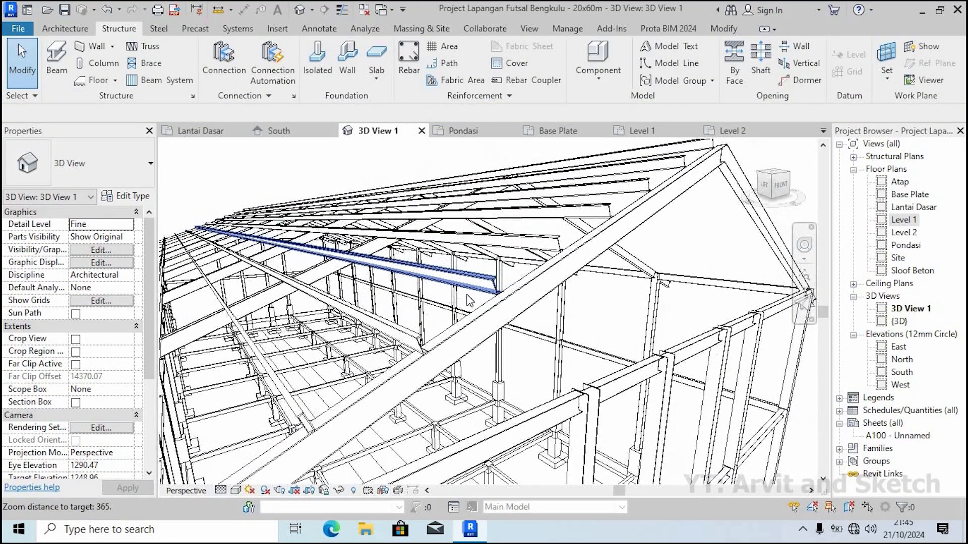
pyautogui.click(463, 298)
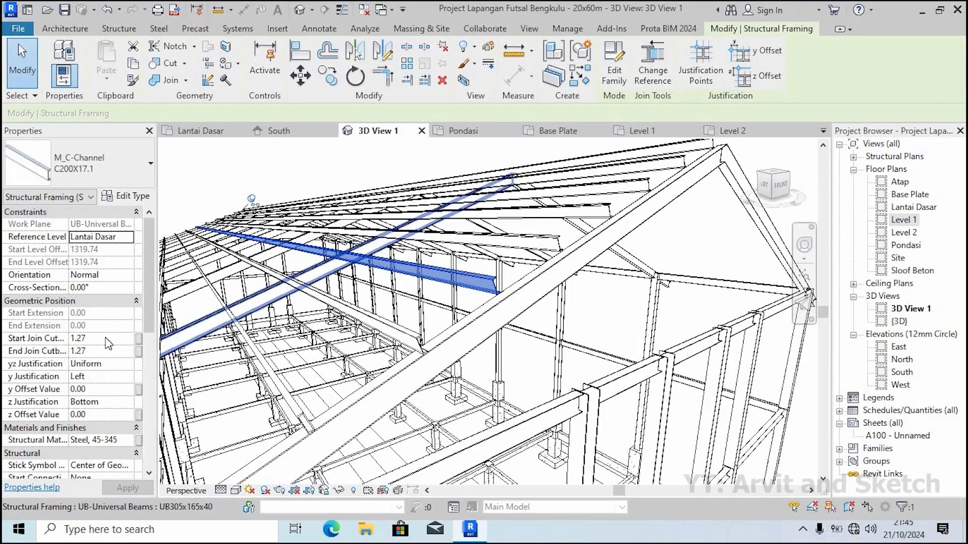
pyautogui.click(106, 338)
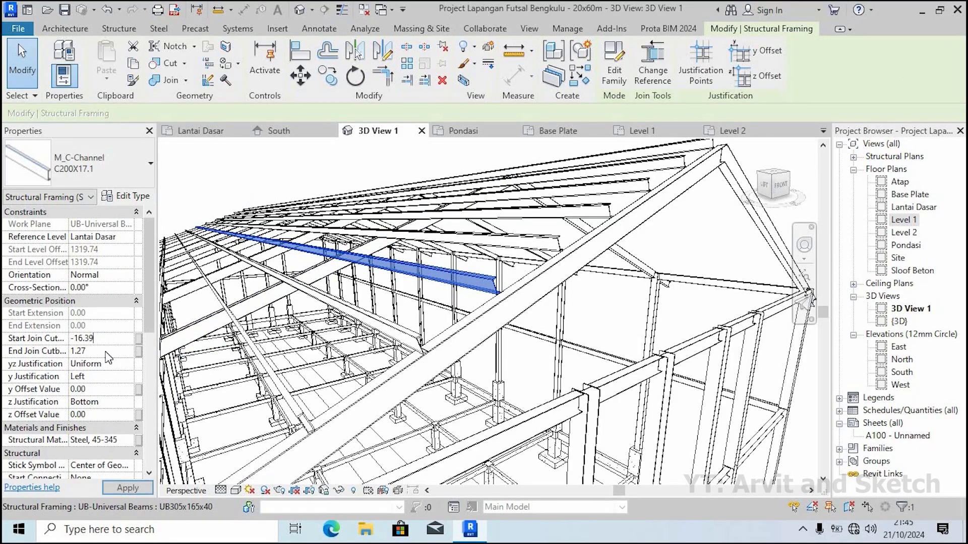
pyautogui.click(106, 351)
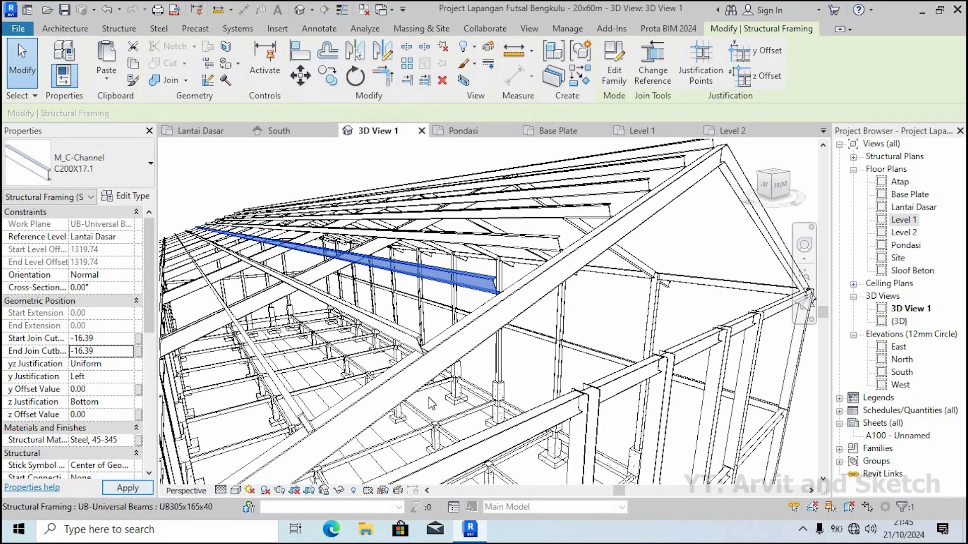
# Set the Start and End Join Cutback of the five remaining purlins up to the ridge together to -16.39, leaving nothing selected
pyautogui.click(544, 236)
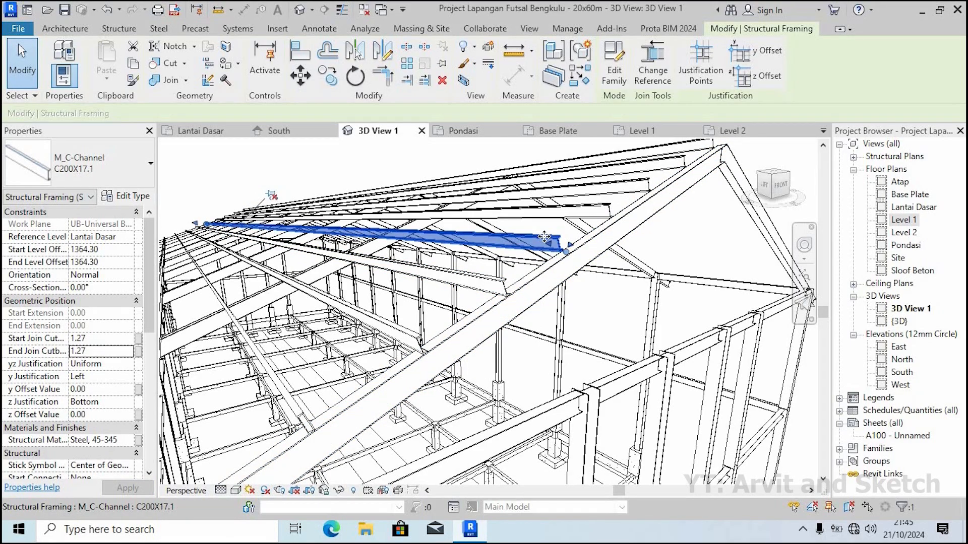
pyautogui.keyDown('ctrl'); pyautogui.click(595, 212); pyautogui.keyUp('ctrl')
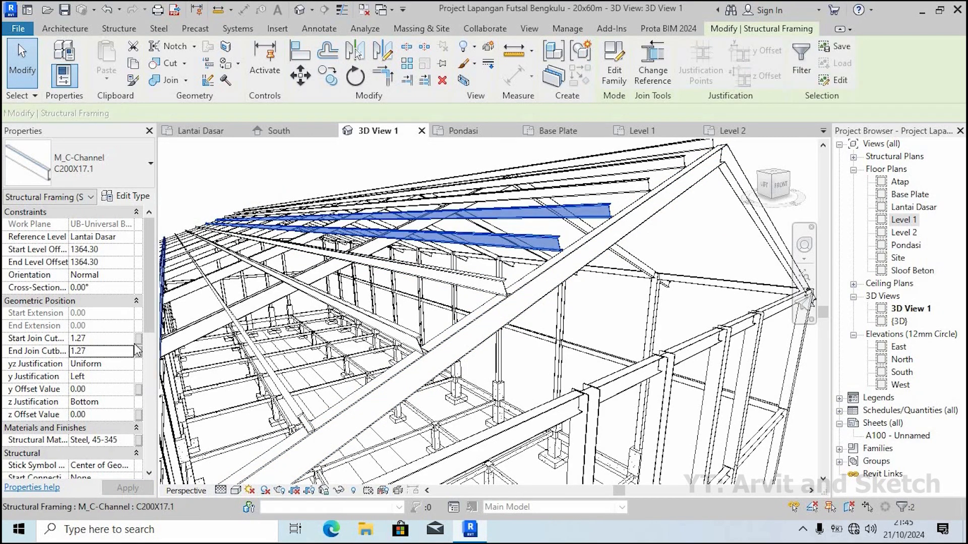
pyautogui.keyDown('ctrl'); pyautogui.click(634, 192); pyautogui.keyUp('ctrl')
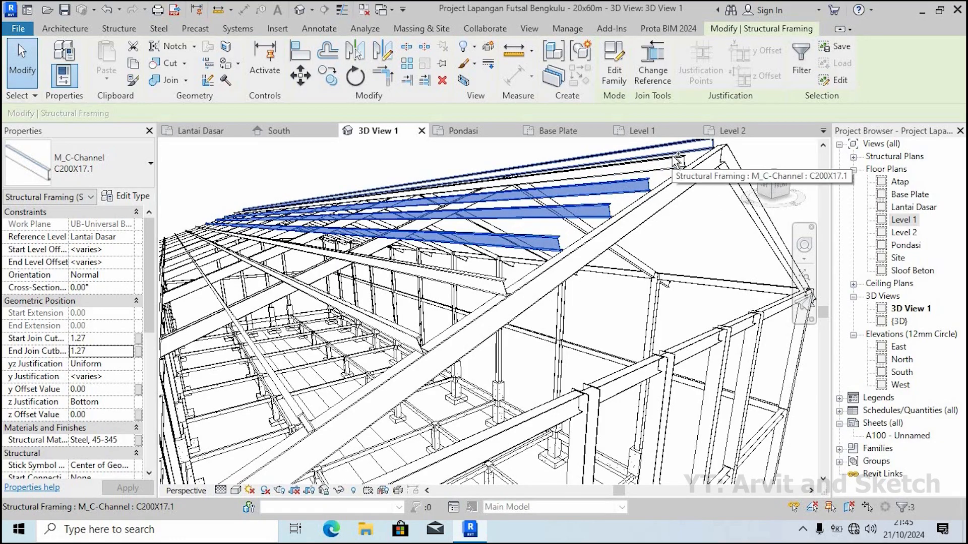
pyautogui.keyDown('ctrl'); pyautogui.click(670, 162); pyautogui.keyUp('ctrl')
pyautogui.click(109, 334)
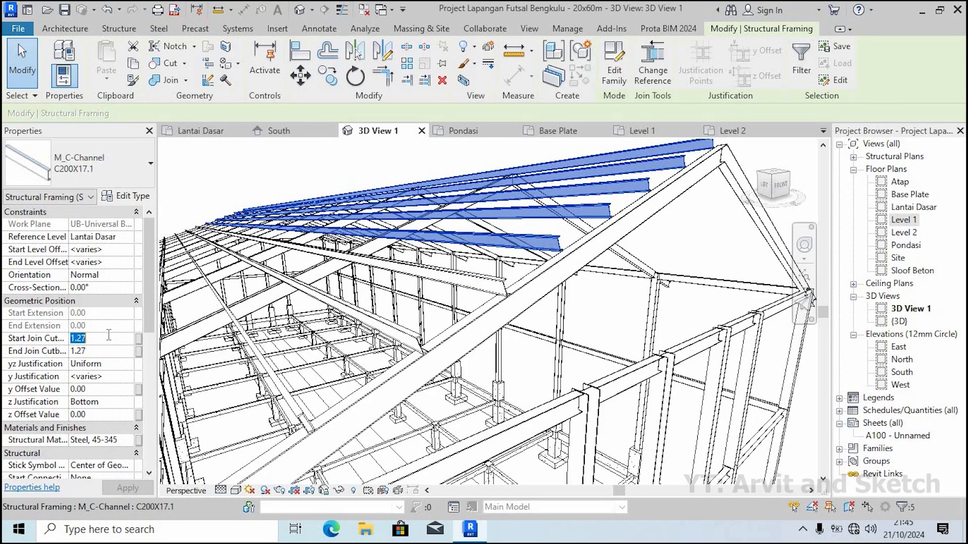
pyautogui.click(106, 352)
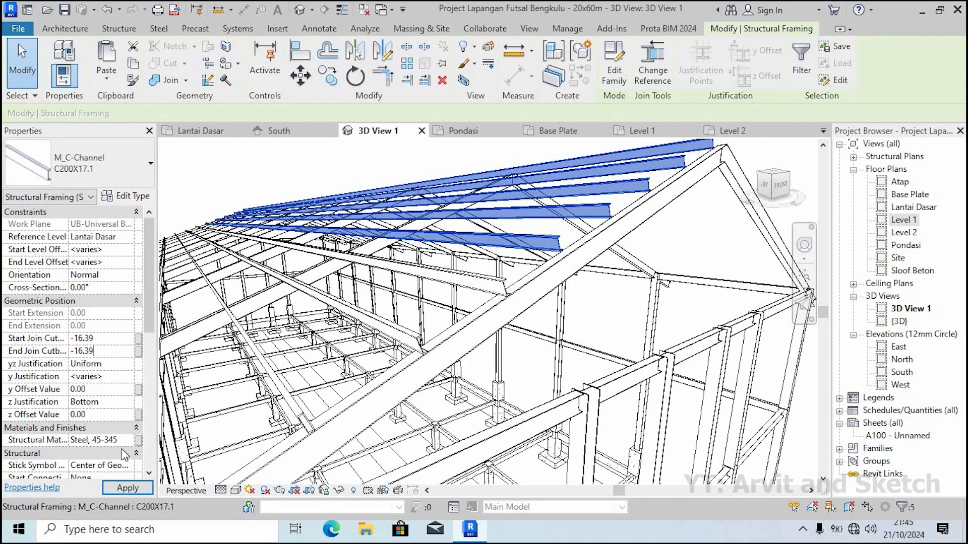
pyautogui.scroll(-3, 697, 173)
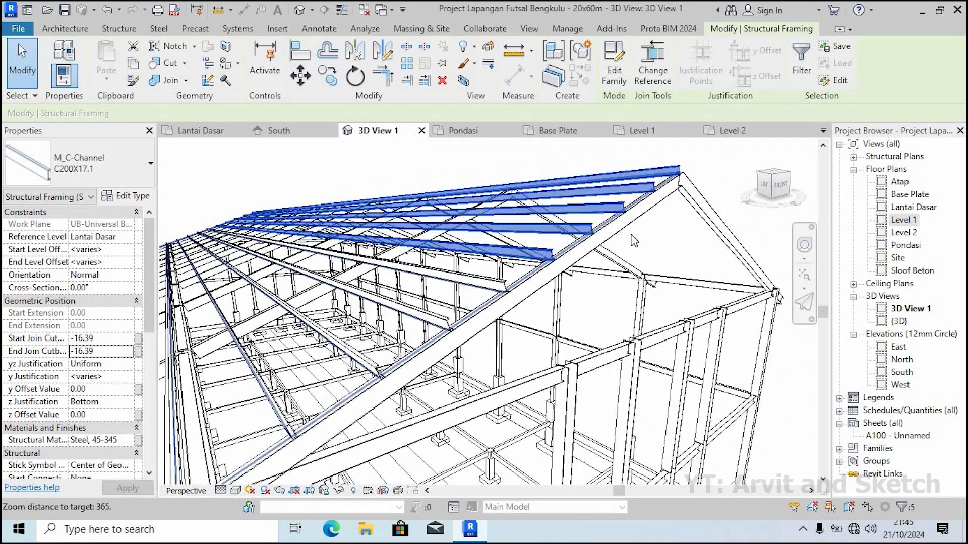
pyautogui.press('Escape')
# Examine the purlins along the whole roof slope in 3D View 1 from several angles
pyautogui.scroll(-6, 641, 185)
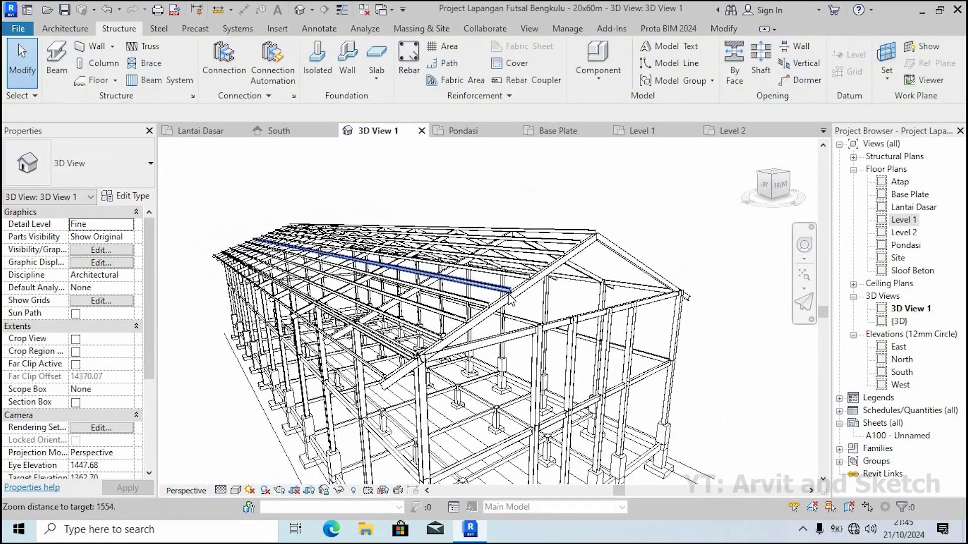
pyautogui.scroll(-2, 510, 296)
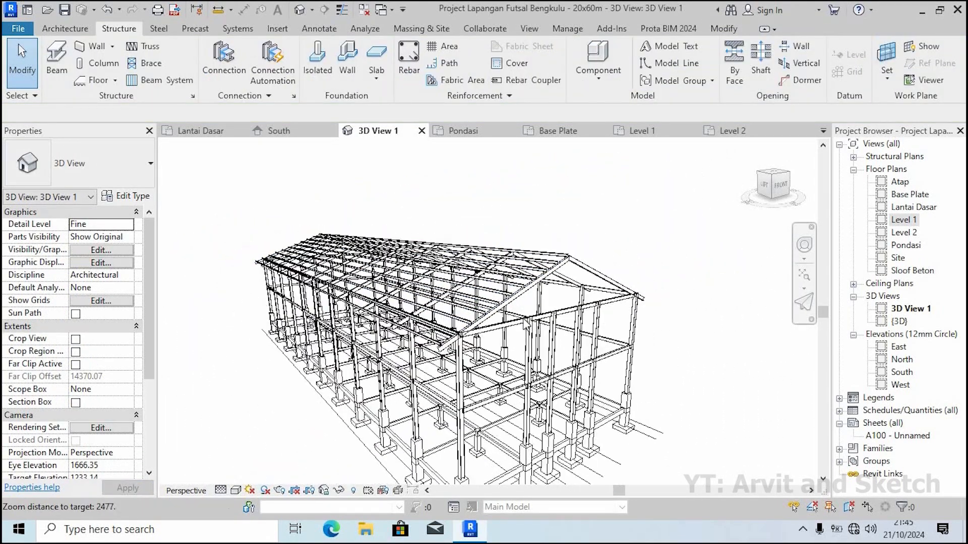
pyautogui.keyDown('shift'); pyautogui.moveTo(348, 298); pyautogui.dragTo(446, 313, button='middle'); pyautogui.keyUp('shift')
pyautogui.scroll(-4, 457, 288)
pyautogui.scroll(-2, 457, 288)
pyautogui.scroll(-2, 449, 313)
pyautogui.scroll(-2, 550, 330)
pyautogui.moveTo(670, 373); pyautogui.dragTo(550, 331, button='middle')
pyautogui.scroll(-2, 590, 353)
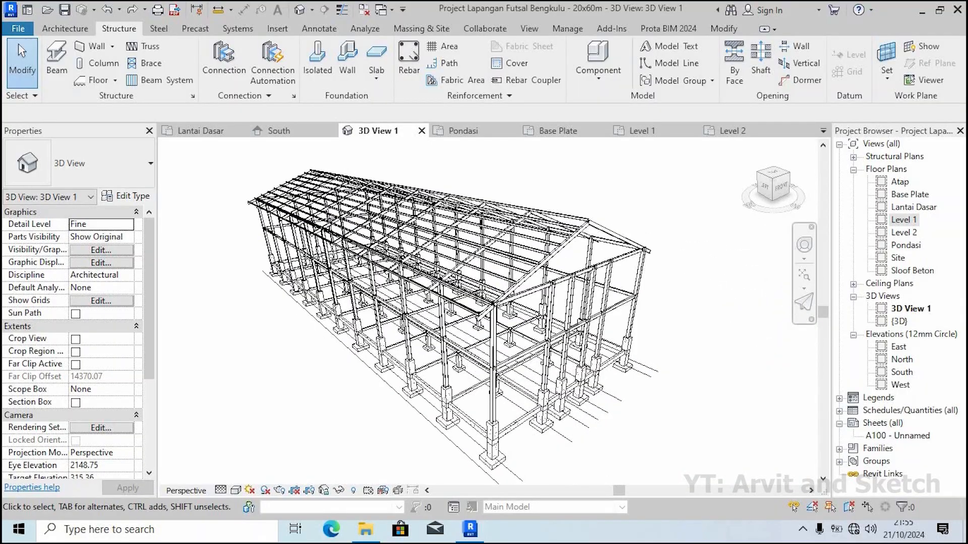
pyautogui.scroll(-2, 586, 287)
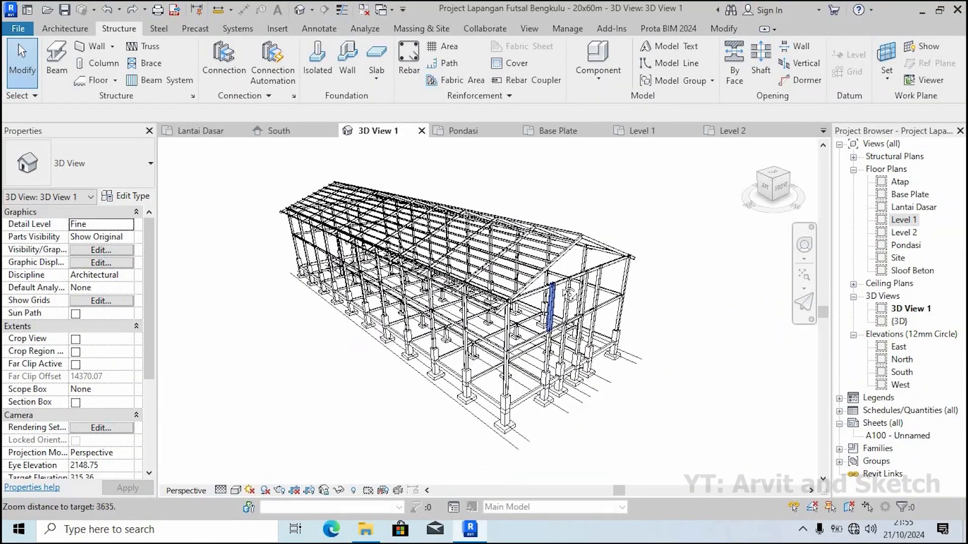
pyautogui.keyDown('shift'); pyautogui.moveTo(536, 272); pyautogui.dragTo(553, 291, button='middle'); pyautogui.keyUp('shift')
pyautogui.moveTo(561, 250); pyautogui.dragTo(564, 268, button='middle')
pyautogui.scroll(3, 567, 271)
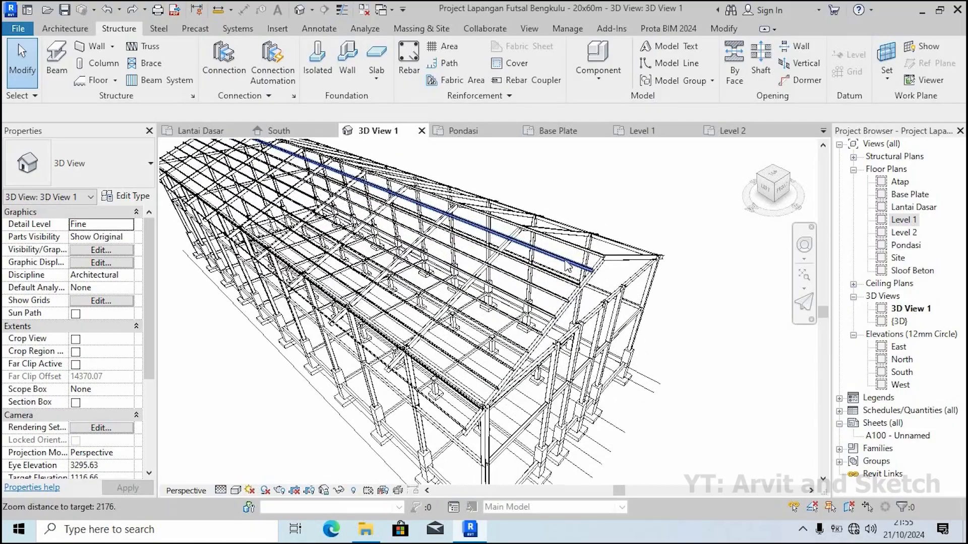
# Mirror a copy of the purlin beam system about grid 5 in the Level 2 plan to cover the opposite roof slope
pyautogui.click(726, 132)
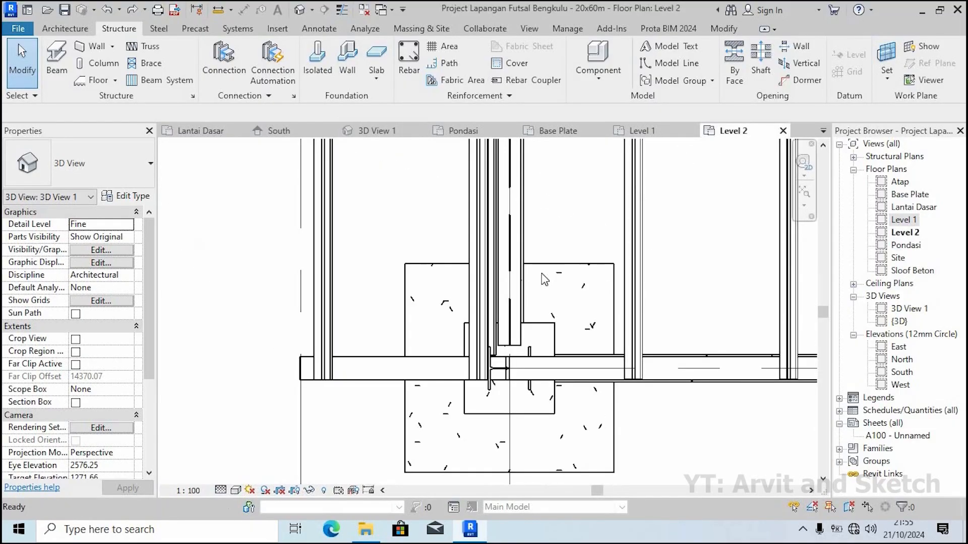
pyautogui.click(344, 378)
pyautogui.scroll(-5, 509, 353)
pyautogui.moveTo(516, 346); pyautogui.dragTo(343, 440, button='middle')
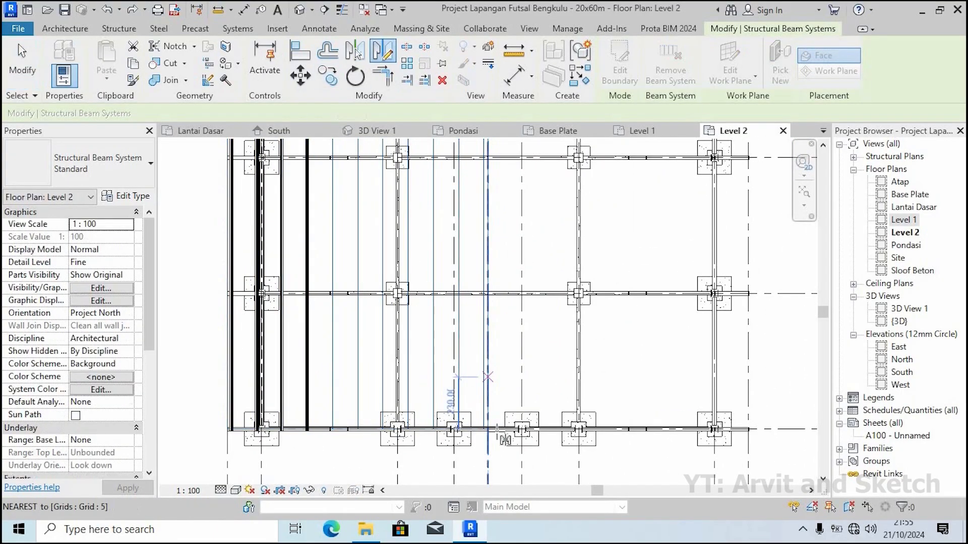
pyautogui.scroll(1, 498, 429)
pyautogui.scroll(-2, 461, 365)
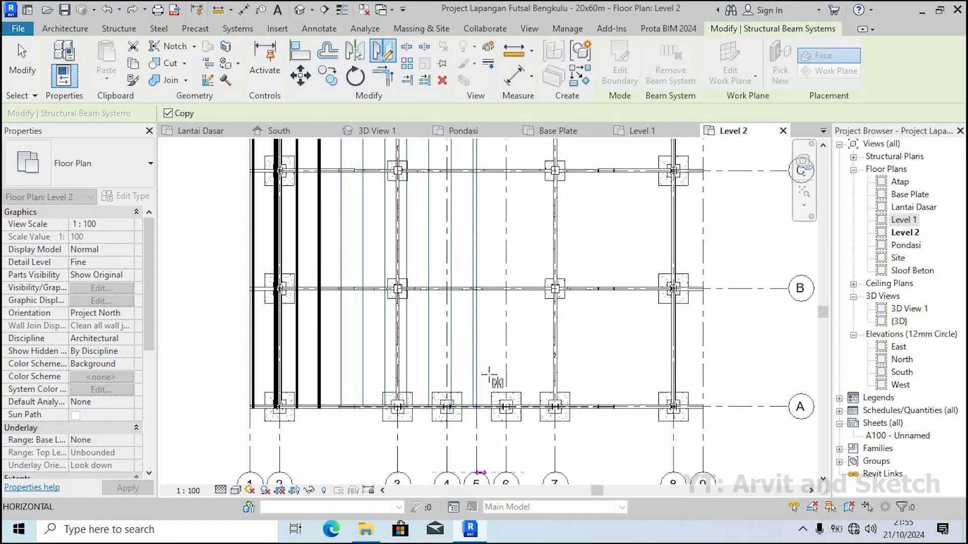
pyautogui.click(476, 471)
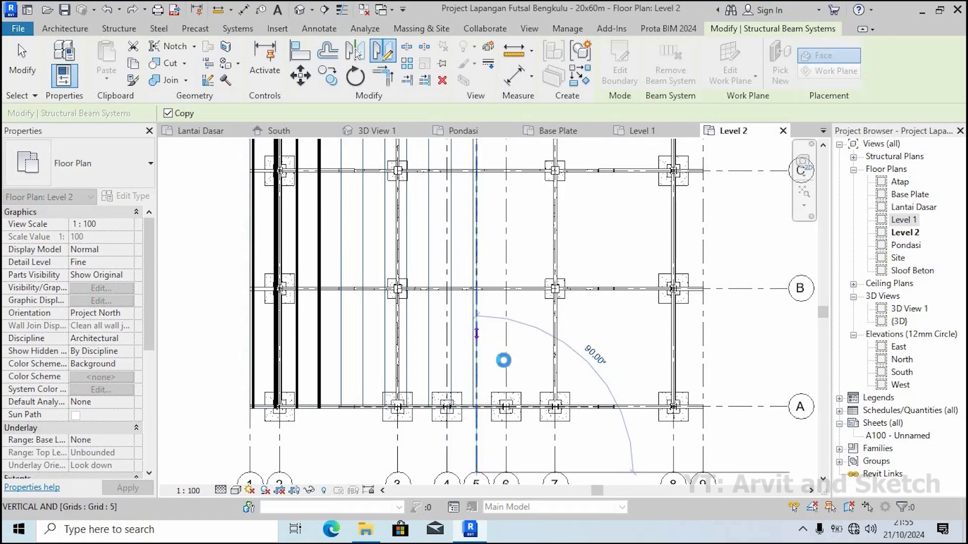
pyautogui.click(504, 359)
pyautogui.press('Escape')
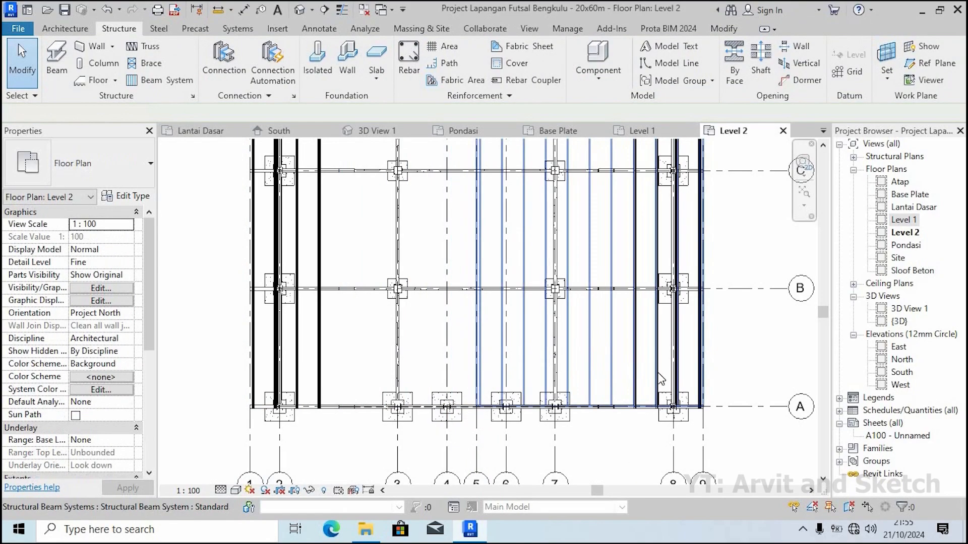
# Check the mirrored purlins in 3D View 1 and their positions and orientation along the slope in the South elevation
pyautogui.hotkey('ctrl', 'Tab')
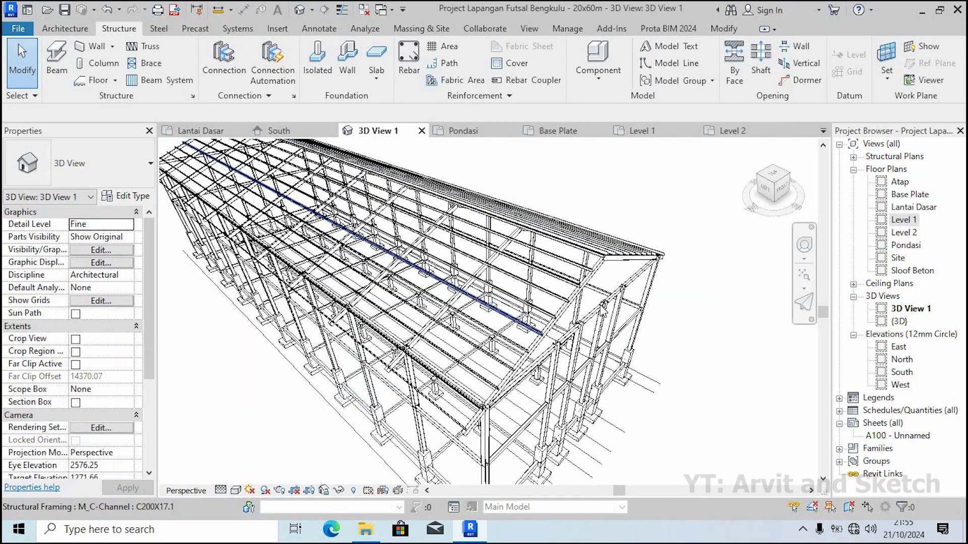
pyautogui.keyDown('shift'); pyautogui.moveTo(557, 307); pyautogui.dragTo(444, 282, button='middle'); pyautogui.keyUp('shift')
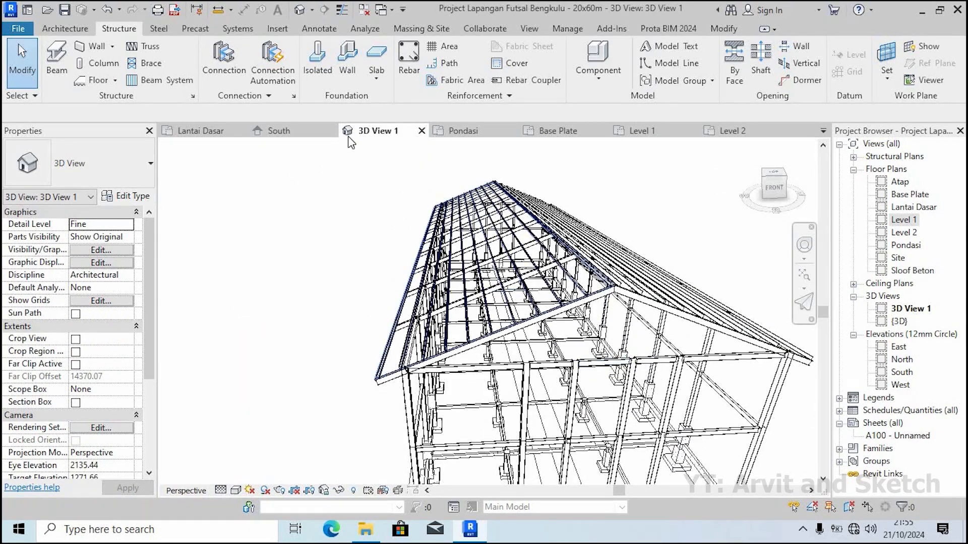
pyautogui.click(279, 130)
pyautogui.scroll(5, 494, 197)
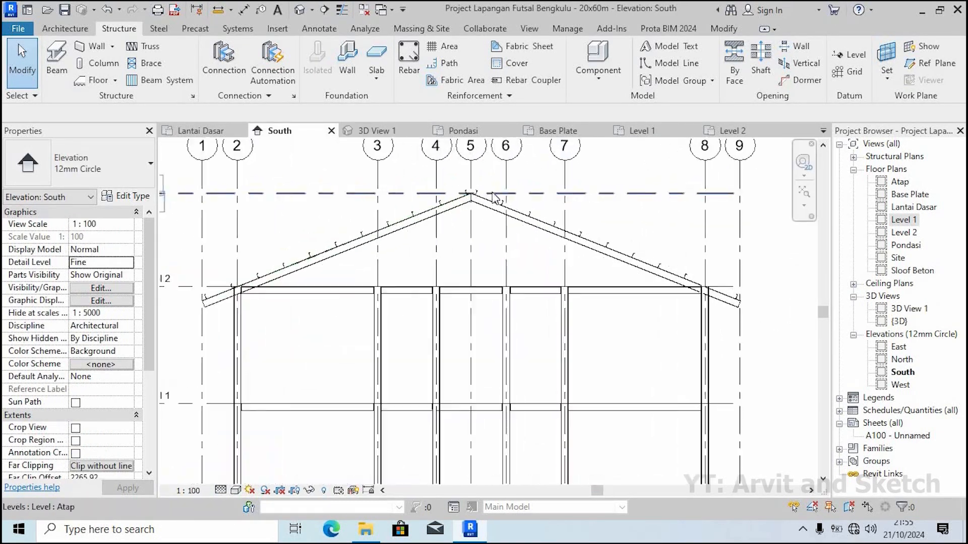
pyautogui.scroll(2, 494, 198)
pyautogui.moveTo(484, 233); pyautogui.dragTo(332, 187, button='middle')
pyautogui.moveTo(597, 281); pyautogui.dragTo(465, 232, button='middle')
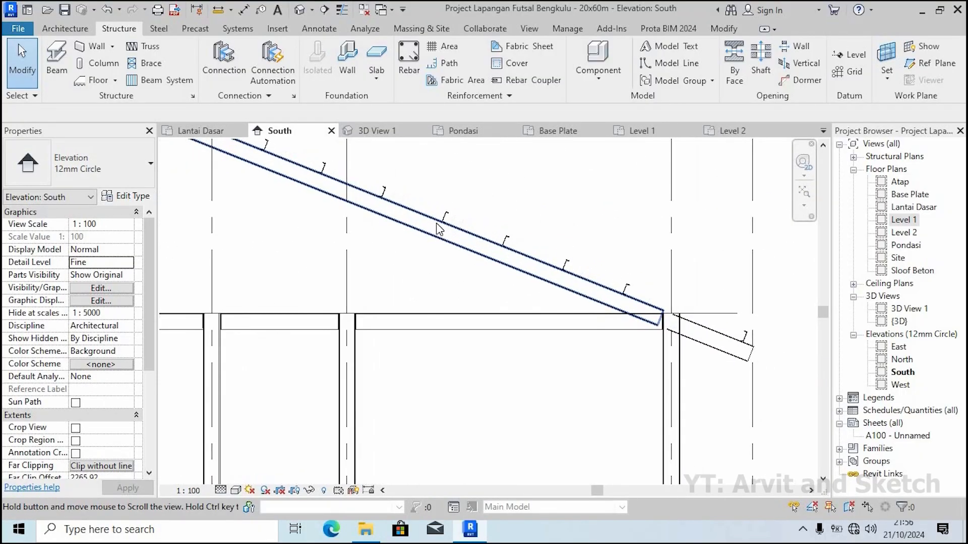
pyautogui.scroll(-1, 497, 267)
pyautogui.moveTo(528, 283); pyautogui.dragTo(664, 312, button='middle')
pyautogui.scroll(2, 621, 270)
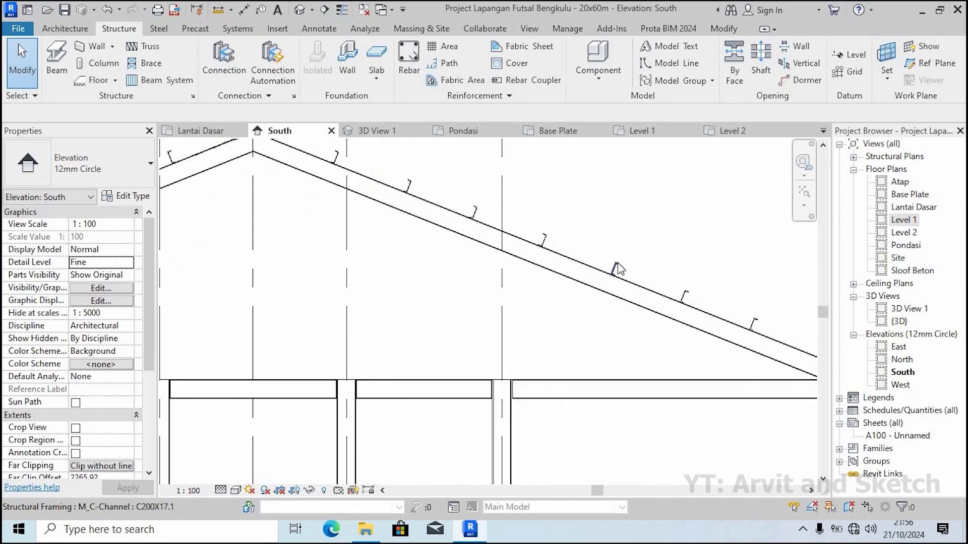
# Try to delete the fourth purlin inside grid 8 on the mirrored slope in the South elevation
pyautogui.click(614, 272)
pyautogui.scroll(-2, 605, 303)
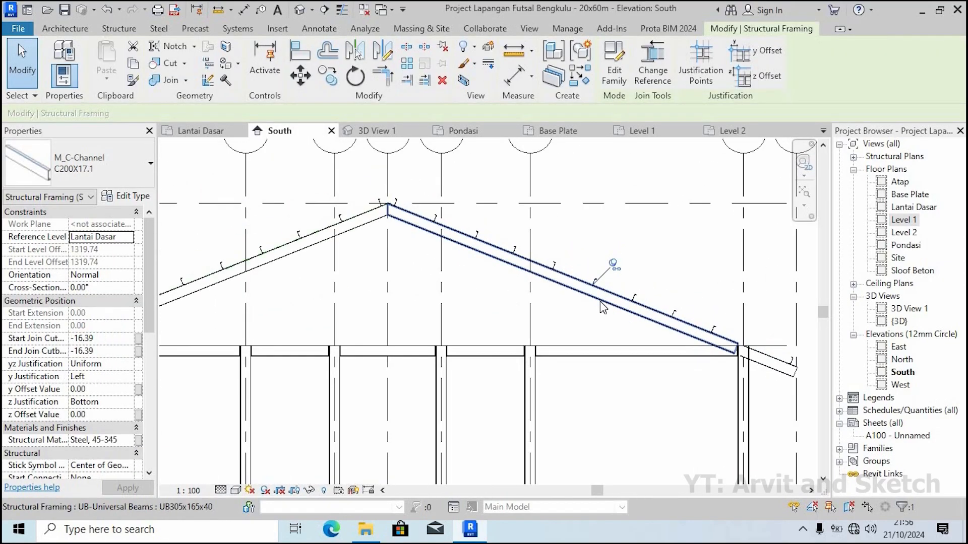
pyautogui.scroll(-1, 602, 303)
pyautogui.scroll(3, 604, 282)
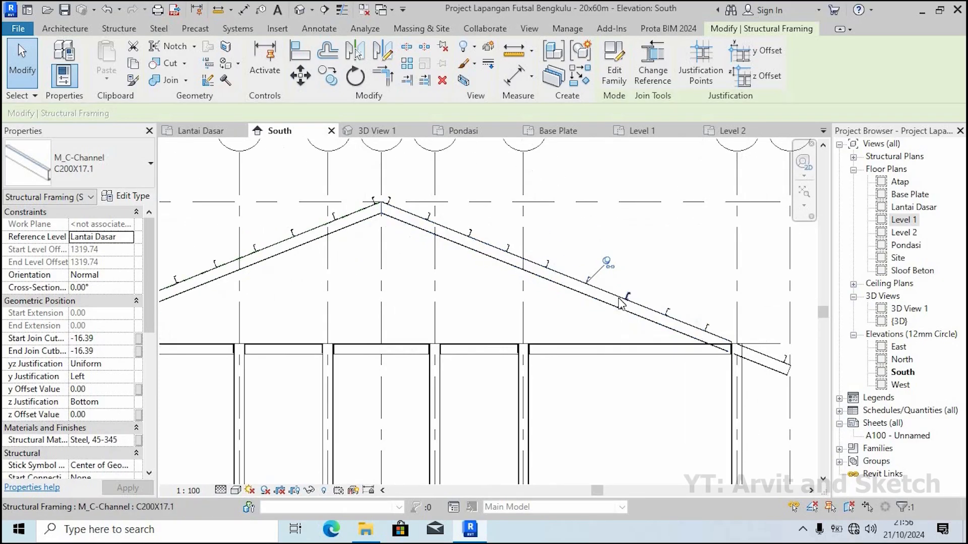
pyautogui.press('Delete')
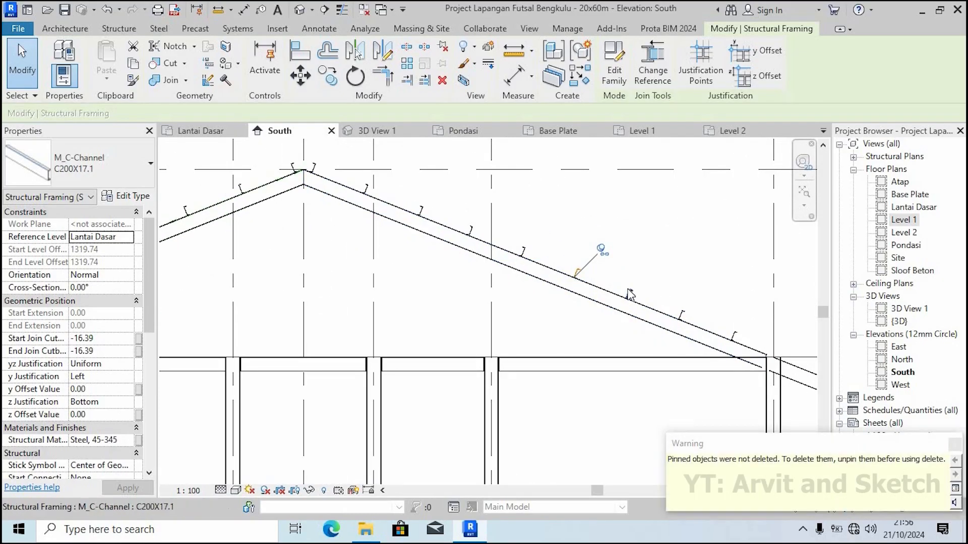
# Unpin and delete the four reversed purlins between grids 7 and 8 on the mirrored slope in the South elevation
pyautogui.press('Escape')
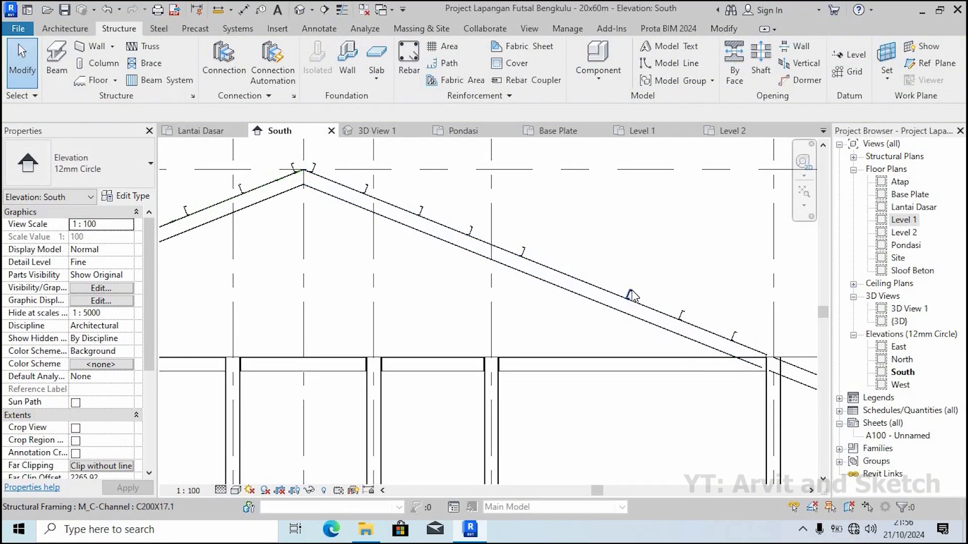
pyautogui.click(629, 293)
pyautogui.click(662, 262)
pyautogui.press('Delete')
pyautogui.scroll(1, 587, 297)
pyautogui.moveTo(587, 297); pyautogui.dragTo(438, 256, button='middle')
pyautogui.click(551, 273)
pyautogui.press('Delete')
pyautogui.click(580, 245)
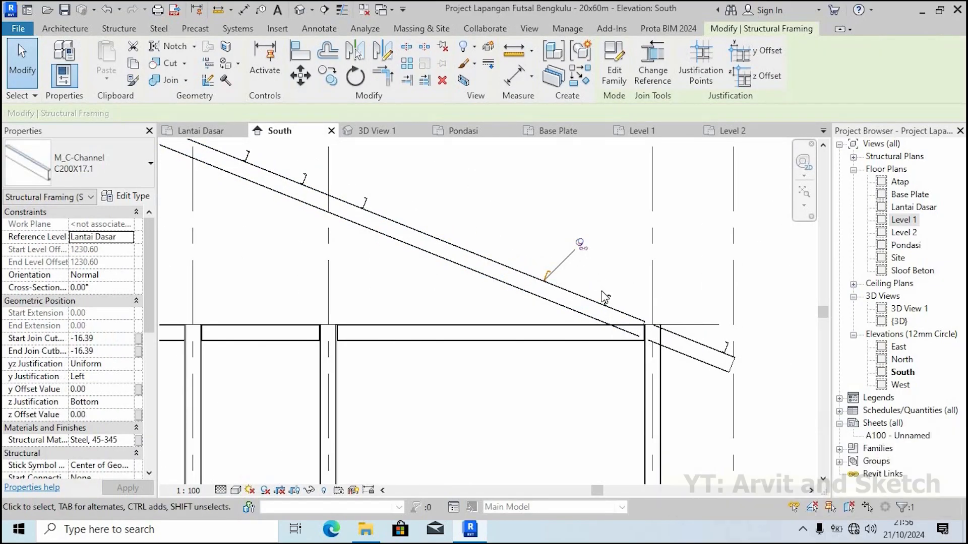
pyautogui.press('Delete')
pyautogui.click(610, 301)
pyautogui.click(639, 267)
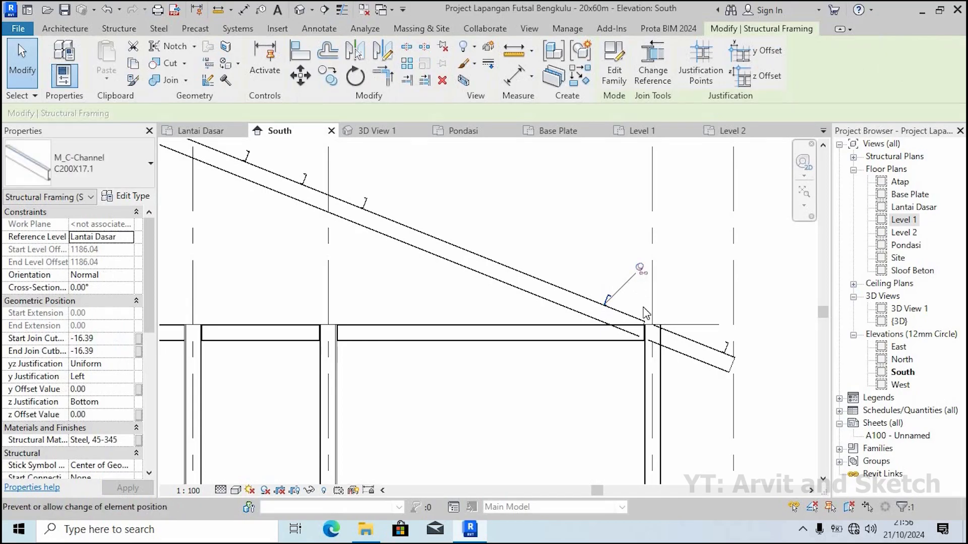
pyautogui.press('Delete')
pyautogui.scroll(-1, 683, 343)
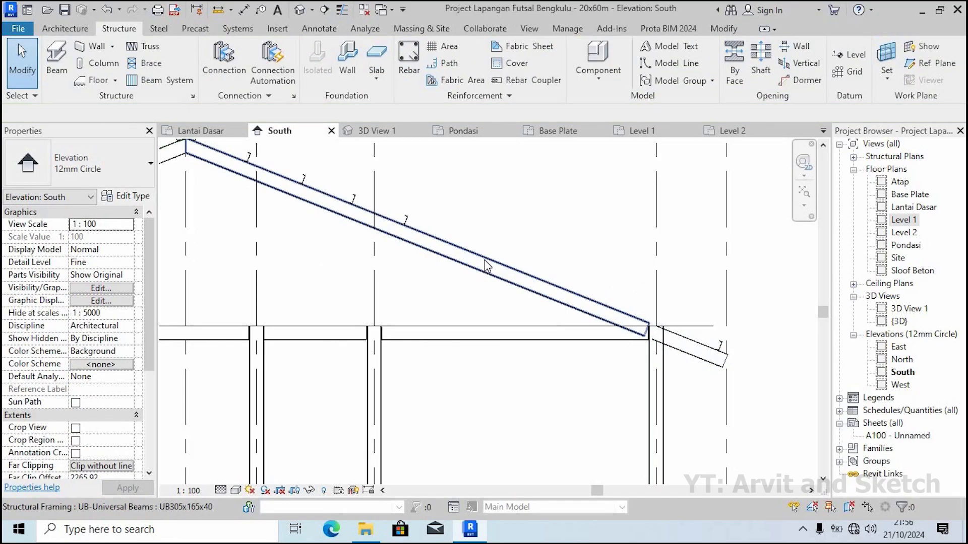
# Copy the correctly oriented purlin just past grid 7 down the slope by 120 as the first of multiple copies
pyautogui.click(413, 228)
pyautogui.scroll(3, 413, 228)
pyautogui.moveTo(448, 251); pyautogui.dragTo(479, 282, button='middle')
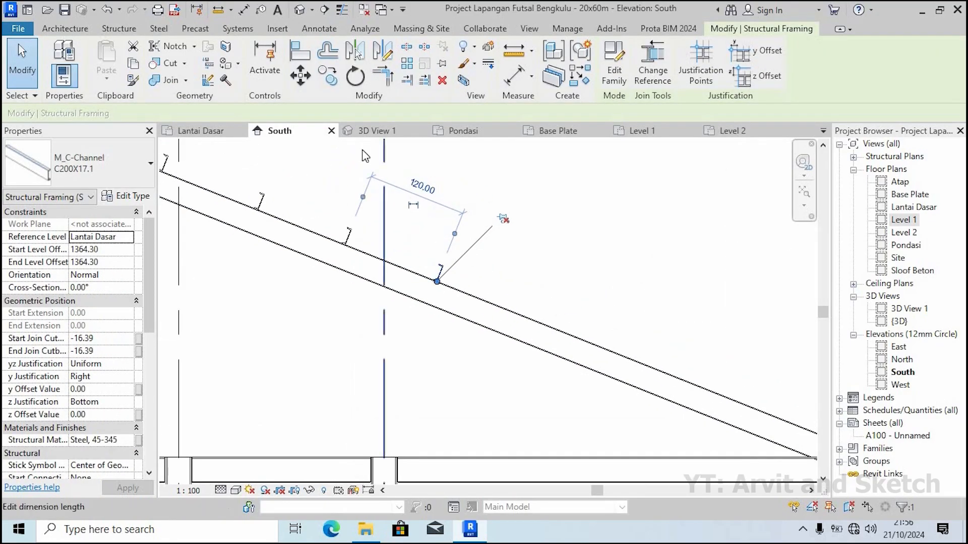
pyautogui.click(329, 80)
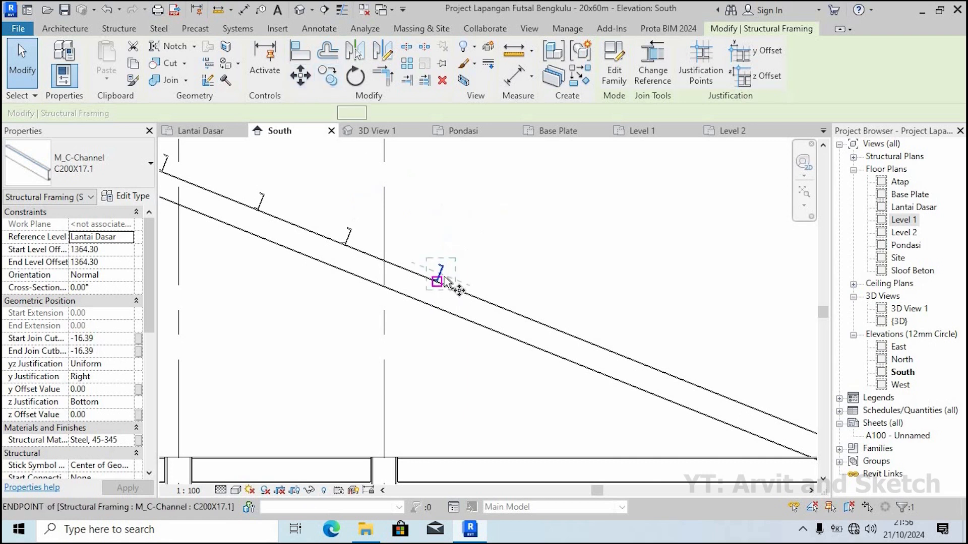
pyautogui.scroll(2, 441, 279)
pyautogui.click(438, 275)
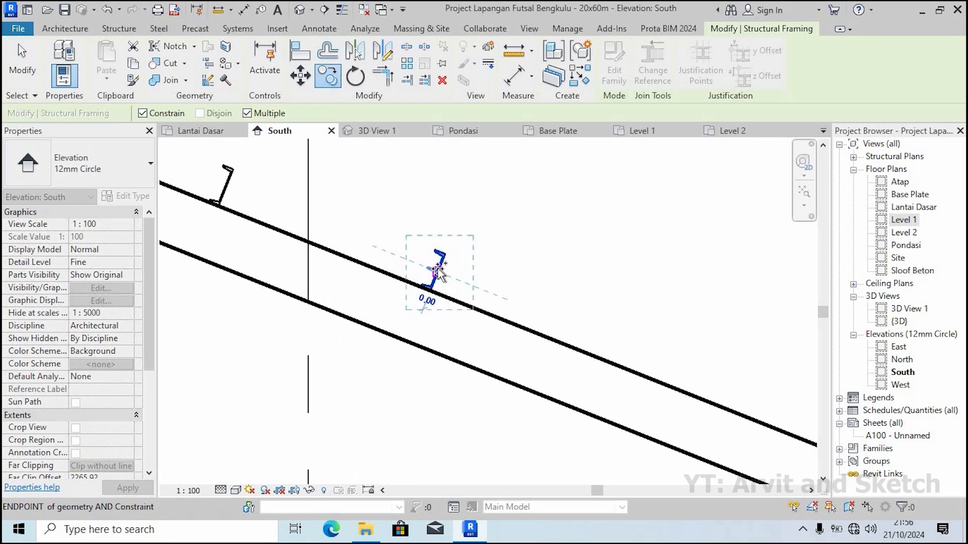
pyautogui.scroll(-3, 442, 272)
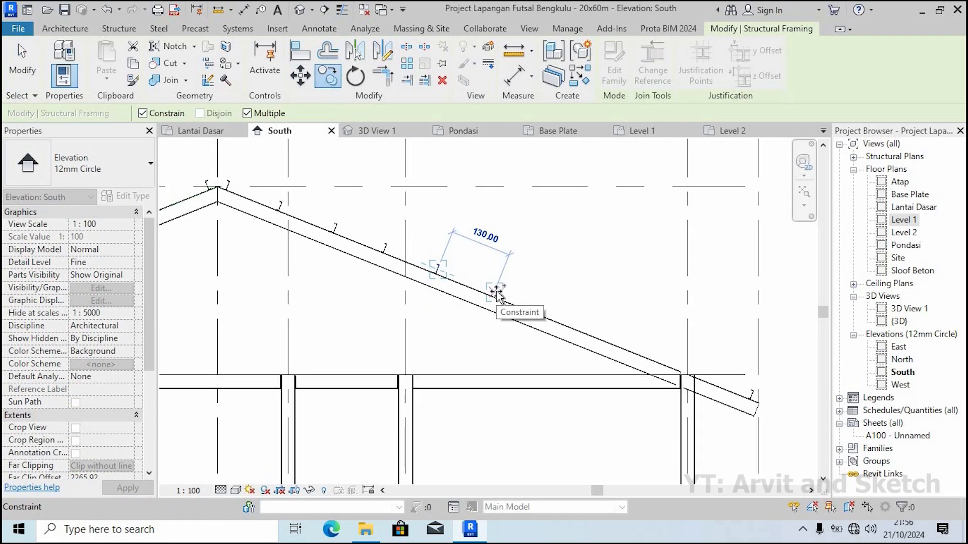
pyautogui.write('120')
pyautogui.press('Return')
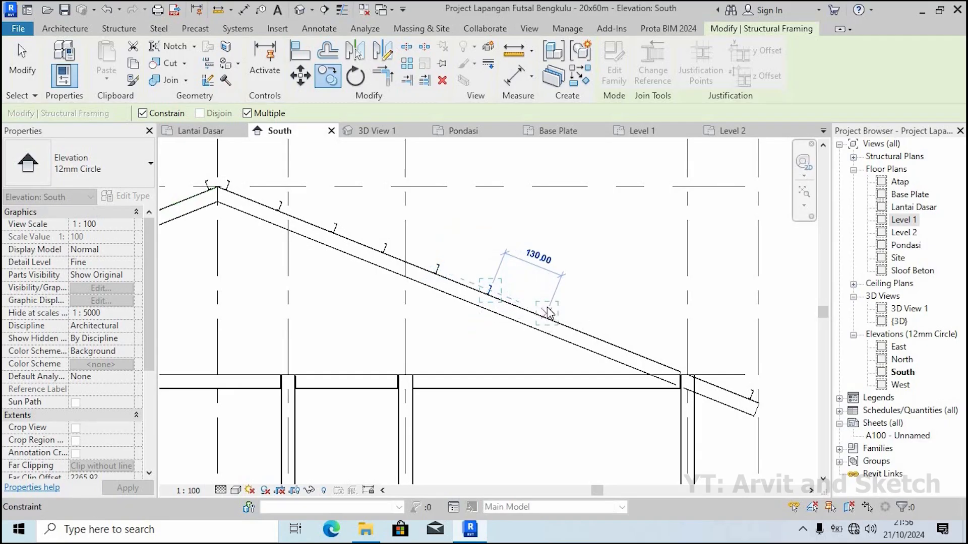
# Place four more purlin copies down the slope at 120 spacing, with the last one just past grid 8
pyautogui.press('Return')
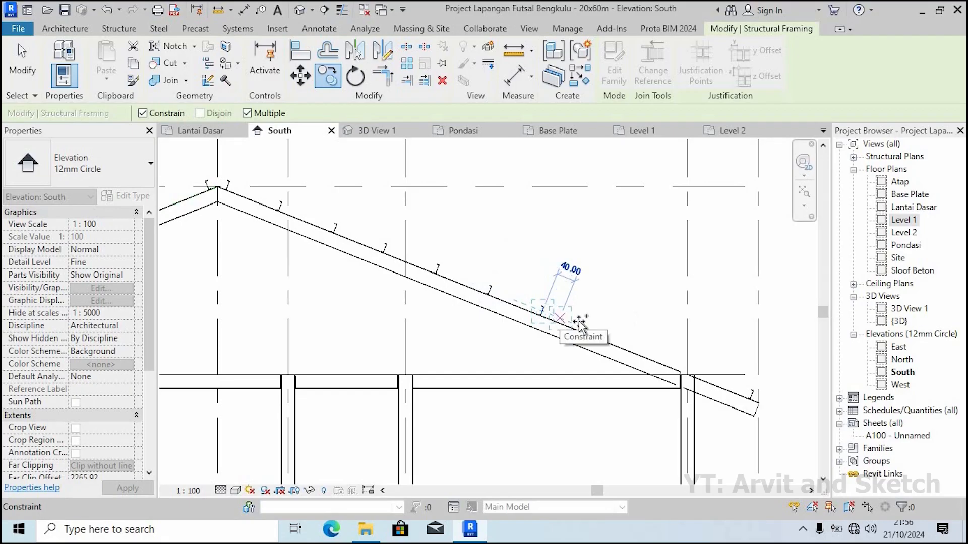
pyautogui.write('120')
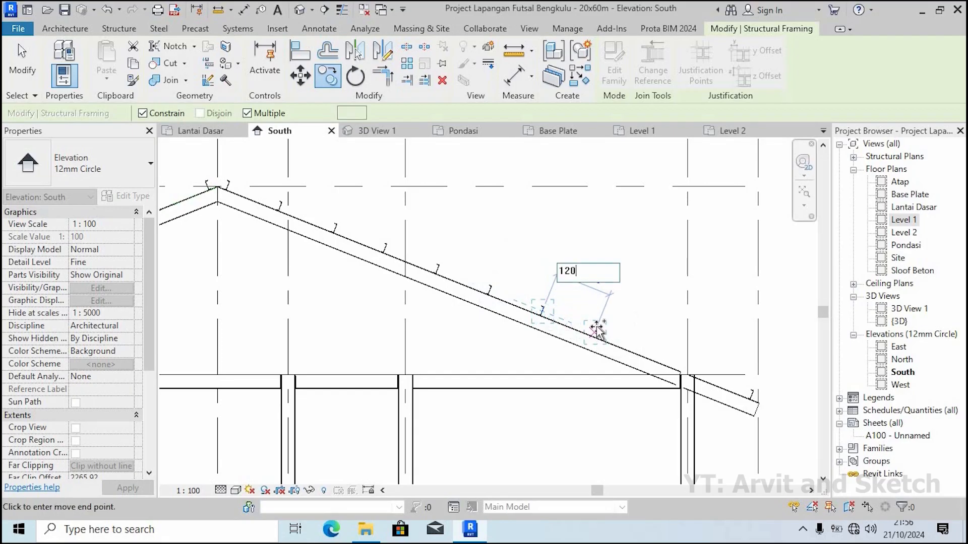
pyautogui.press('Return')
pyautogui.write('120')
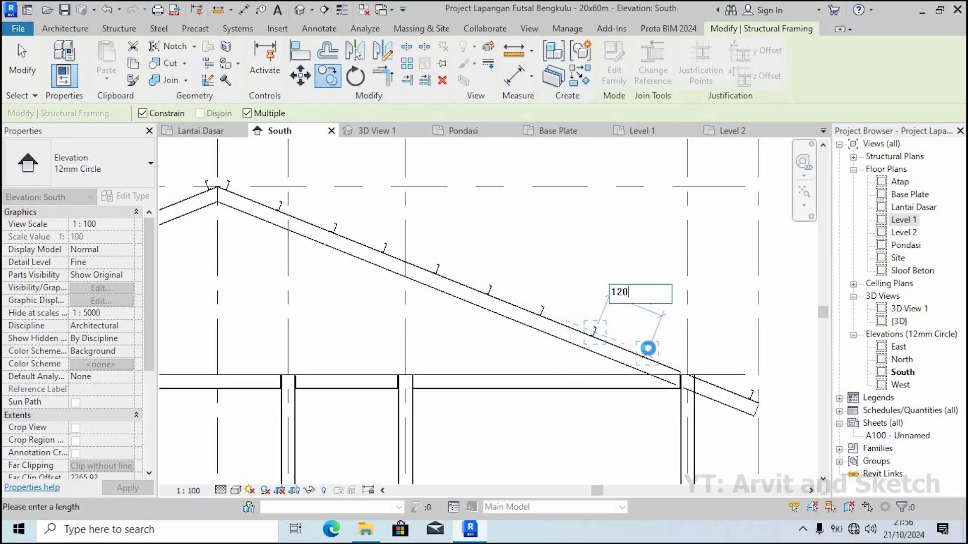
pyautogui.press('Return')
pyautogui.write('12')
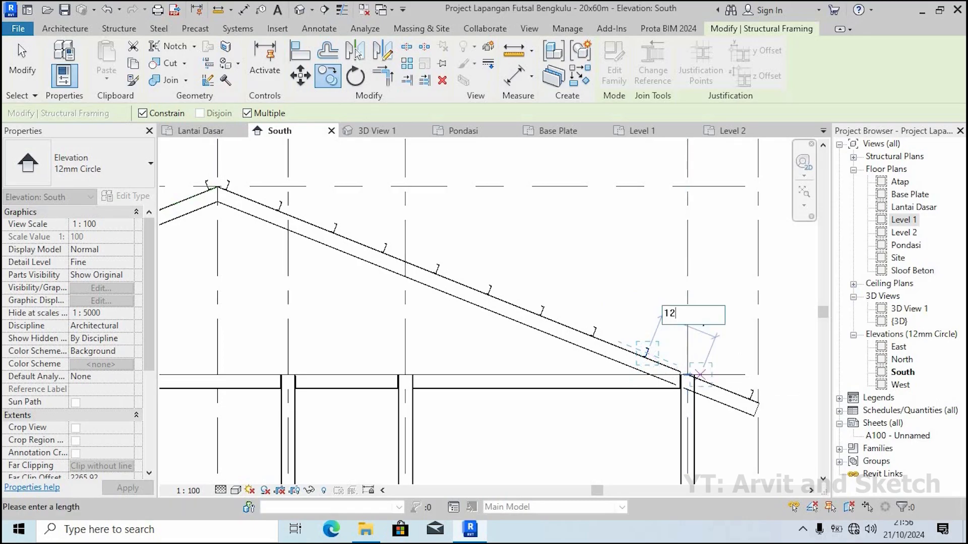
pyautogui.write('0')
pyautogui.press('Return')
pyautogui.press('Escape')
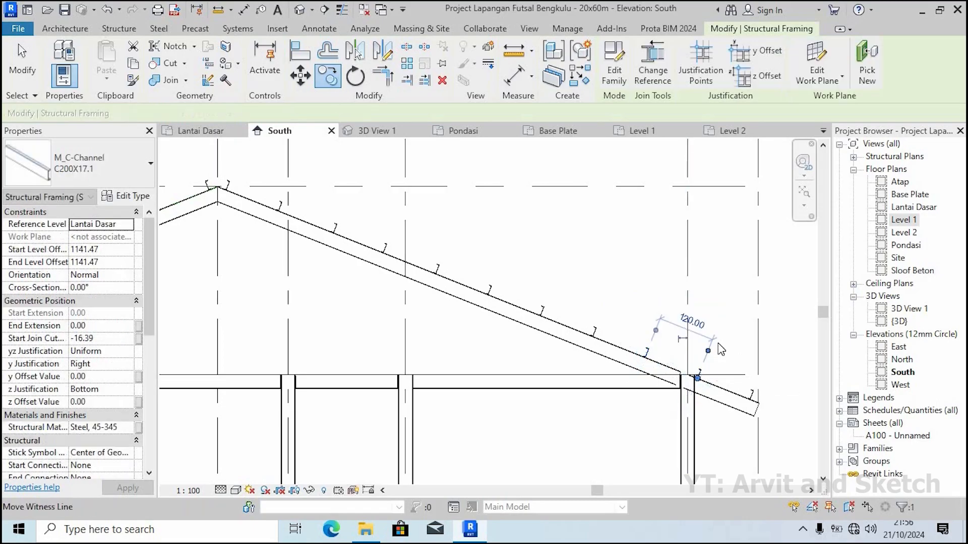
# Check the purlin spacing and orientation on both roof slopes in the South elevation, then fit the whole elevation in view
pyautogui.scroll(-2, 721, 348)
pyautogui.scroll(-3, 721, 349)
pyautogui.click(528, 368)
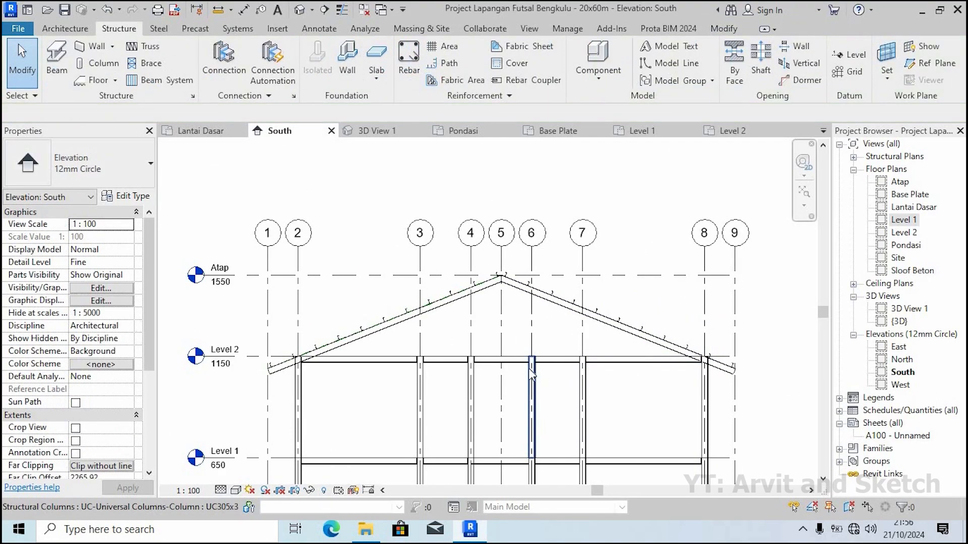
pyautogui.scroll(2, 511, 334)
pyautogui.scroll(-1, 502, 307)
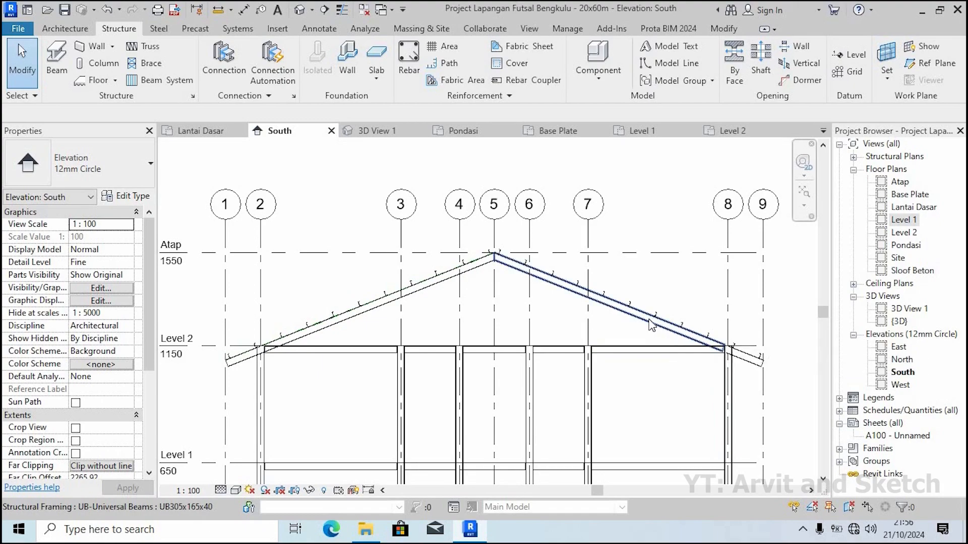
pyautogui.scroll(-3, 562, 283)
pyautogui.moveTo(557, 326); pyautogui.dragTo(520, 289, button='middle')
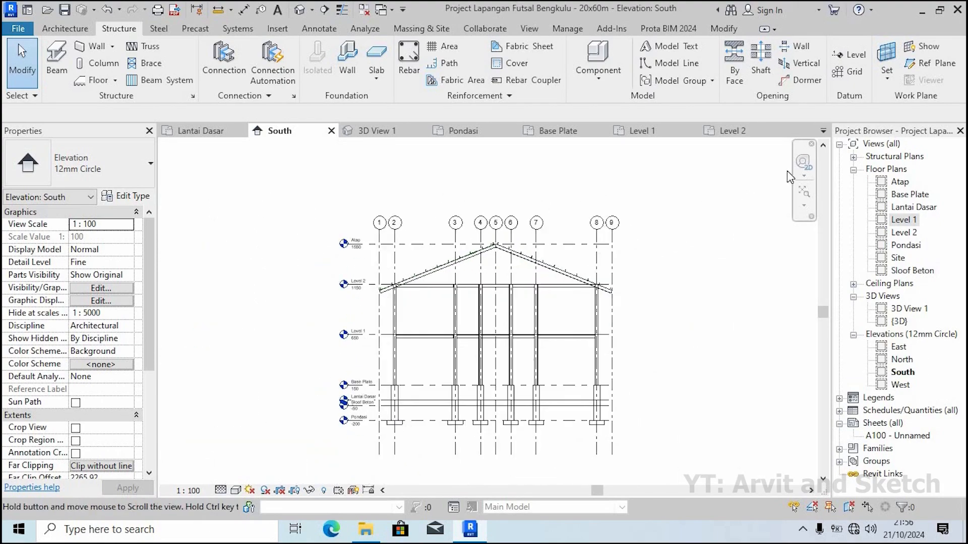
pyautogui.click(803, 192)
# Examine the complete frame with purlins on both roof slopes in 3D View 1, with shadows turned on
pyautogui.click(377, 130)
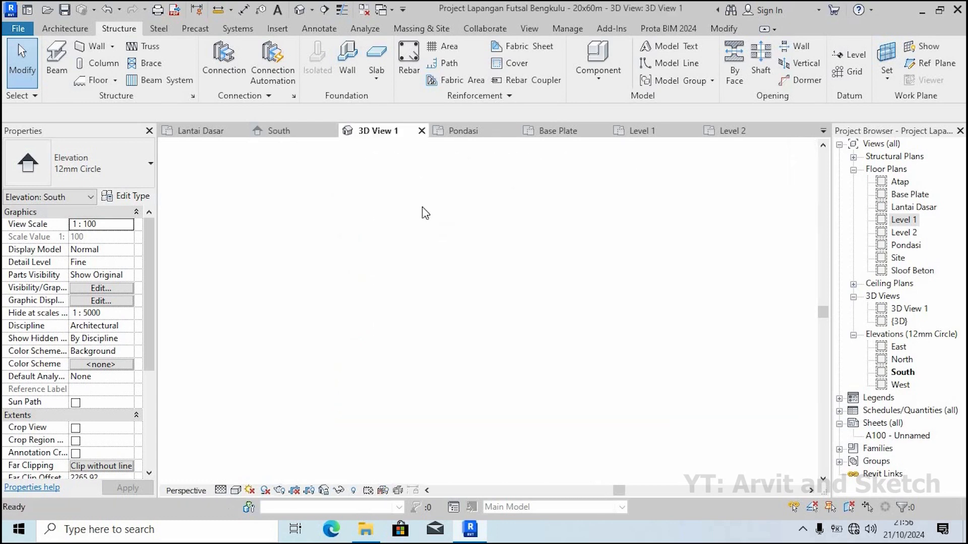
pyautogui.scroll(-3, 533, 304)
pyautogui.keyDown('shift'); pyautogui.moveTo(533, 305); pyautogui.dragTo(279, 477, button='middle'); pyautogui.keyUp('shift')
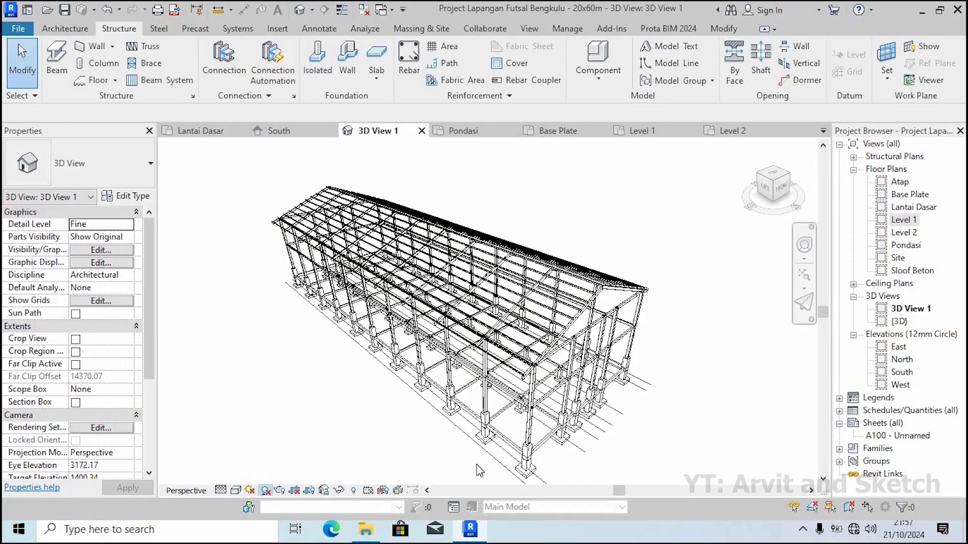
pyautogui.keyDown('shift'); pyautogui.moveTo(629, 379); pyautogui.dragTo(716, 376, button='middle'); pyautogui.keyUp('shift')
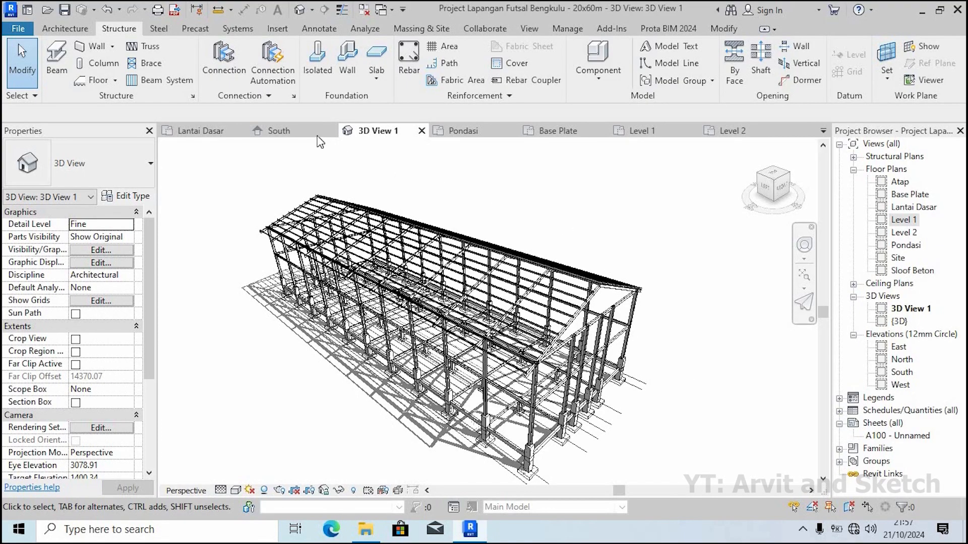
# Review the full South elevation and then fit the Level 2 plan in its view
pyautogui.click(299, 133)
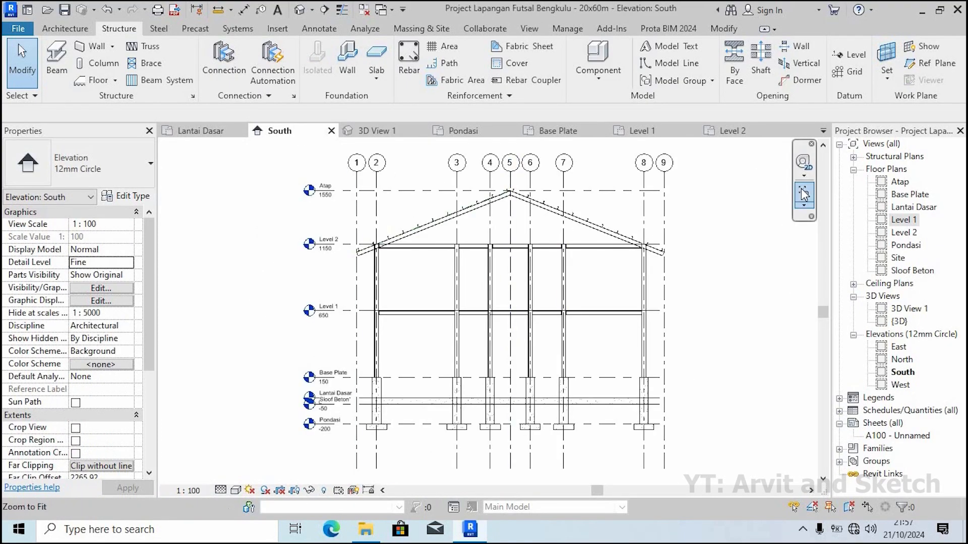
pyautogui.click(726, 132)
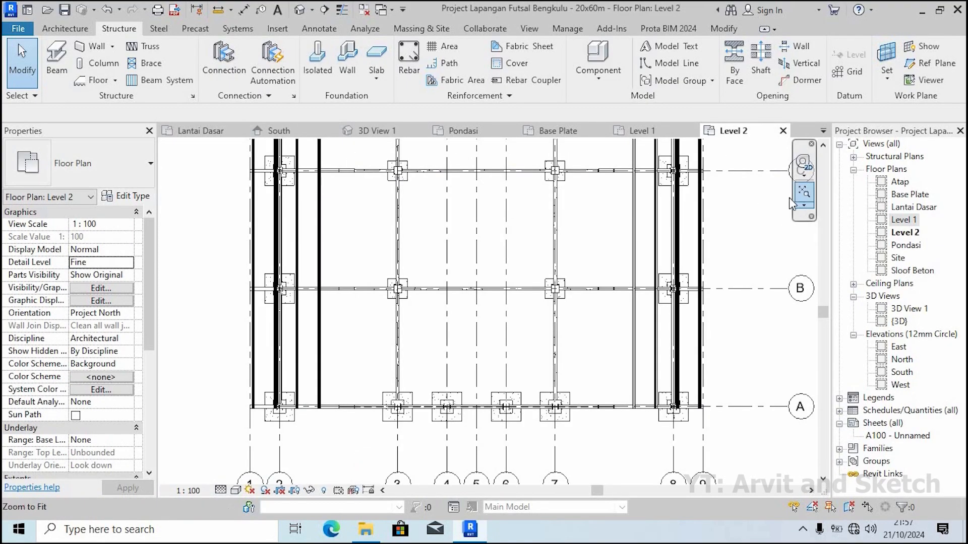
pyautogui.click(790, 202)
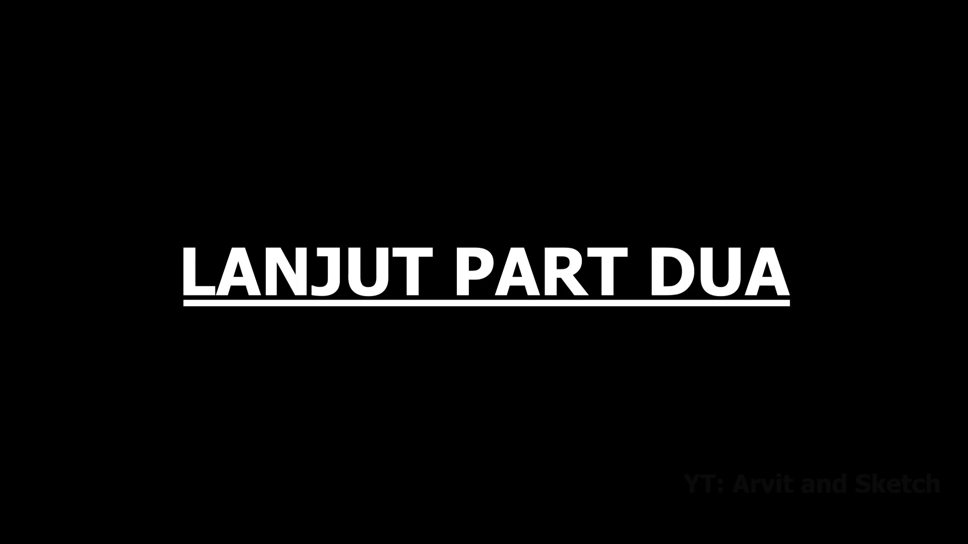